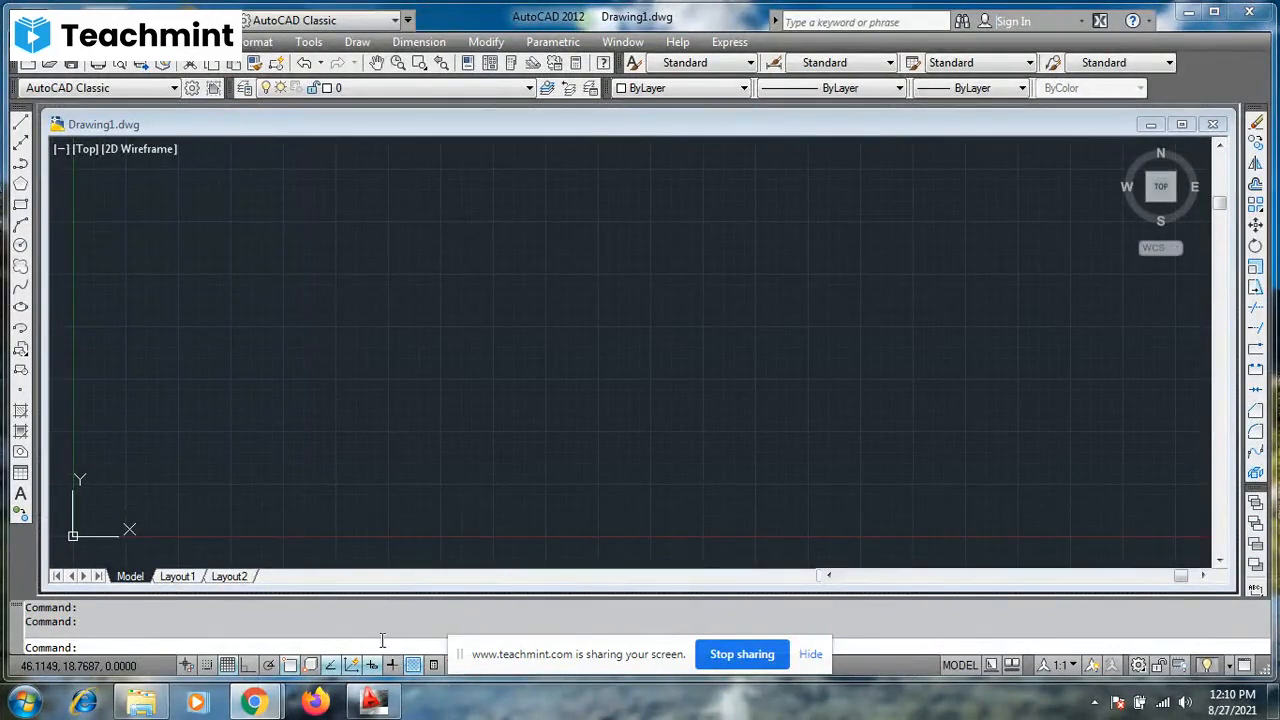
- Unmute the microphone in the Teachmint class in Chrome and switch back to AutoCAD
click(266, 704)
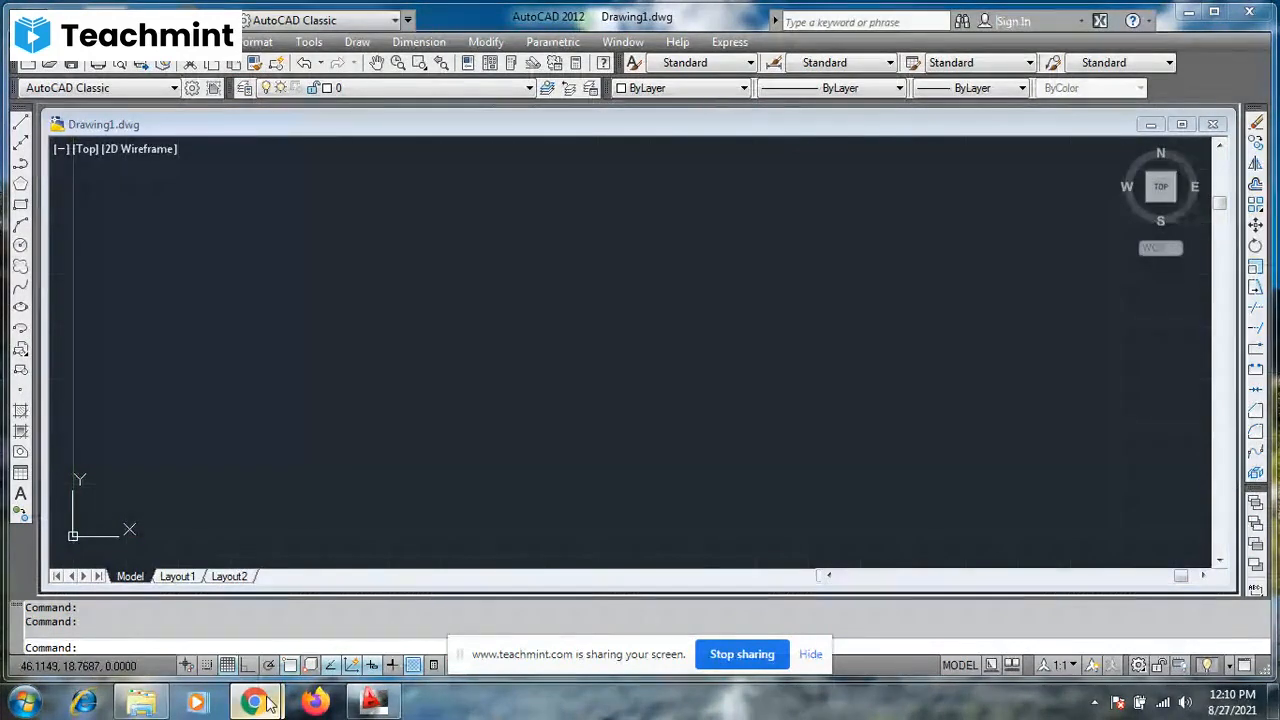
click(205, 639)
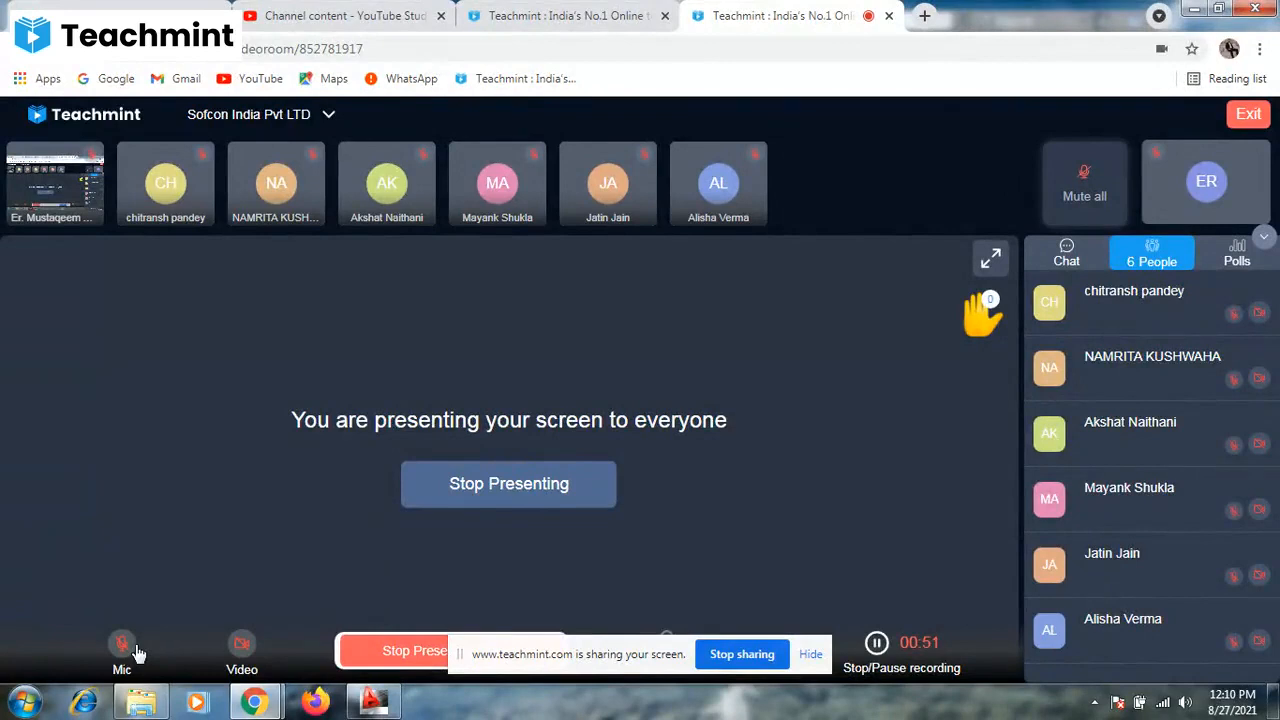
click(133, 651)
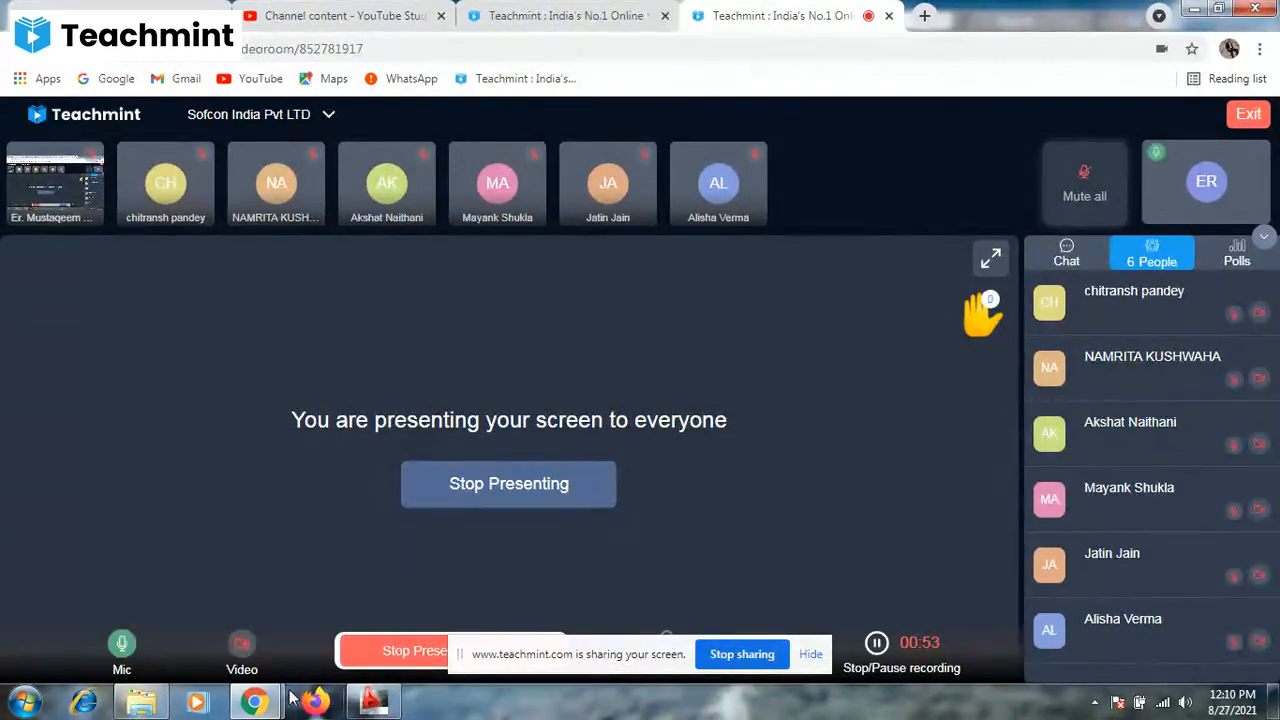
click(370, 703)
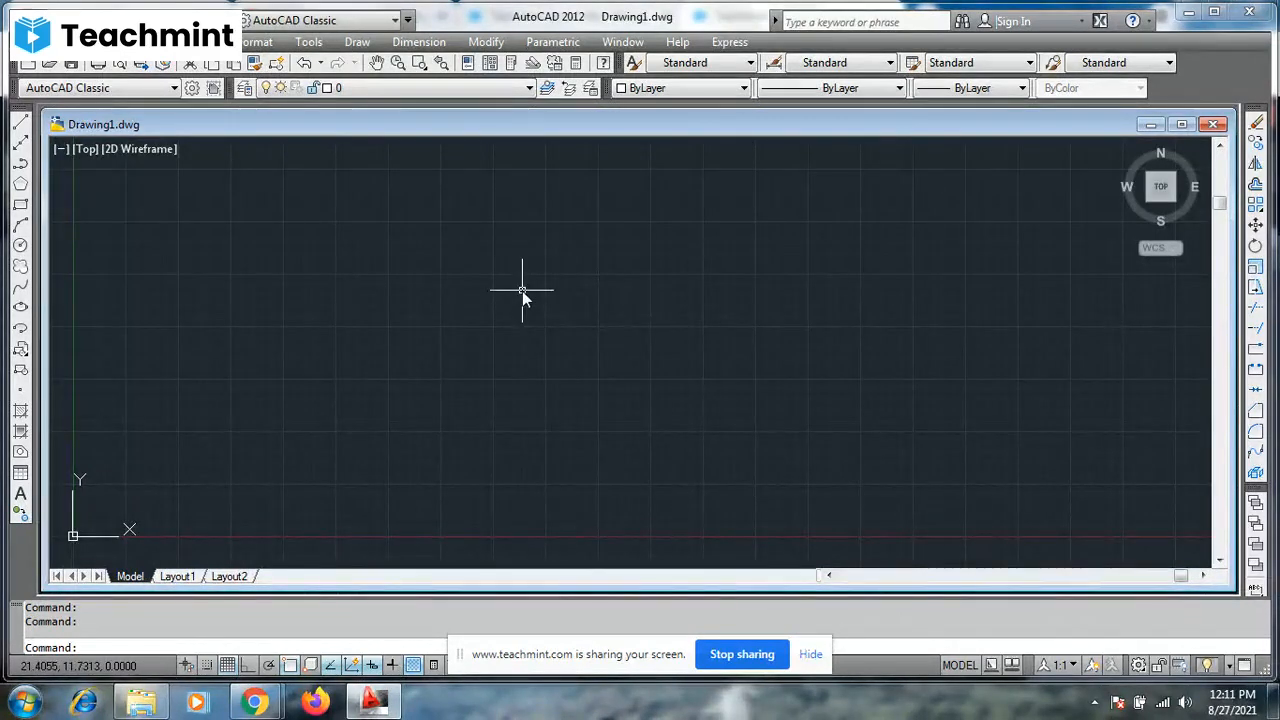
- Draw a rectangle with length 1 and width 1 in the upper middle of the drawing area using the Dimensions option
text(Rec)
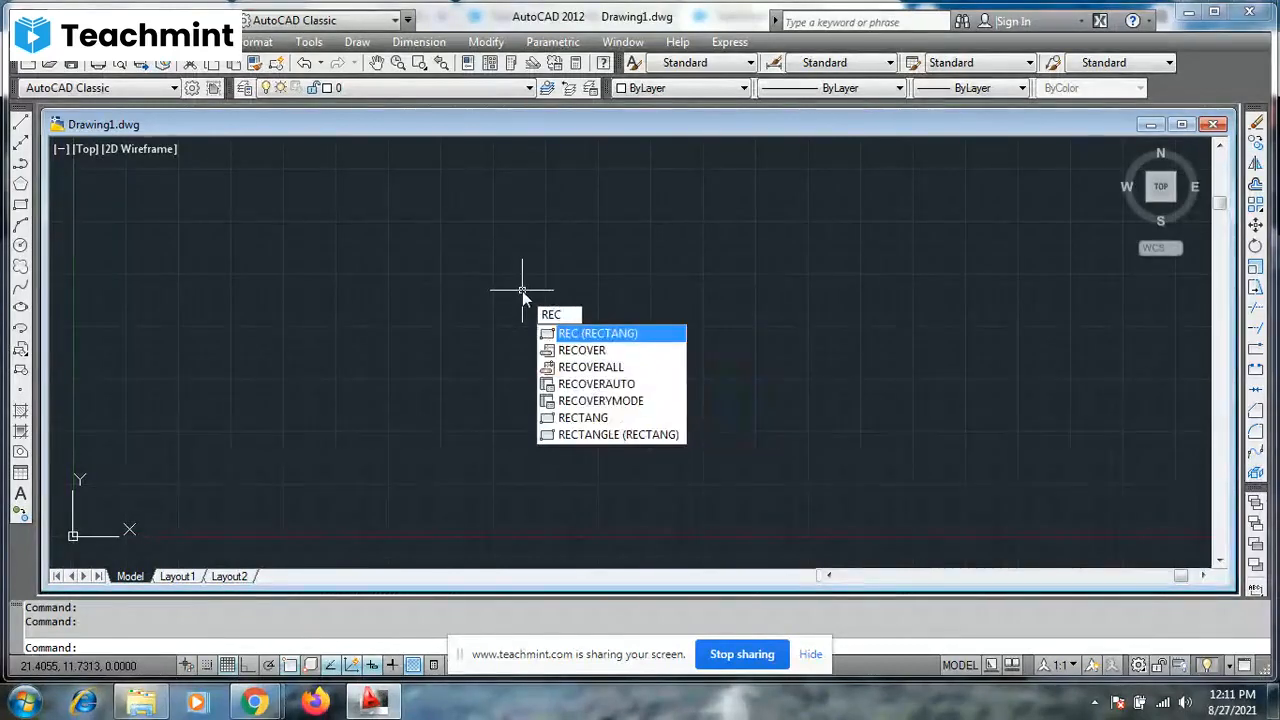
key(Return)
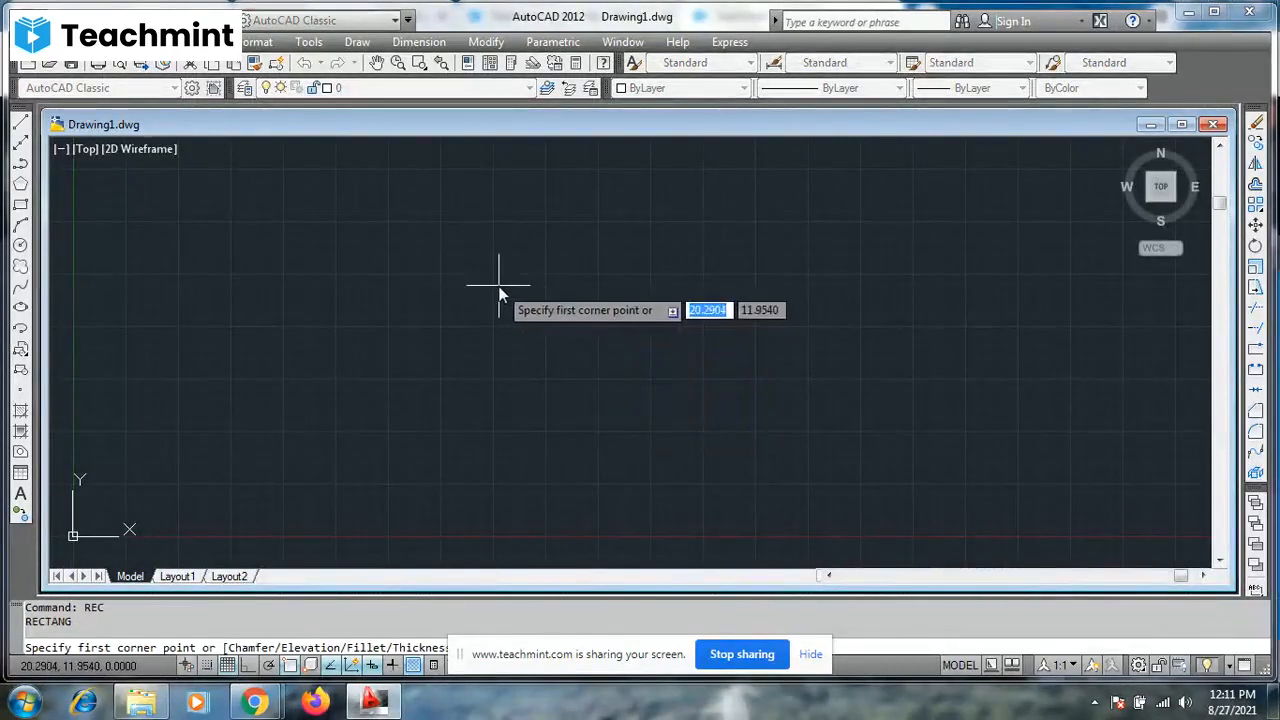
click(465, 276)
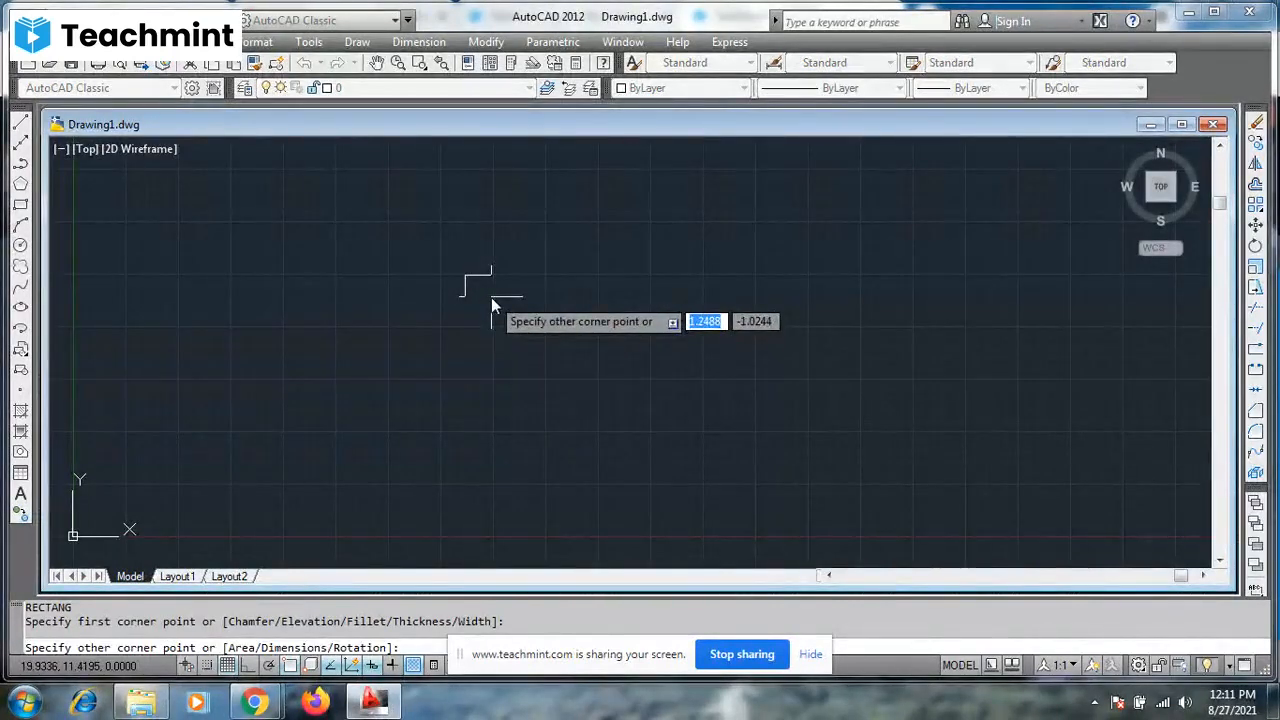
text(d)
key(Return)
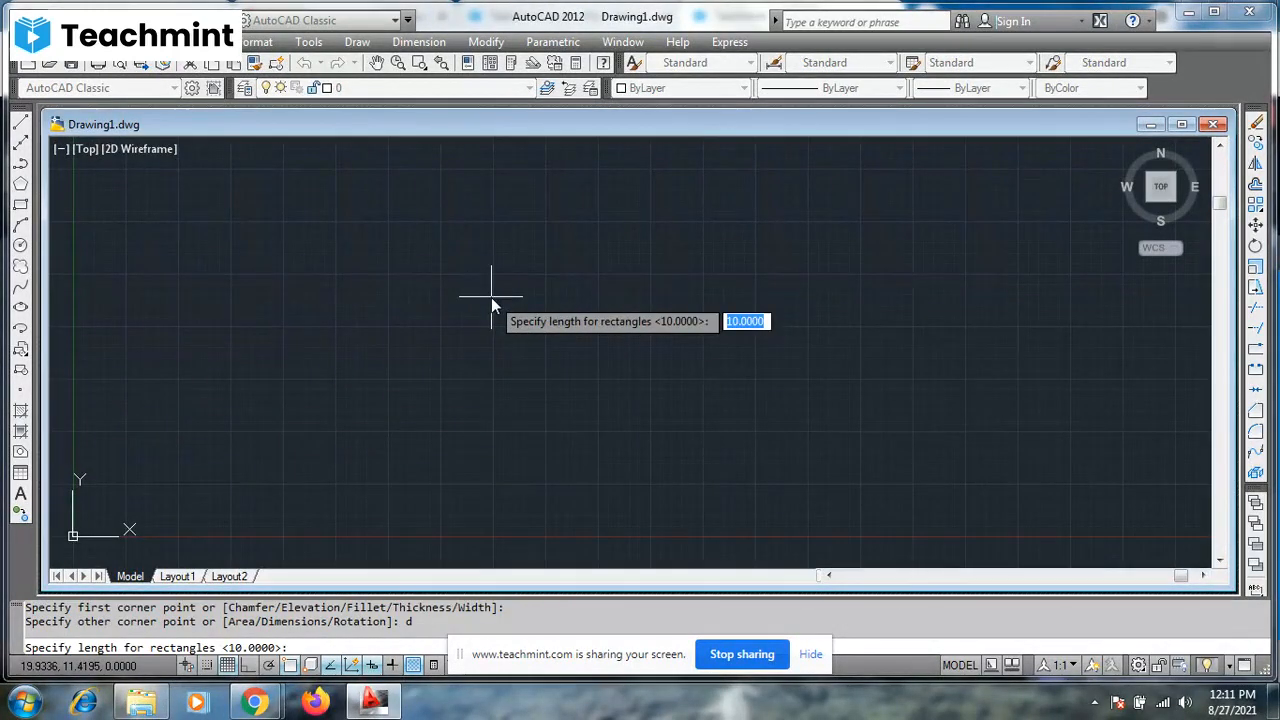
text(1)
key(Return)
text(1)
key(Return)
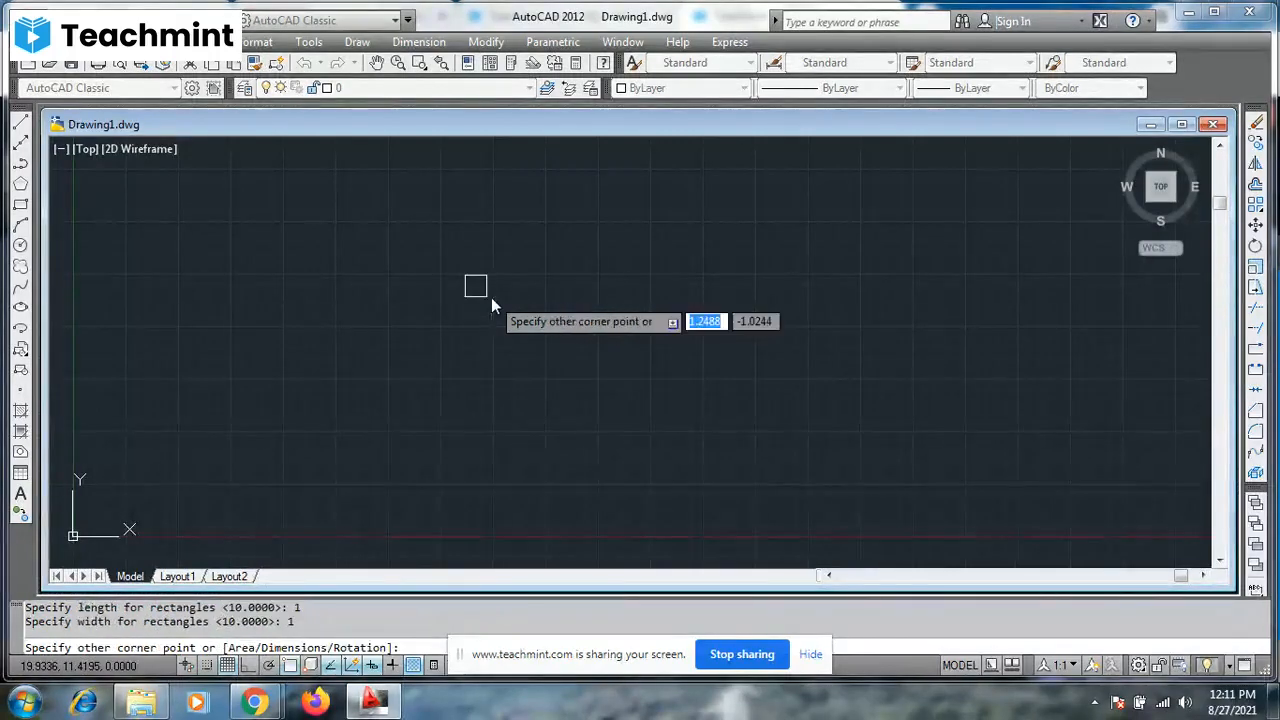
click(489, 308)
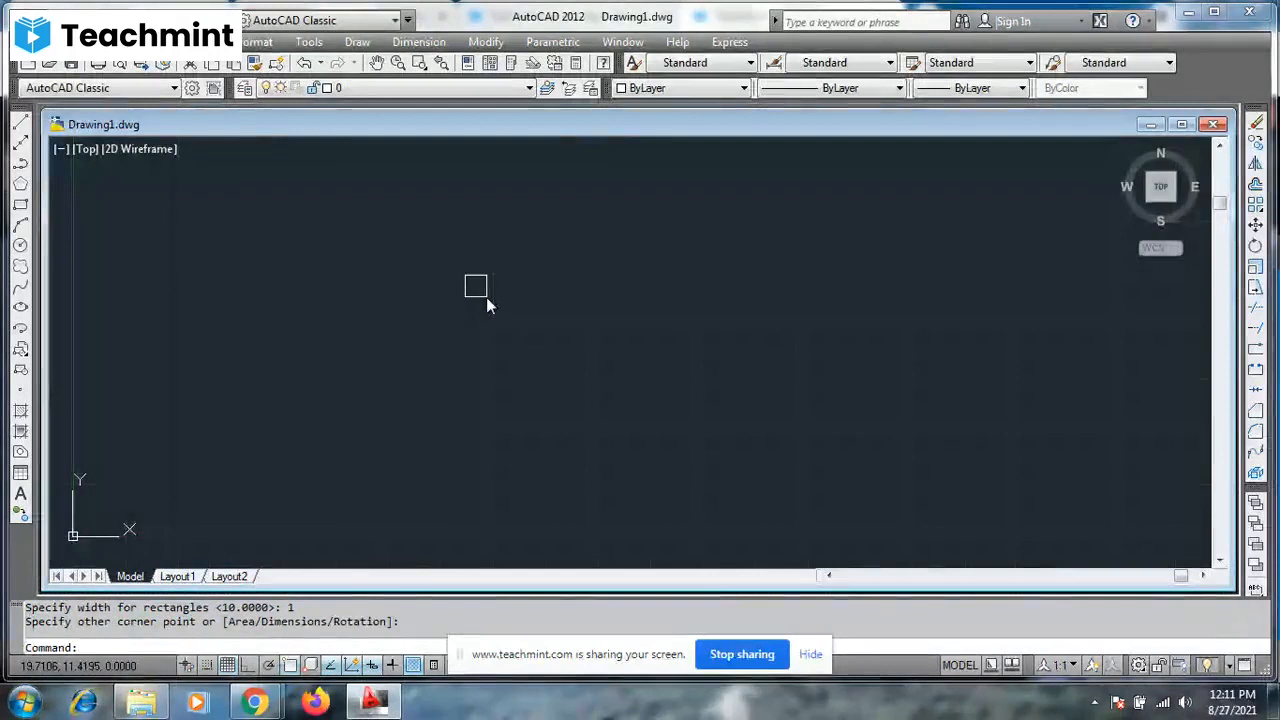
- Start a polar array of the small square with its center 5 units to the right of the square's lower-right corner
click(486, 297)
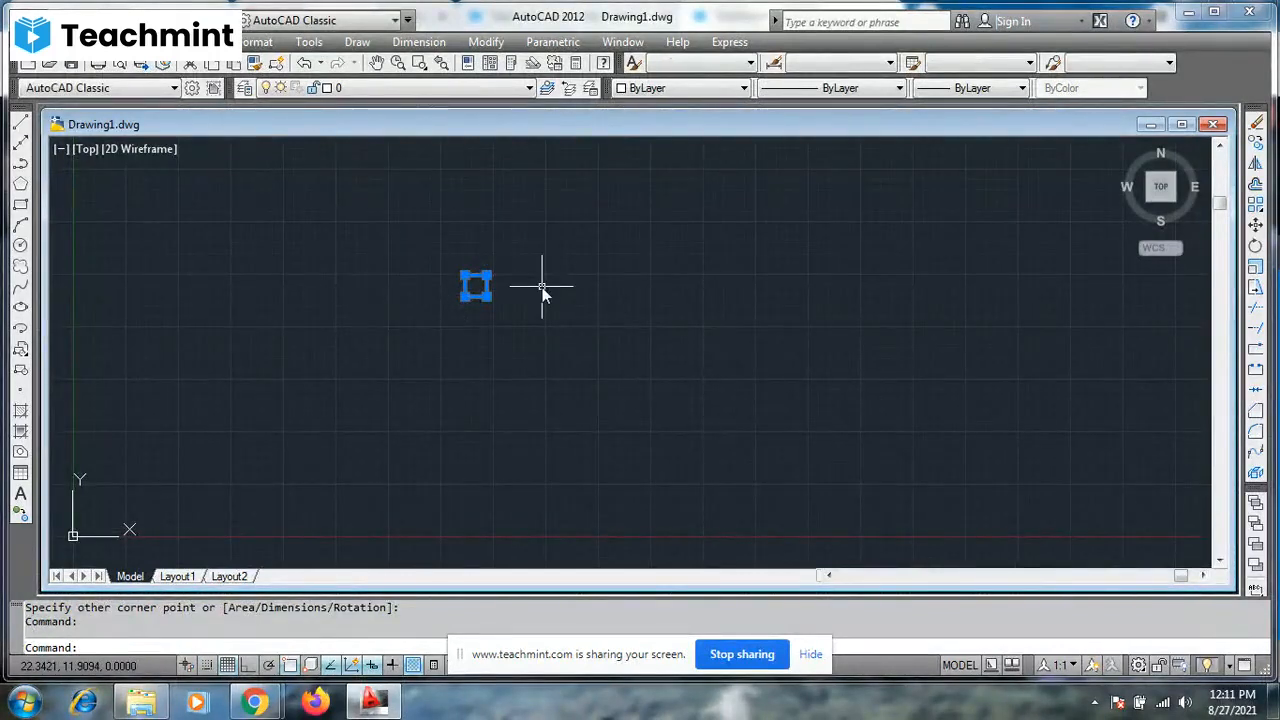
text(AR)
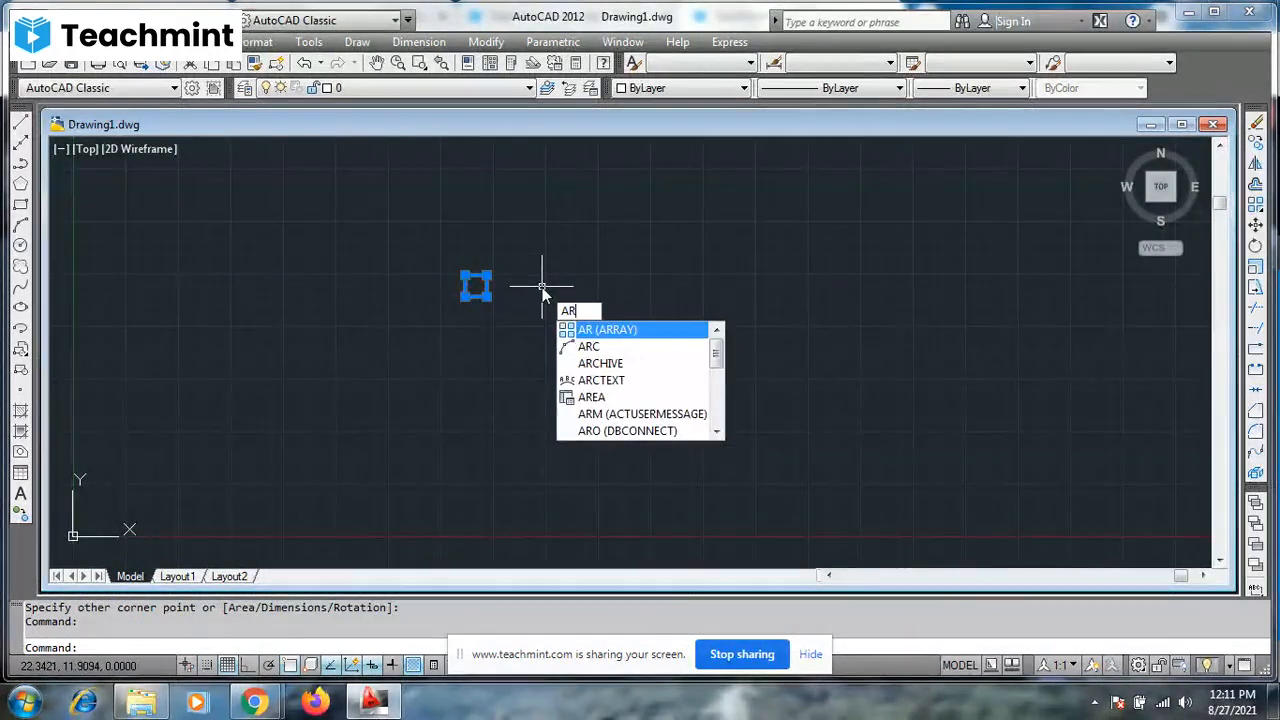
key(Return)
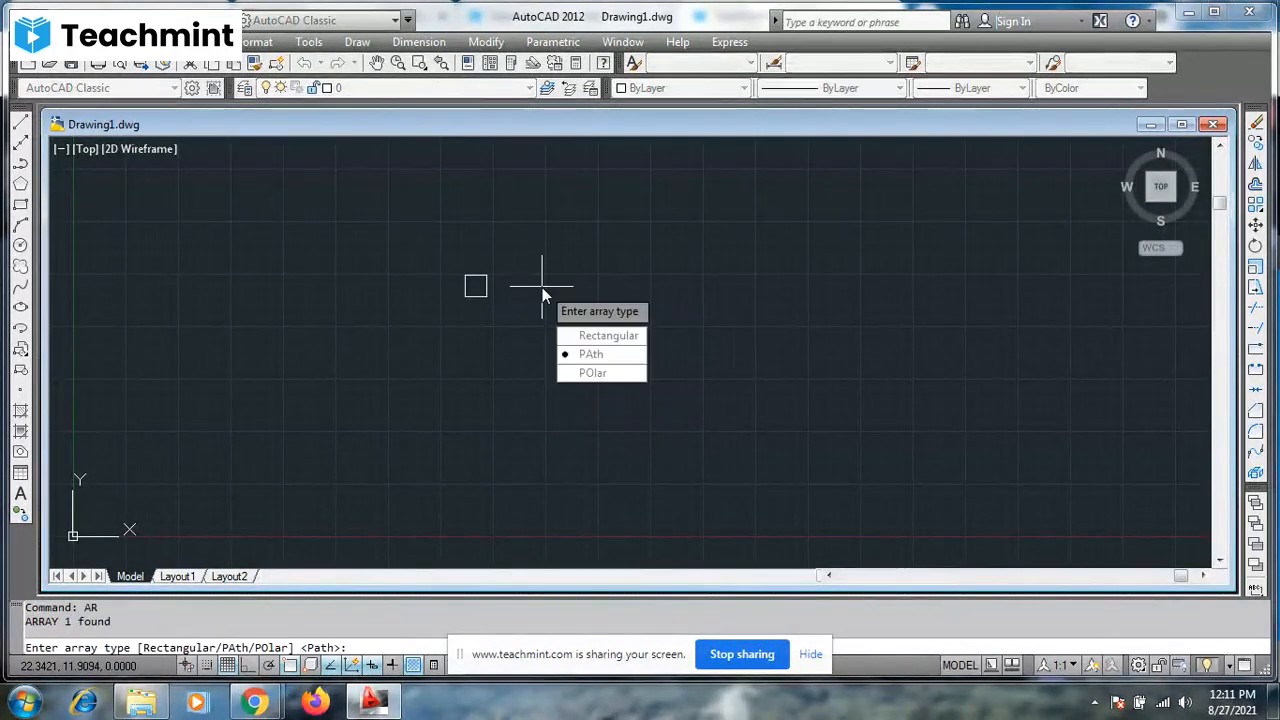
key(Down)
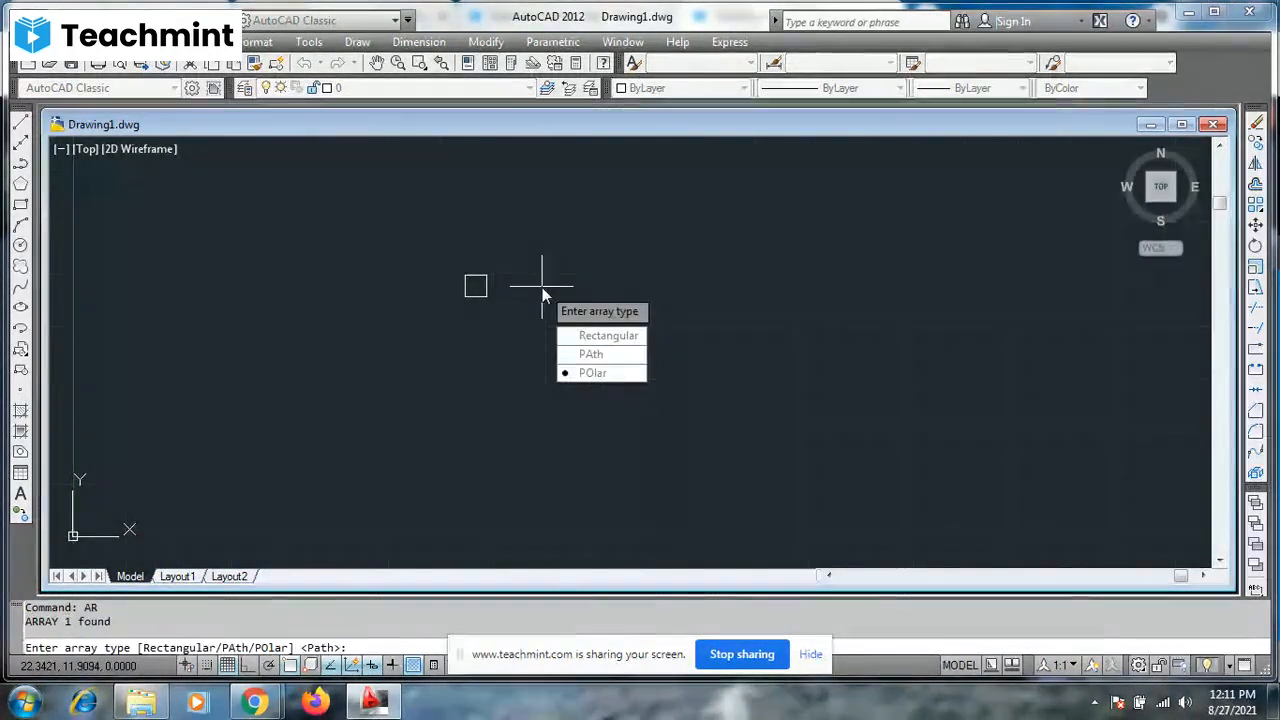
key(Return)
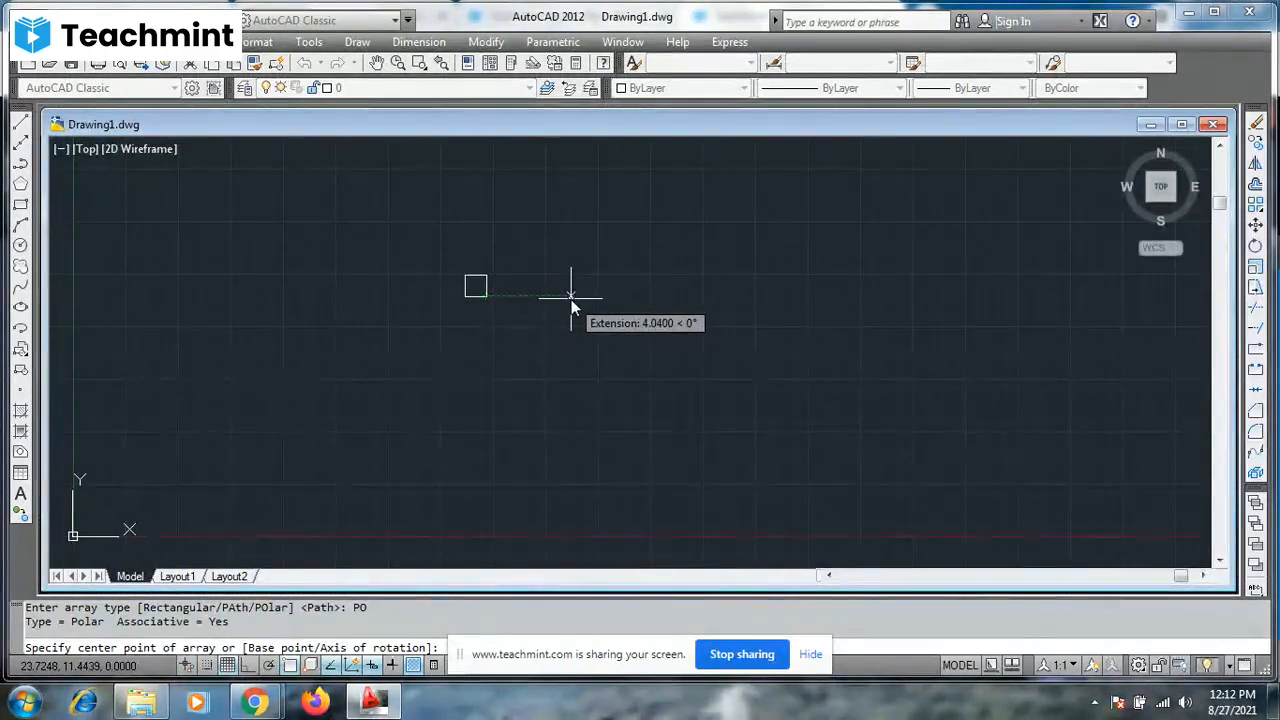
text(5)
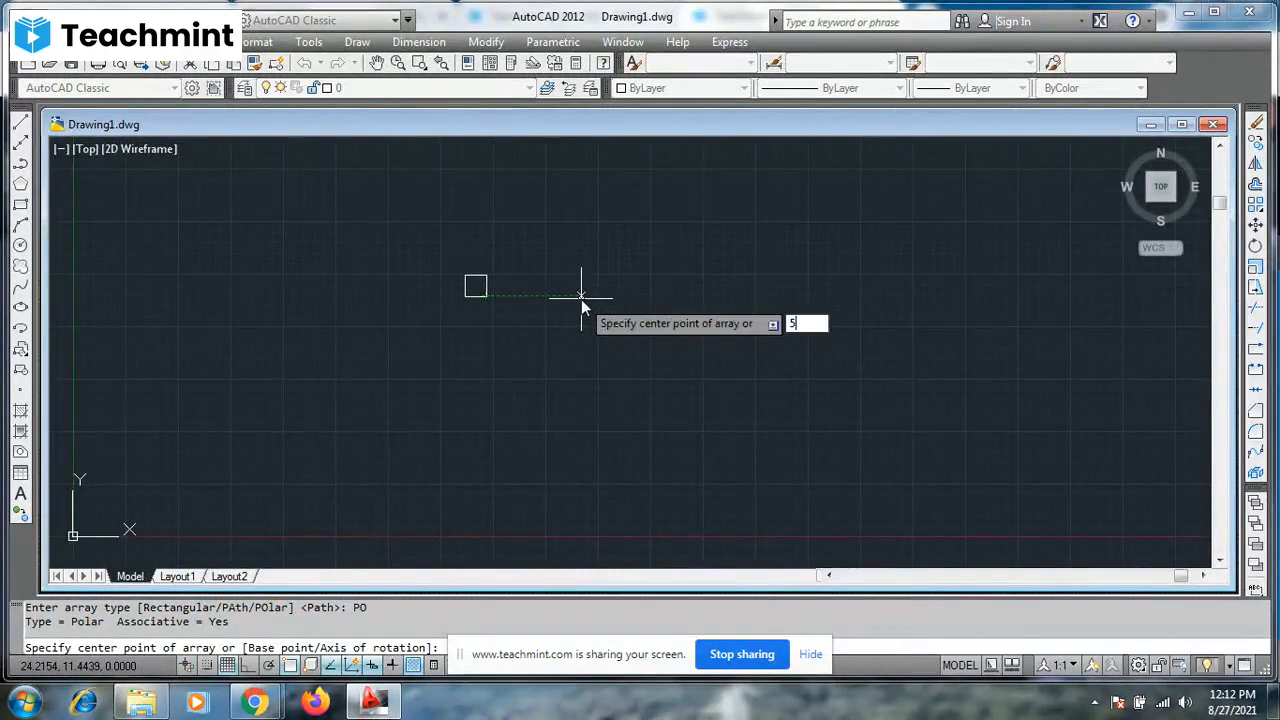
key(Return)
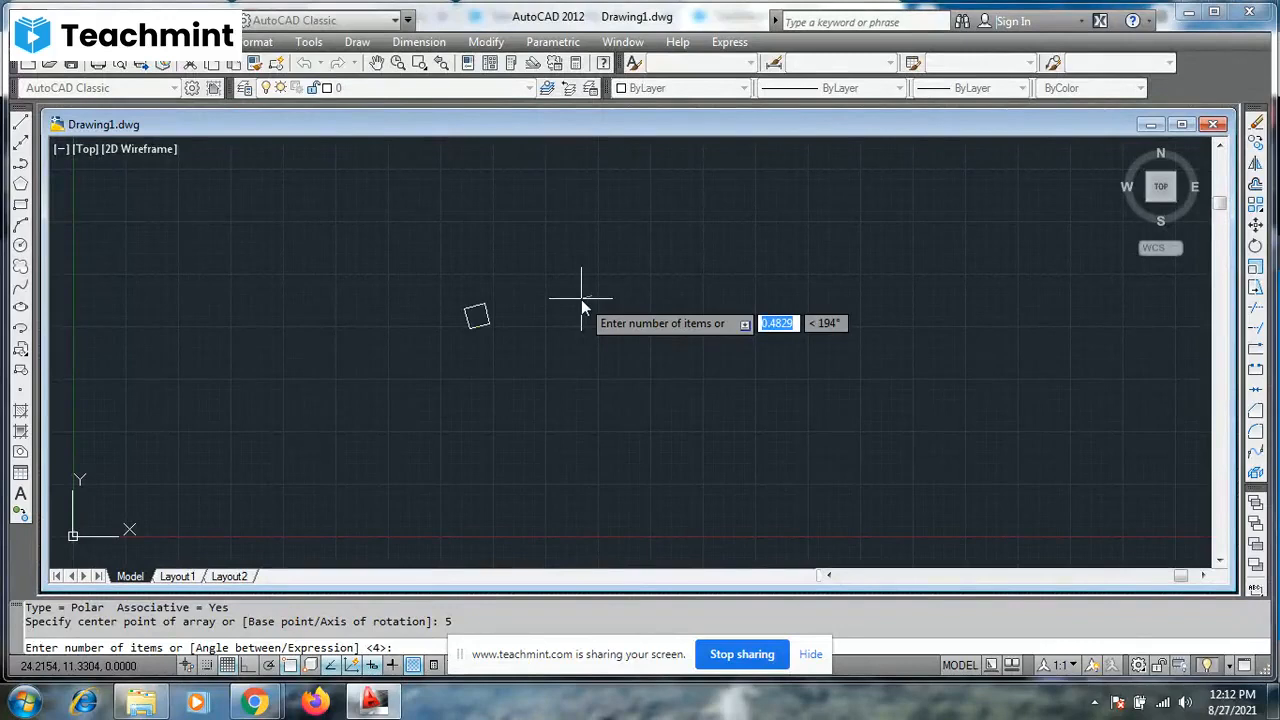
- Complete the polar array with 10 items filling a 360-degree angle
text(10)
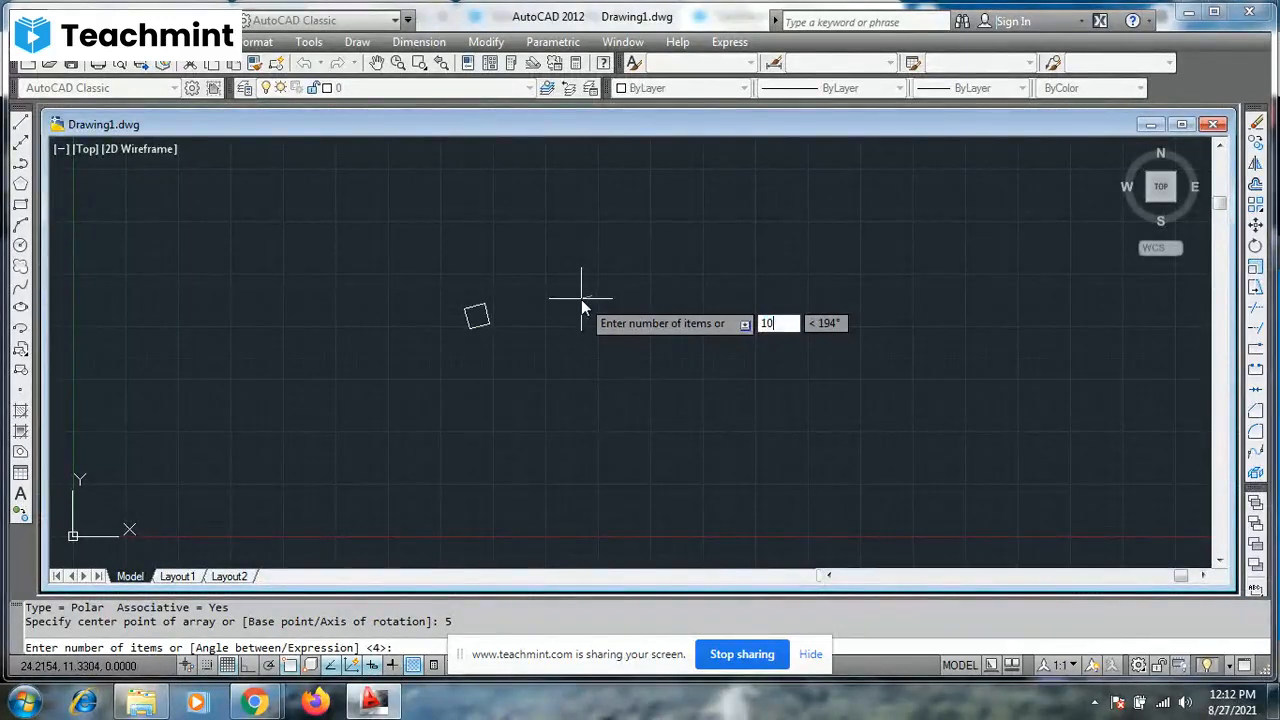
key(Return)
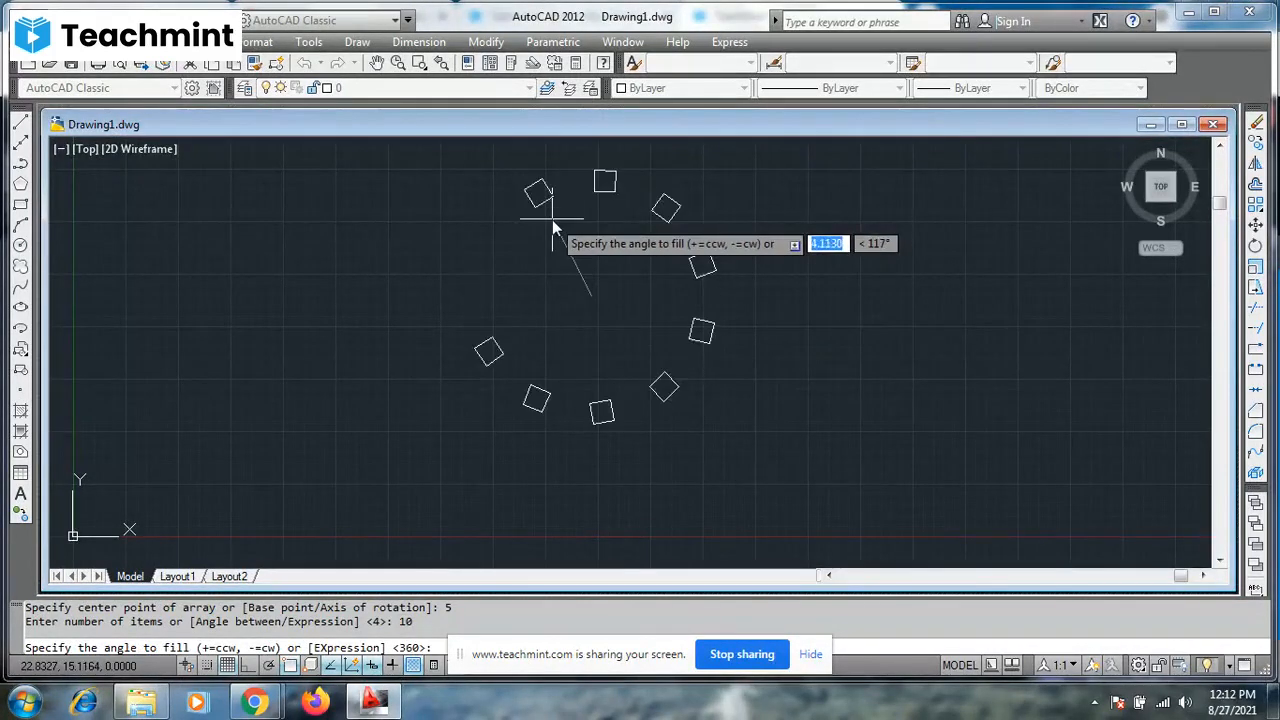
text(360)
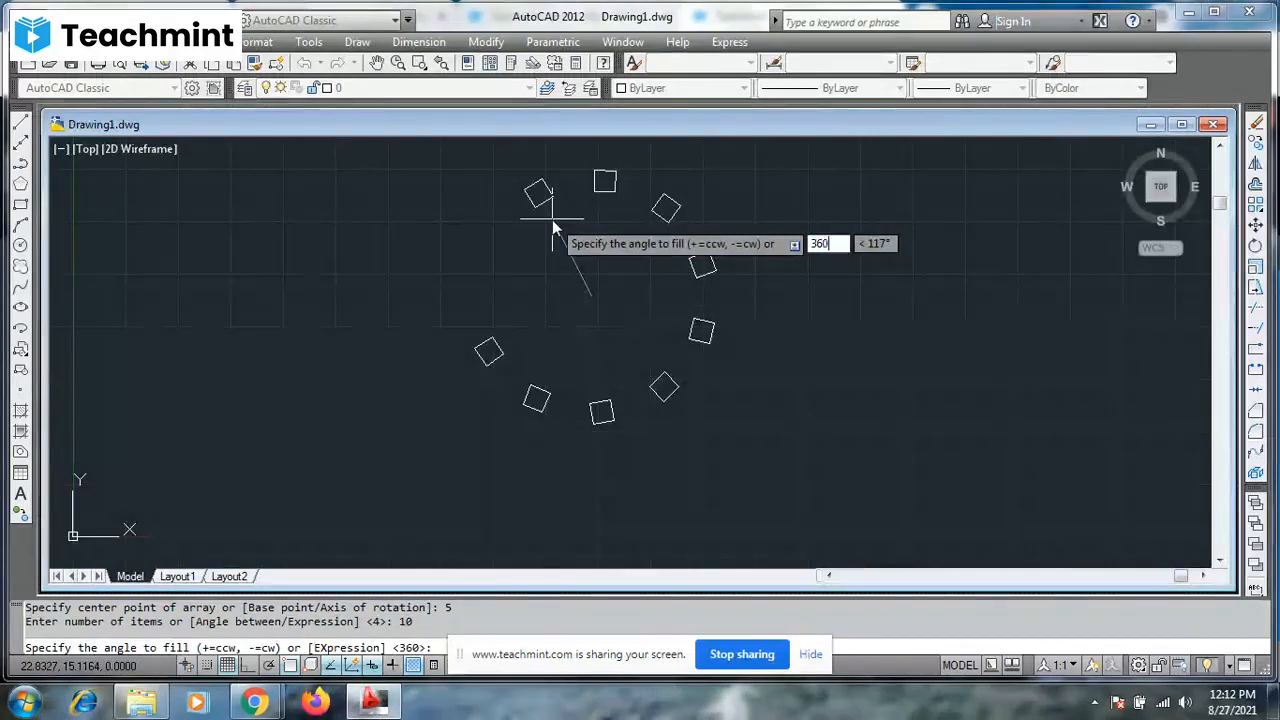
key(Return)
key(Up)
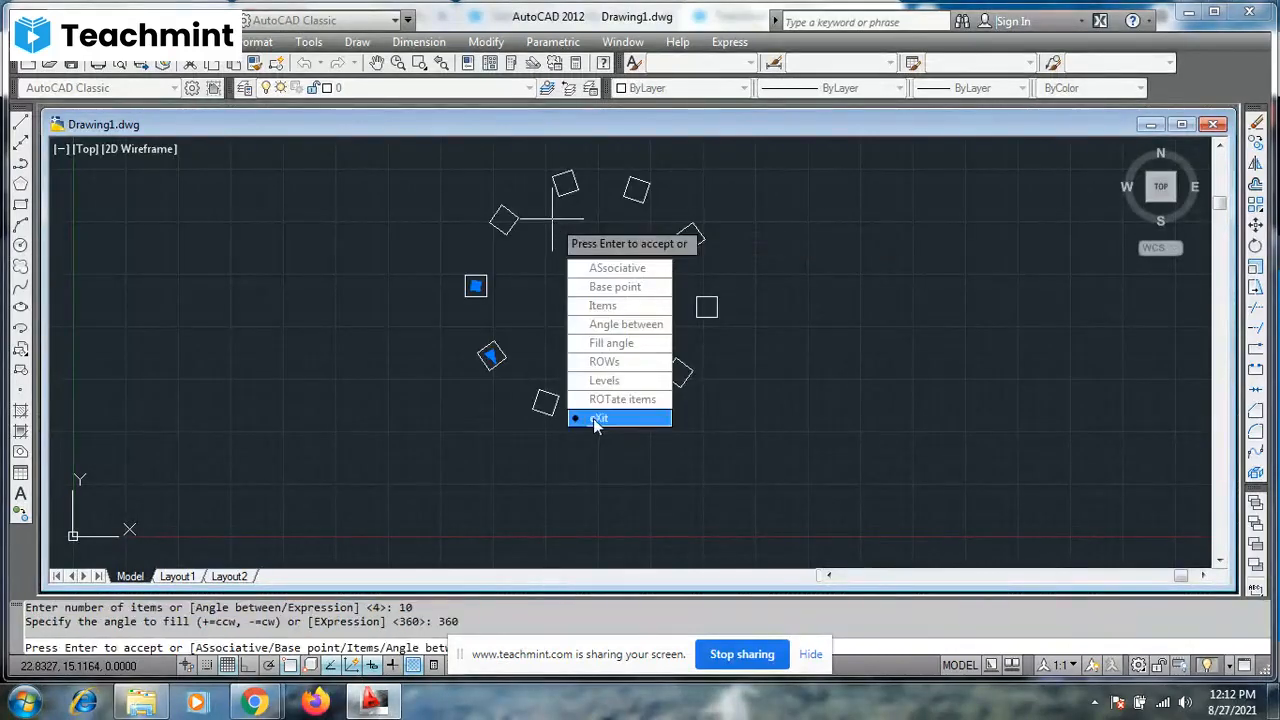
key(Return)
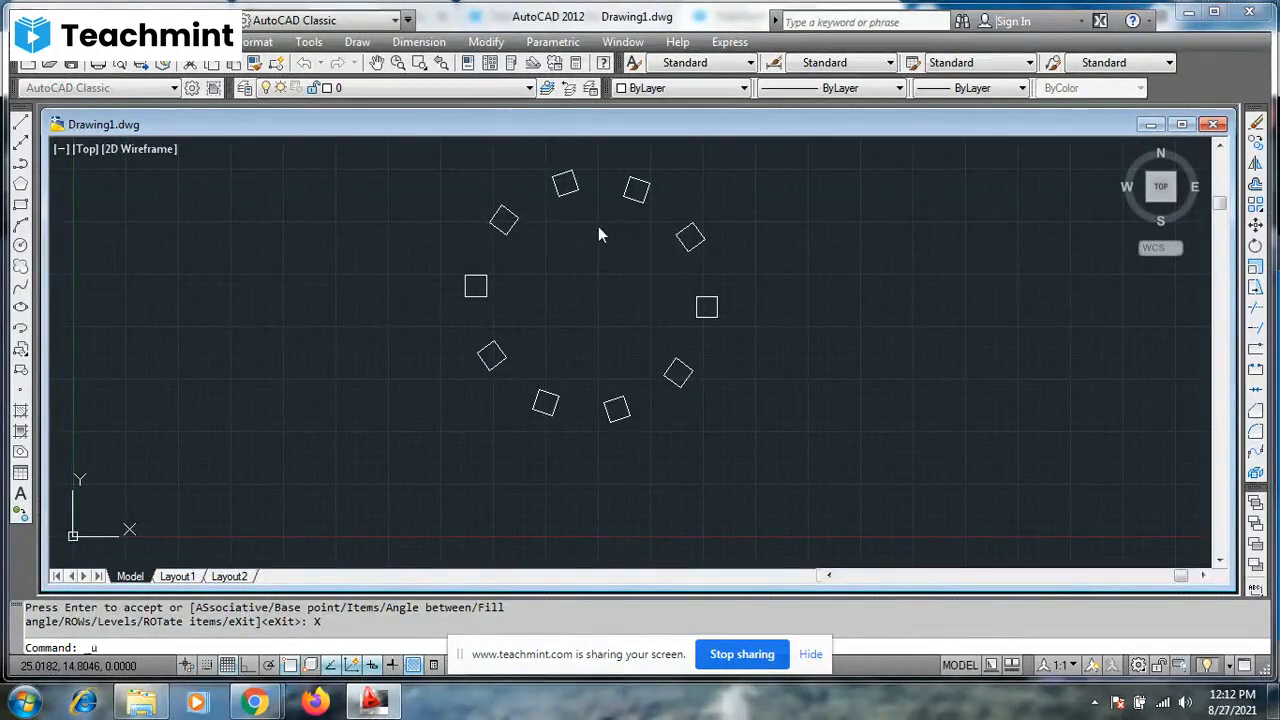
- Undo the polar array of the square
key(Return)
key(ctrl+z)
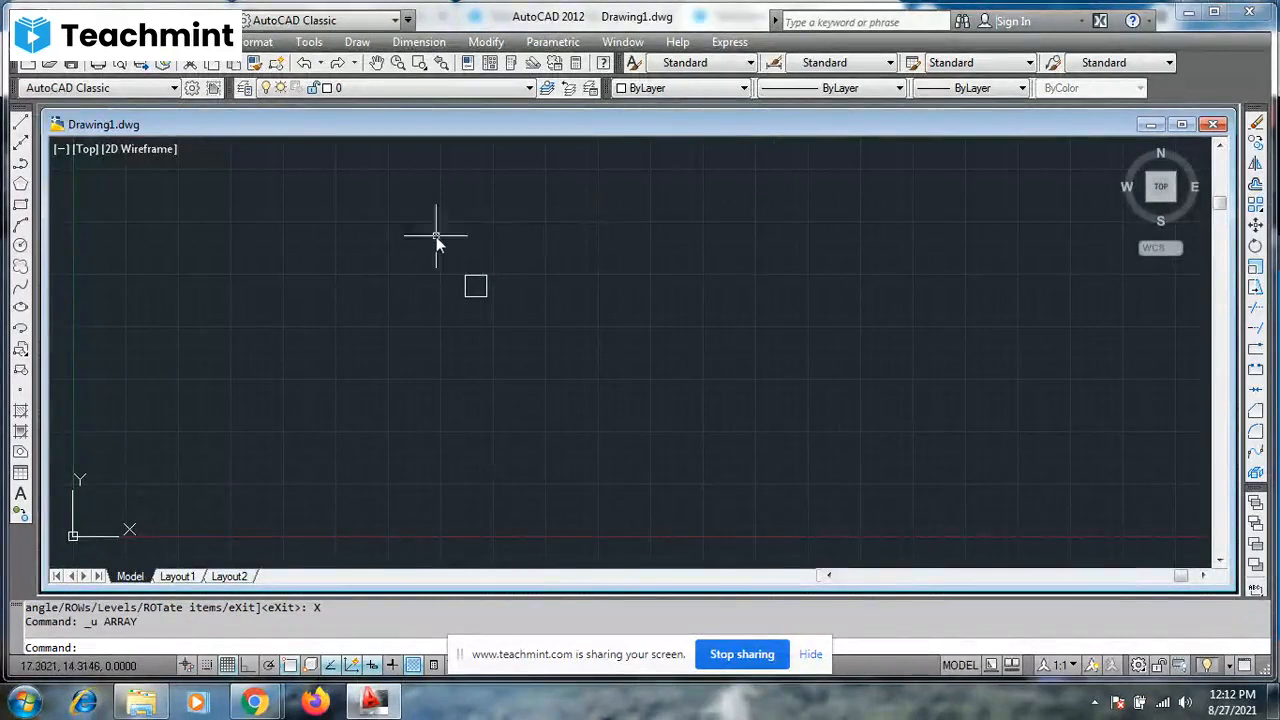
click(20, 246)
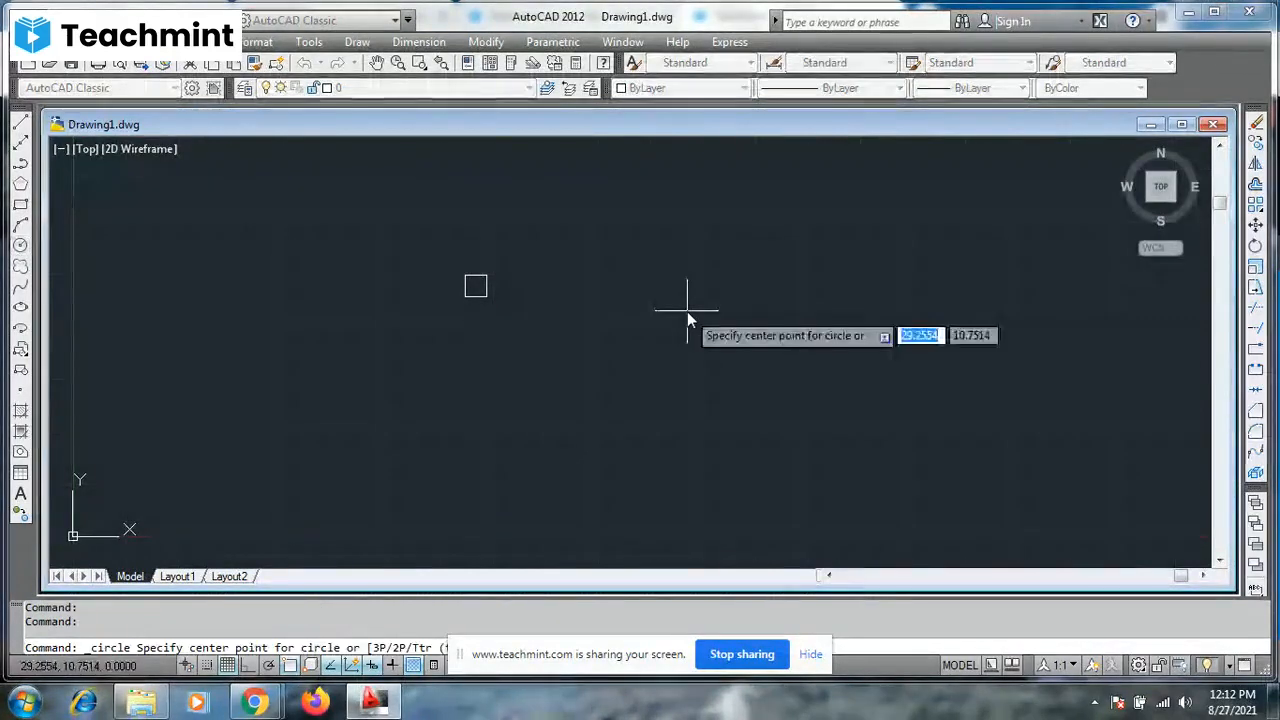
key(Escape)
key(Escape)
- Draw a circle with radius 5 to the right of the small square
text(c)
key(Return)
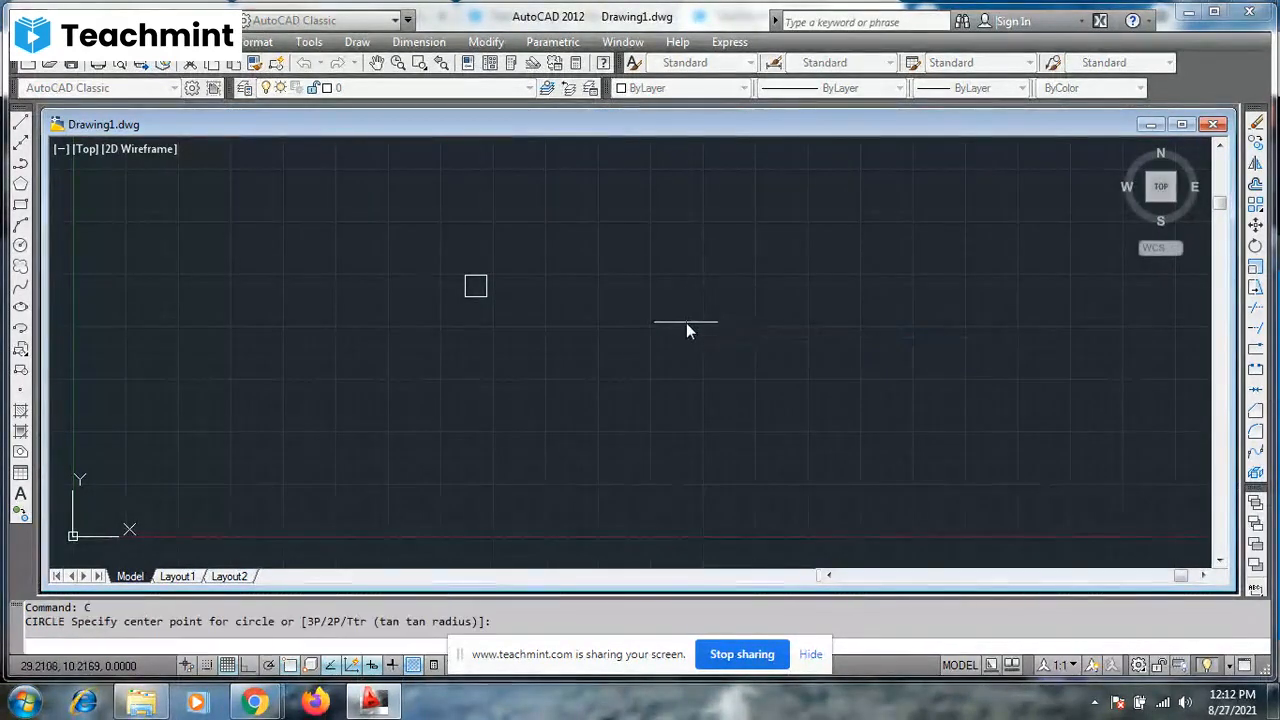
click(686, 323)
text(5)
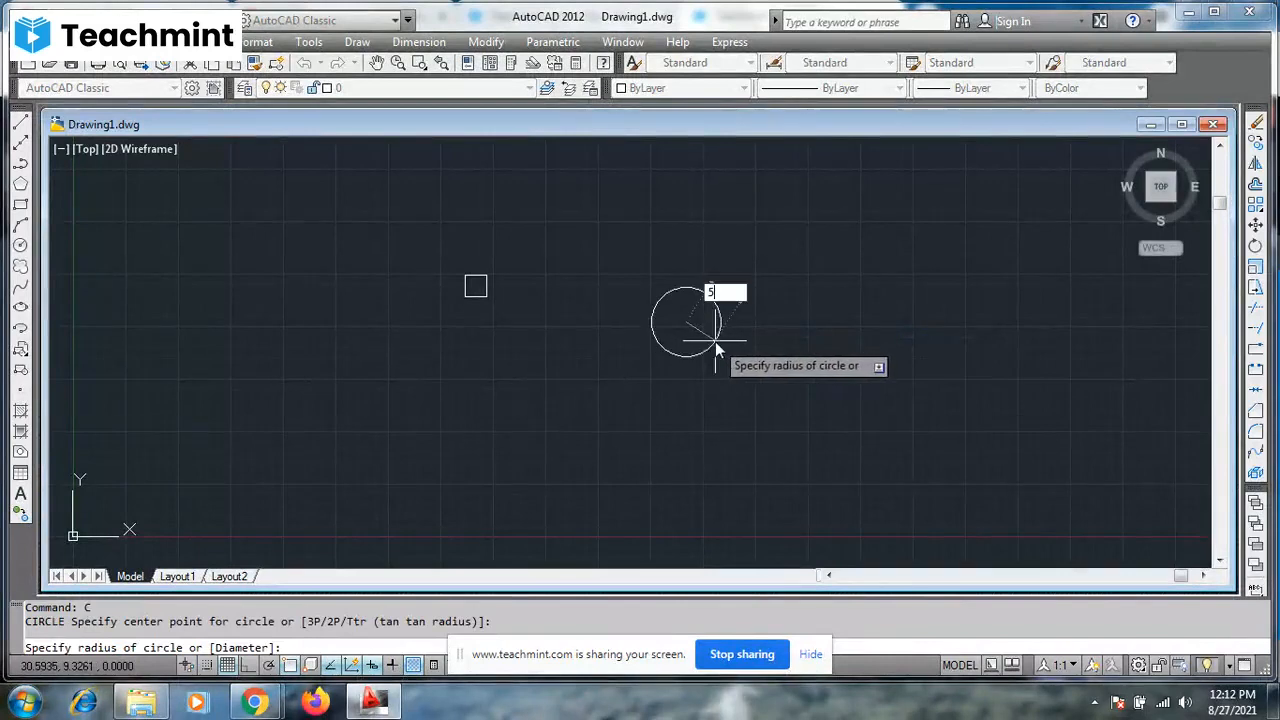
key(Return)
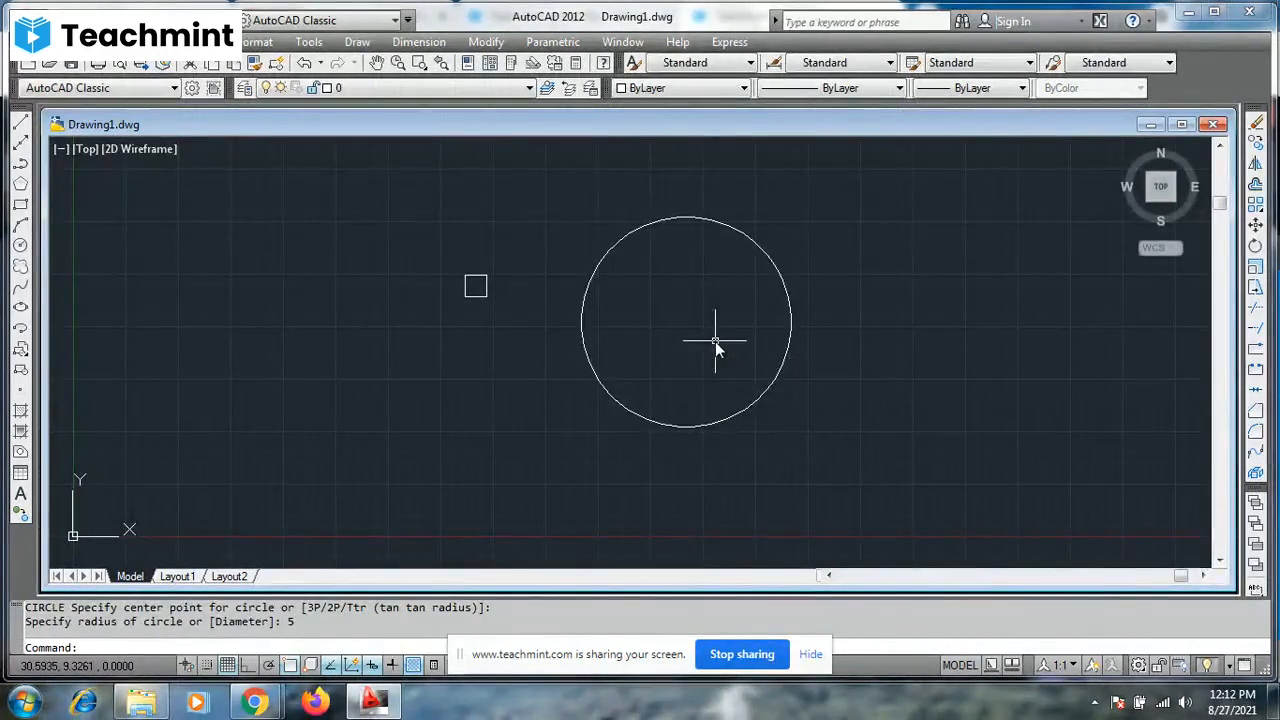
- Move the small square by its lower-right corner so that this corner sits on the circle's center
click(488, 297)
mouse_move(488, 297)
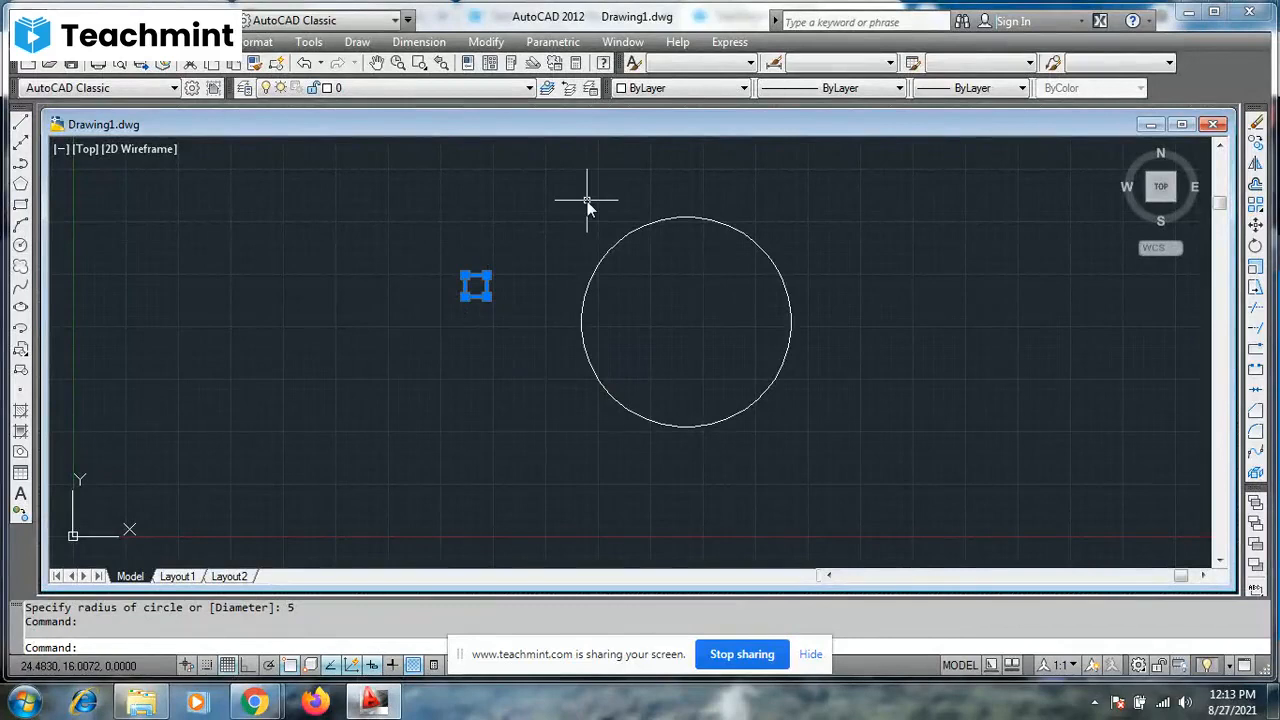
text(m)
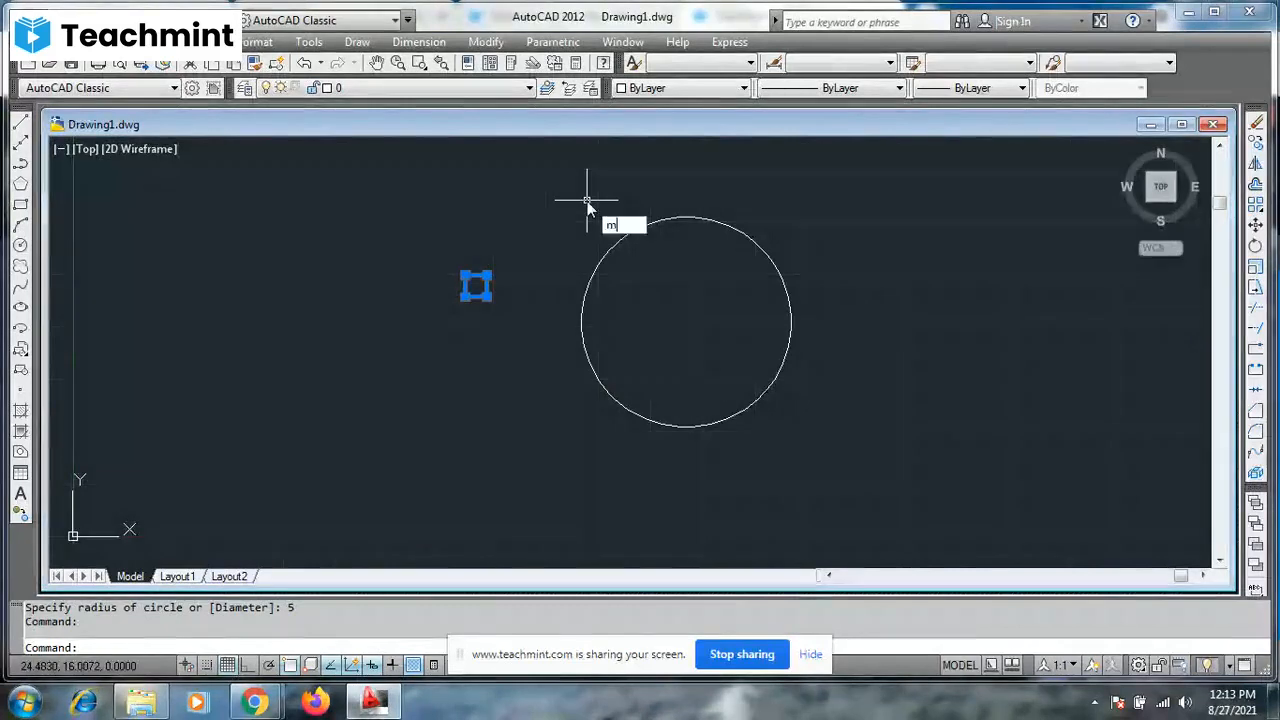
key(Return)
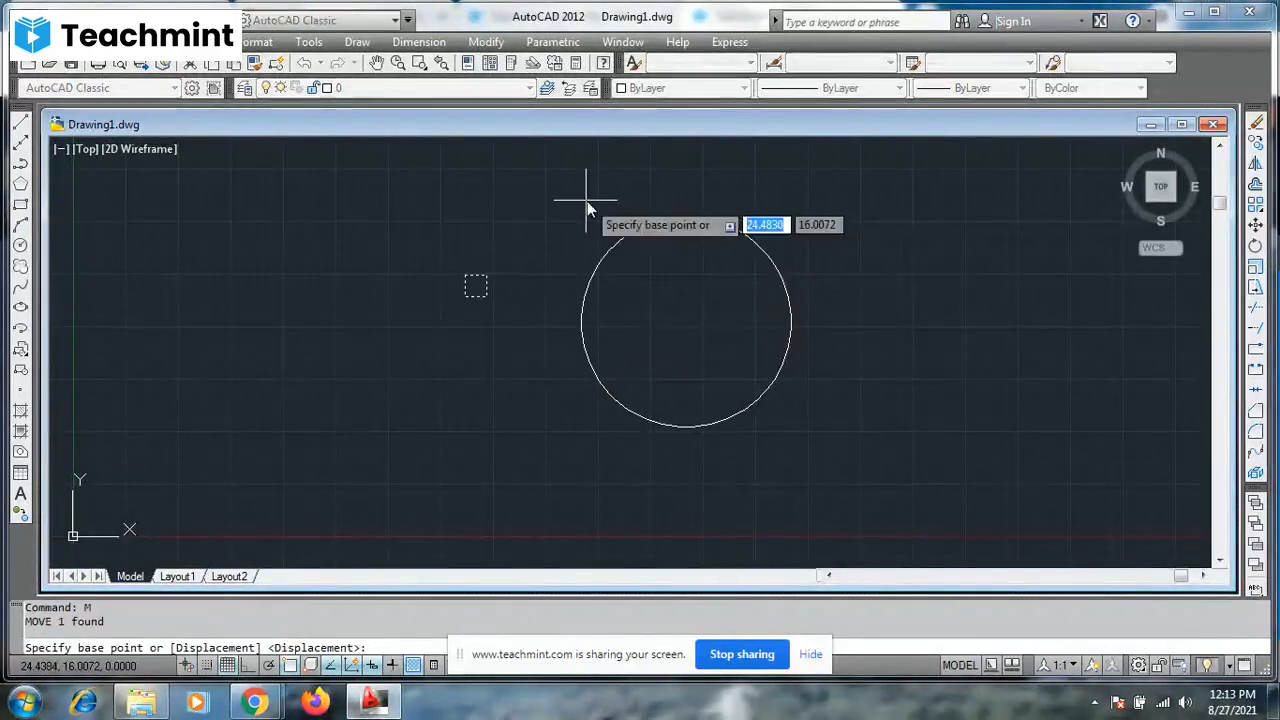
click(482, 297)
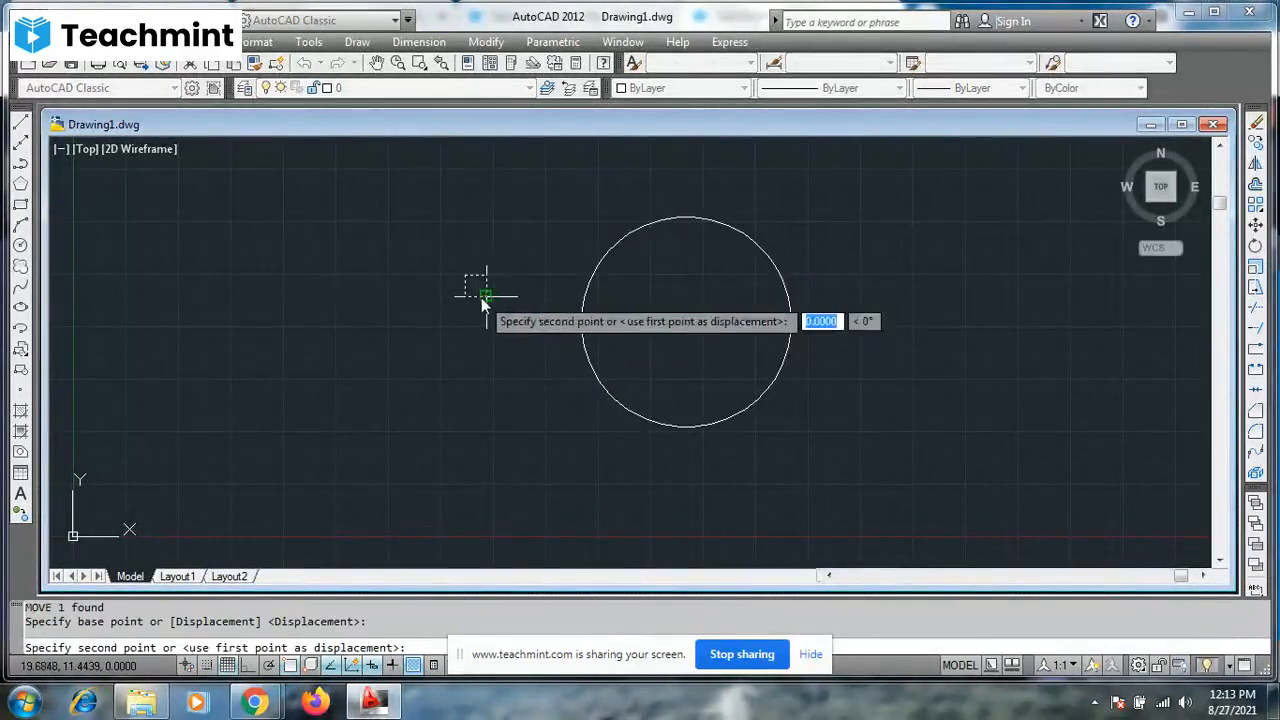
click(591, 343)
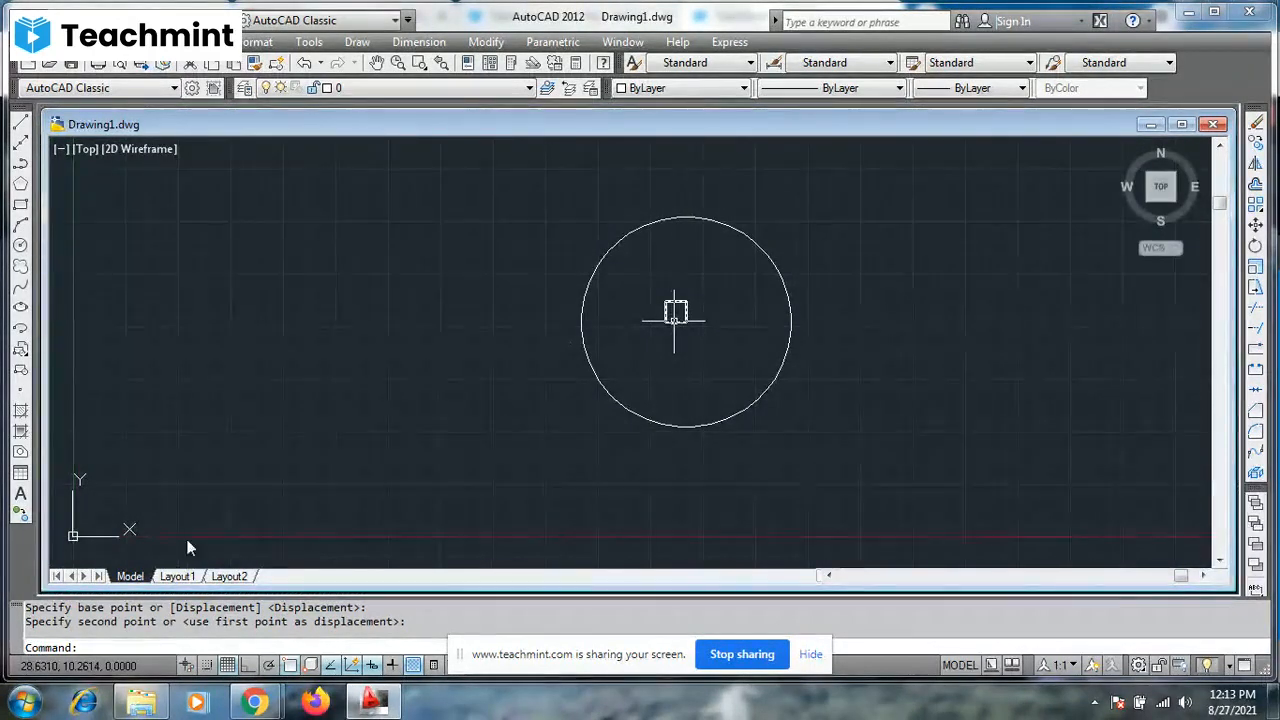
- Turn off object snap and move the small square from the circle's center onto the circle's left edge
click(288, 668)
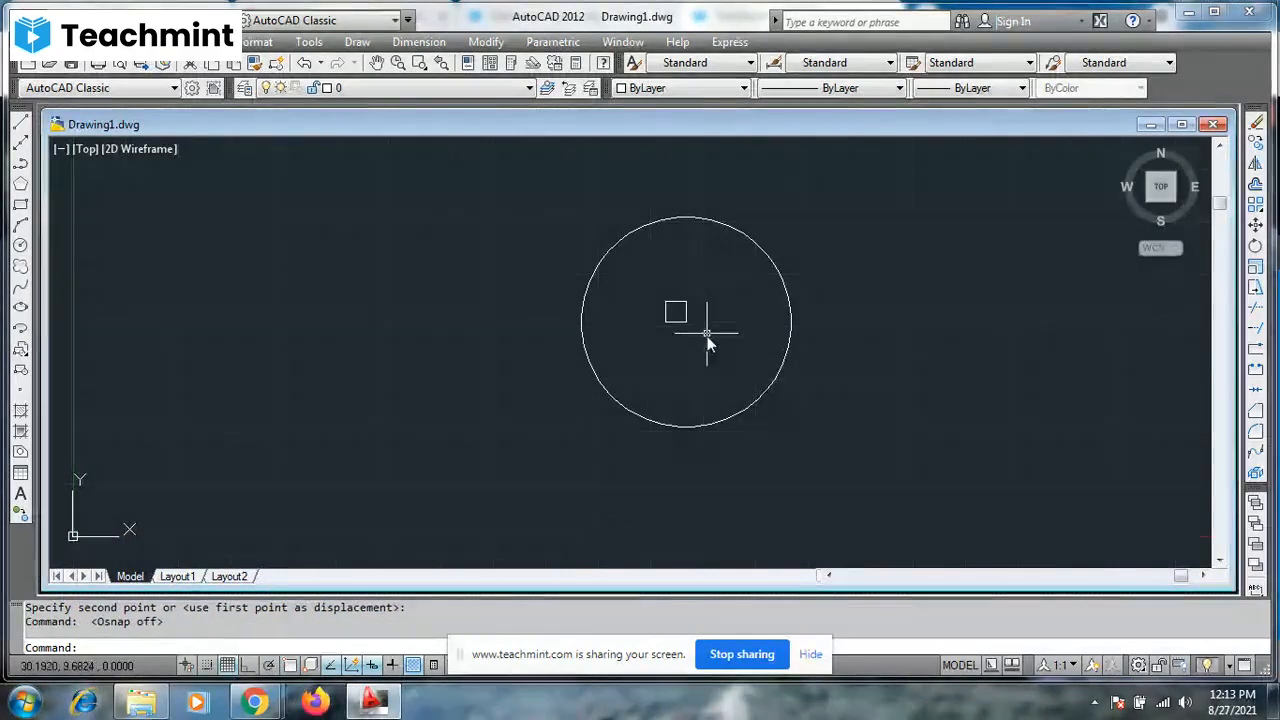
click(686, 322)
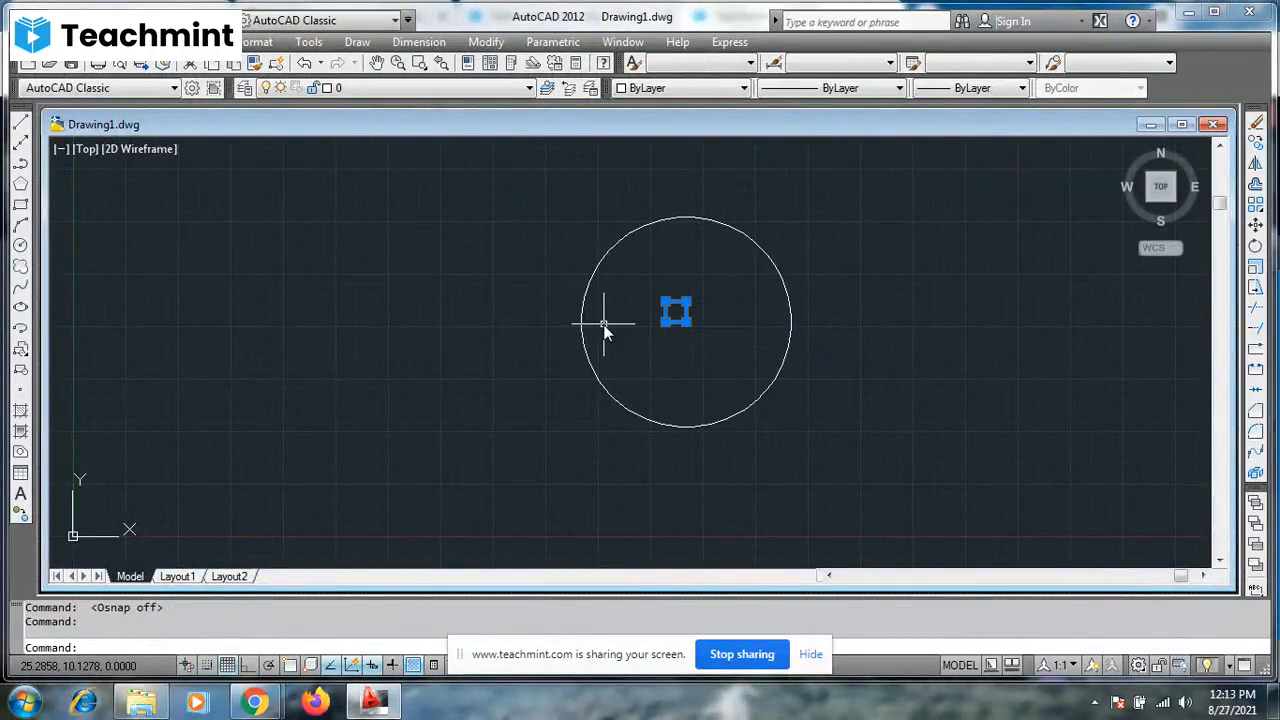
text(M)
key(Return)
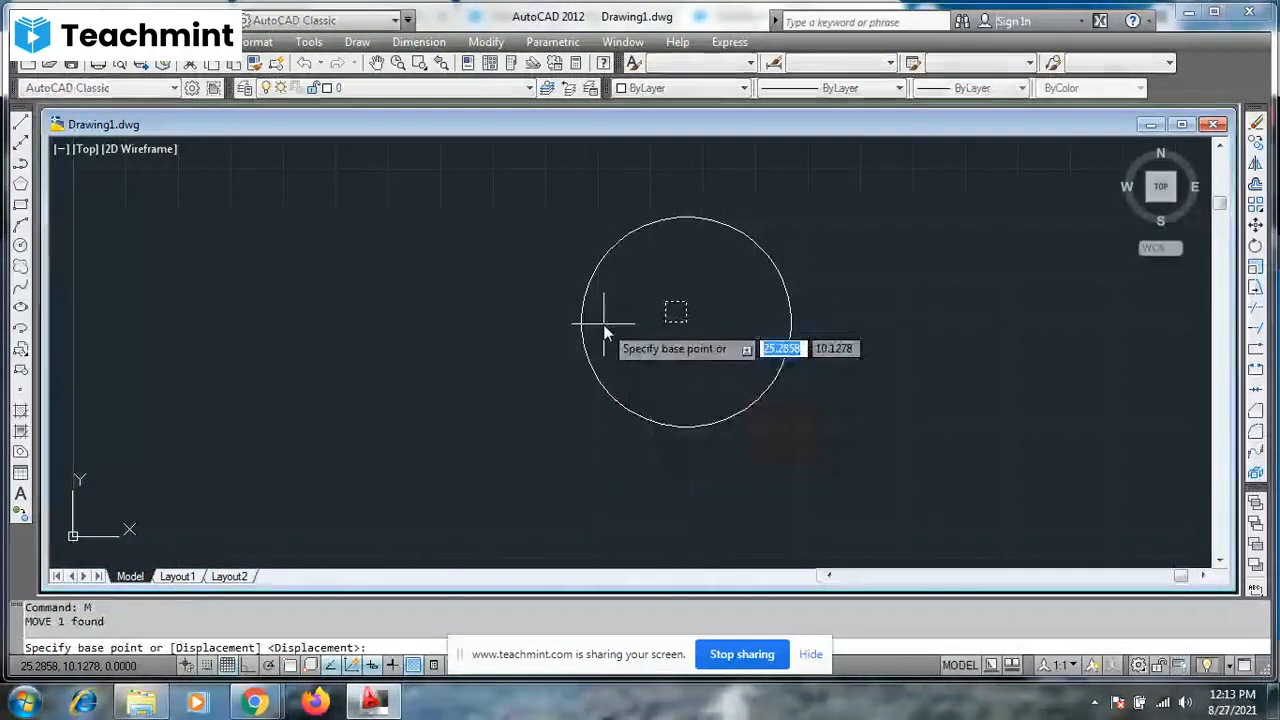
click(668, 306)
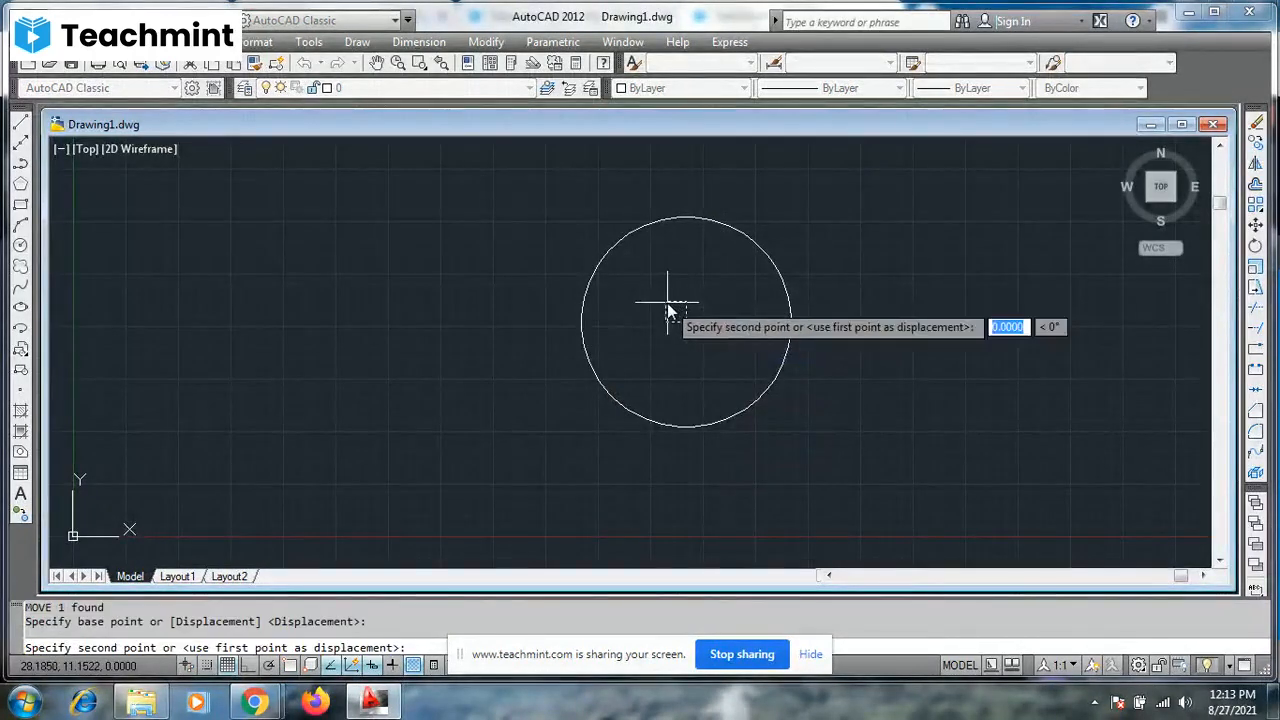
click(578, 321)
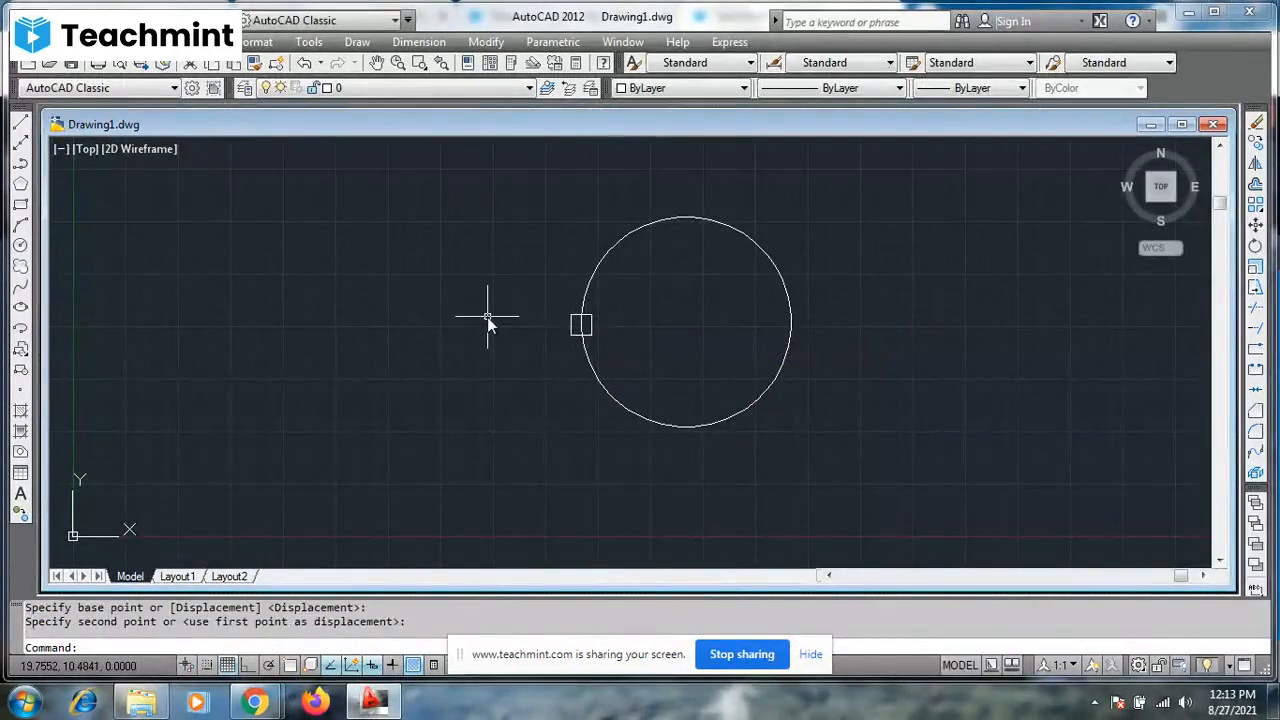
key(Escape)
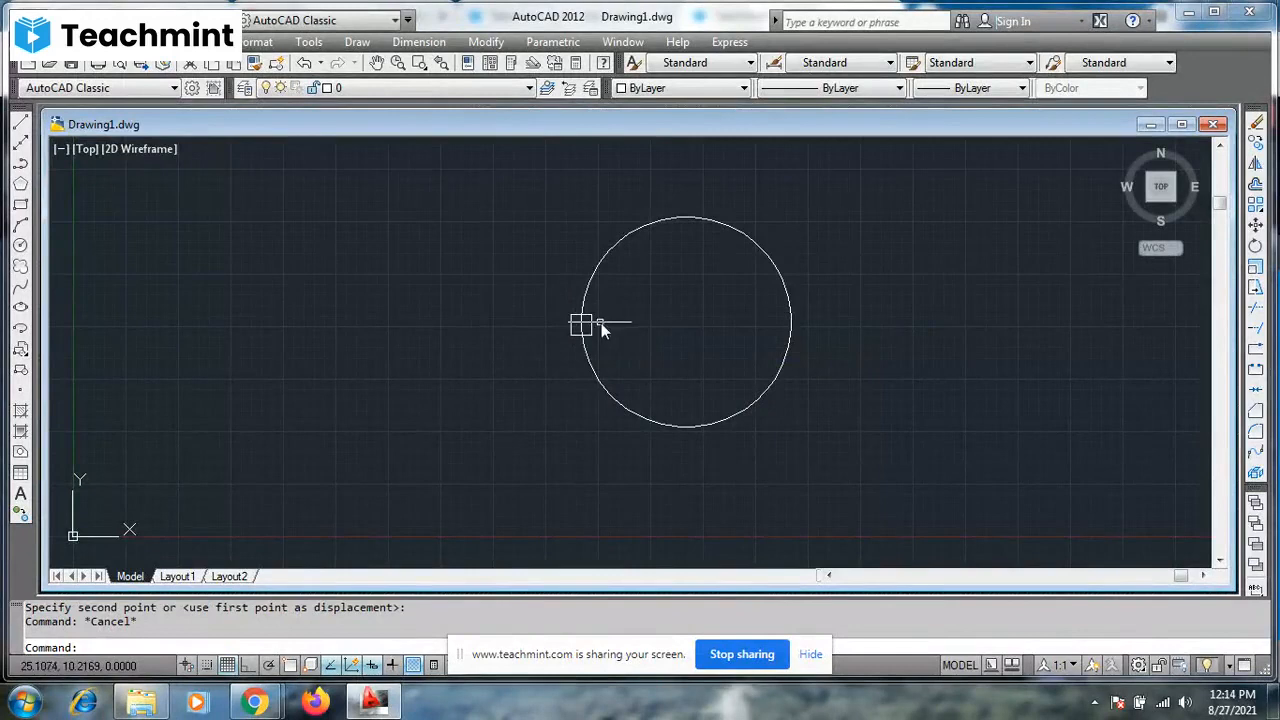
- Turn object snap back on and start a polar array of the small square around the circle's center
click(290, 666)
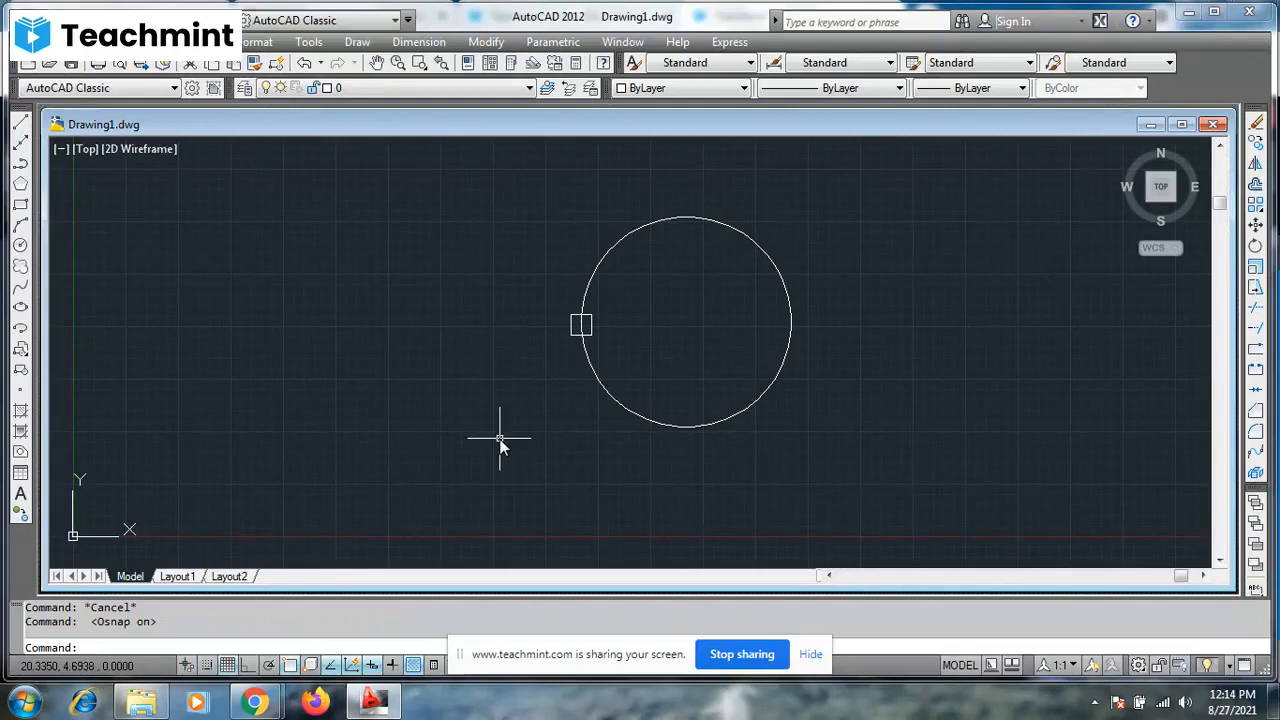
click(591, 336)
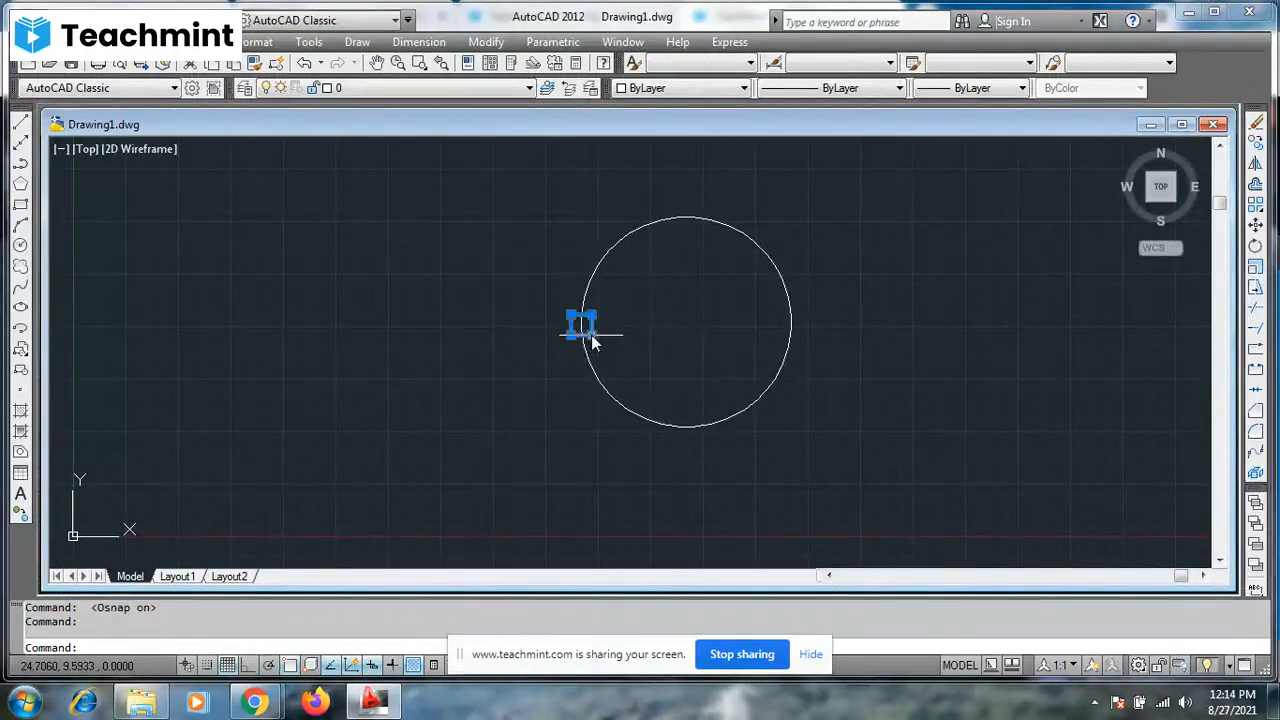
text(ar)
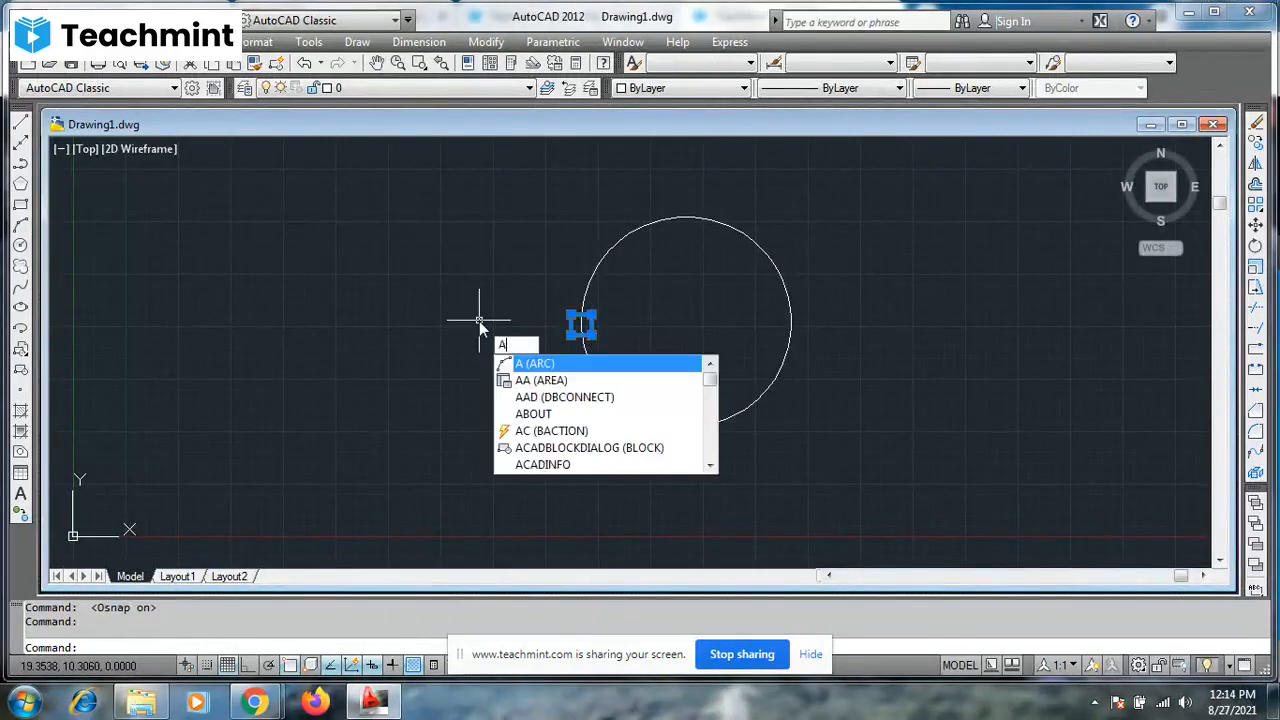
key(Return)
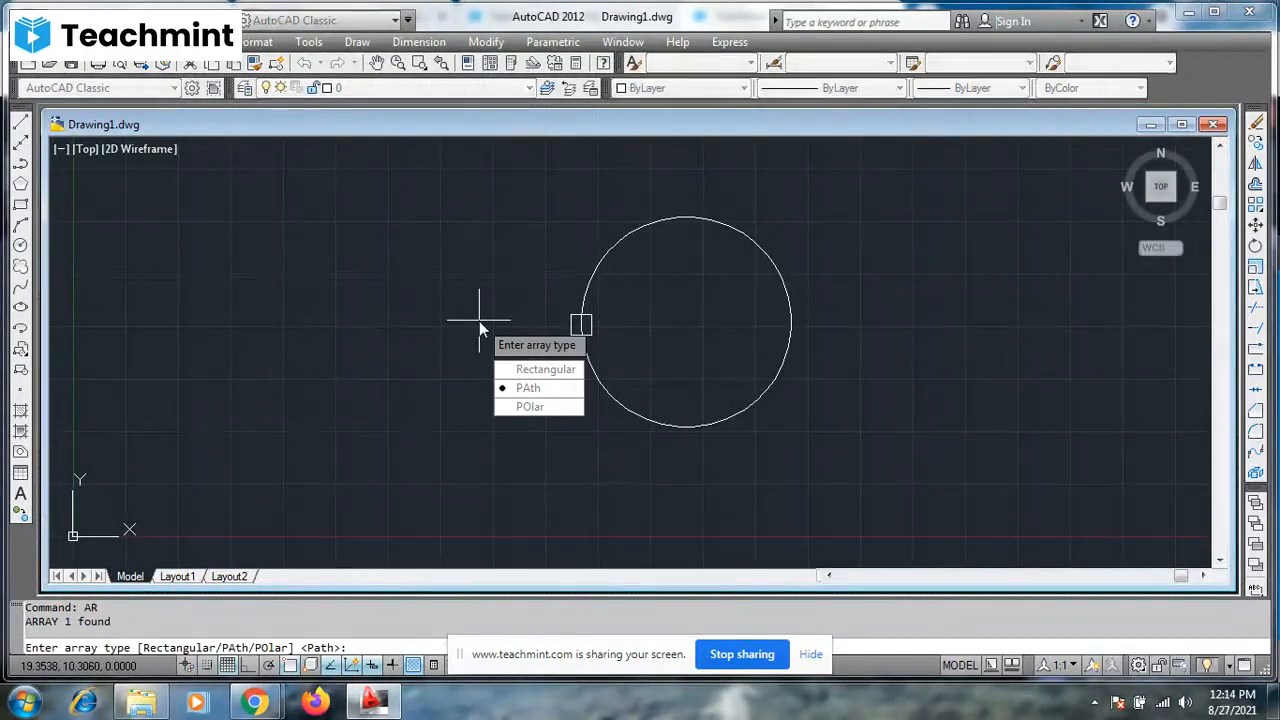
text(po)
key(Return)
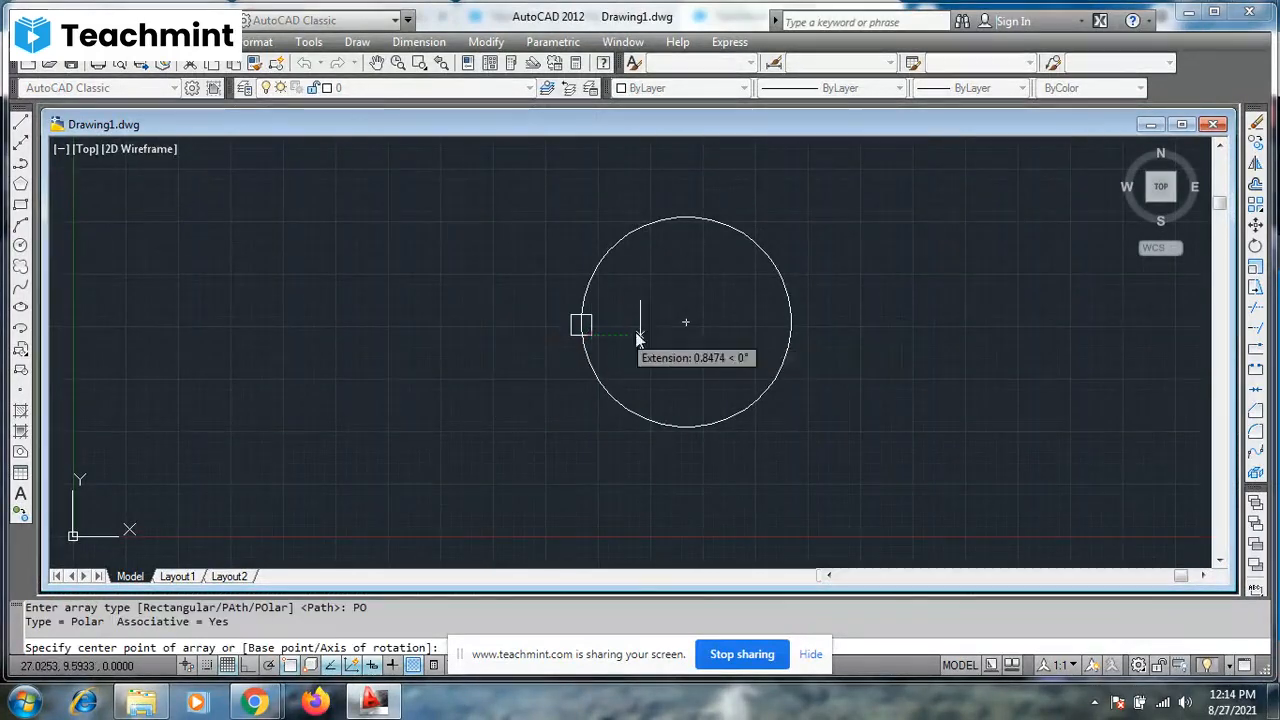
key(F7)
click(682, 324)
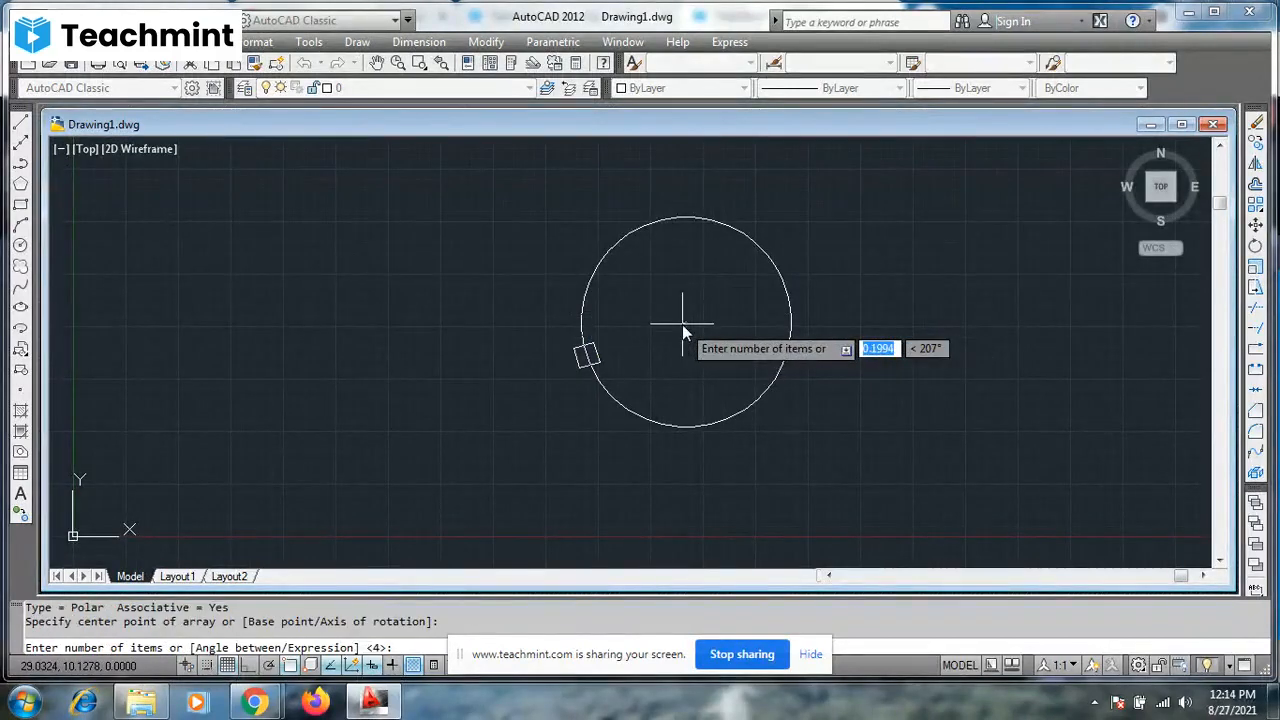
- Complete the polar array with 10 items and a 360-degree fill angle
text(10)
key(F7)
key(Return)
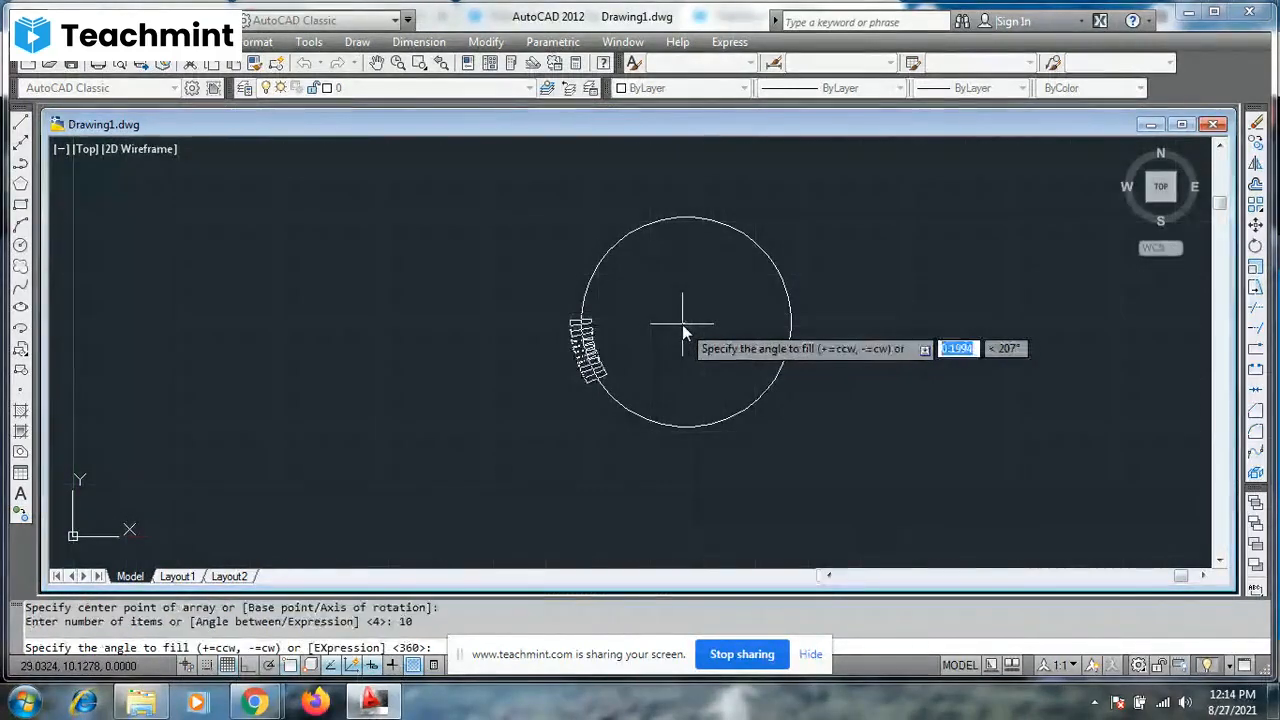
text(360)
key(F7)
key(Return)
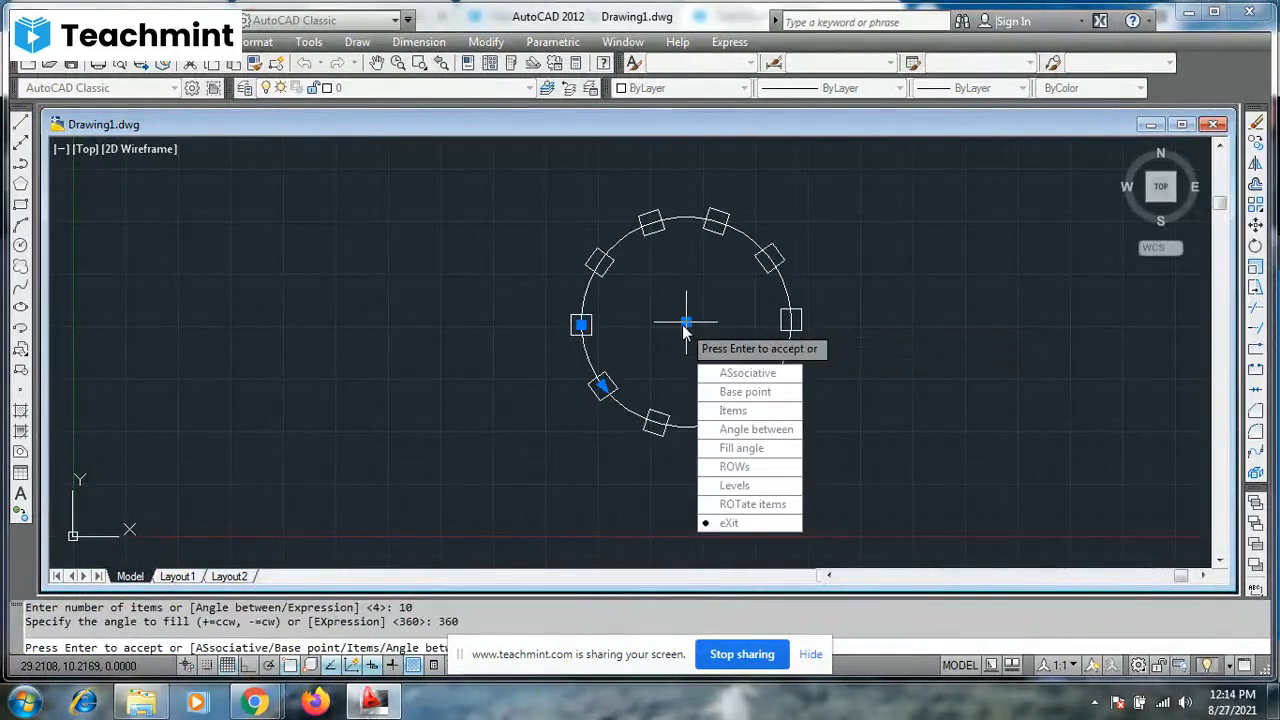
key(Down)
key(Down)
key(Down)
key(Return)
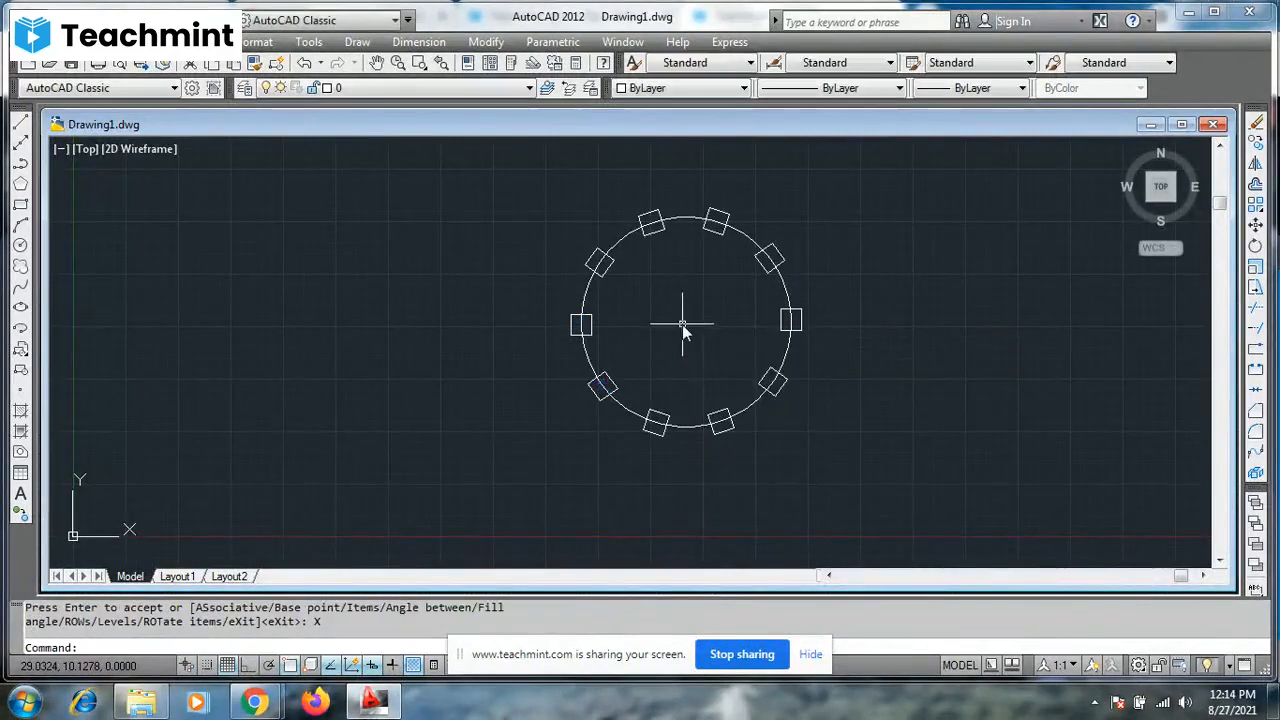
key(Return)
- Set the polar array's number of items to 20 in its properties
click(799, 310)
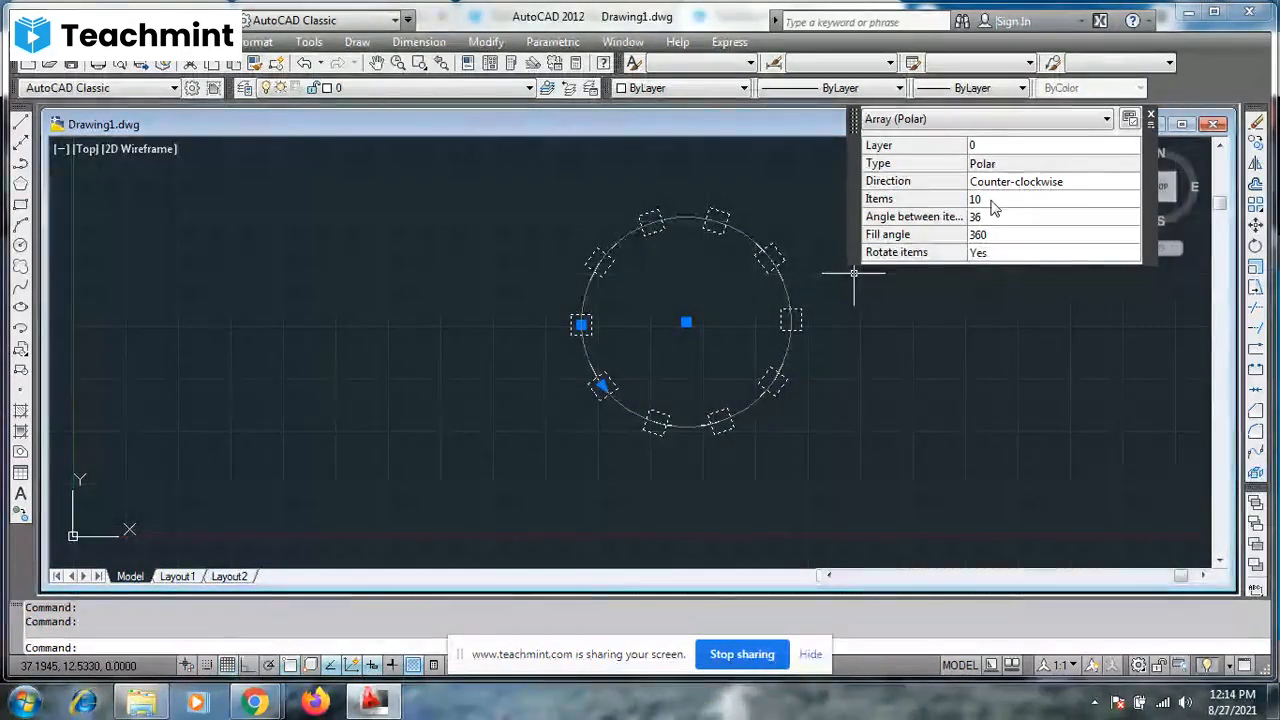
click(996, 200)
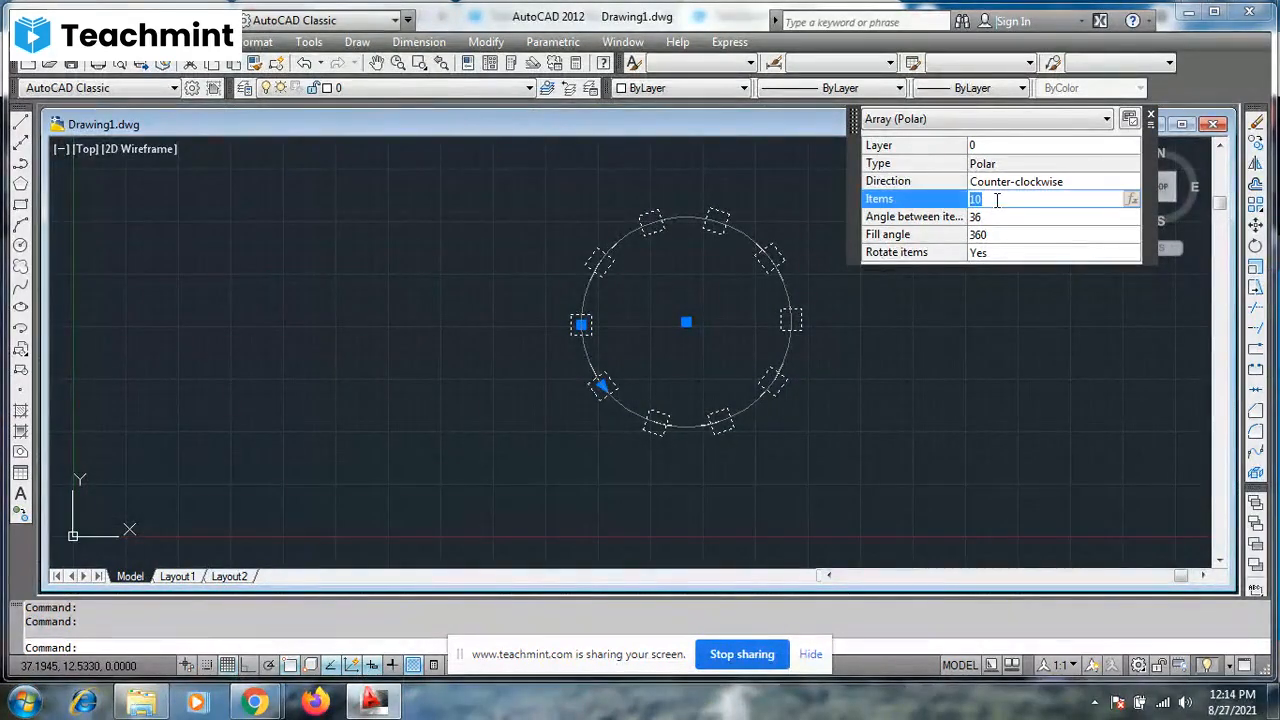
text(20)
key(Tab)
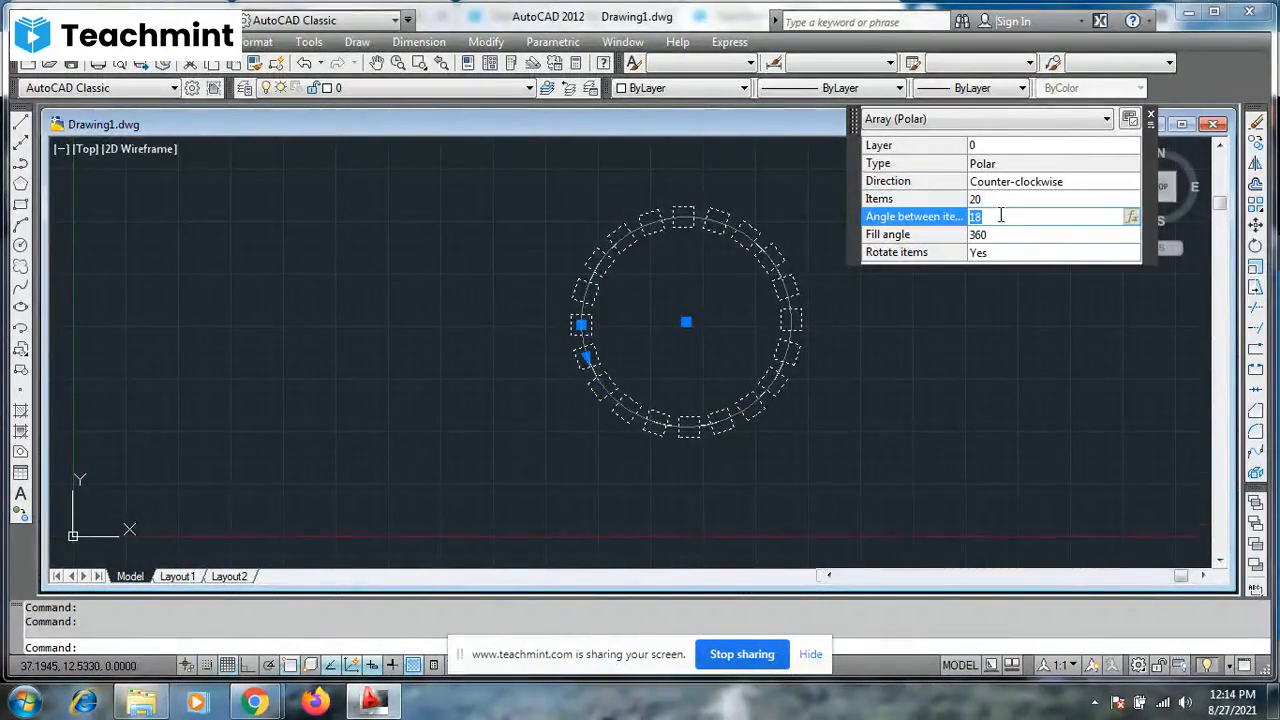
- Try fill angles of 180 and 270 degrees for the polar array
click(1001, 232)
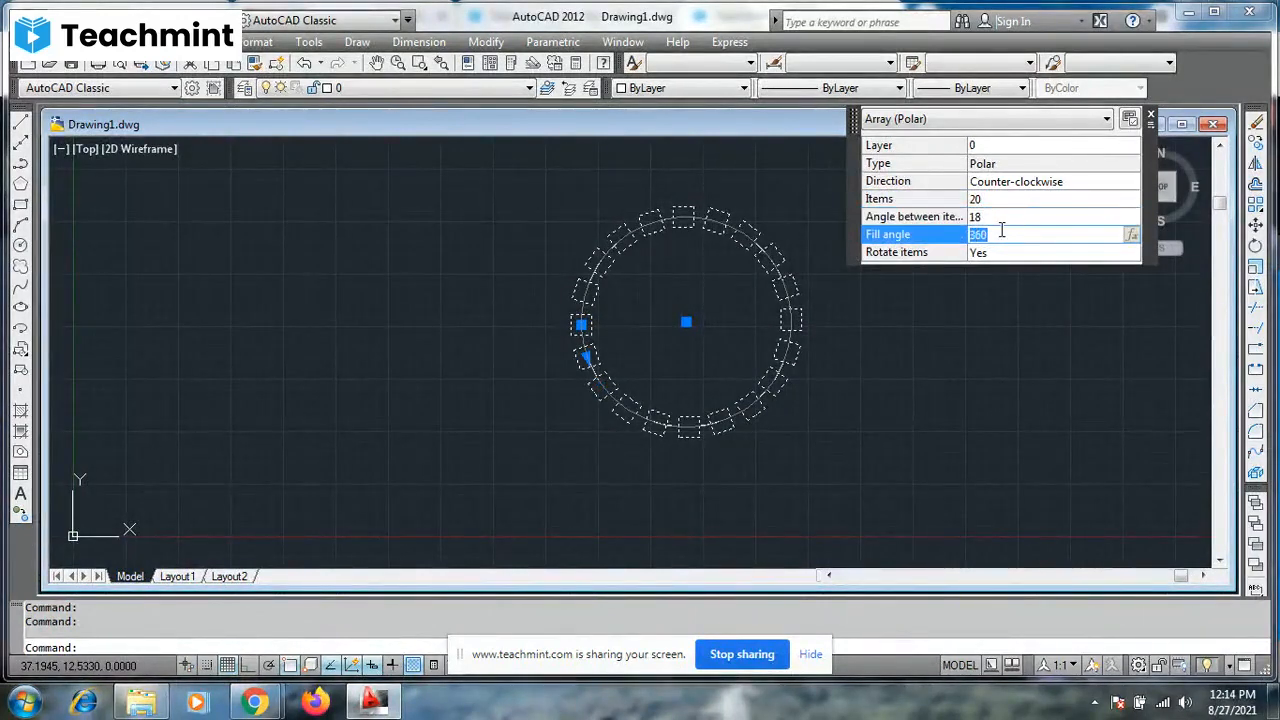
text(180)
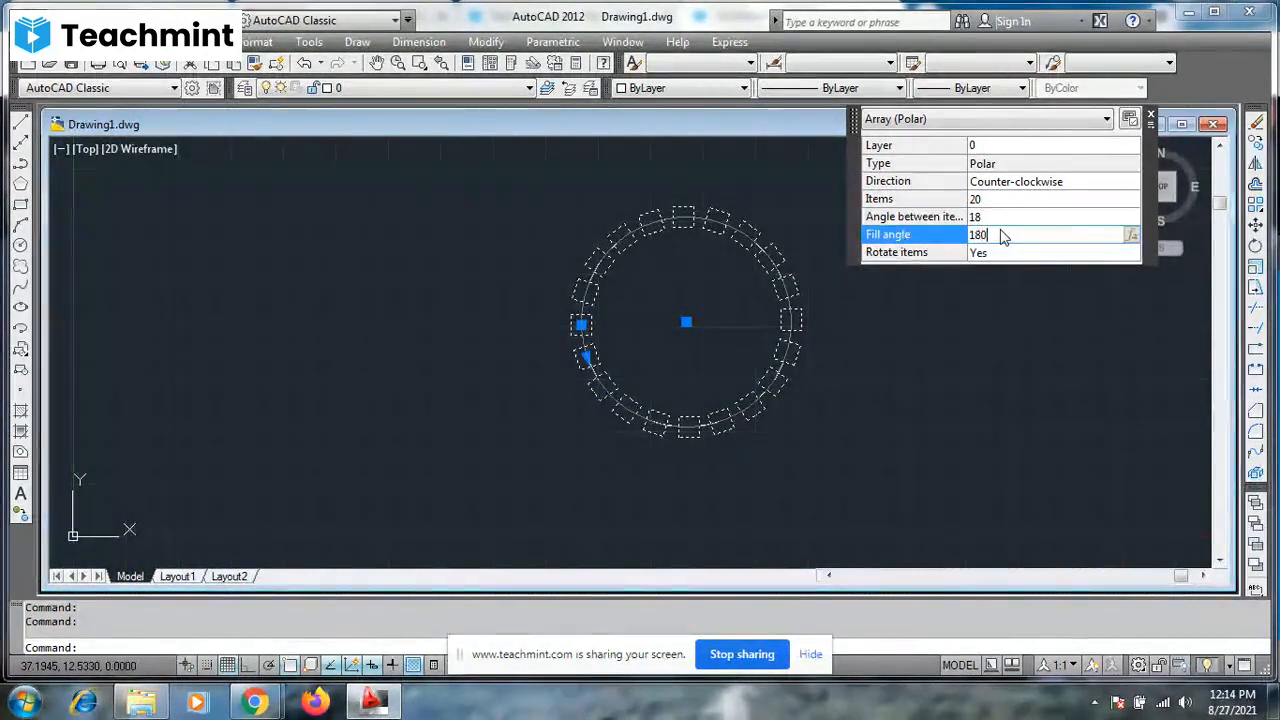
key(Tab)
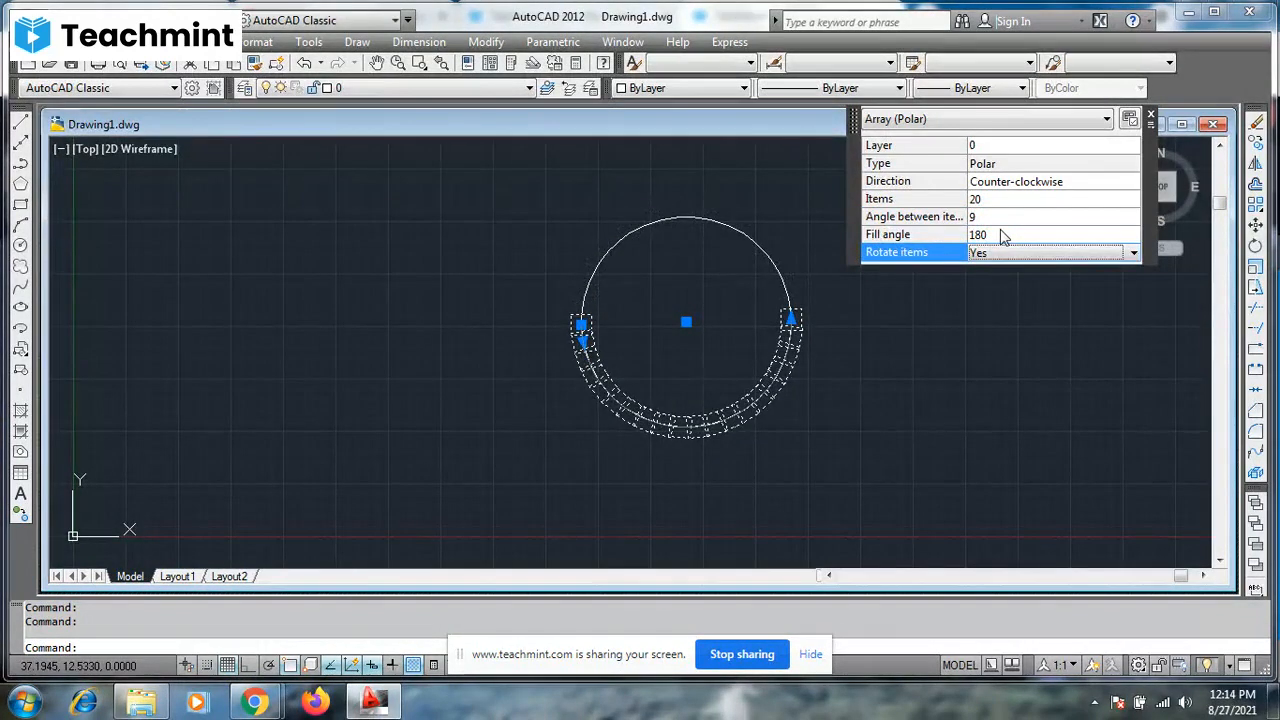
click(1001, 232)
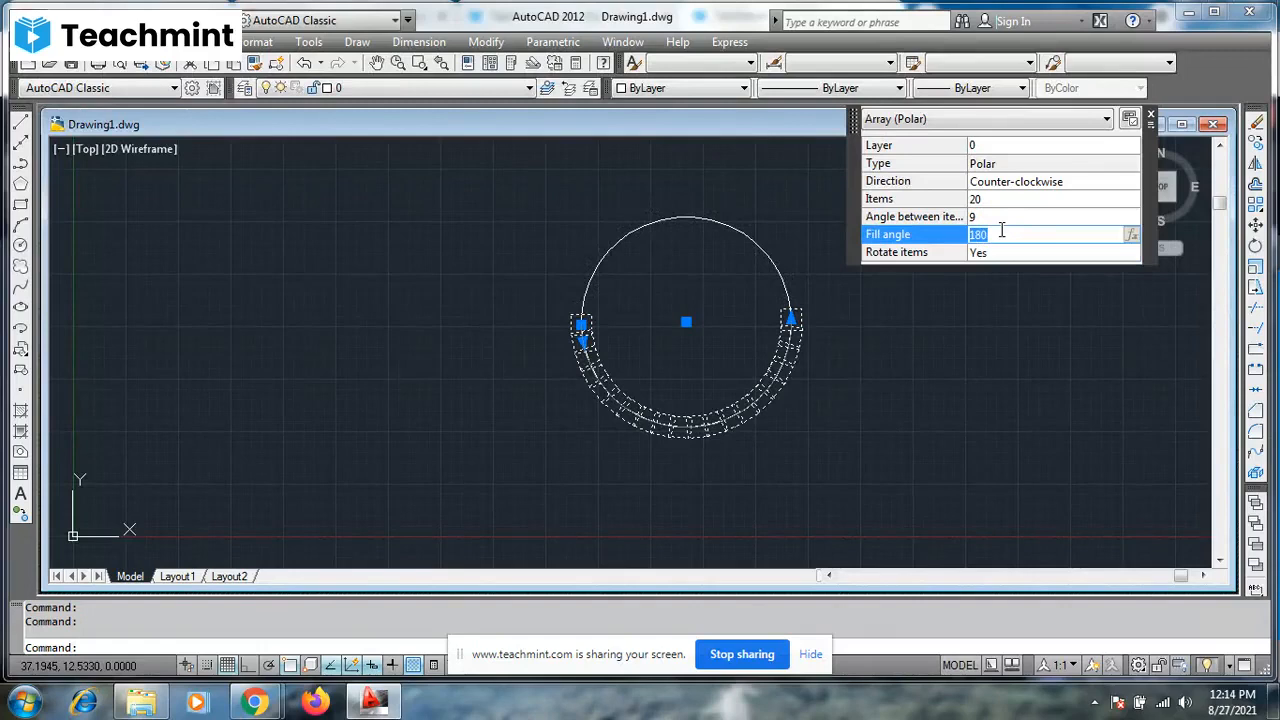
text(270)
key(Tab)
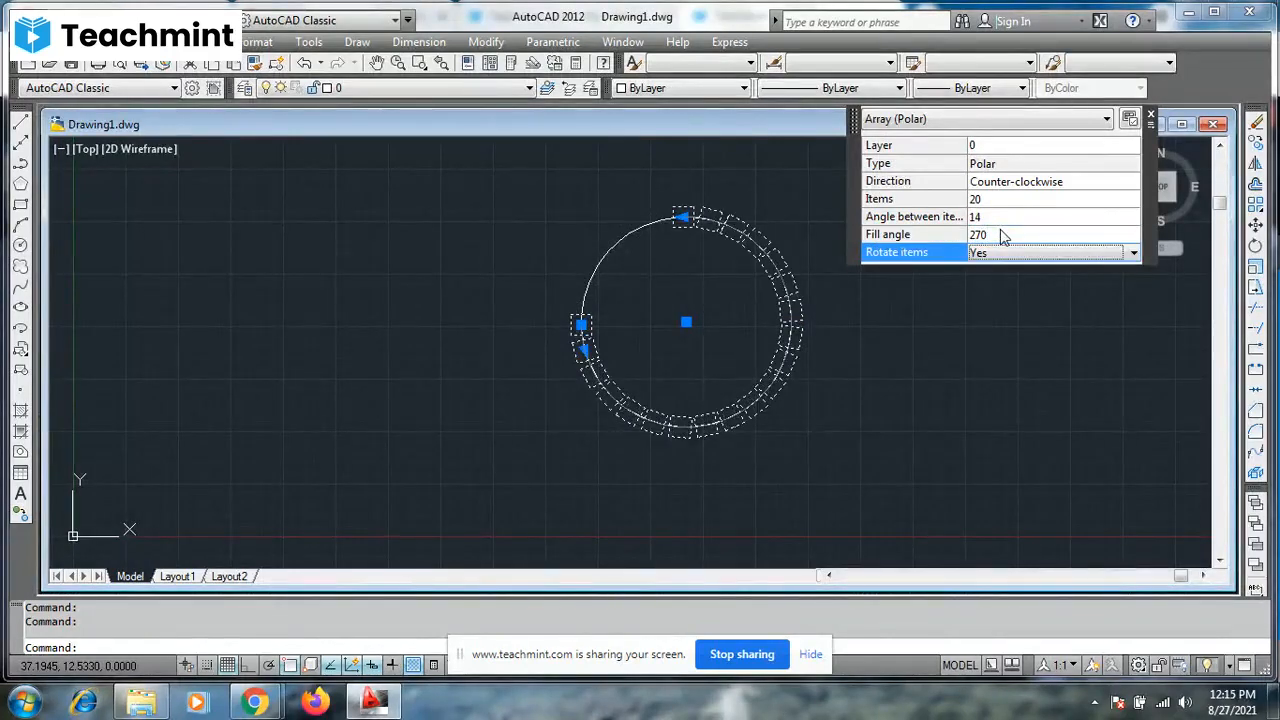
- Set the polar array's fill angle back to 360 degrees
click(1003, 234)
text(360)
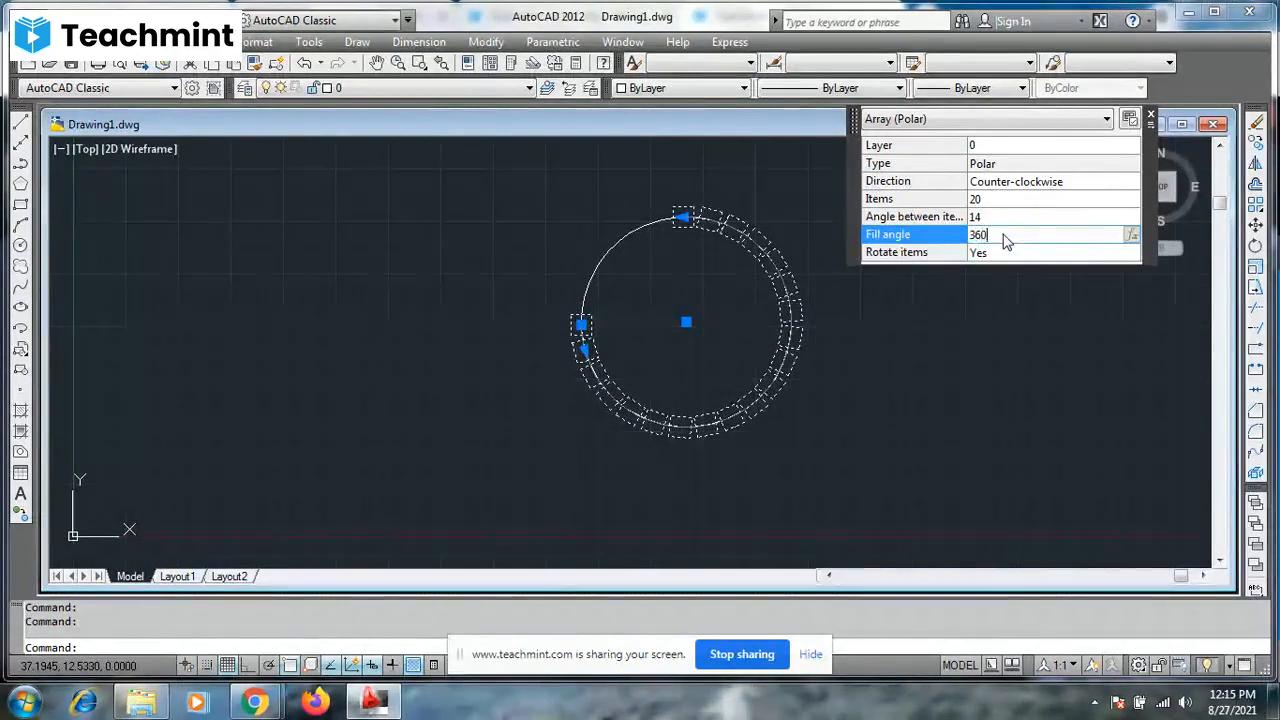
key(Tab)
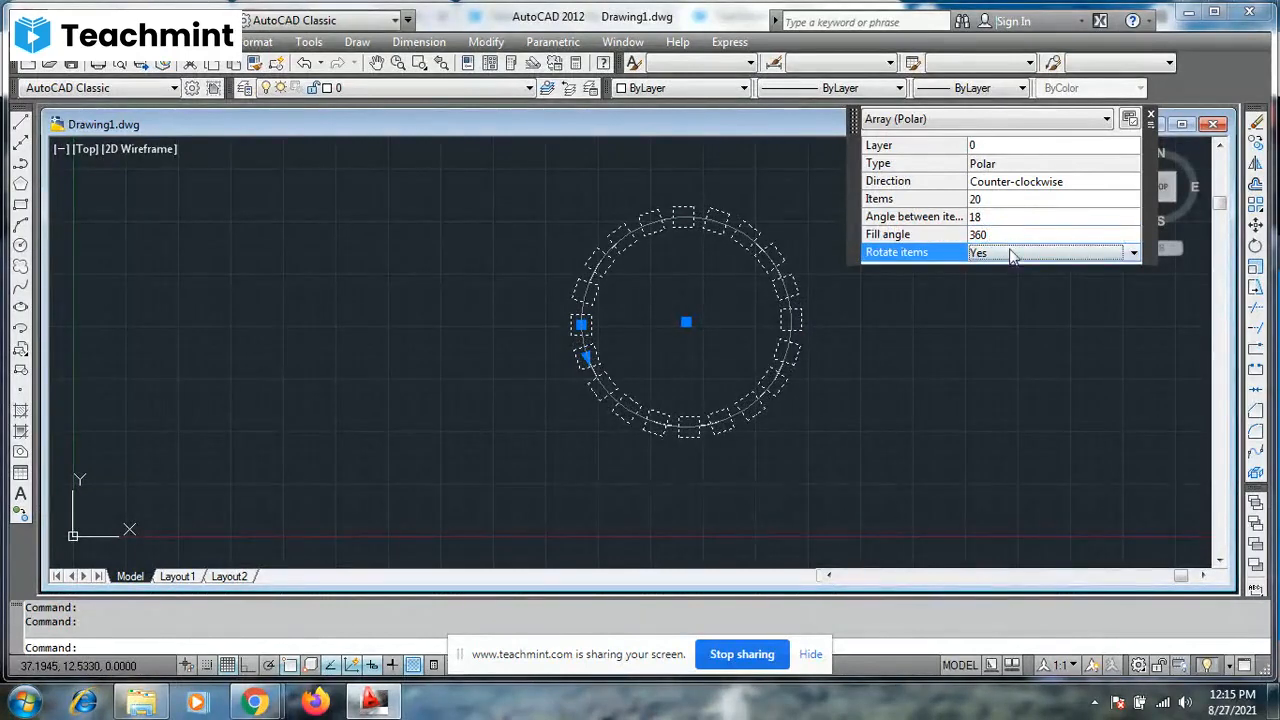
- Try the array with item rotation set to No, and set it back to Yes
click(1010, 253)
click(1005, 281)
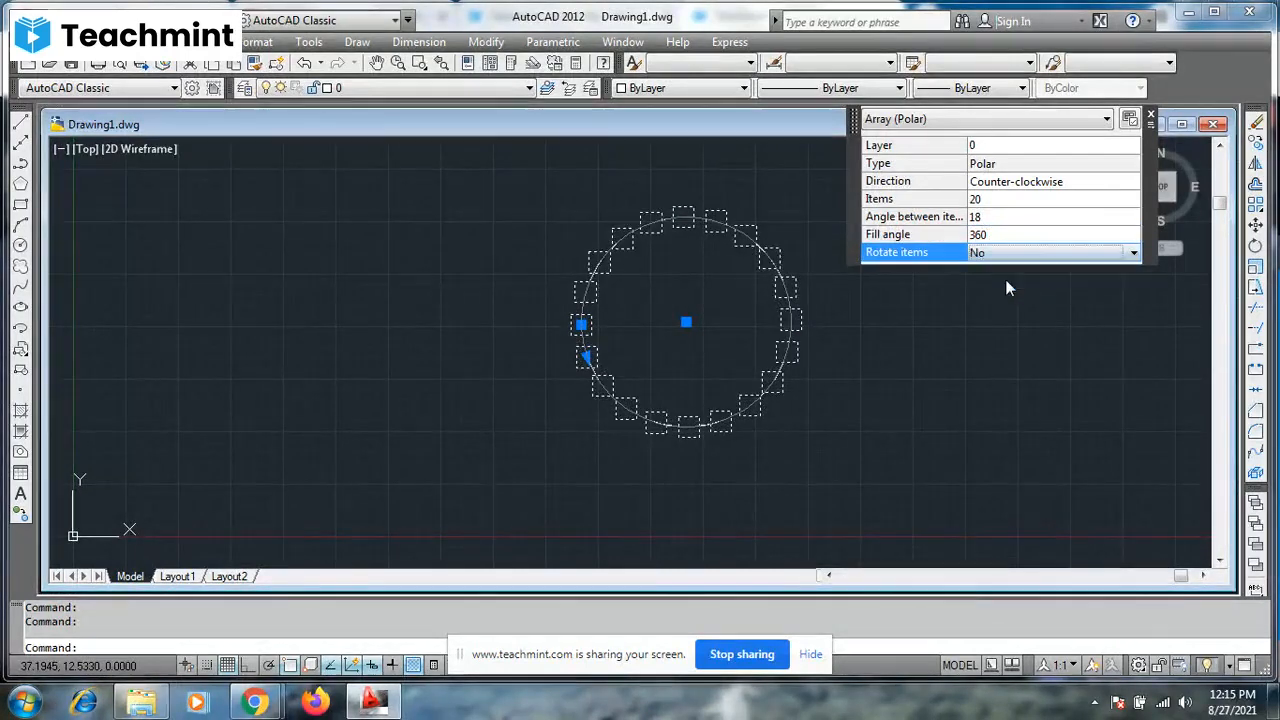
click(1010, 254)
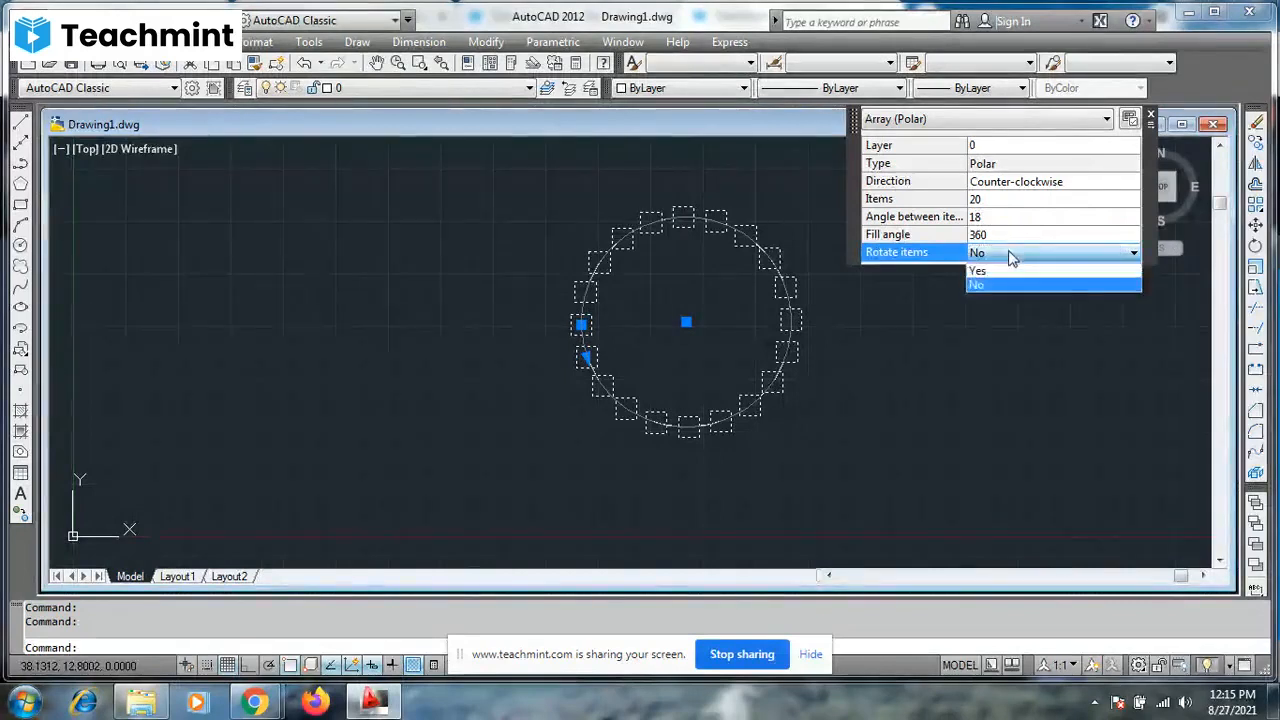
click(1005, 270)
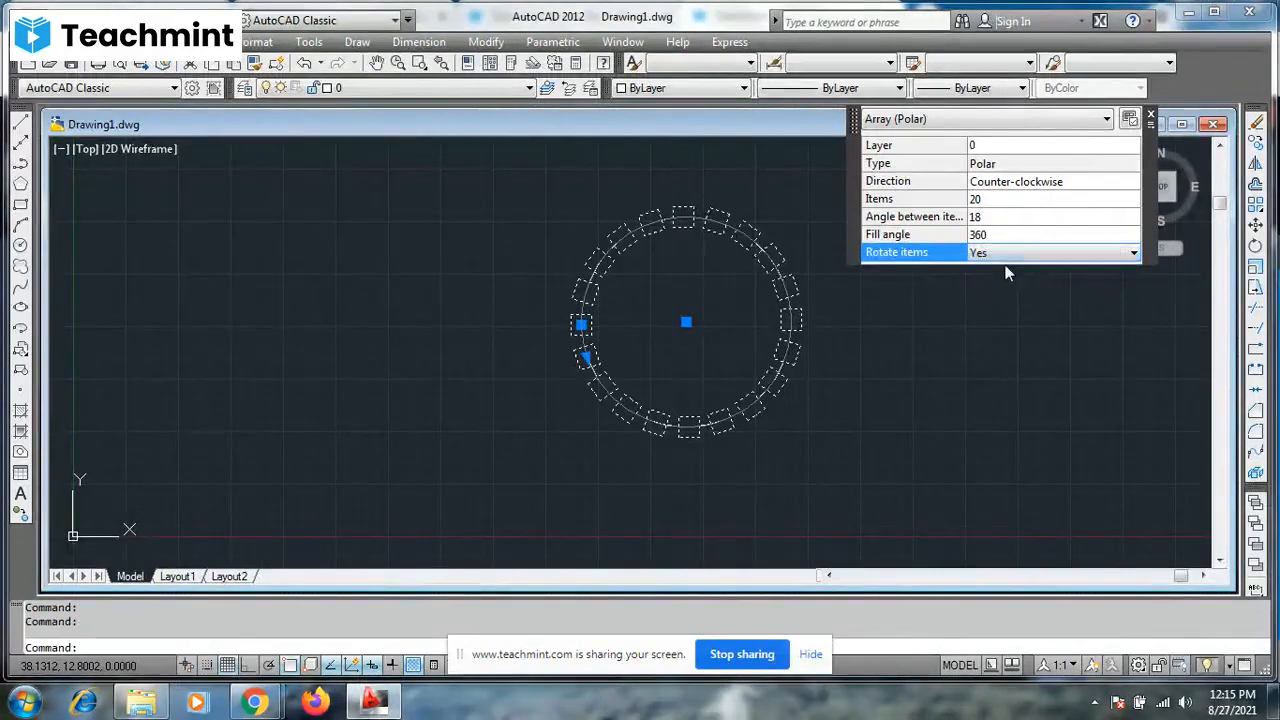
- Close the polar array's properties and deselect the array
click(1150, 119)
scroll(1030, 144, down, 2)
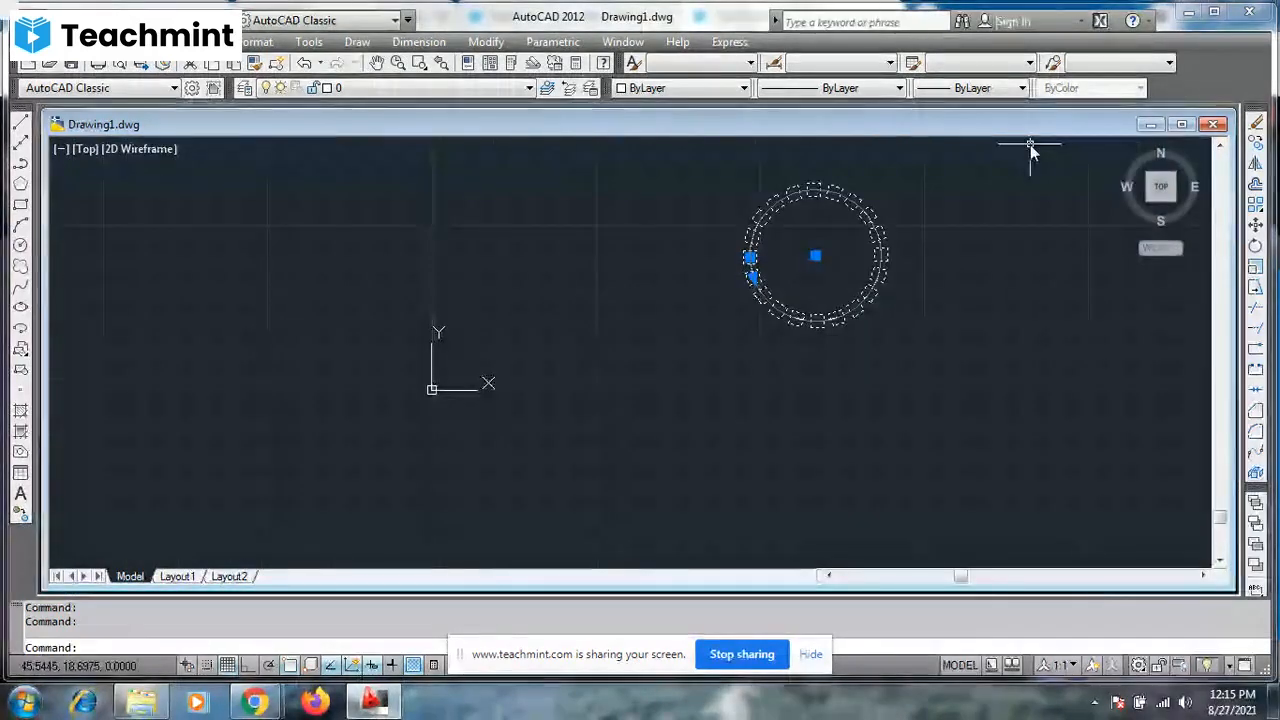
key(Escape)
key(Escape)
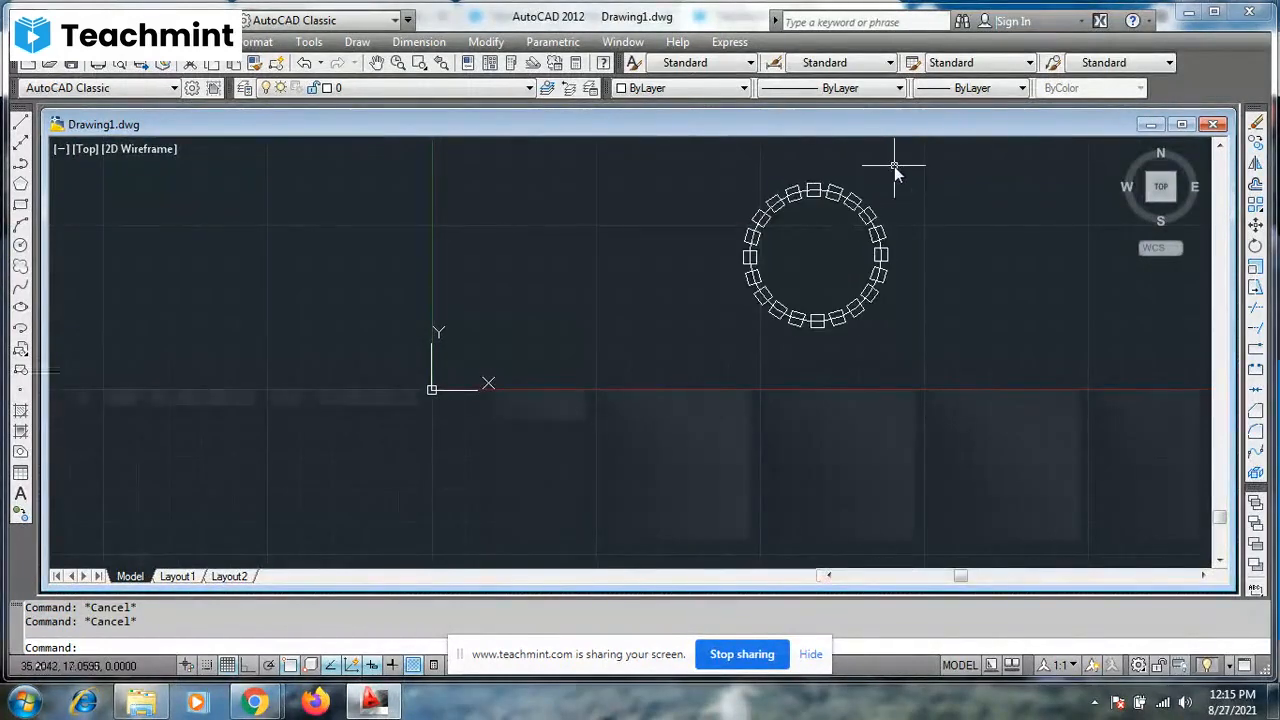
- Inspect the whole ring of arrayed squares around the circle, centered in the view
click(377, 63)
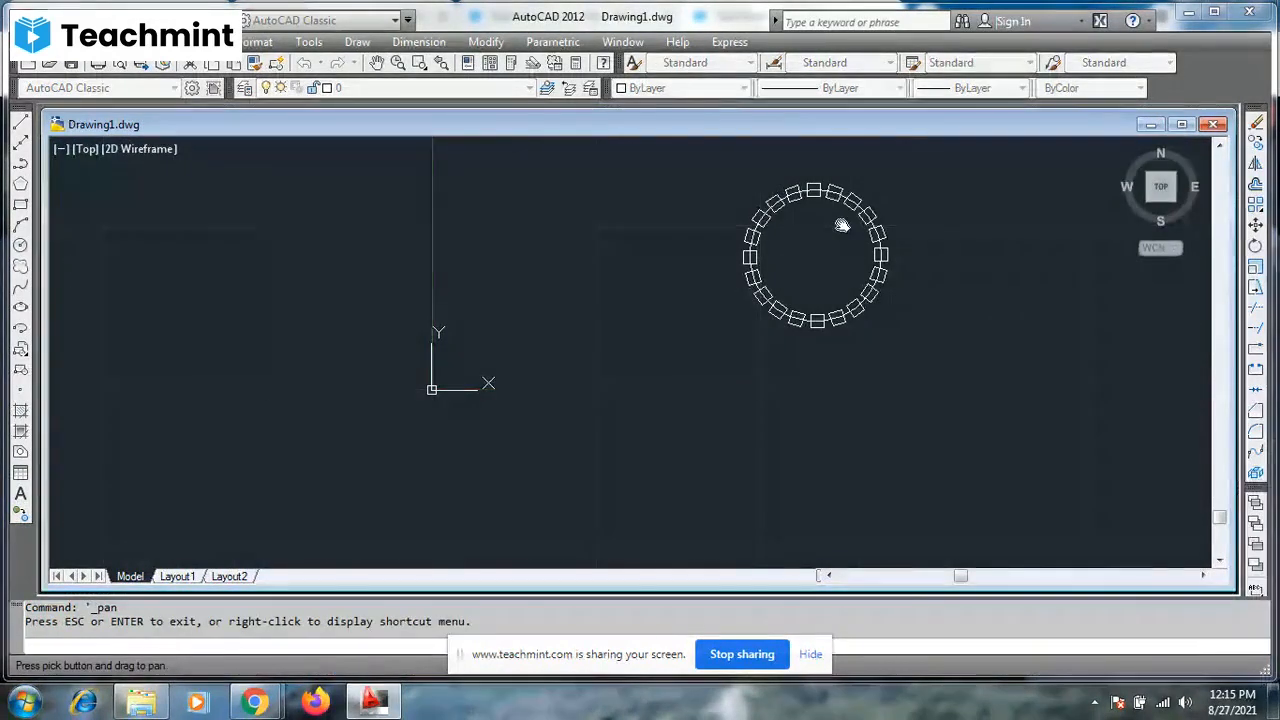
drag(842, 225, 751, 337)
scroll(766, 350, up, 6)
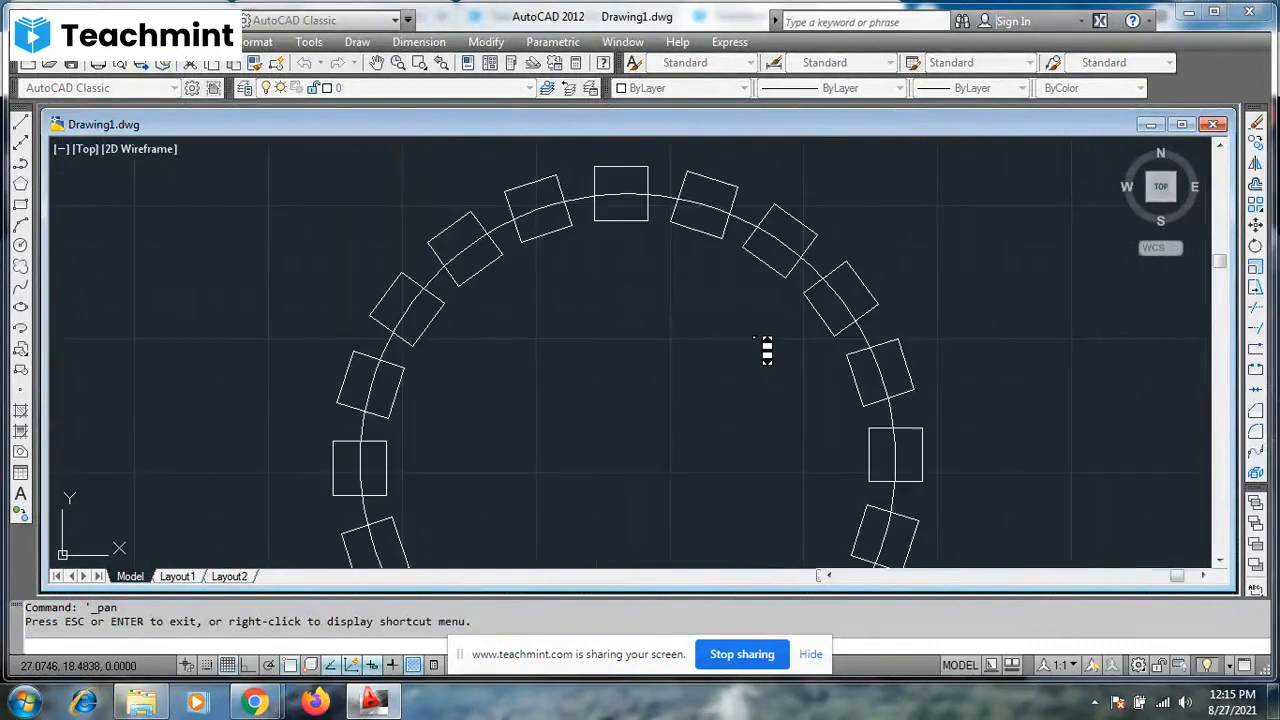
scroll(766, 350, down, 4)
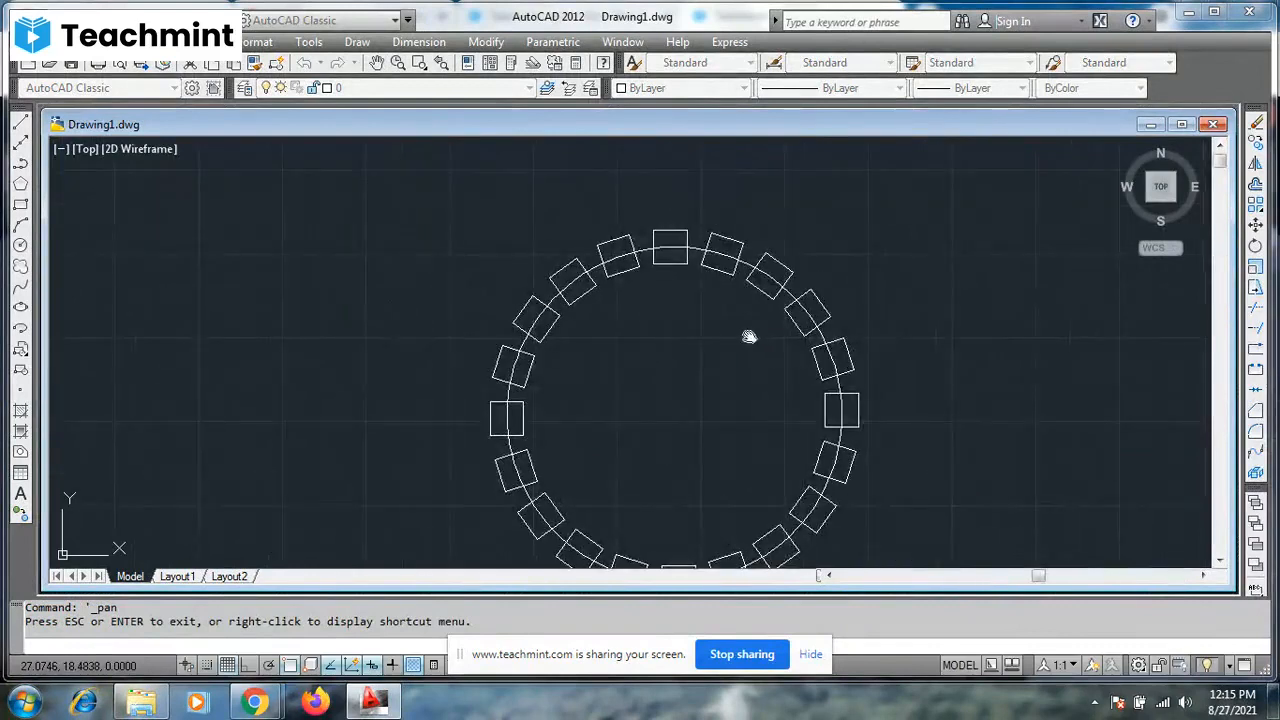
drag(710, 357, 675, 306)
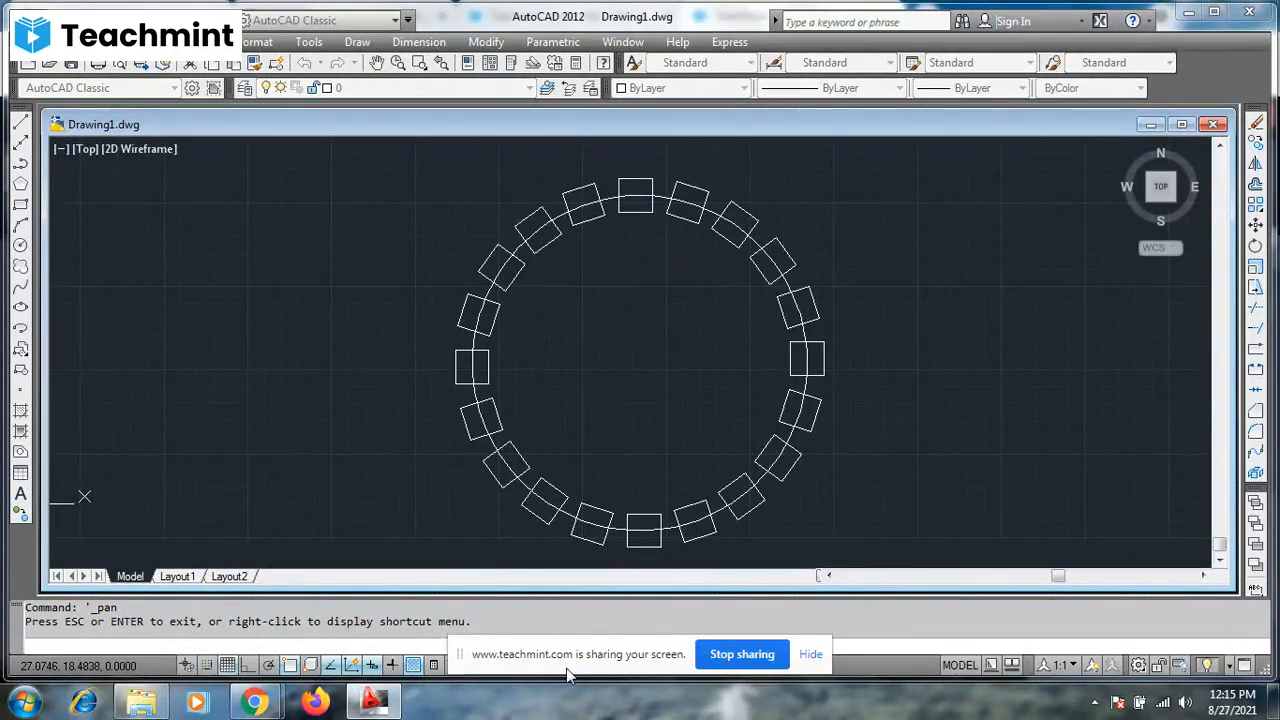
mouse_move(255, 703)
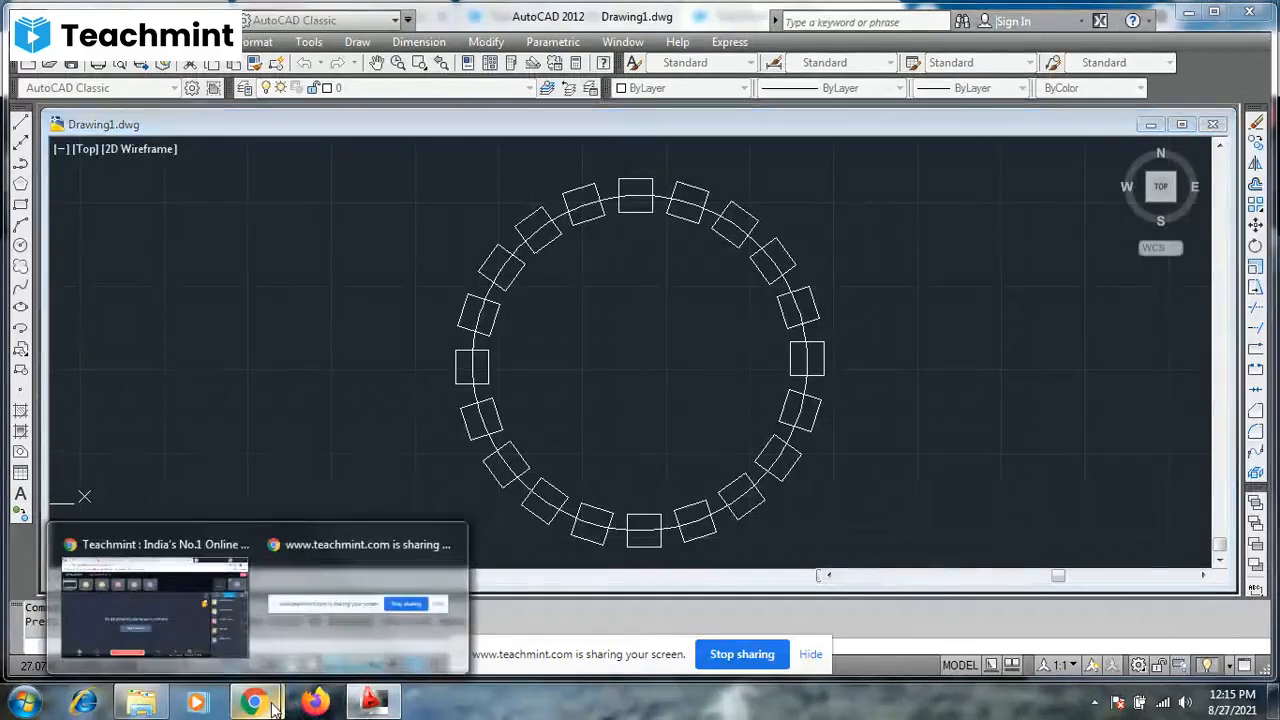
- Check the live class window in Teachmint and switch back to AutoCAD
click(167, 626)
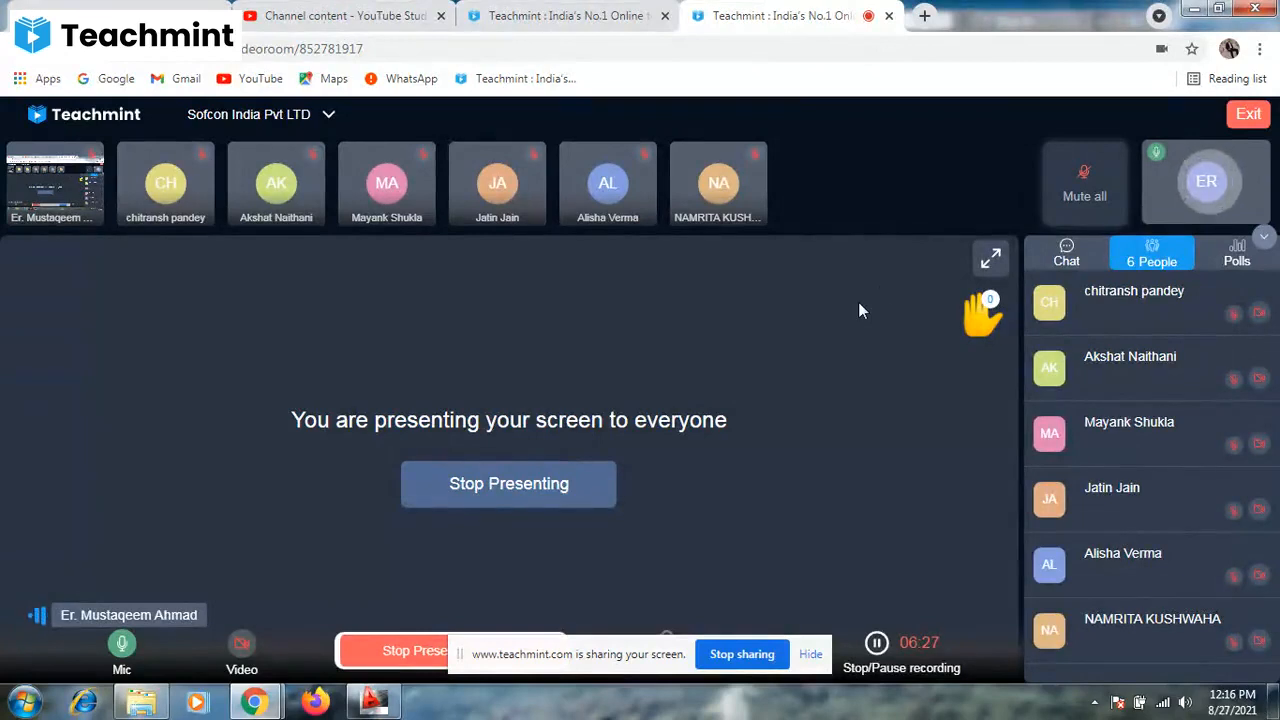
click(1194, 10)
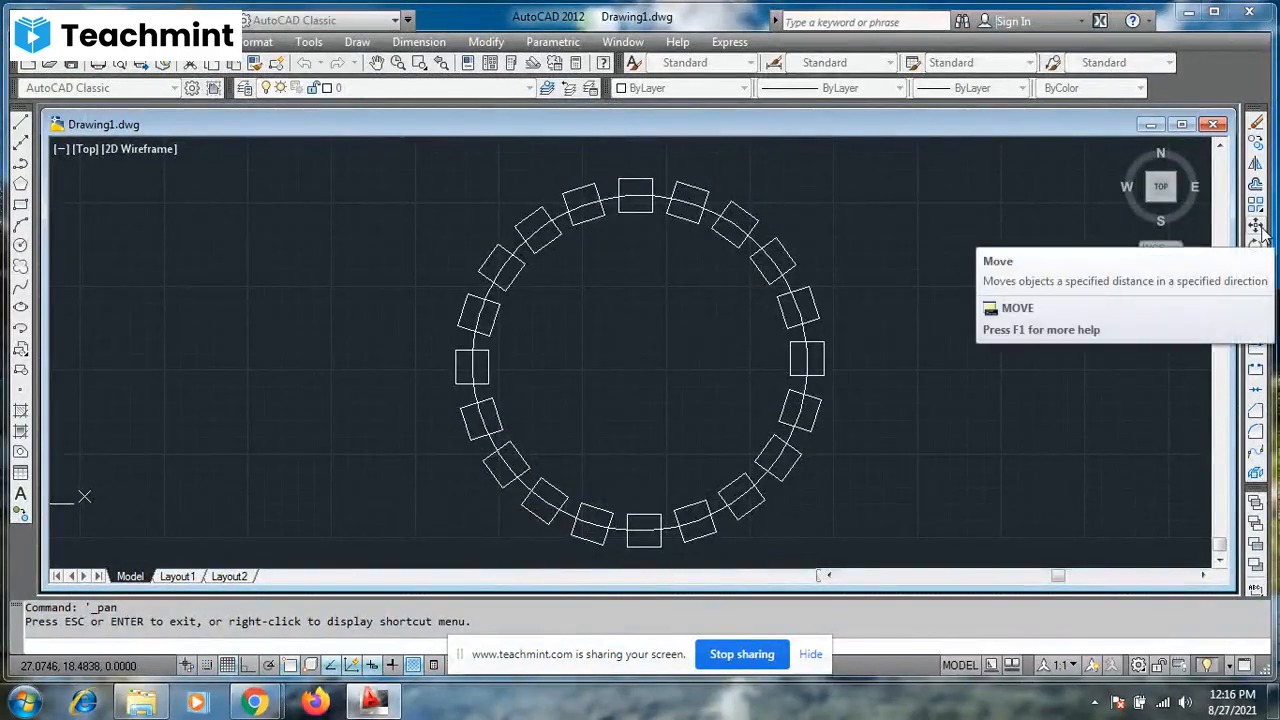
- Try moving only the ring of arrayed squares off the circle toward the Y axis, and undo the move
scroll(1034, 236, down, 6)
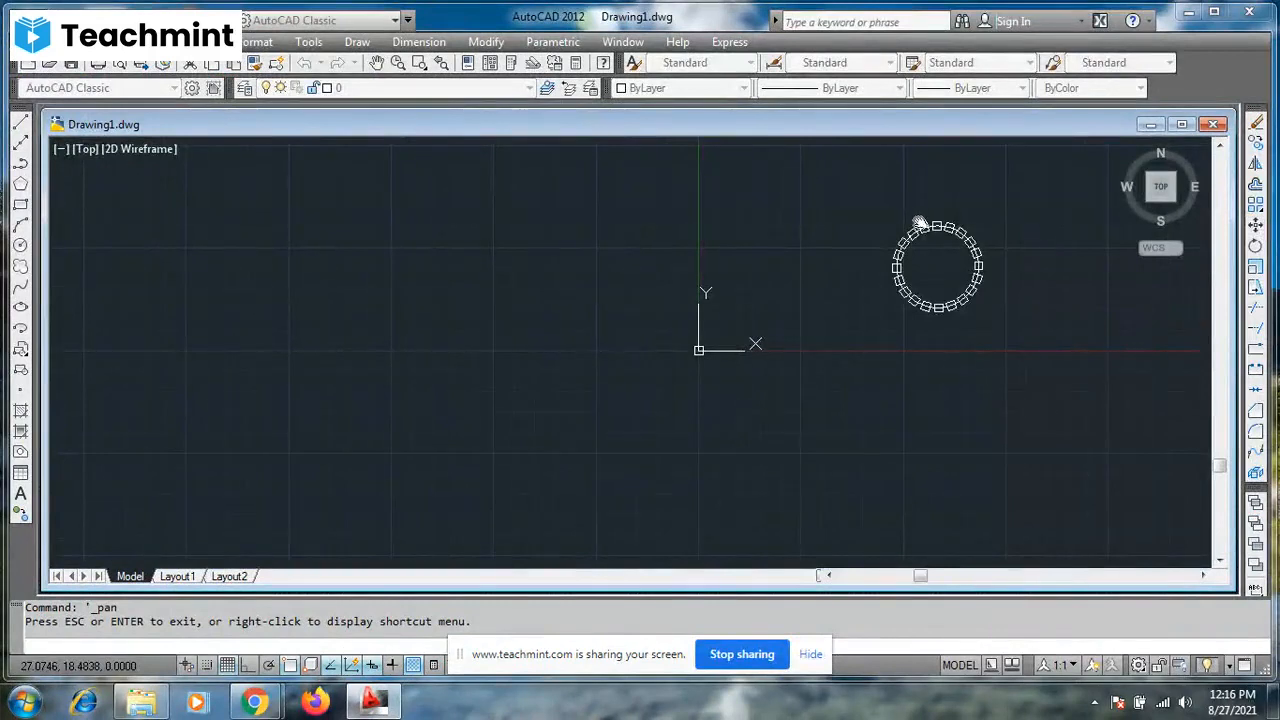
key(Escape)
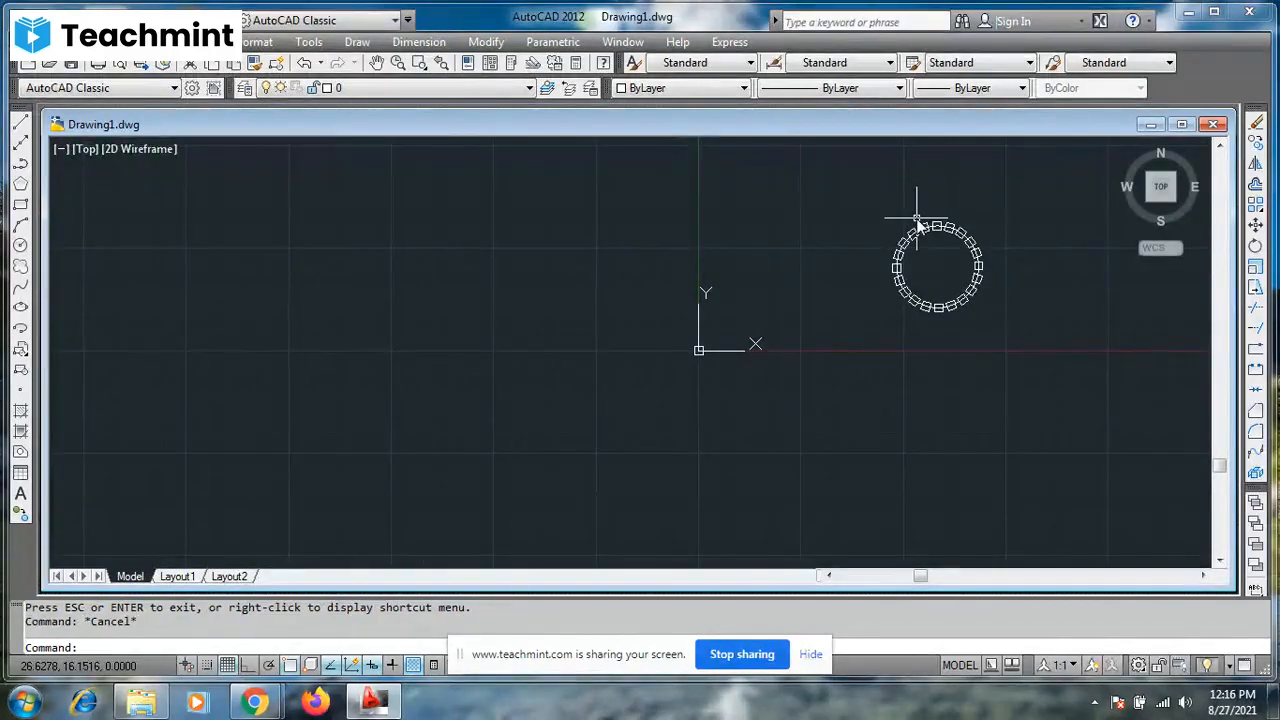
click(927, 222)
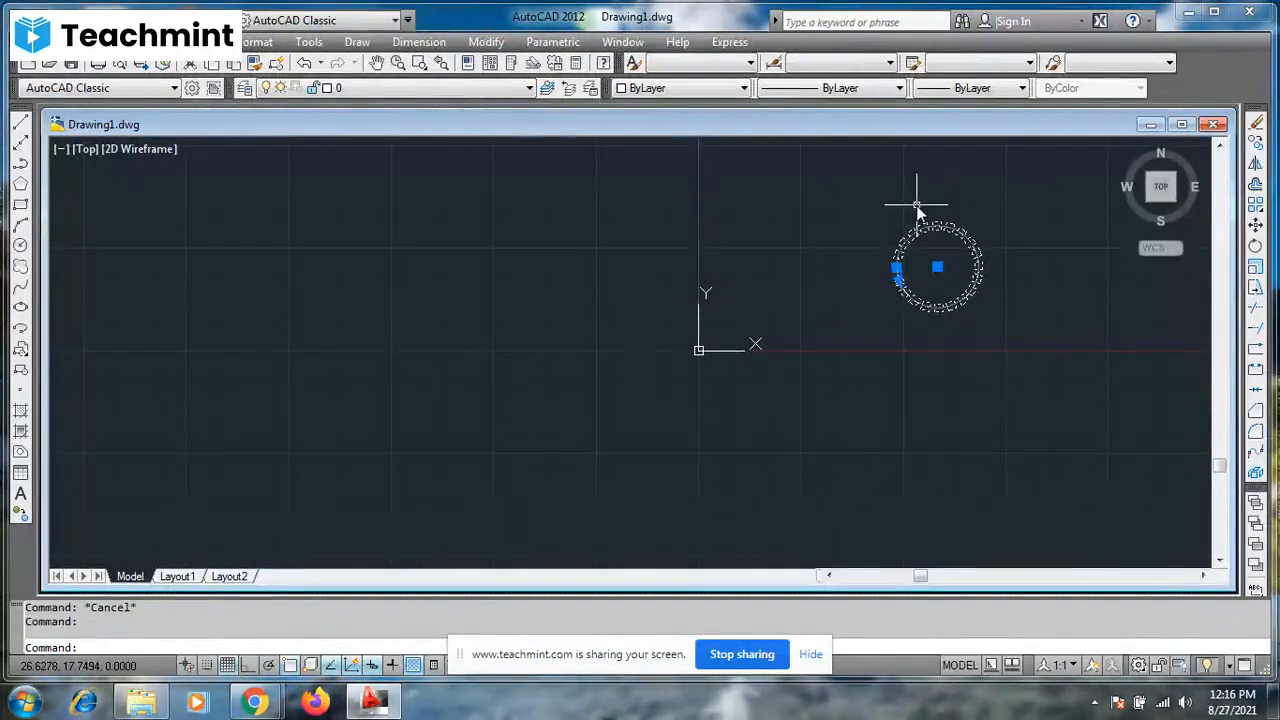
text(M)
key(Return)
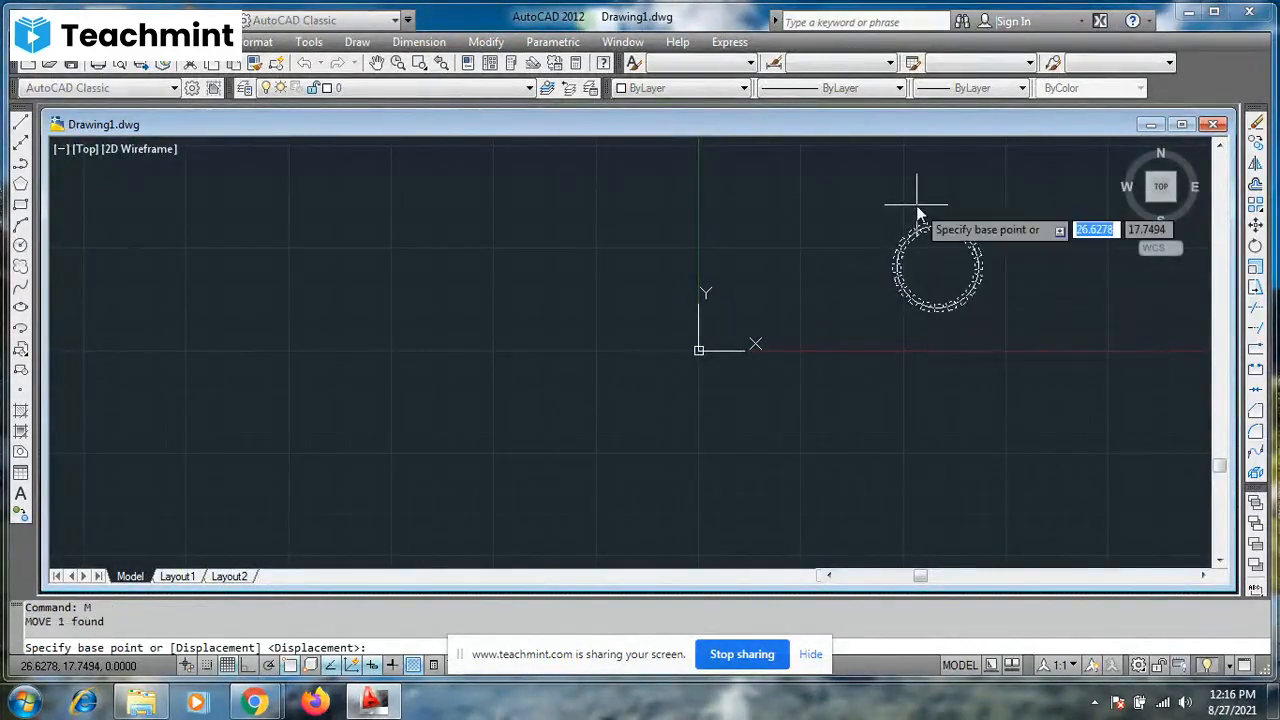
click(937, 268)
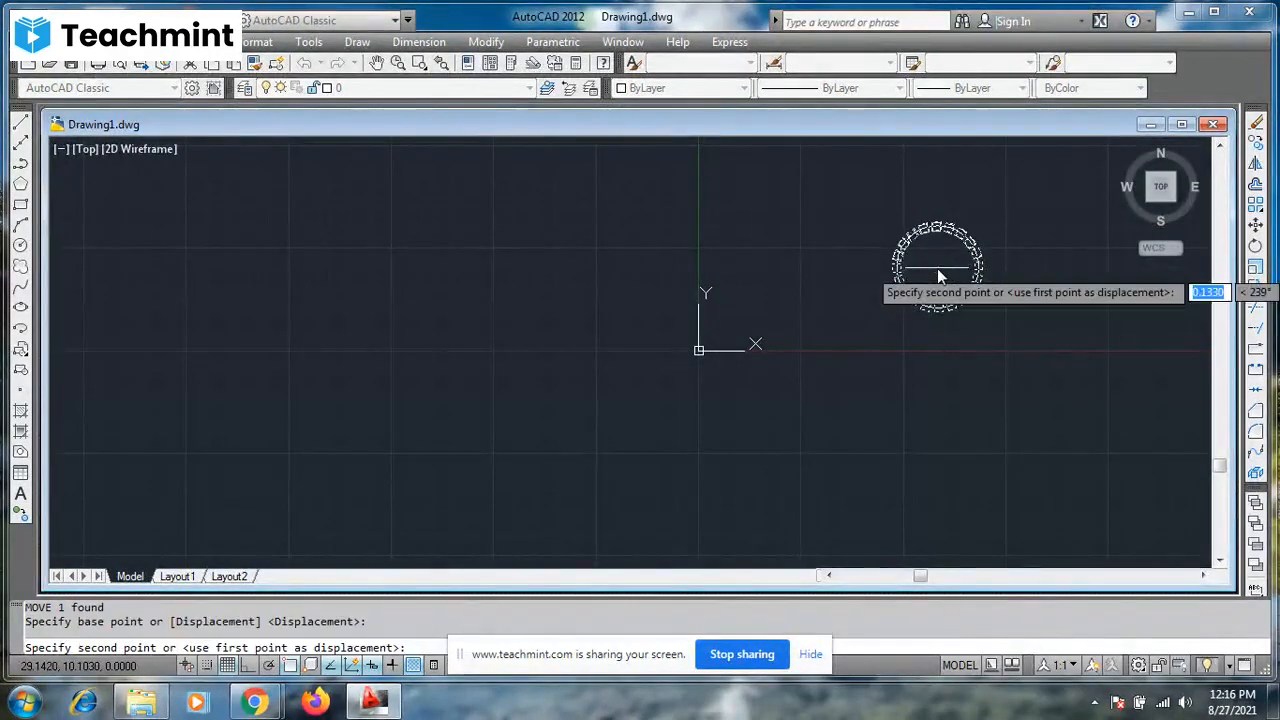
click(760, 207)
key(F7)
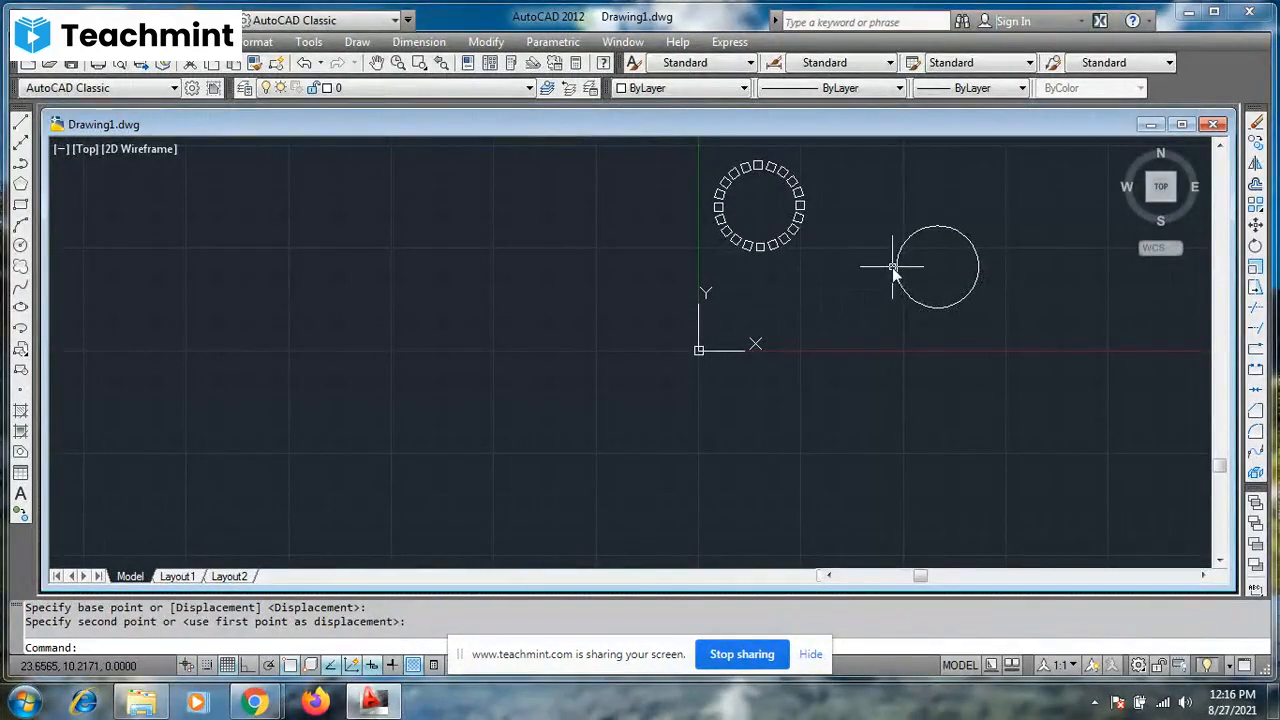
key(ctrl+z)
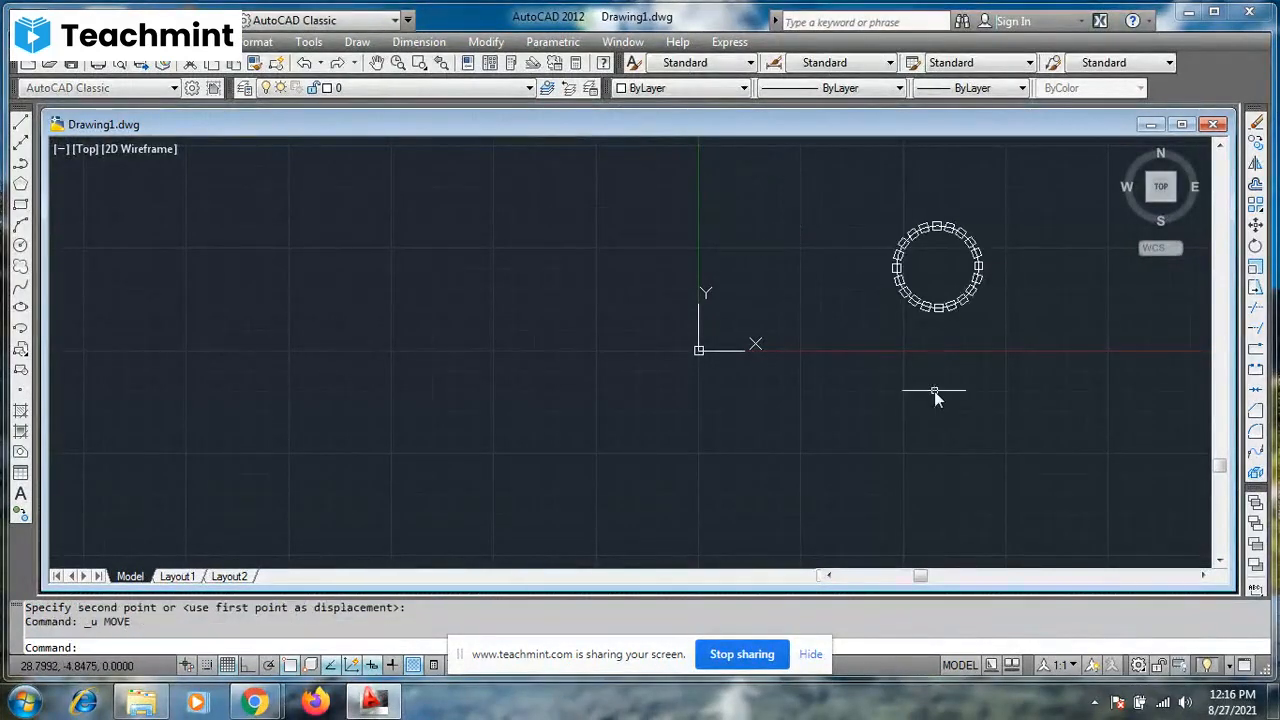
key(Escape)
key(Escape)
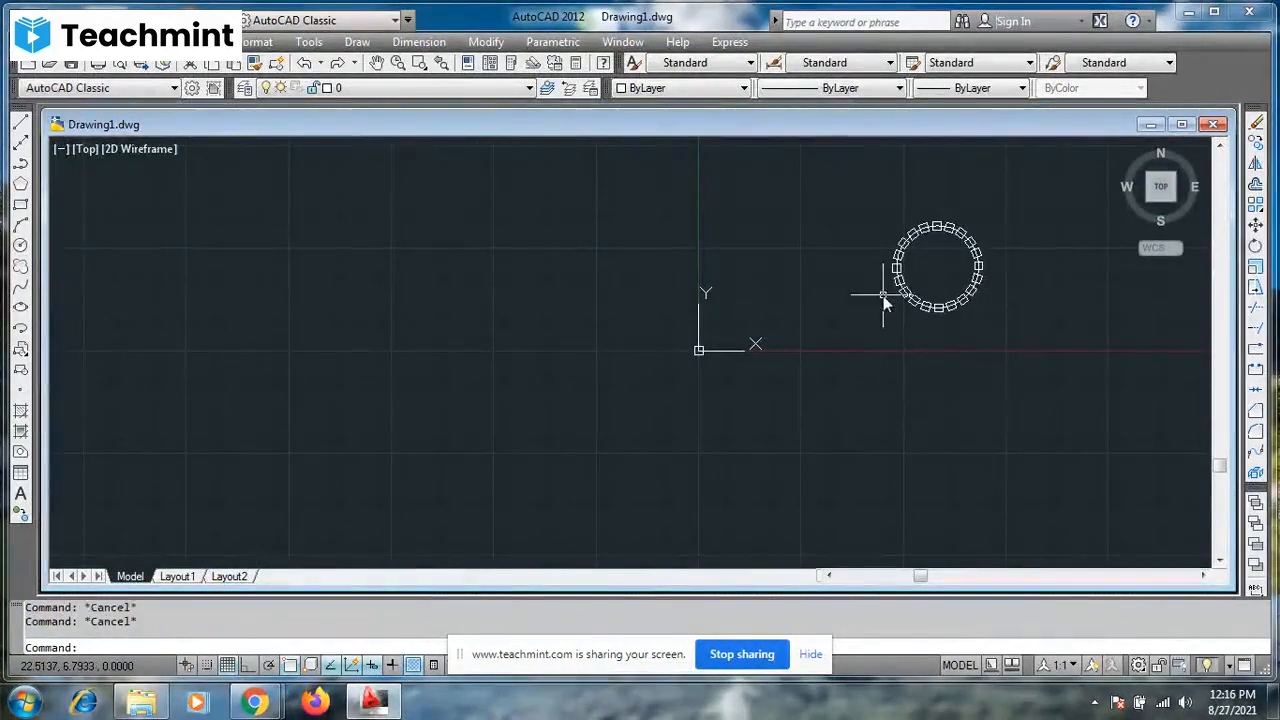
- Move the circle and its arrayed squares together, from the circle's center to a spot above the origin near the Y axis
click(861, 185)
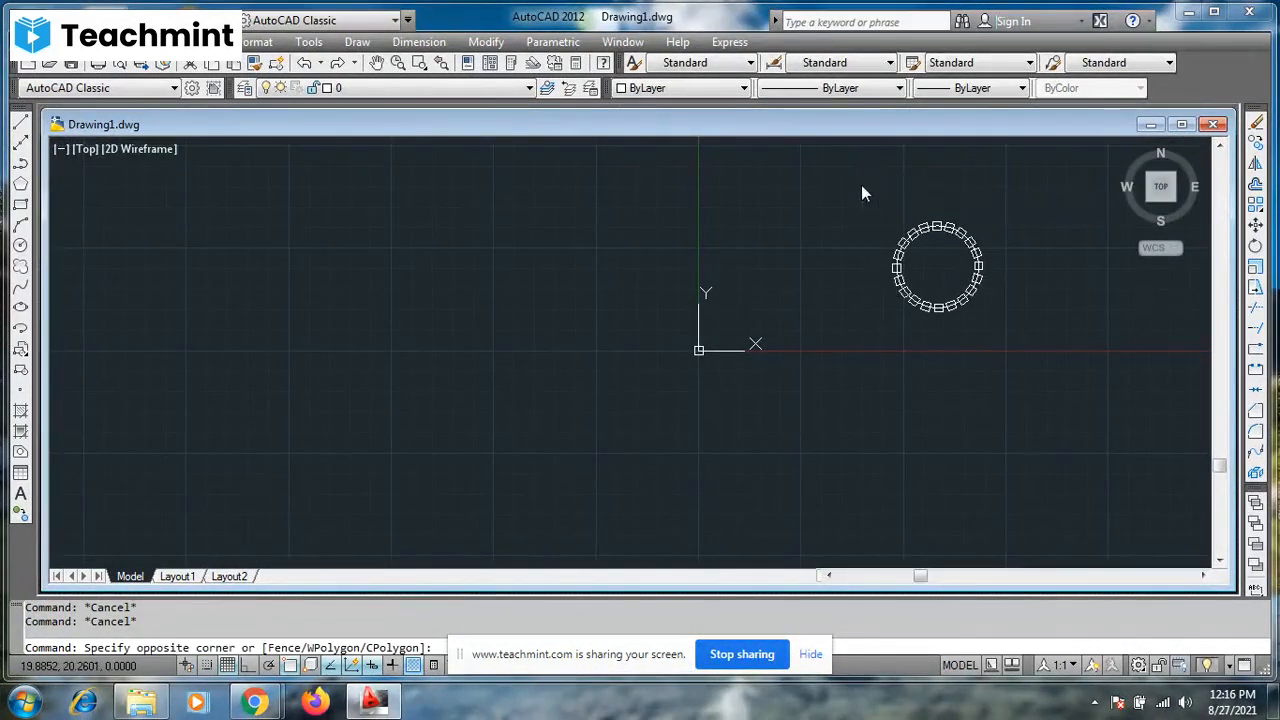
click(999, 329)
key(F7)
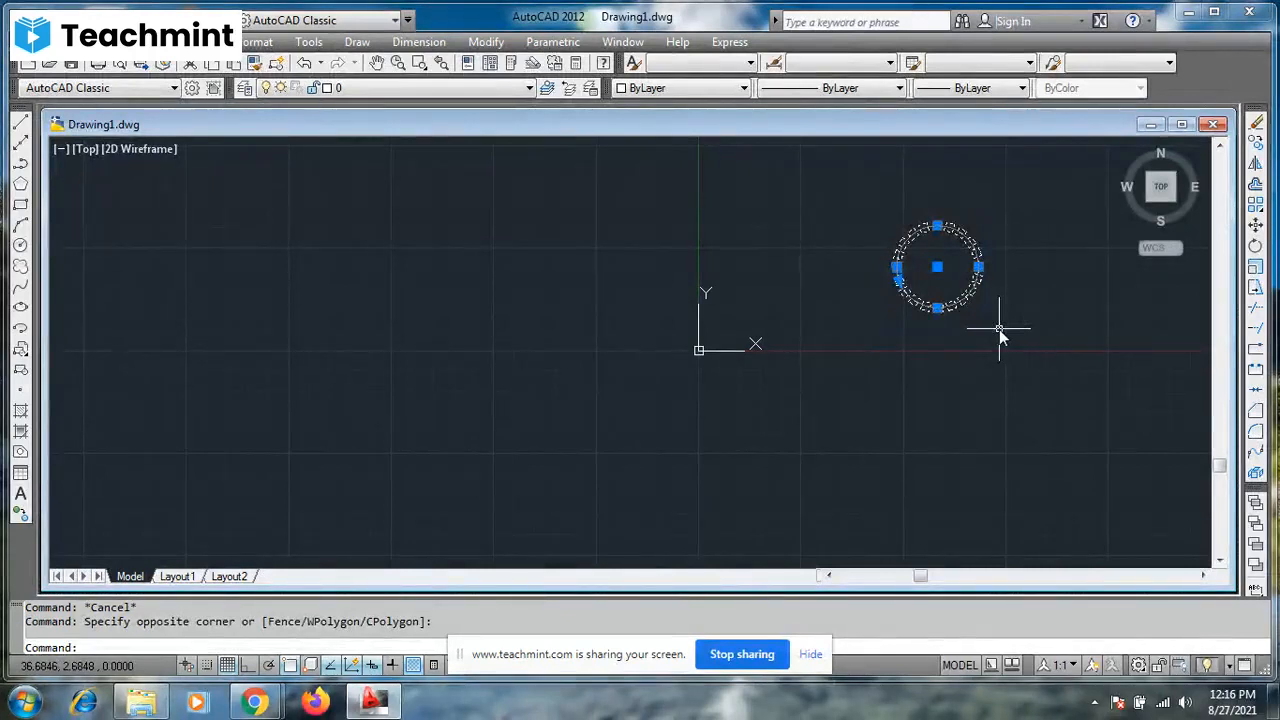
text(m)
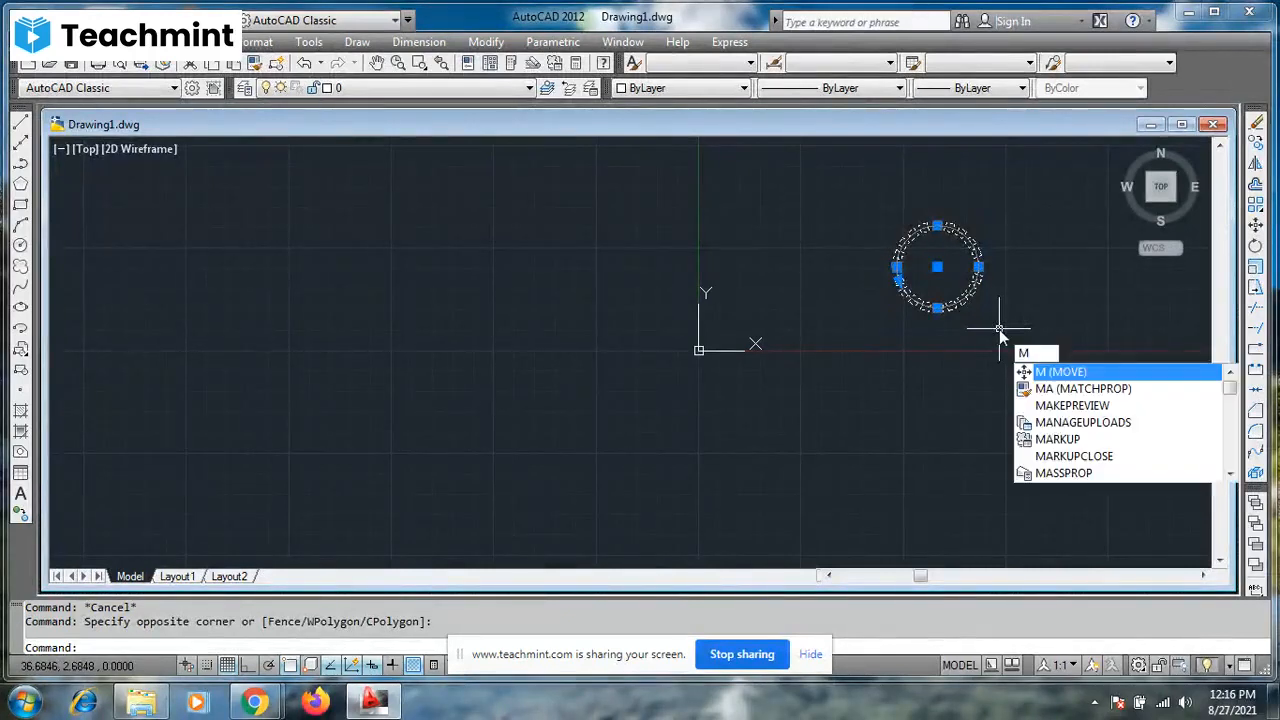
key(Return)
click(937, 267)
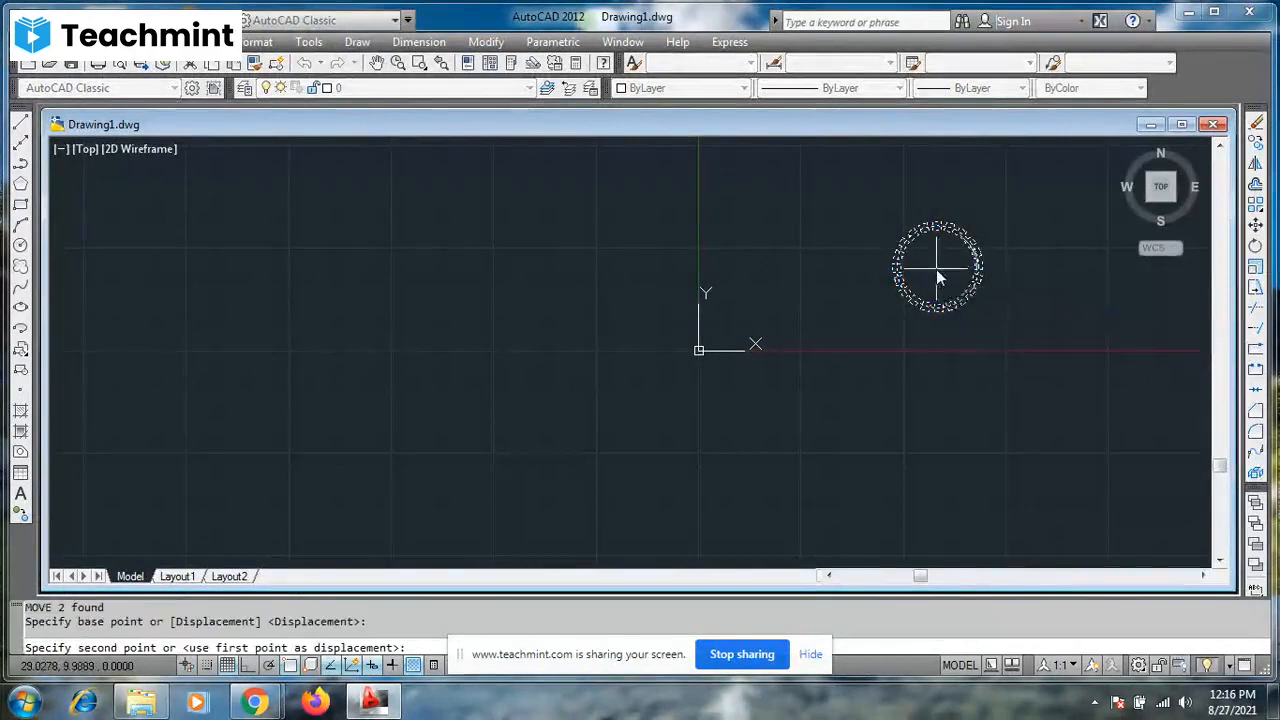
click(751, 217)
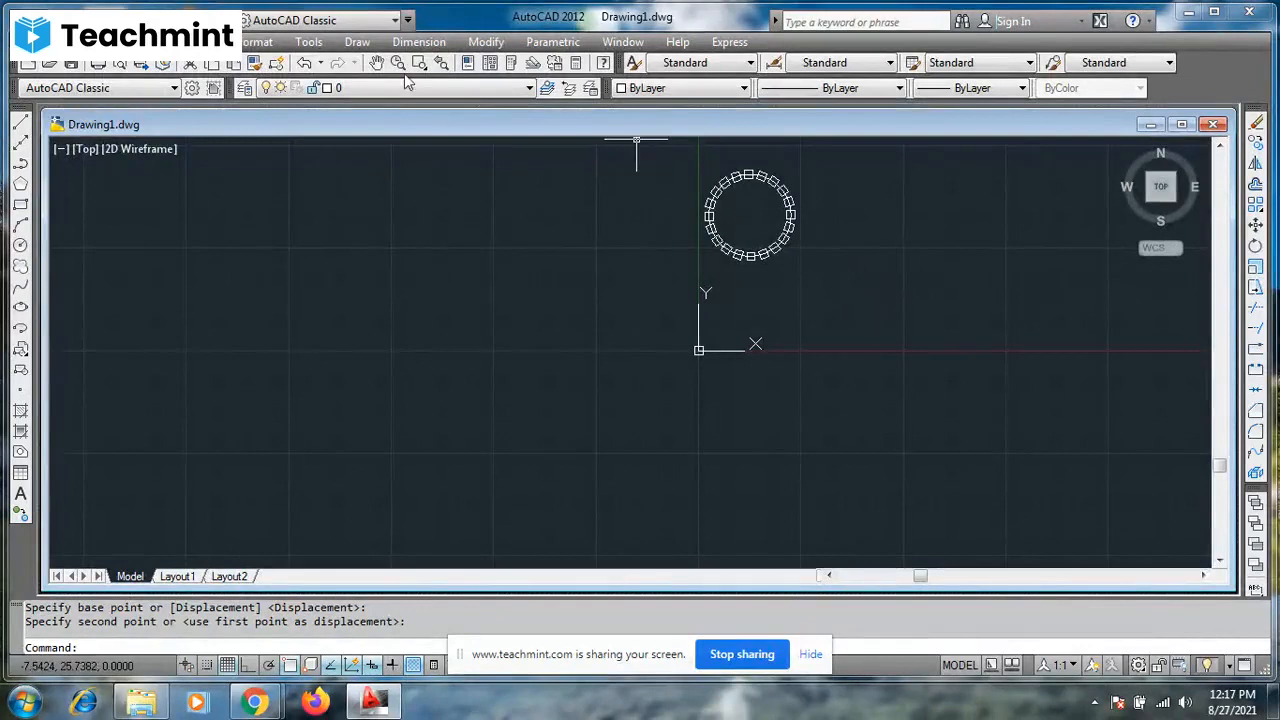
- Bring the drawing's origin to the lower left of the view, and check the Teachmint class window before returning to AutoCAD
click(377, 64)
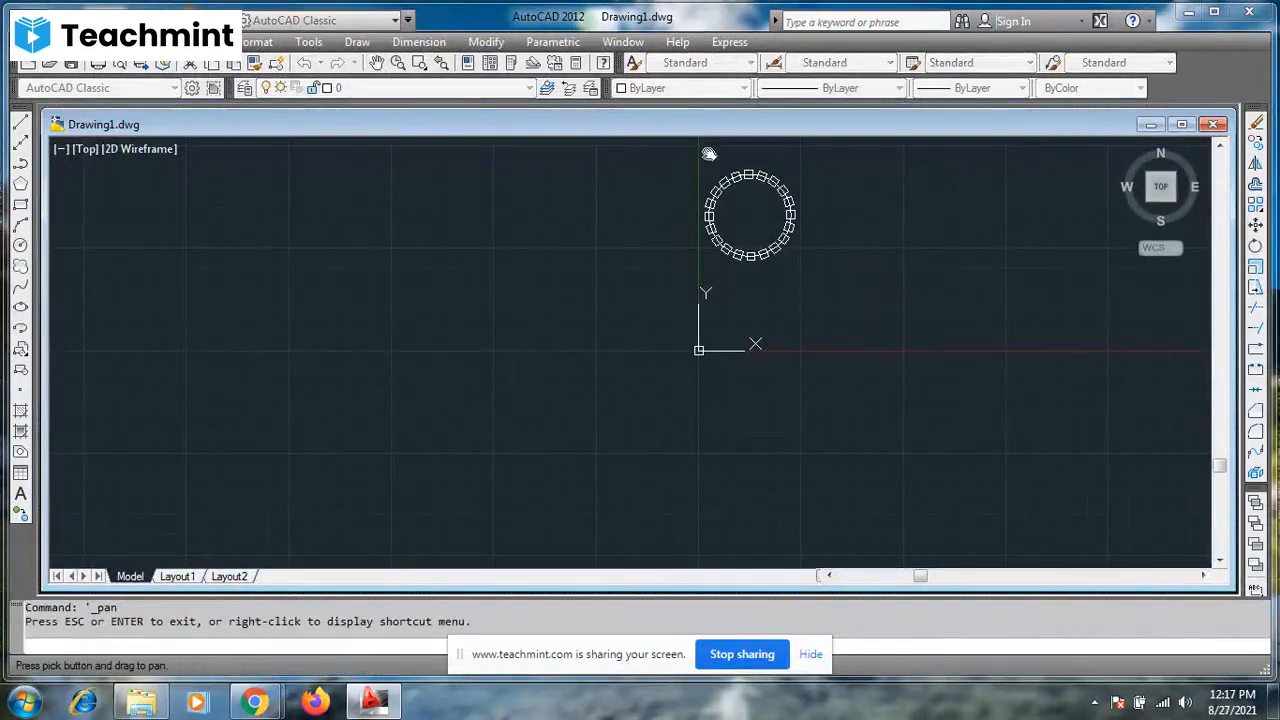
drag(708, 154, 118, 337)
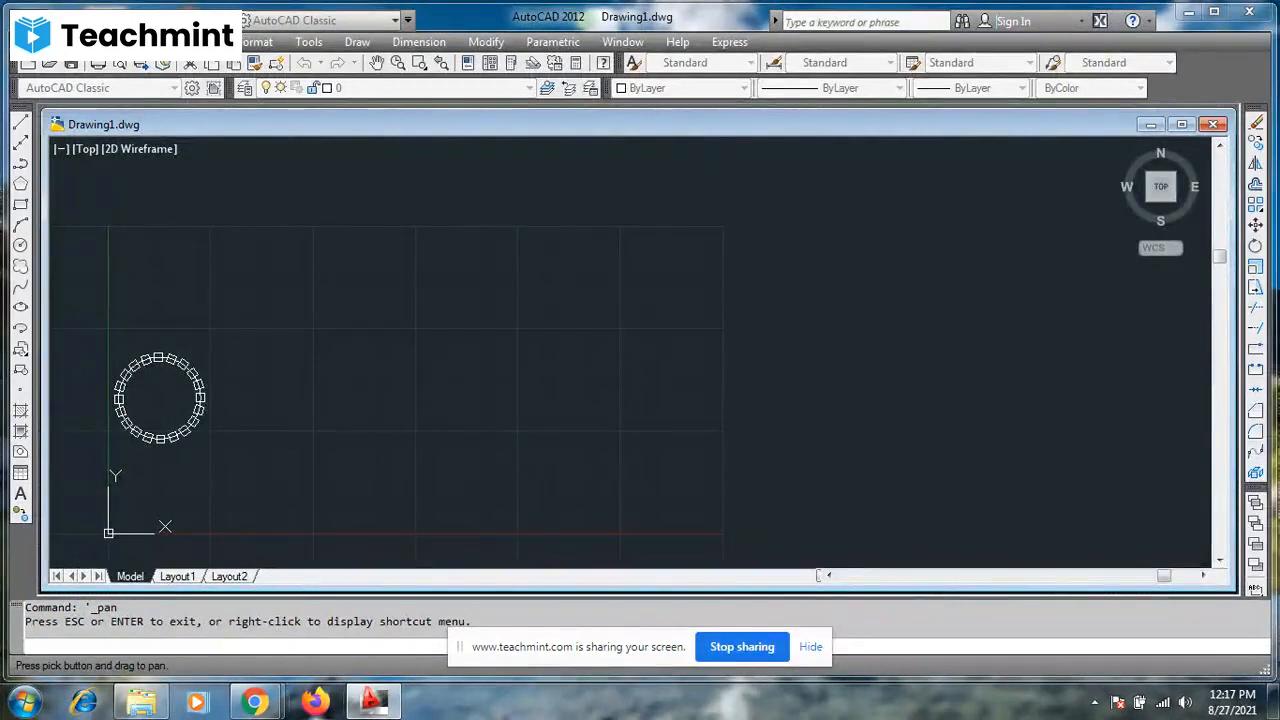
mouse_move(255, 703)
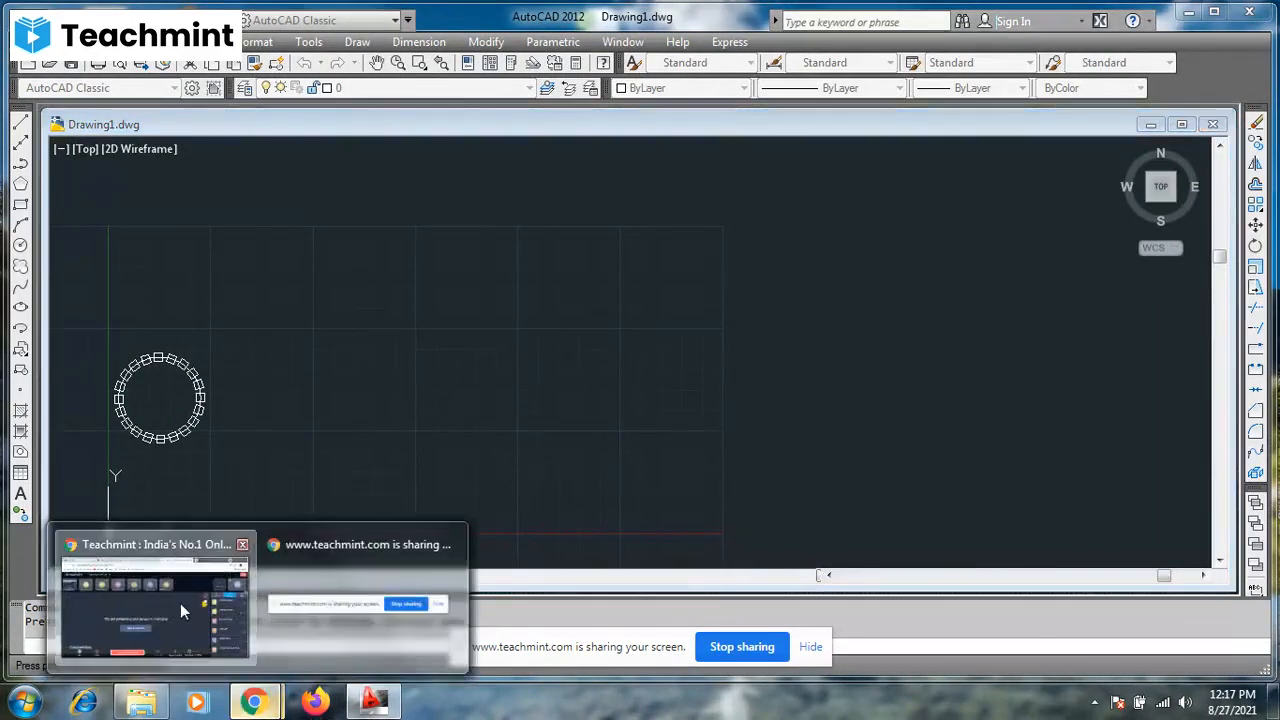
click(180, 603)
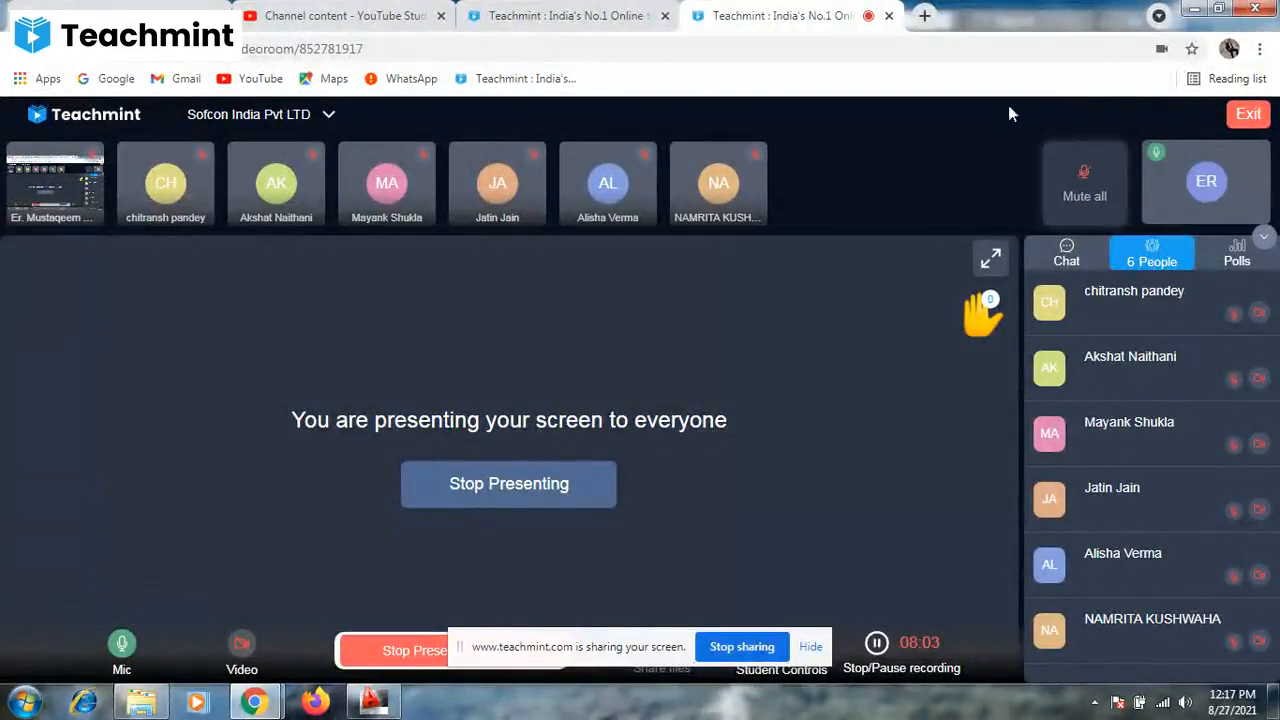
click(1193, 9)
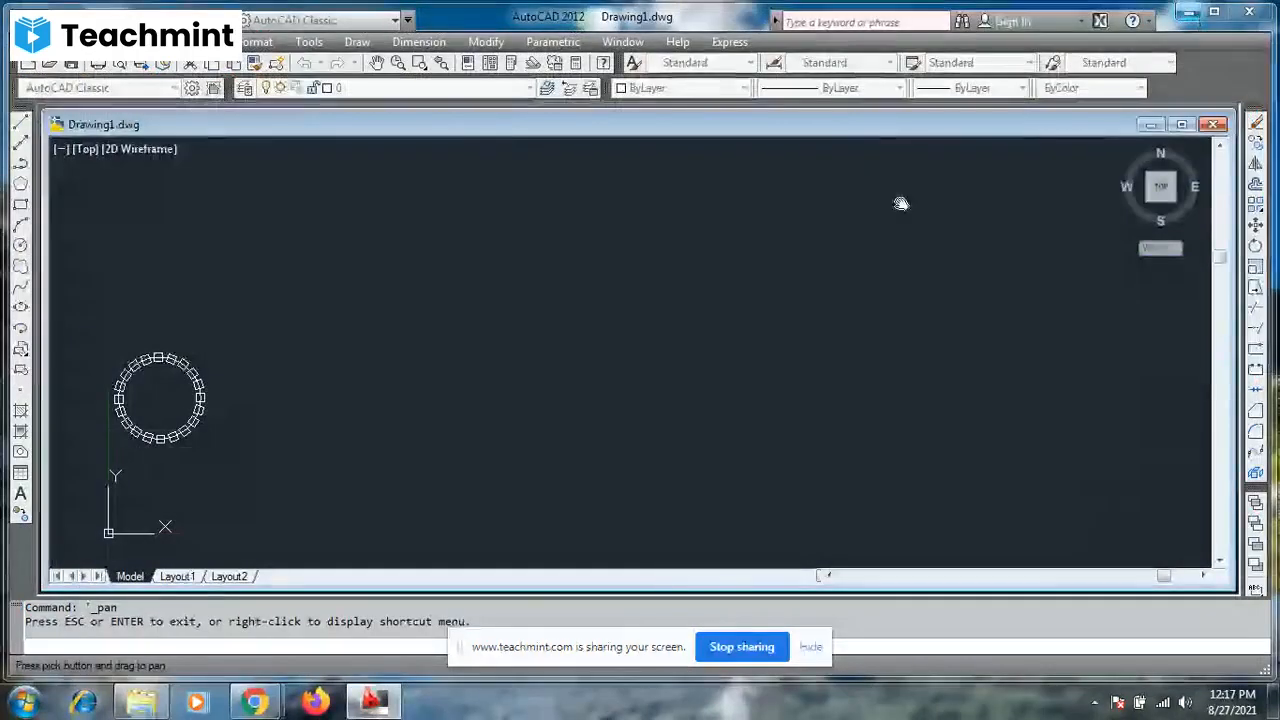
- Move the circle and its arrayed squares 50 units horizontally along positive X from the circle's center, with Ortho on
key(Escape)
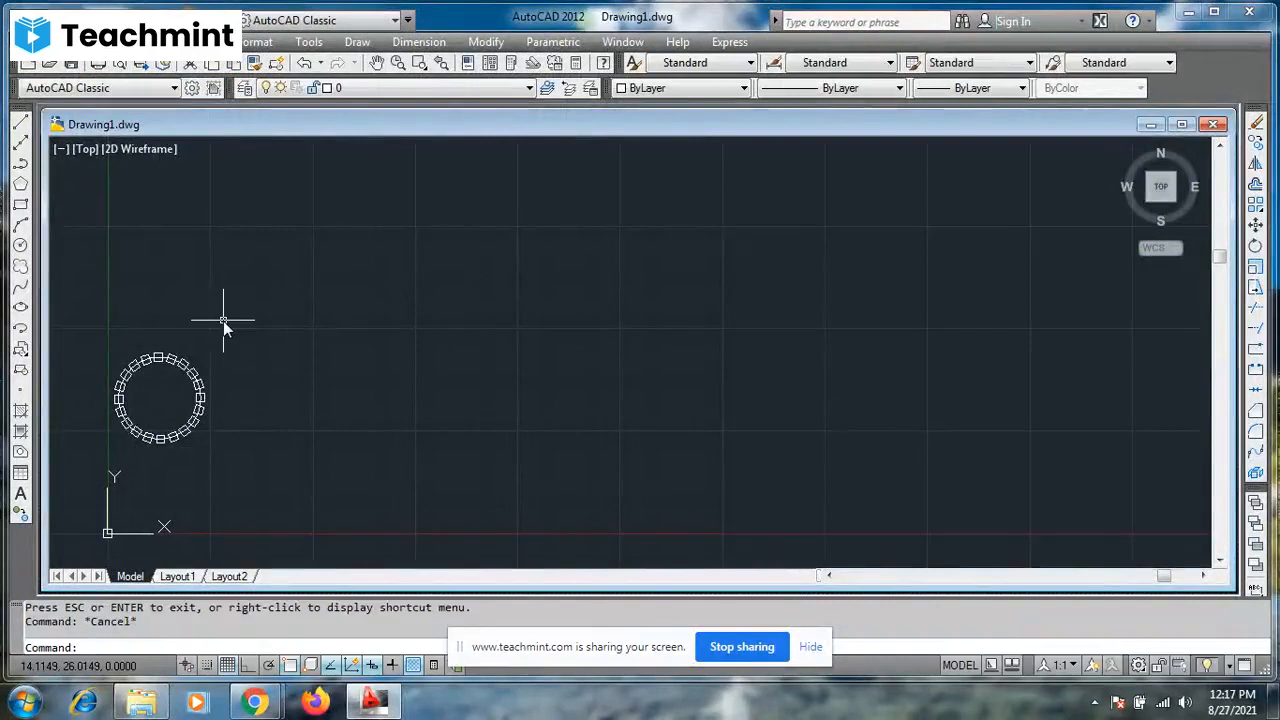
click(103, 327)
click(222, 440)
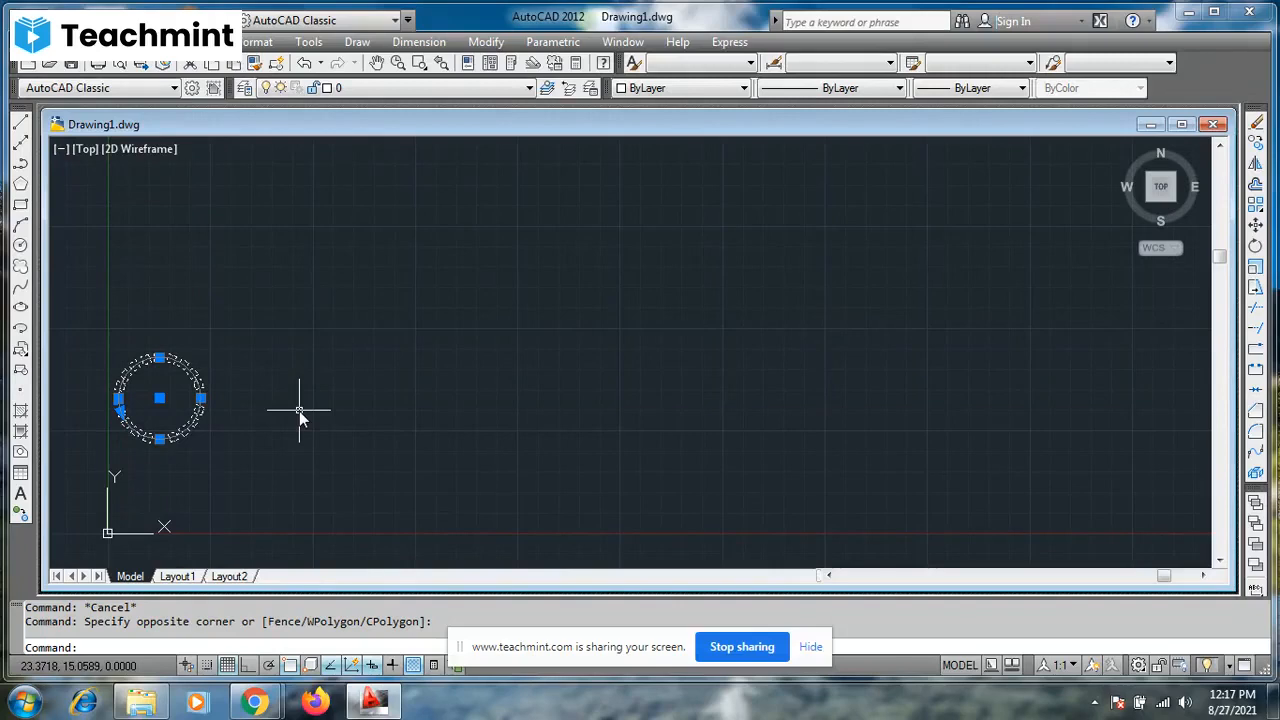
text(M)
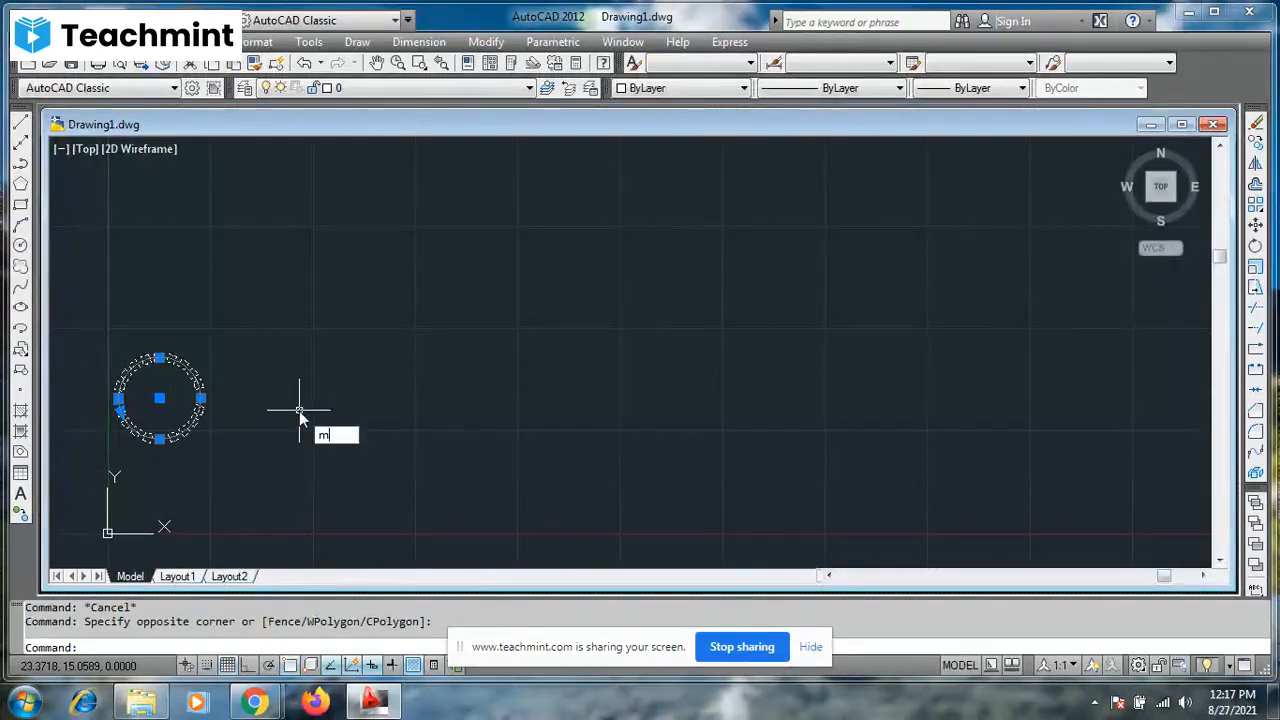
key(Return)
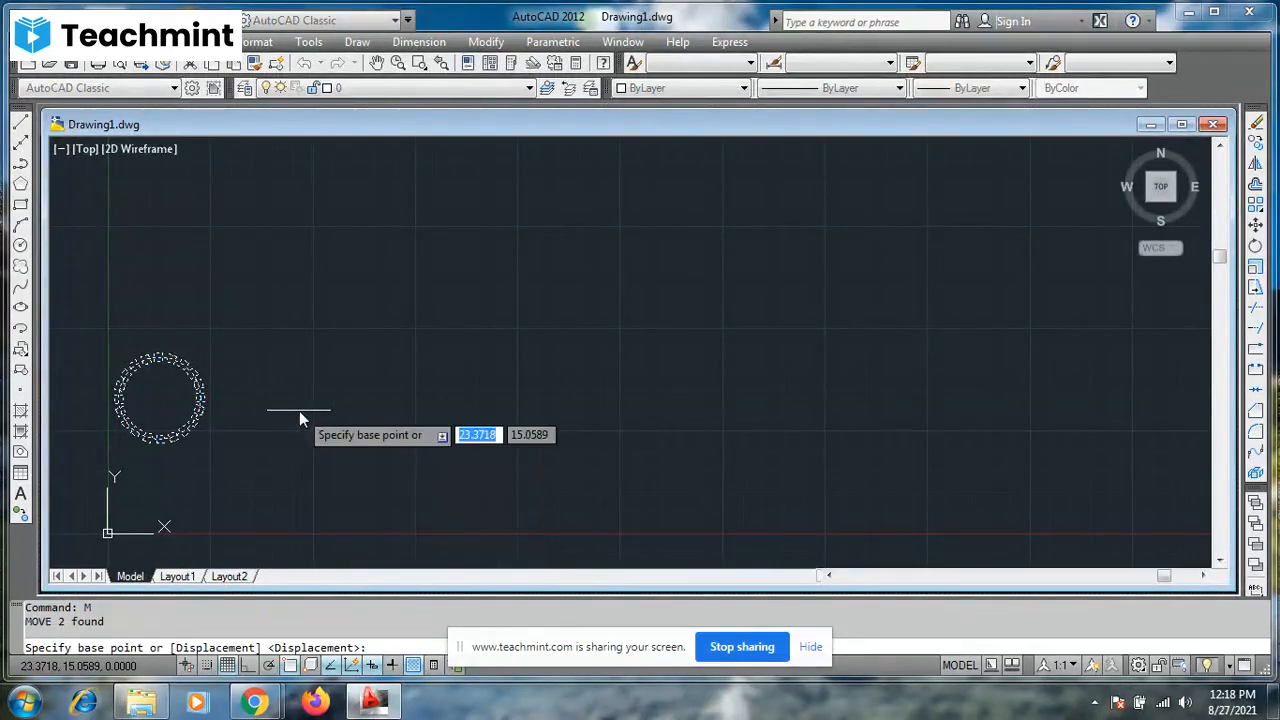
click(160, 400)
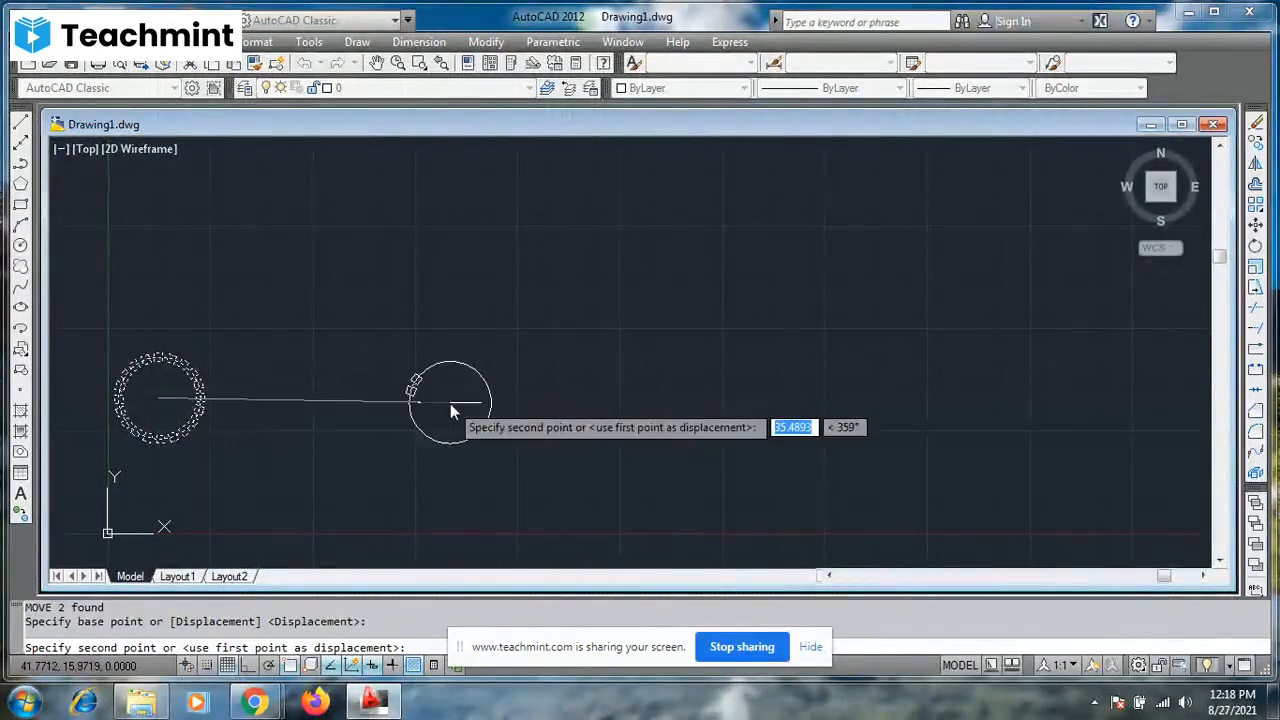
click(250, 665)
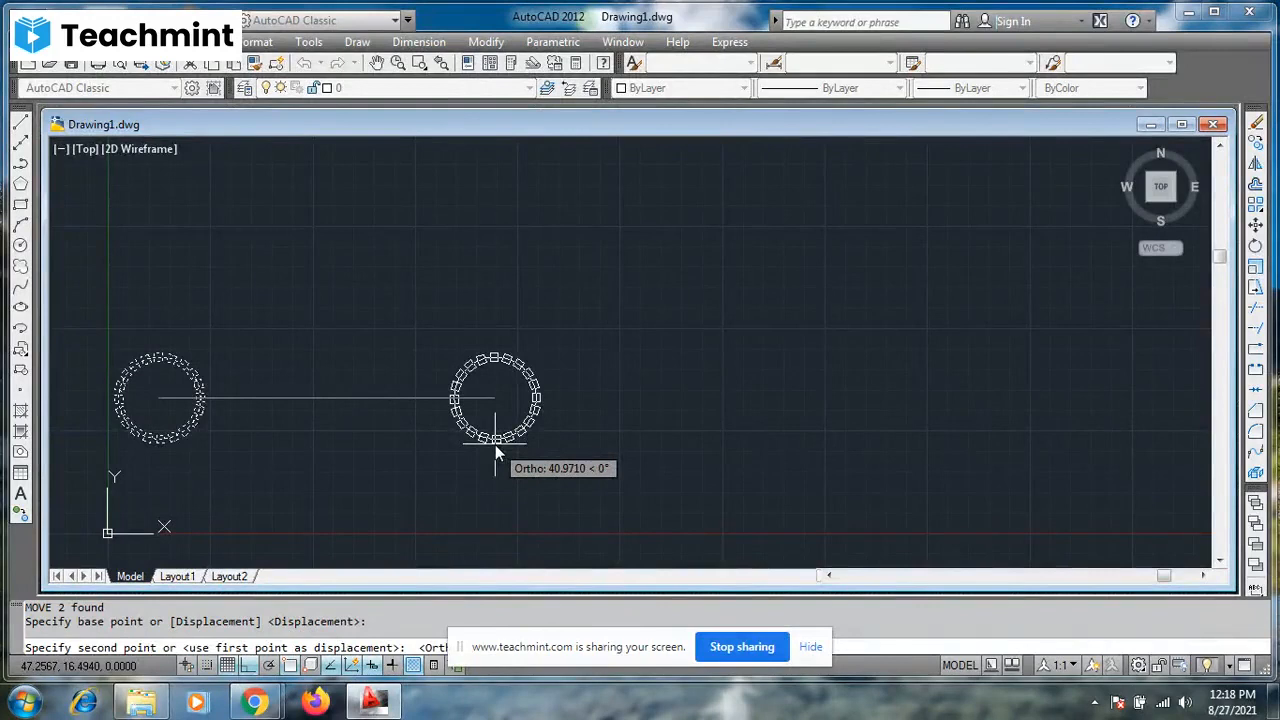
text(50)
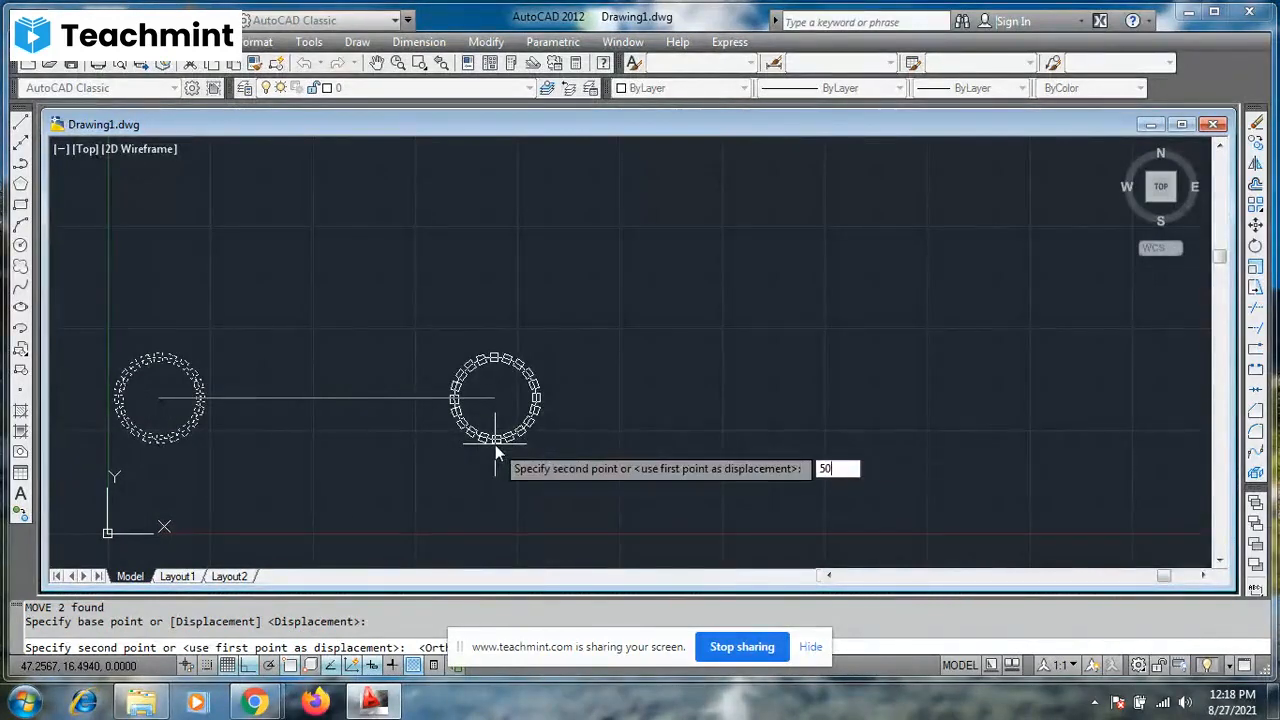
key(Return)
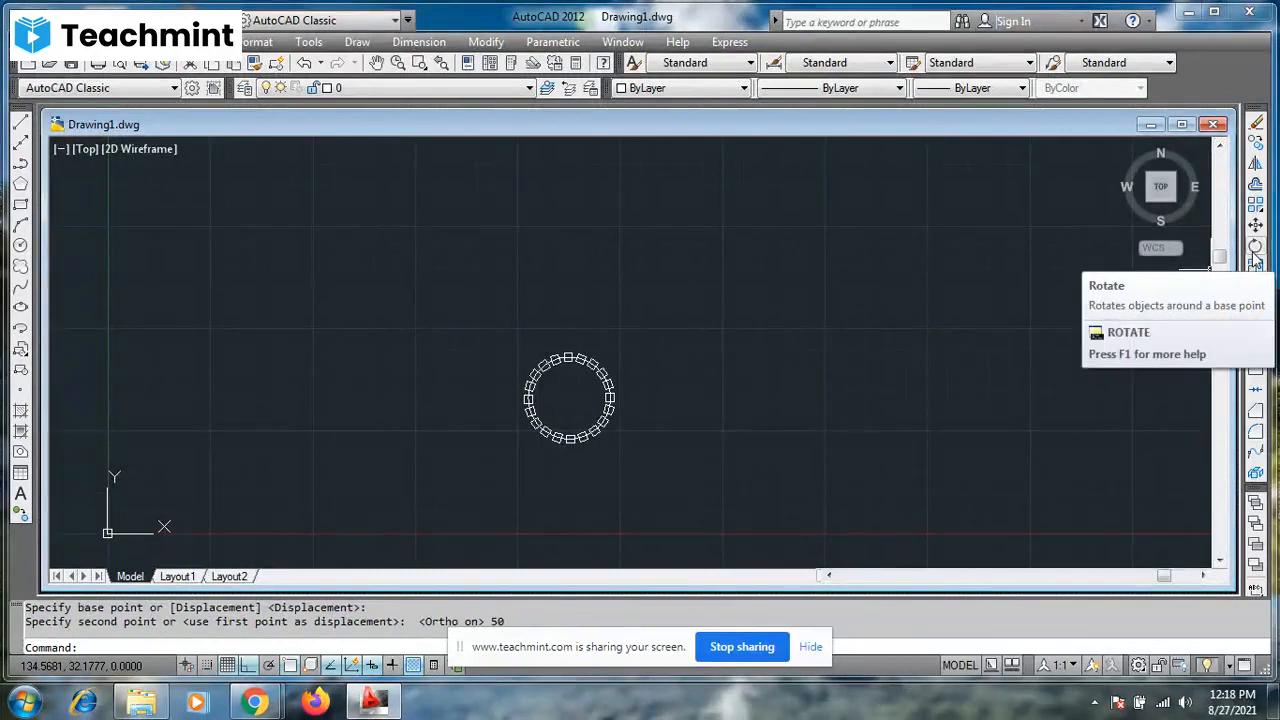
- Draw a rectangle up and to the right of the ring, with its upper-left corner at about (74, 31)
click(20, 204)
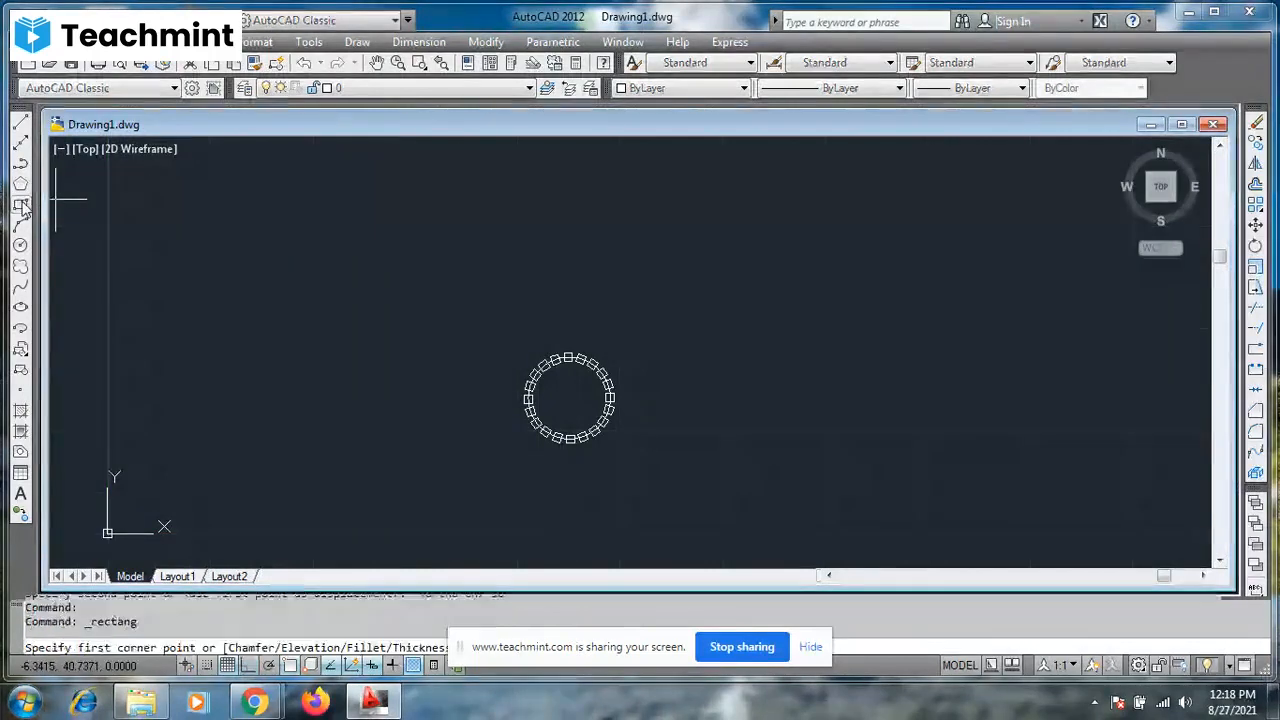
click(715, 281)
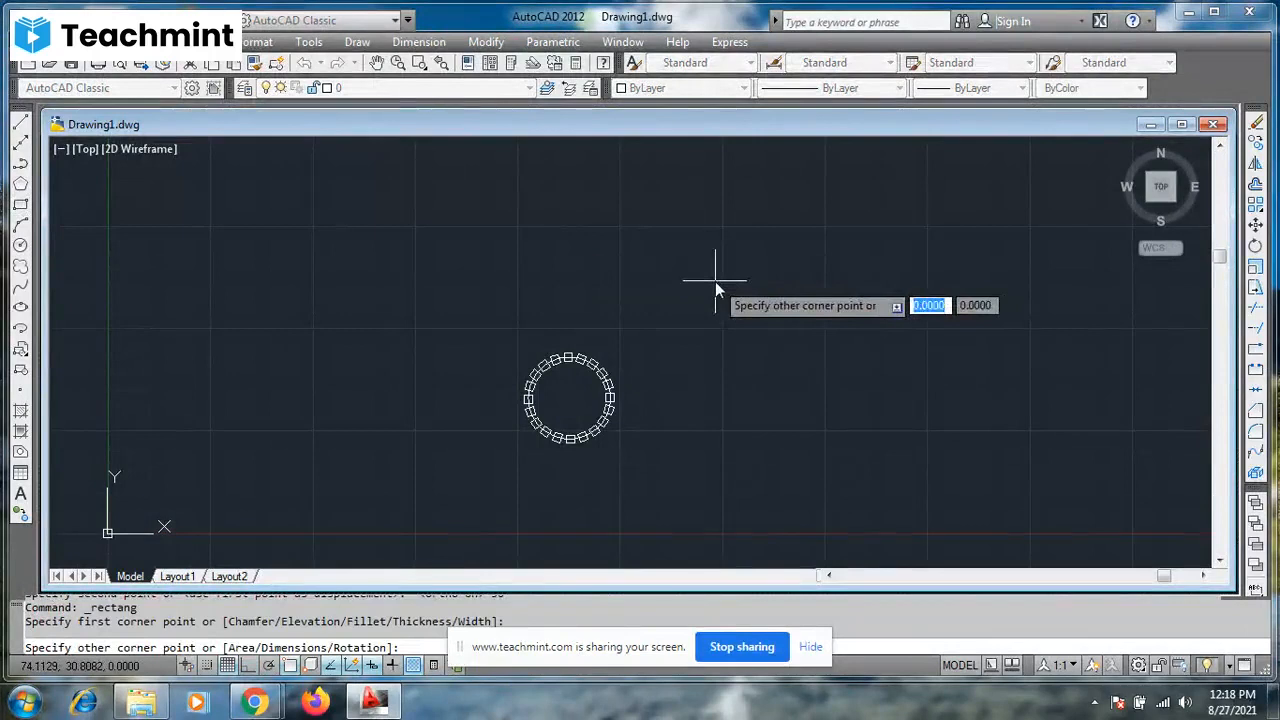
click(818, 355)
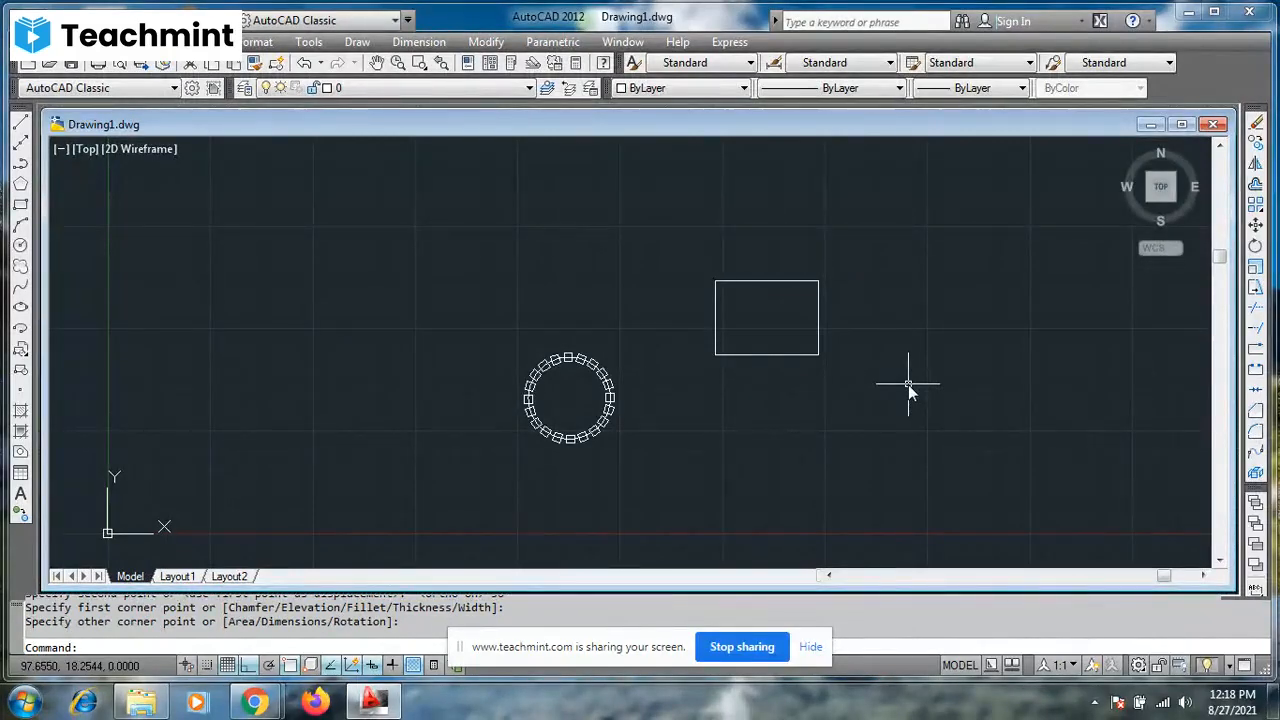
- Rotate the rectangle 90° counterclockwise about its upper-right corner with Ortho on
click(819, 355)
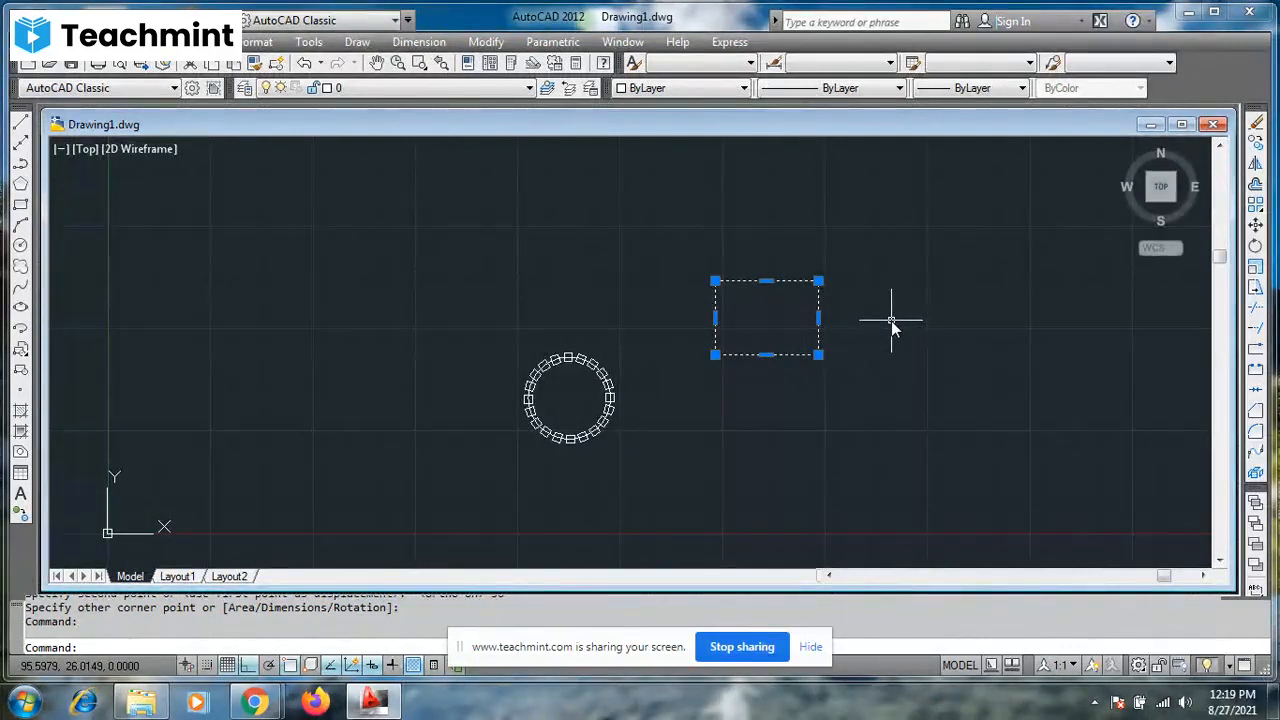
text(RO)
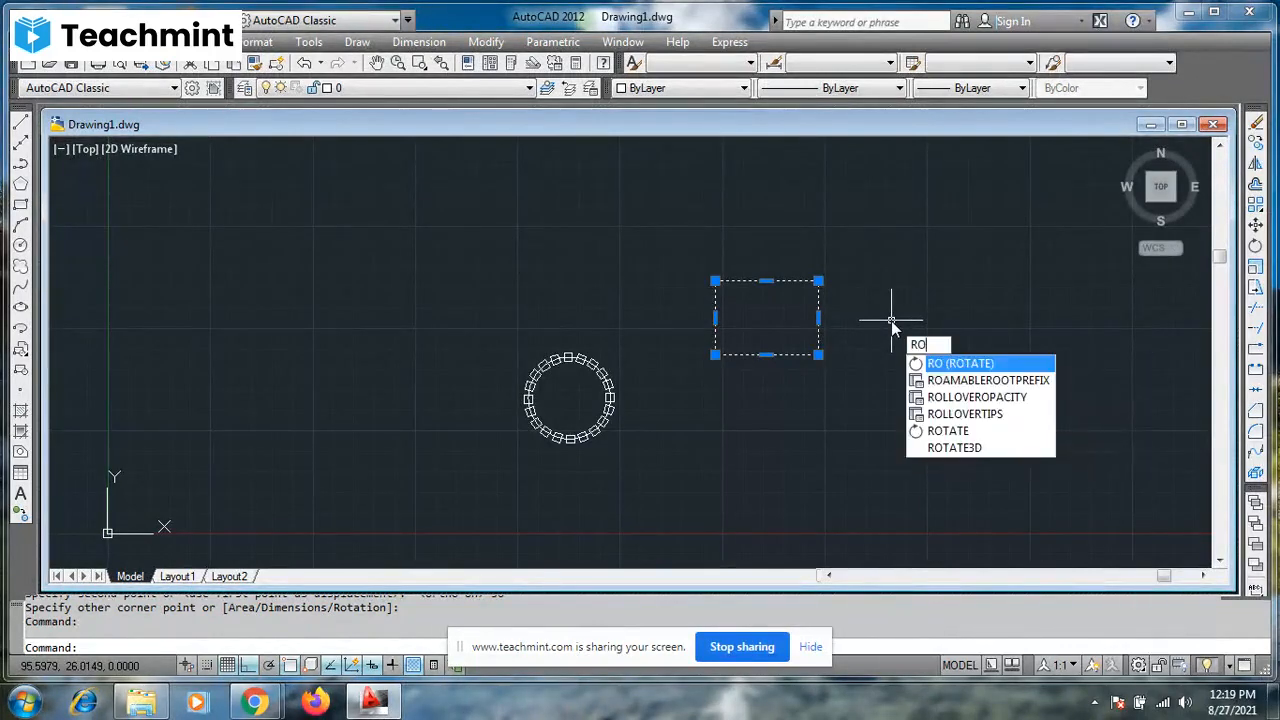
key(Return)
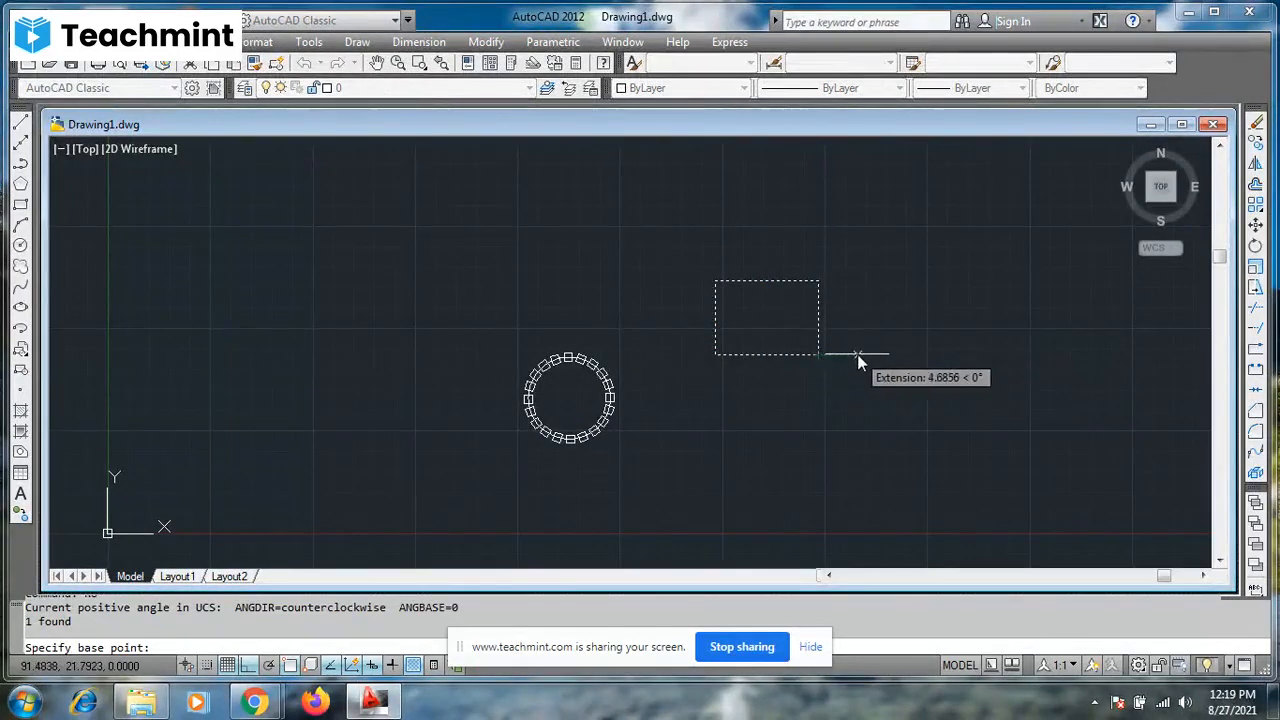
key(F7)
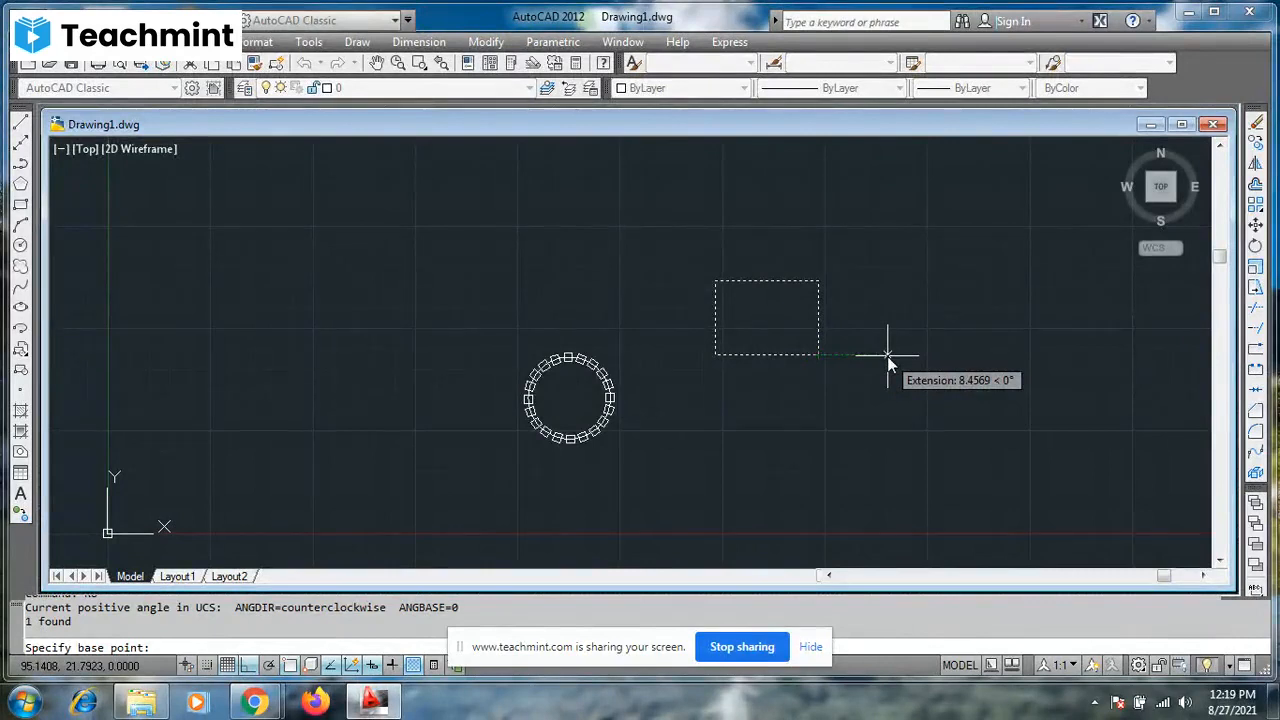
click(819, 283)
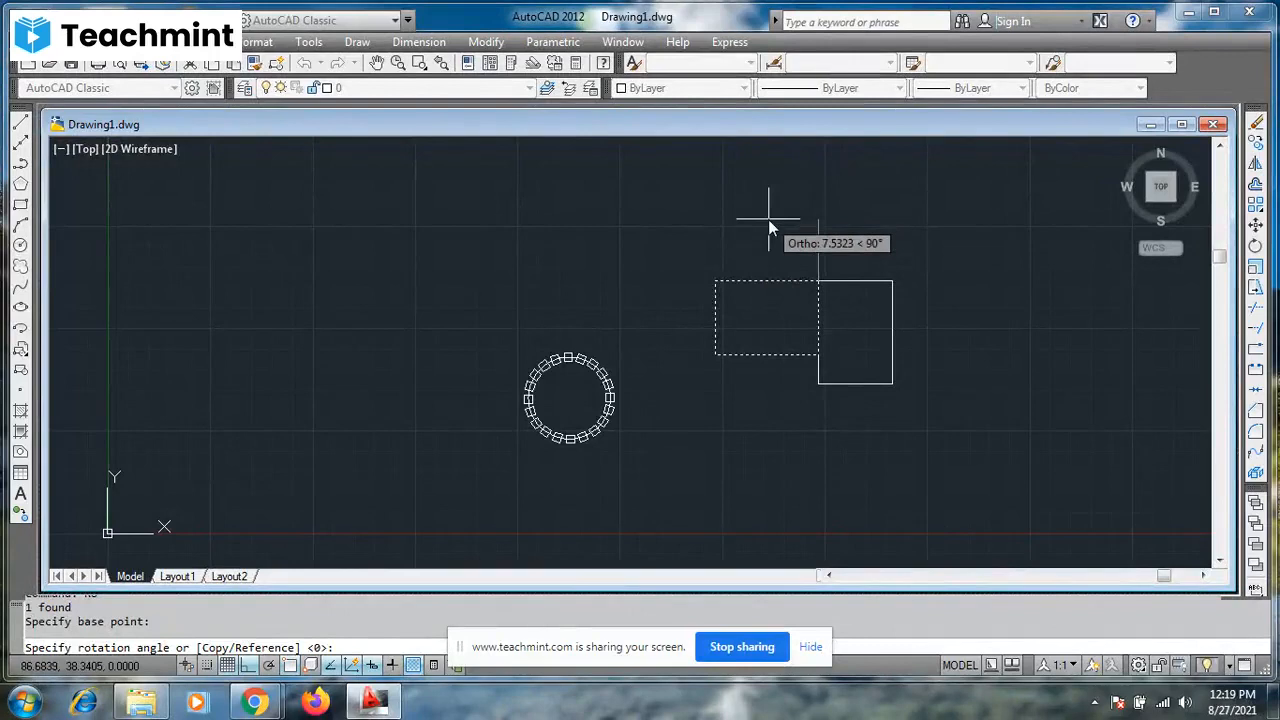
key(Return)
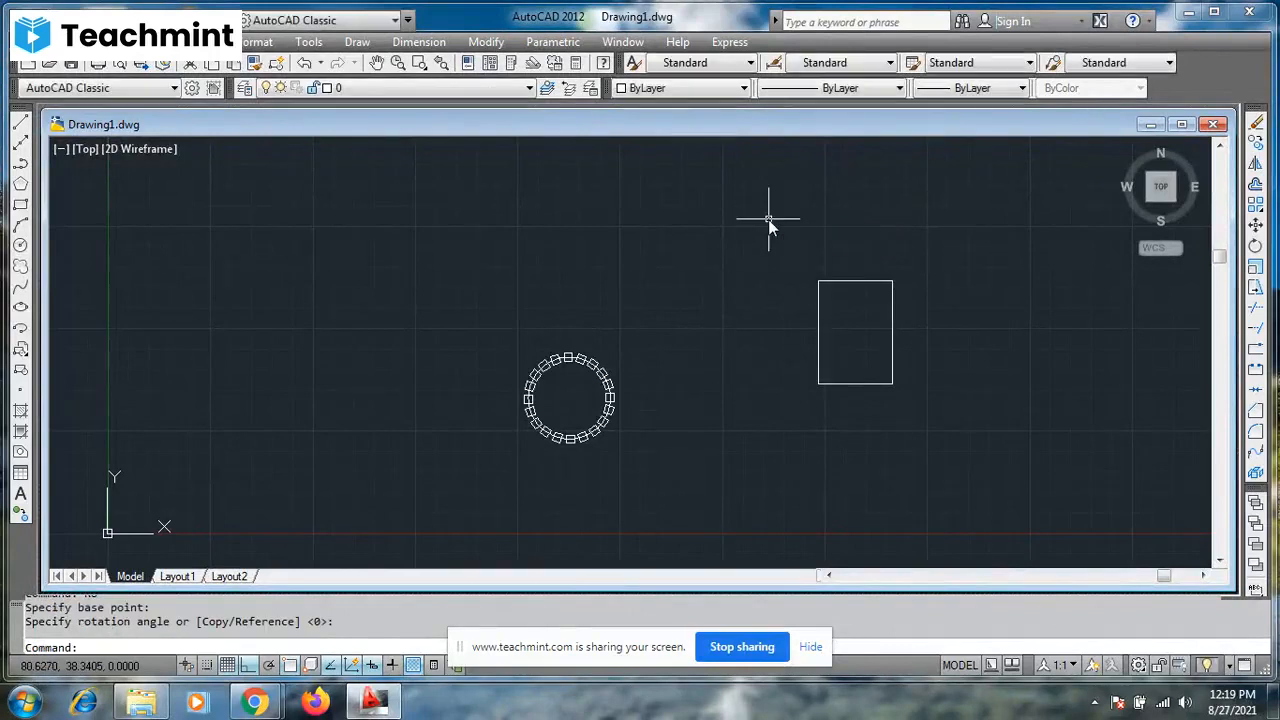
- Rotate the rectangle 90° about a base point 5 units to the right of its lower-right corner, with Ortho on
click(893, 384)
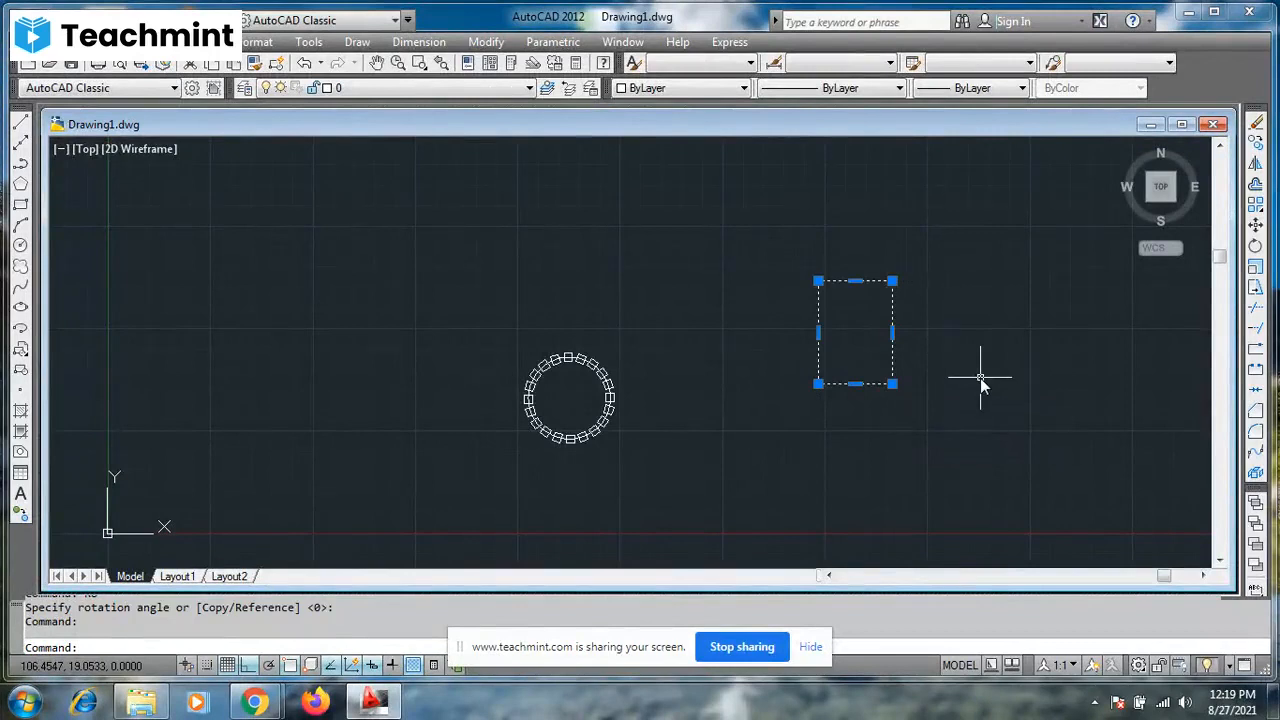
text(RO)
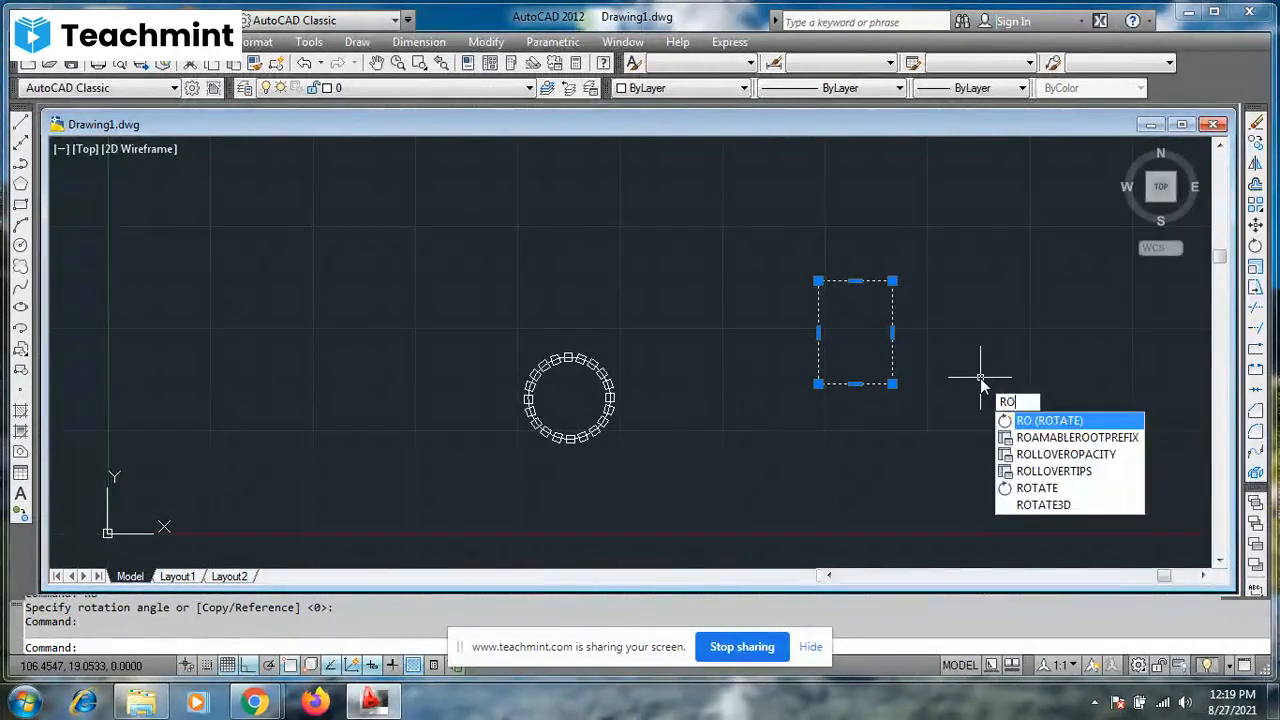
key(Return)
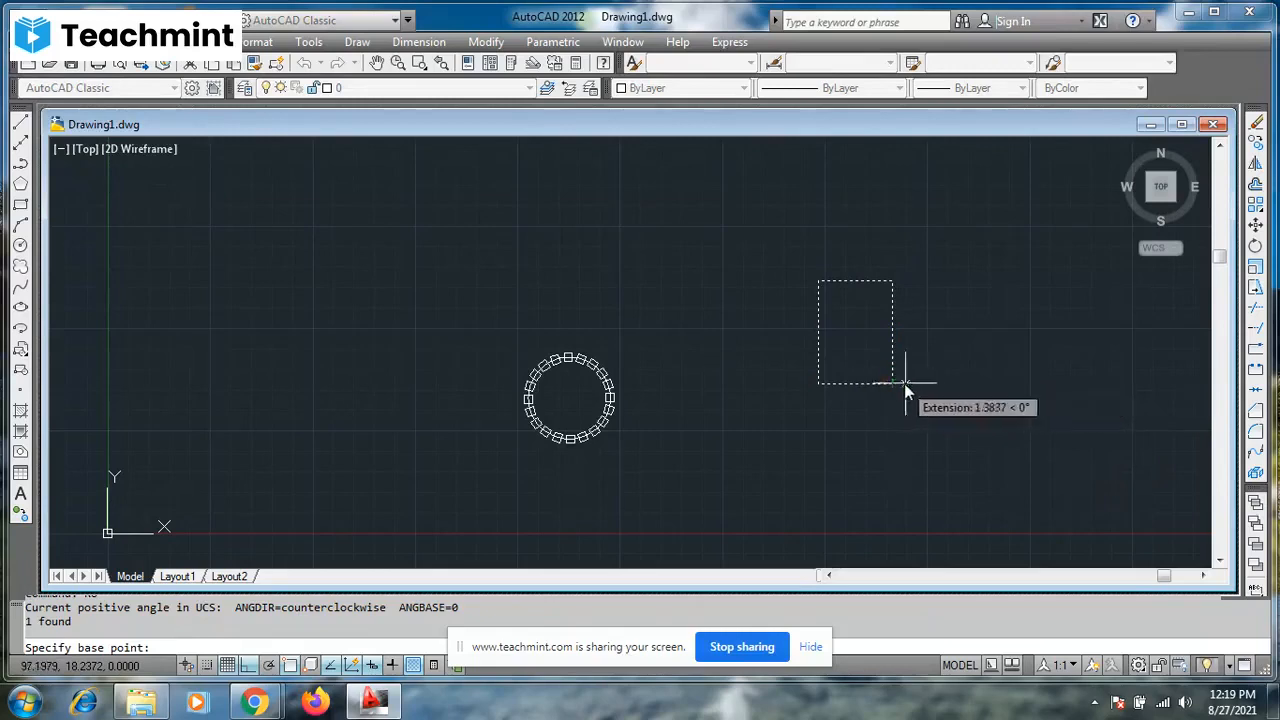
text(5)
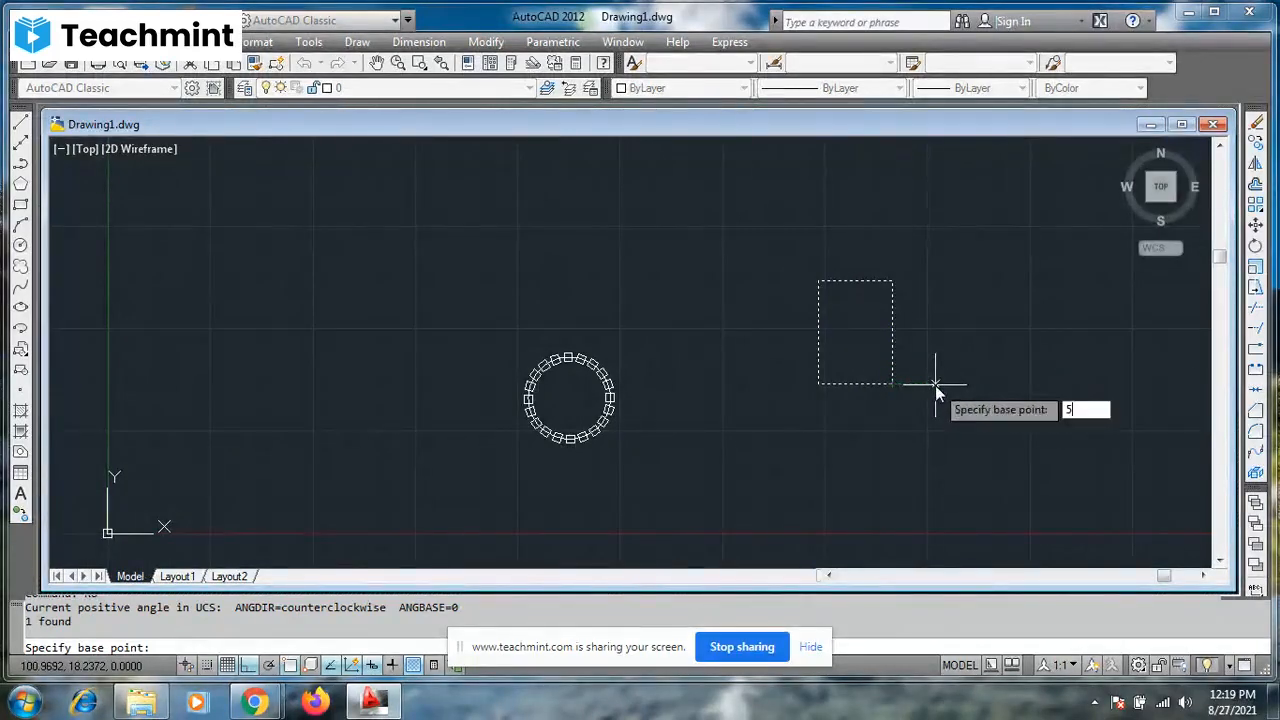
key(Return)
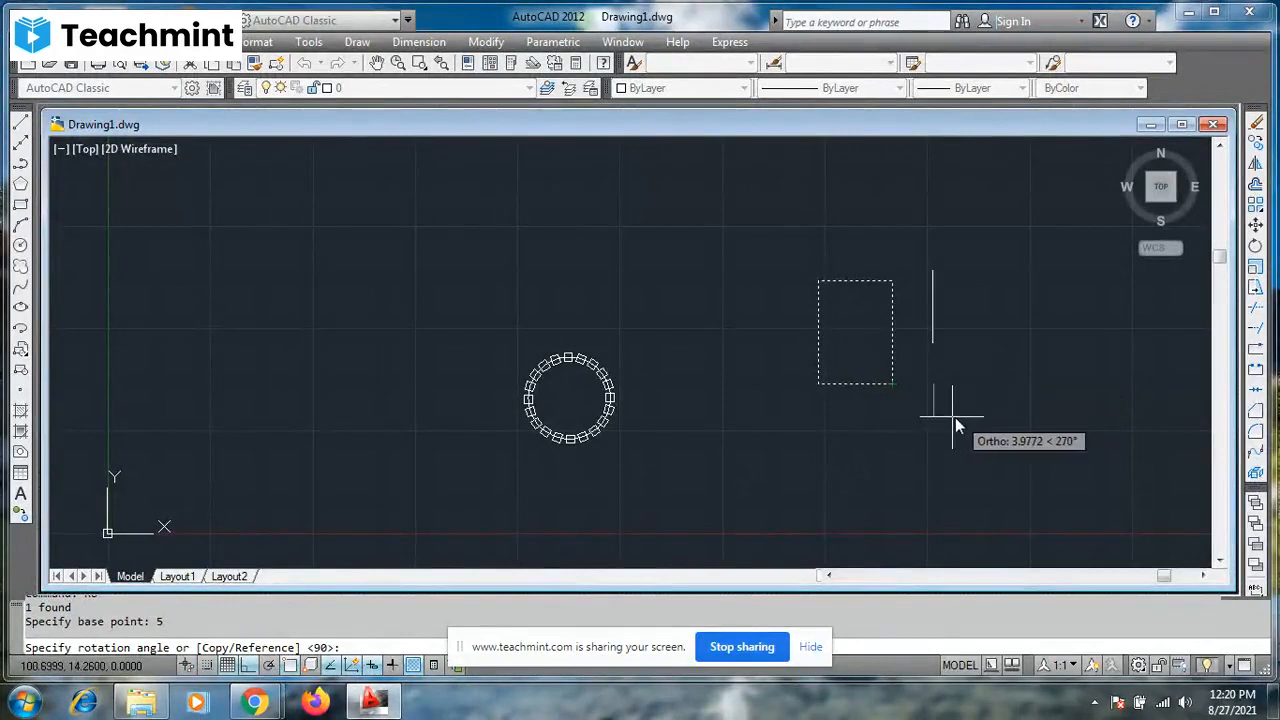
click(934, 368)
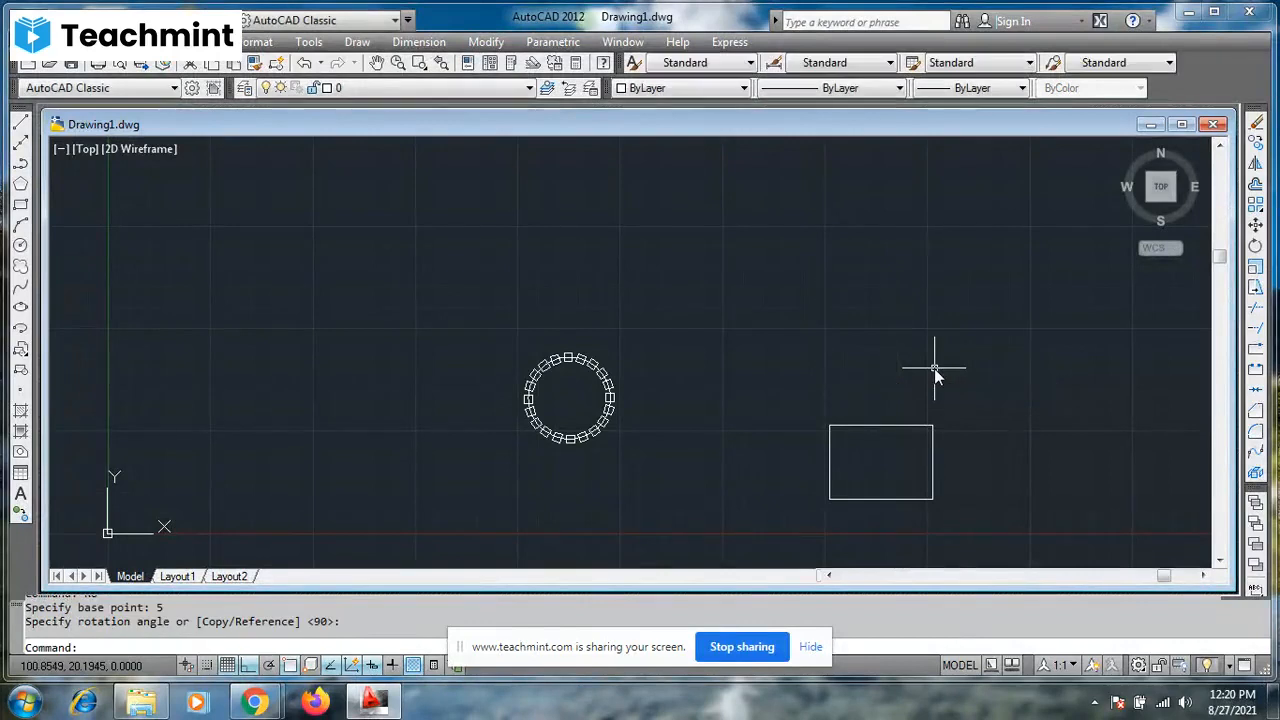
- Rotate the rectangle 30° about its upper-right corner with Ortho off
click(933, 426)
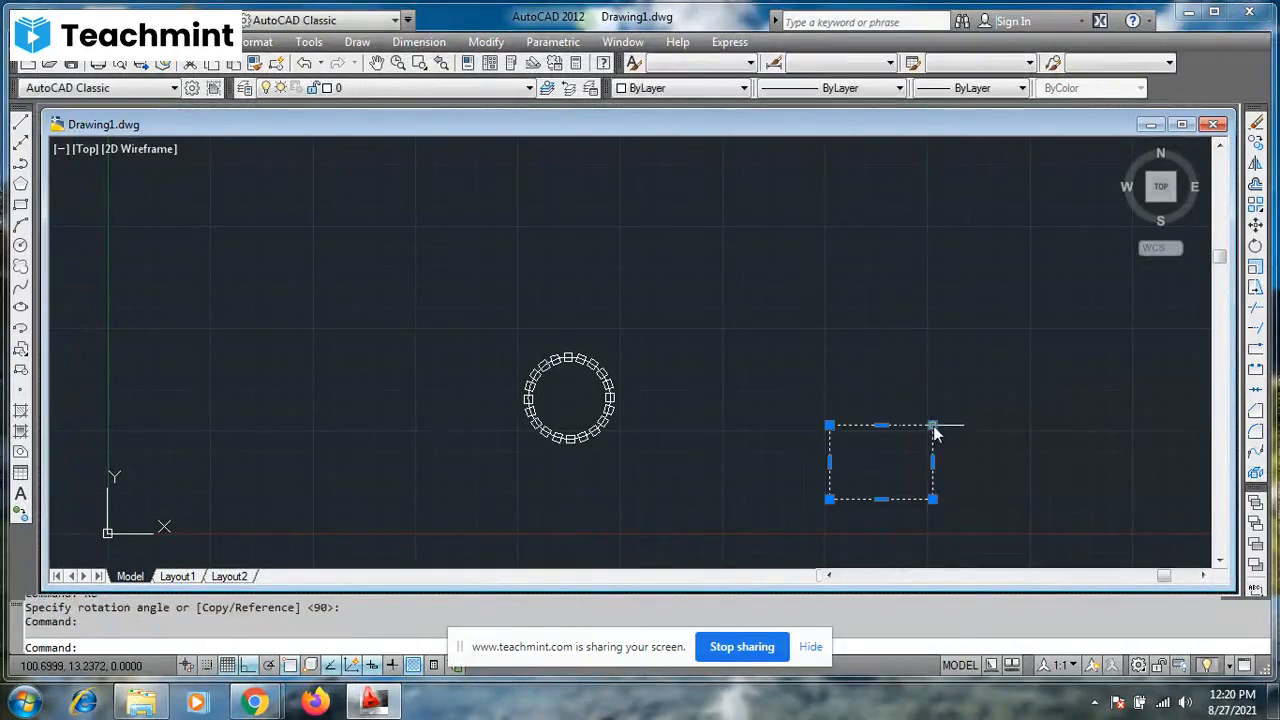
mouse_move(934, 428)
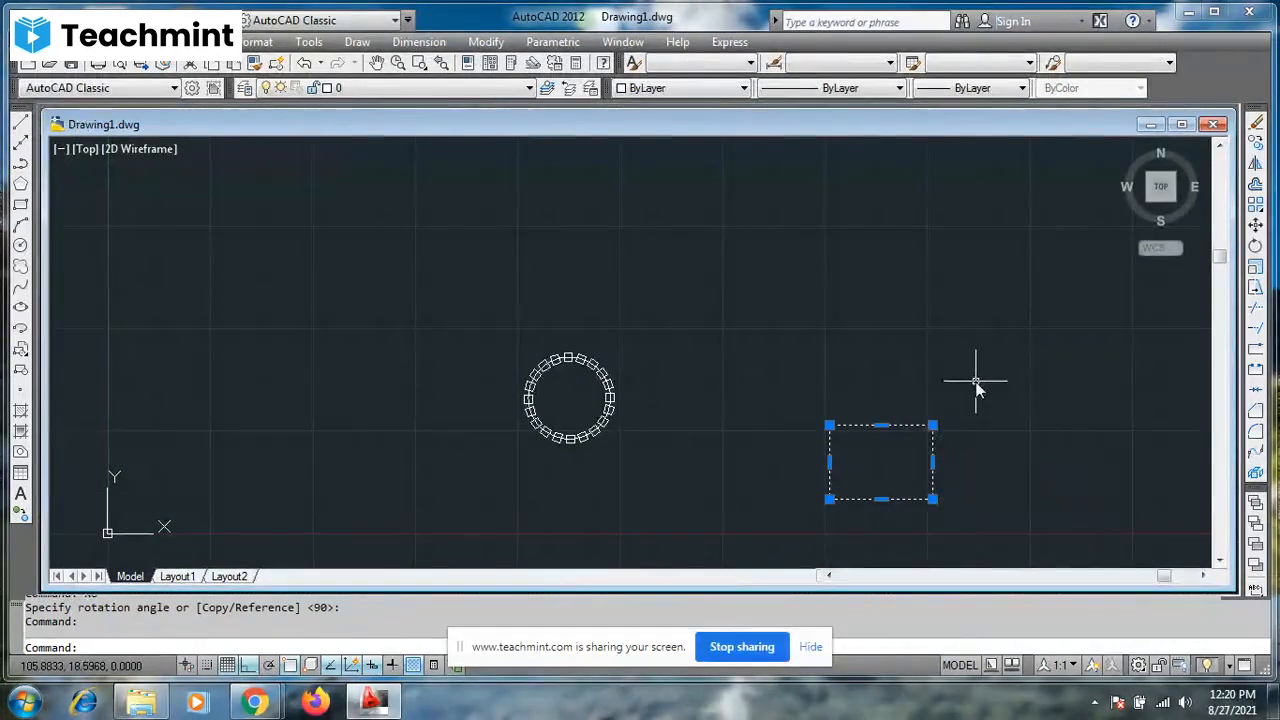
text(RO)
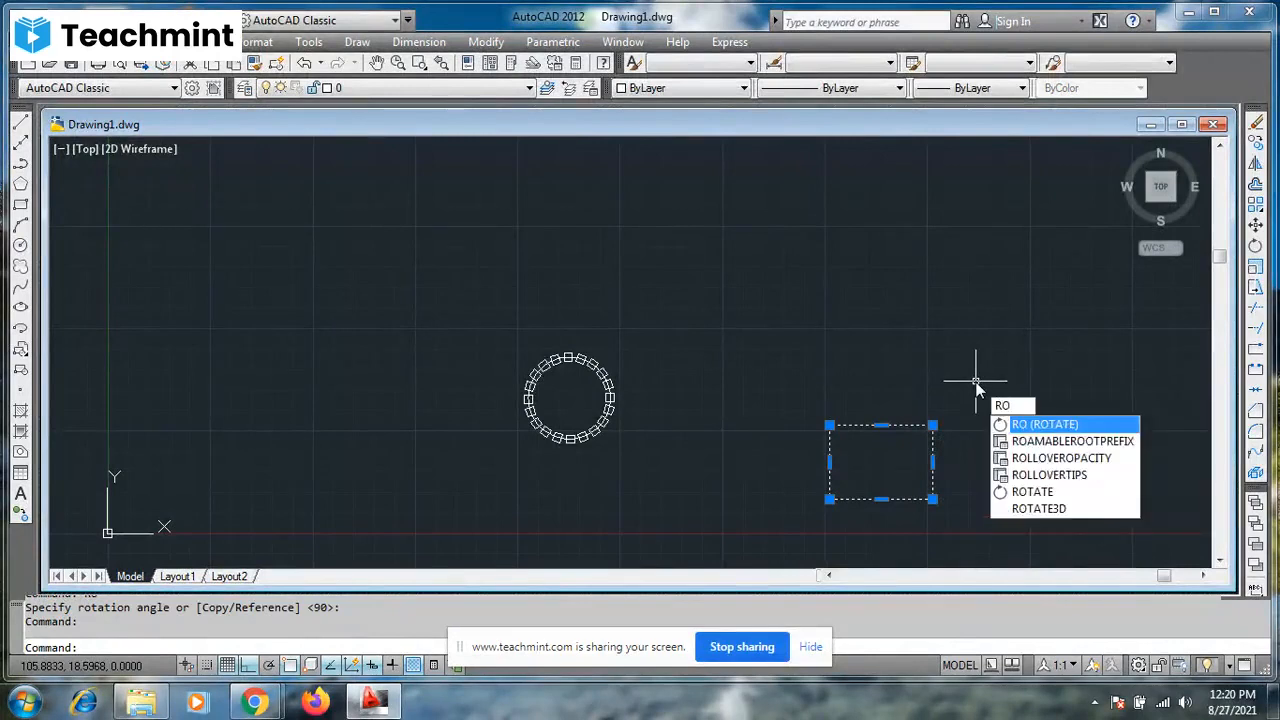
key(Return)
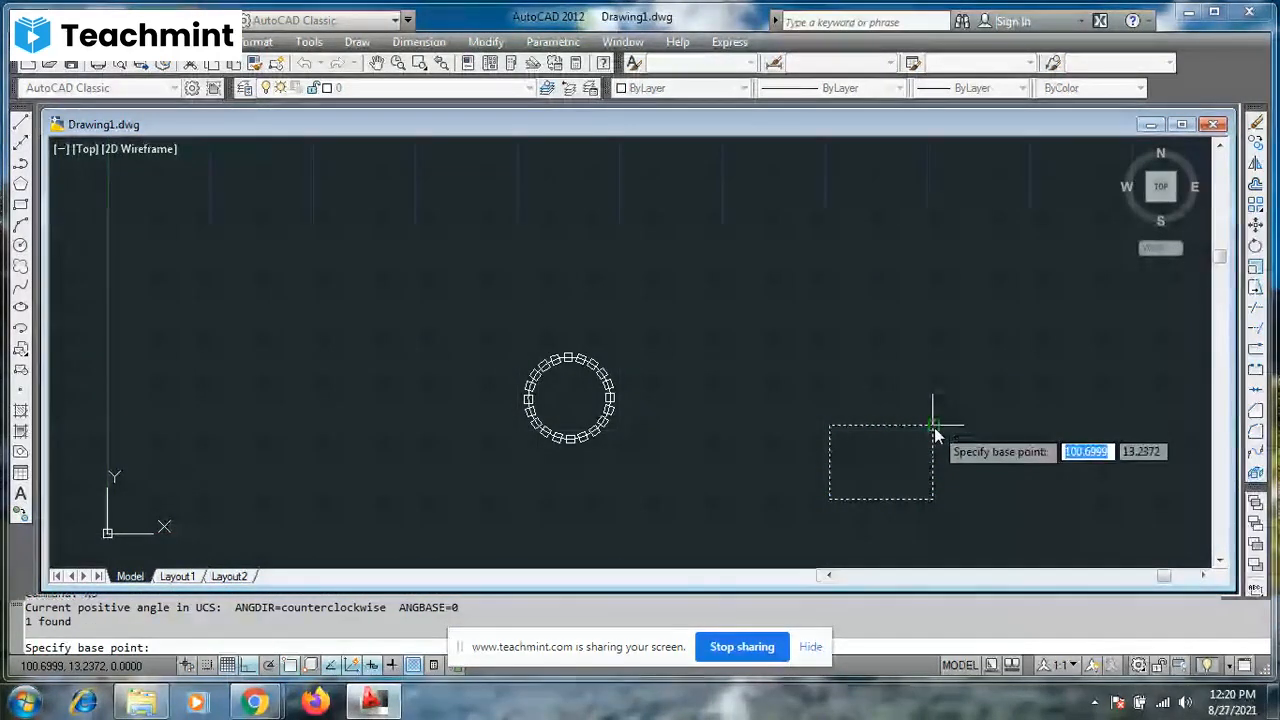
click(934, 428)
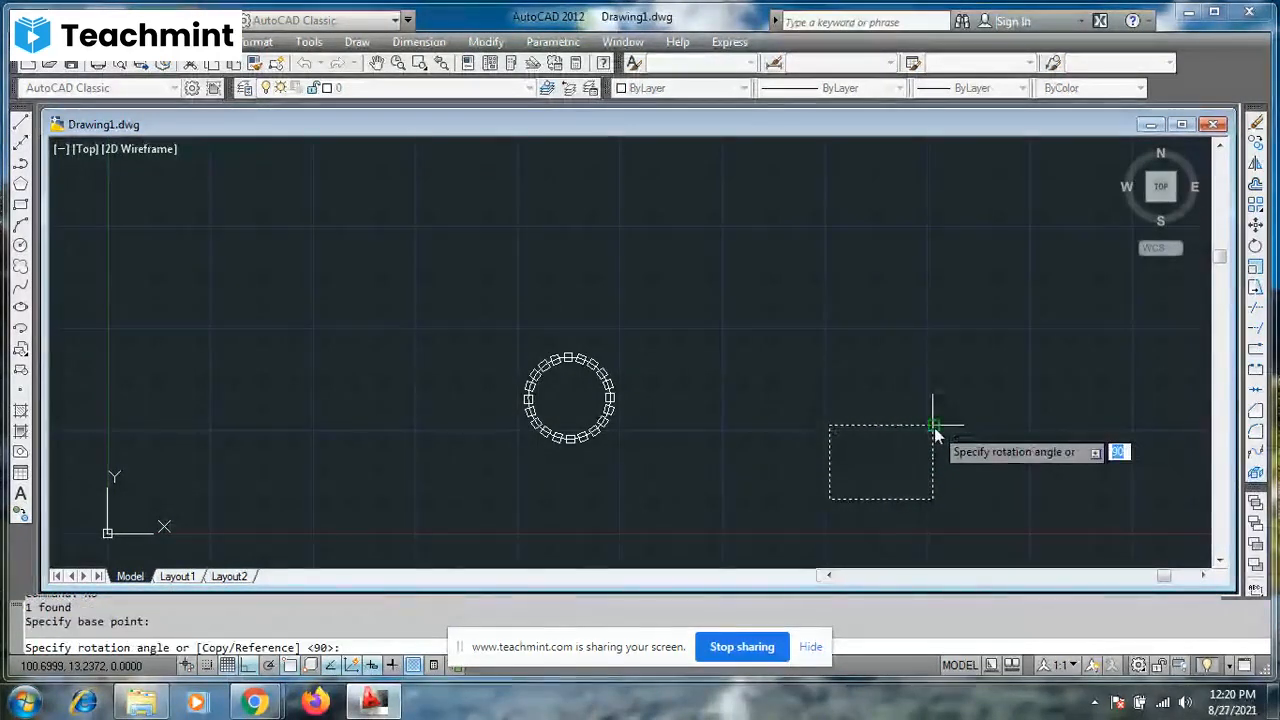
click(250, 666)
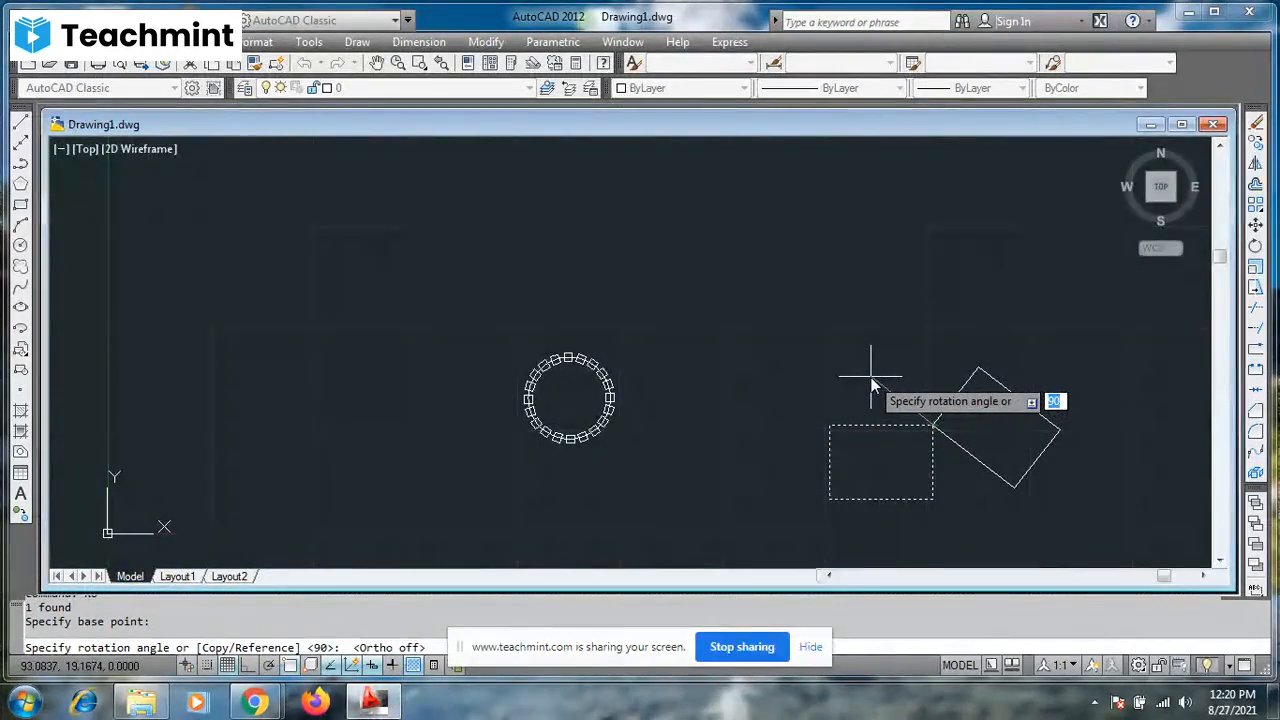
text(30)
key(Return)
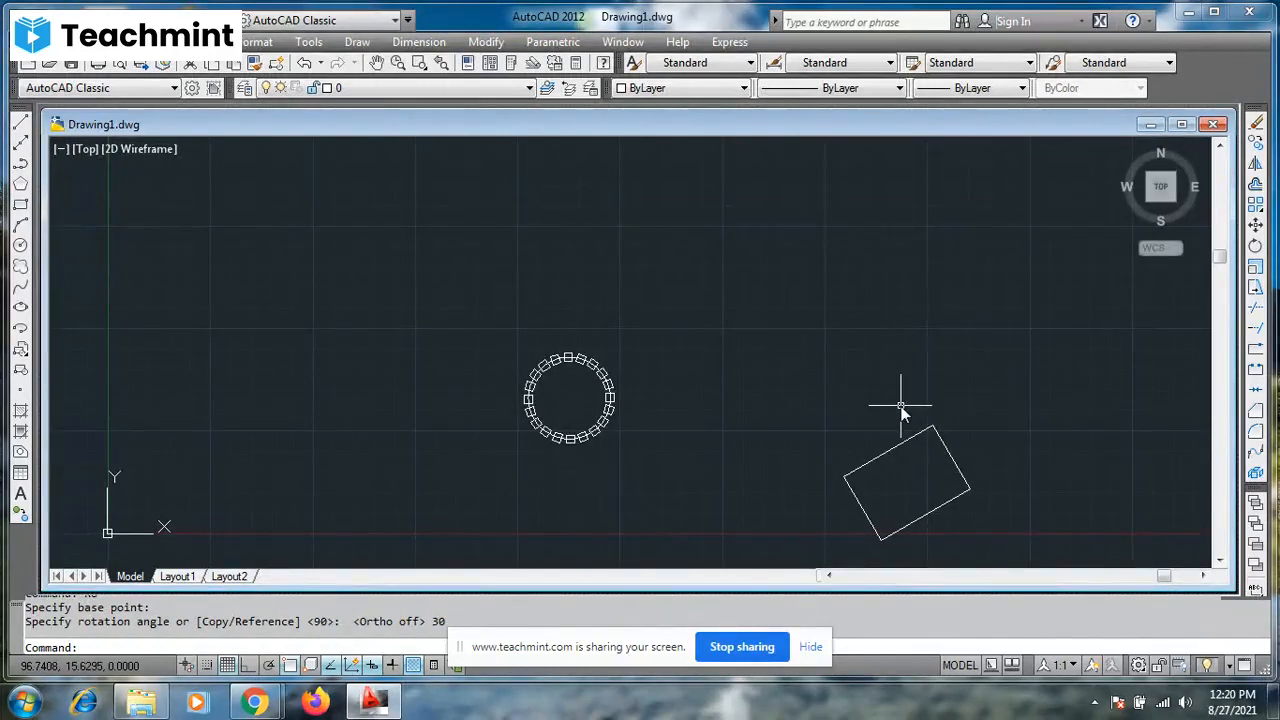
- Try to rotate the tilted rectangle again about its topmost corner
click(929, 428)
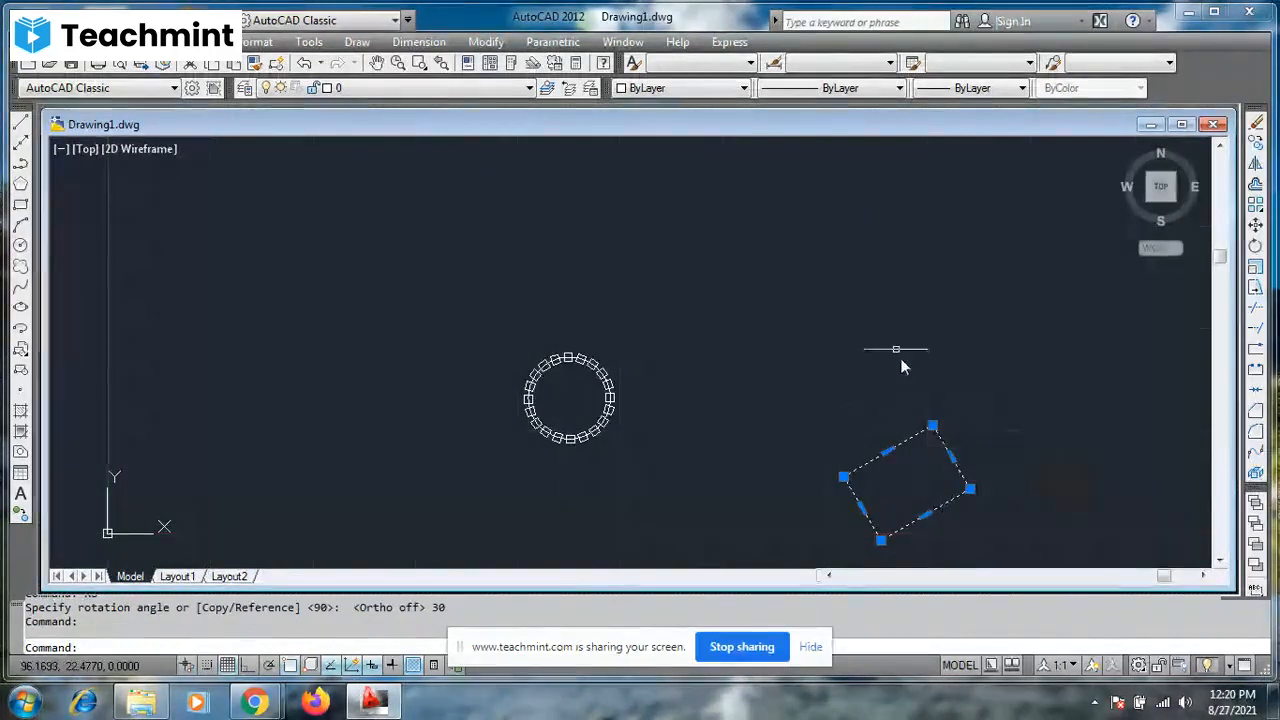
key(F7)
text(ro)
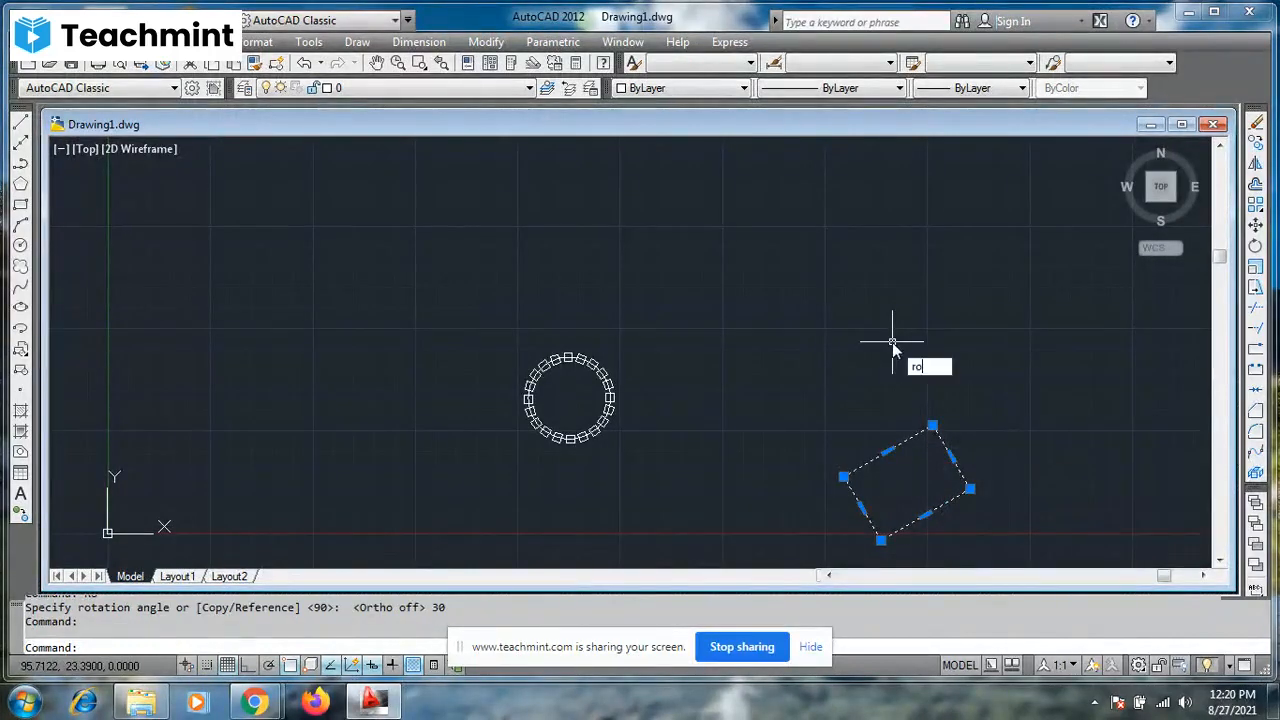
key(Return)
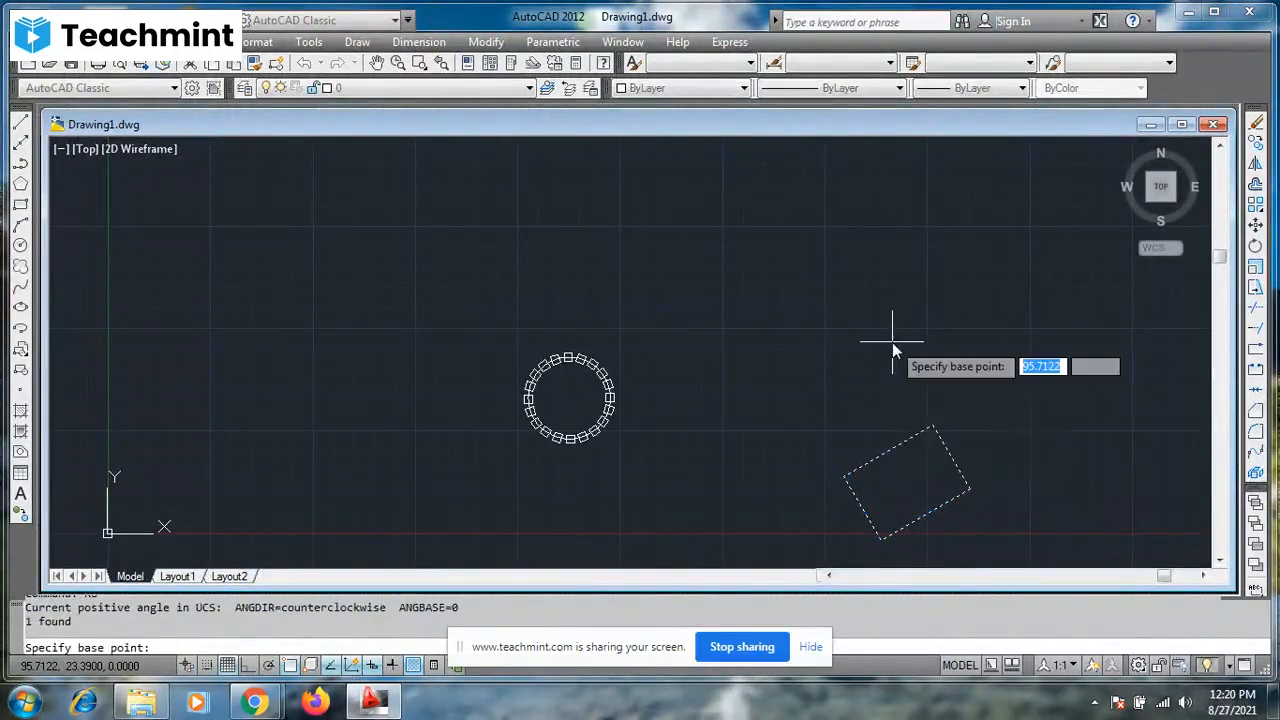
click(933, 428)
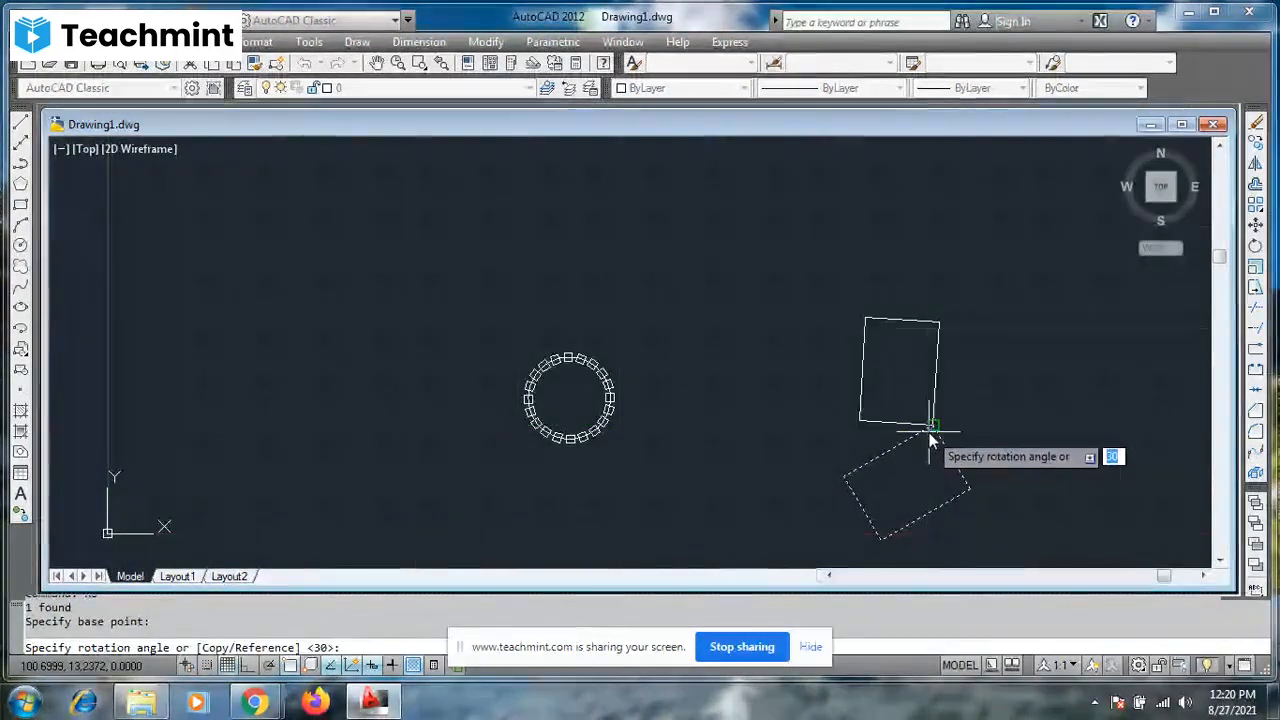
key(Return)
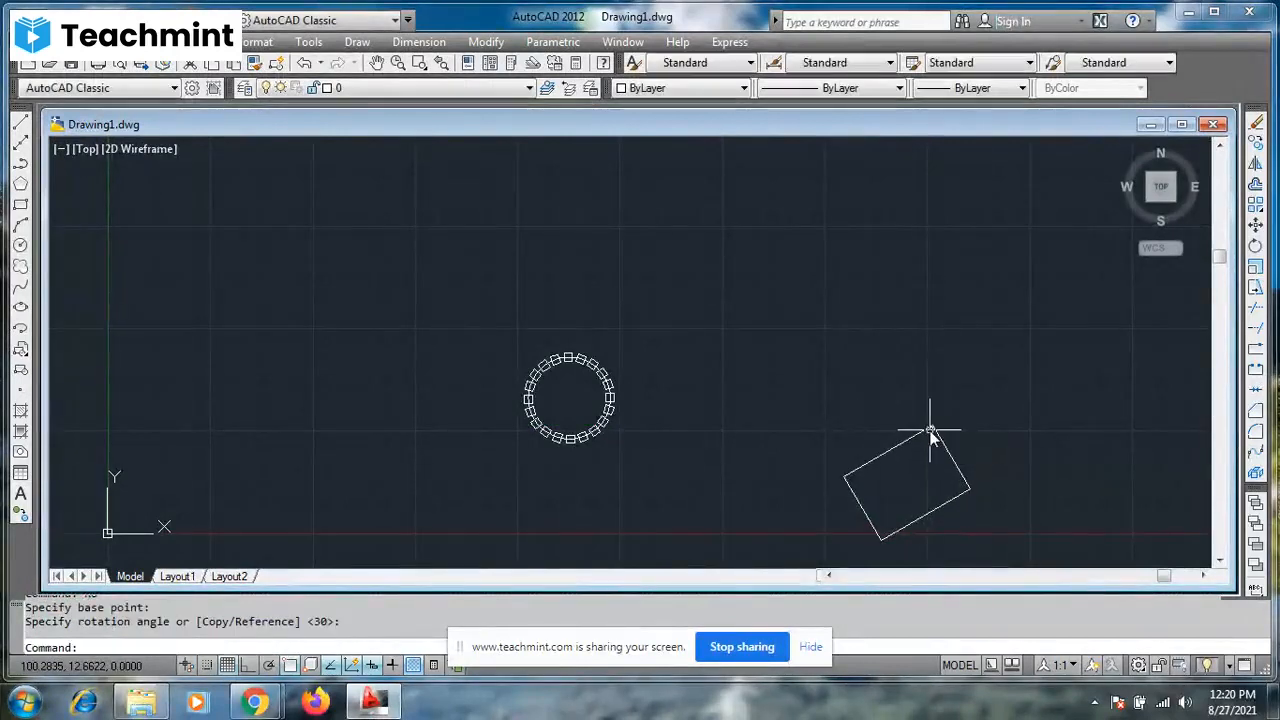
- Rotate the tilted rectangle freely about its topmost corner until it lies nearly level, above and to the right of that corner
click(961, 474)
text(ro)
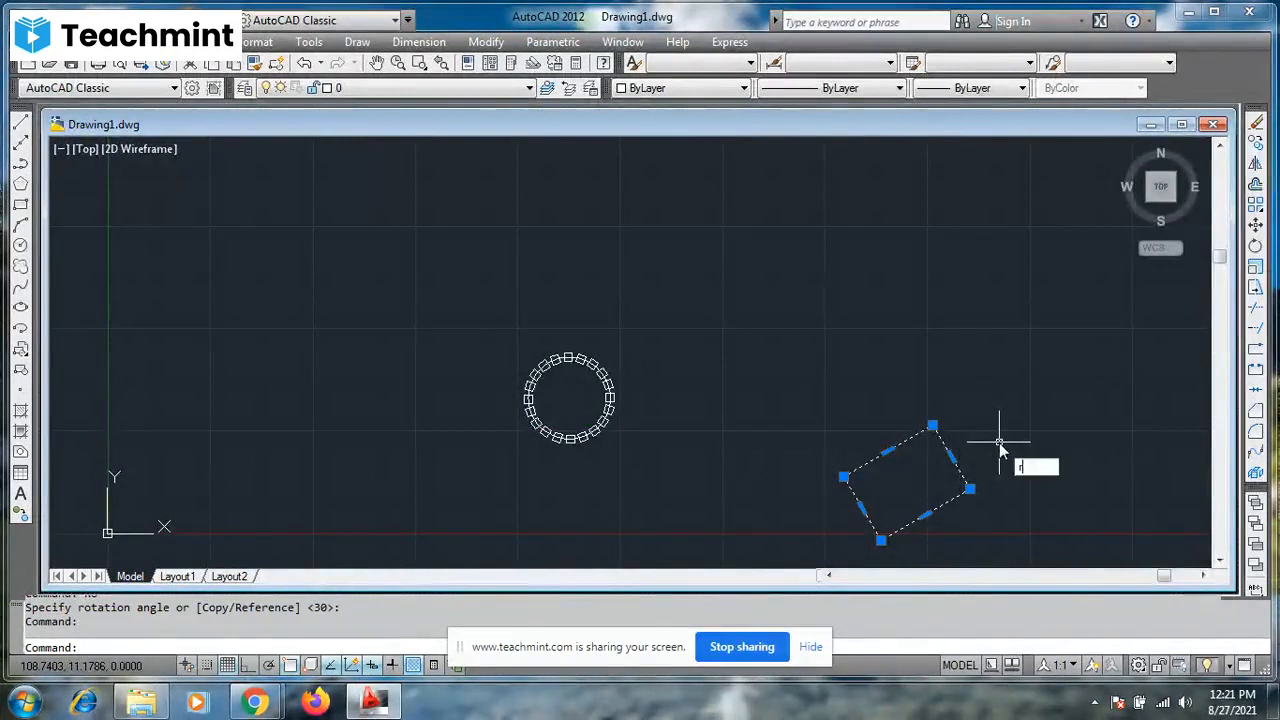
key(Return)
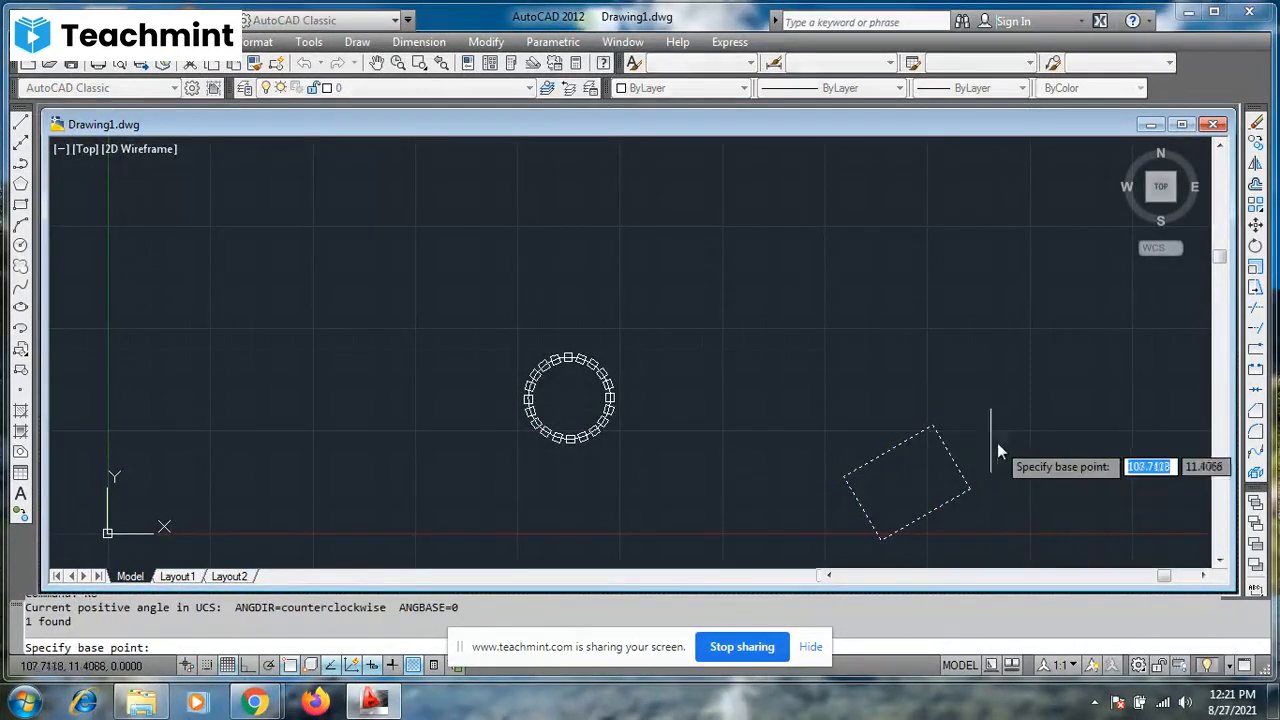
click(933, 427)
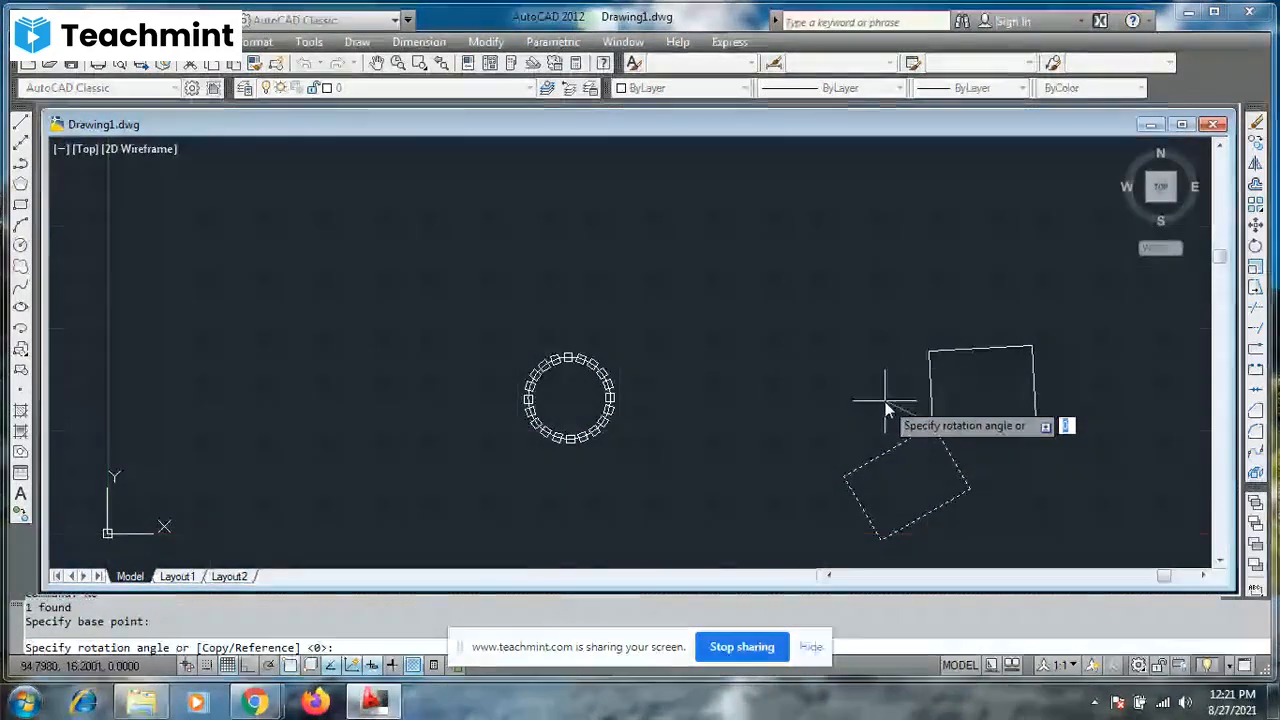
click(891, 405)
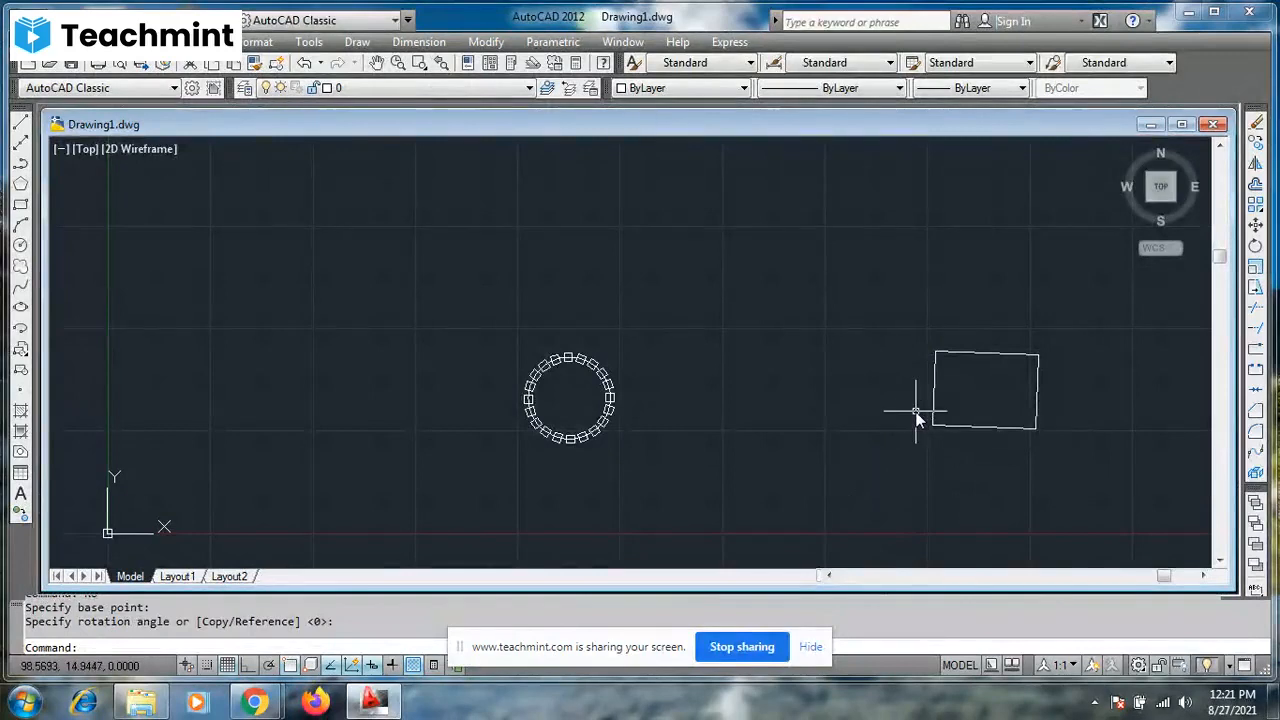
click(912, 332)
click(1138, 464)
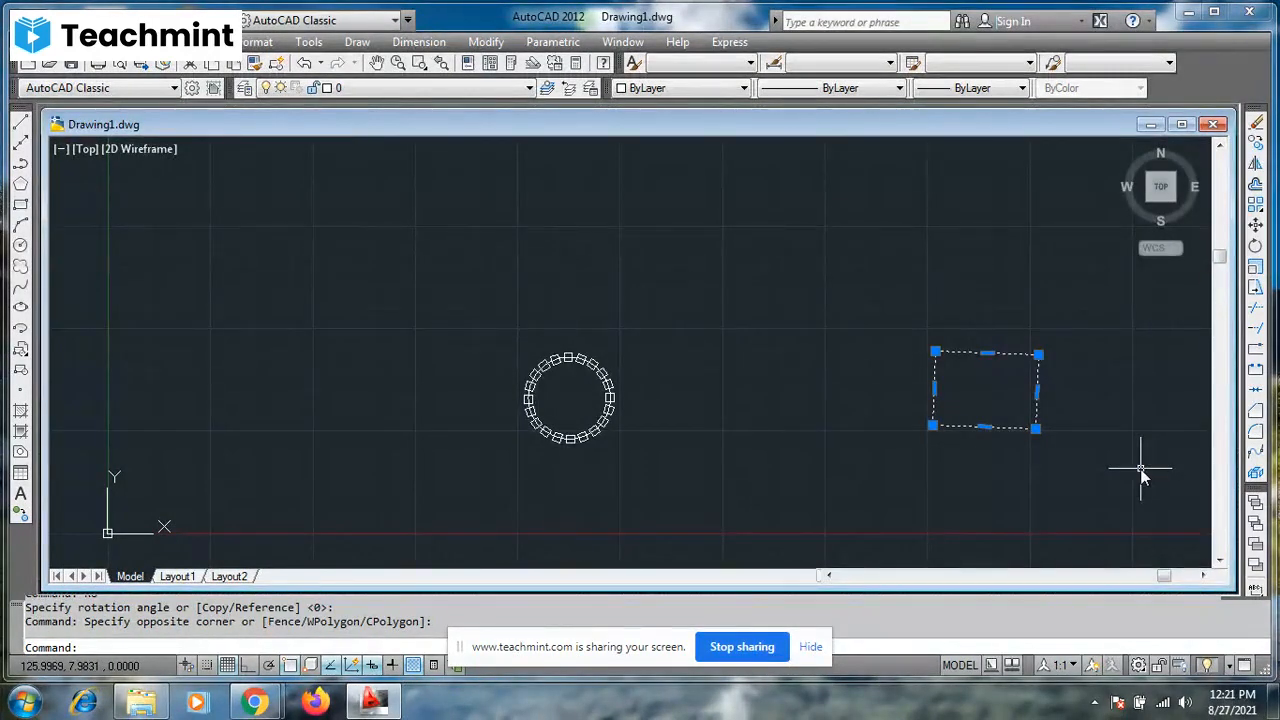
key(Escape)
key(Escape)
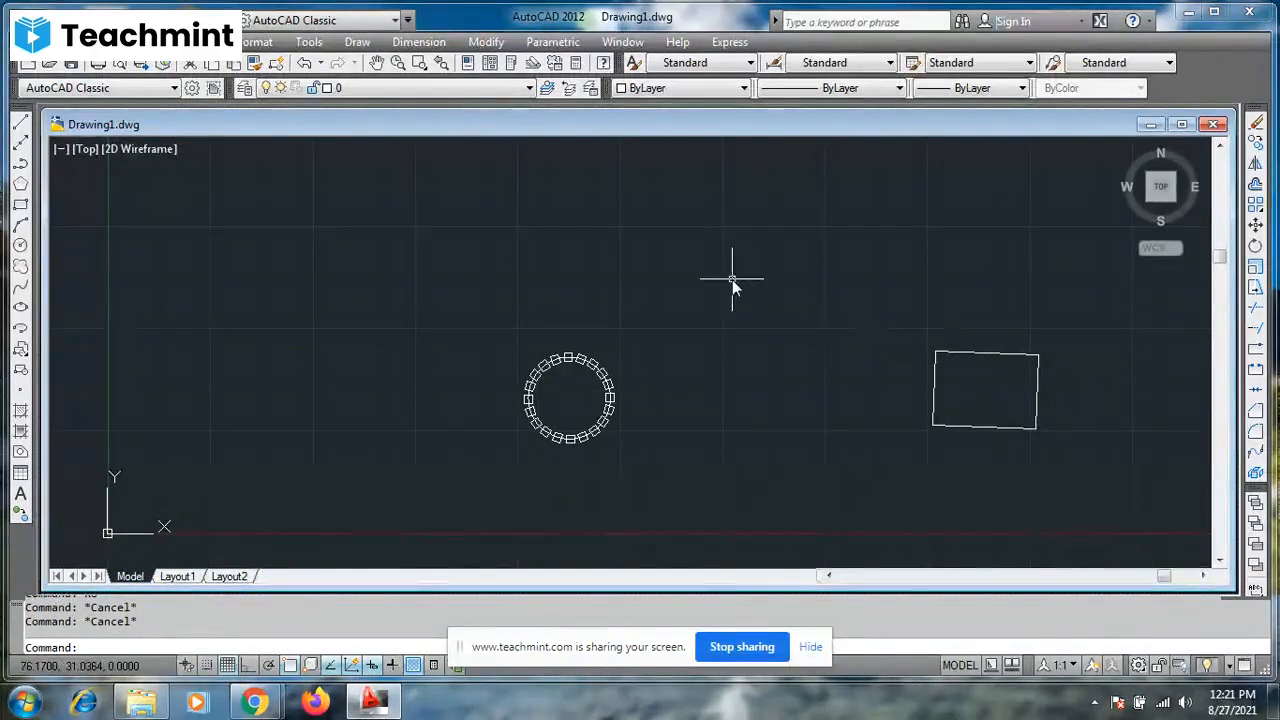
text(r)
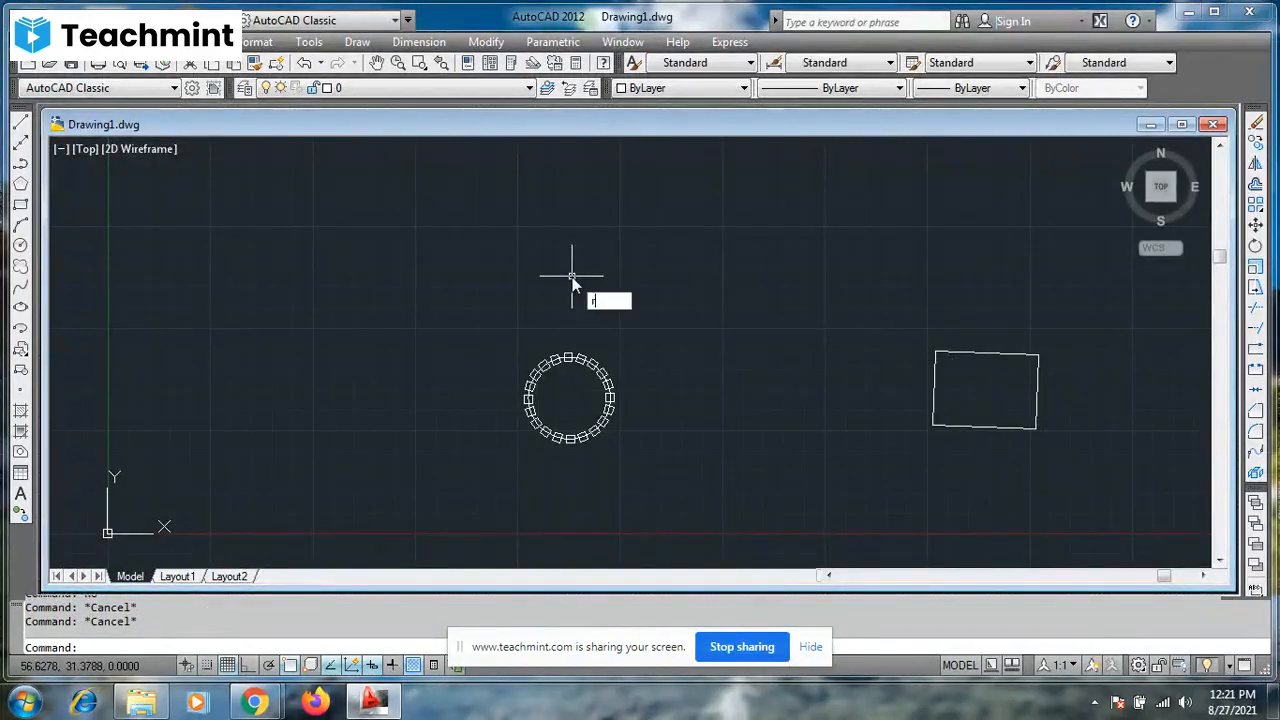
key(Return)
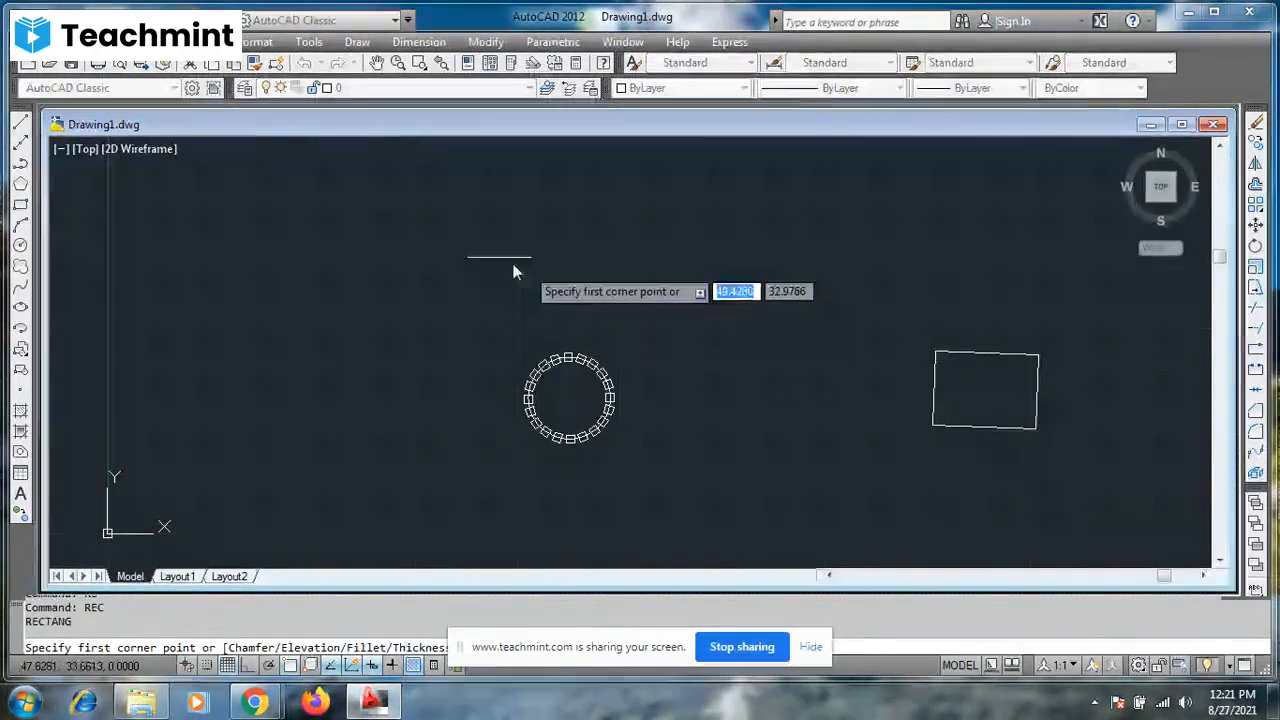
click(435, 223)
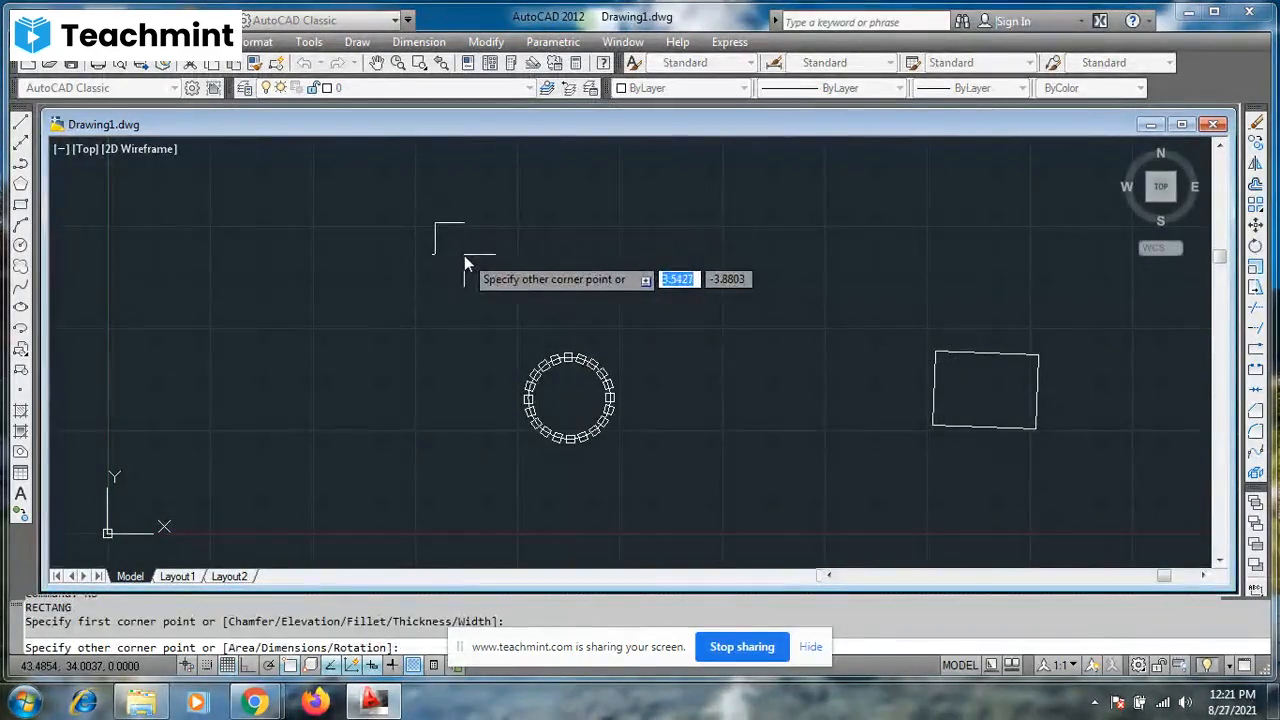
key(Escape)
key(Escape)
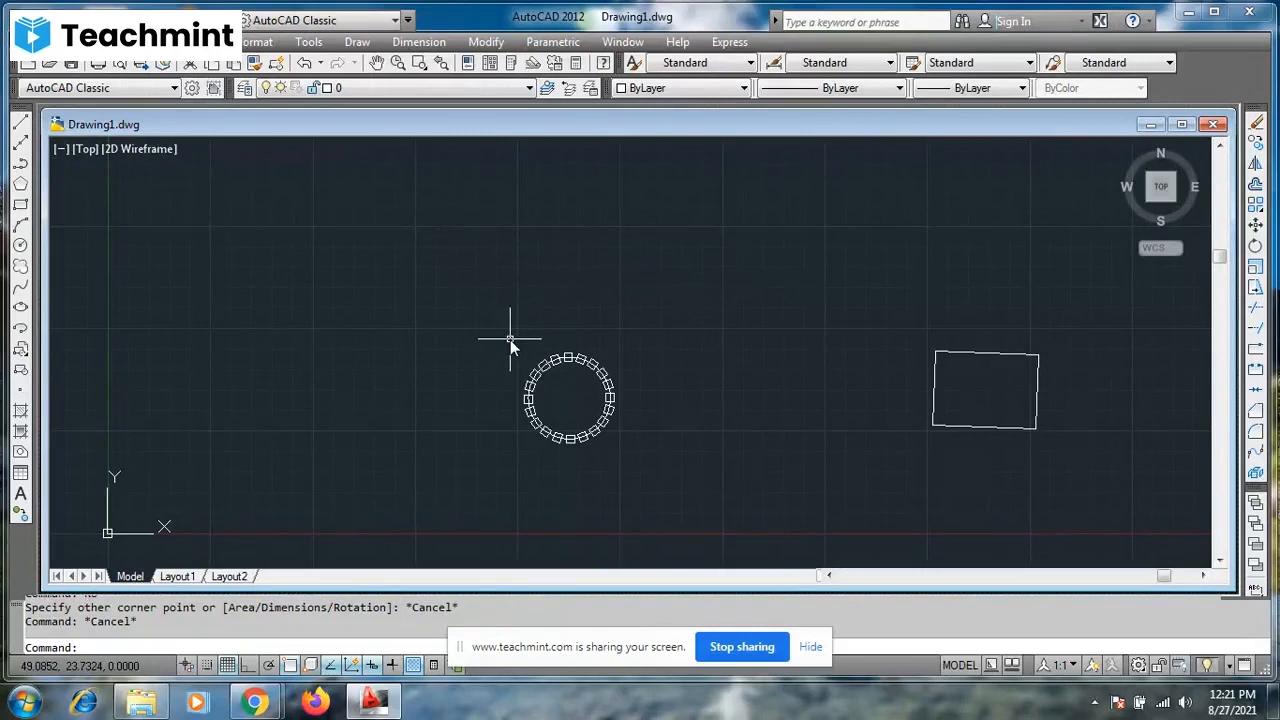
- Mirror the circle with its ring of squares about a vertical line 5 units right of the circle's right edge, with Ortho on, keeping the source objects
click(510, 345)
click(661, 478)
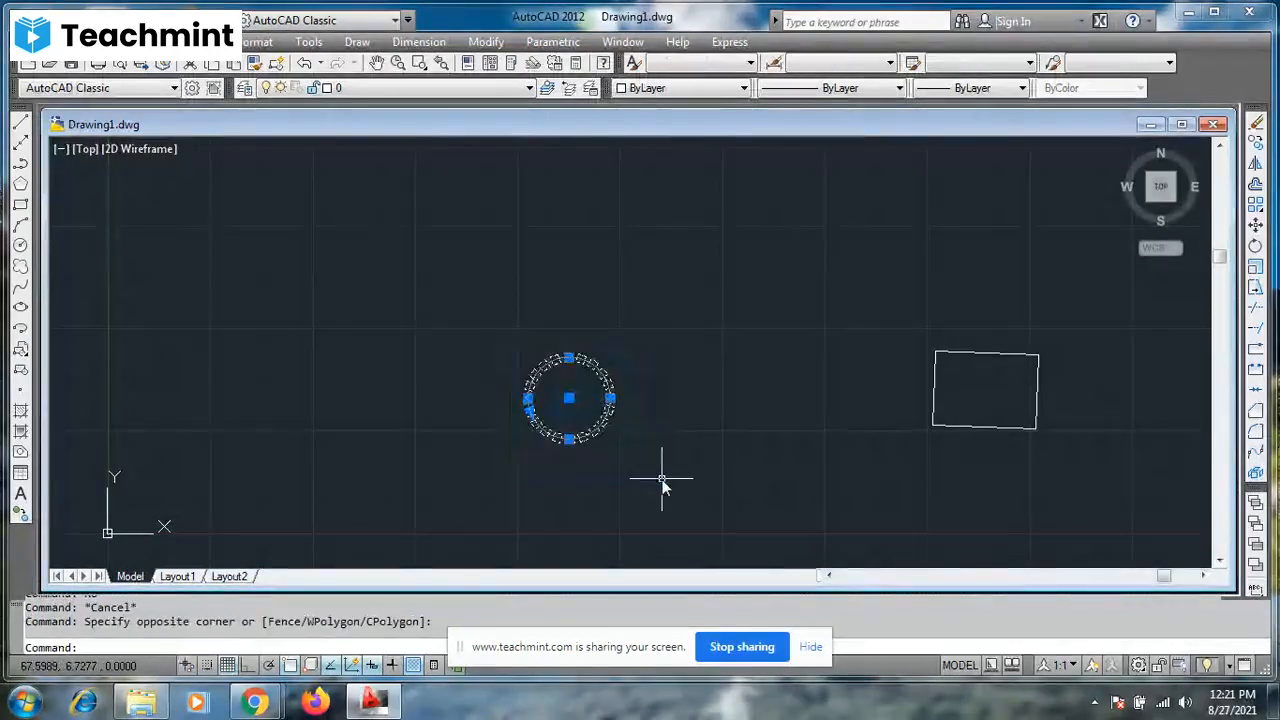
text(mi)
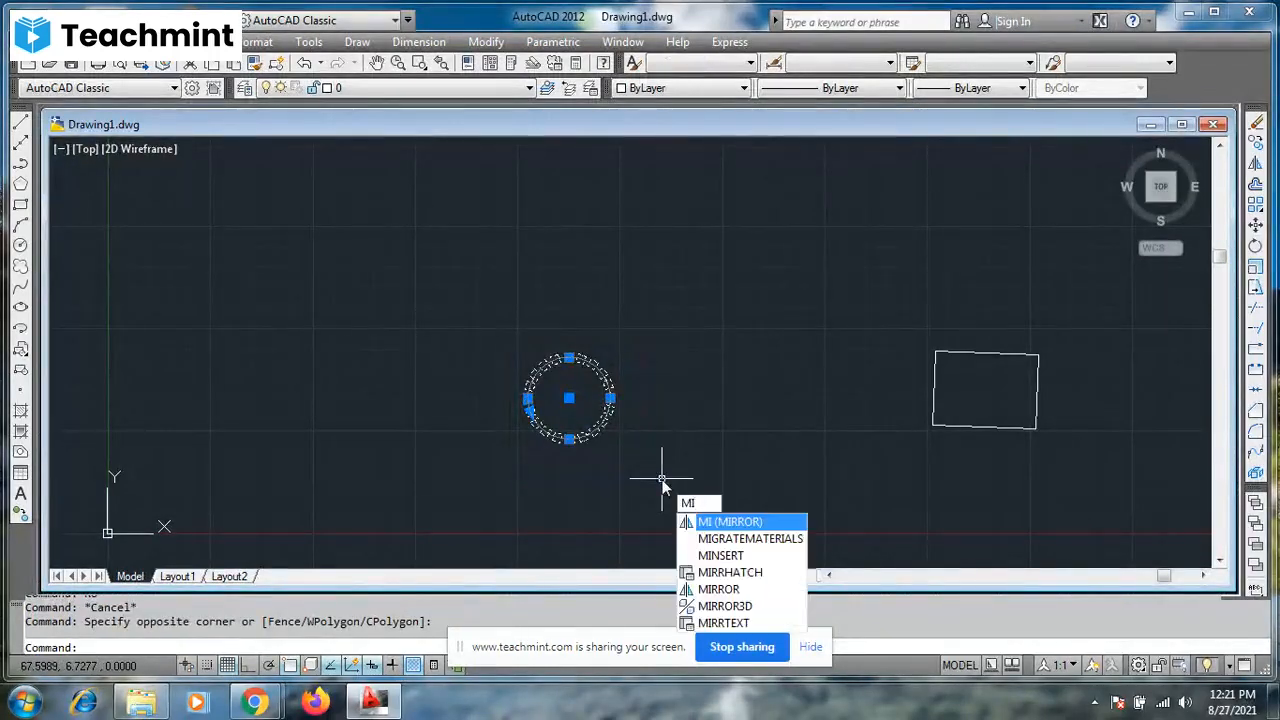
key(Return)
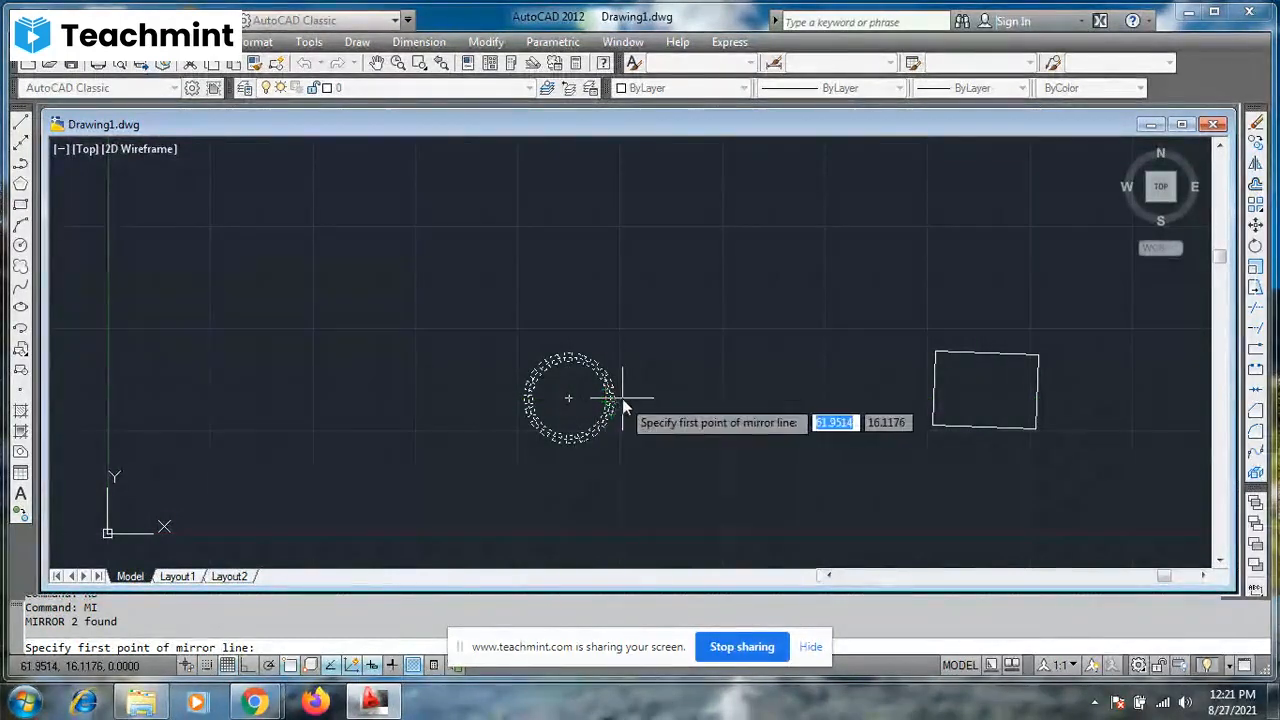
scroll(621, 405, up, 5)
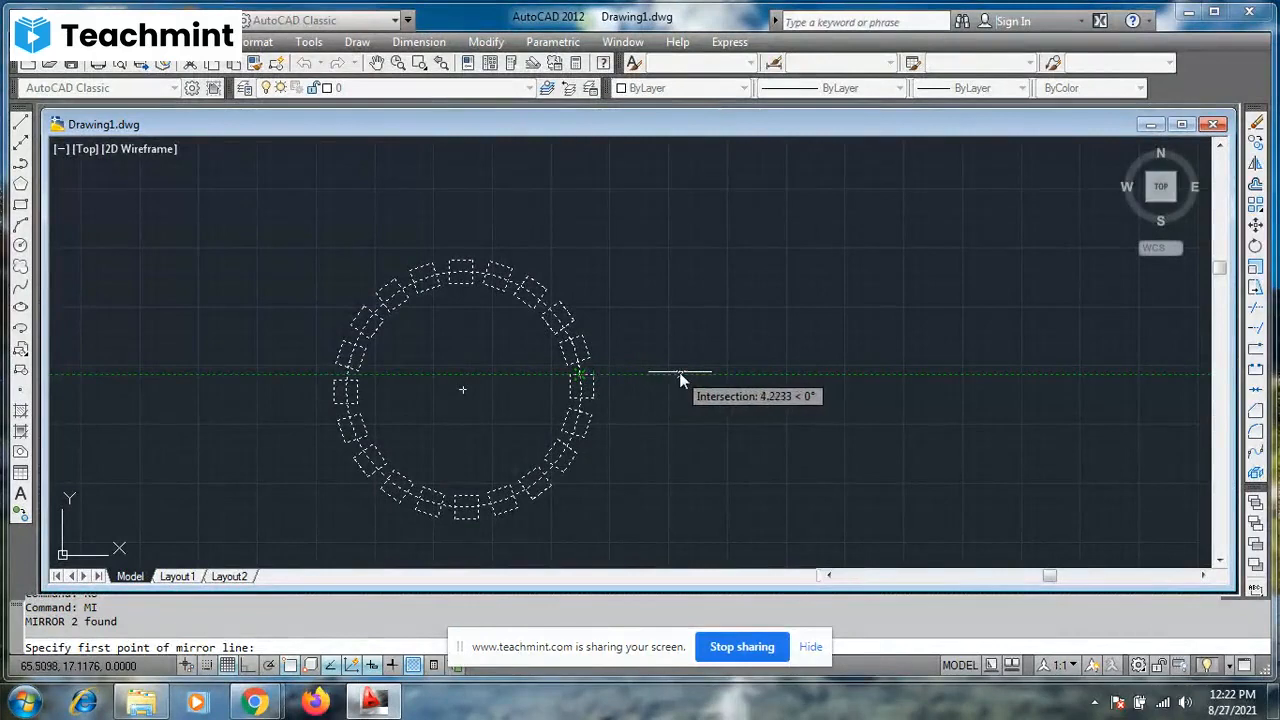
text(5)
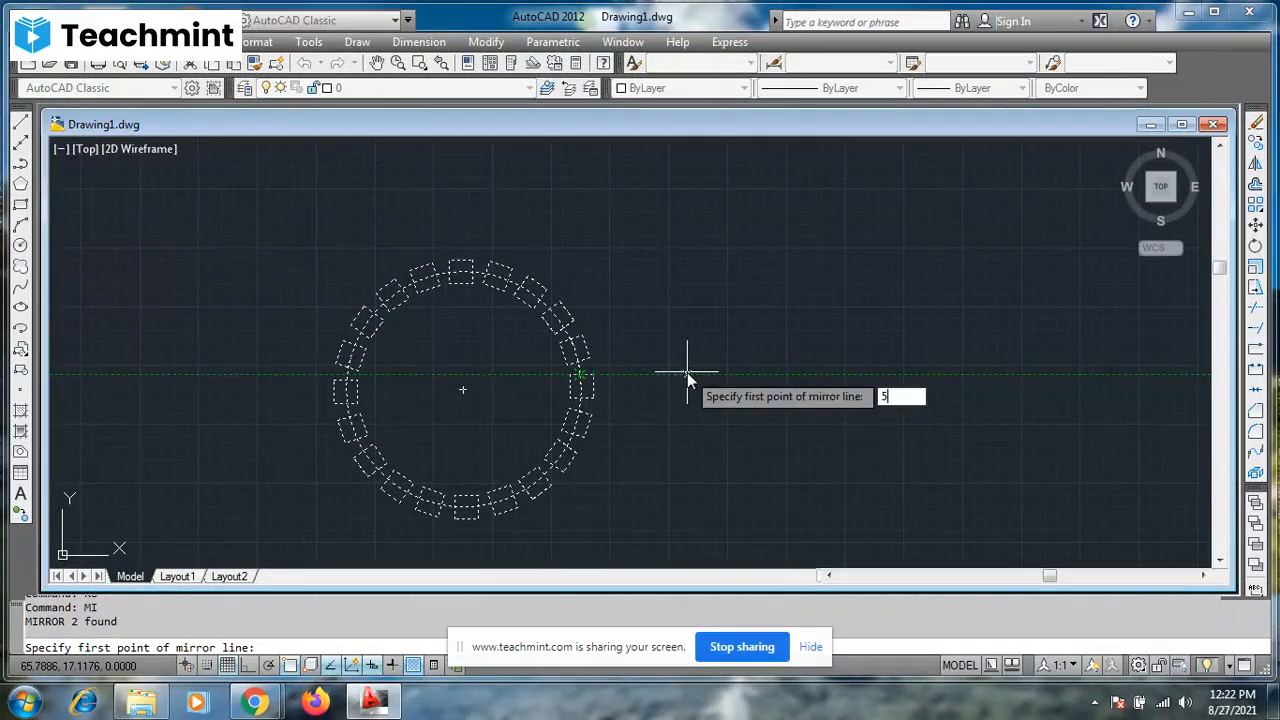
key(Return)
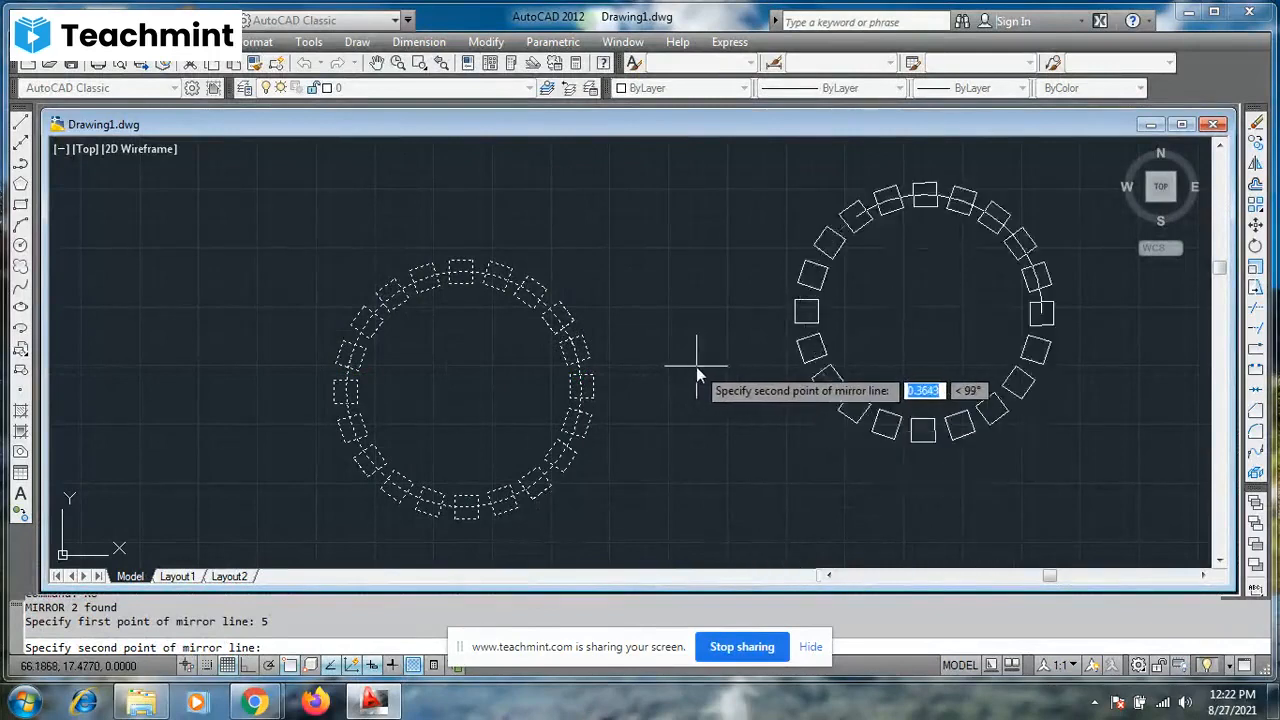
click(248, 665)
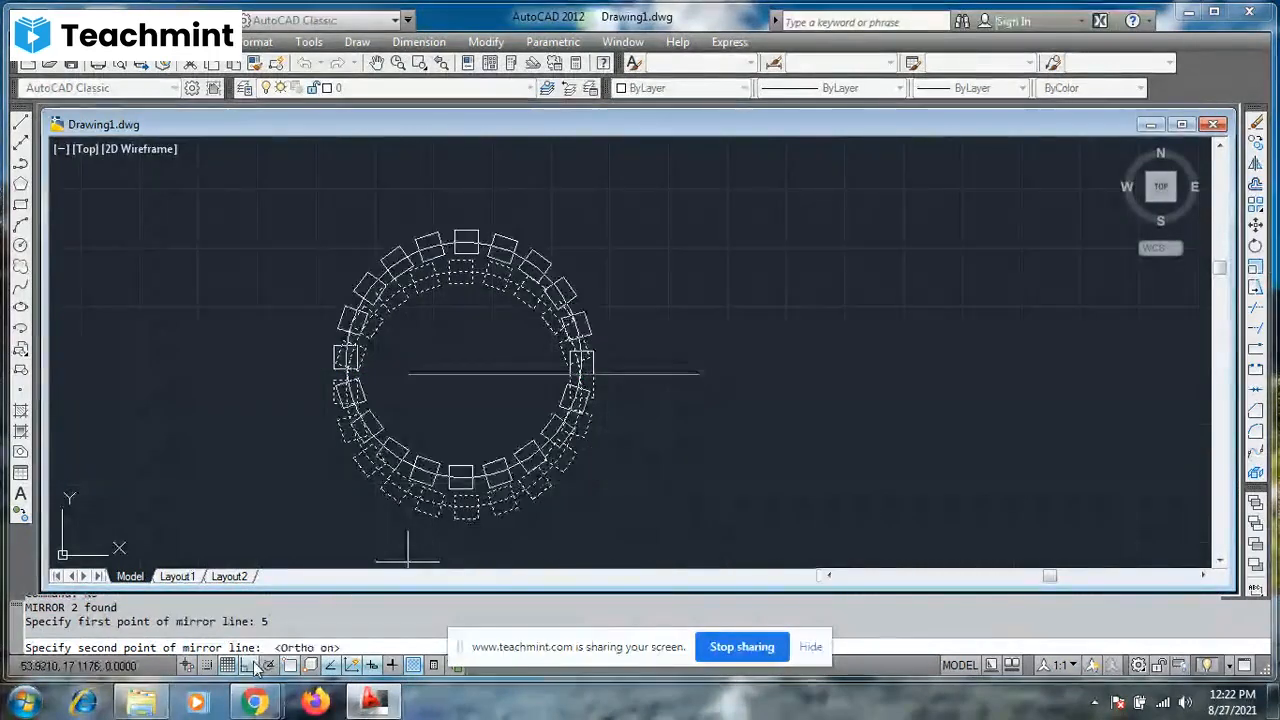
click(681, 401)
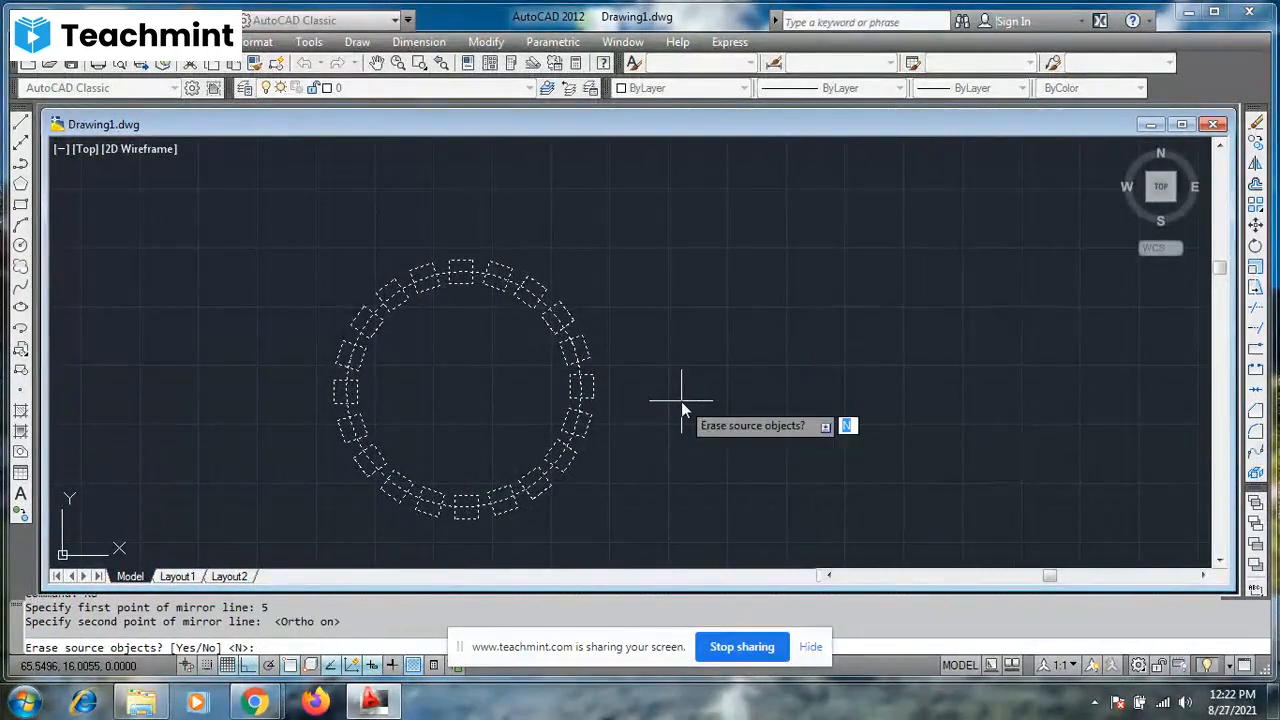
text(n)
key(Return)
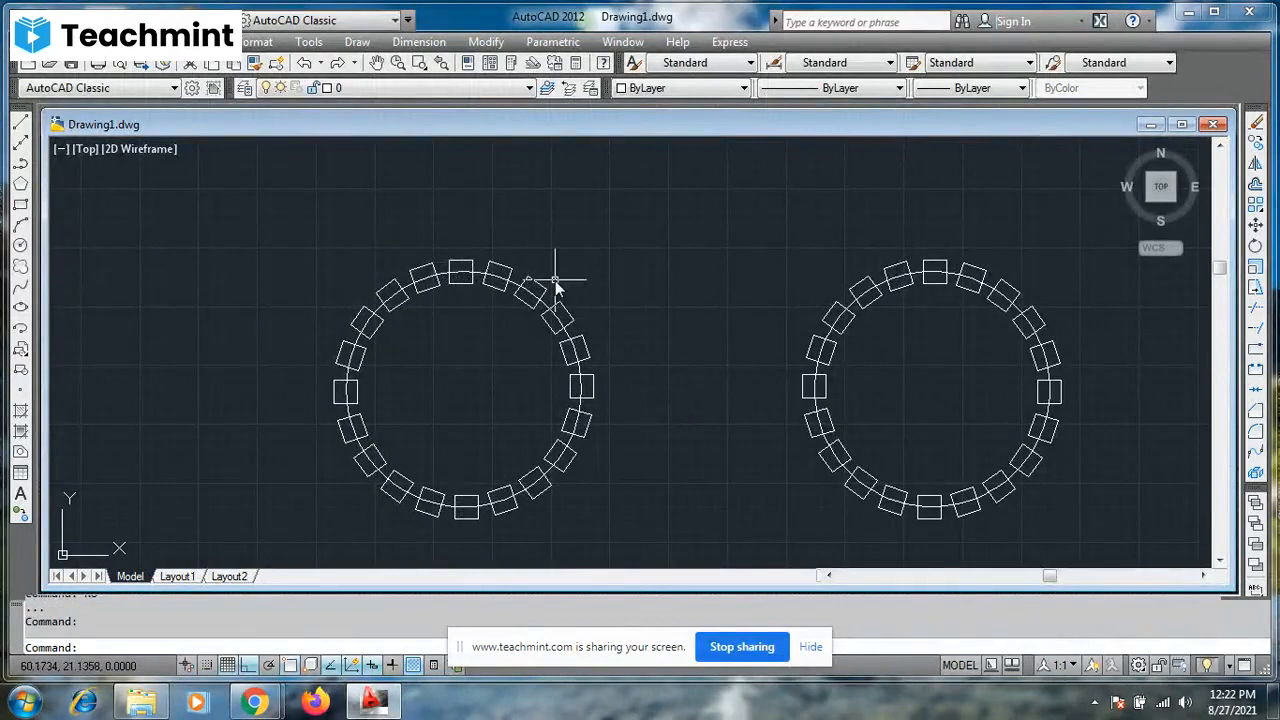
- Add a horizontal linear dimension across the gap between the facing edges of the two circles
click(420, 43)
click(424, 94)
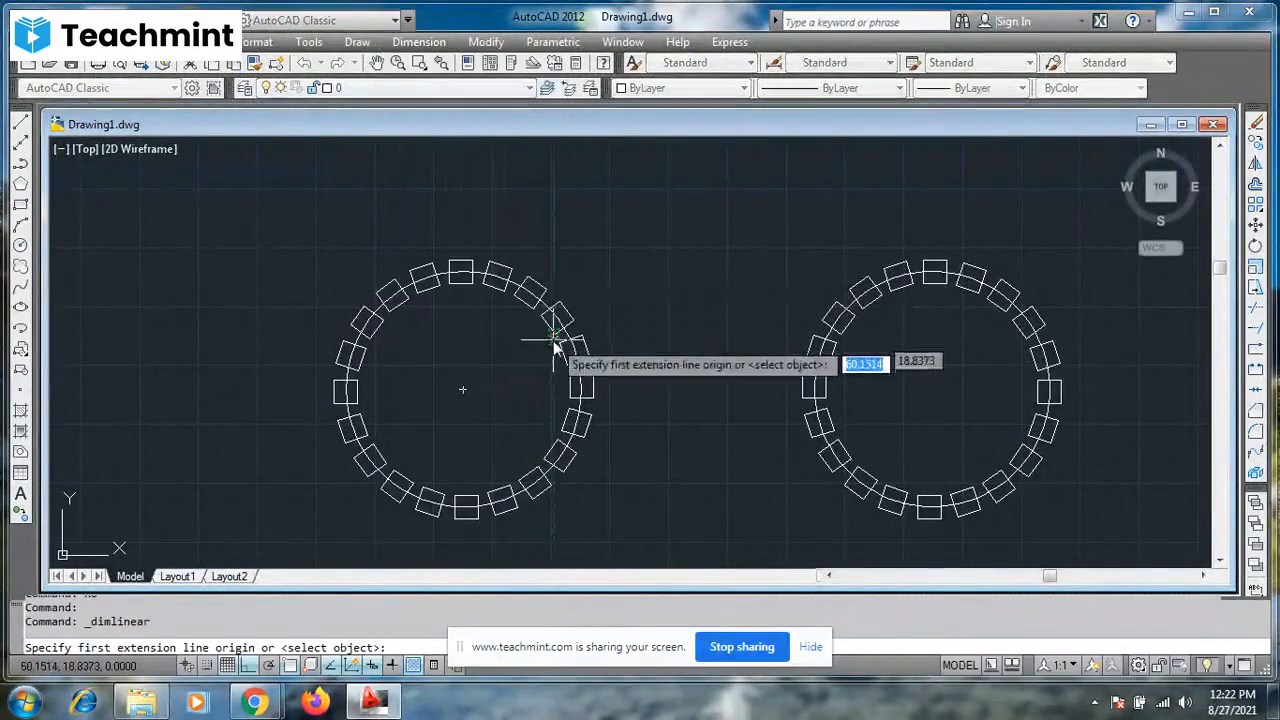
click(581, 383)
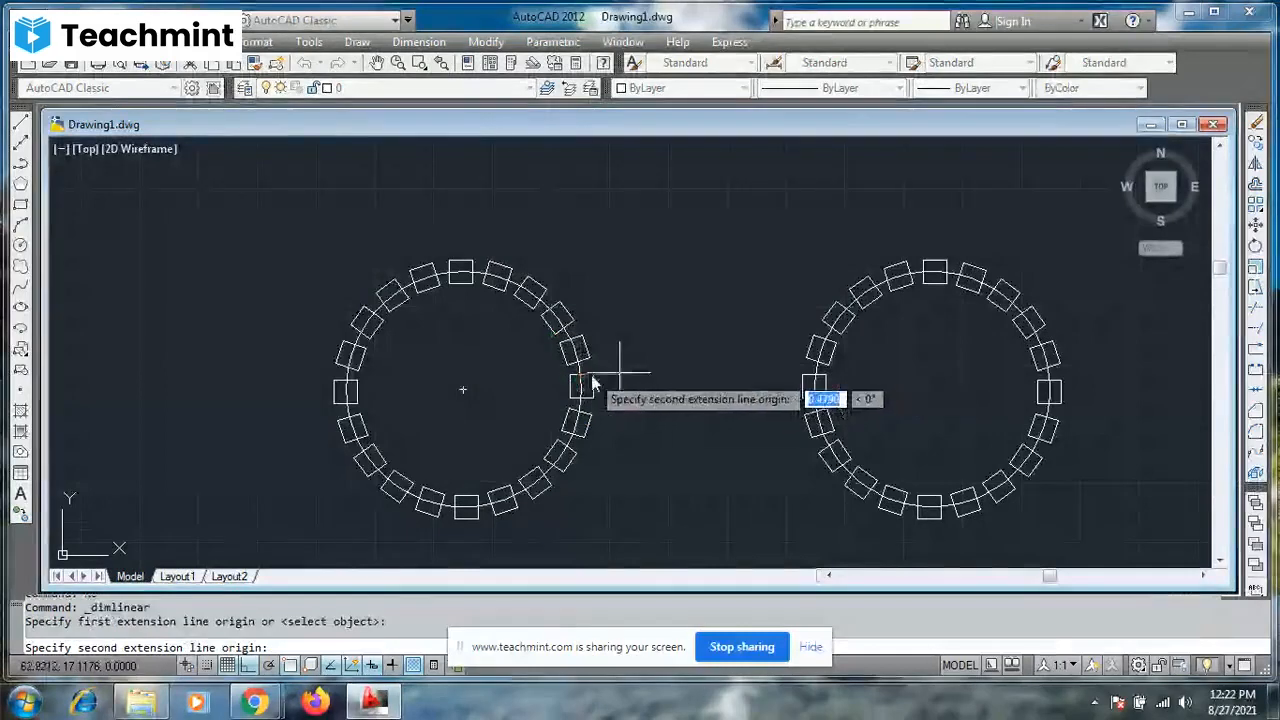
click(814, 384)
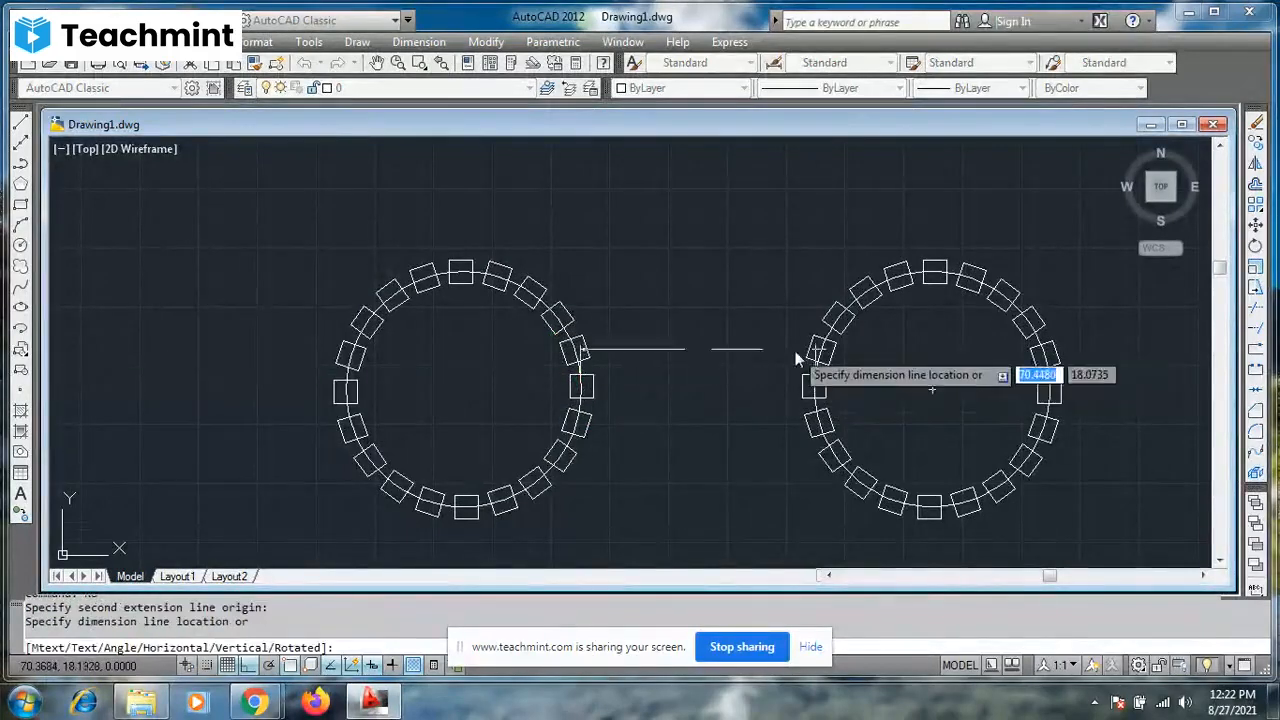
click(791, 336)
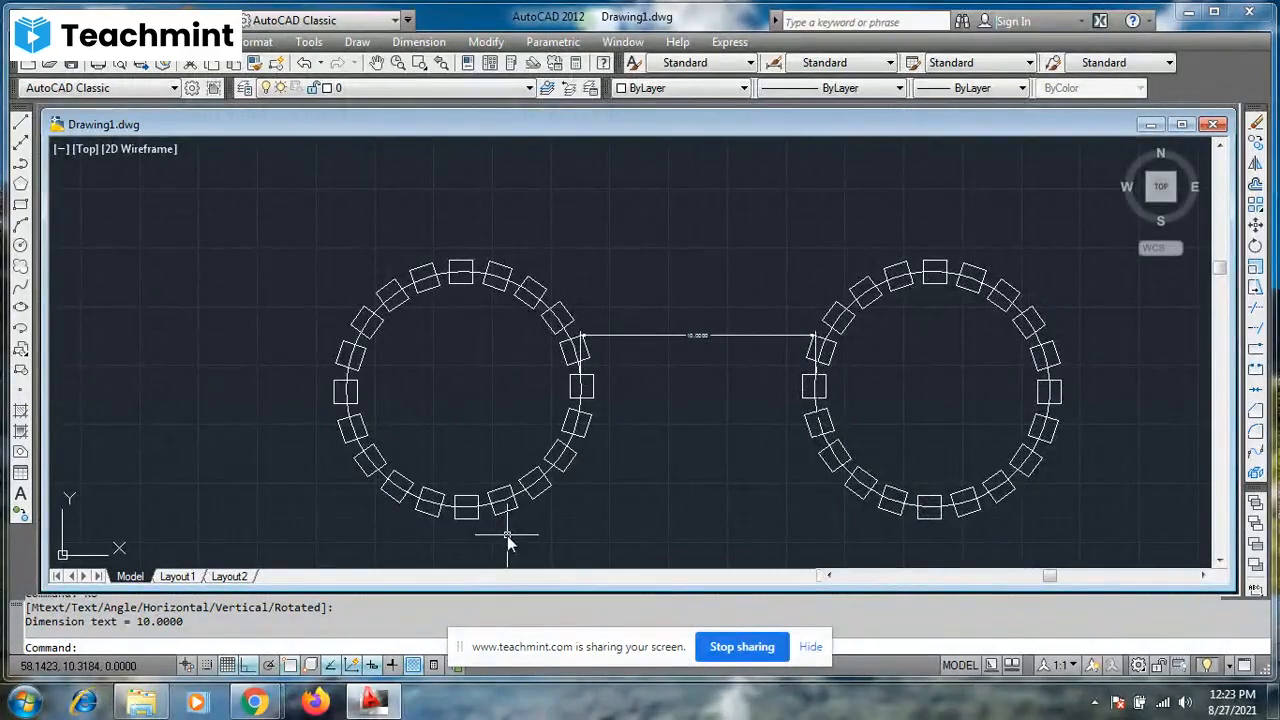
- Switch to the Teachmint class window in Chrome to check on the session, and return to AutoCAD
mouse_move(257, 692)
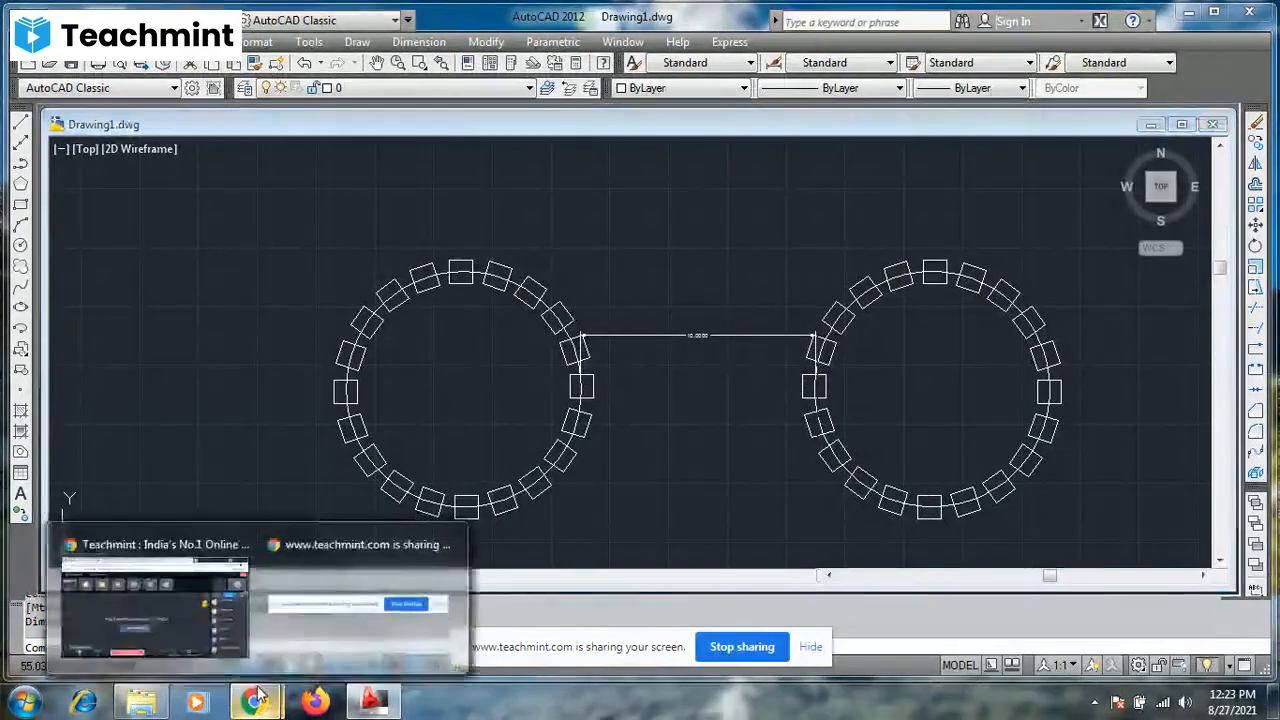
click(166, 615)
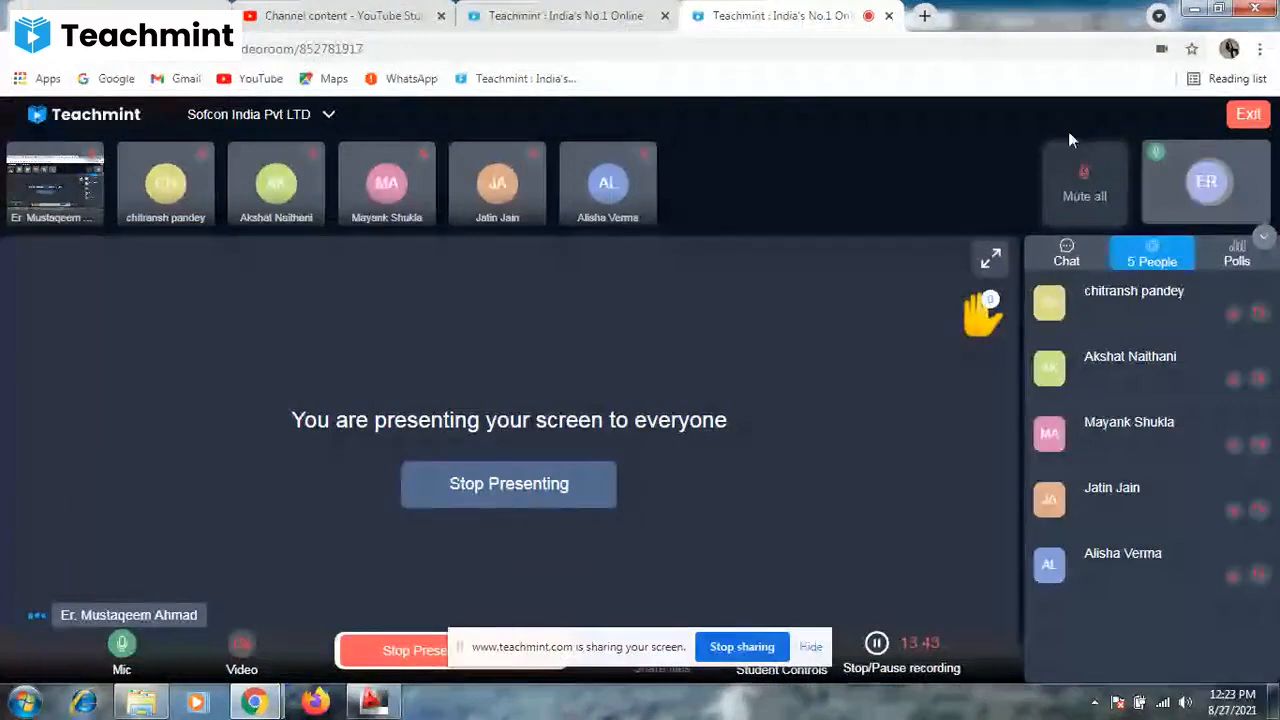
click(1193, 9)
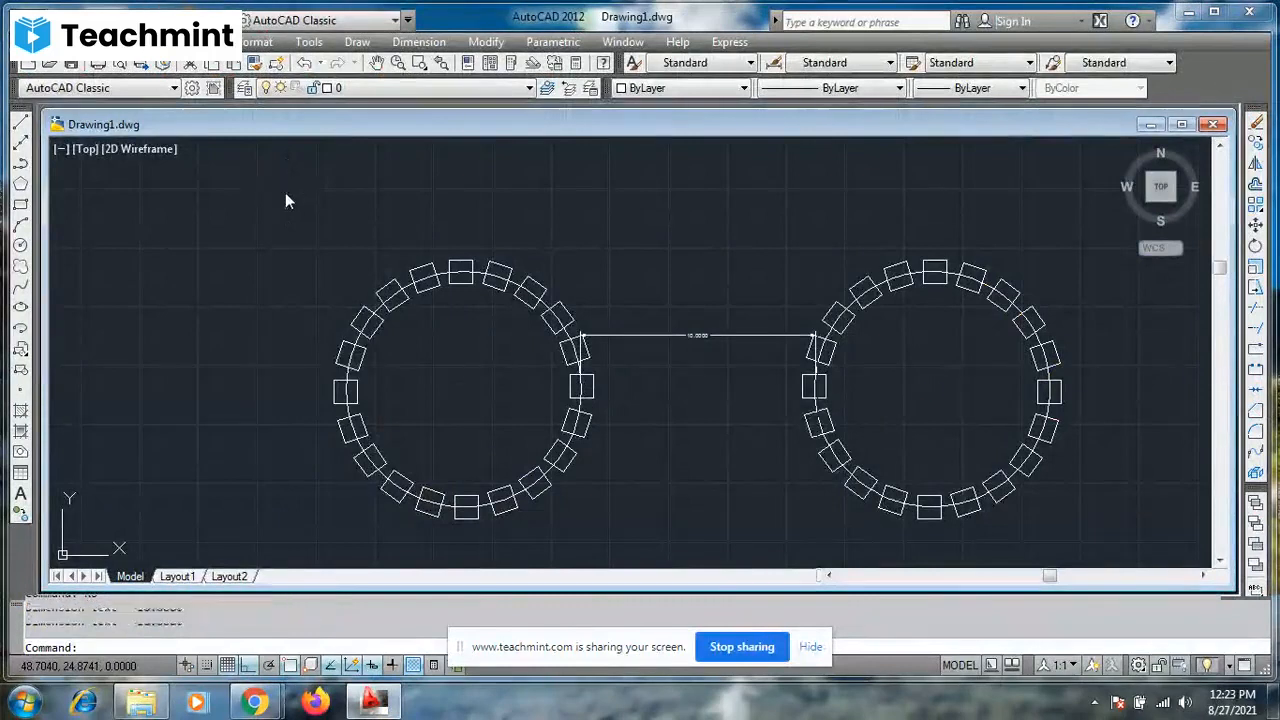
- Erase all objects in the drawing
key(ctrl+a)
text(e)
key(Return)
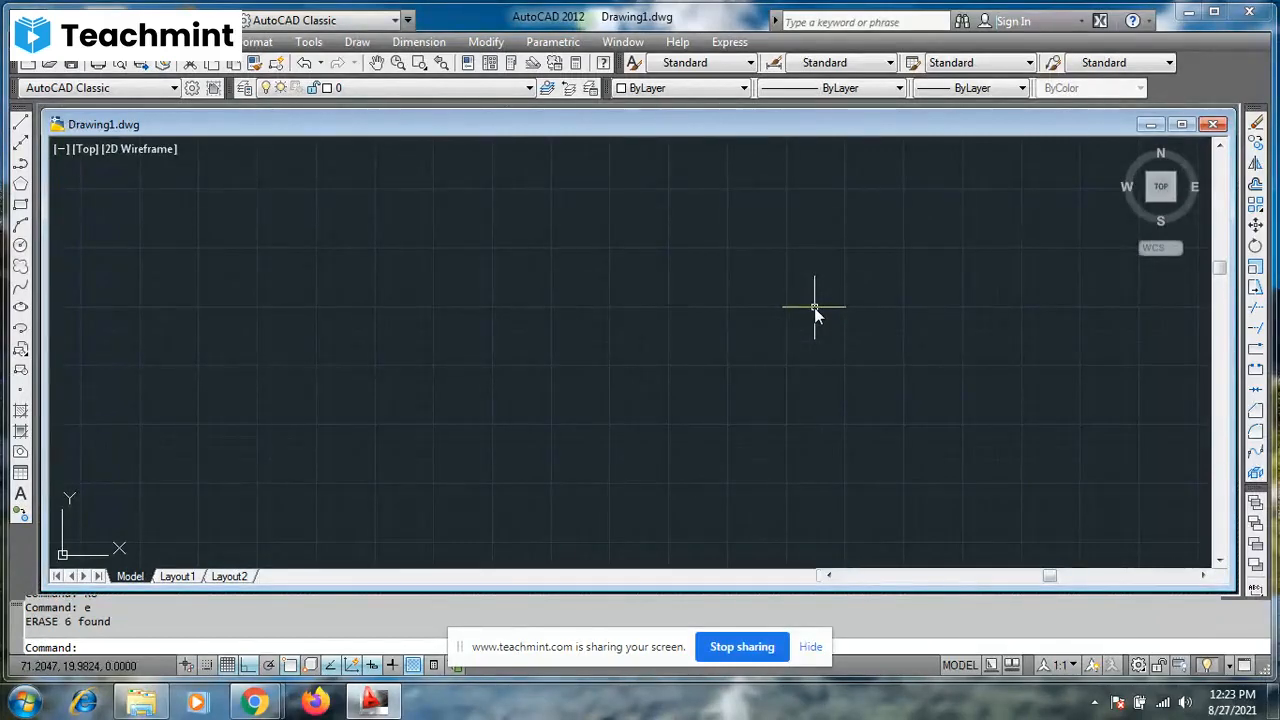
- Draw a circle of radius 2 in the empty drawing area
text(c)
key(Return)
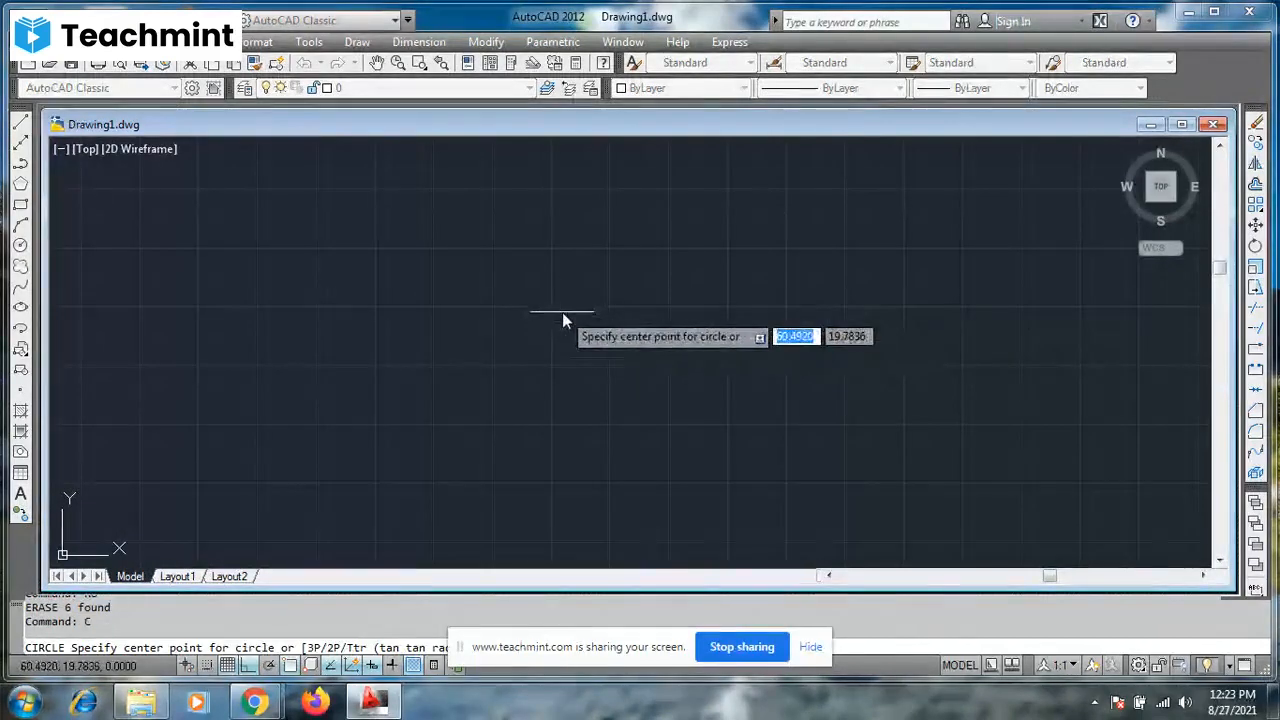
click(552, 339)
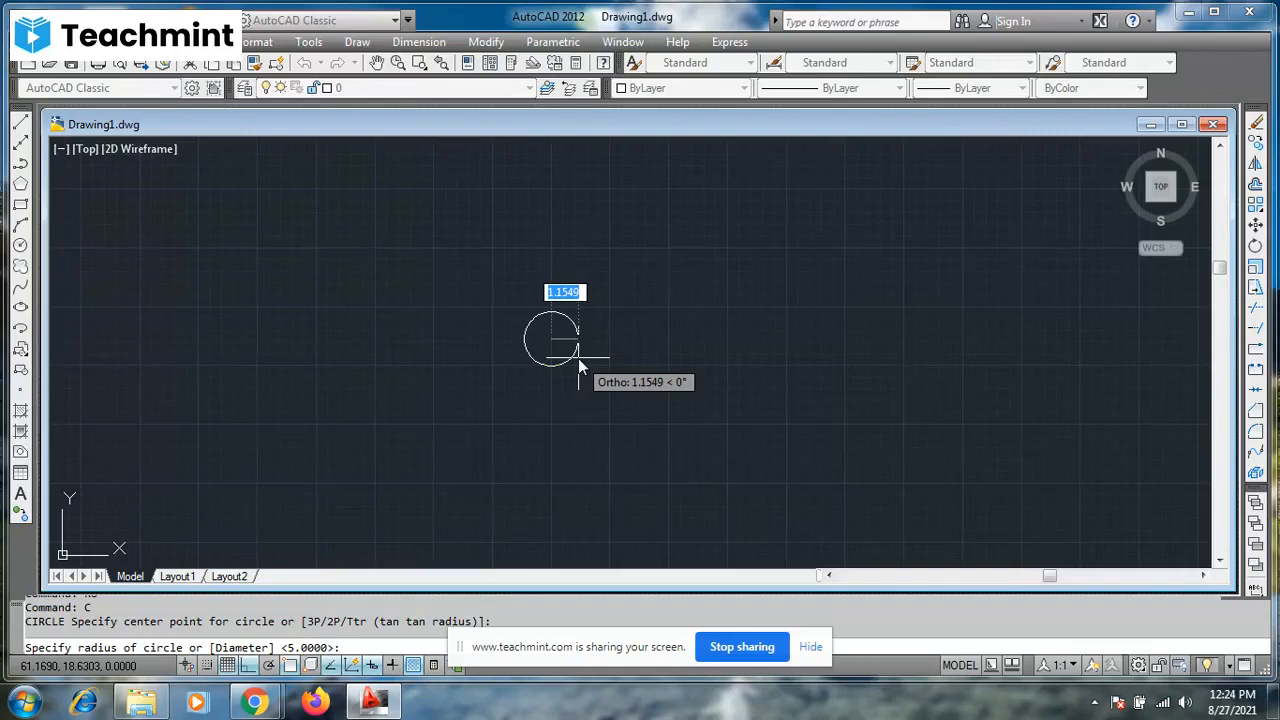
text(2)
key(Return)
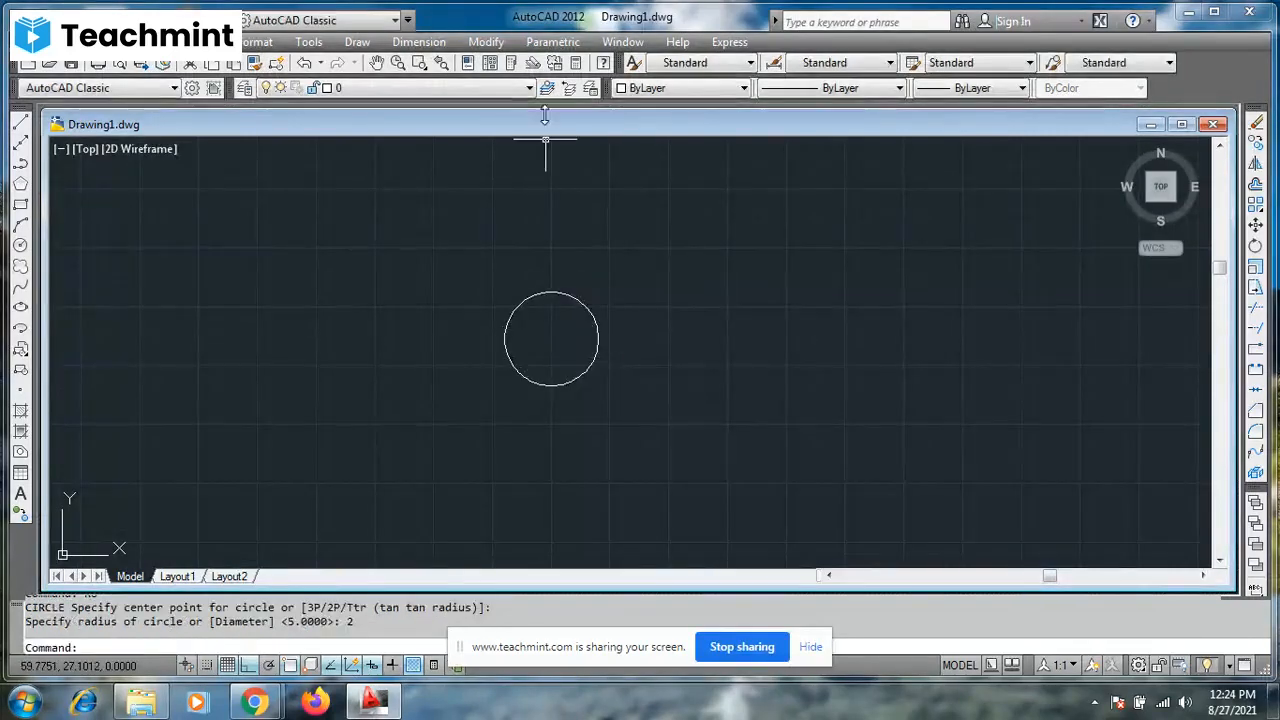
- Add a radius dimension to the circle, placing its text just outside the upper-right edge
click(446, 46)
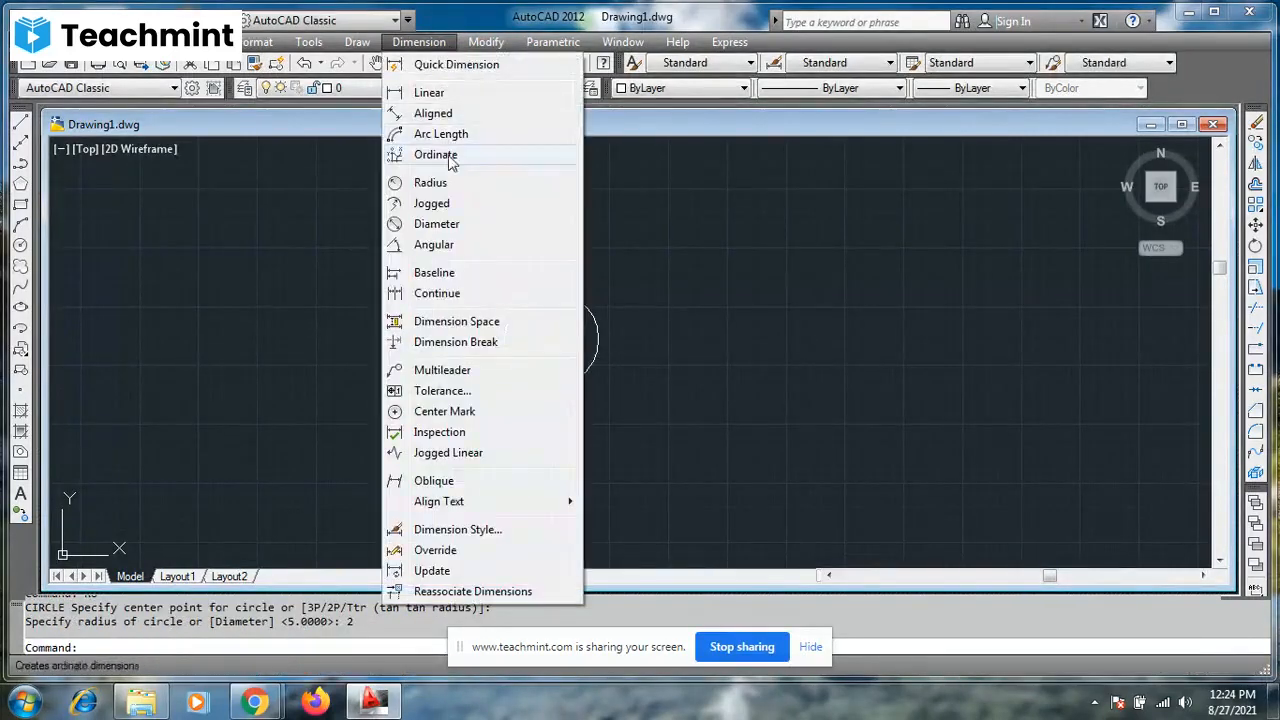
click(445, 182)
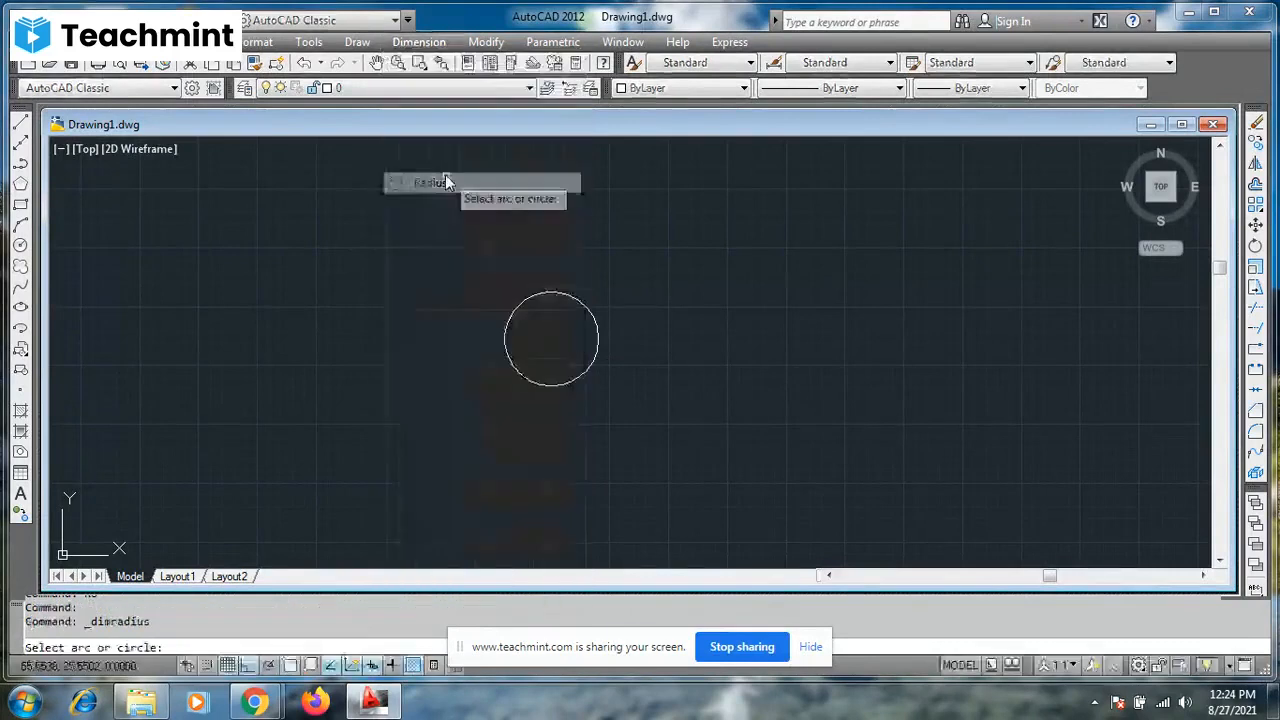
click(579, 300)
click(592, 302)
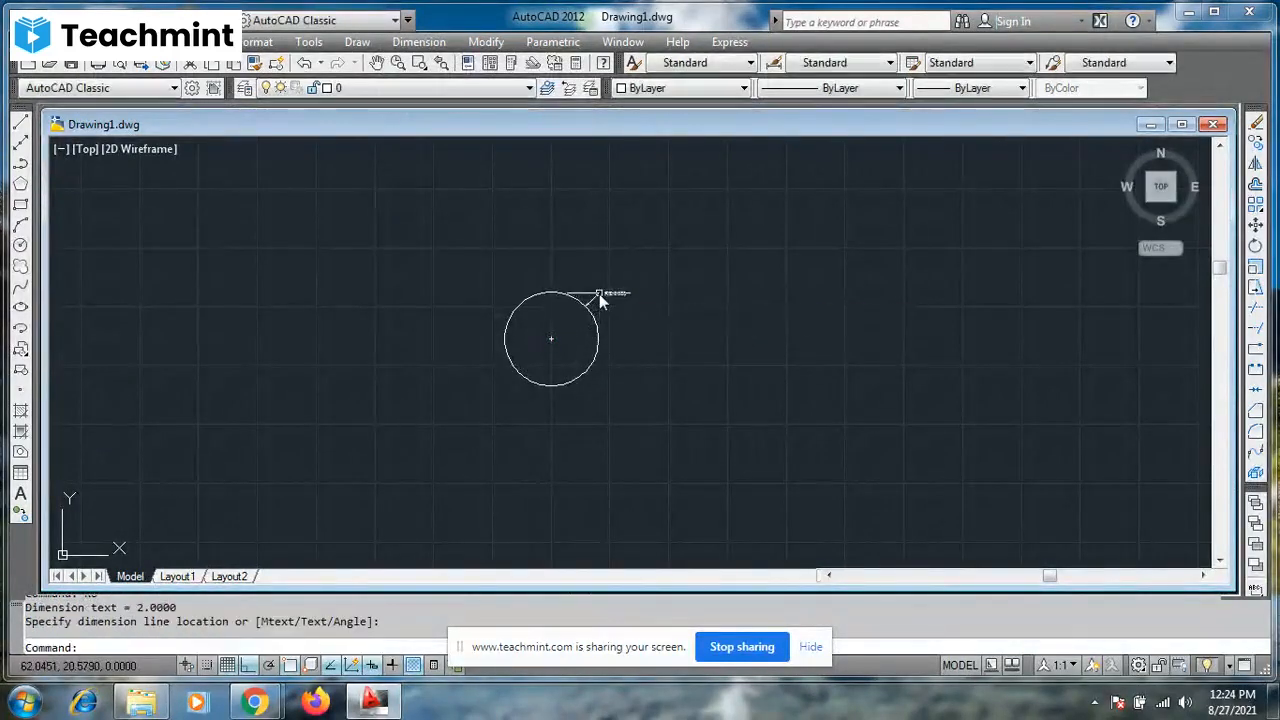
scroll(623, 271, up, 3)
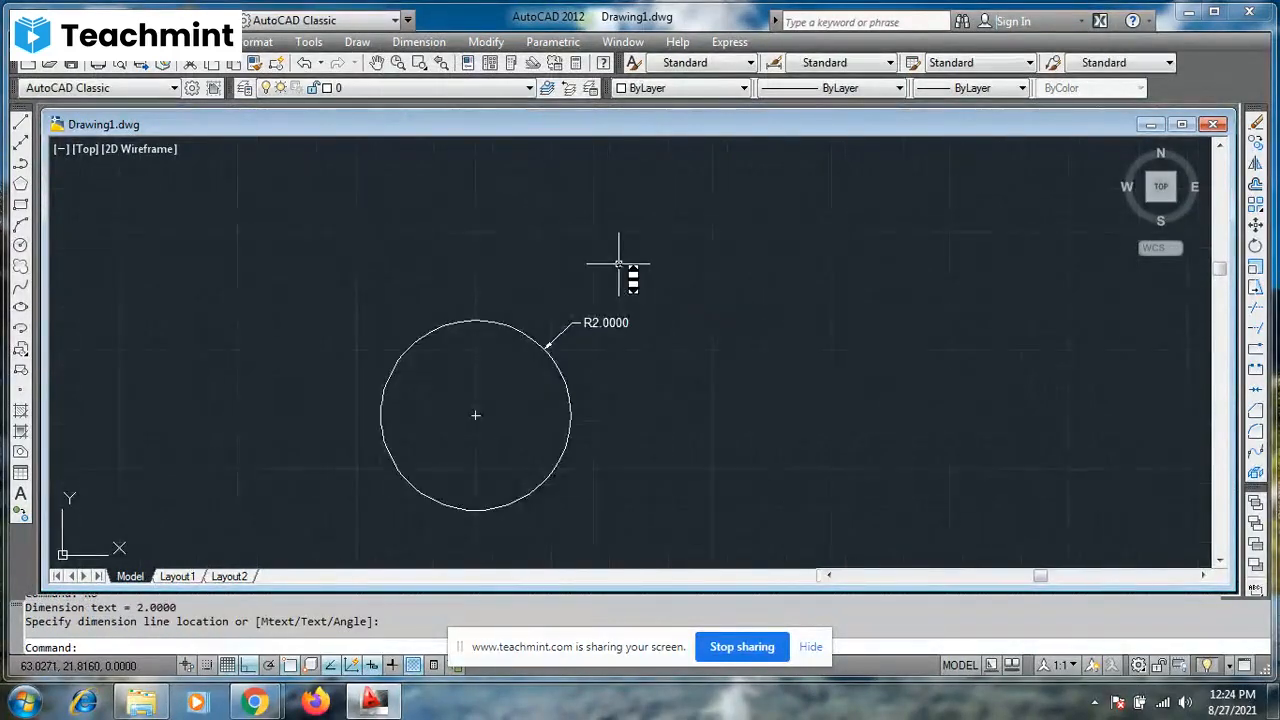
scroll(620, 270, down, 2)
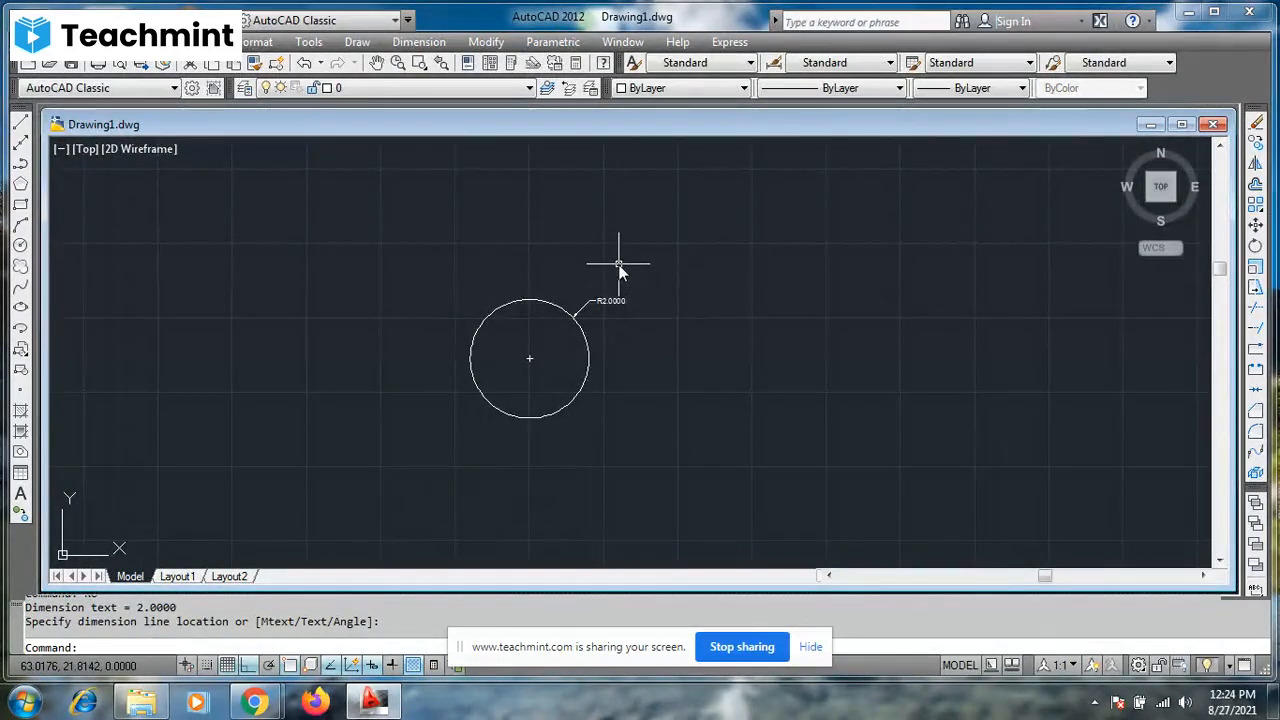
key(Escape)
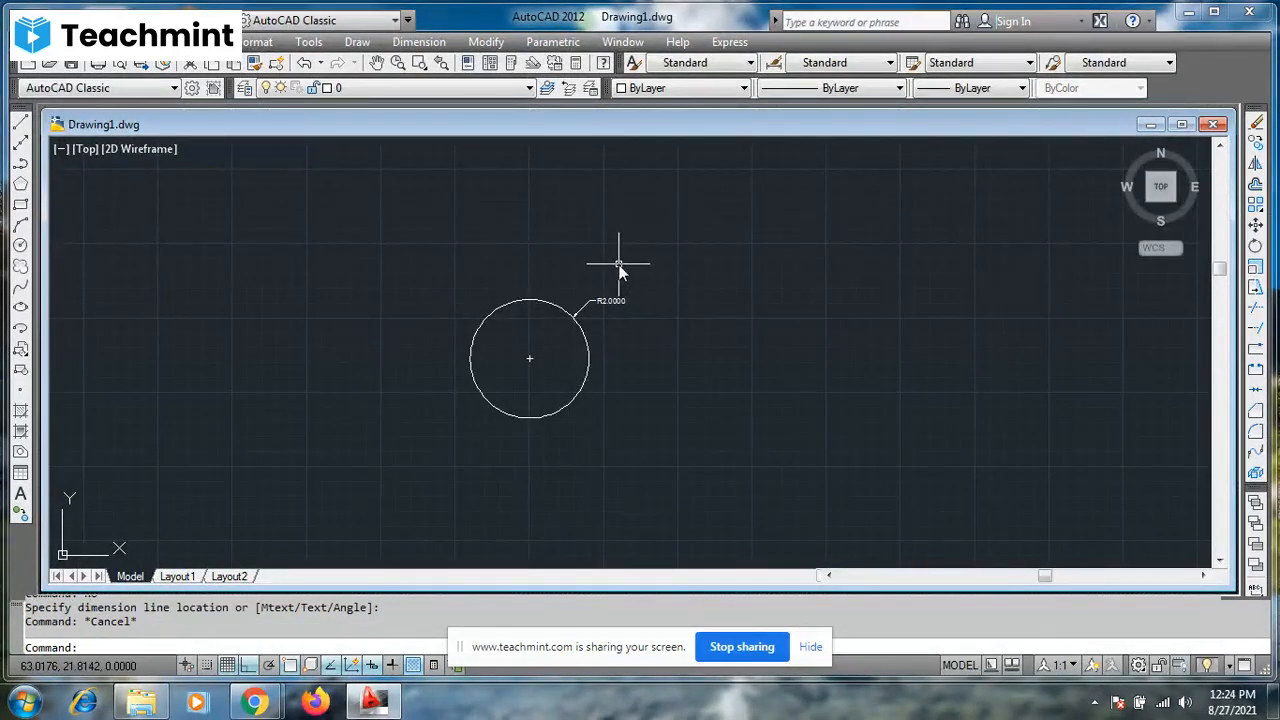
scroll(620, 265, up, 3)
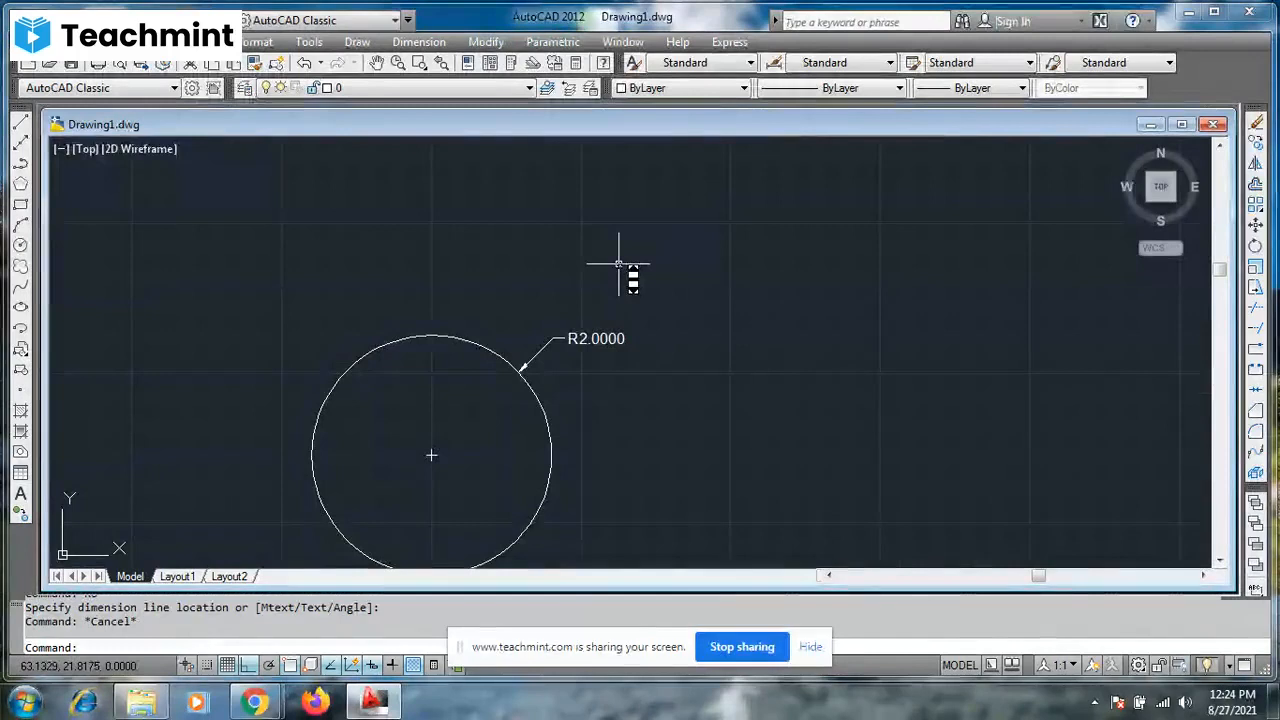
scroll(620, 265, down, 2)
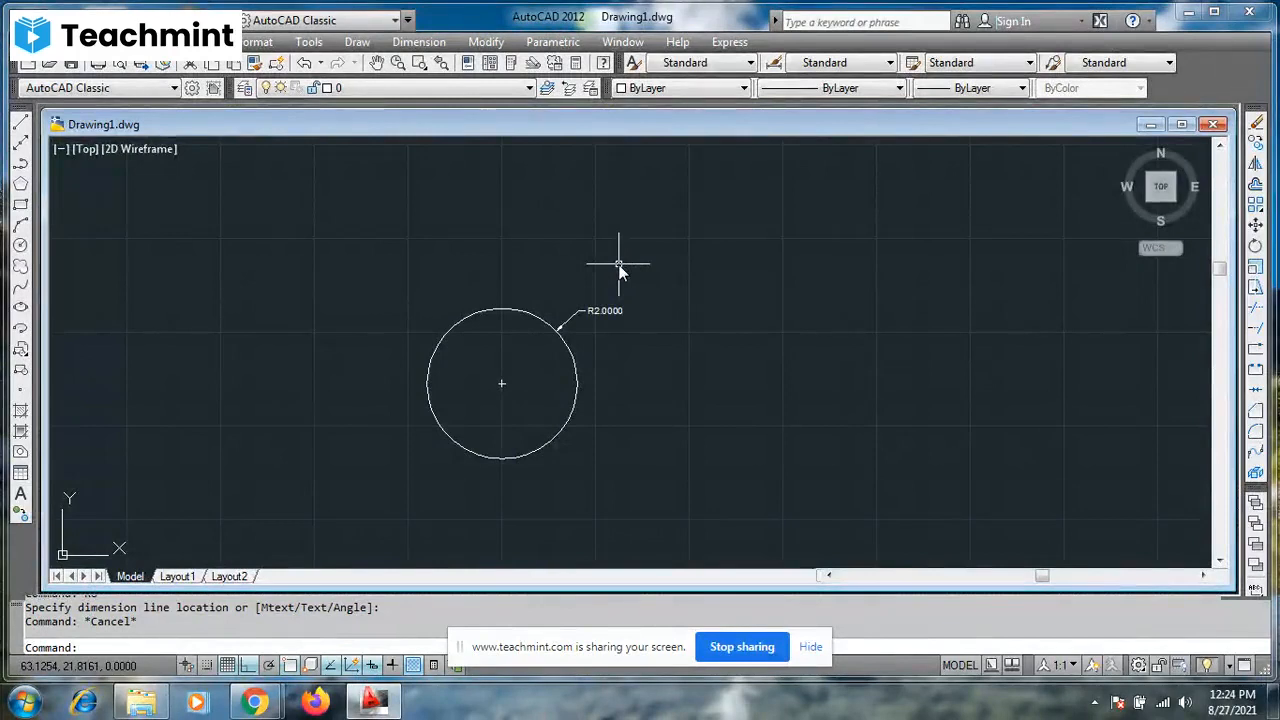
- Scale the circle about its centre by a factor of 2
click(521, 310)
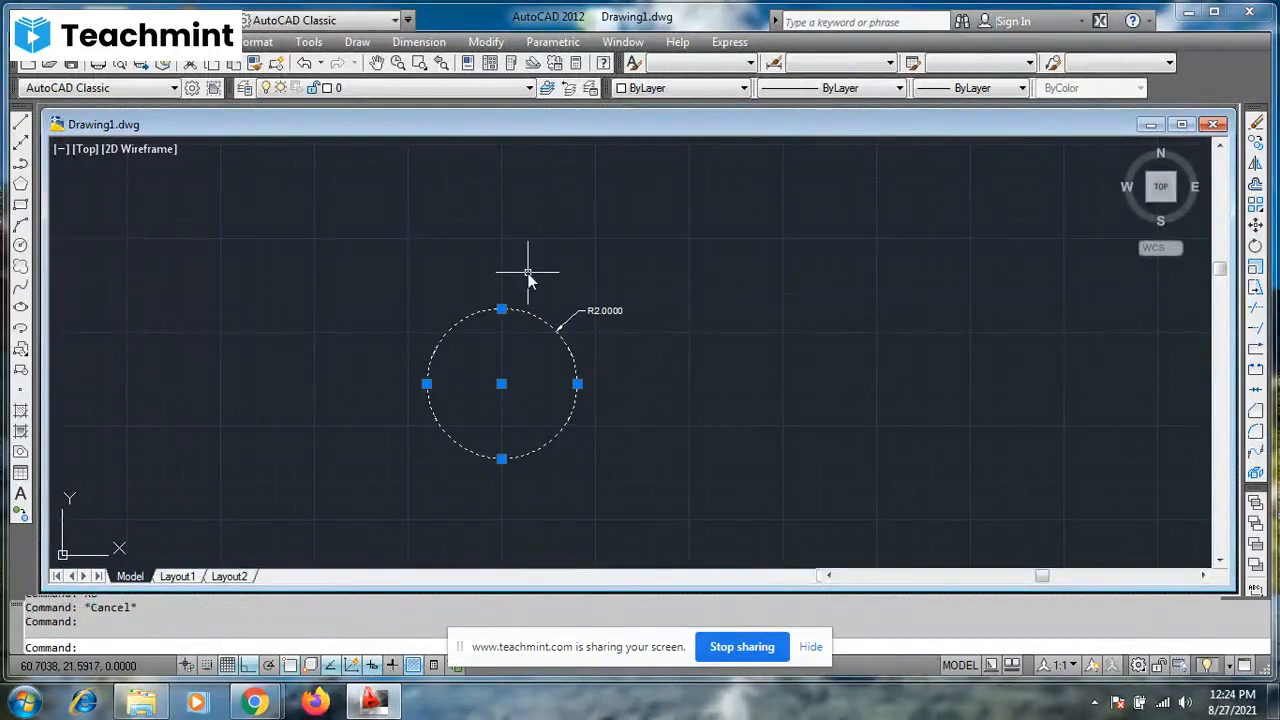
text(sc)
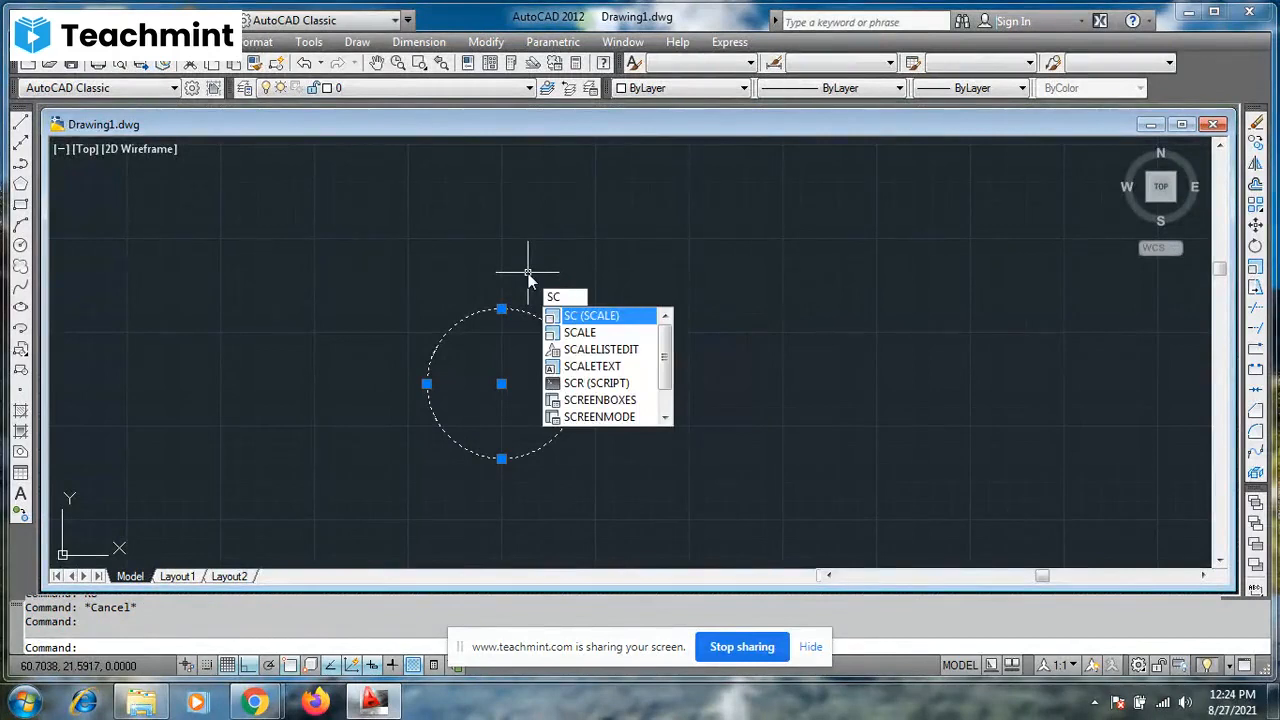
key(Return)
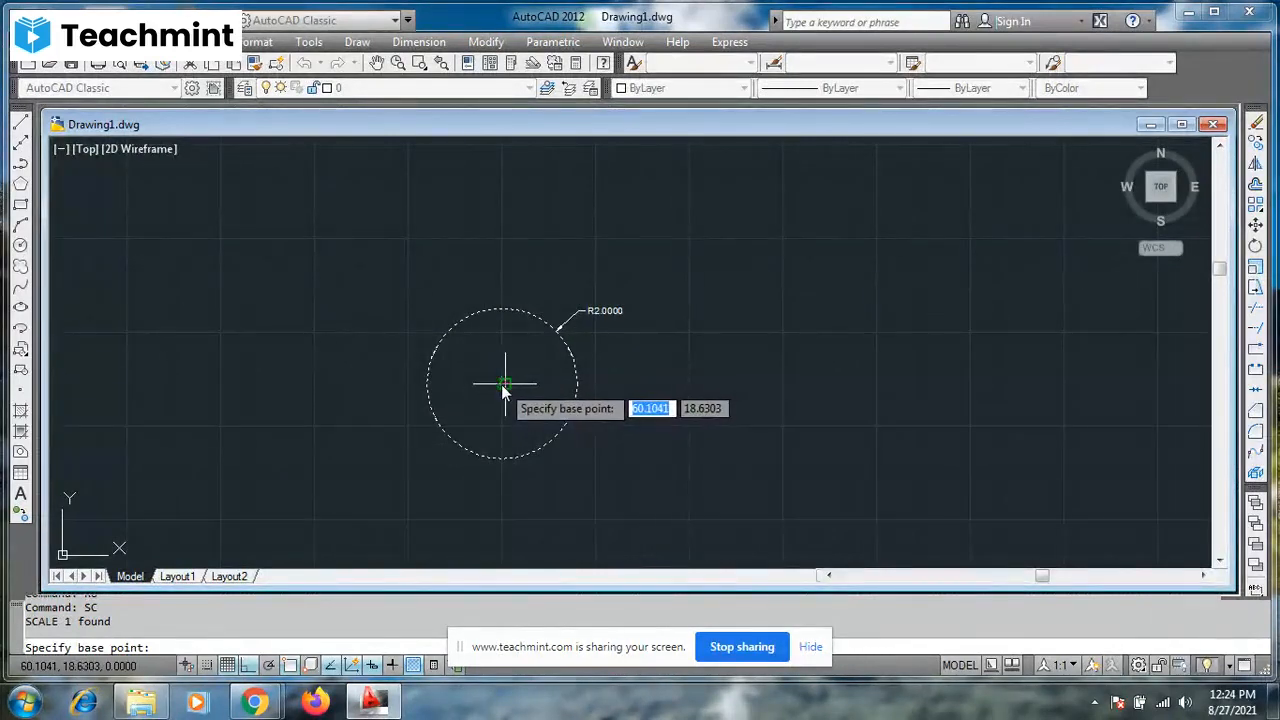
scroll(500, 390, up, 3)
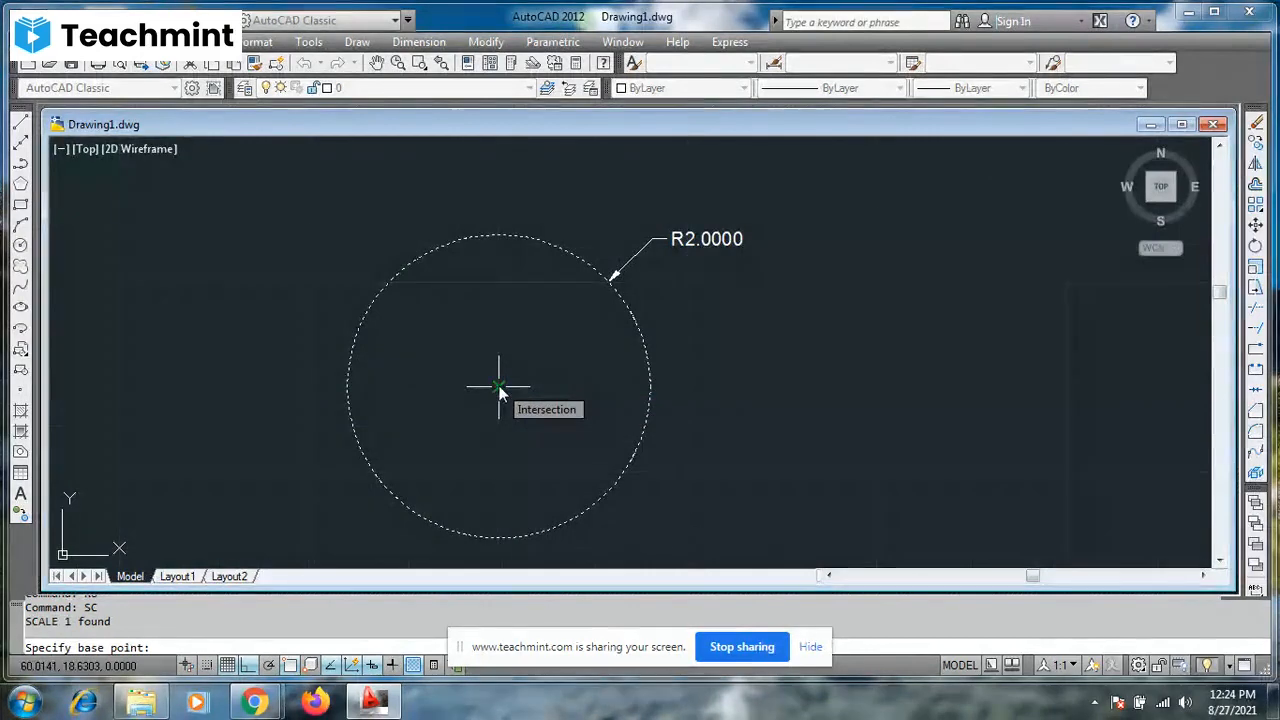
click(499, 387)
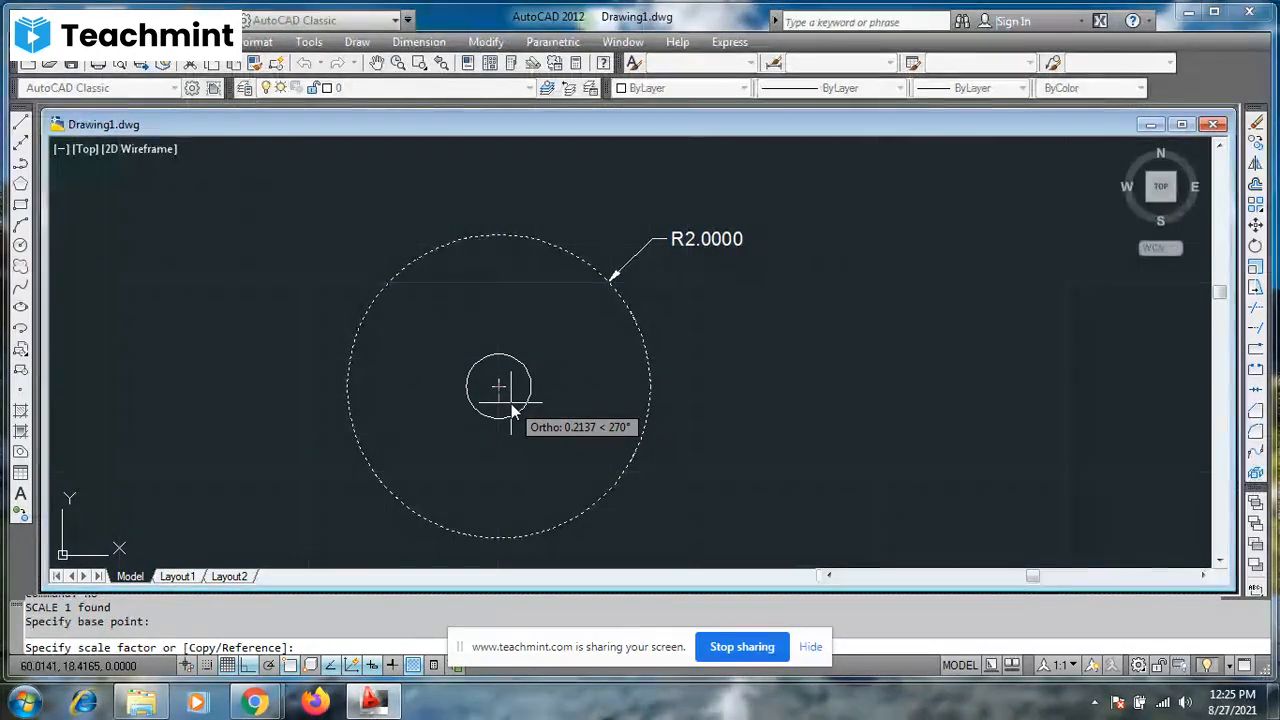
text(4)
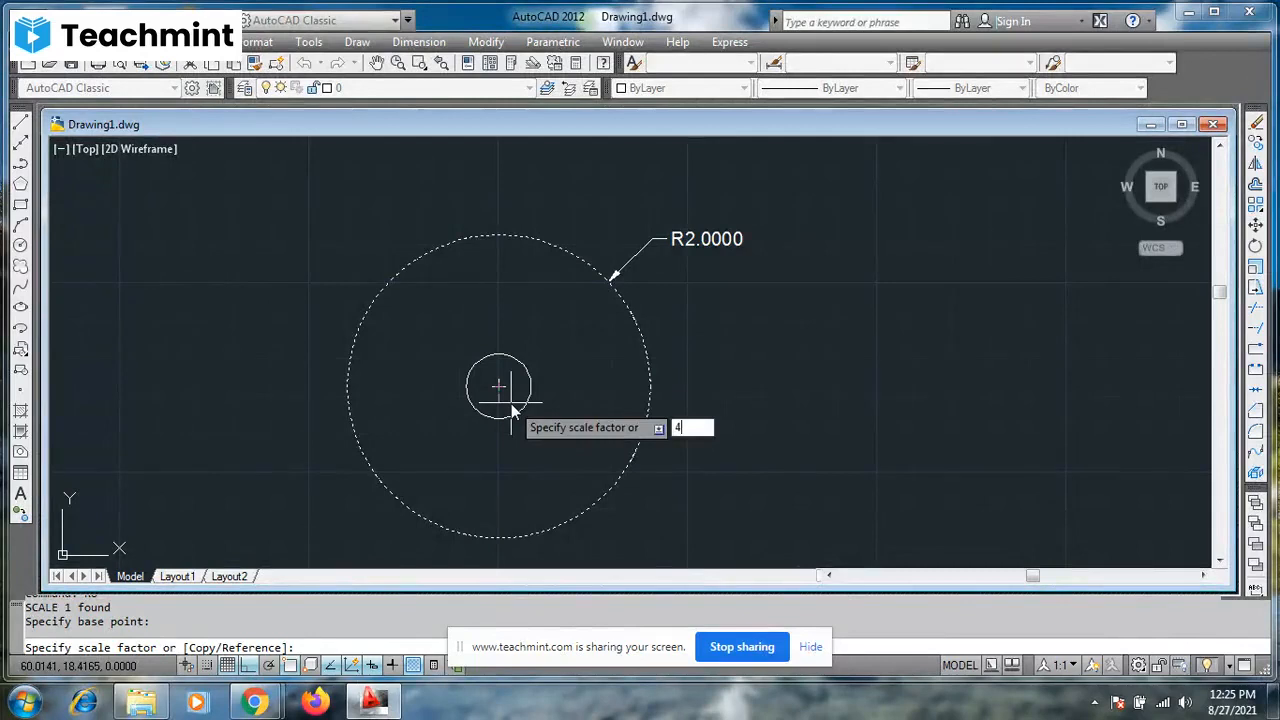
key(BackSpace)
text(2)
key(Return)
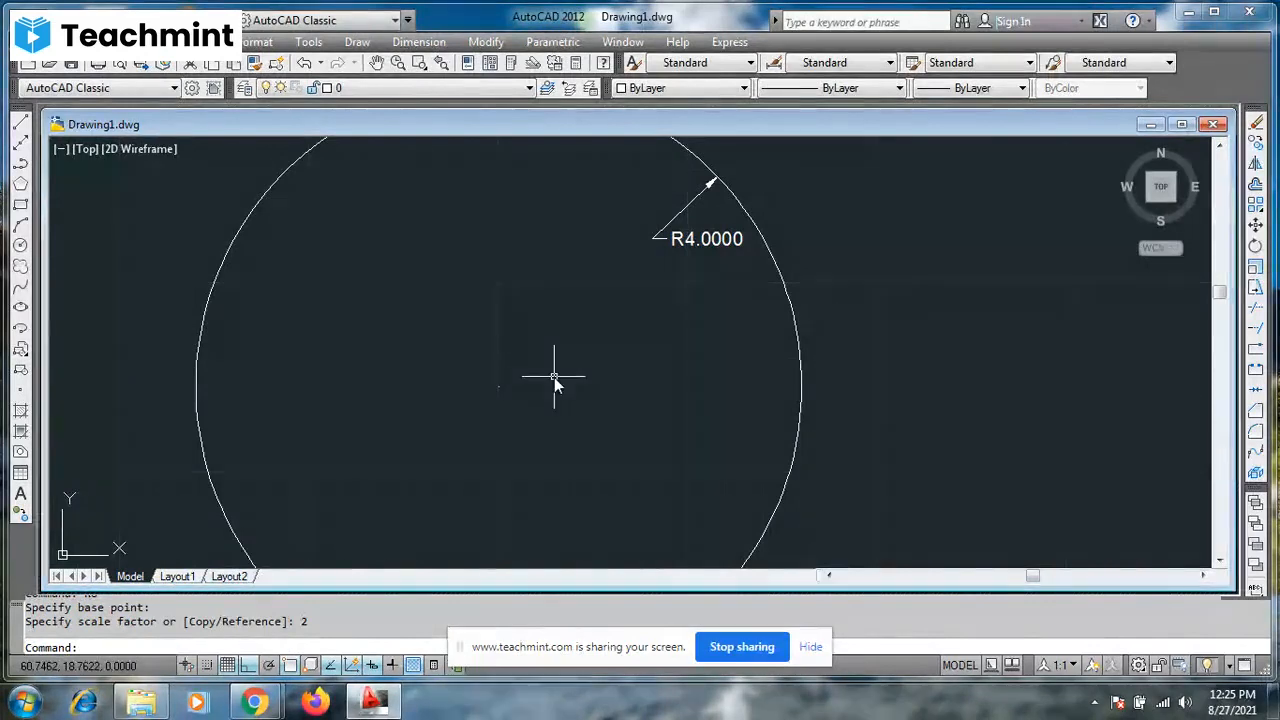
- Scale the circle about its centre by a factor of 0.5
scroll(554, 377, down, 3)
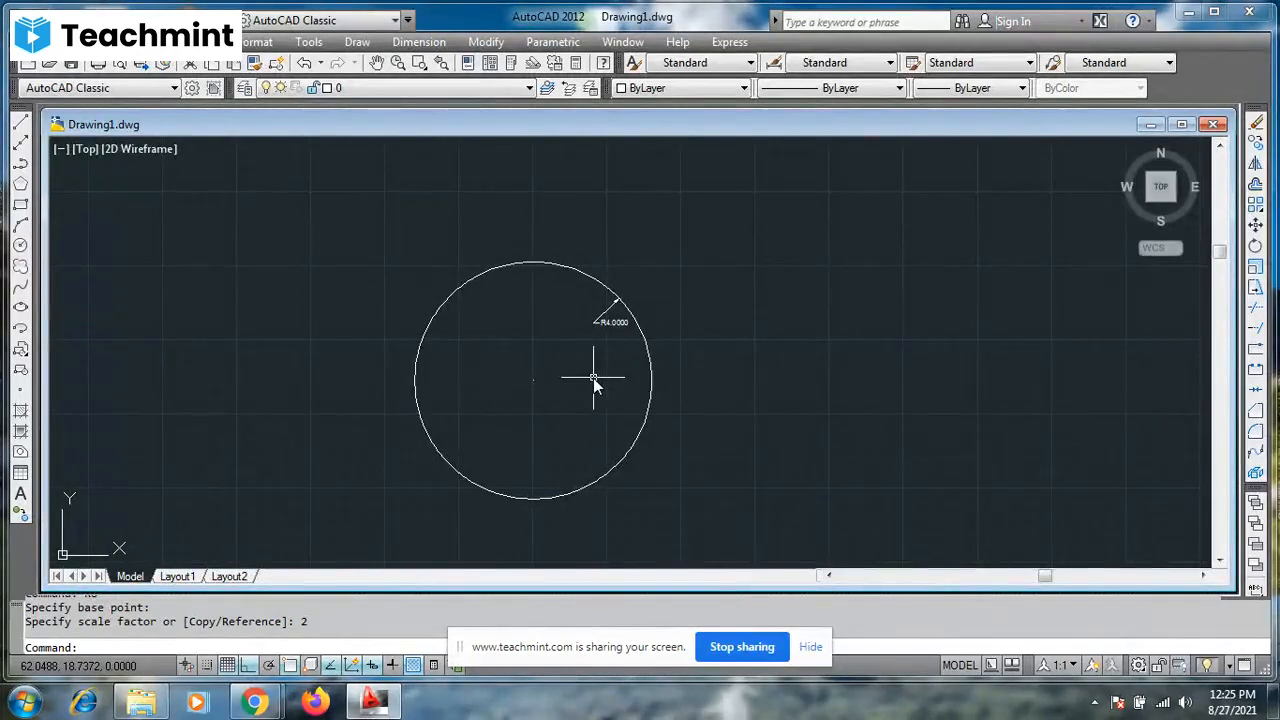
click(650, 382)
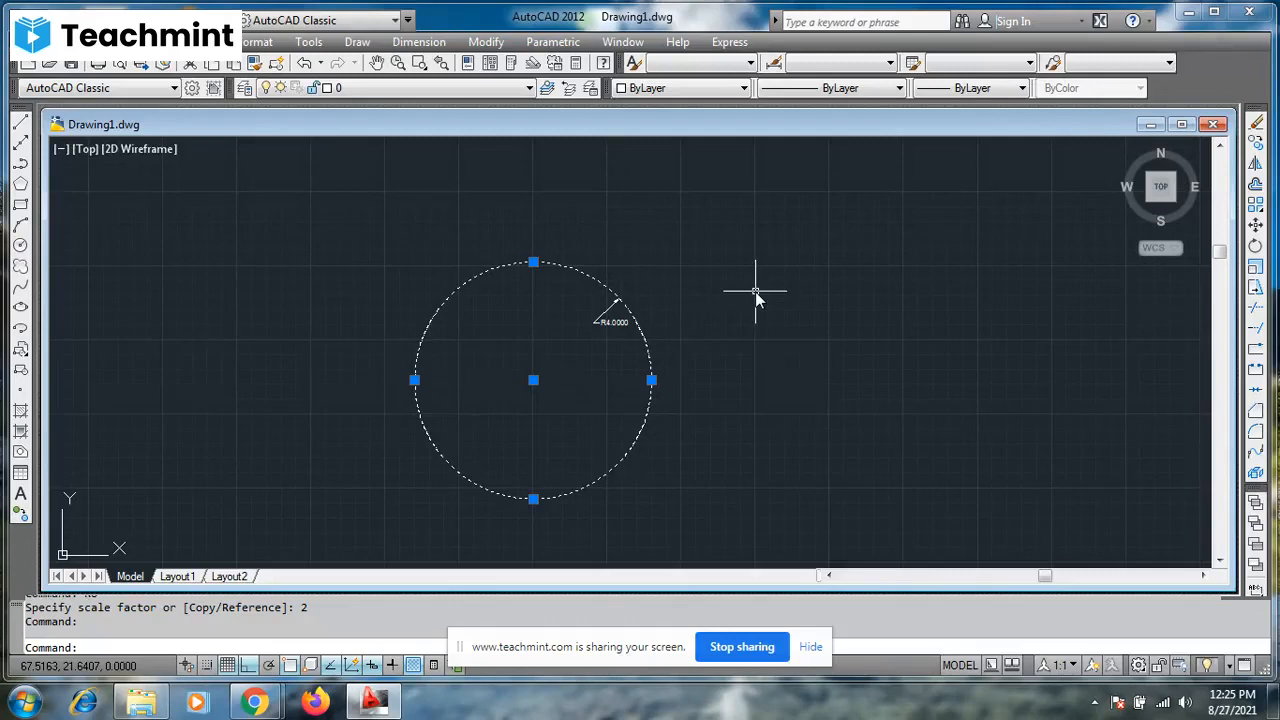
text(Sc)
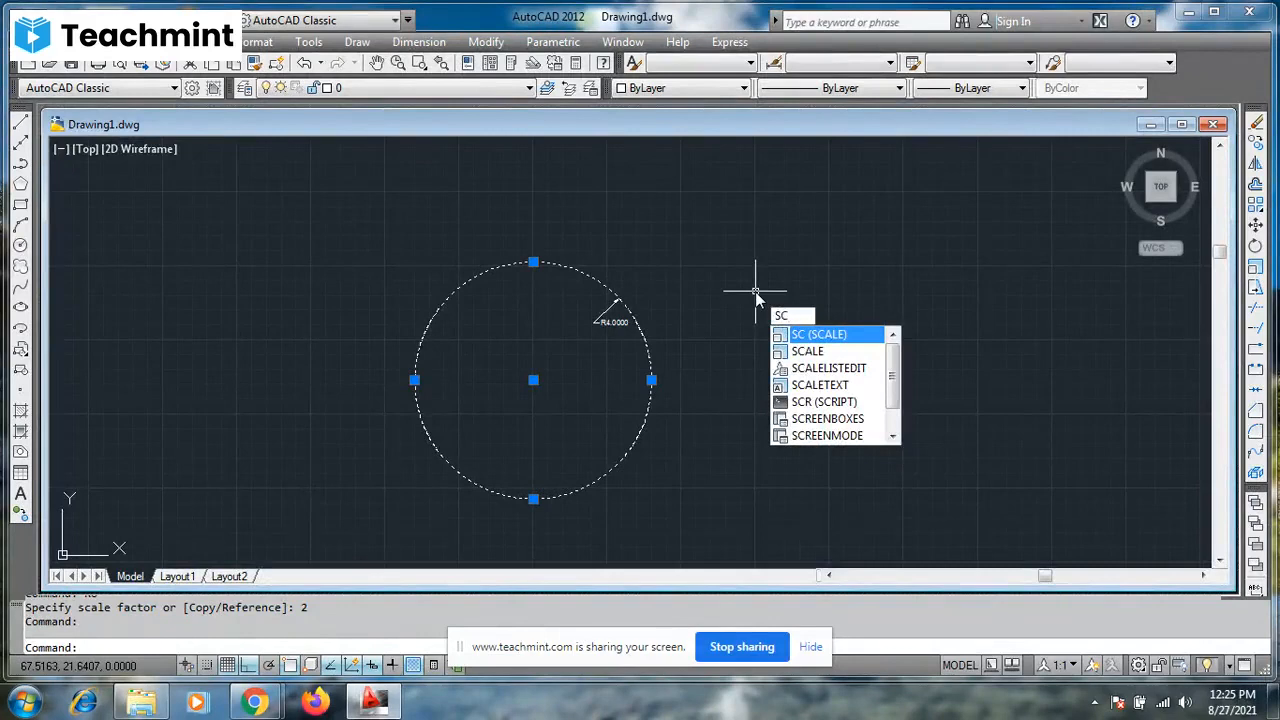
key(Return)
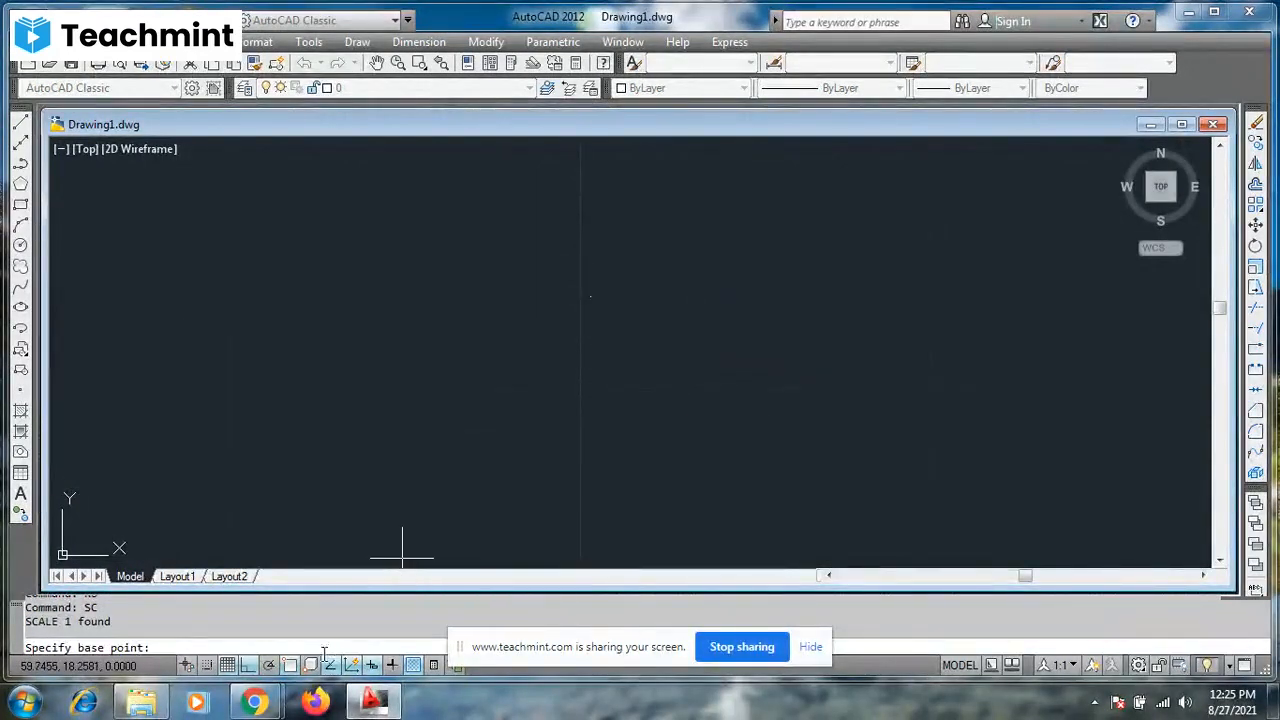
scroll(653, 430, down, 10)
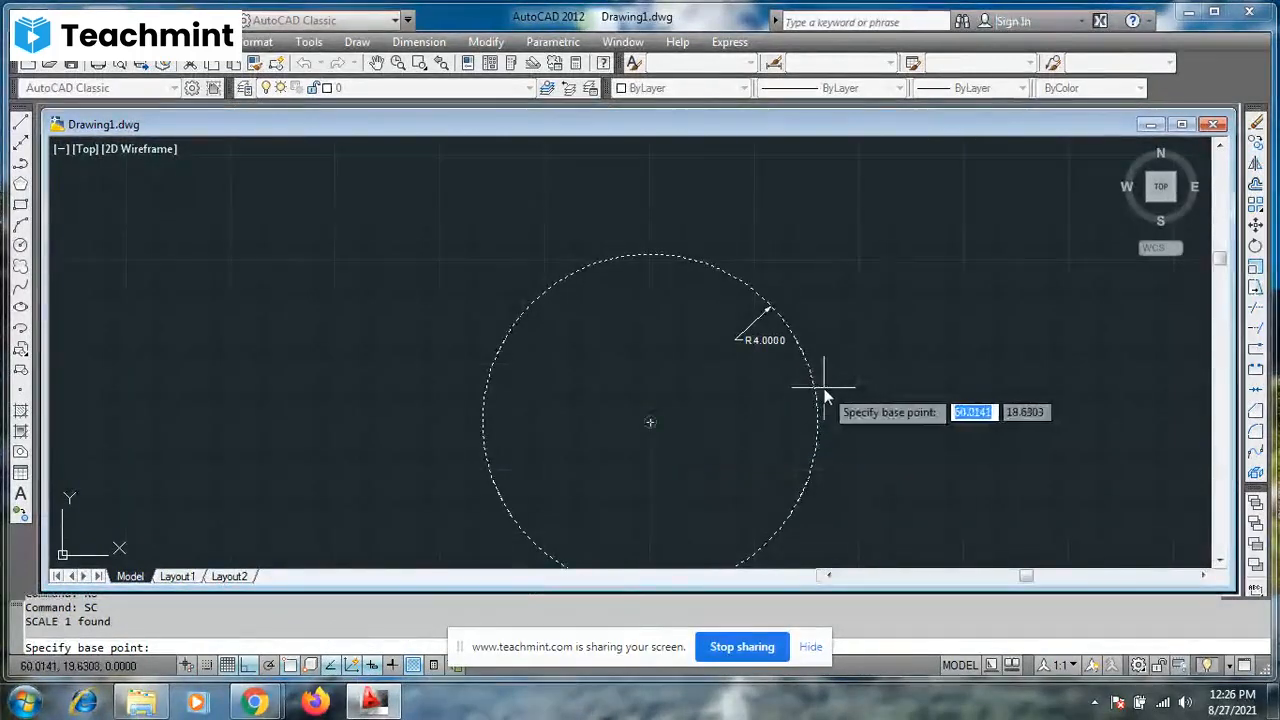
click(650, 422)
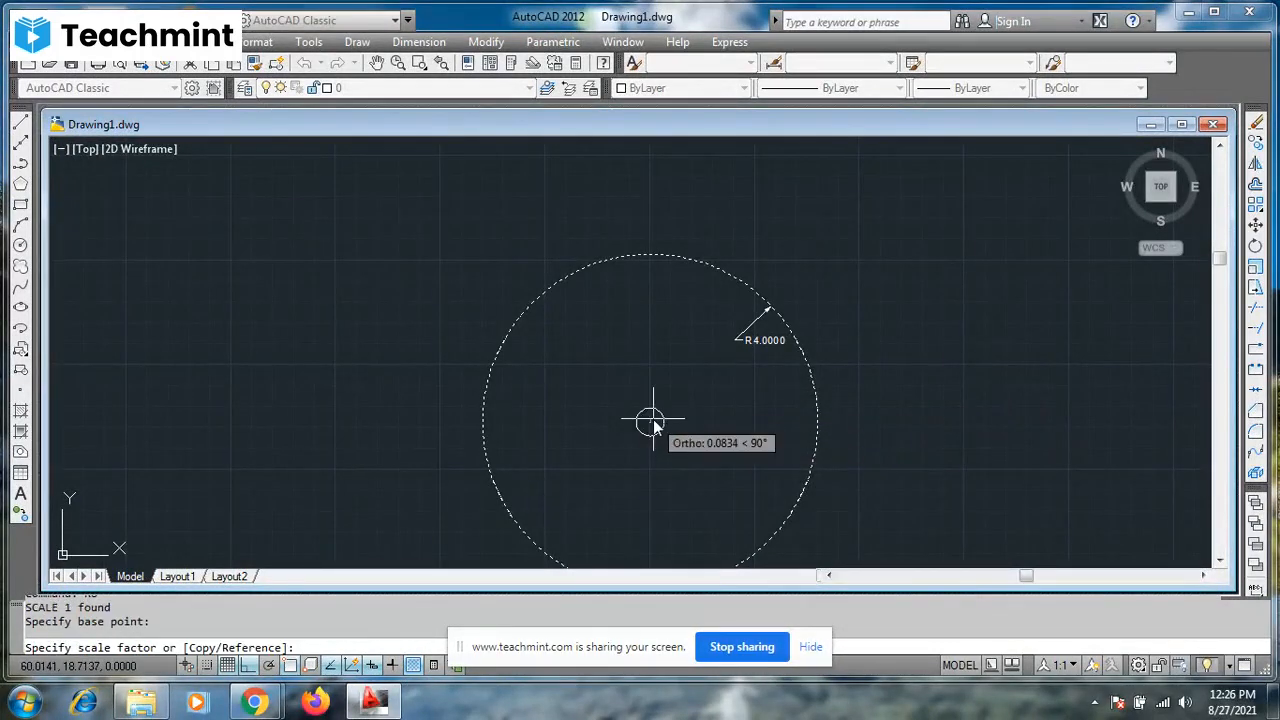
text(.)
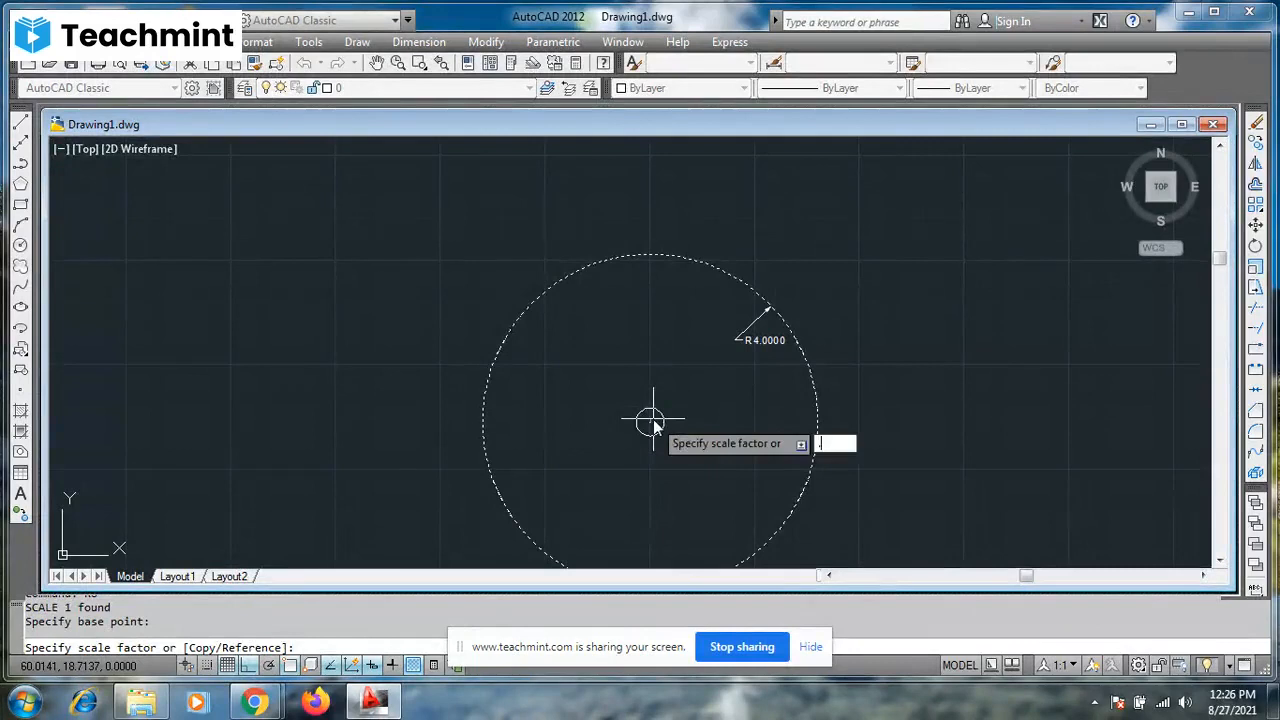
text(5)
key(Return)
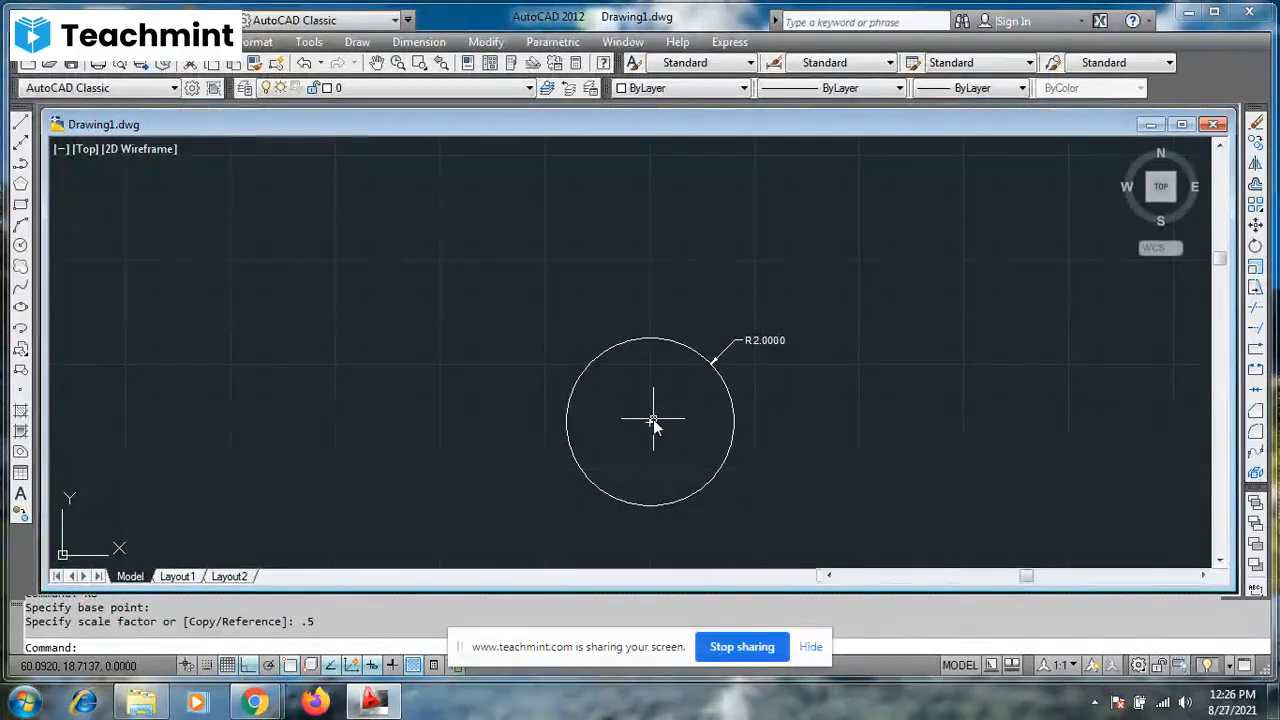
key(Escape)
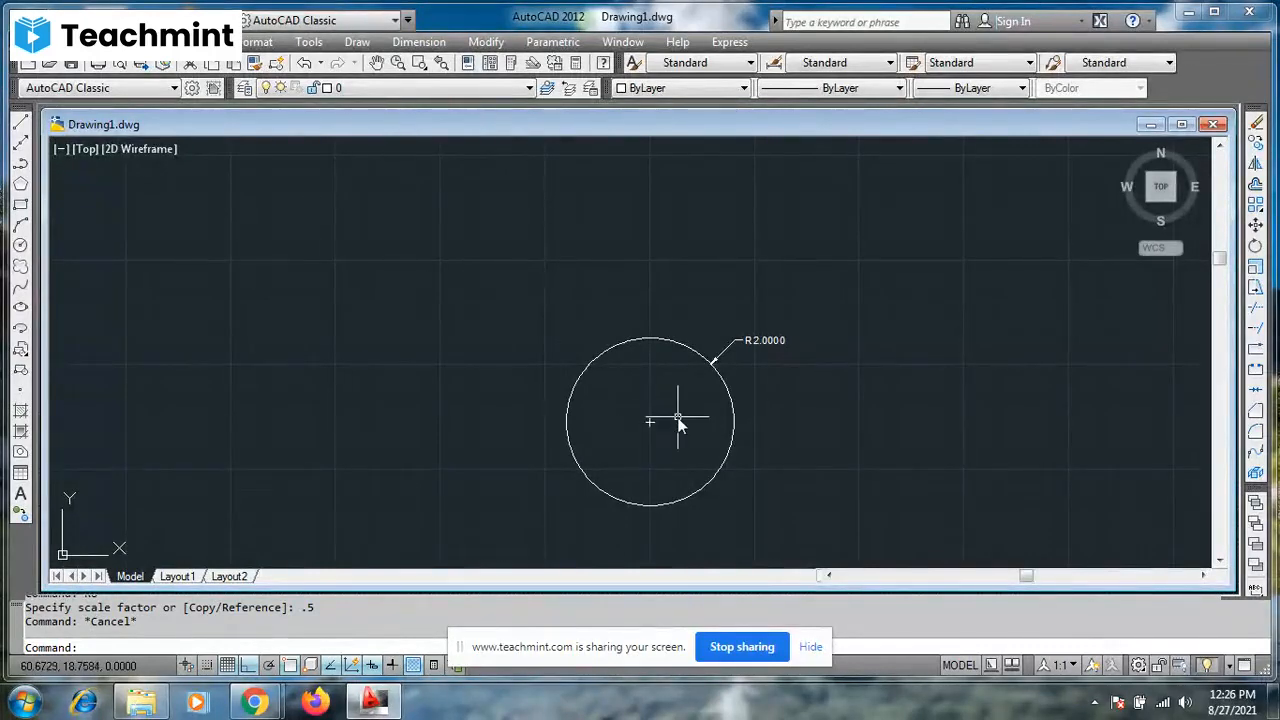
- Erase the circle together with its radius dimension
click(730, 393)
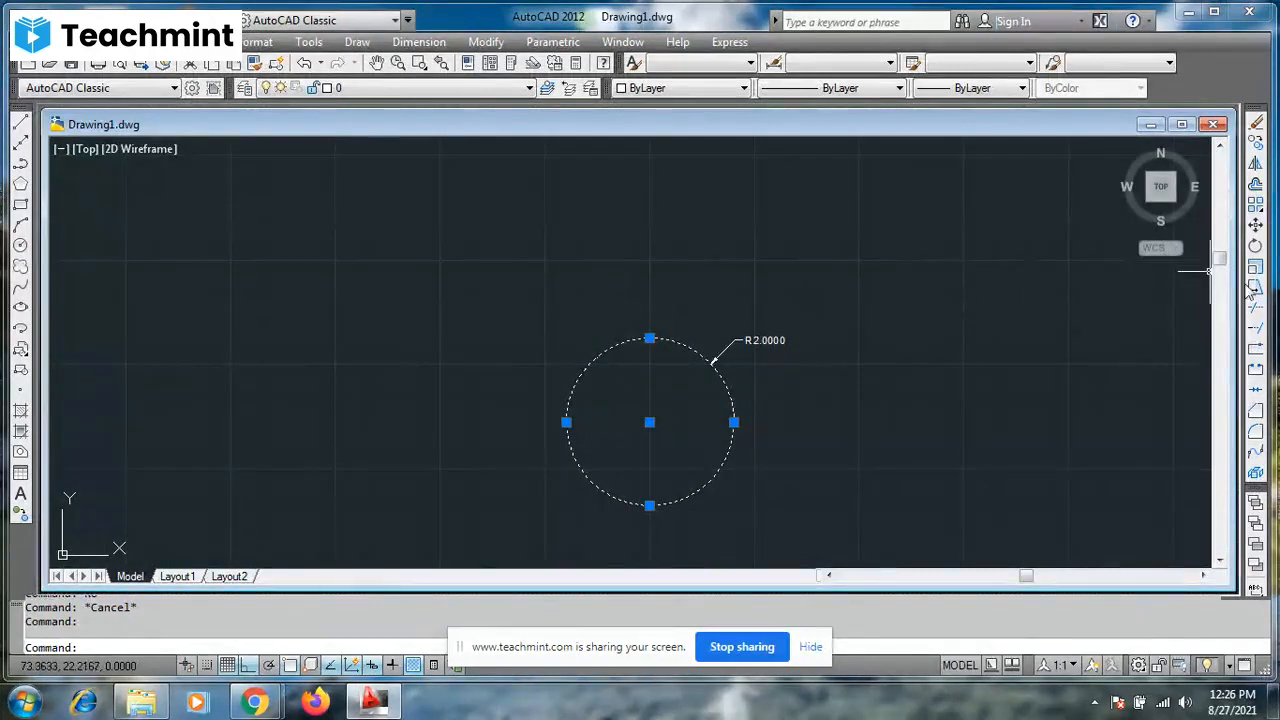
click(477, 249)
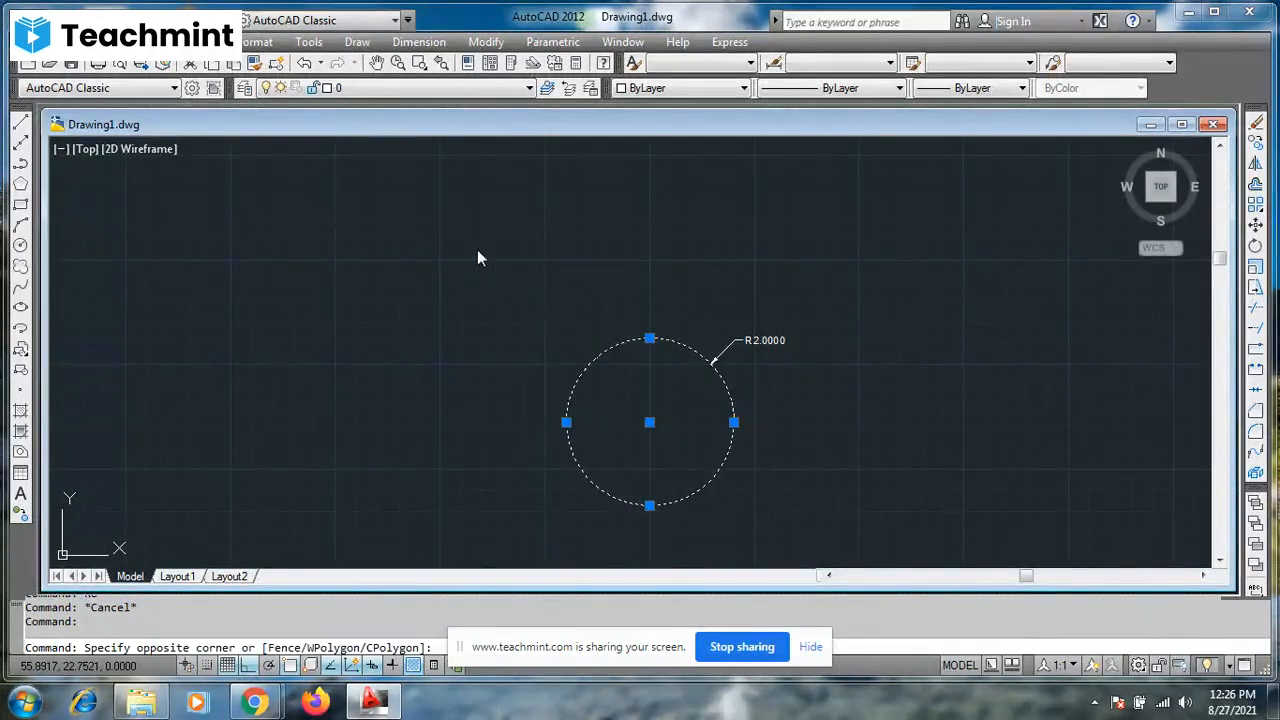
click(702, 414)
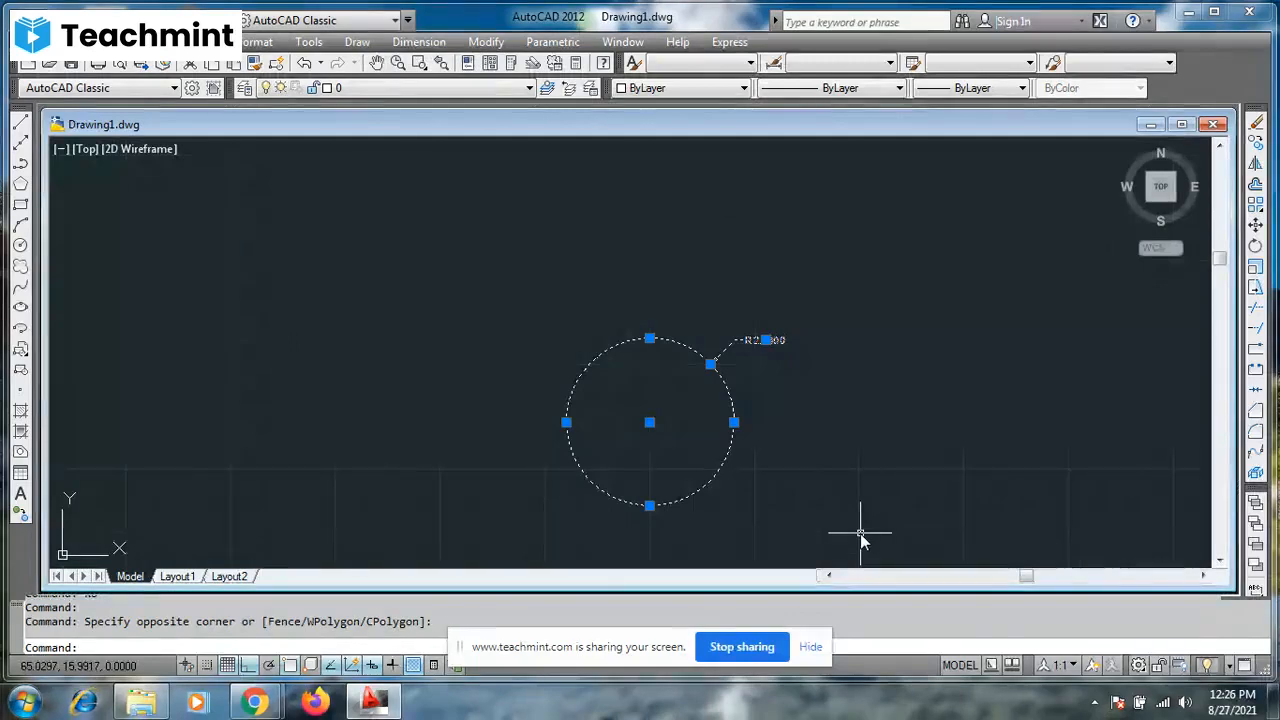
key(Delete)
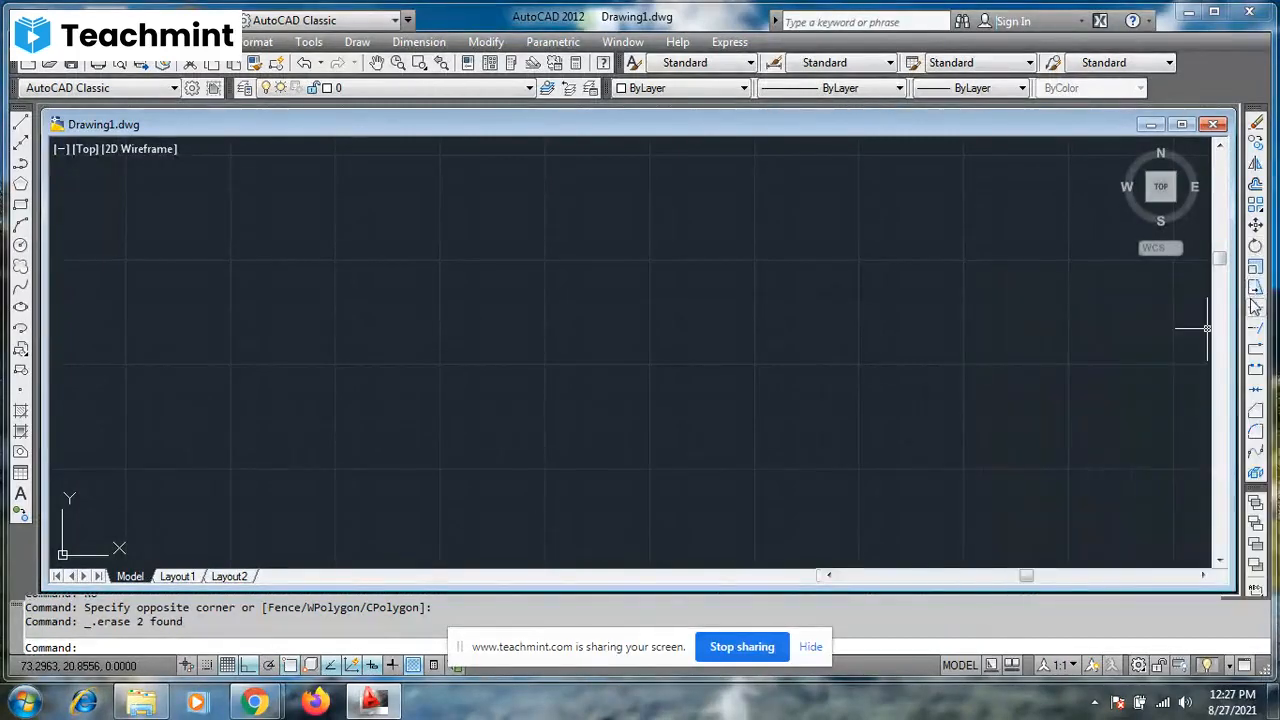
key(Escape)
key(Escape)
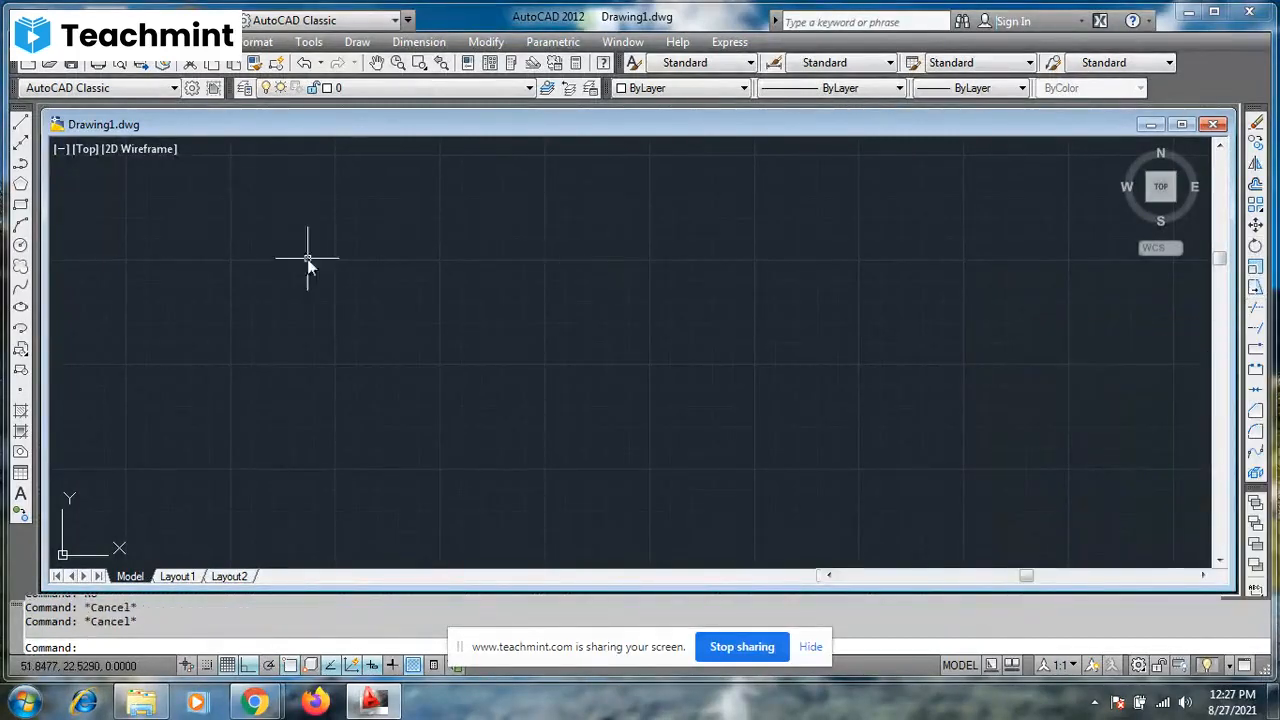
- Draw a wider-than-tall rectangle slightly left of the middle of the empty drawing area
click(20, 204)
click(356, 308)
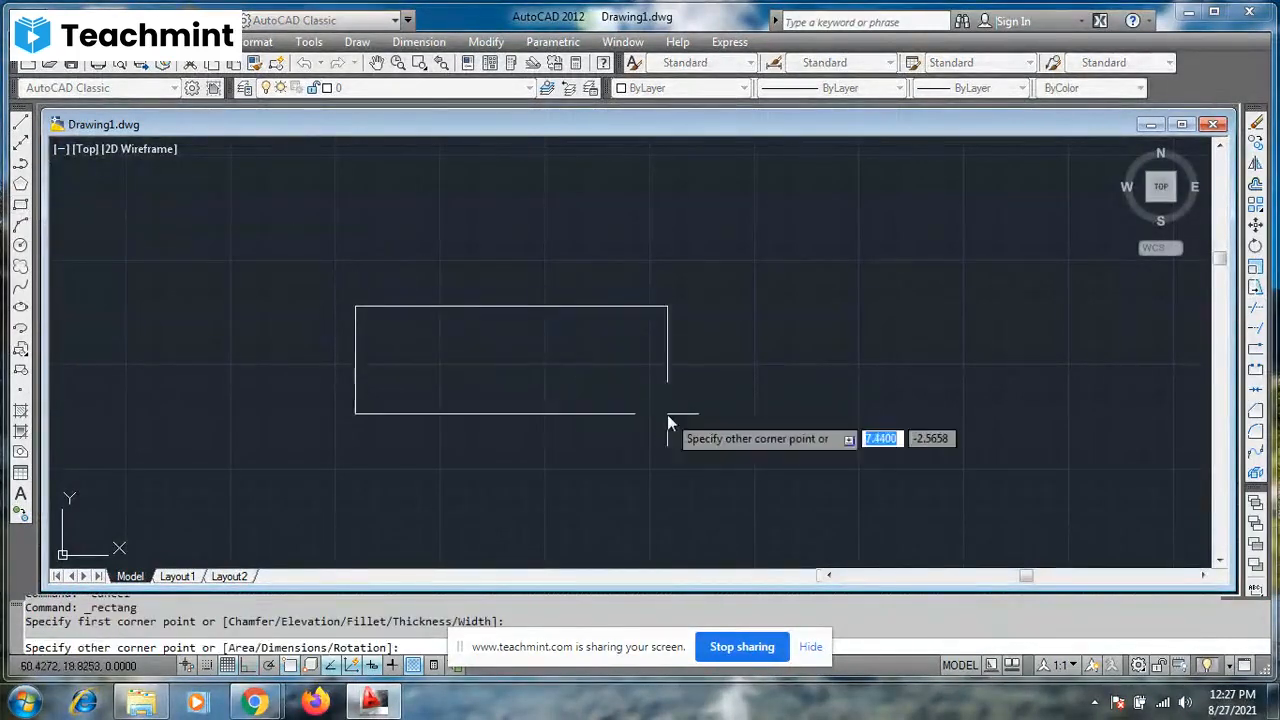
click(595, 442)
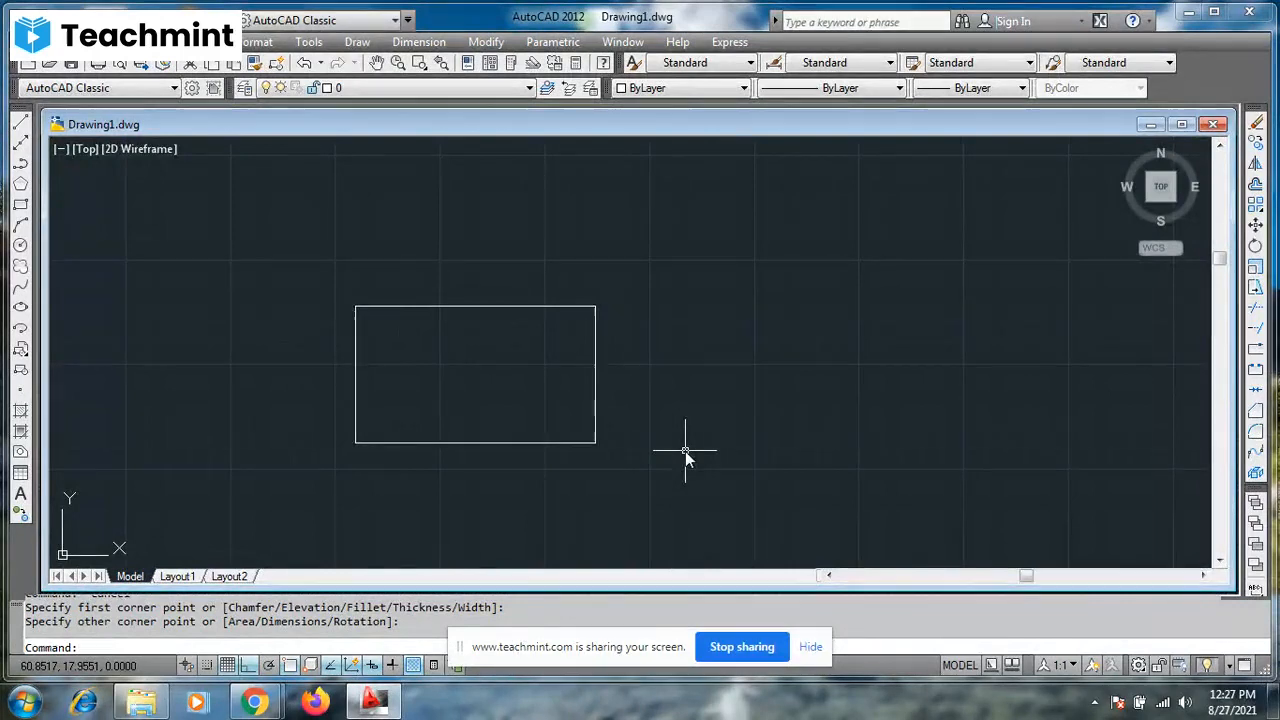
key(Escape)
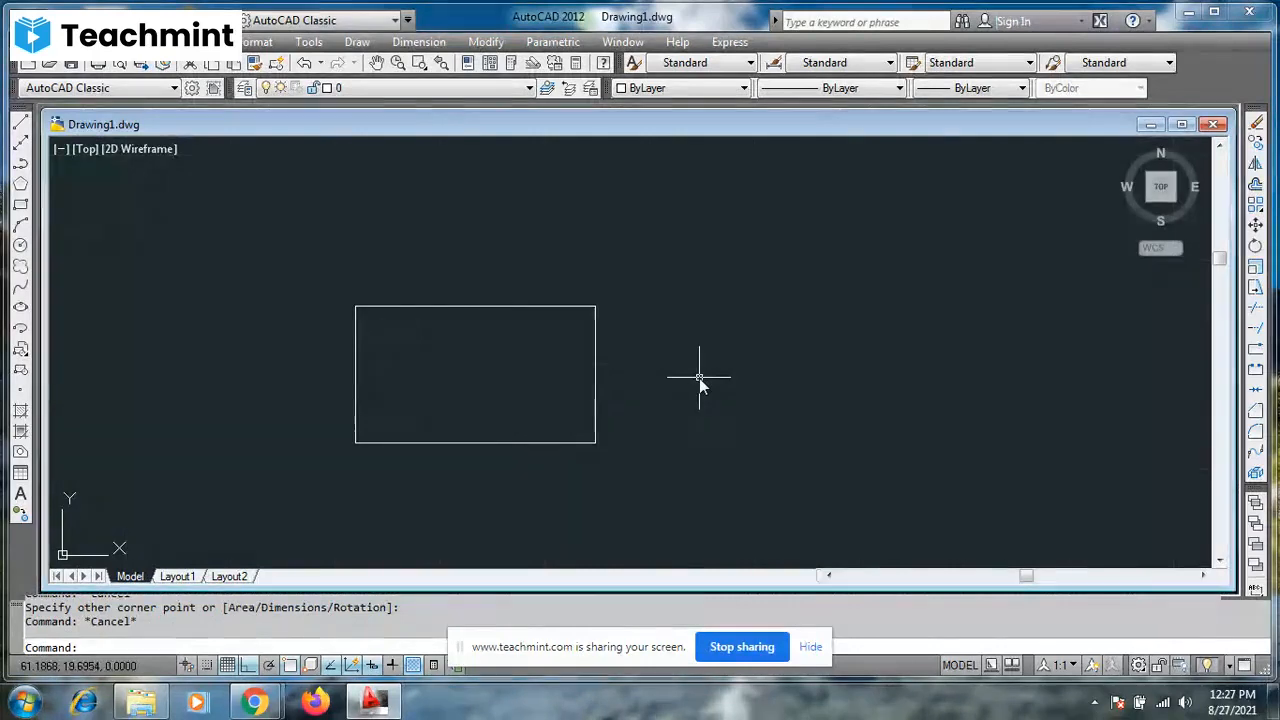
key(Escape)
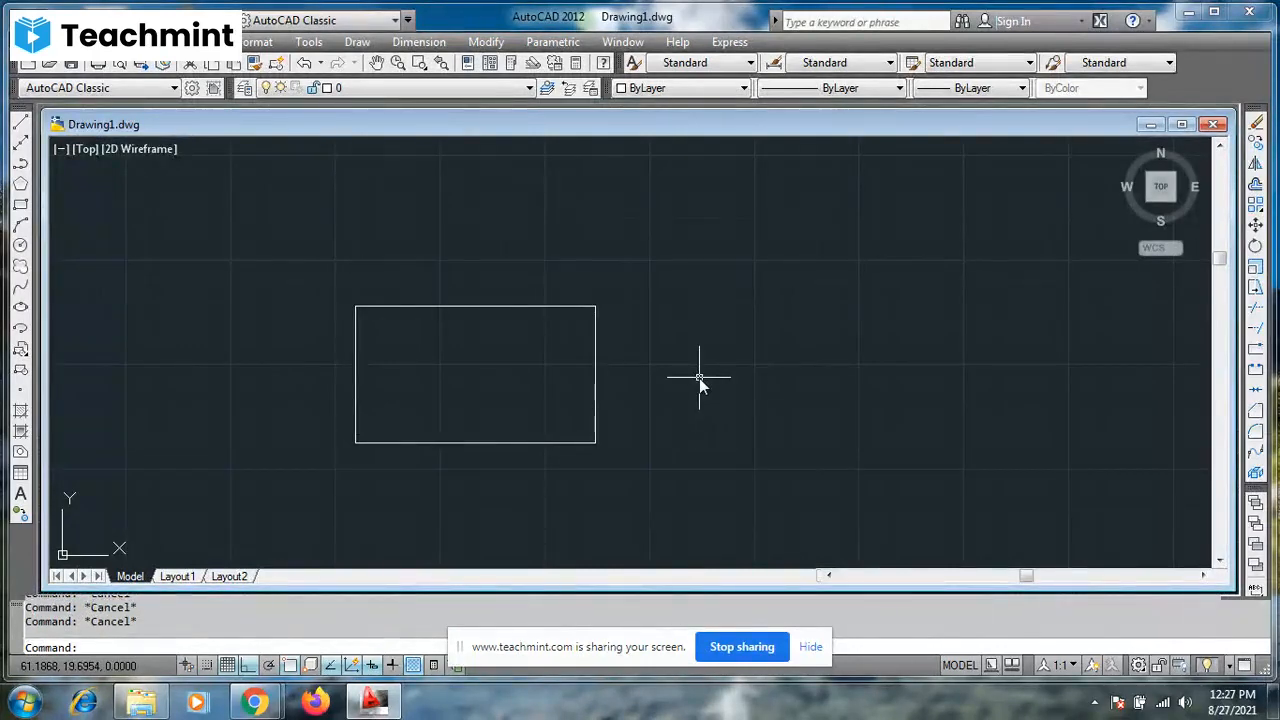
- Open the Autocad command document from the desktop in Word, review its list of commands, and return to AutoCAD
click(1190, 14)
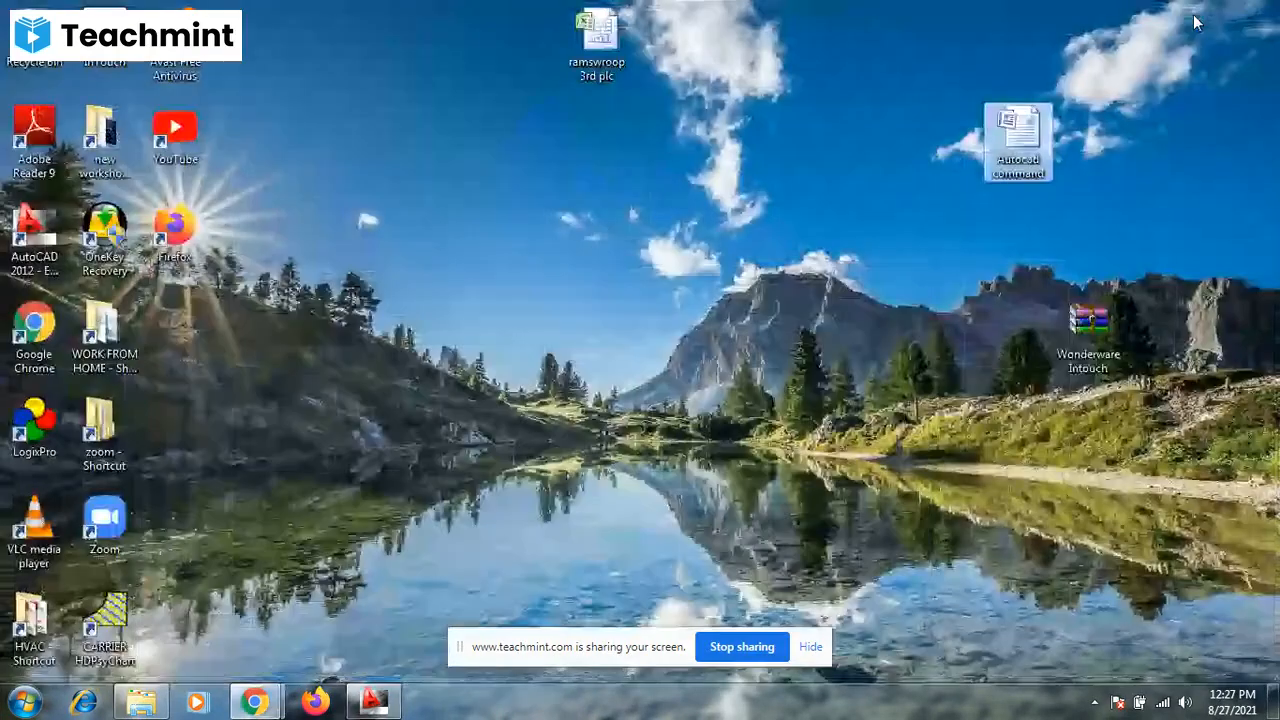
double_click(1019, 145)
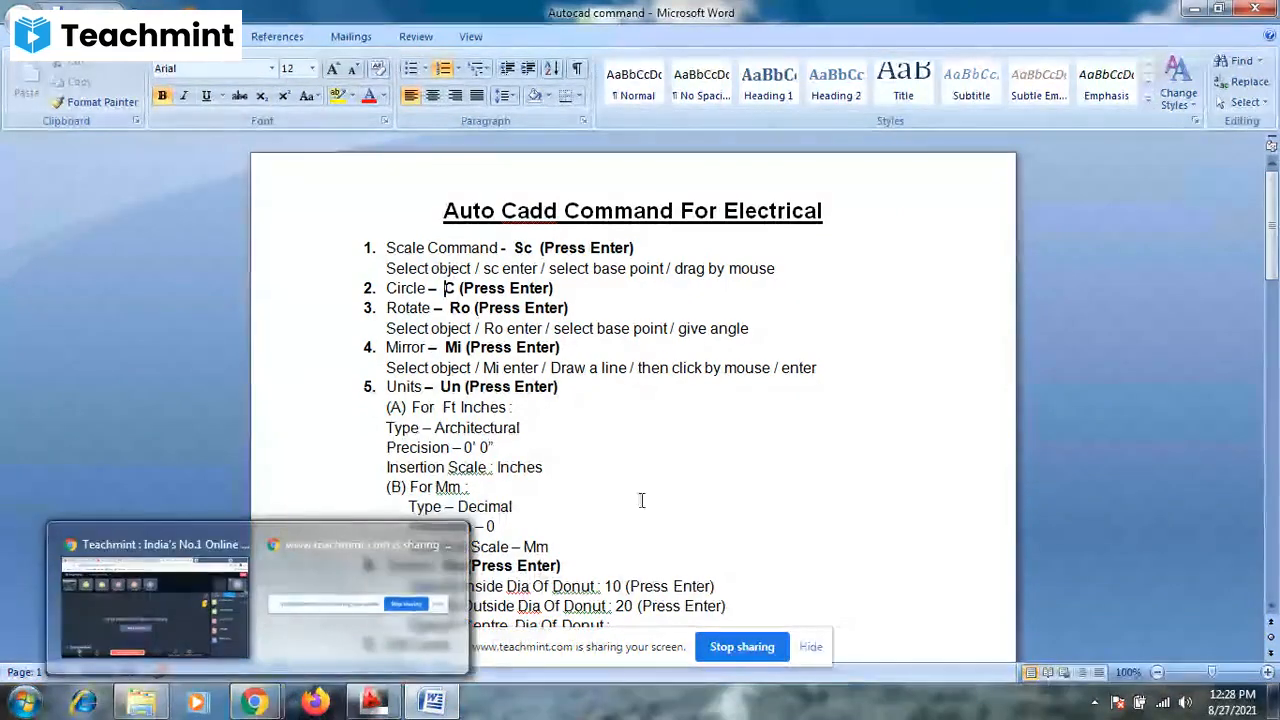
click(671, 485)
scroll(671, 485, down, 12)
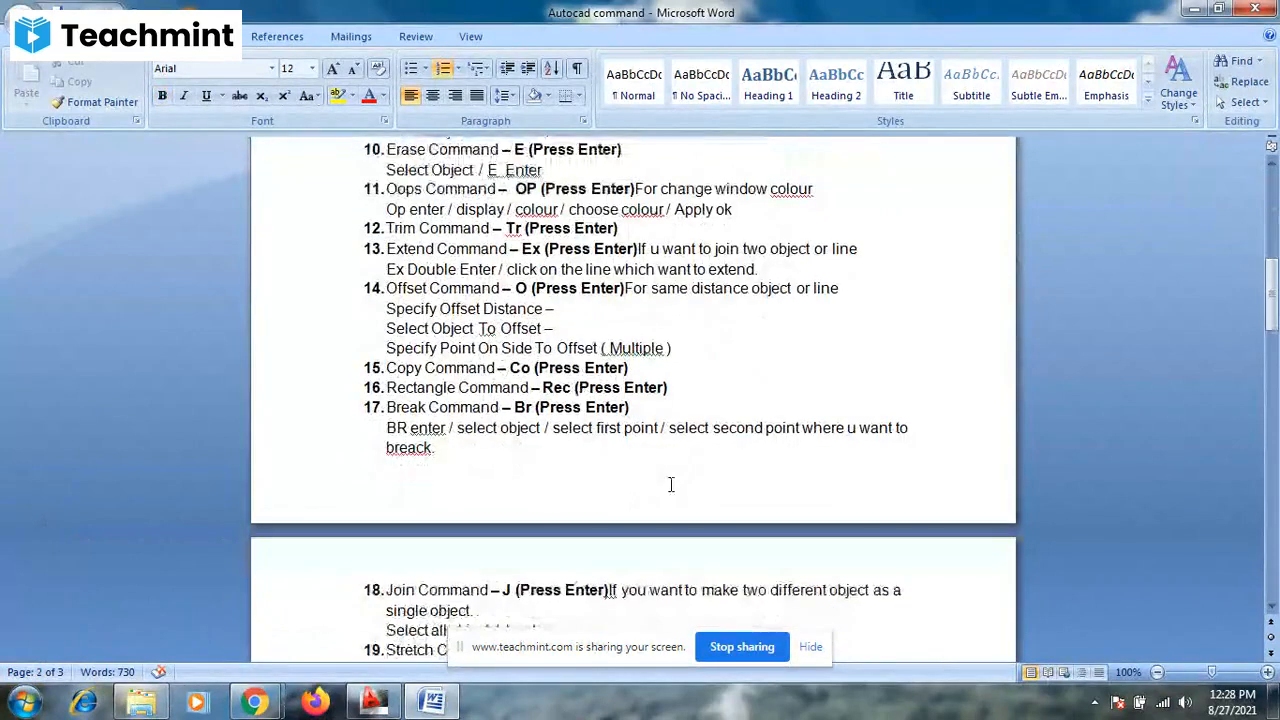
click(1193, 18)
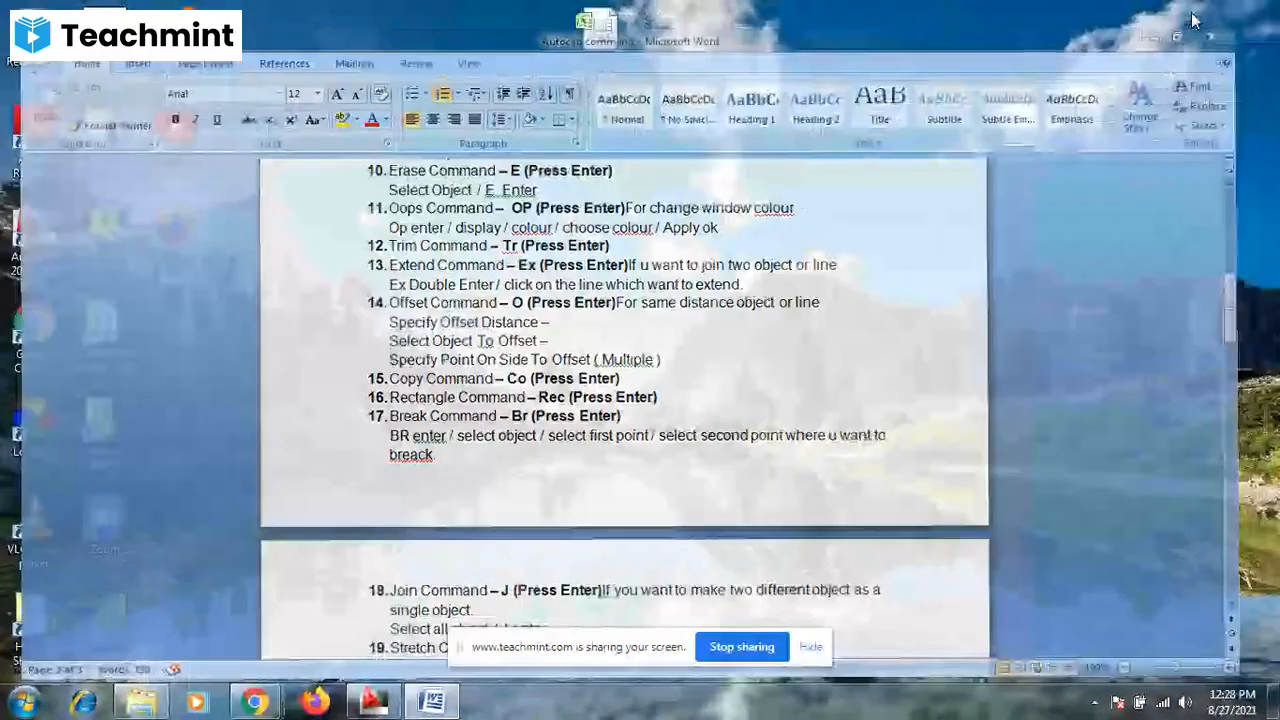
click(376, 701)
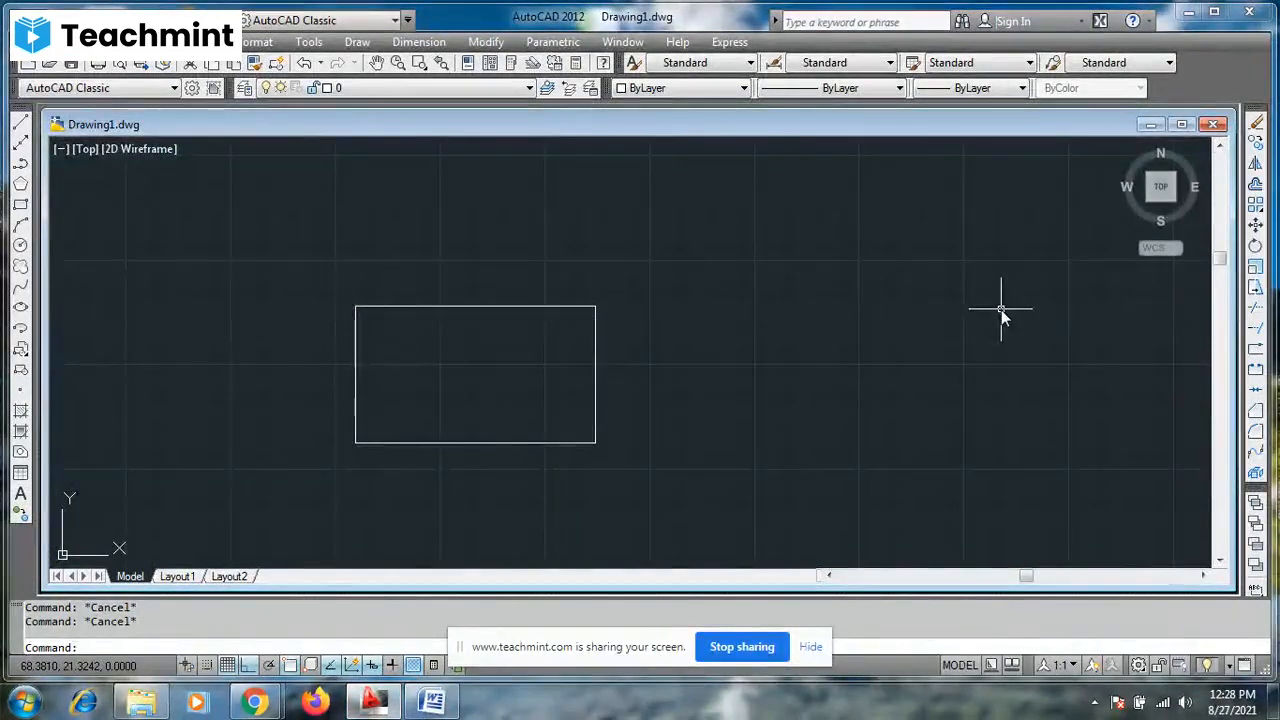
- Stretch the rectangle's right side outward and slightly downward from its lower-right corner, using a crossing selection and Ortho off
text(s)
key(Return)
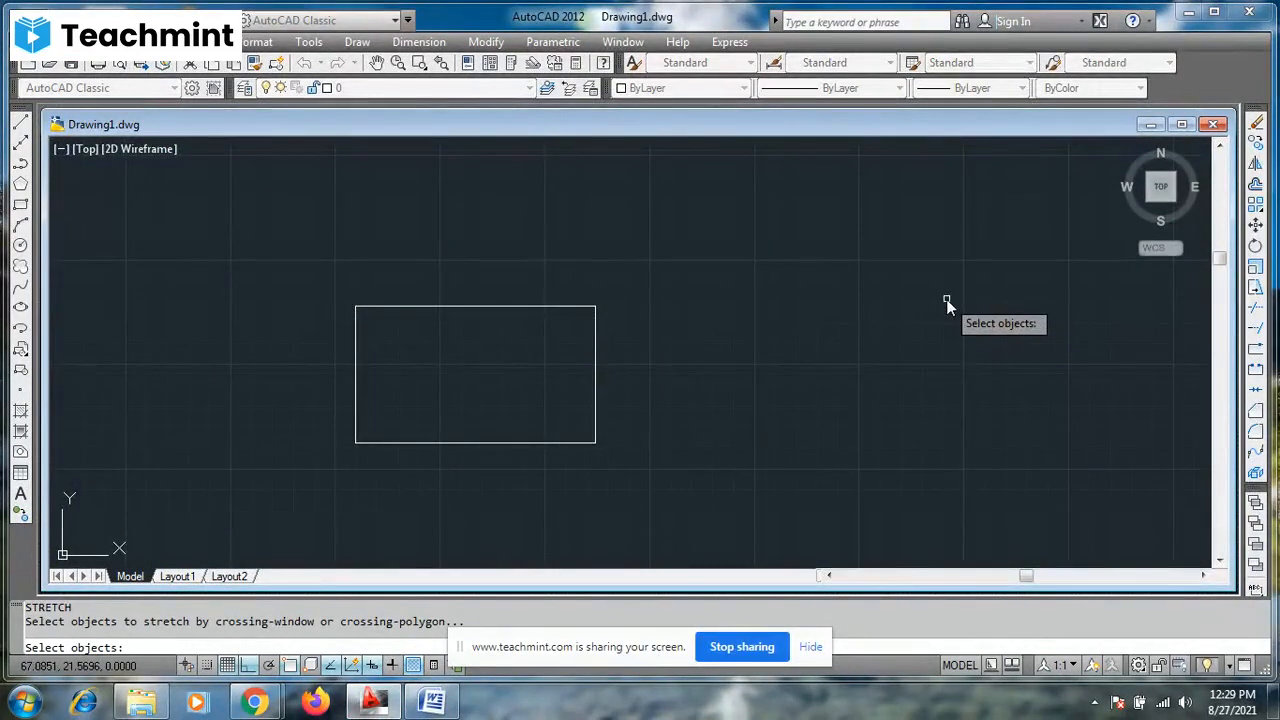
click(679, 239)
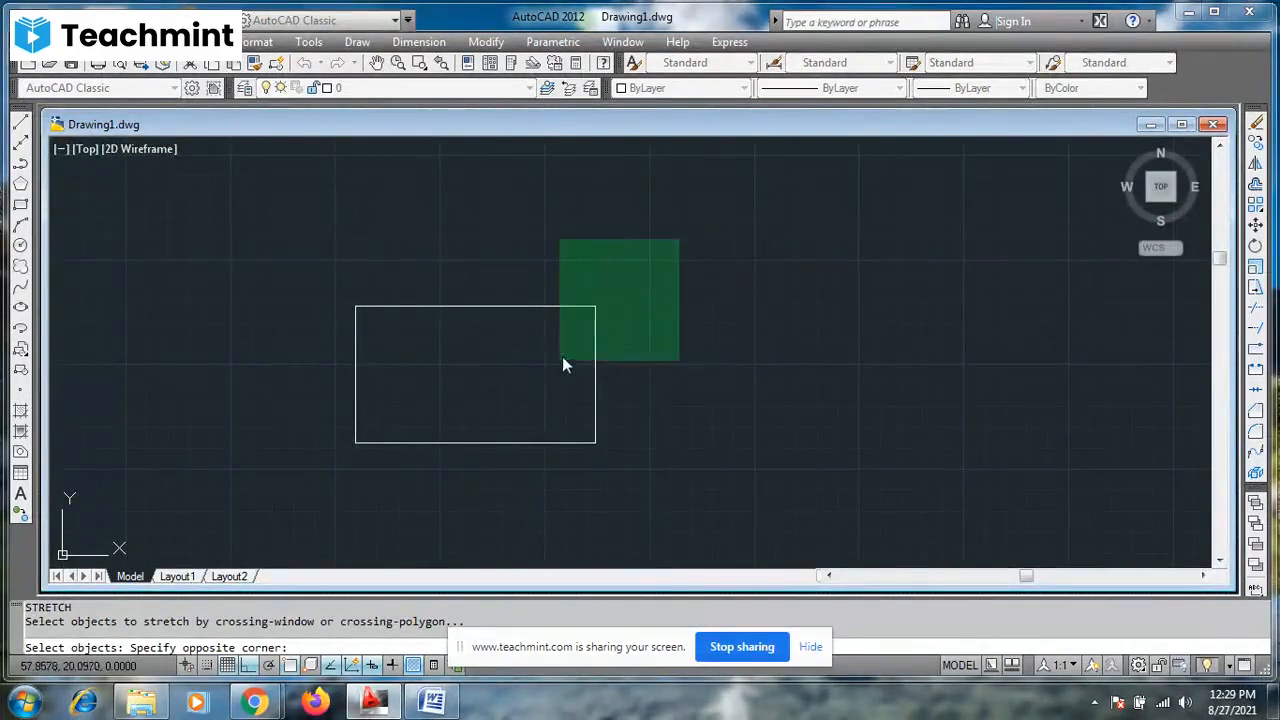
click(473, 504)
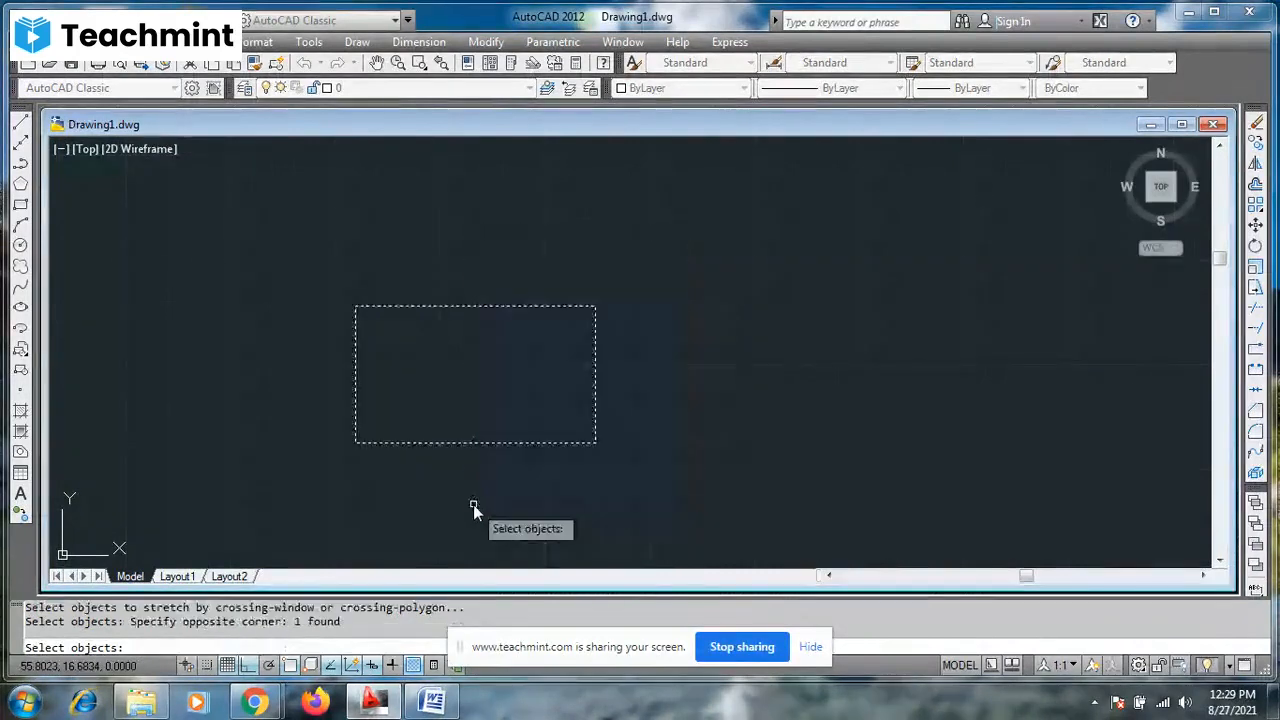
key(Return)
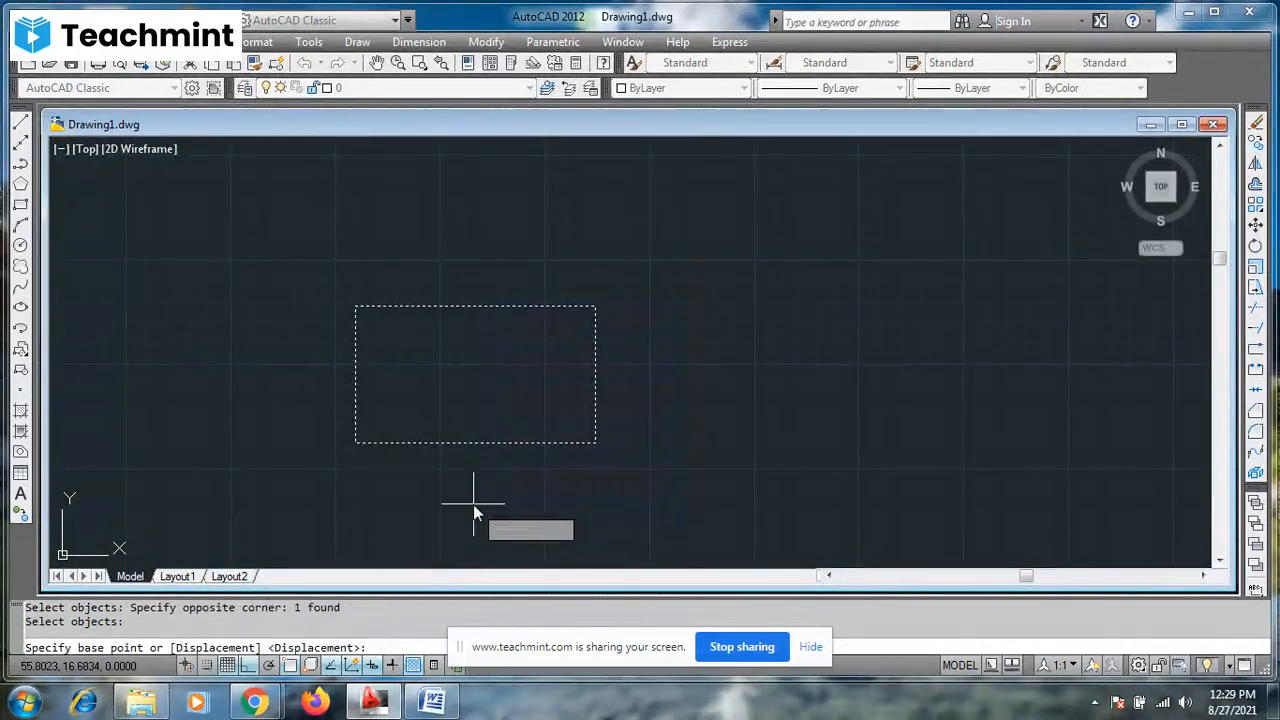
click(595, 443)
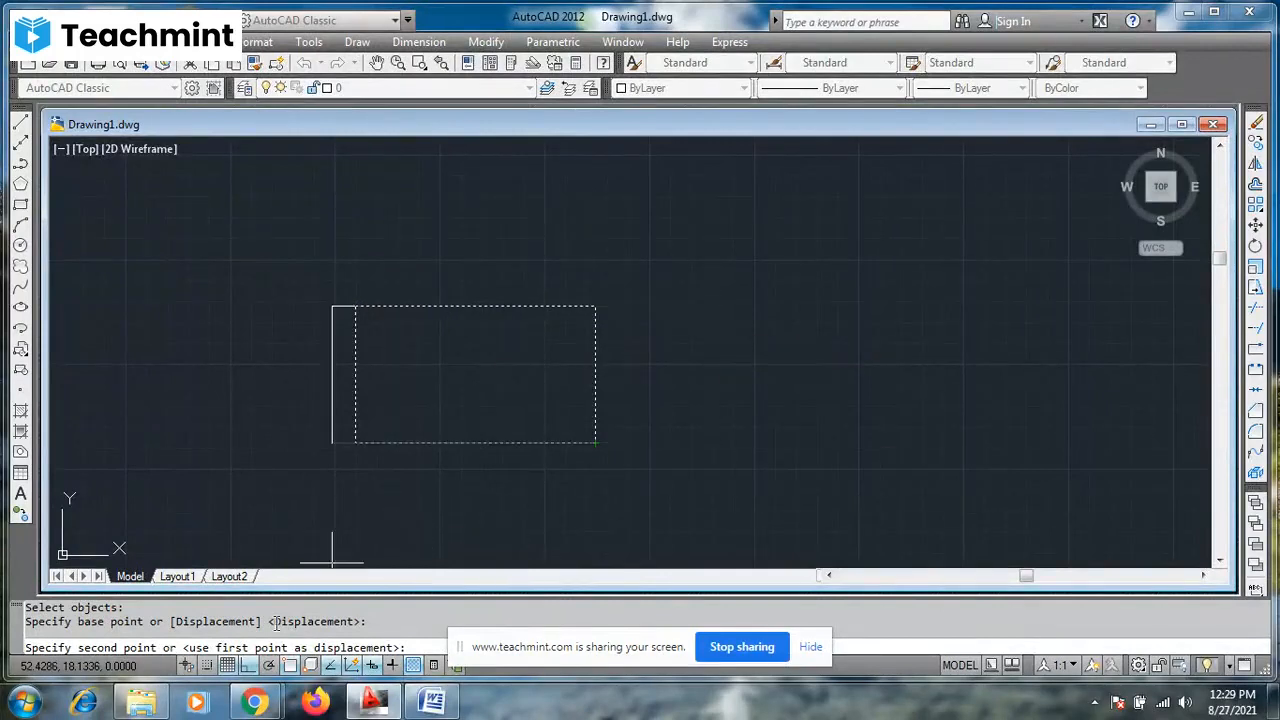
click(250, 665)
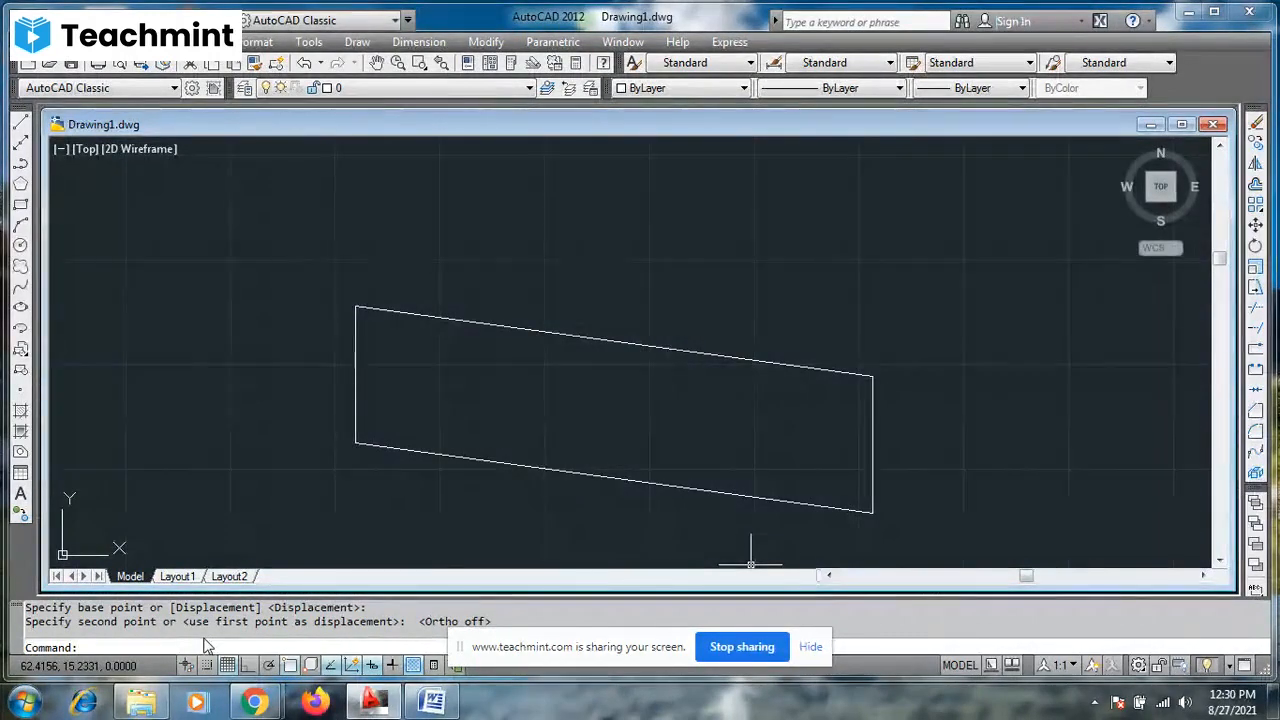
- Undo the slanted stretch of the rectangle
key(ctrl+z)
key(Escape)
key(Escape)
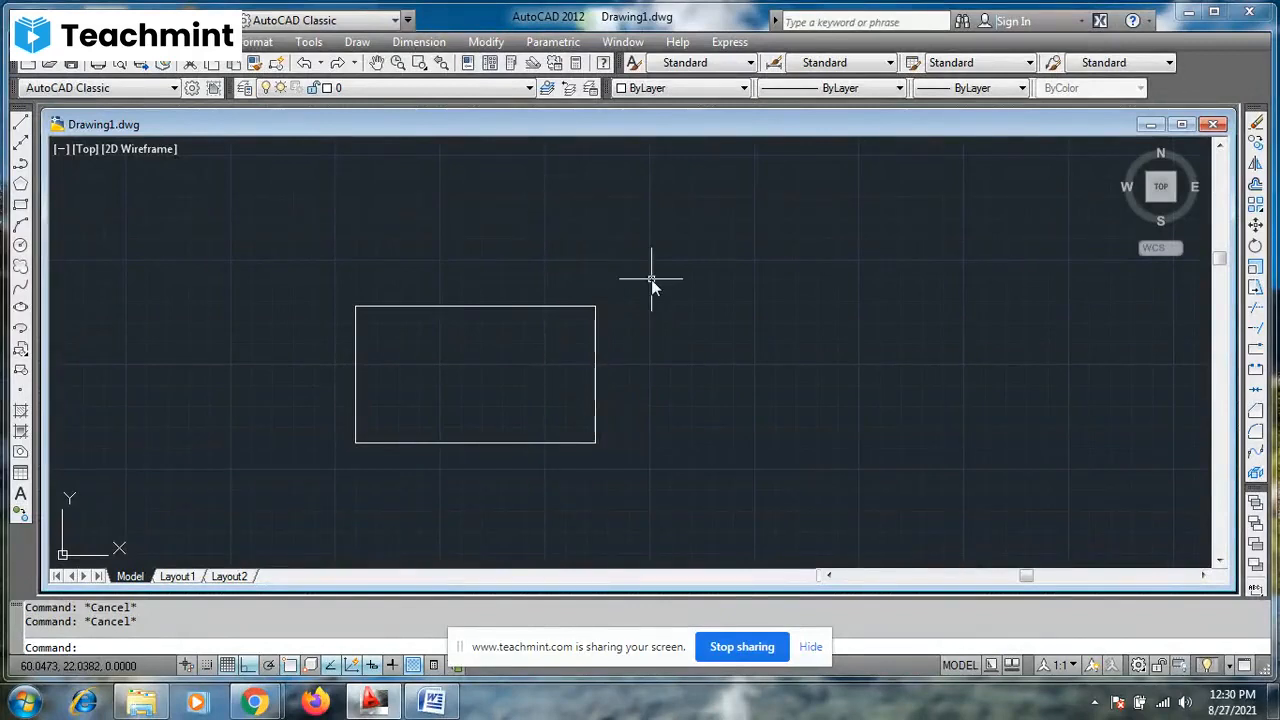
- Use Stretch on the rectangle picked as a single object, shifting it horizontally to the right from its lower-right corner with Ortho on
text(s)
key(Return)
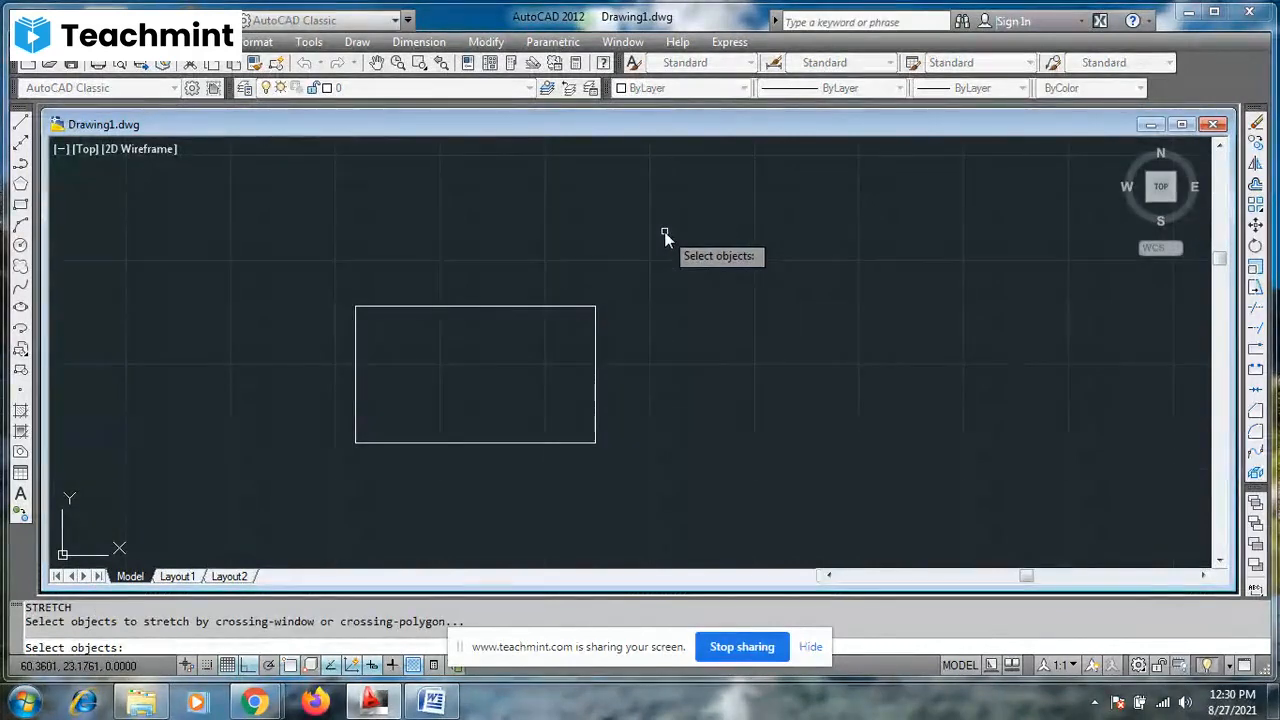
click(596, 321)
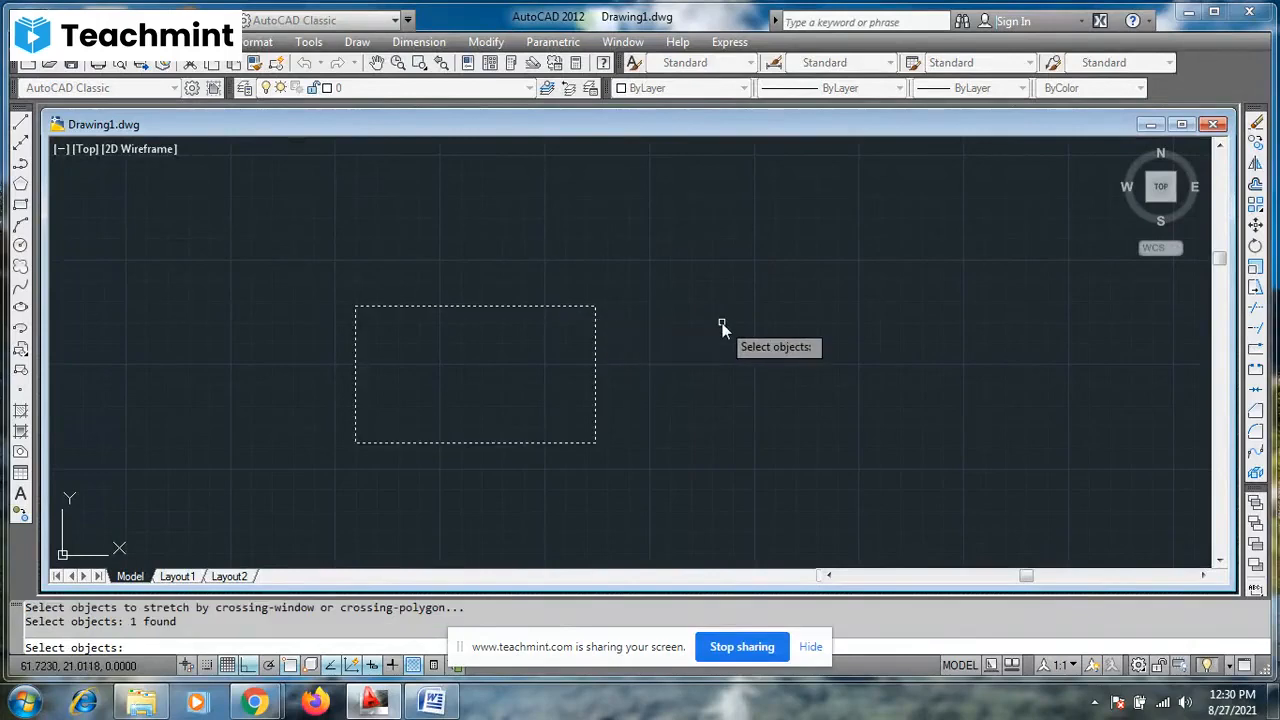
key(Return)
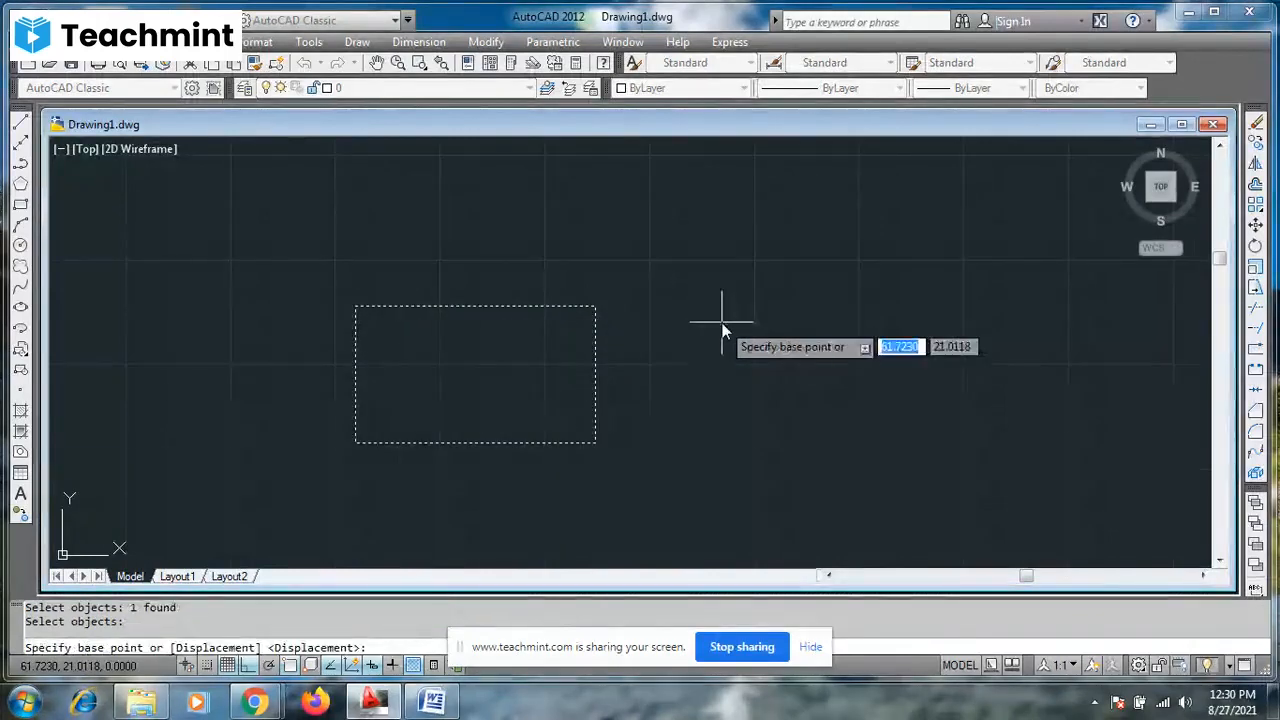
click(596, 442)
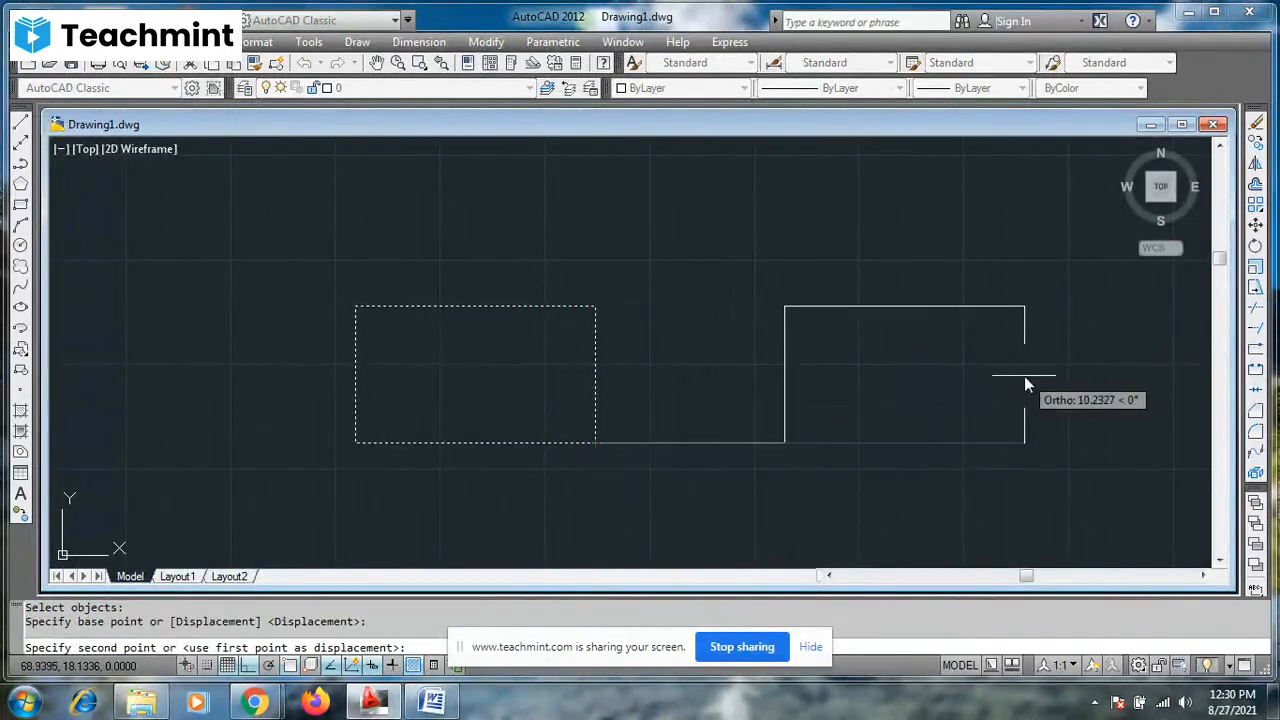
click(931, 316)
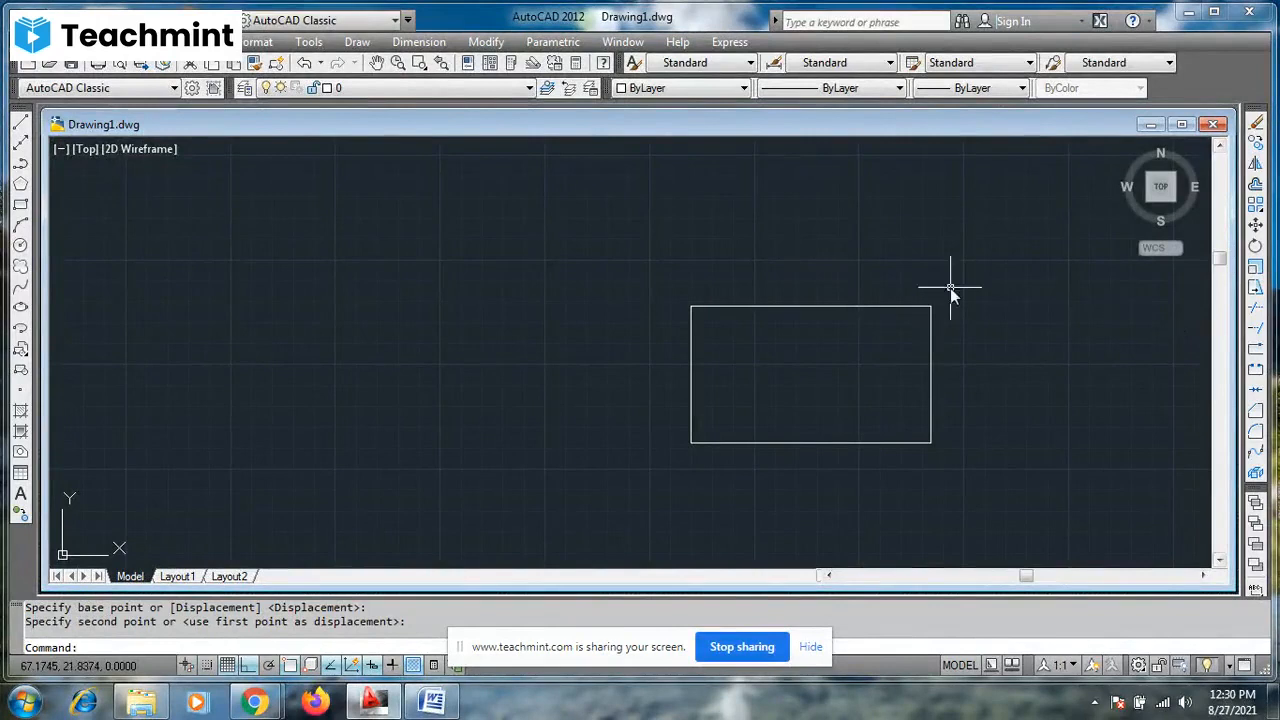
- Try stretching the rectangle horizontally from its lower-left corner with the whole shape enclosed in the crossing selection
click(376, 62)
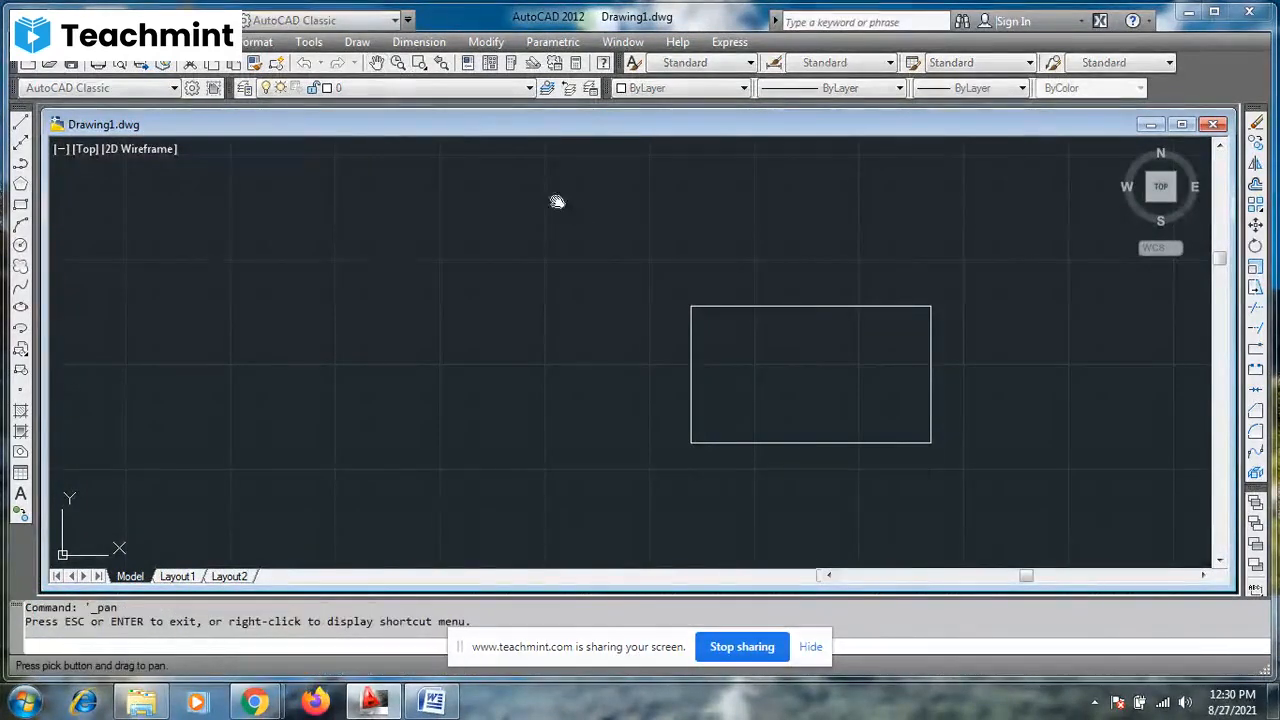
drag(753, 315, 380, 286)
key(Escape)
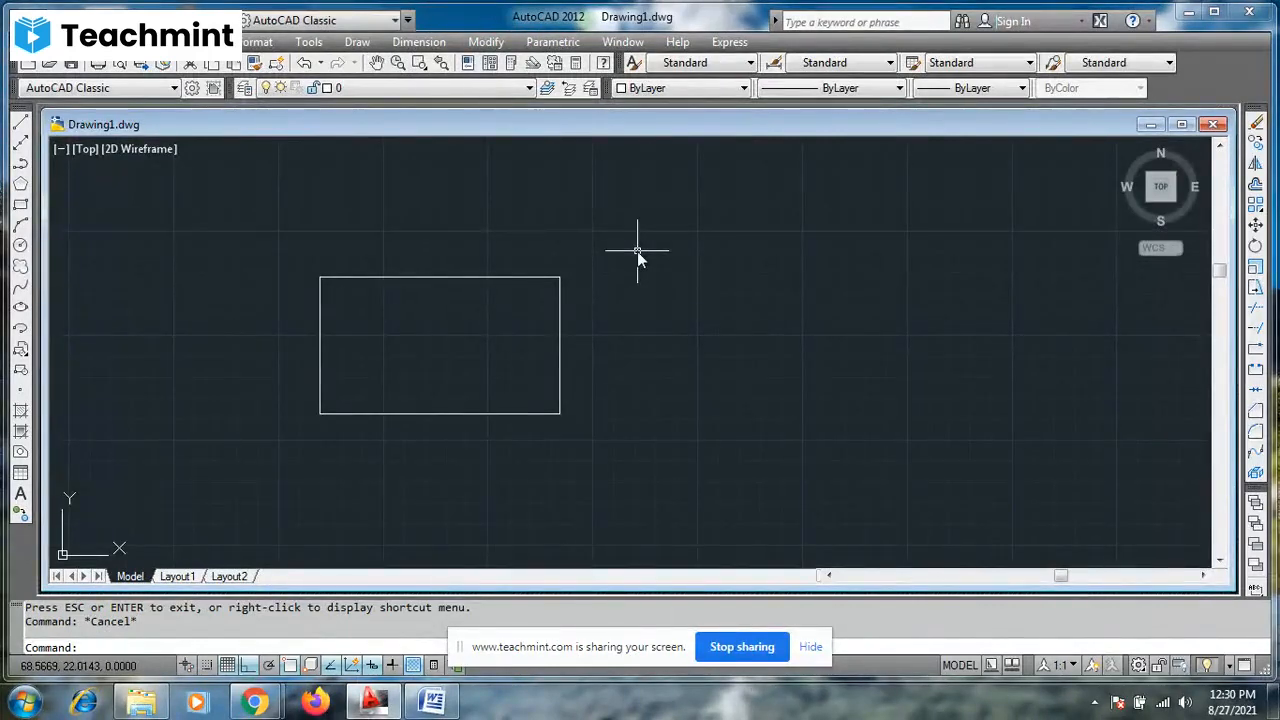
text(s)
key(Return)
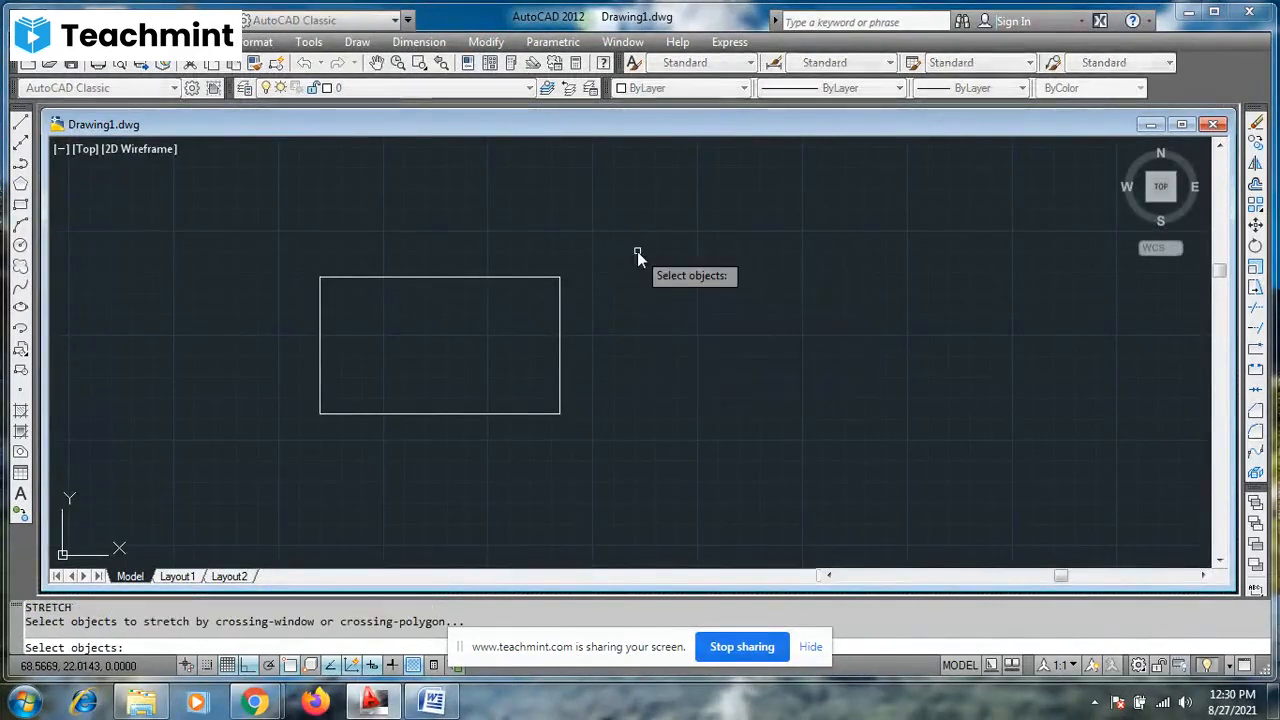
click(604, 233)
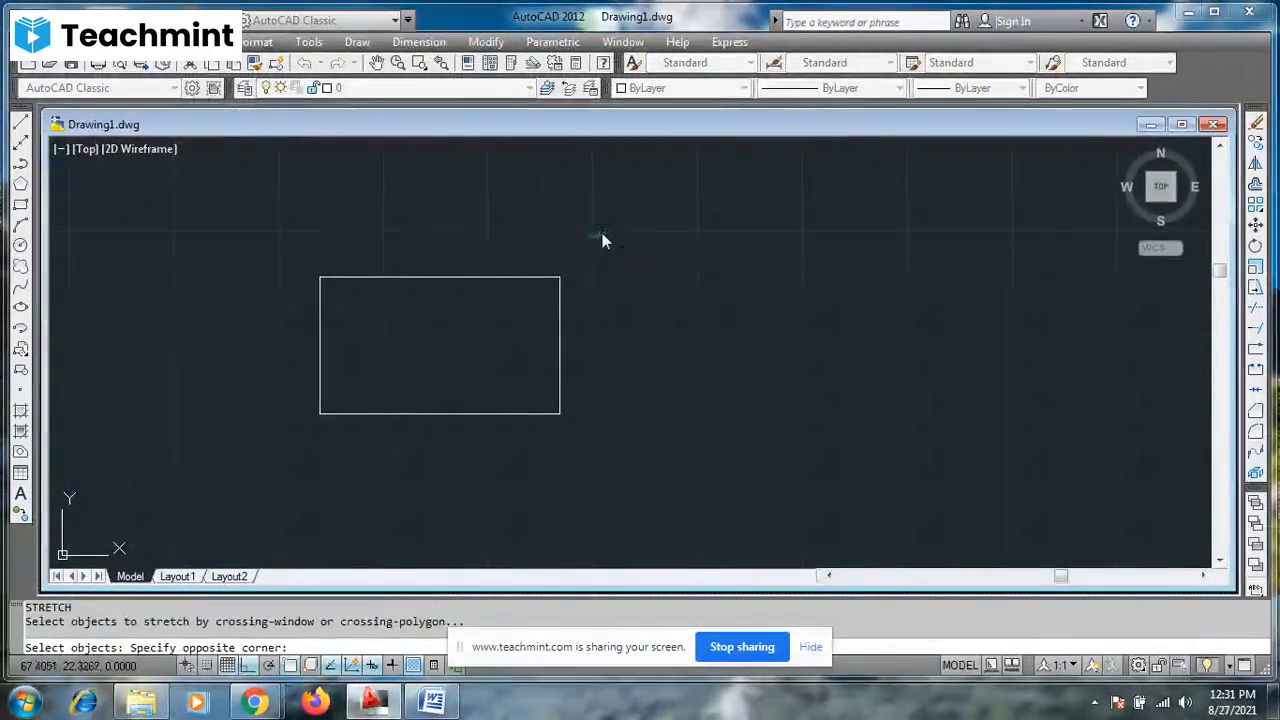
click(280, 524)
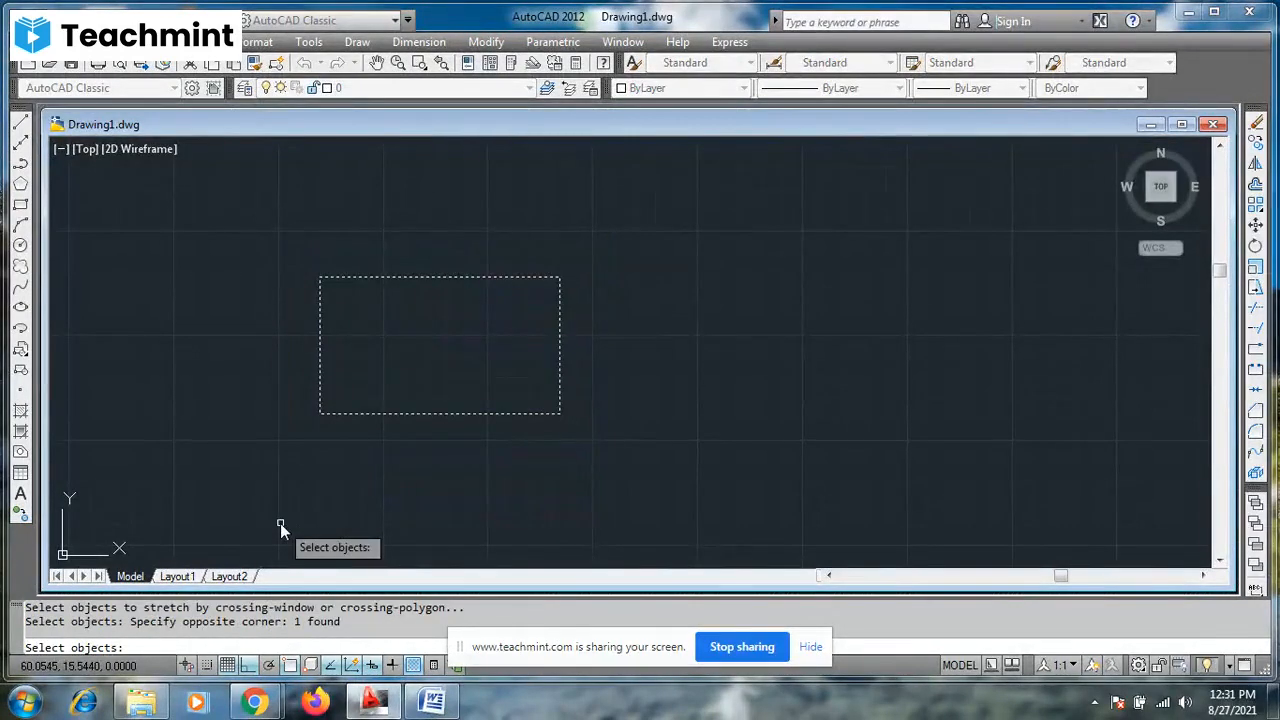
key(Return)
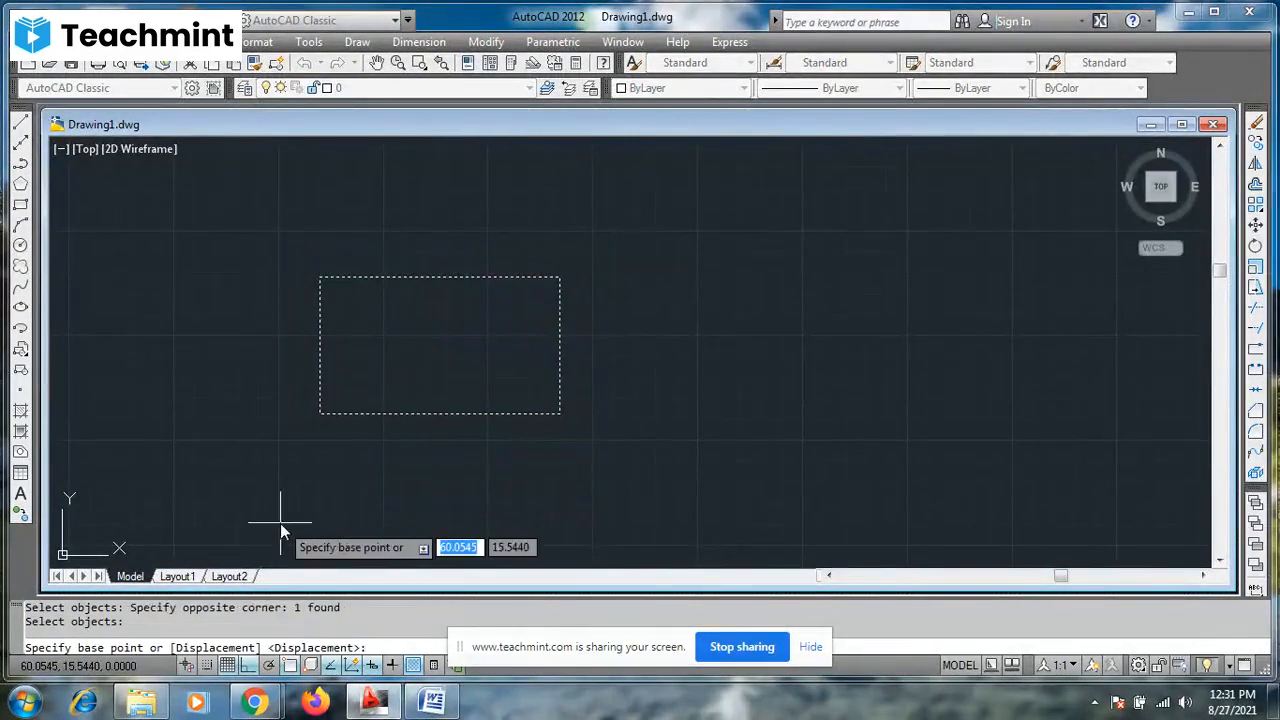
click(318, 414)
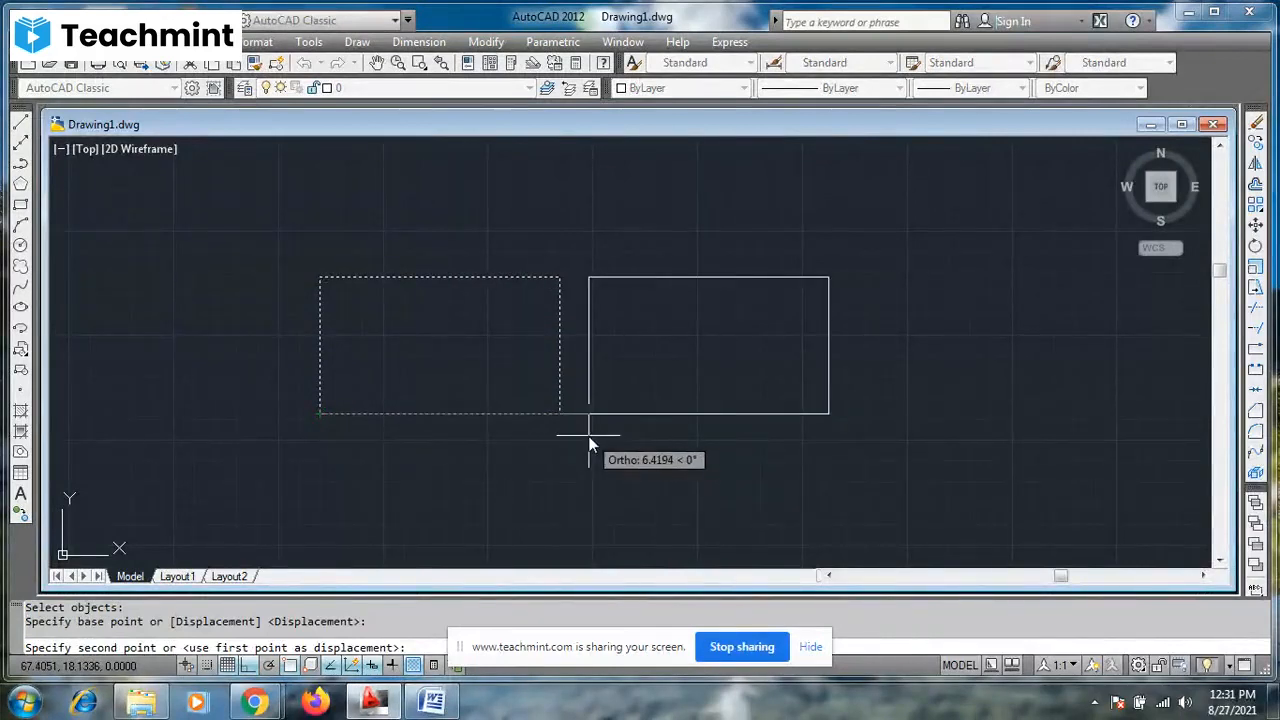
key(Escape)
key(Escape)
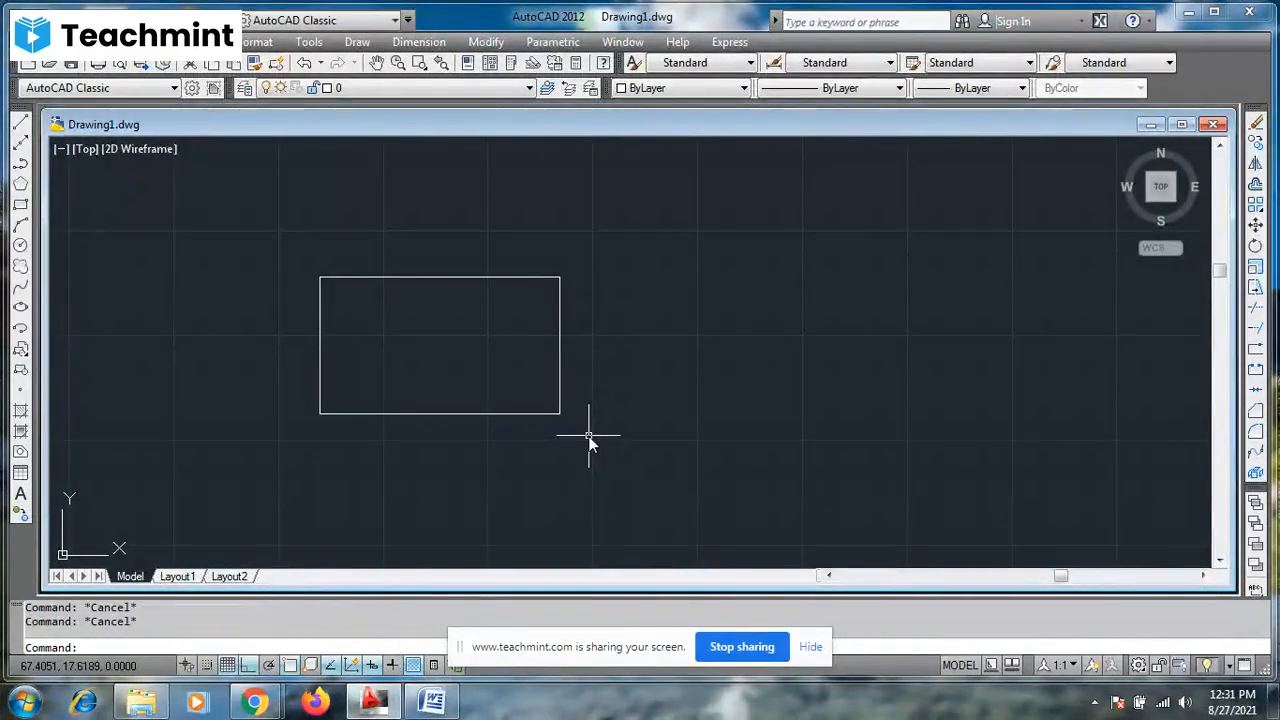
text(s)
key(Return)
click(605, 234)
click(397, 478)
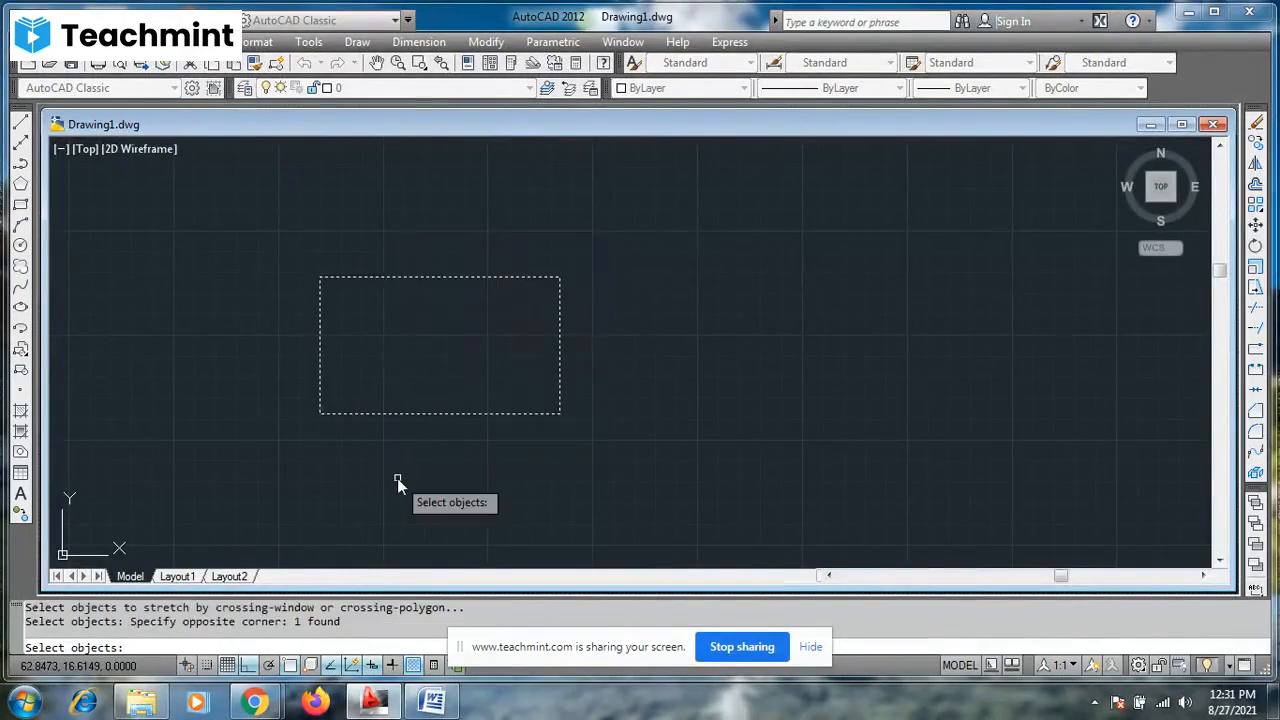
key(Return)
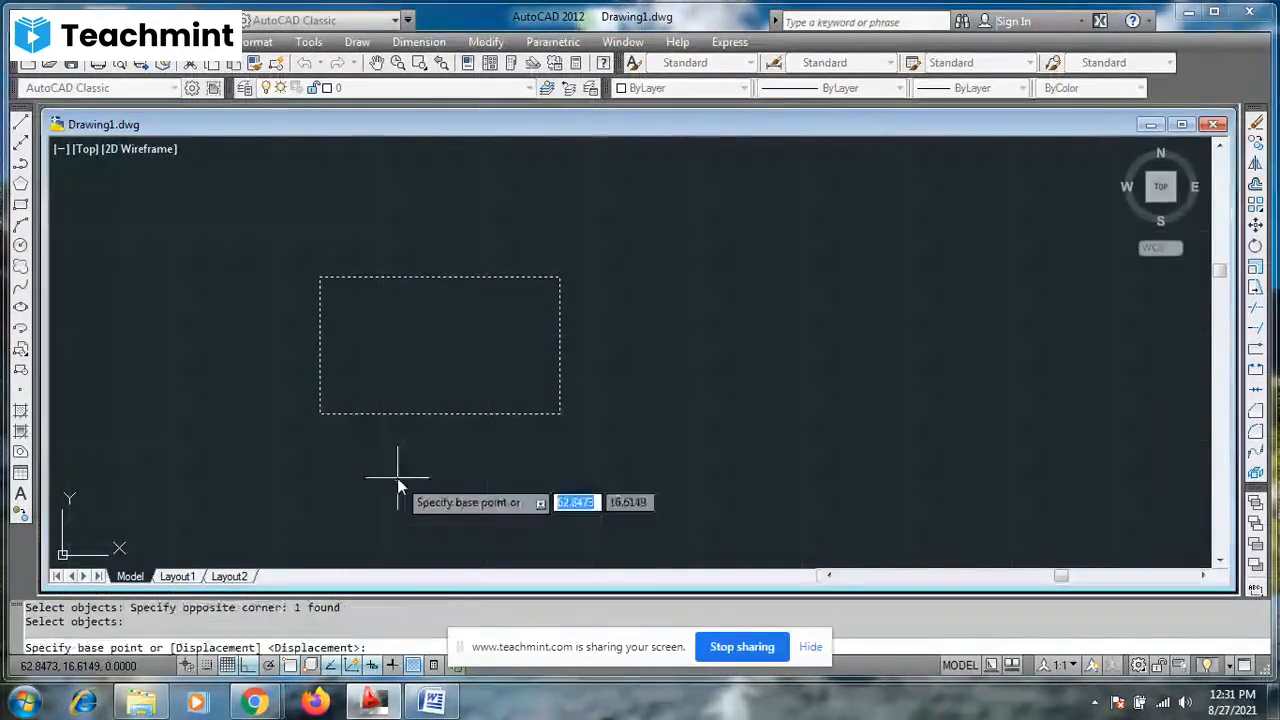
click(559, 413)
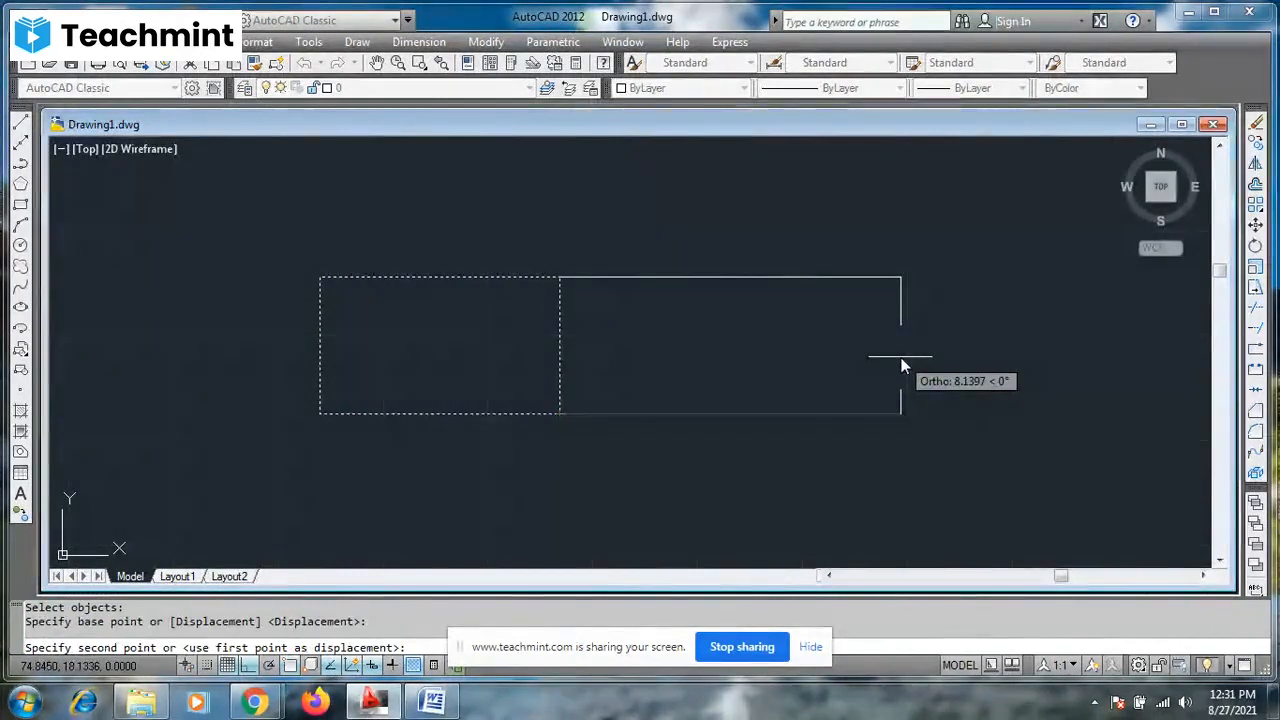
key(Escape)
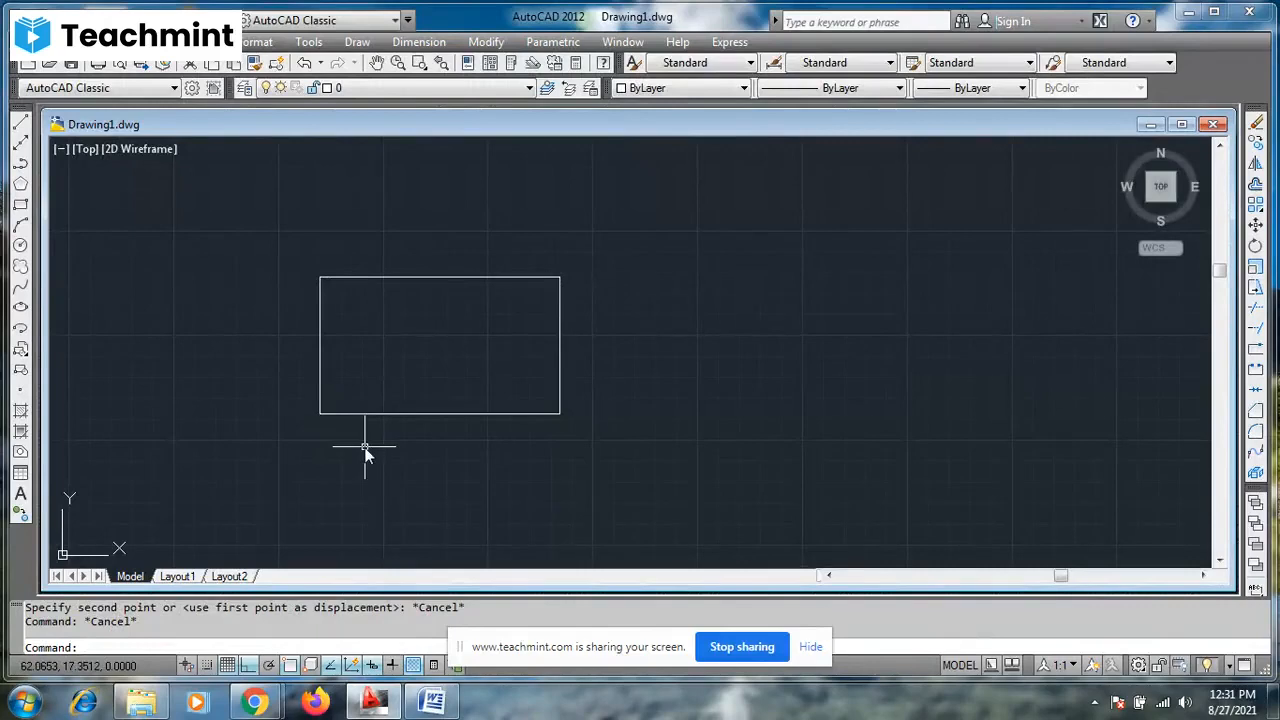
- Stretch the rectangle's right side horizontally outward to about two and a half times its width, using a crossing selection and the lower-left corner as base point
text(s)
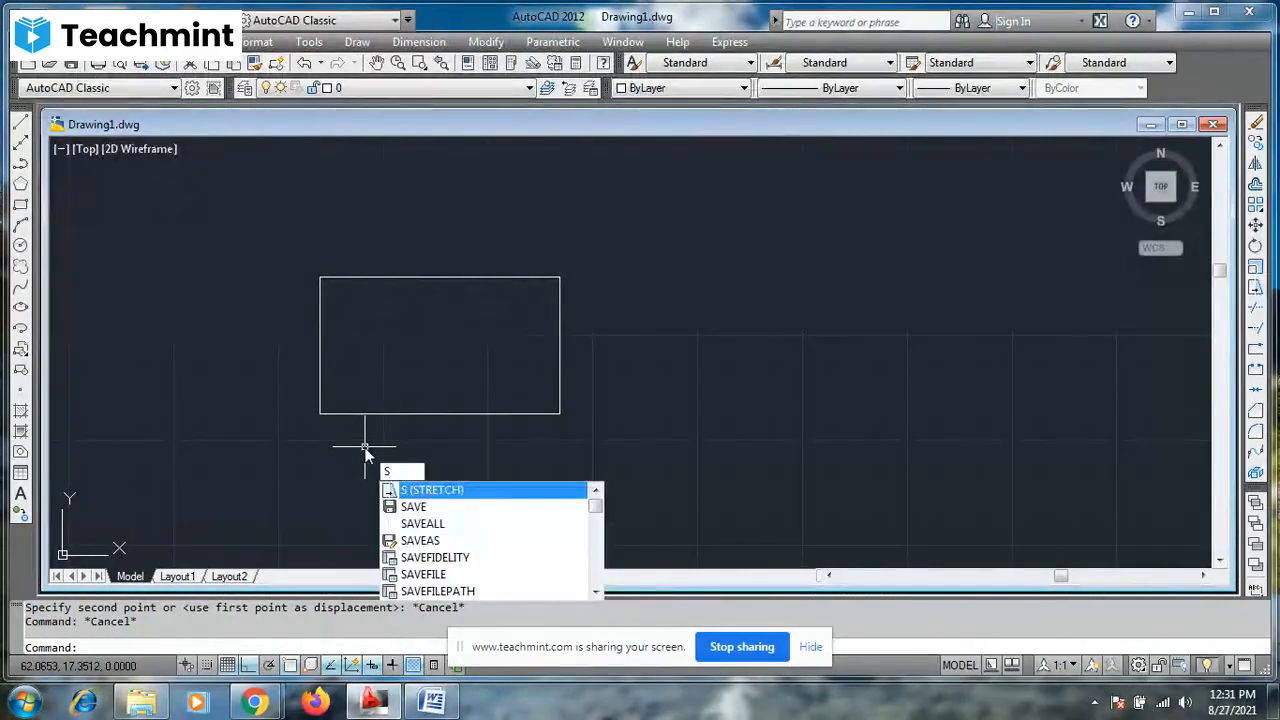
key(Return)
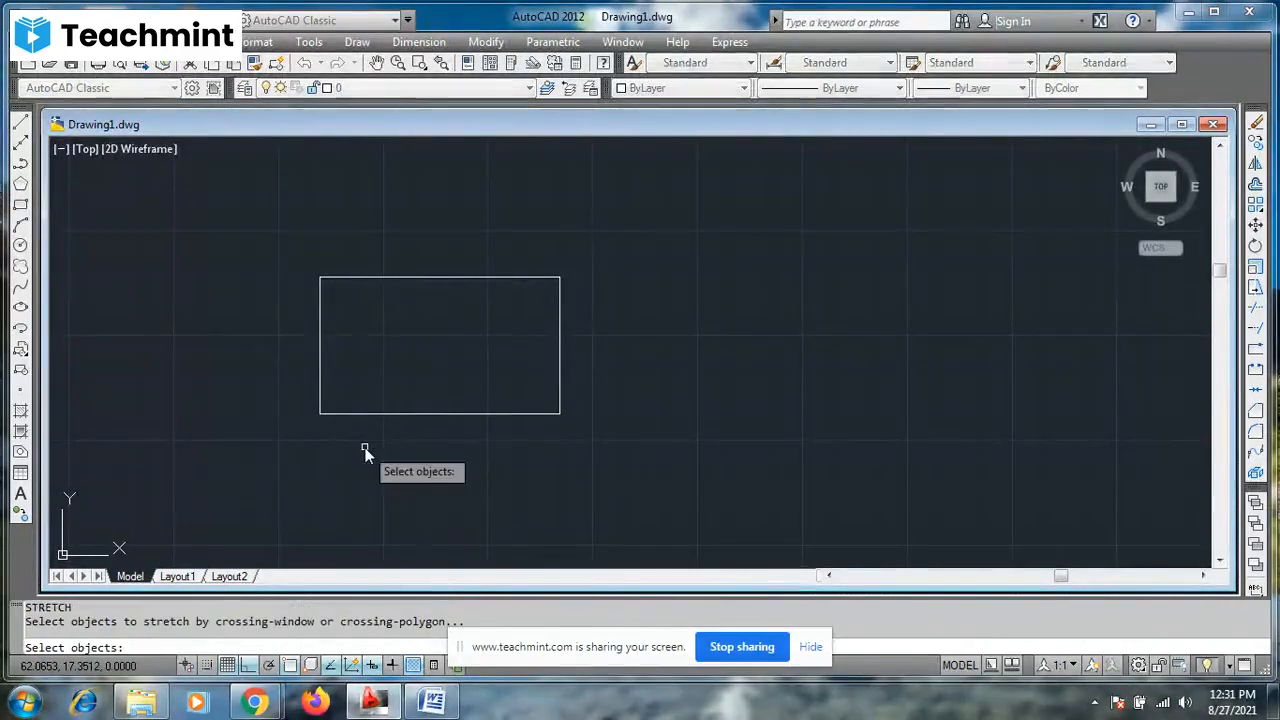
click(612, 235)
click(373, 510)
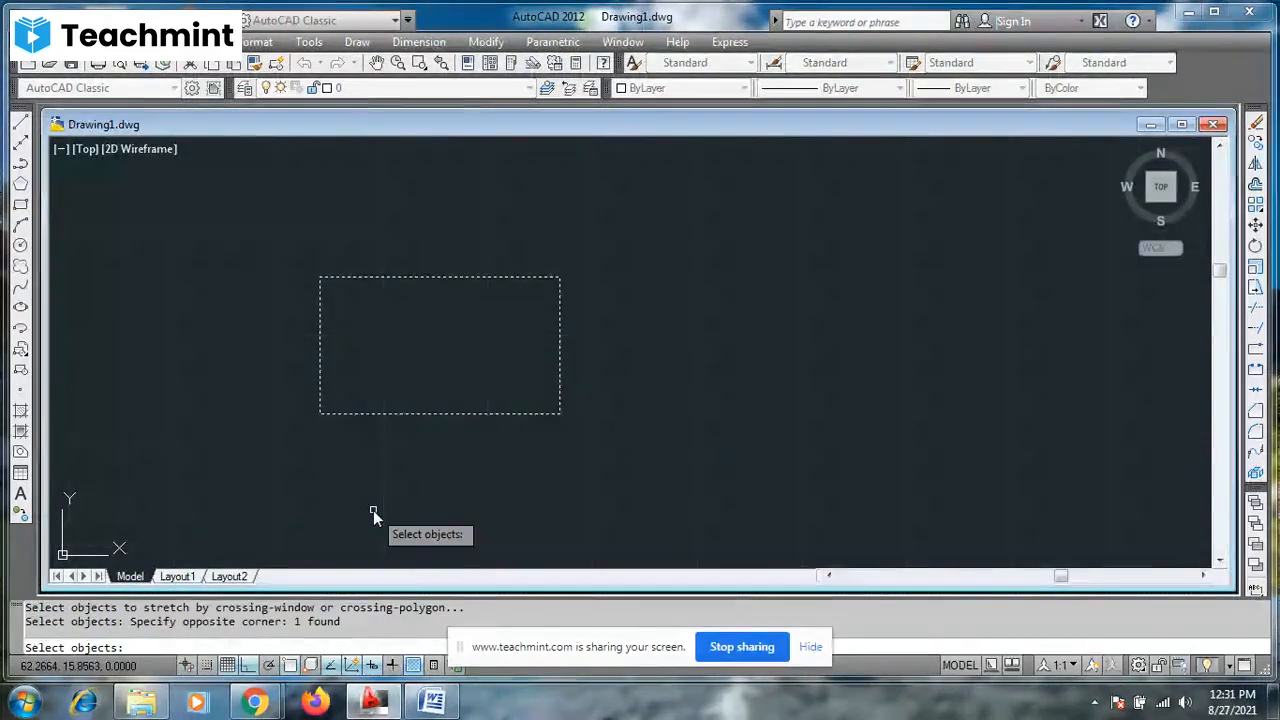
key(Return)
click(320, 413)
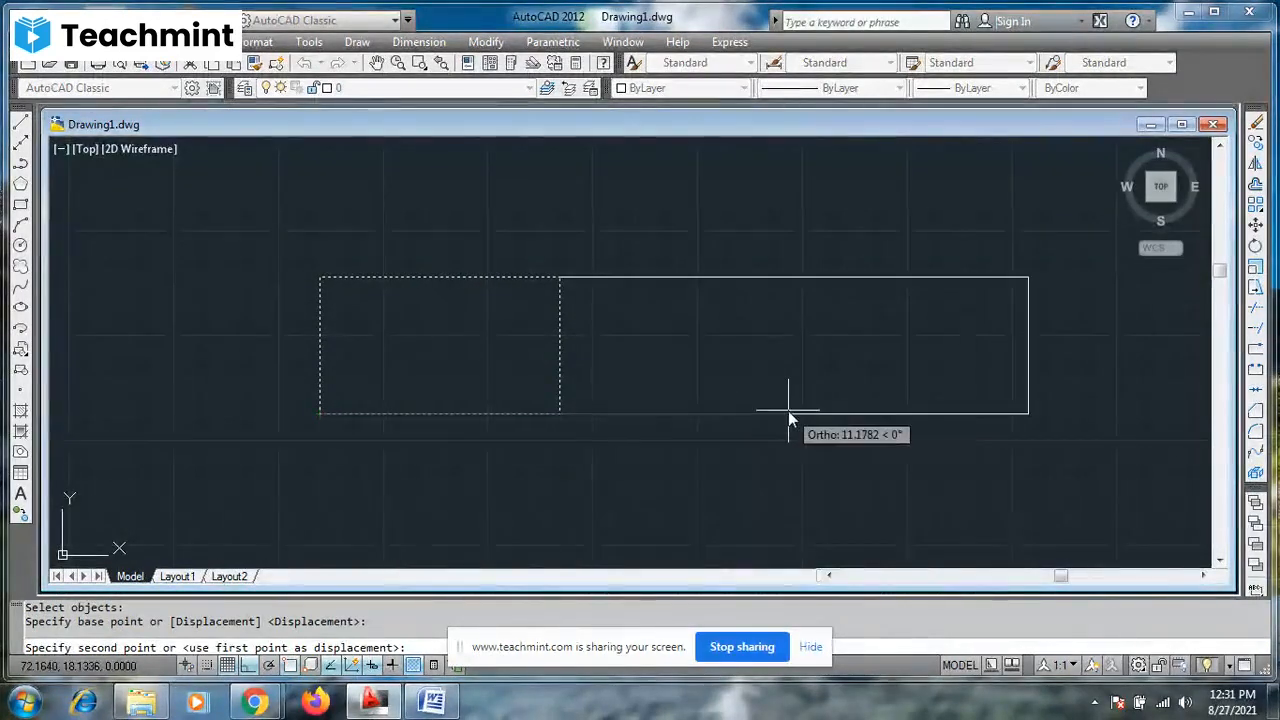
click(678, 411)
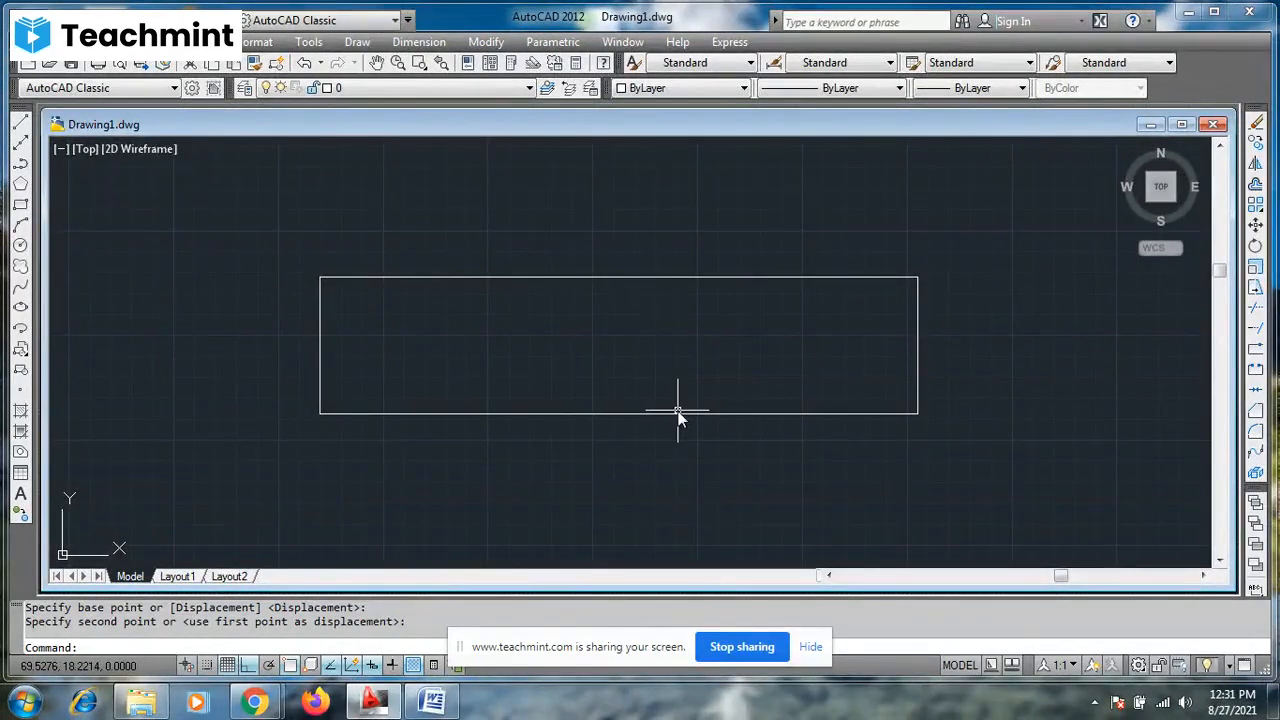
key(Escape)
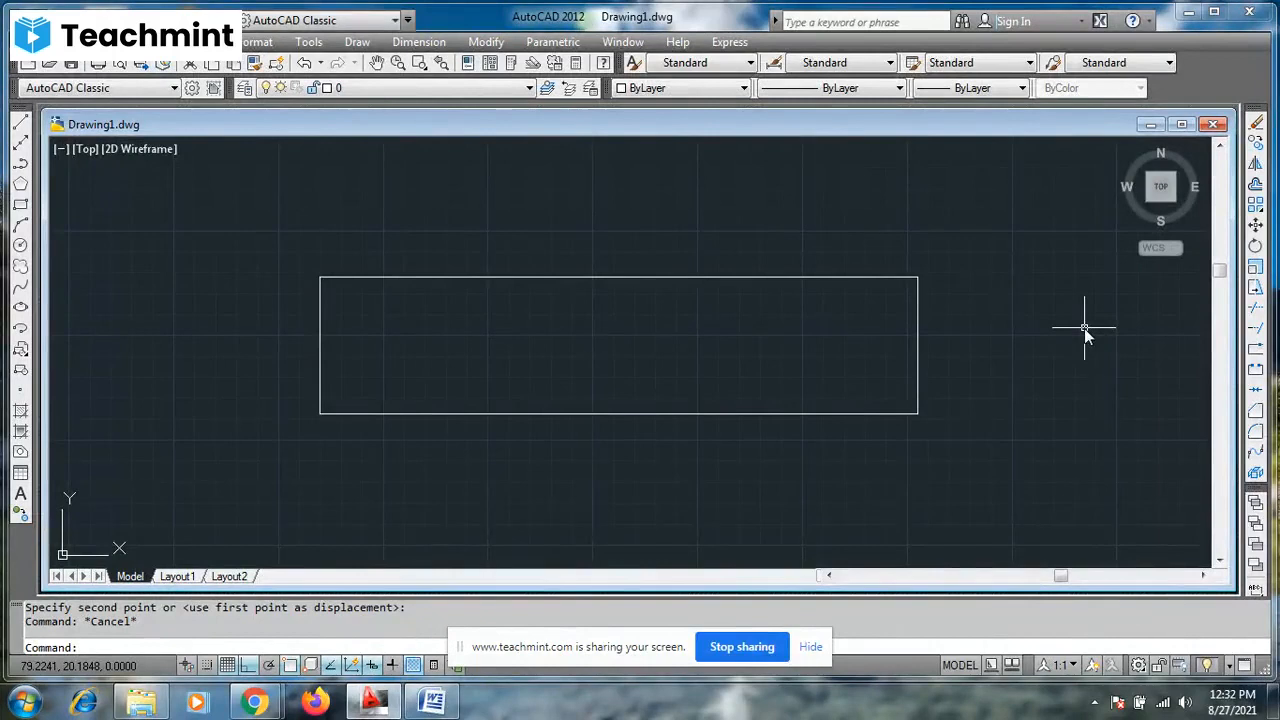
key(Escape)
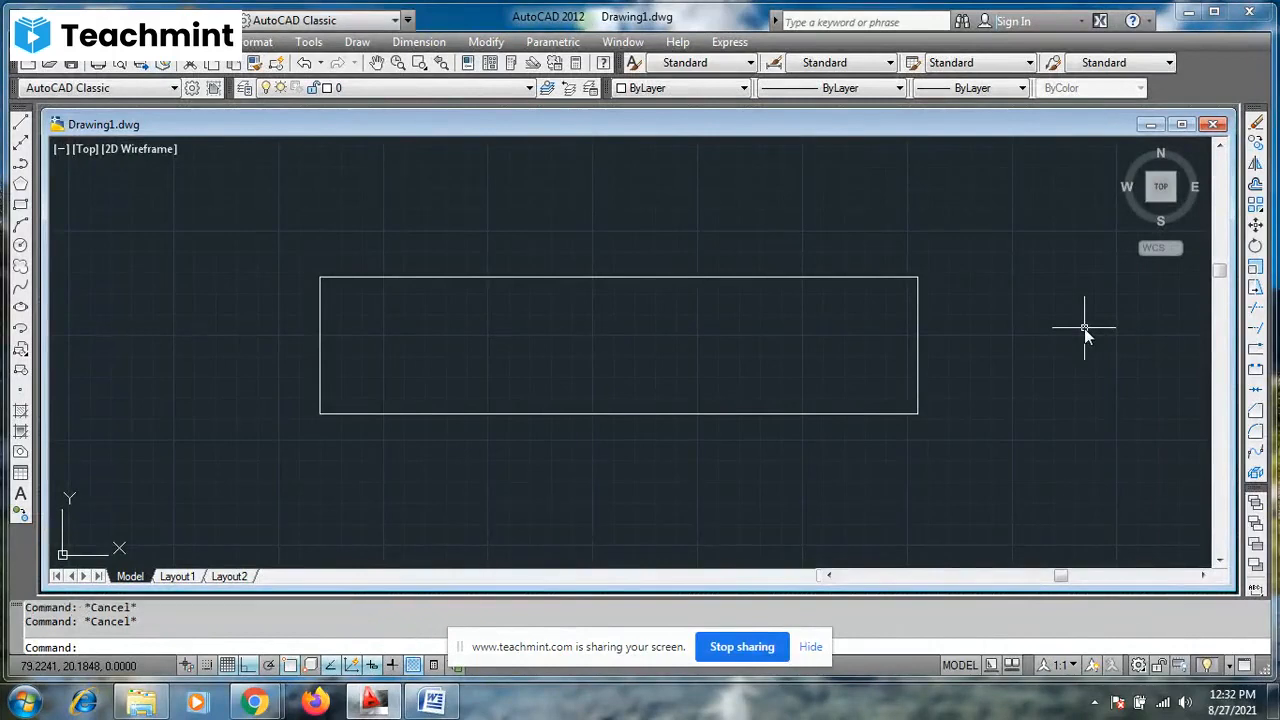
- Stretch the rectangle's right side straight upward from its lower-right corner, using a crossing selection of the right end with Ortho on
text(s)
key(Return)
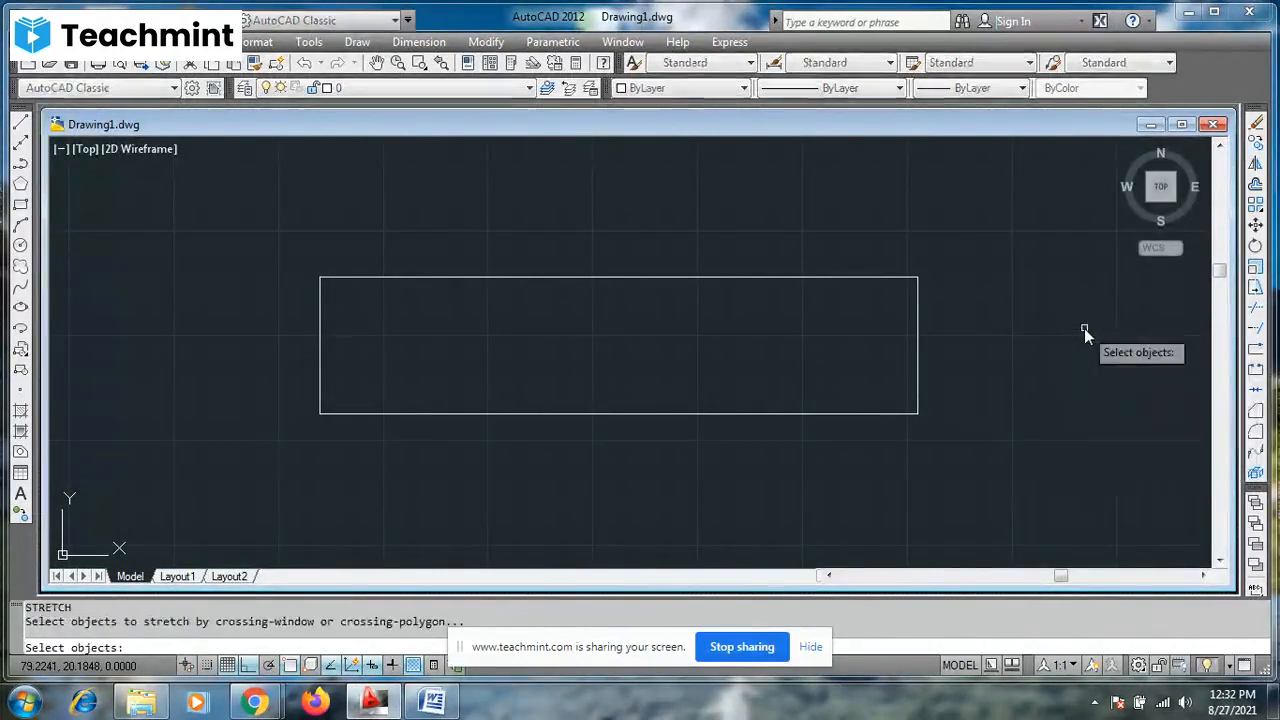
click(966, 222)
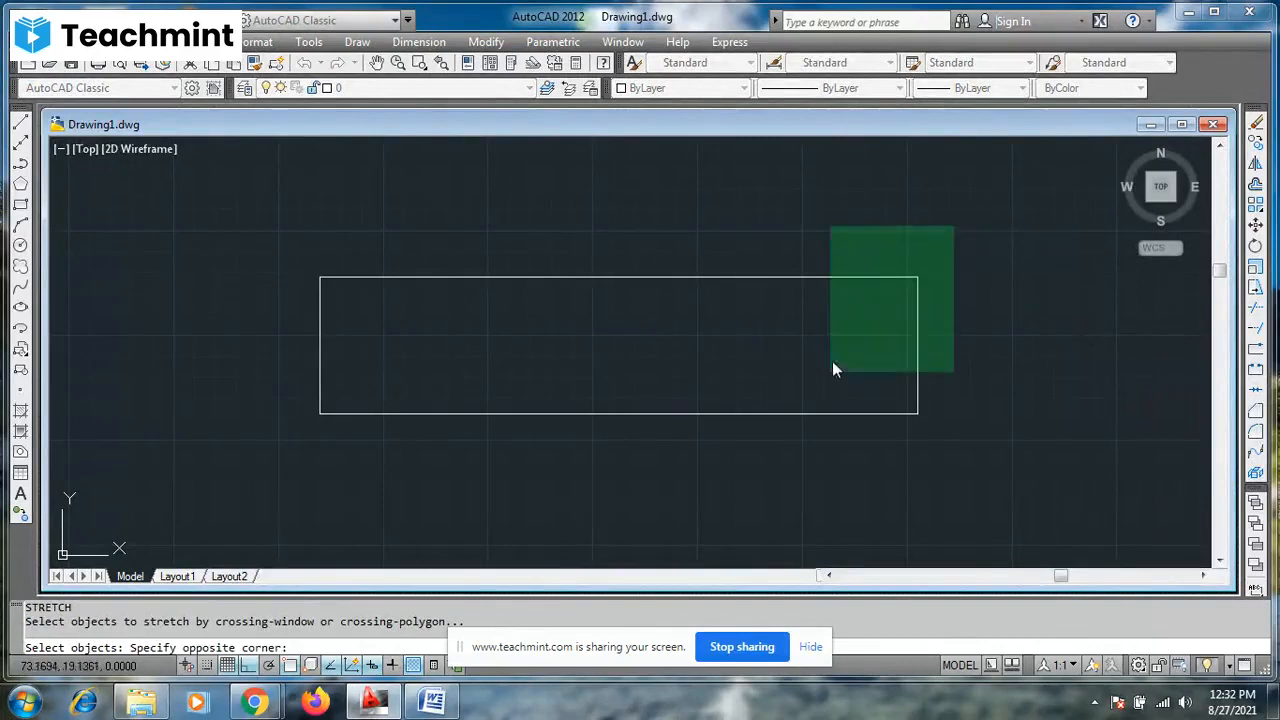
click(789, 477)
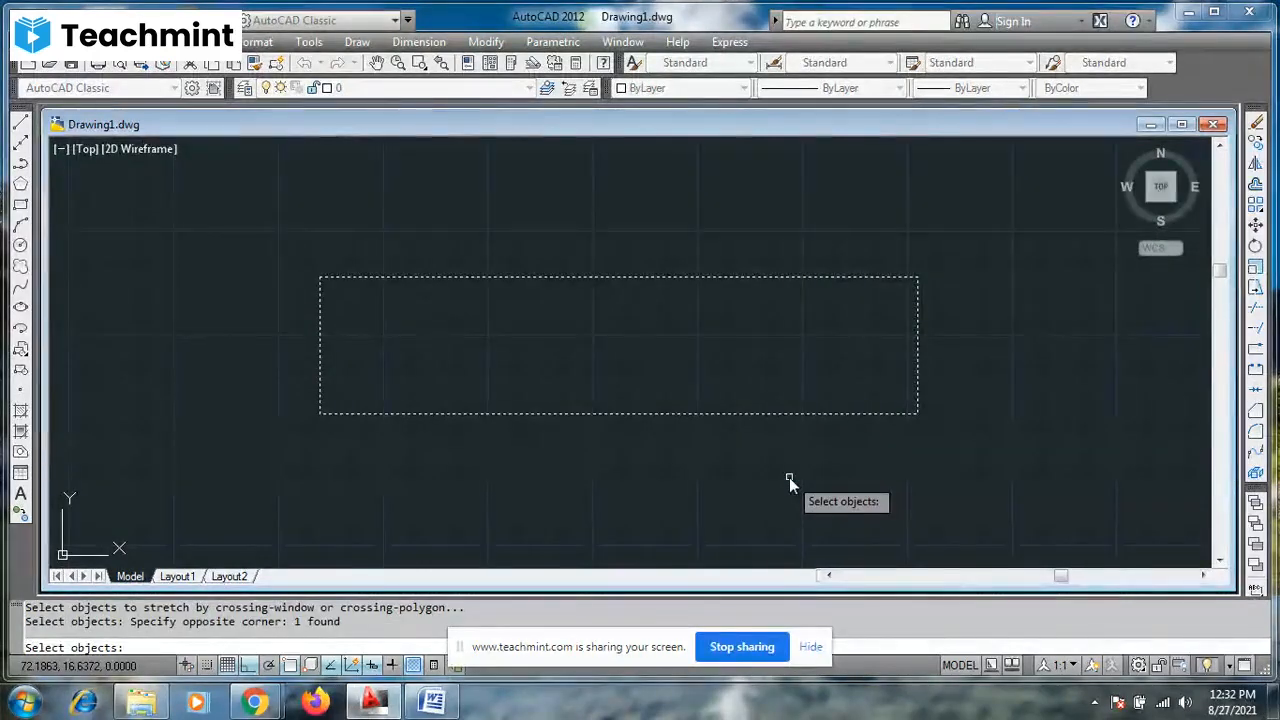
key(Return)
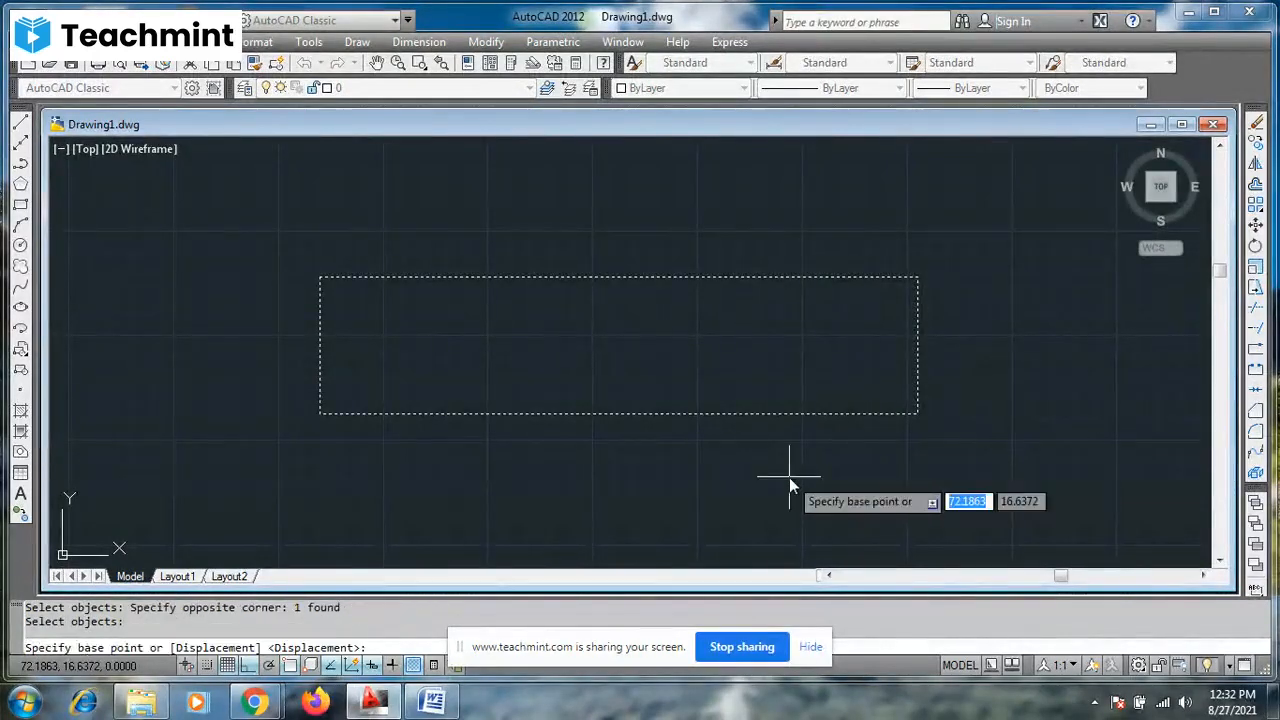
click(919, 418)
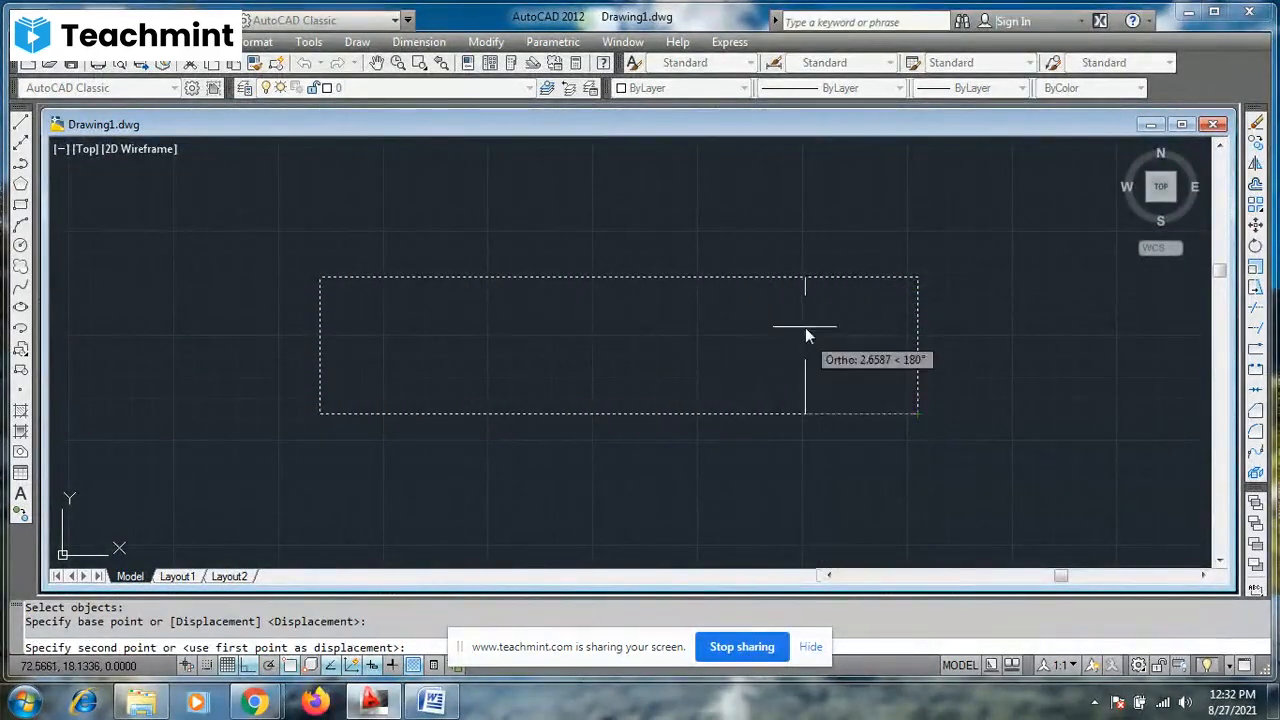
click(817, 254)
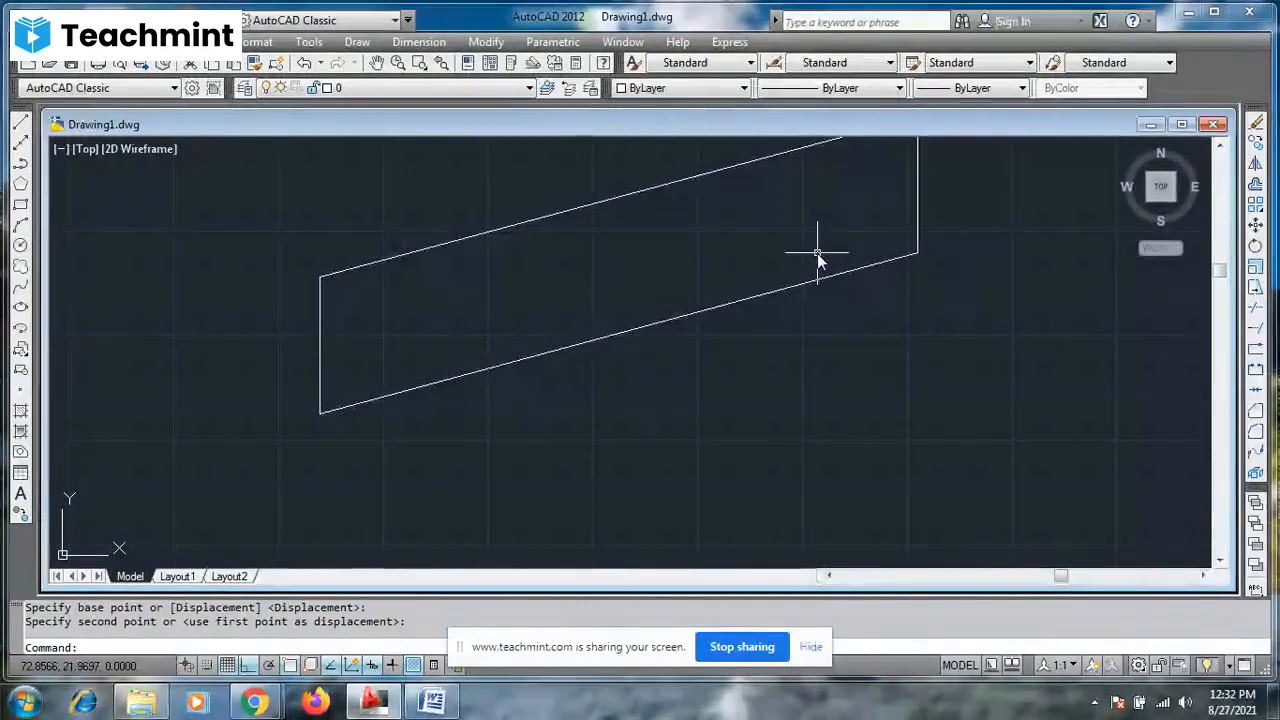
key(Escape)
key(Escape)
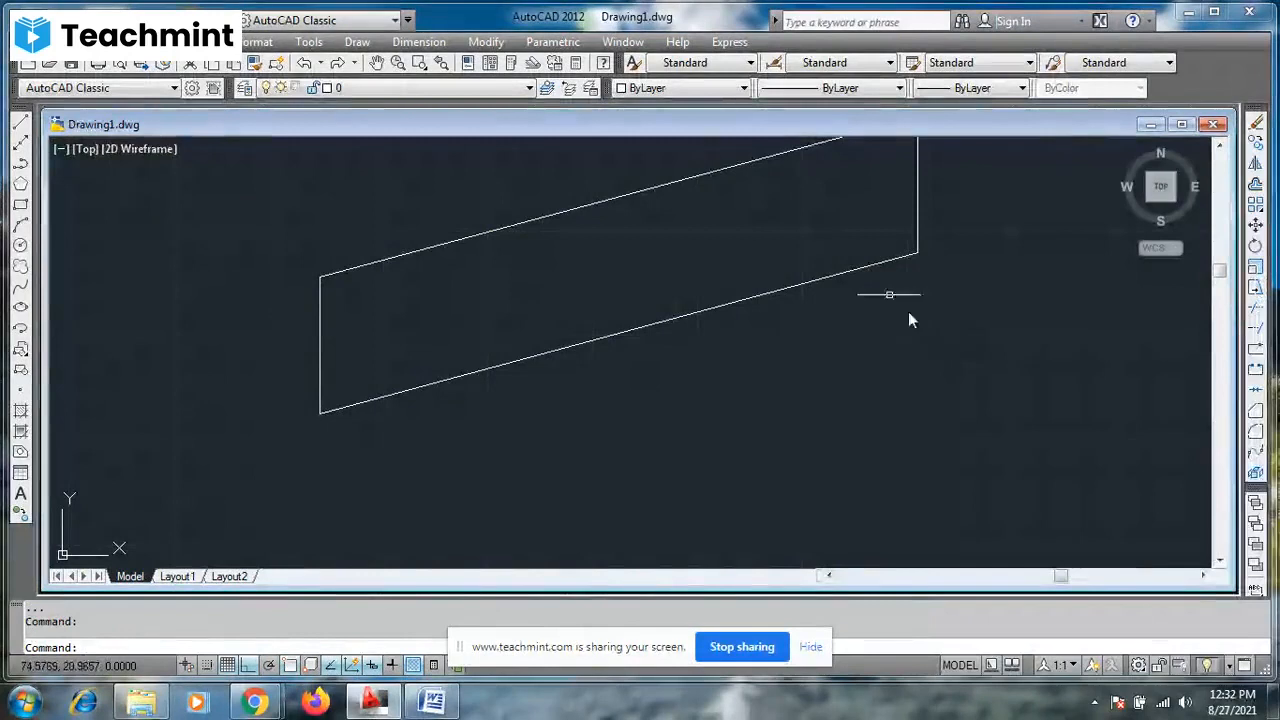
- Erase the slanted shape and draw four connected Ortho lines forming a box whose top and left lines extend past their crossing
click(870, 270)
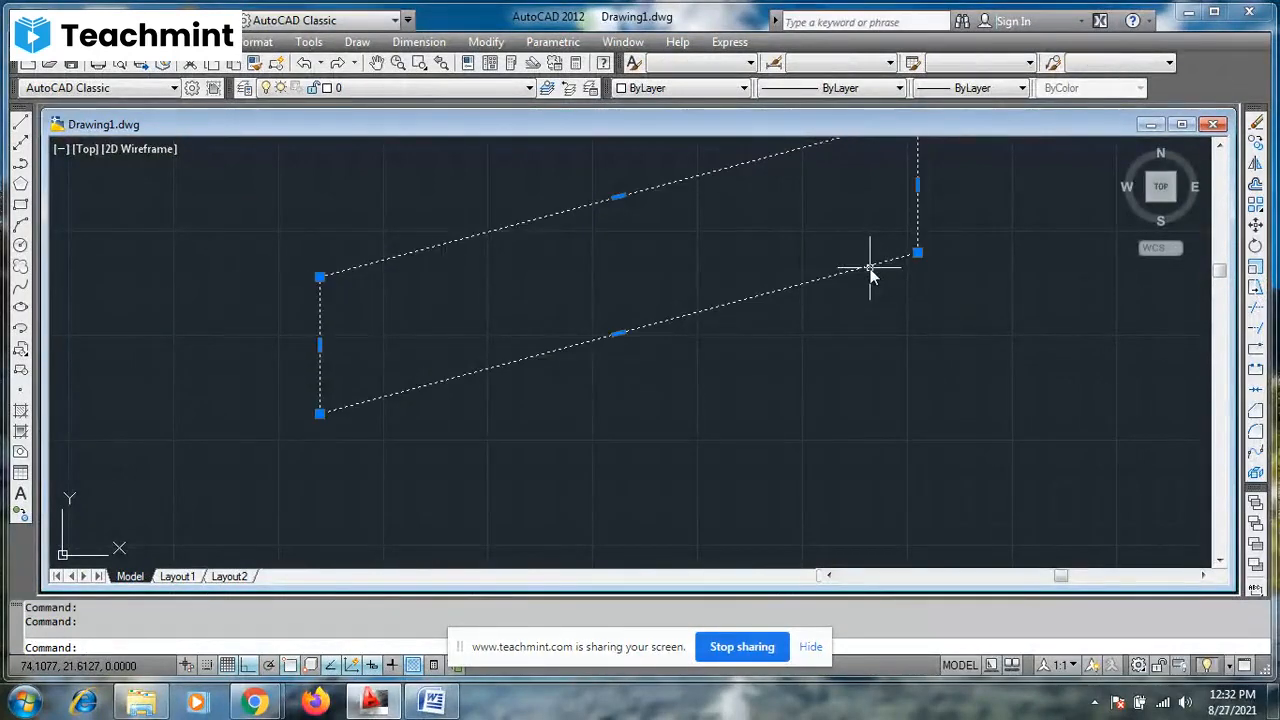
key(Delete)
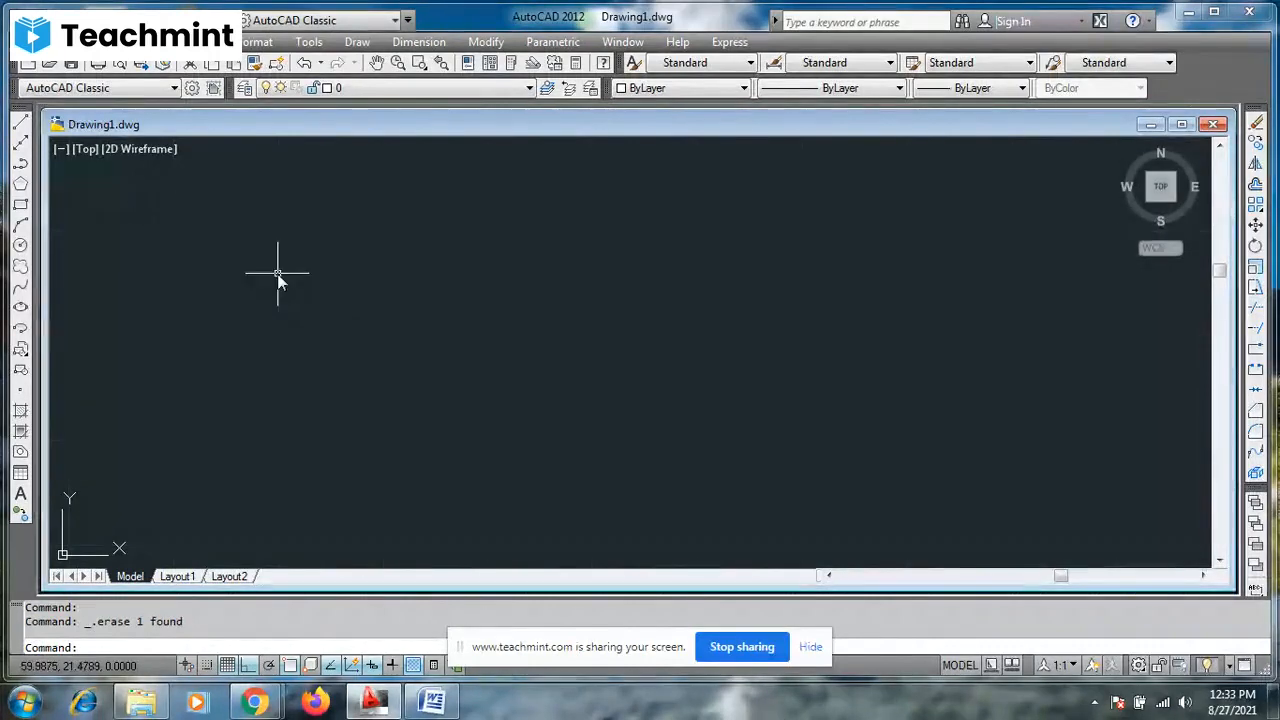
click(21, 124)
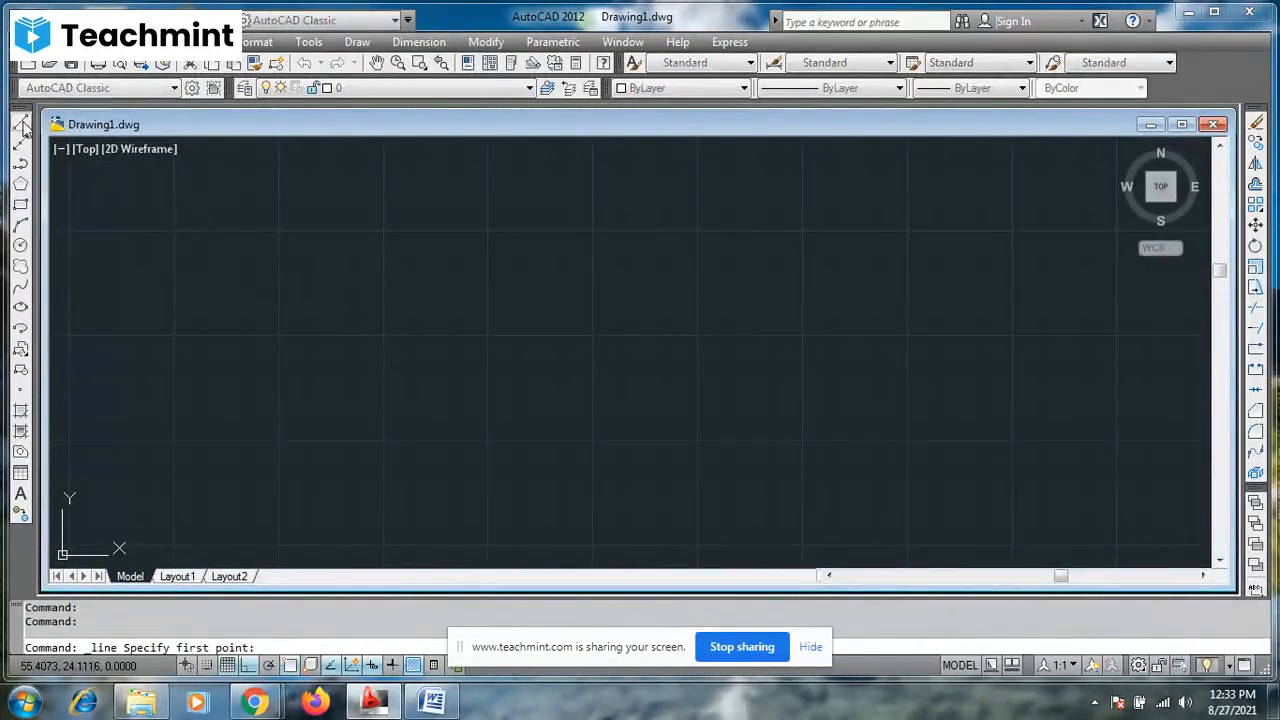
click(389, 234)
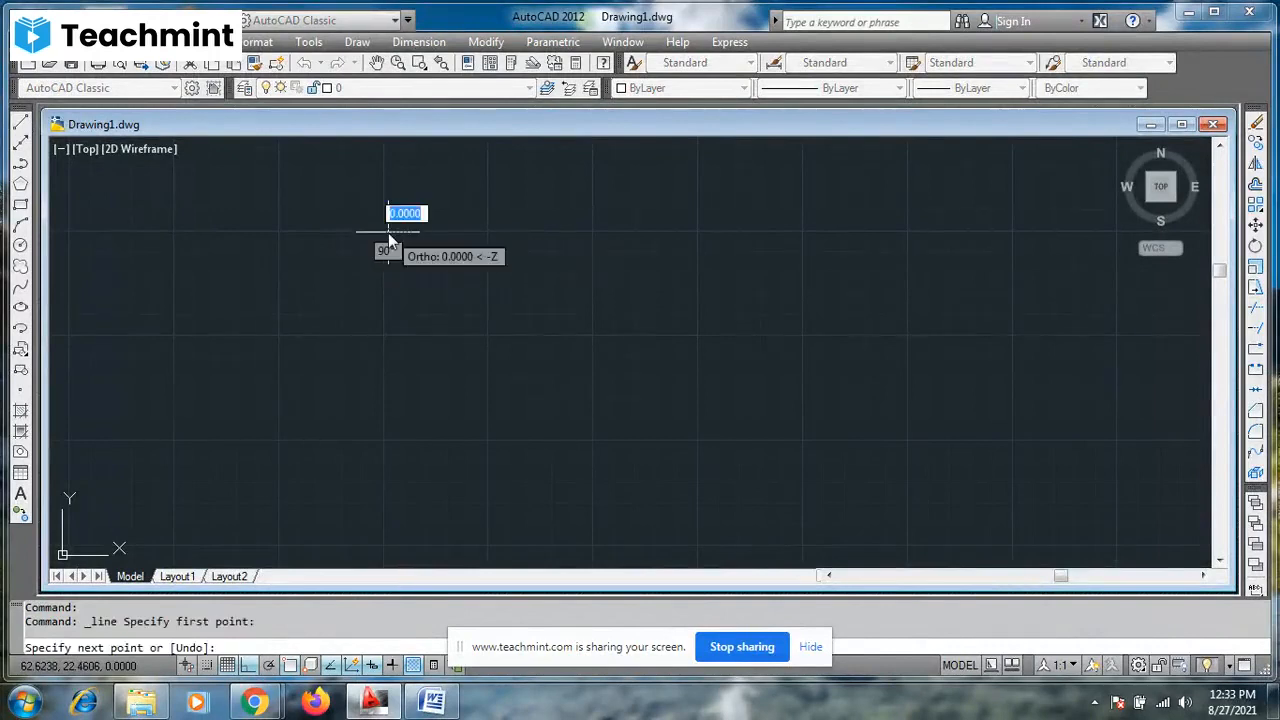
click(697, 245)
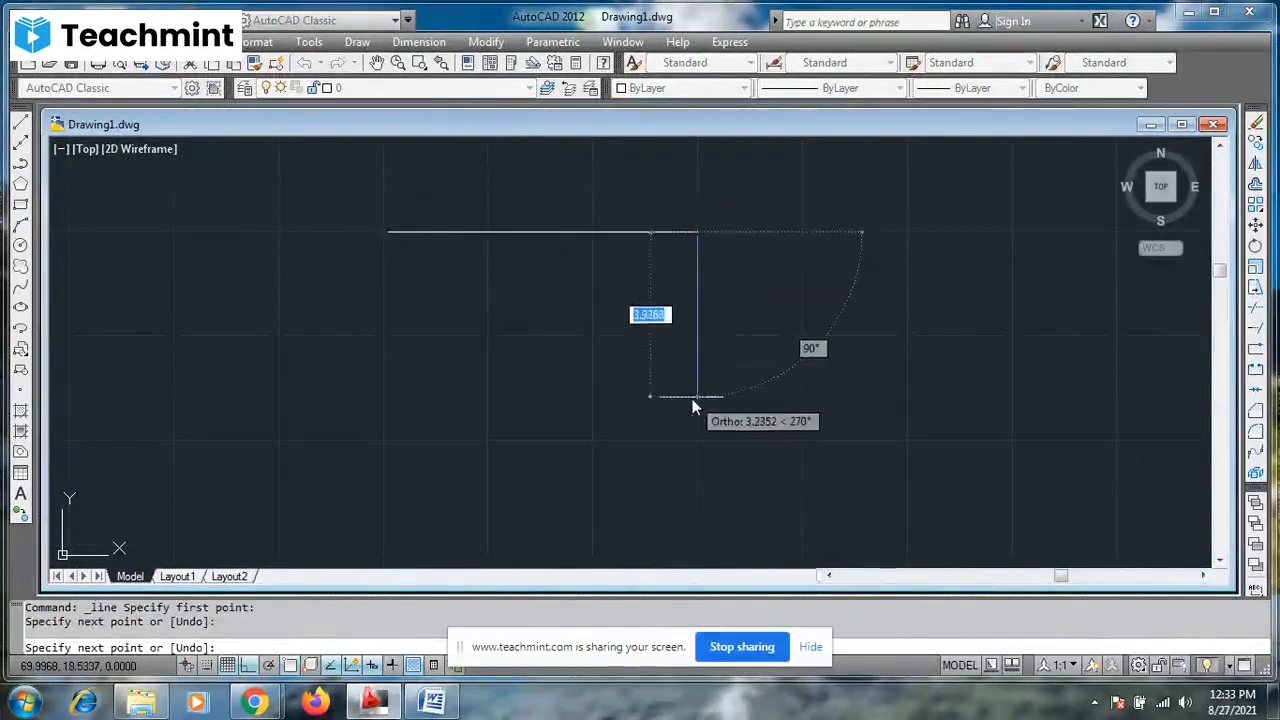
click(696, 402)
click(471, 408)
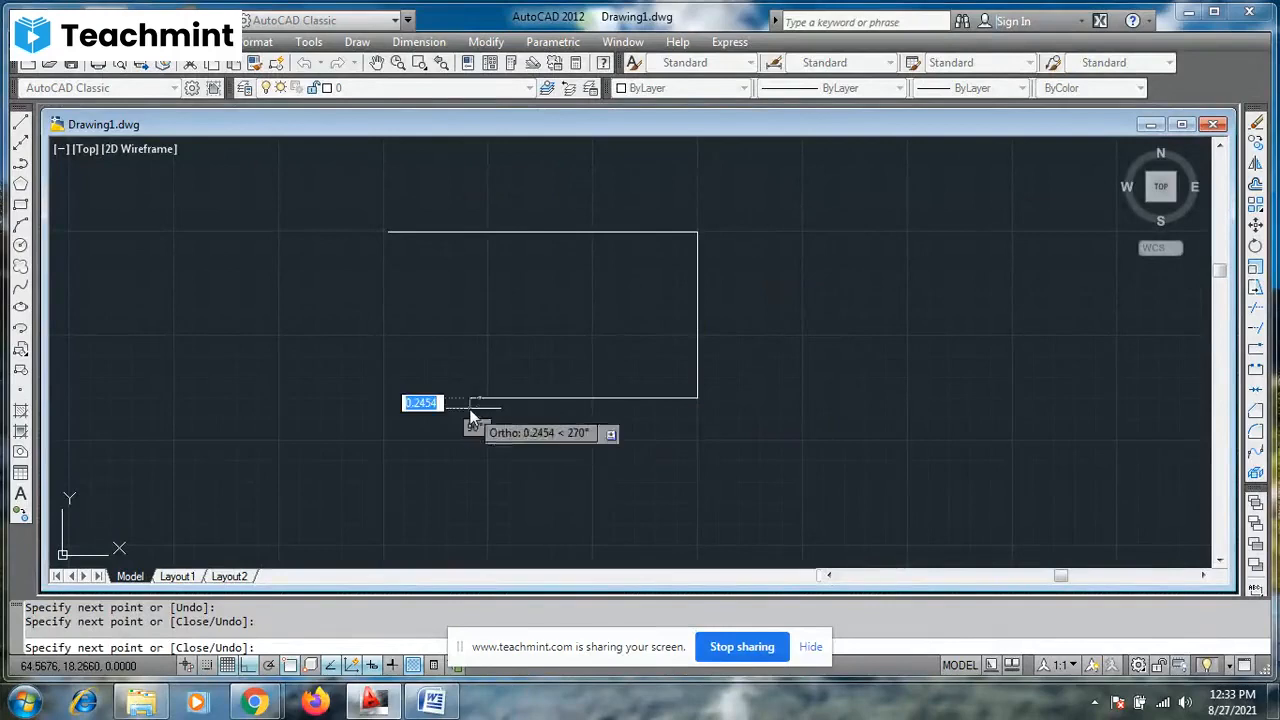
click(493, 191)
key(Escape)
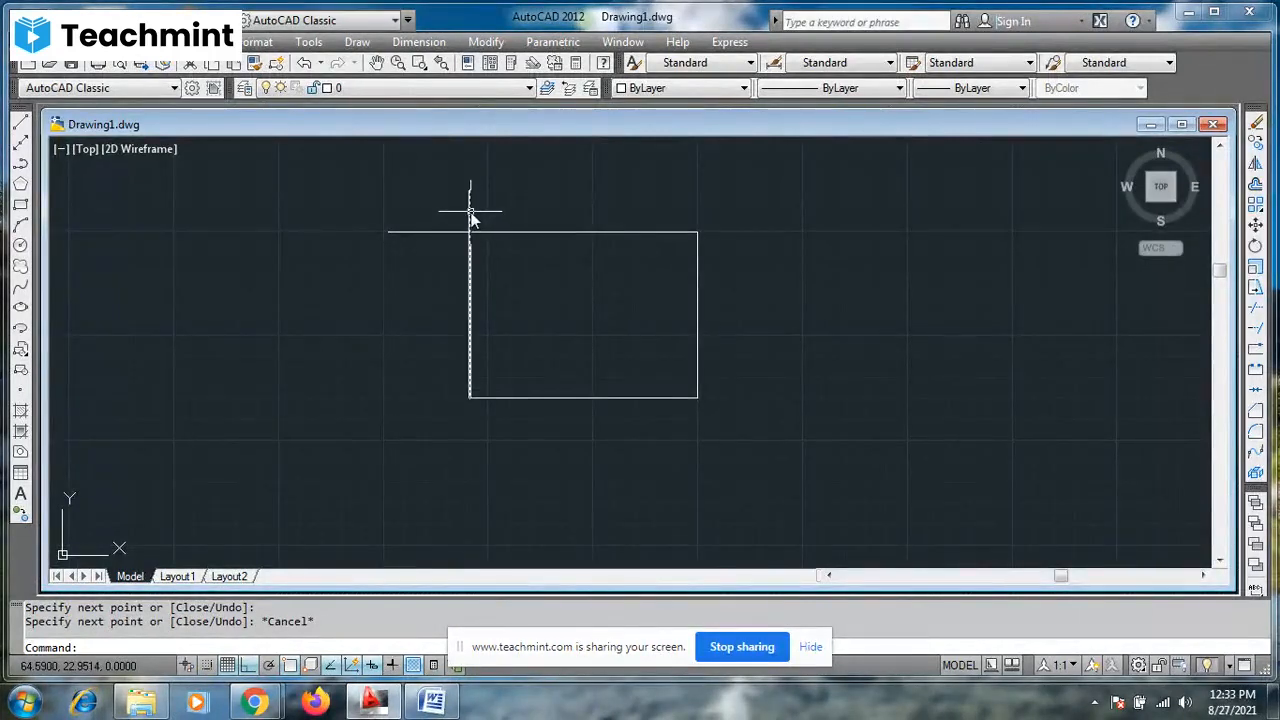
- Trim off the overhanging ends of the box's left and top lines beyond their crossing, using all objects as cutting edges
mouse_move(471, 218)
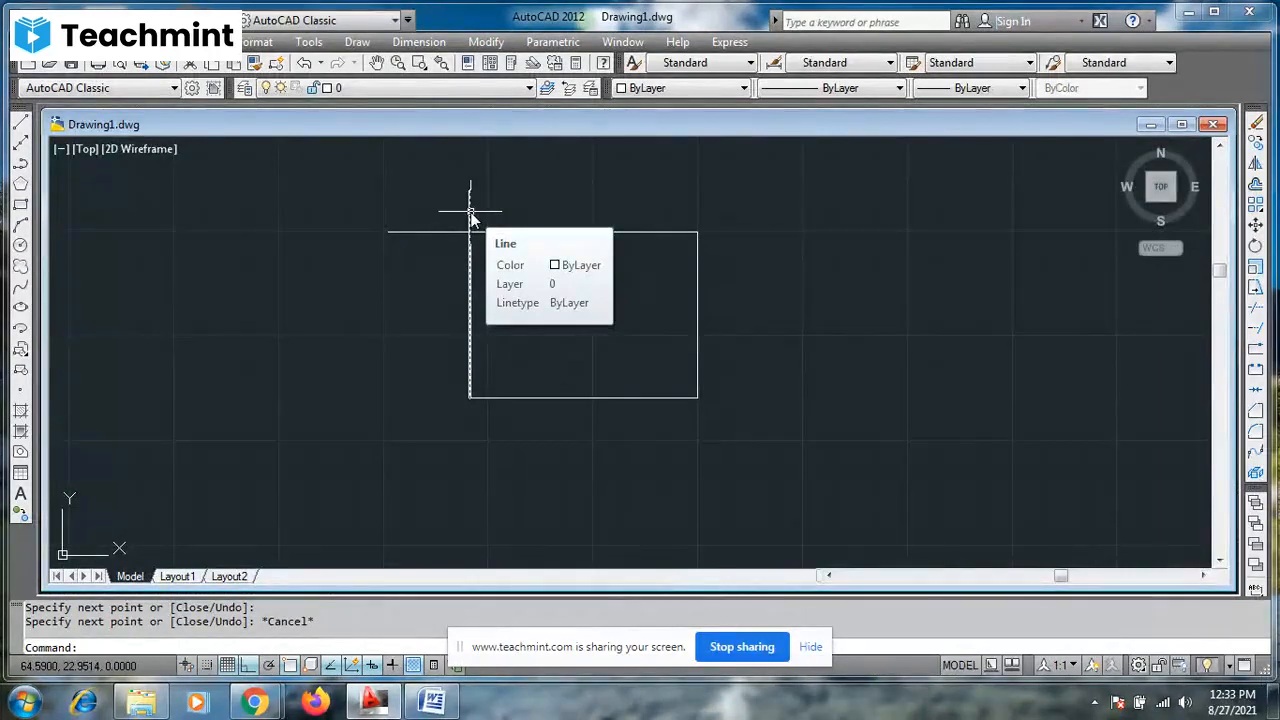
click(471, 201)
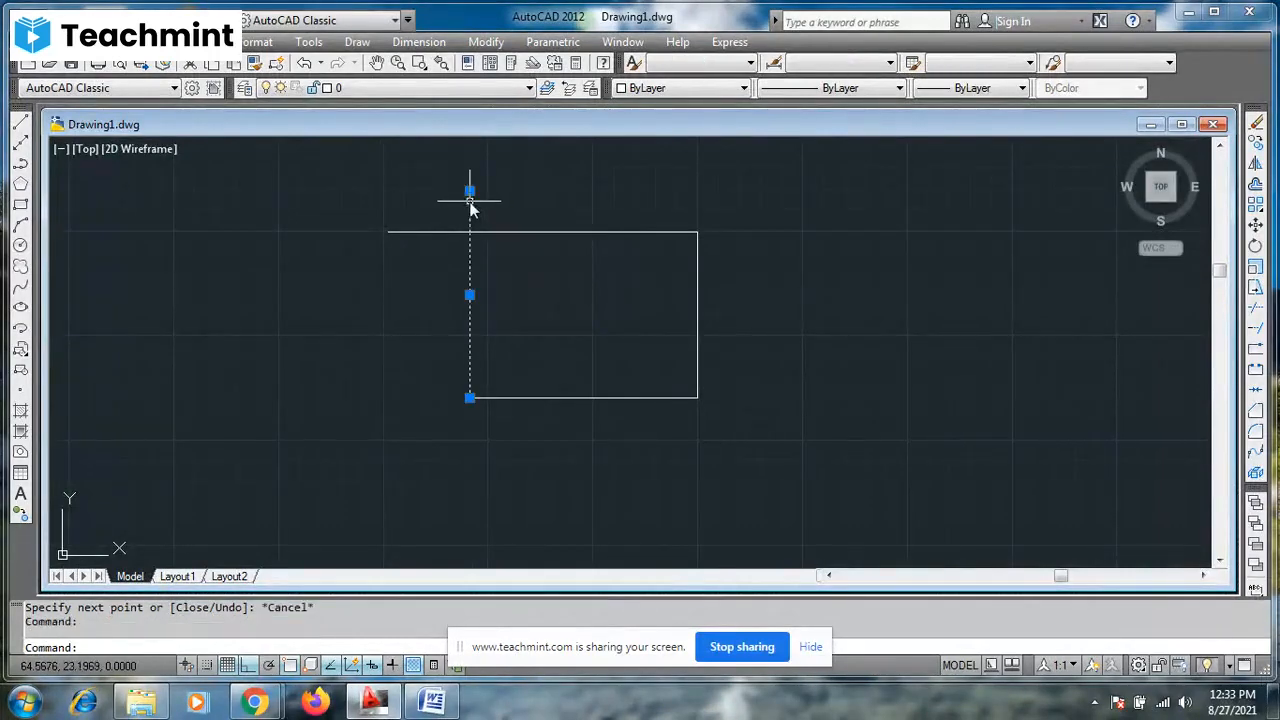
key(Escape)
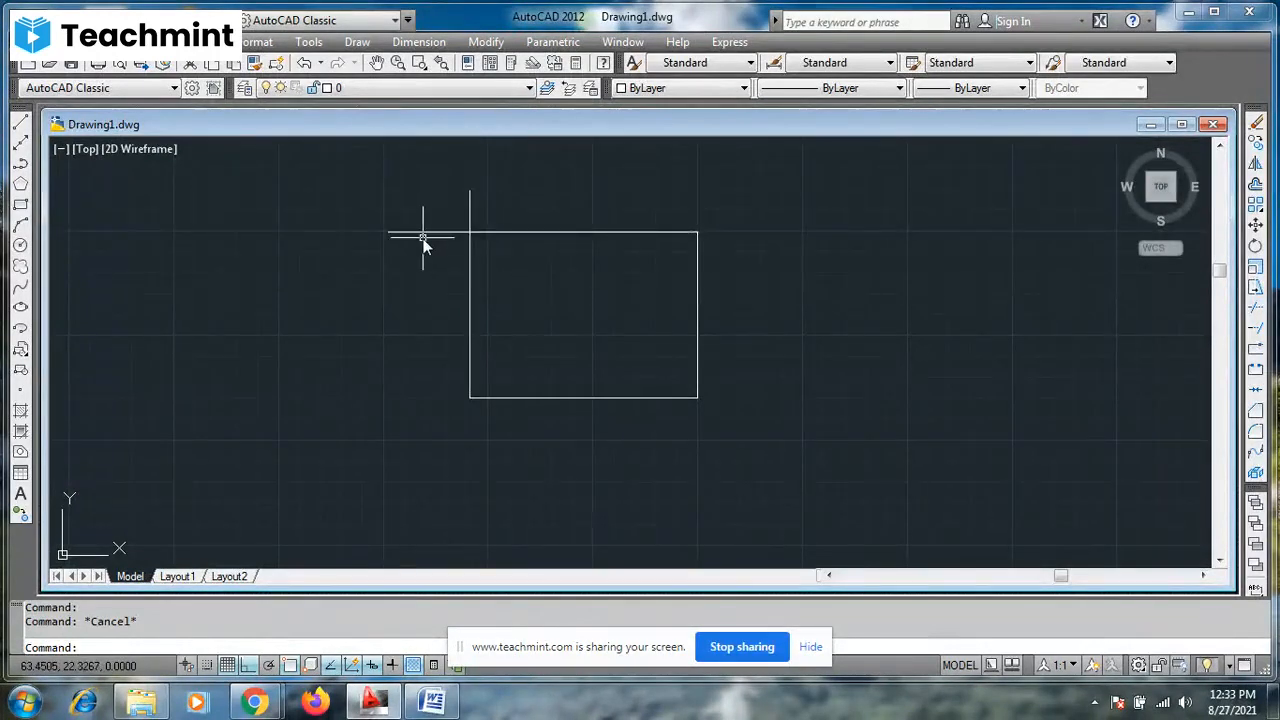
text(tr)
key(Return)
key(Return)
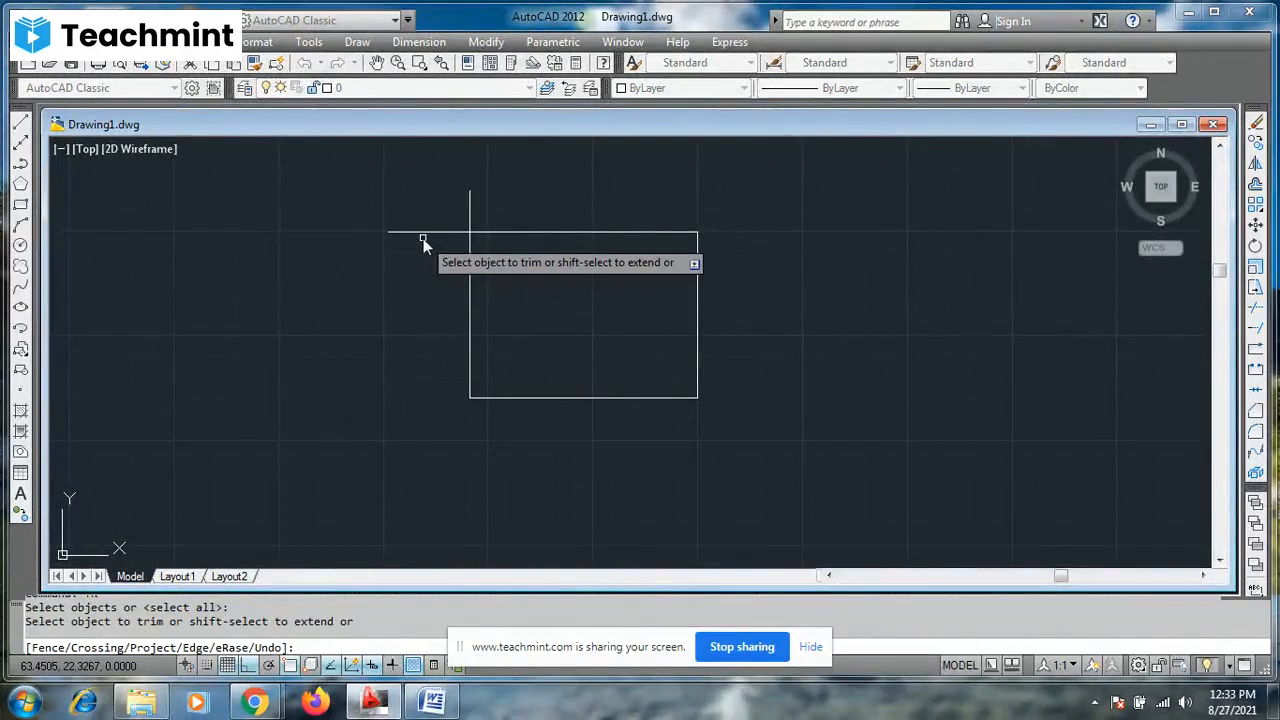
click(471, 202)
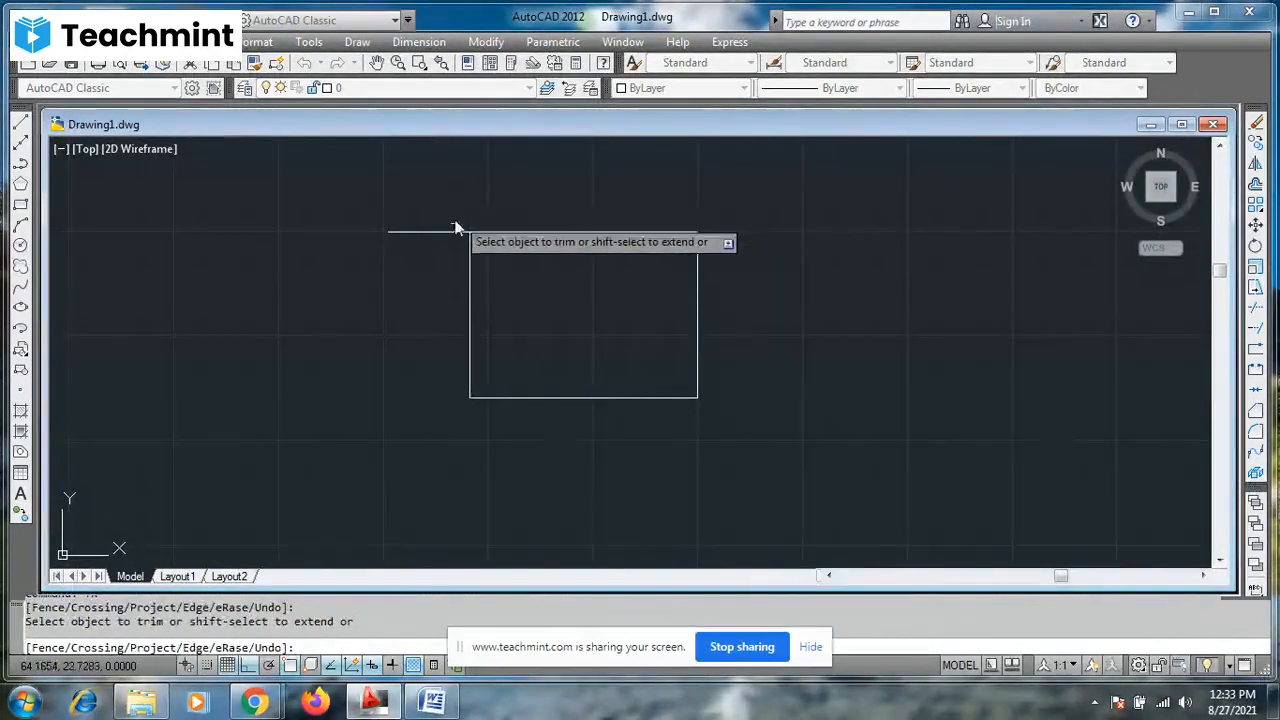
click(446, 232)
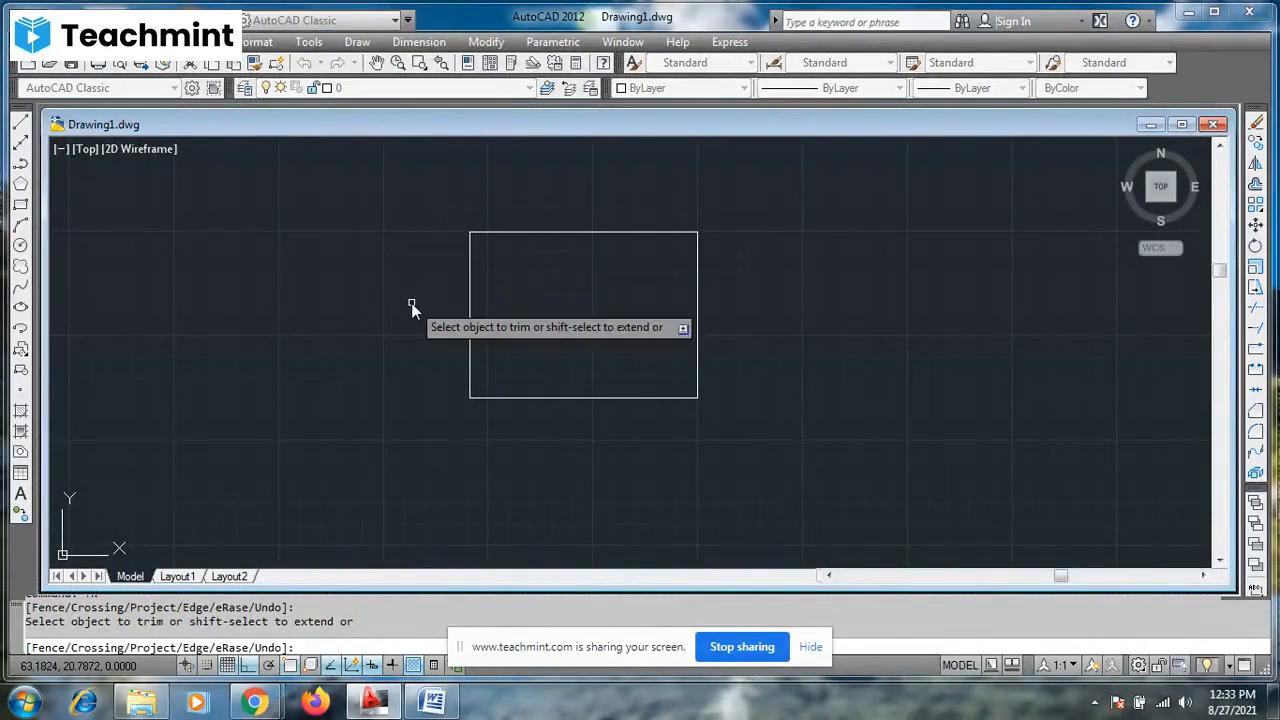
key(Escape)
key(Escape)
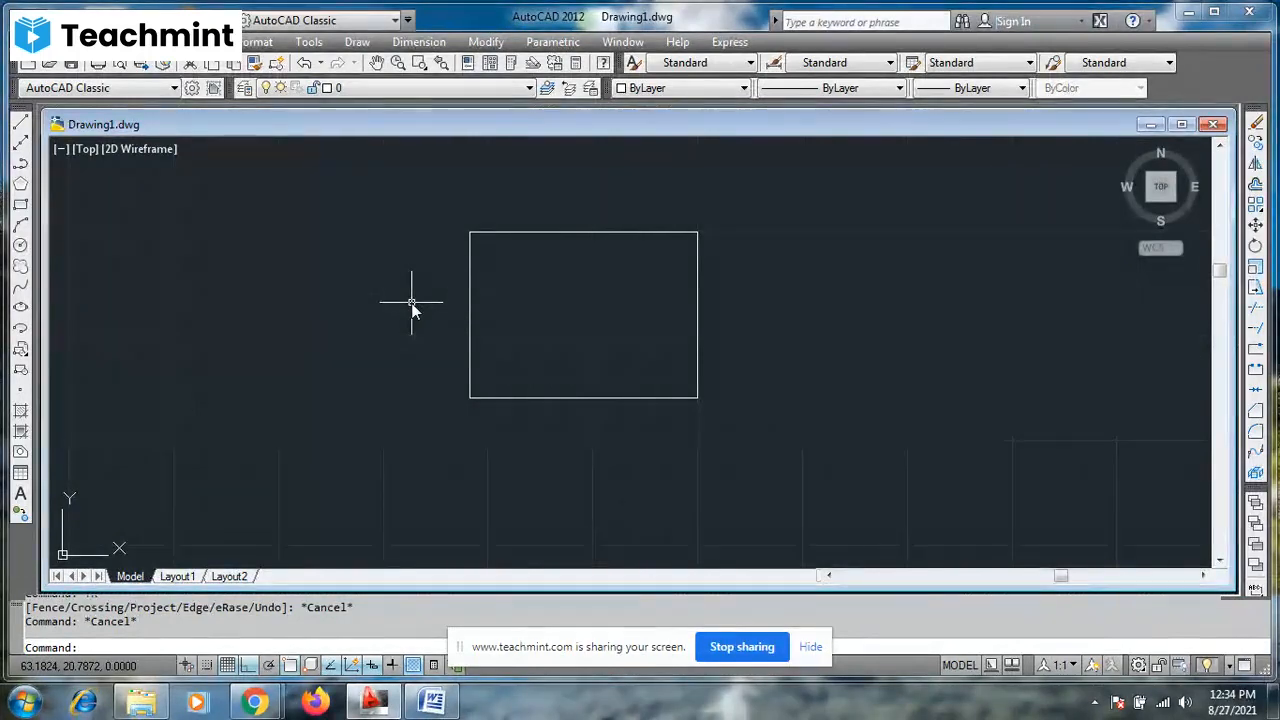
key(Escape)
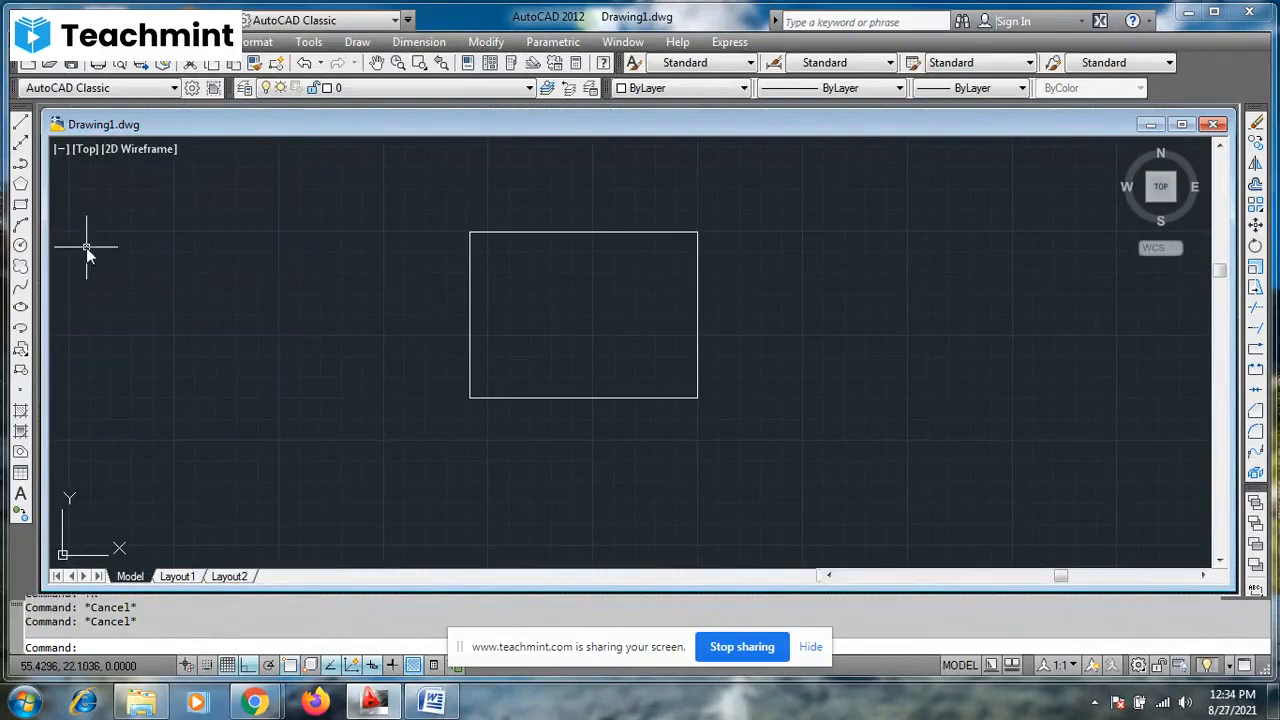
- Draw a circle of radius 2 to the left of the rectangle
click(21, 246)
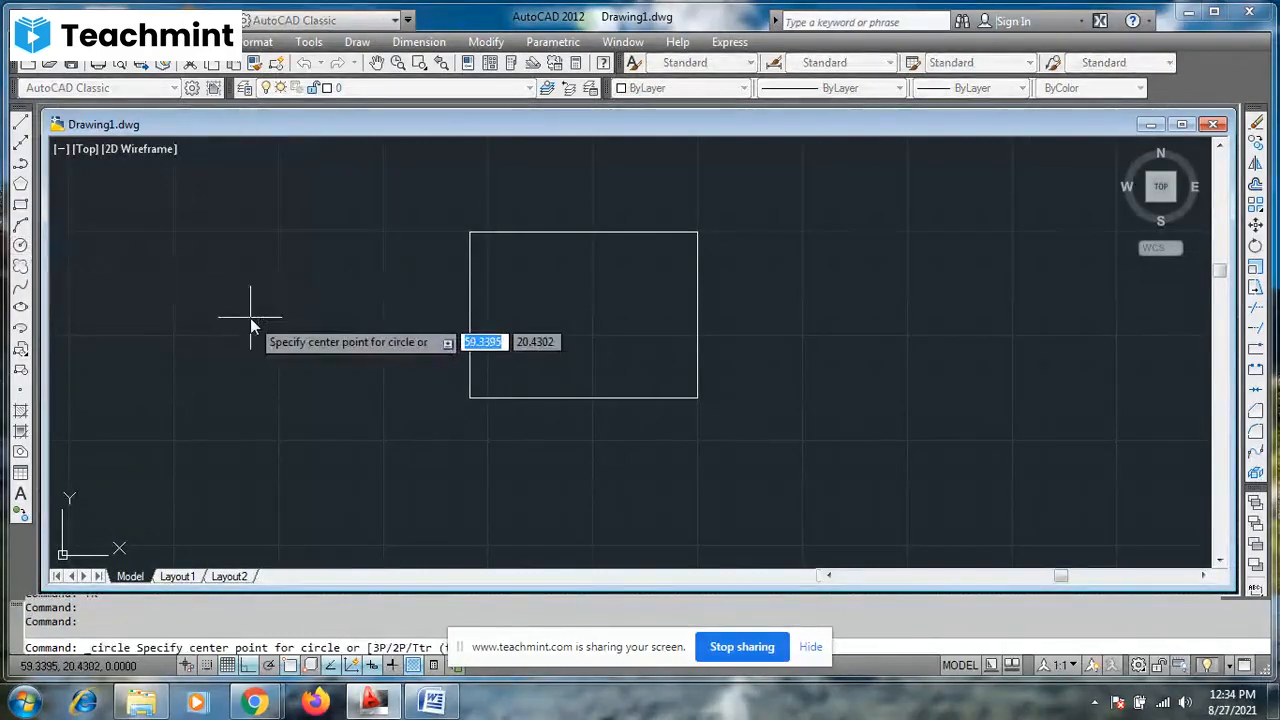
text(c)
key(Return)
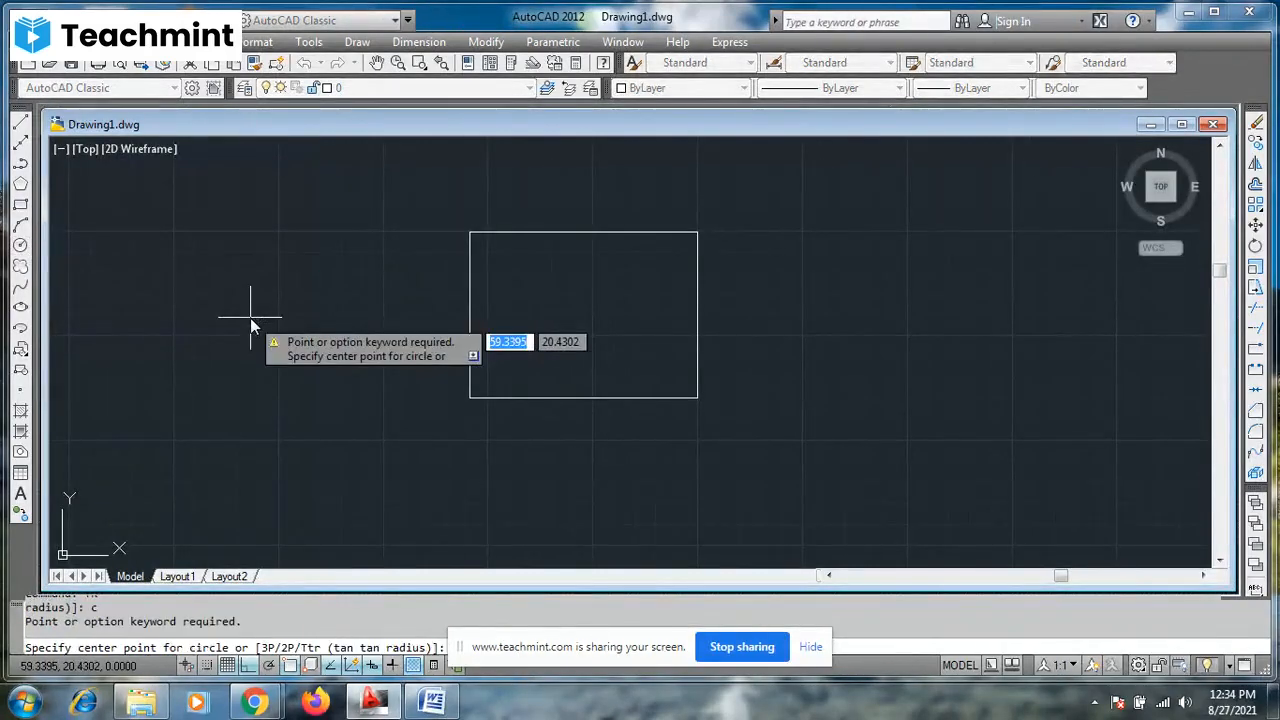
key(Escape)
text(c)
key(Return)
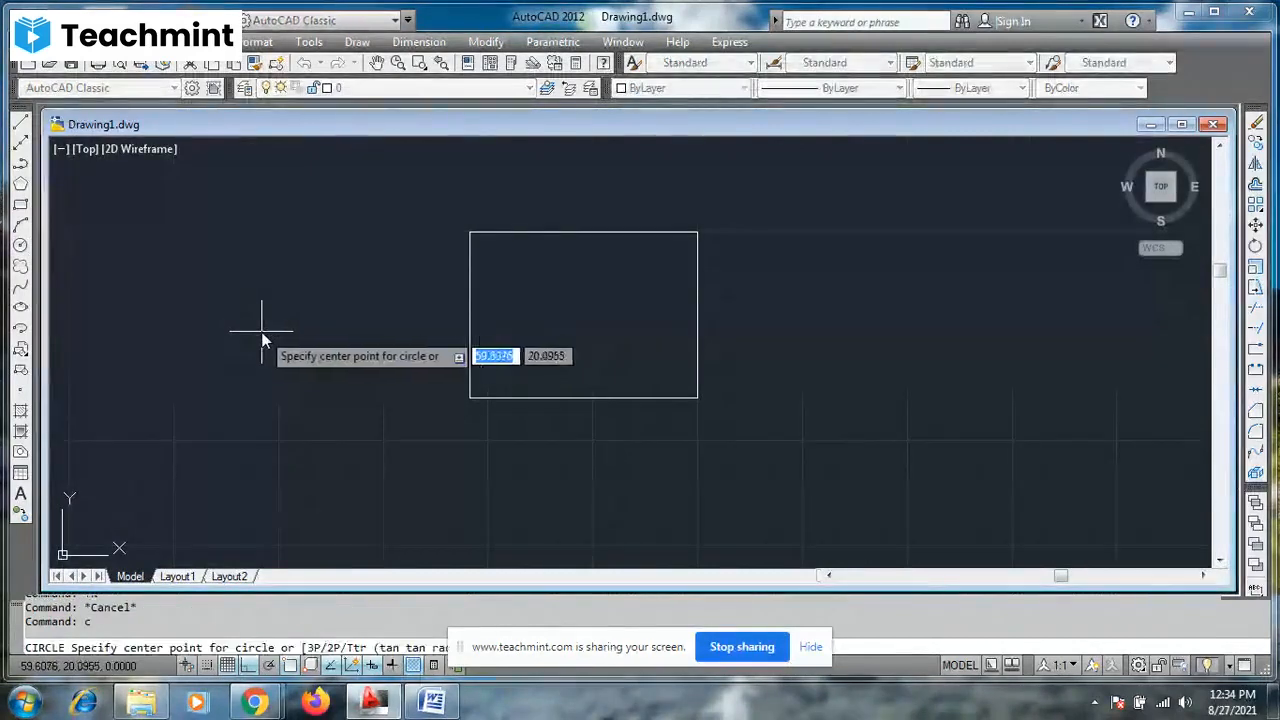
click(262, 330)
text(2)
key(Return)
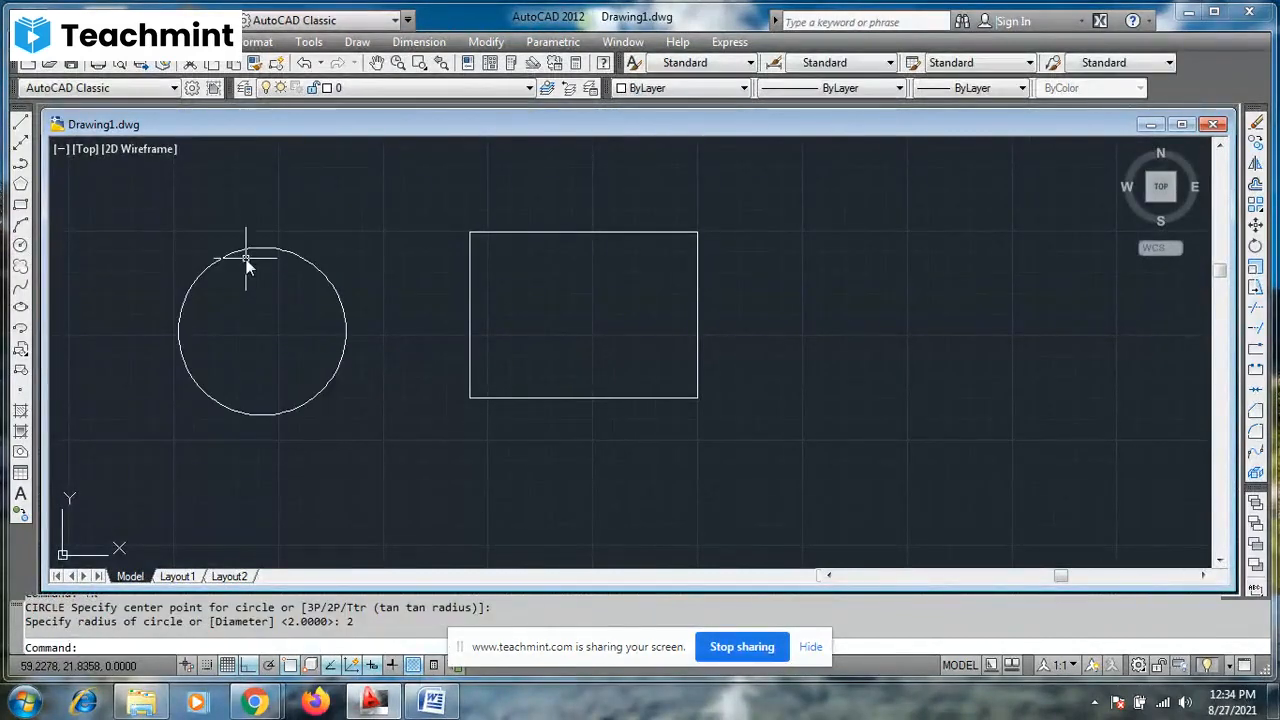
- Draw a vertical Ortho line through the circle's center, extending past the circle above and below
click(20, 122)
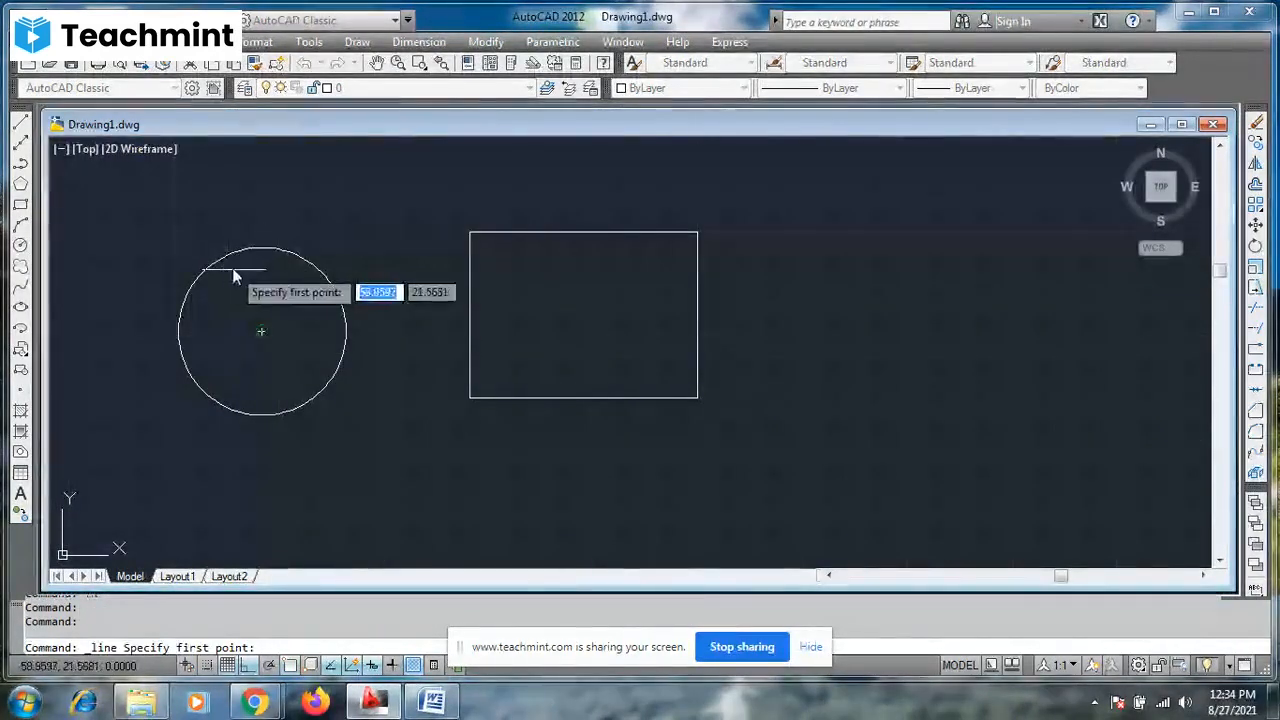
click(260, 333)
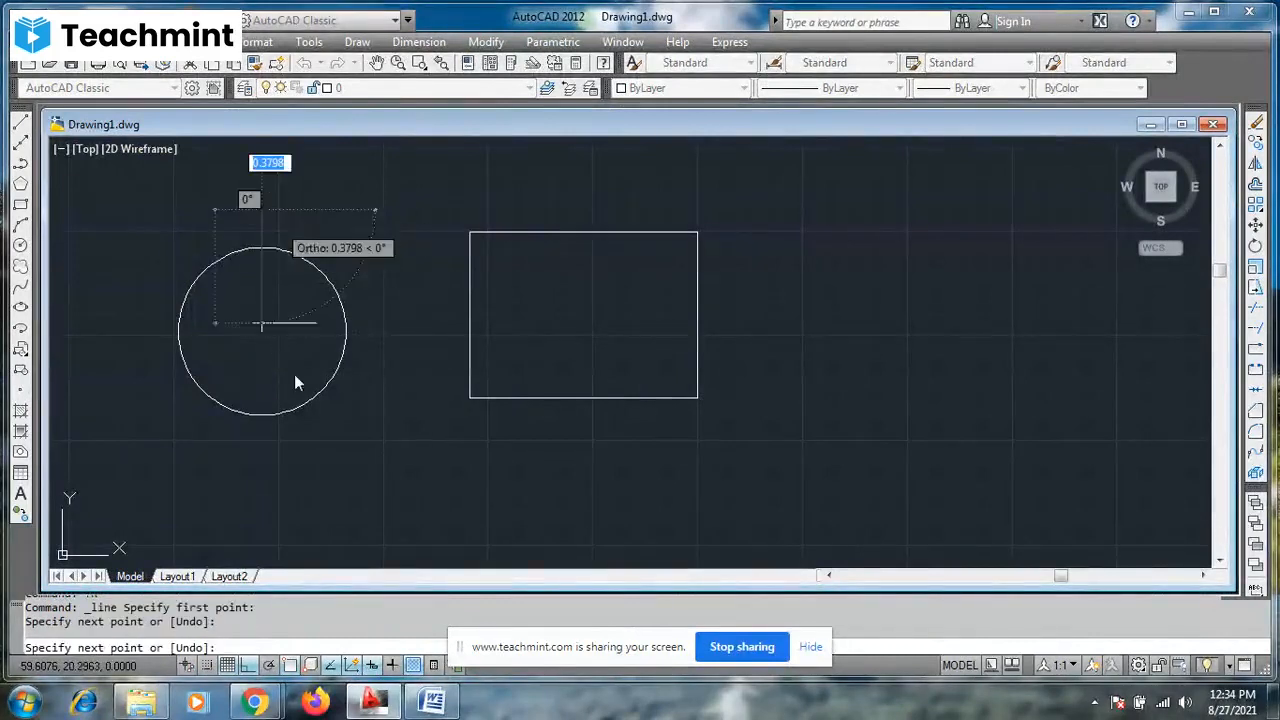
click(296, 459)
key(Escape)
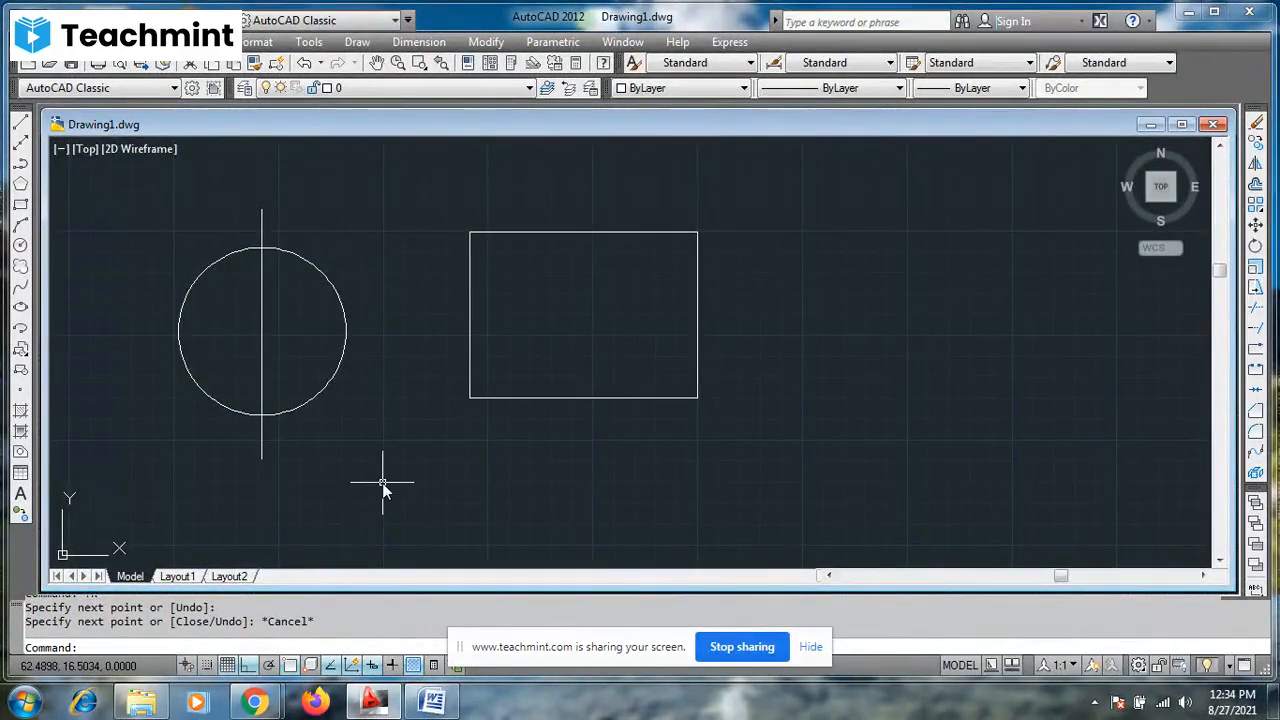
- Trim away the circle's right half at the vertical line, and erase that line to leave only the left arc
text(TR)
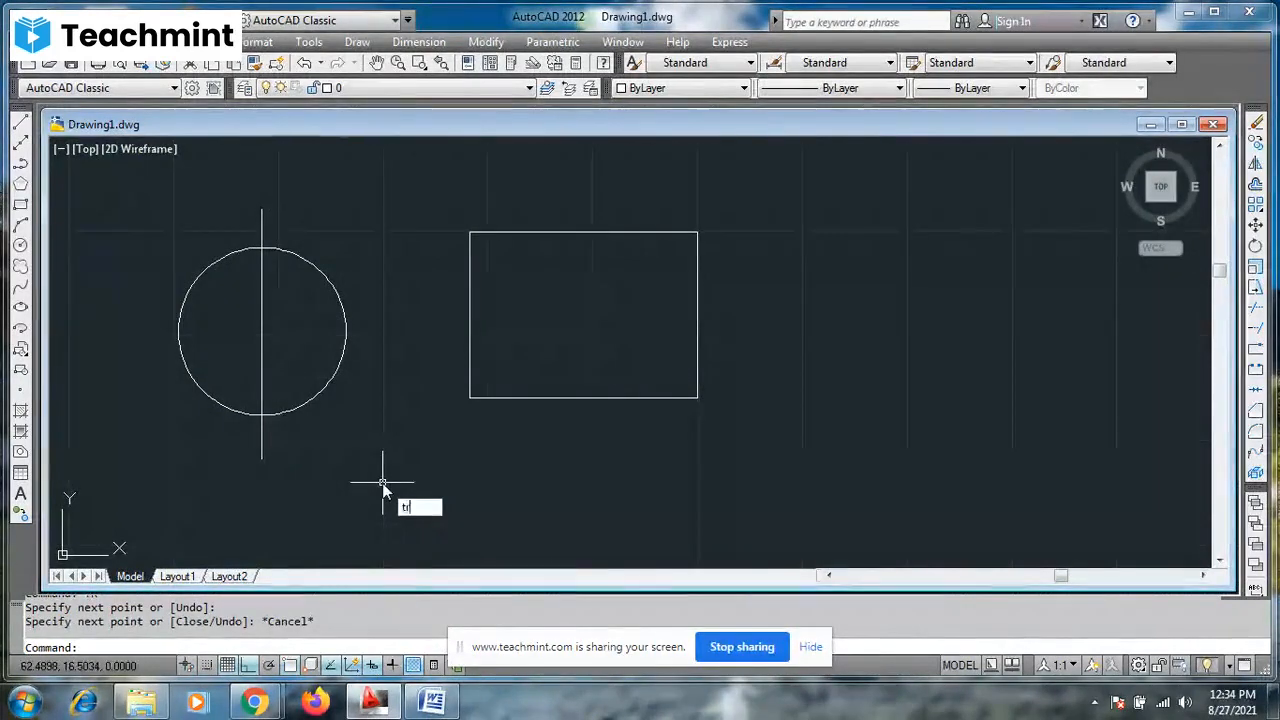
key(Return)
key(Return)
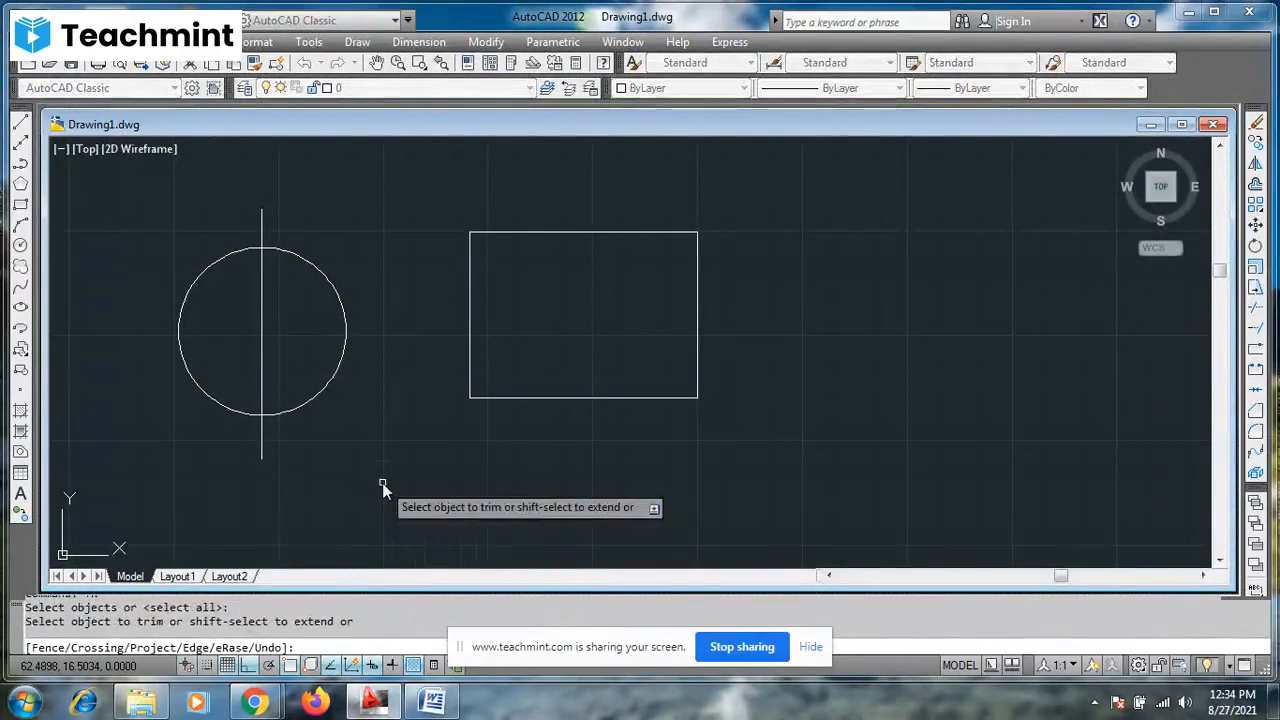
click(347, 341)
key(Escape)
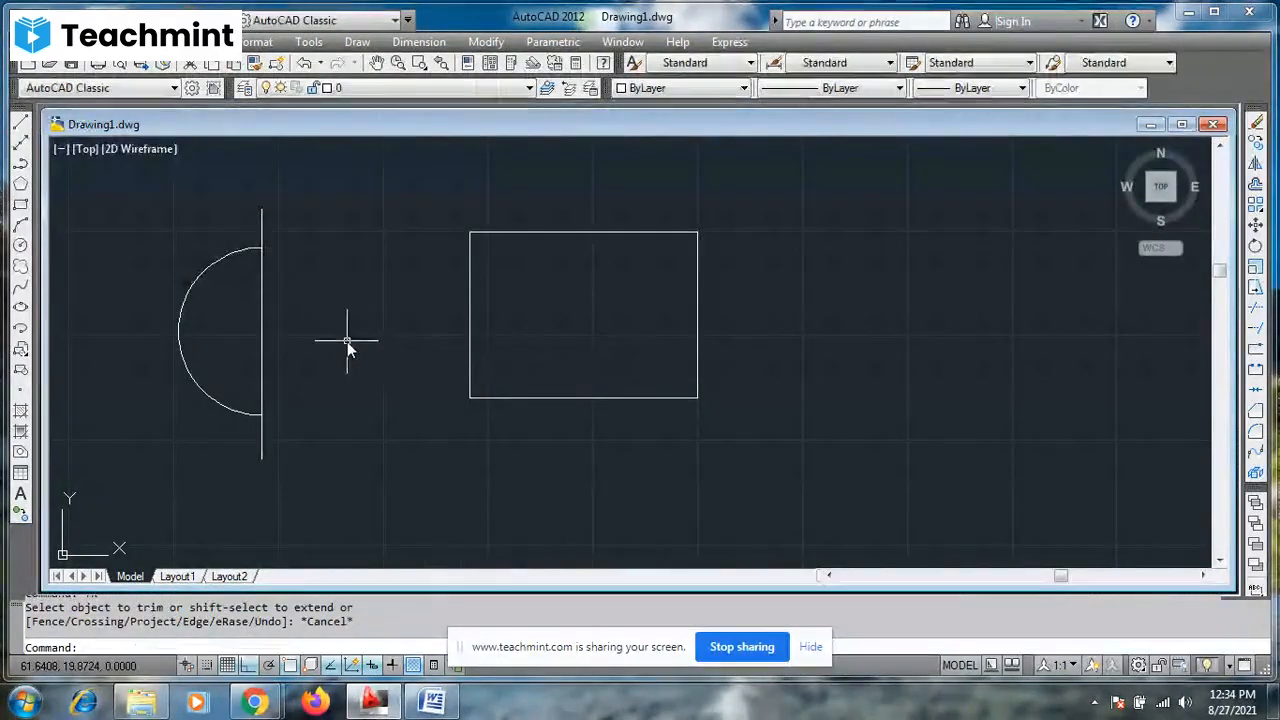
click(263, 322)
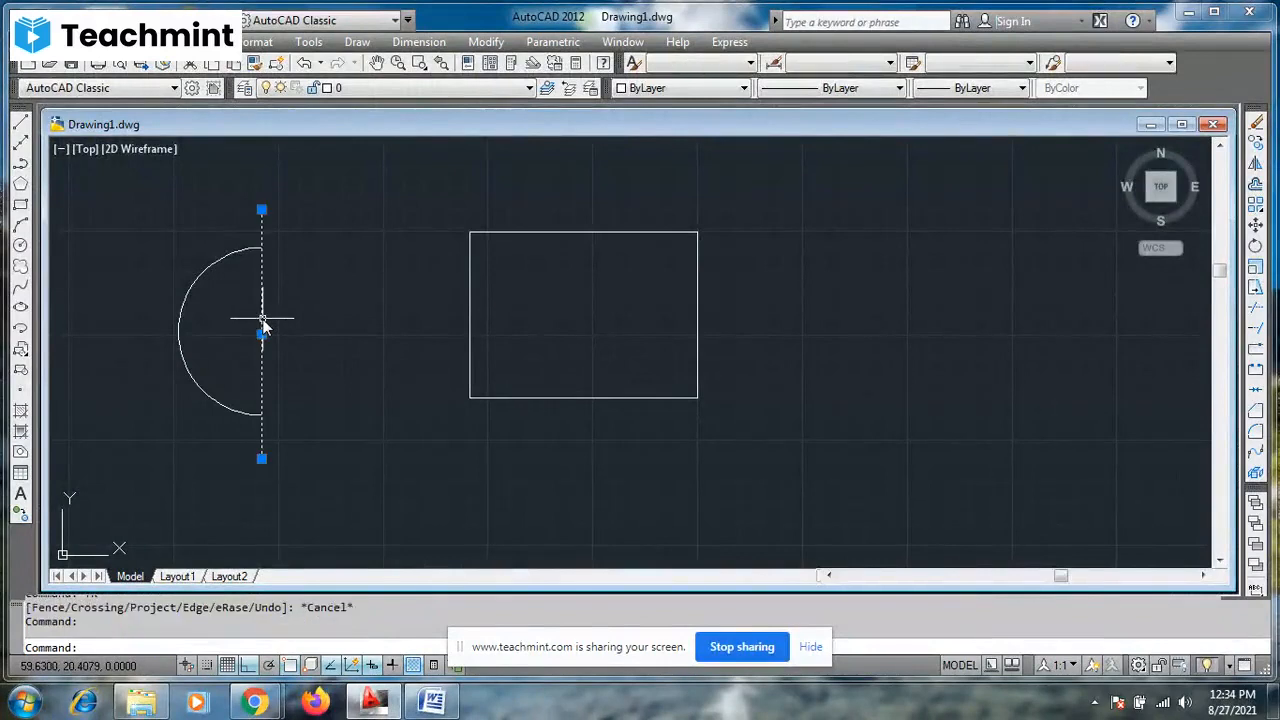
key(Delete)
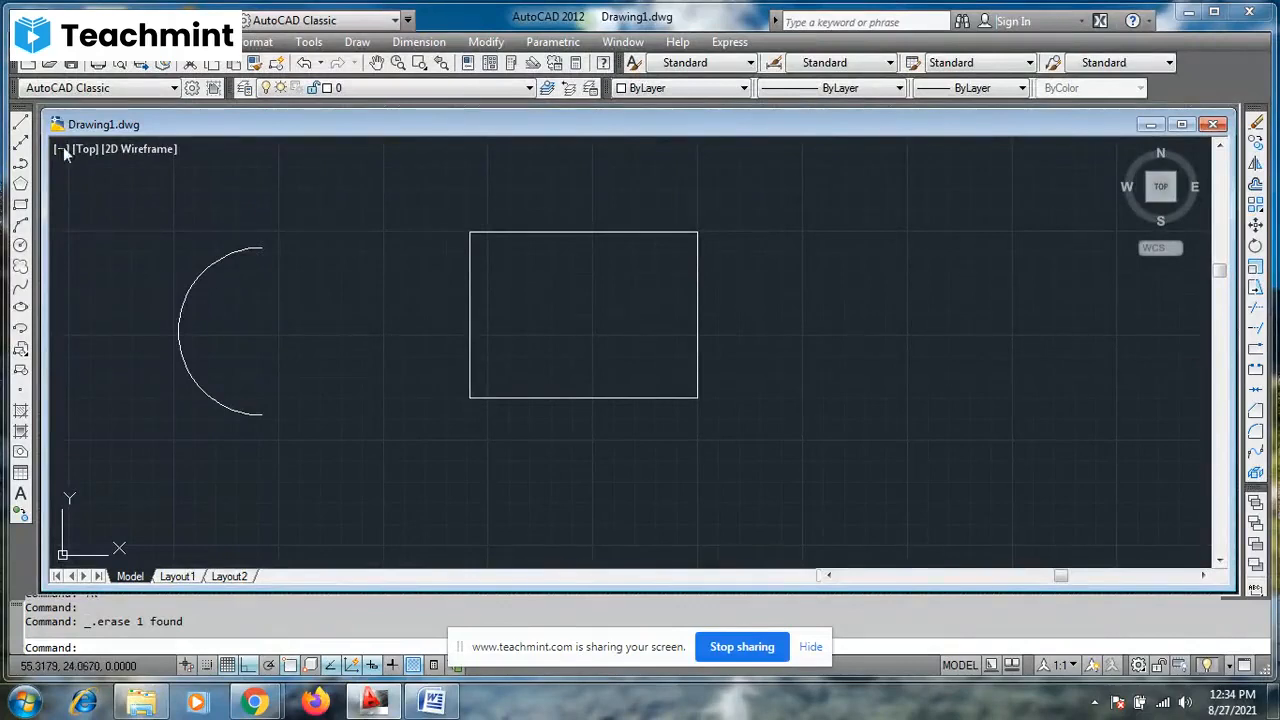
- Draw a chain of eight connected Ortho lines to the right of the rectangle, forming two overlapping, mutually crossing box shapes
click(22, 124)
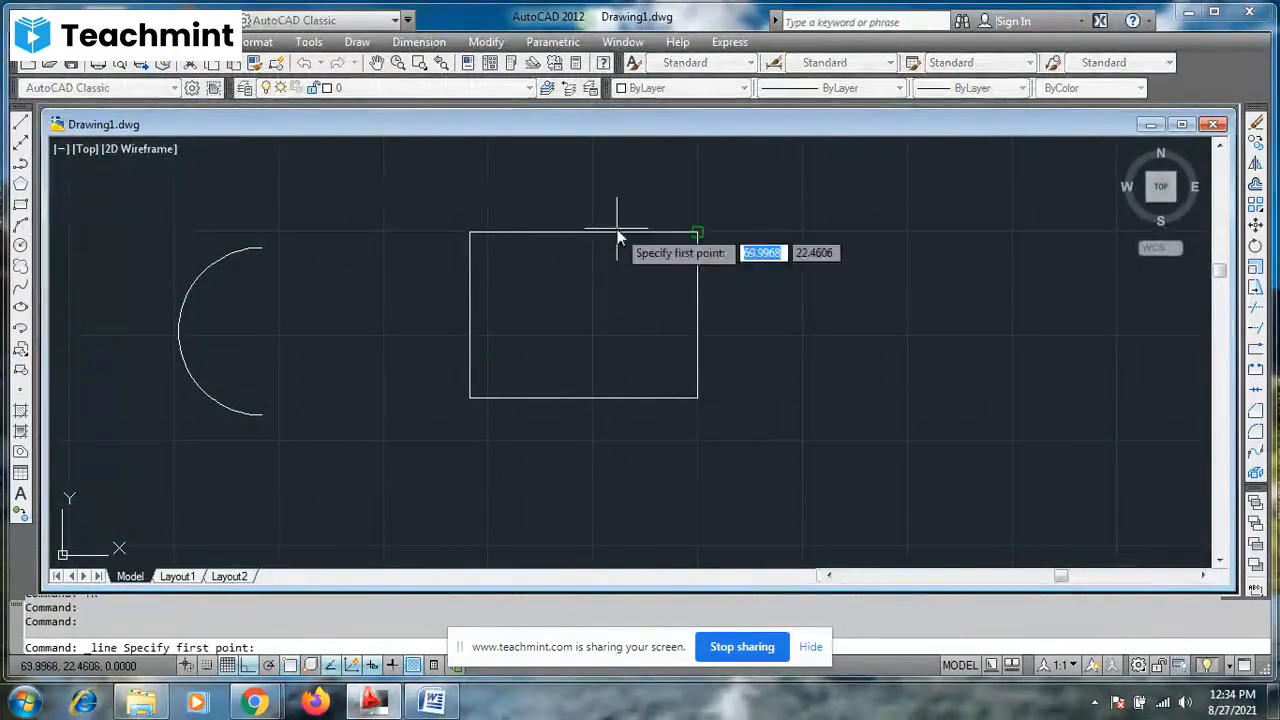
click(843, 242)
click(1045, 246)
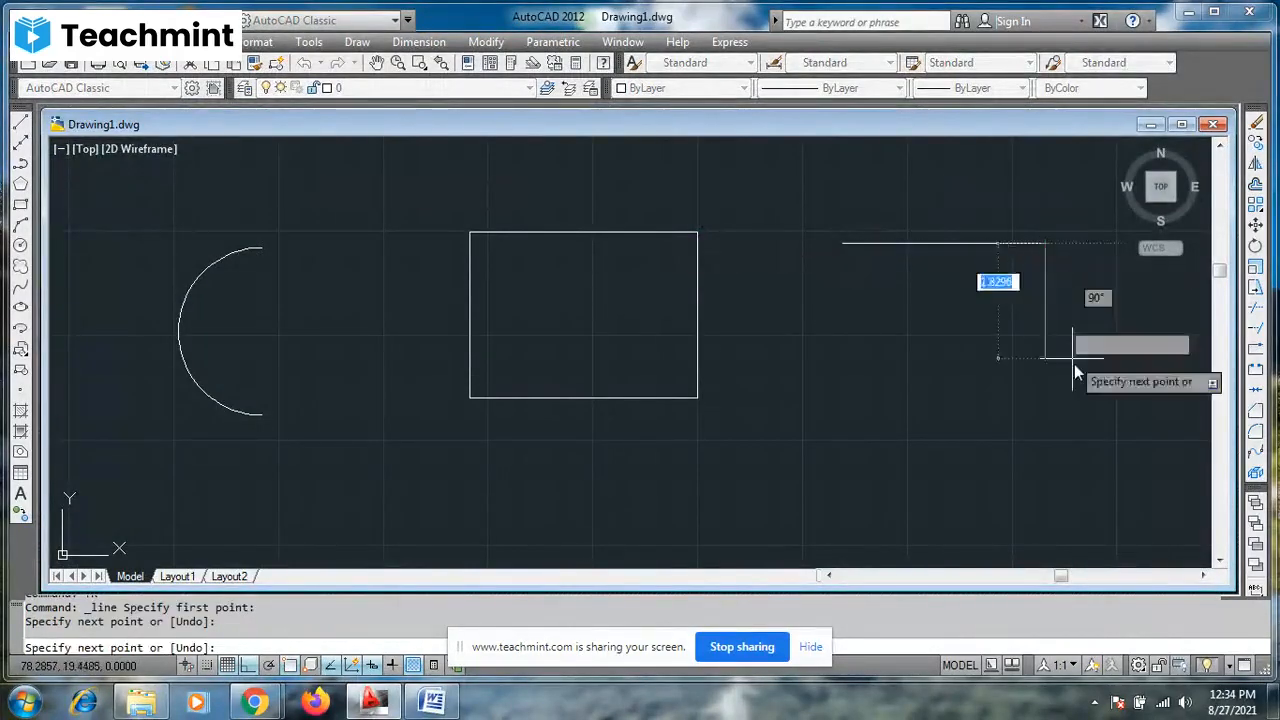
click(1048, 362)
click(948, 364)
click(927, 192)
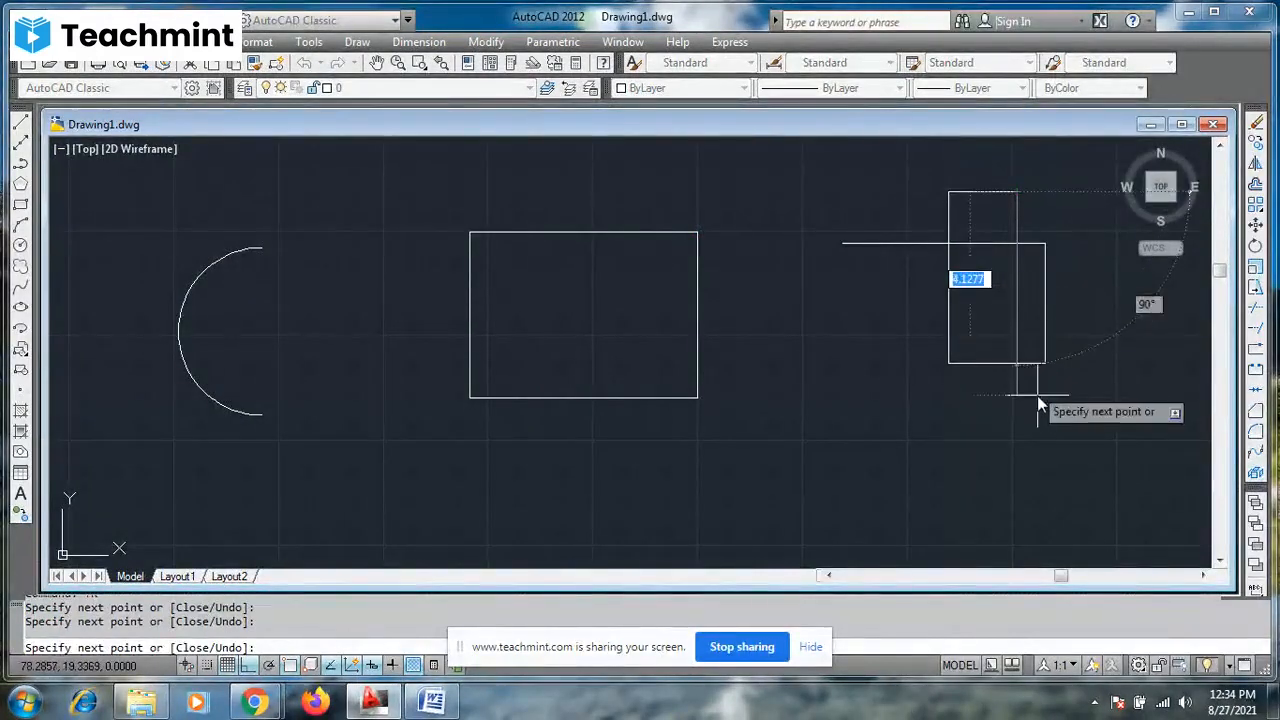
click(1030, 441)
click(905, 441)
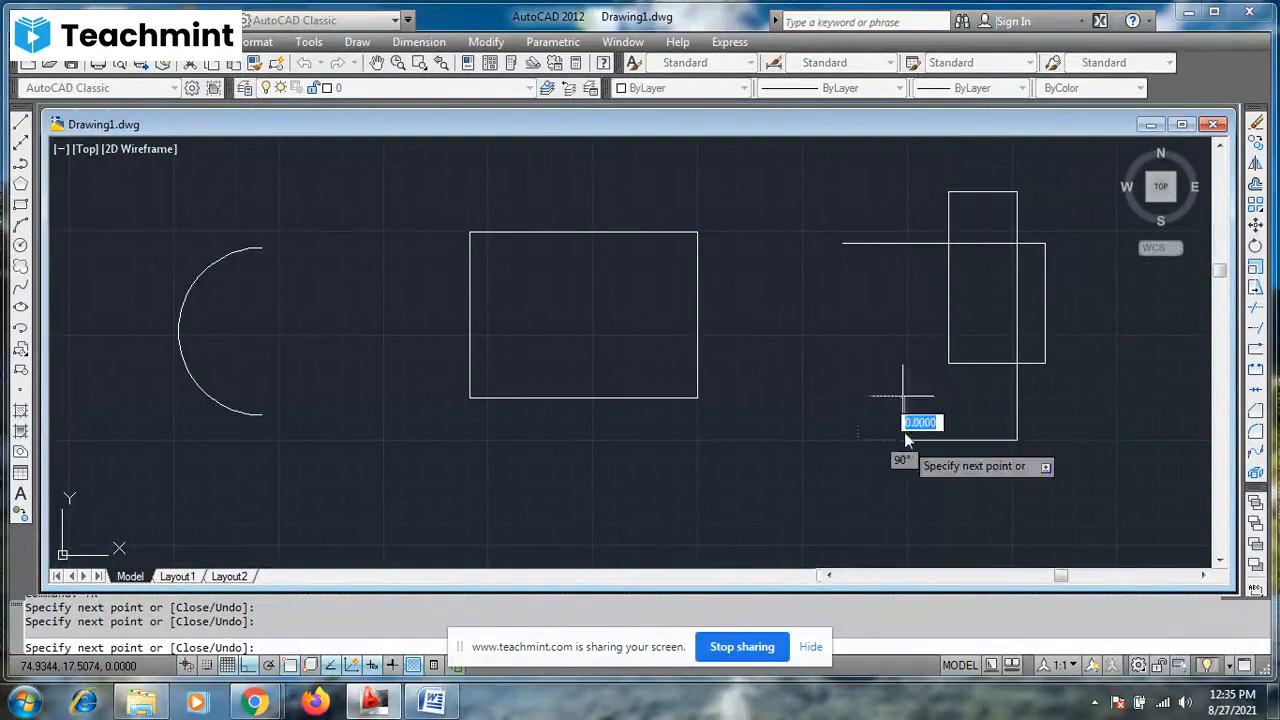
click(883, 203)
key(Escape)
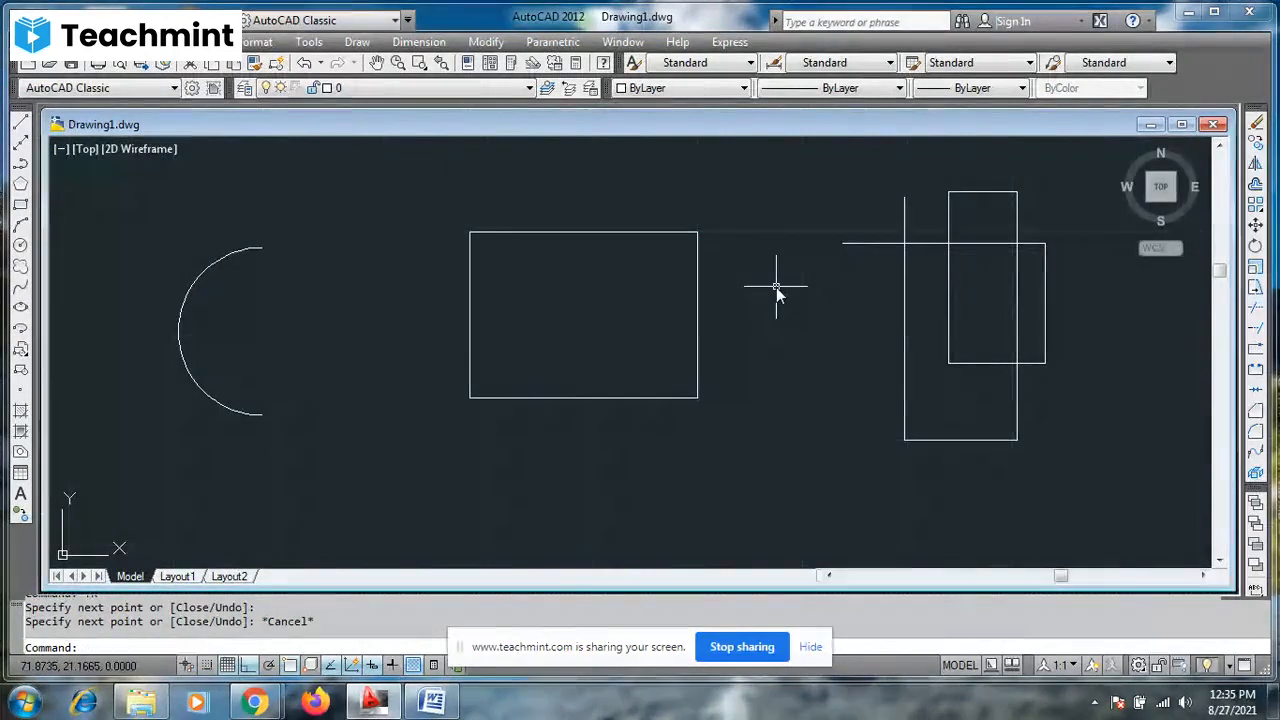
- Trim the line segments between crossings and the overhanging upper end of the left vertical line in the overlapping shape, using all objects as cutting edges
text(TR)
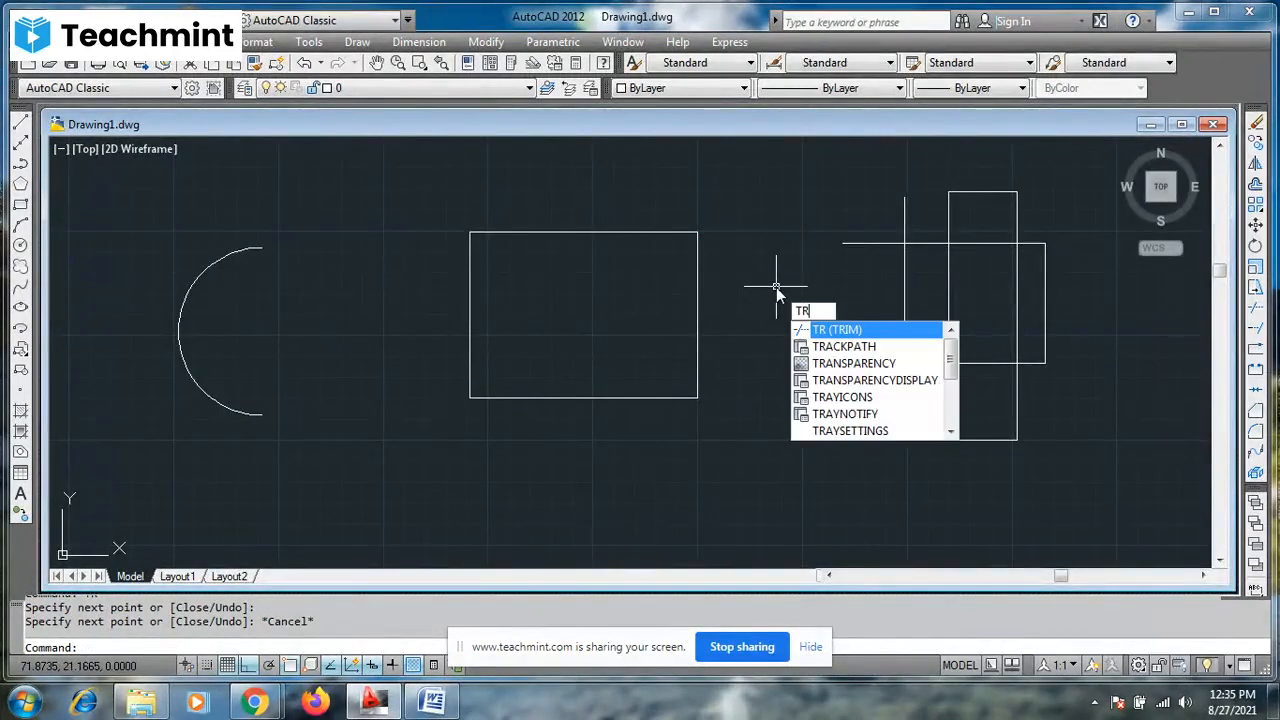
key(Return)
key(Return)
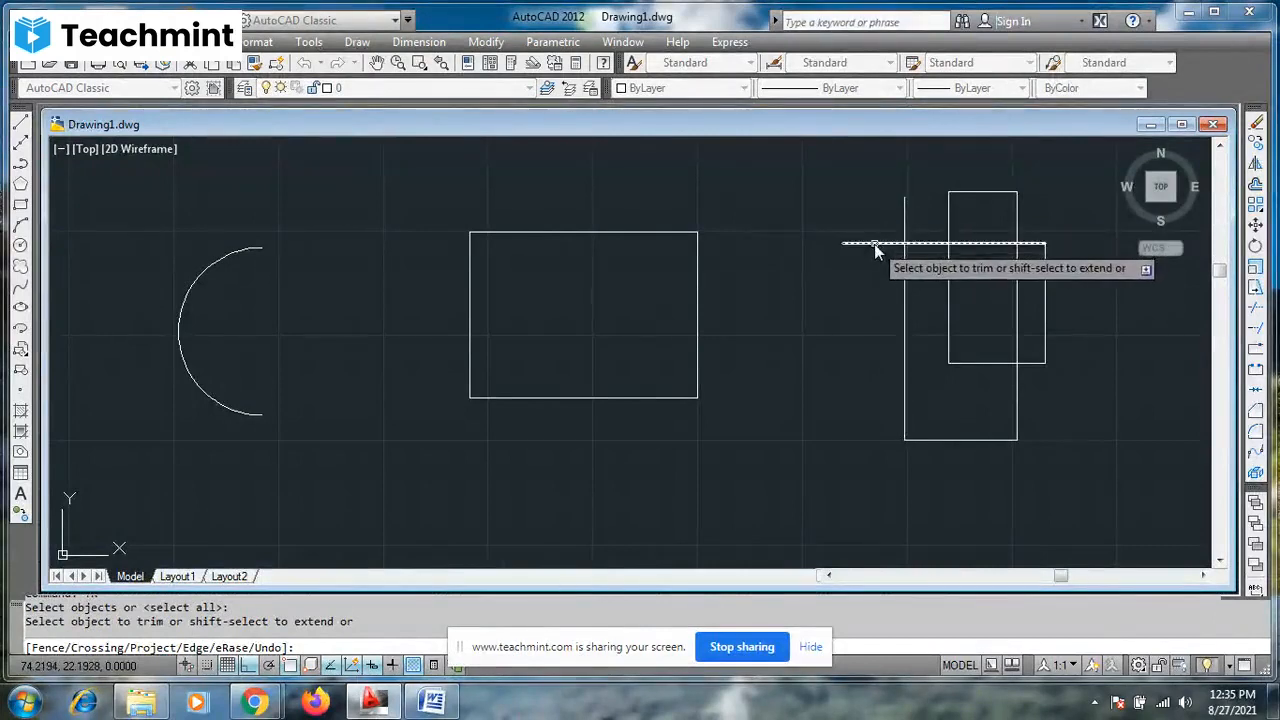
click(977, 195)
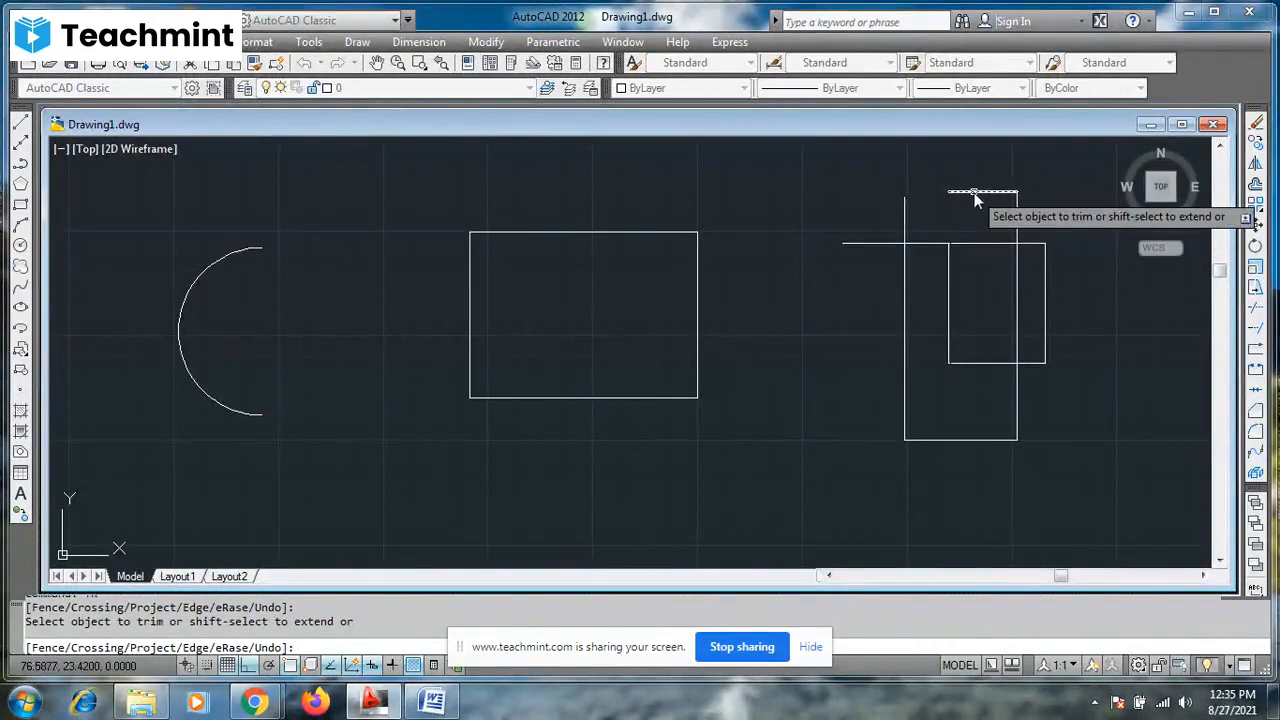
click(1044, 269)
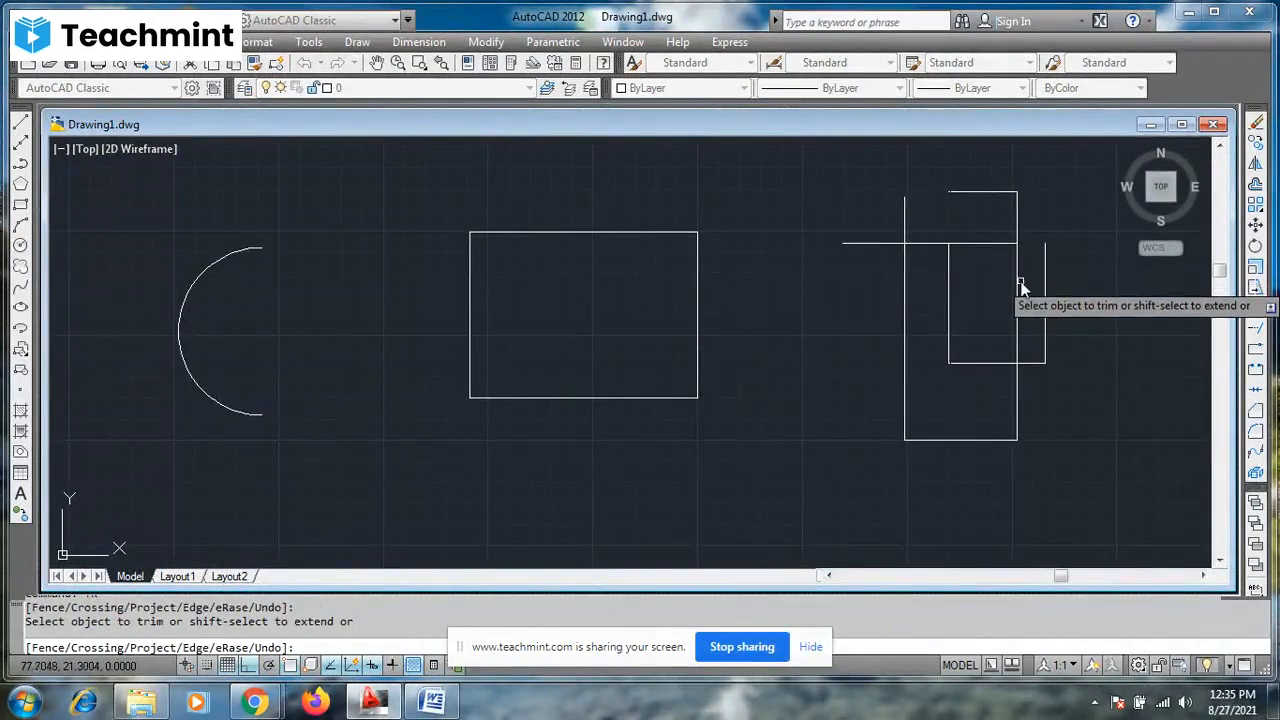
click(1018, 288)
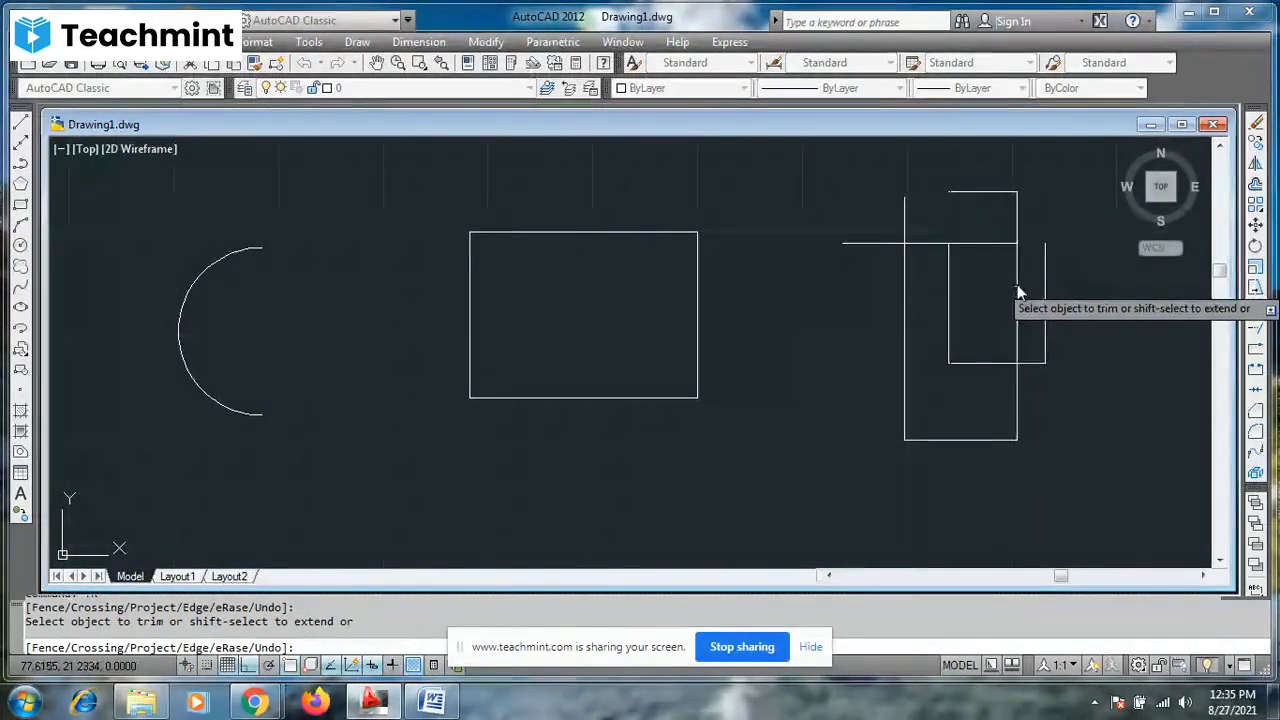
click(972, 363)
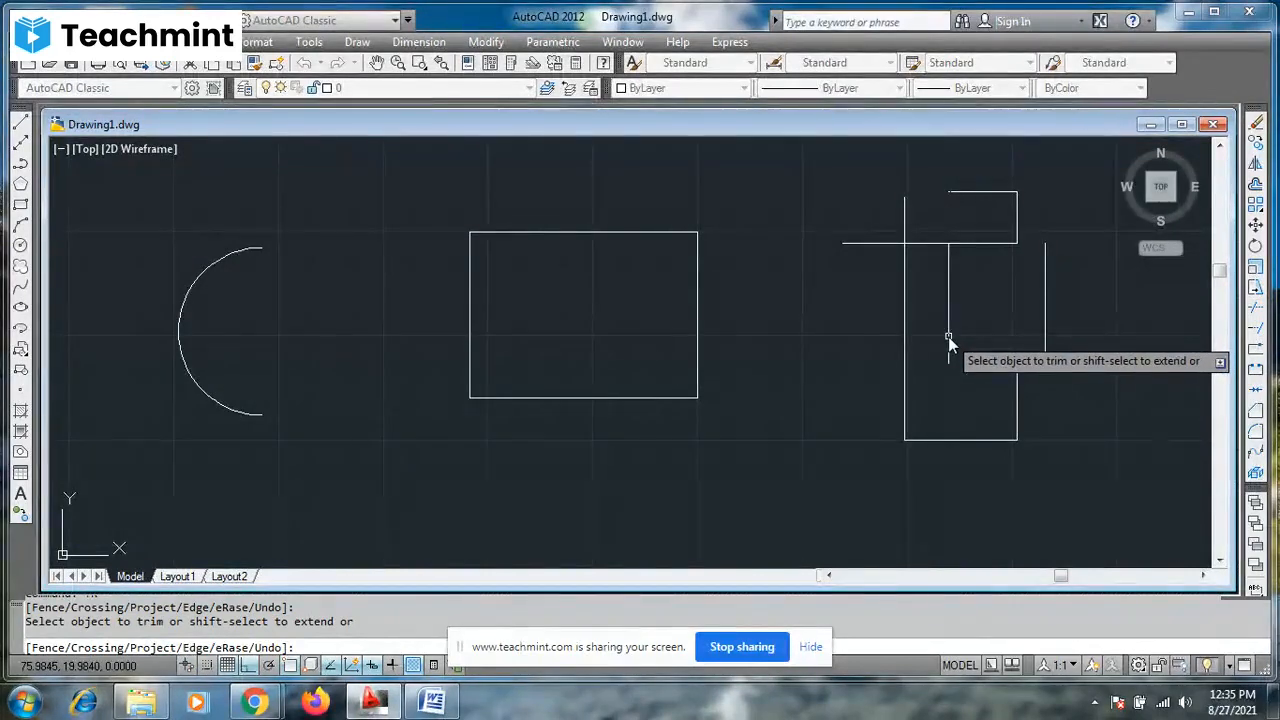
click(921, 242)
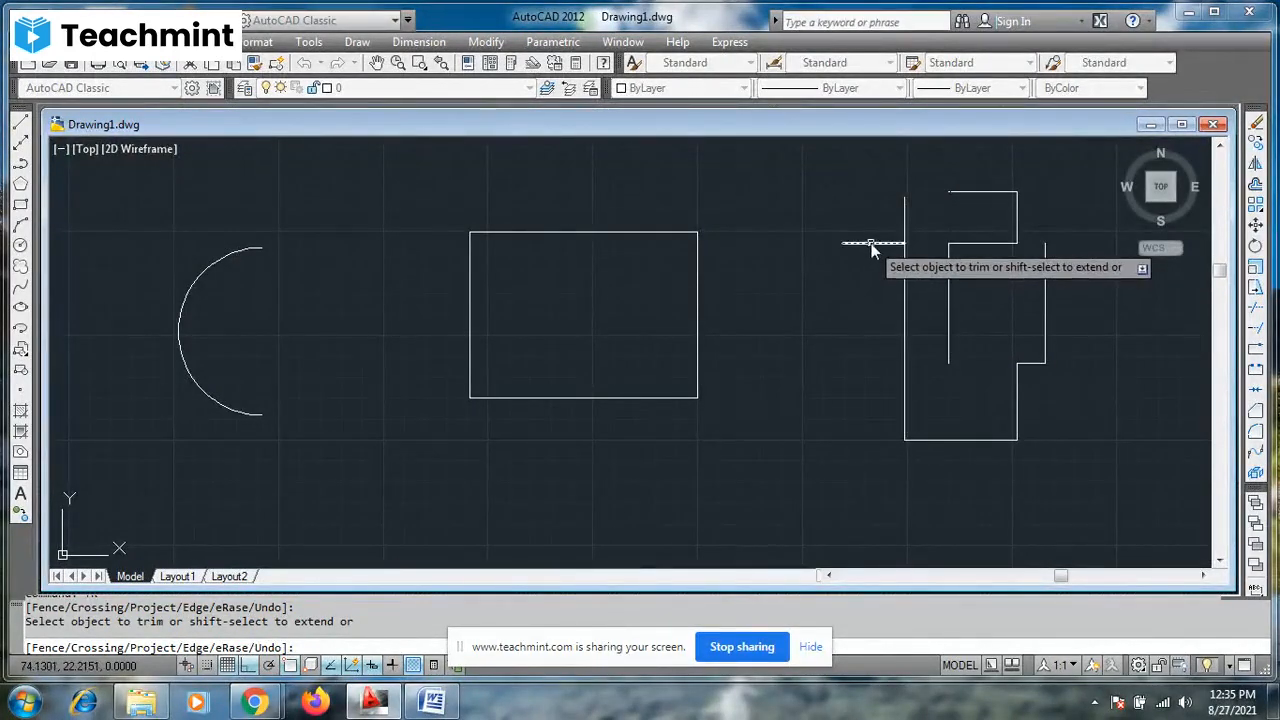
click(908, 220)
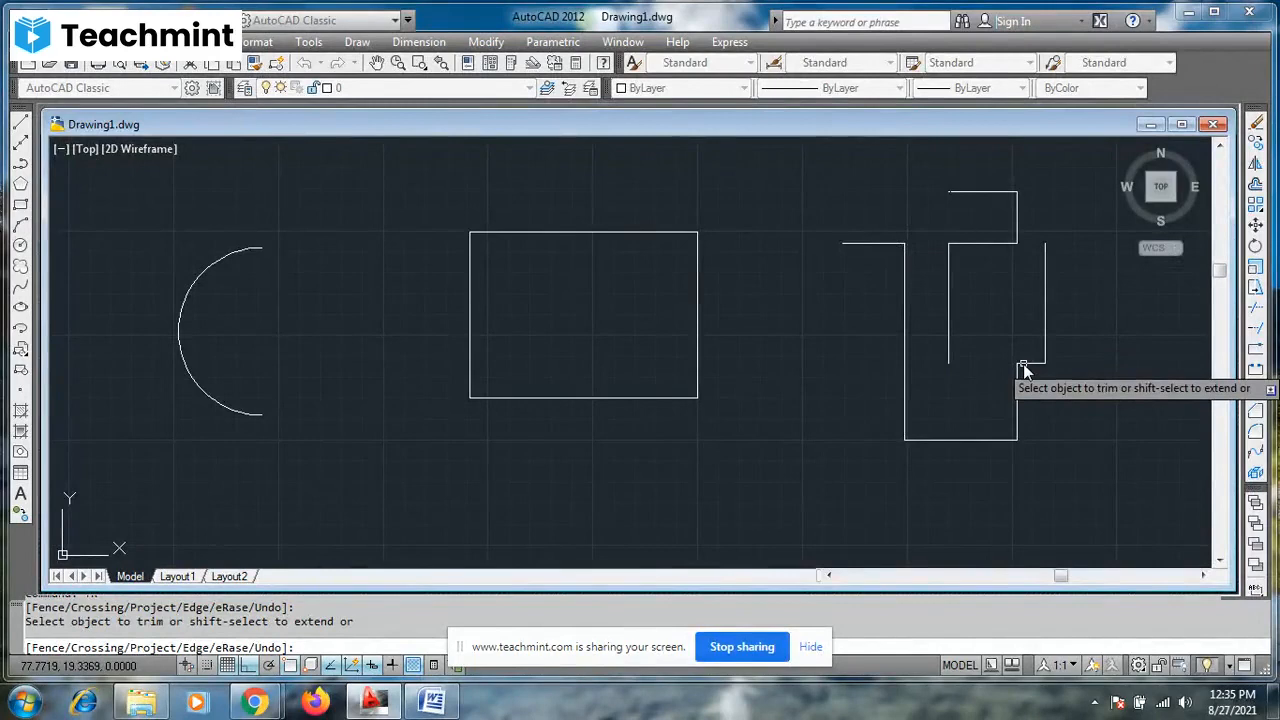
key(Escape)
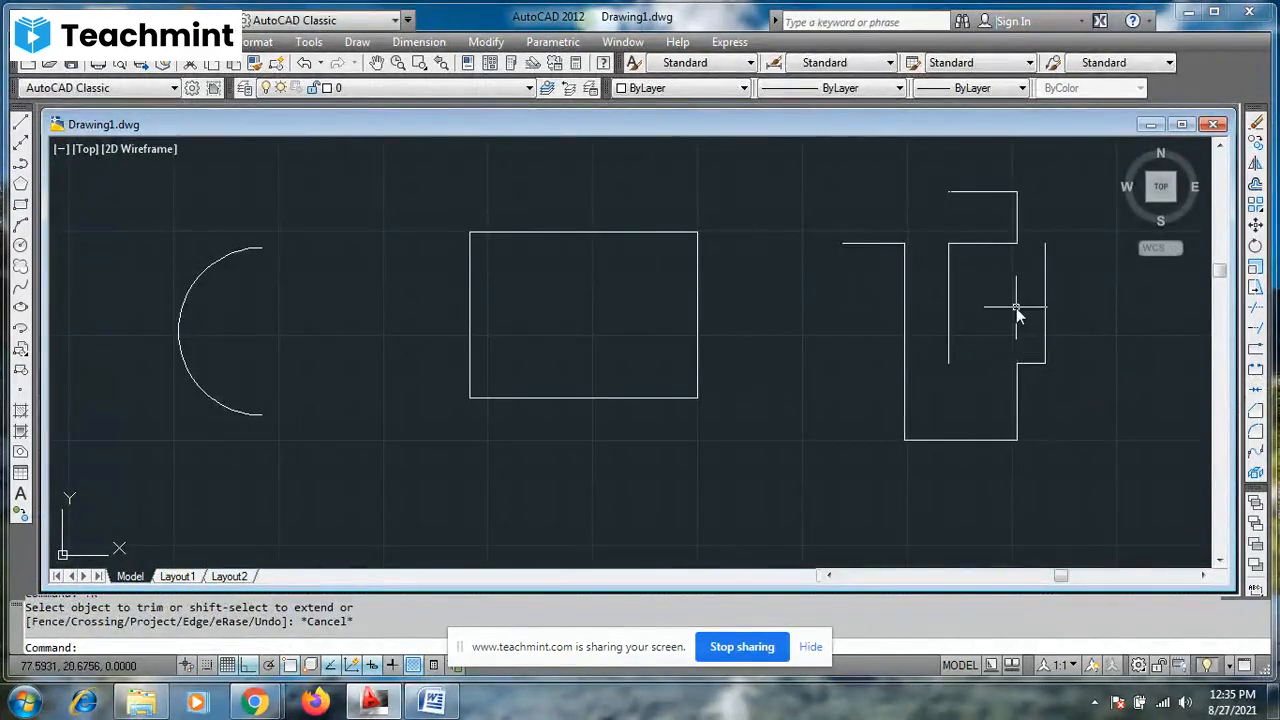
- Erase the horizontal line joining the inner vertical line's upper end to the top box in the overlapping shape
click(989, 244)
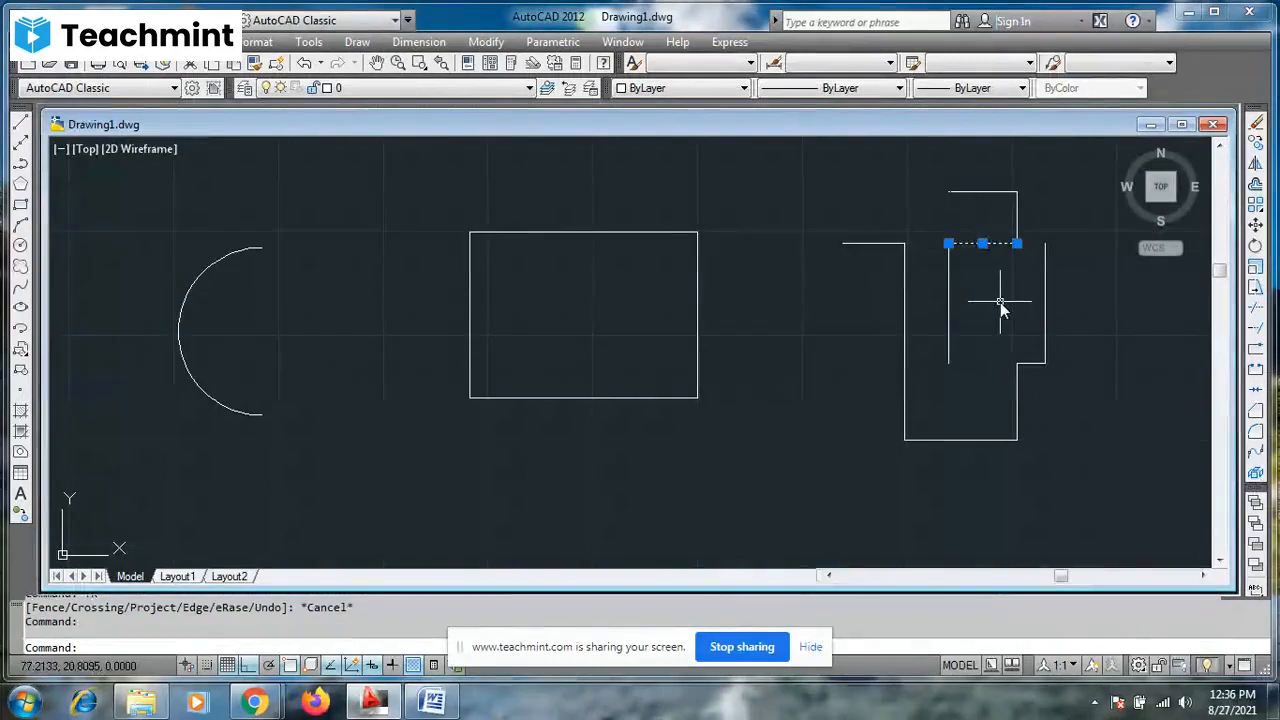
key(Delete)
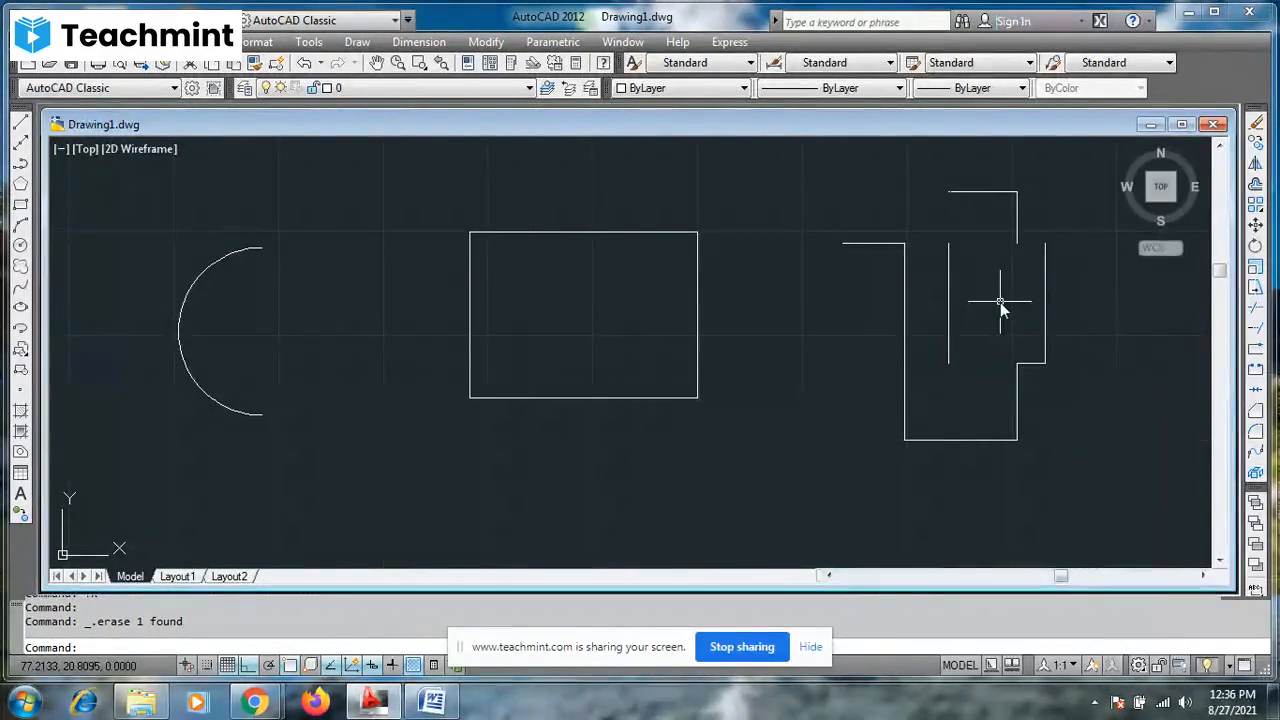
key(Escape)
key(Escape)
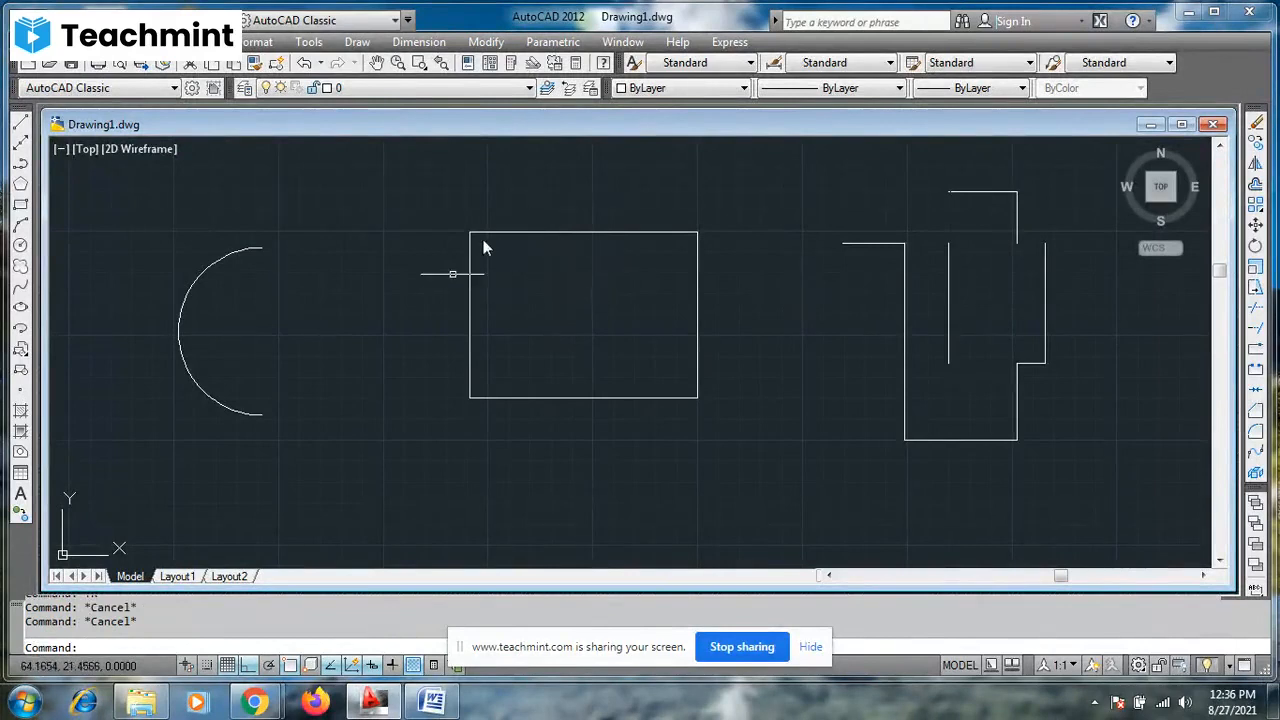
- Stretch the rectangle's right side straight down from its lower-right corner to form a slanted parallelogram, selecting the right part with a crossing window
text(s)
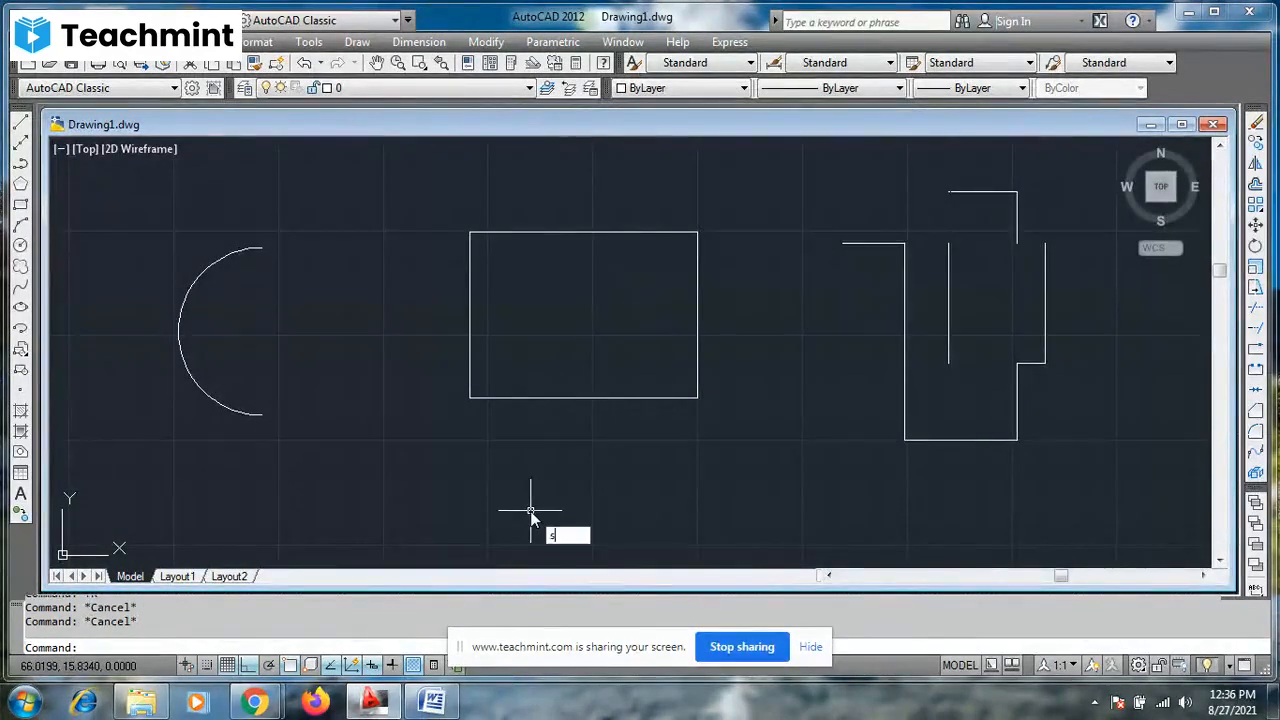
key(Return)
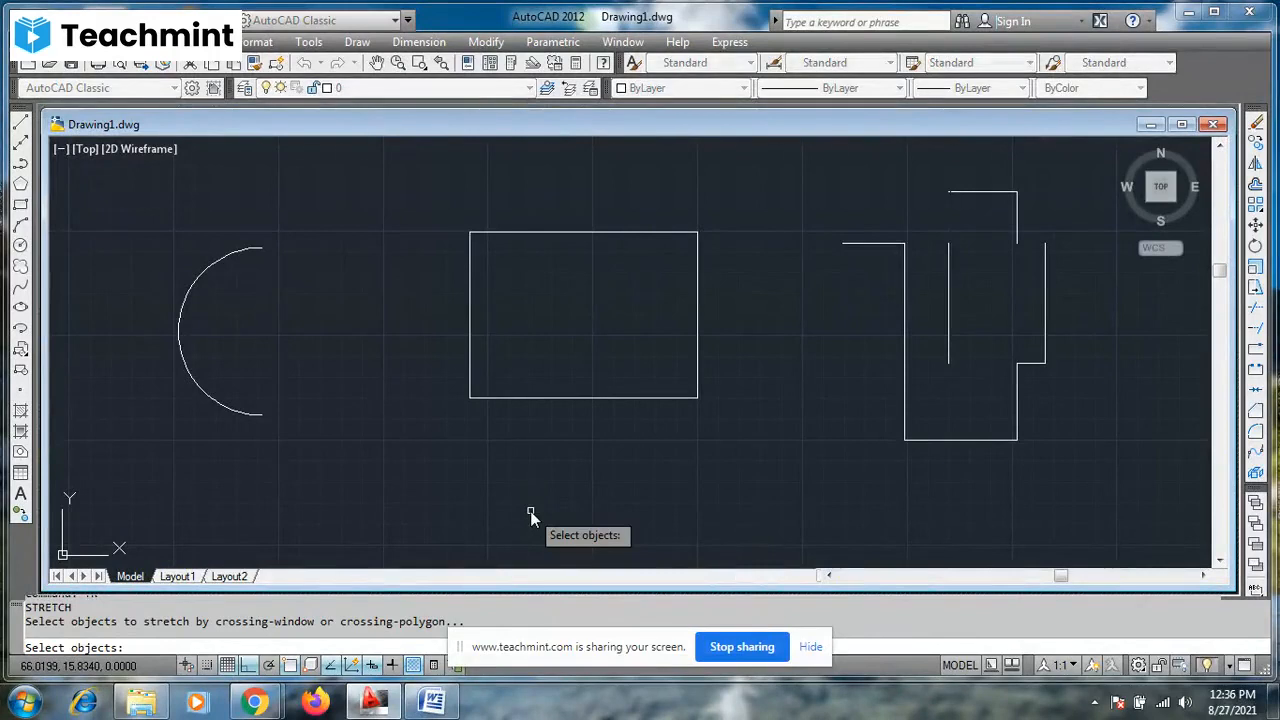
click(777, 177)
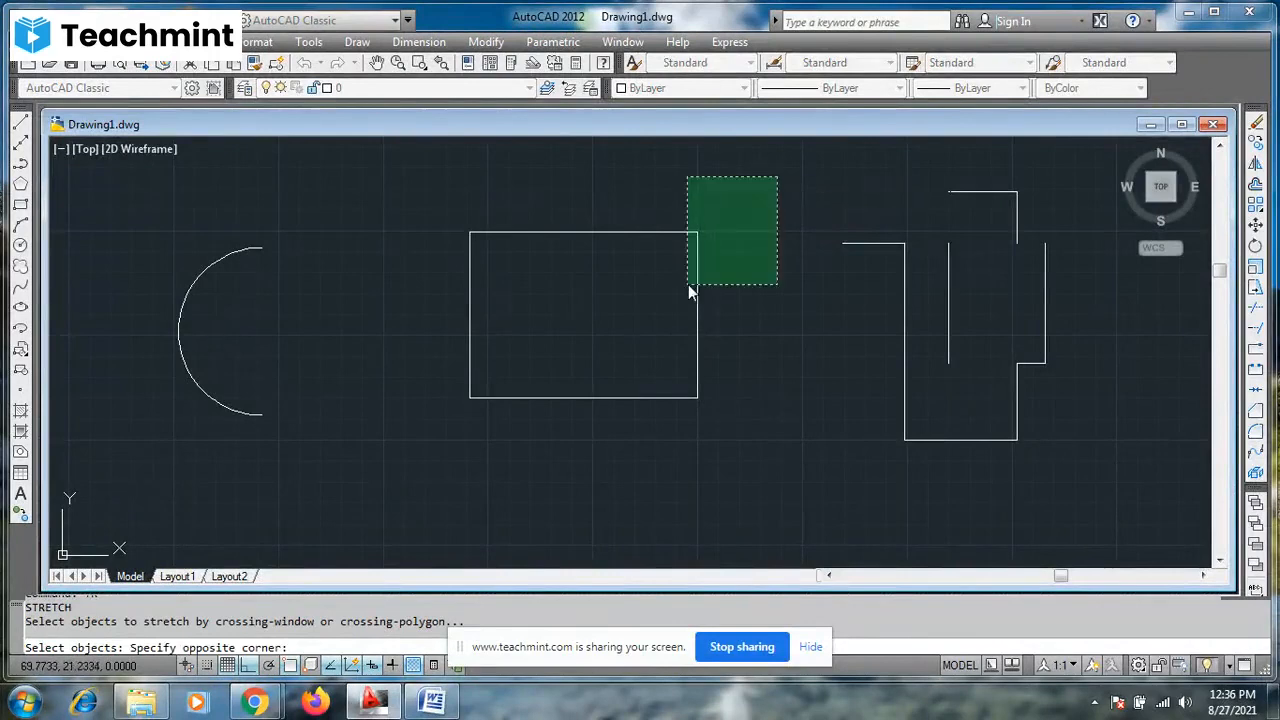
click(599, 462)
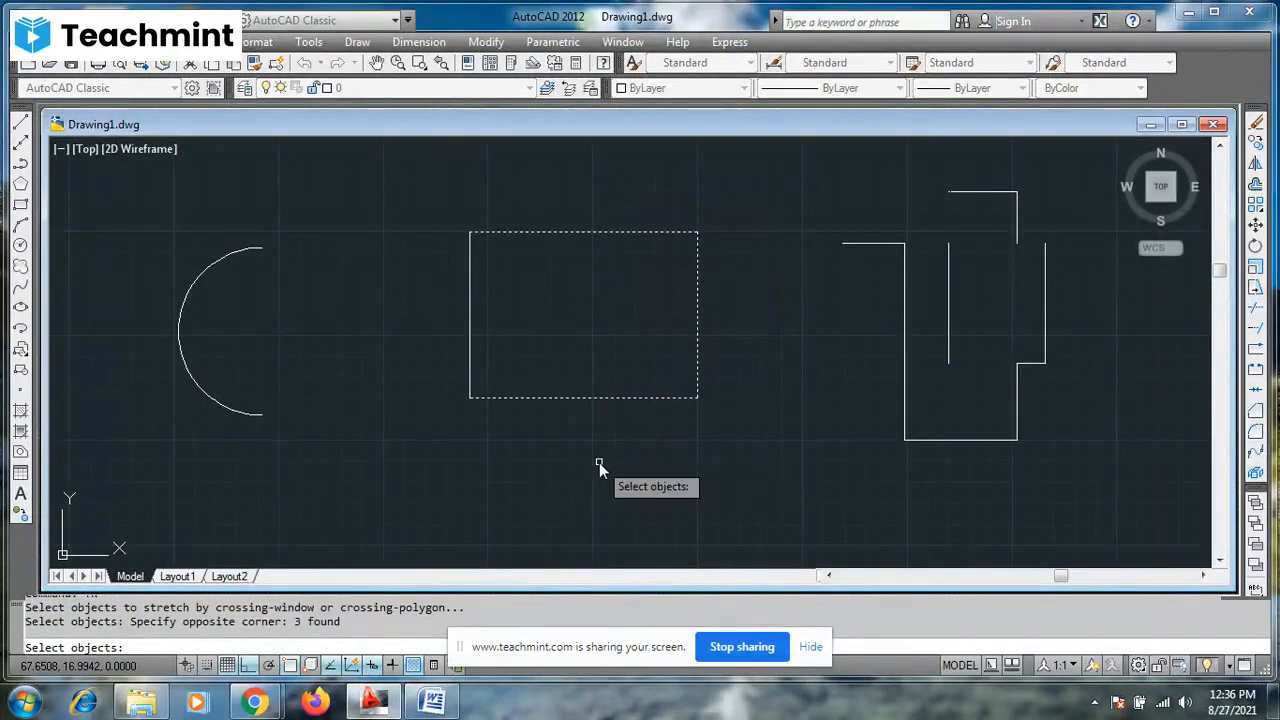
key(Return)
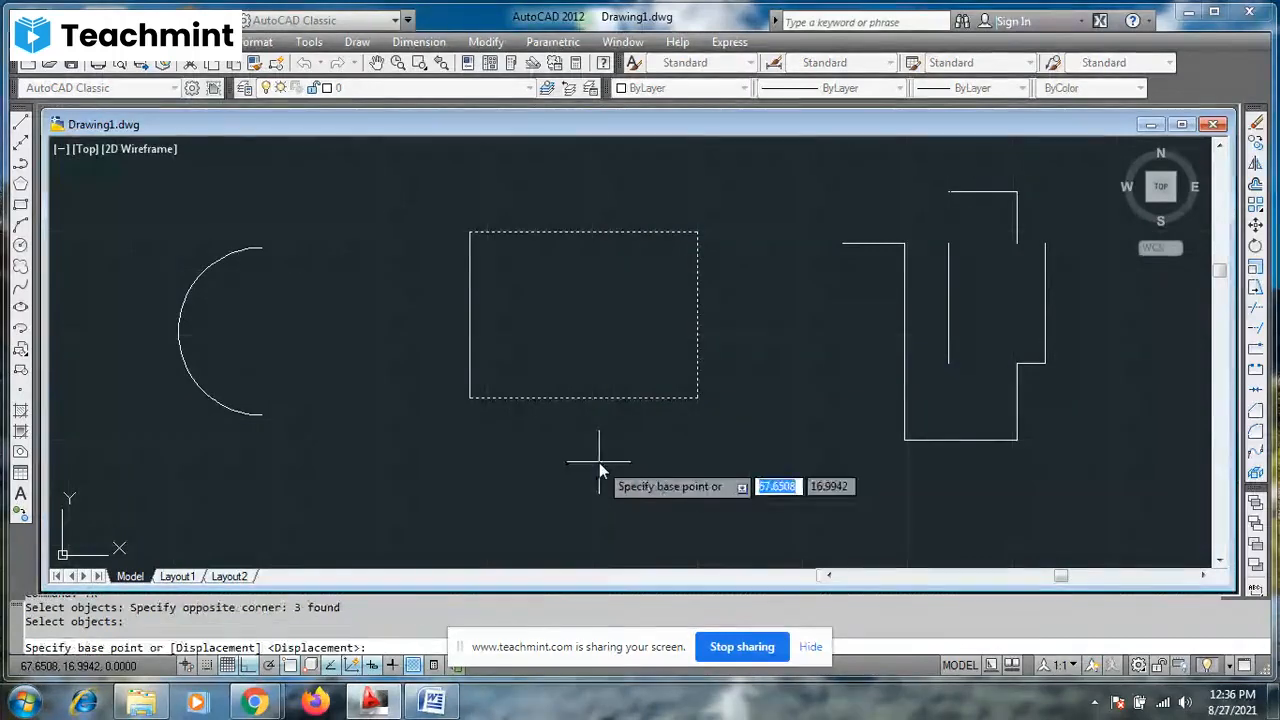
click(697, 398)
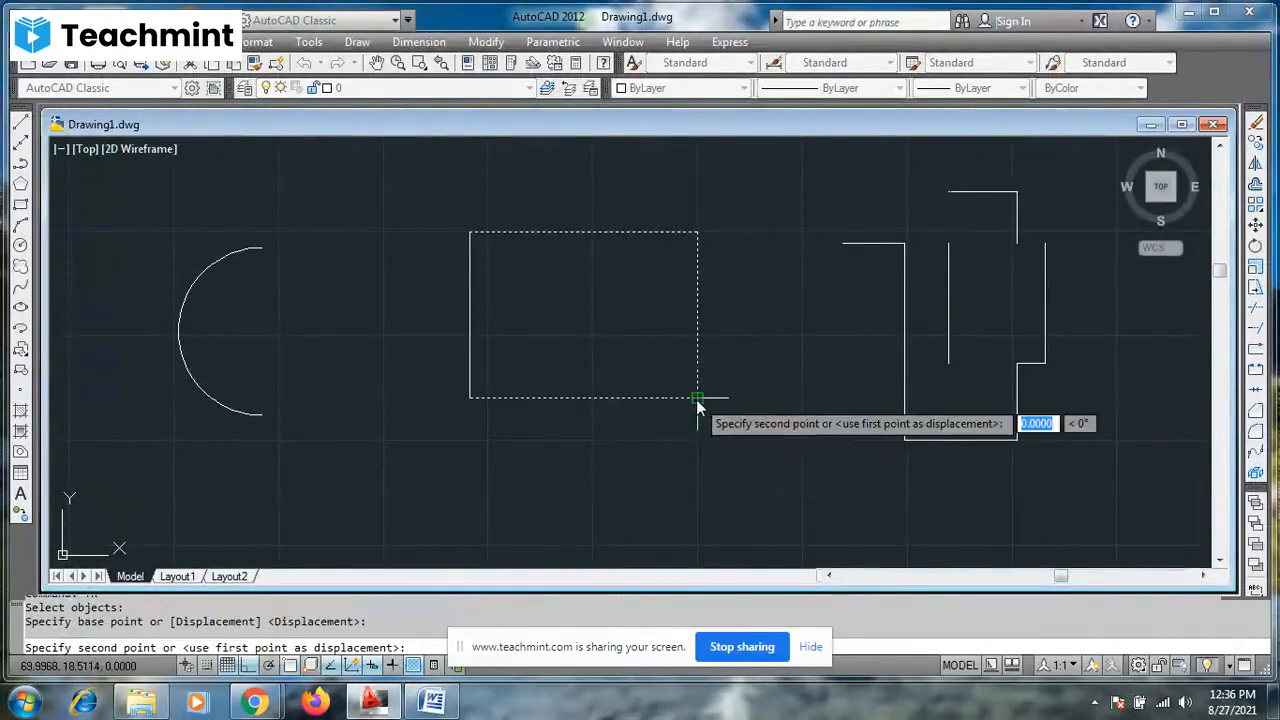
click(698, 490)
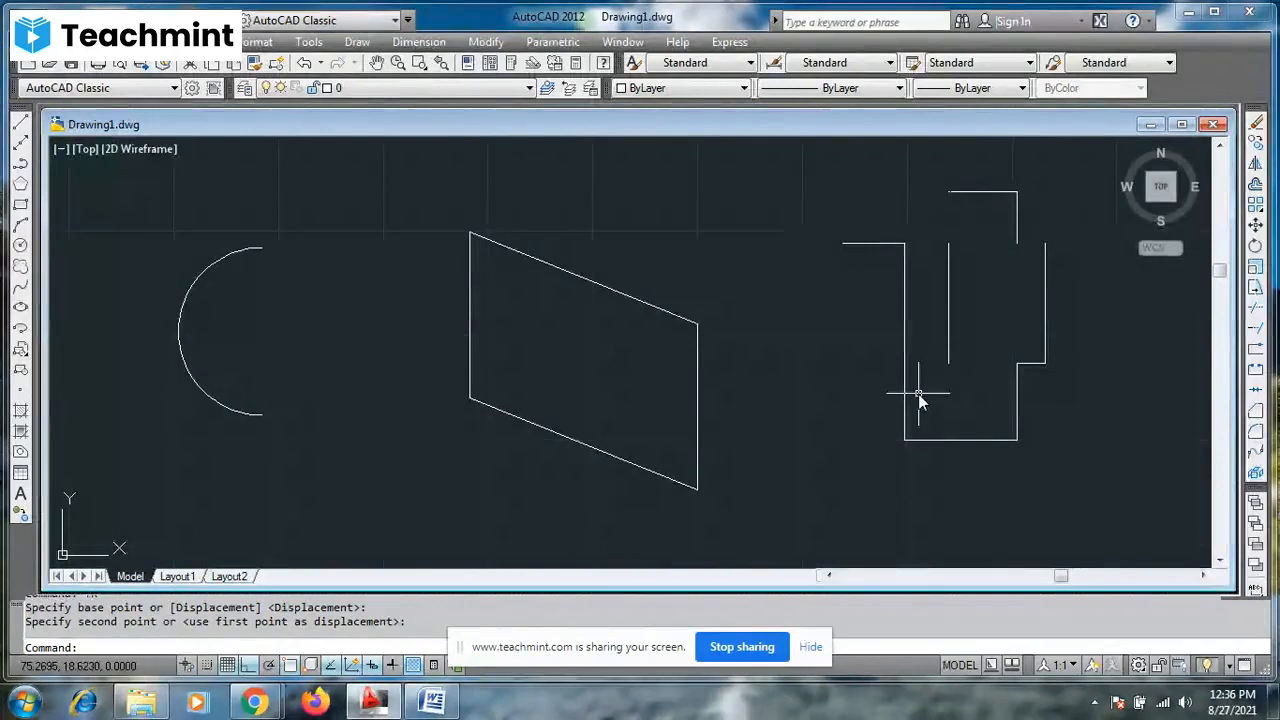
key(Escape)
key(Escape)
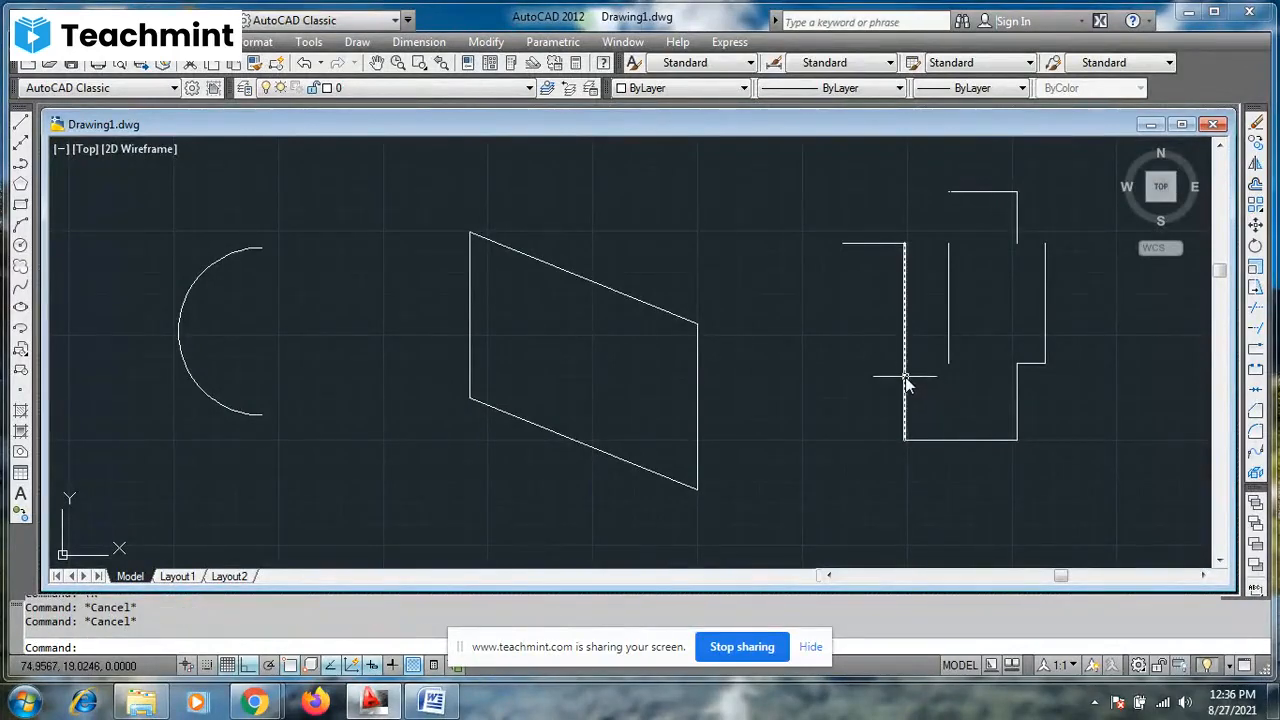
mouse_move(907, 381)
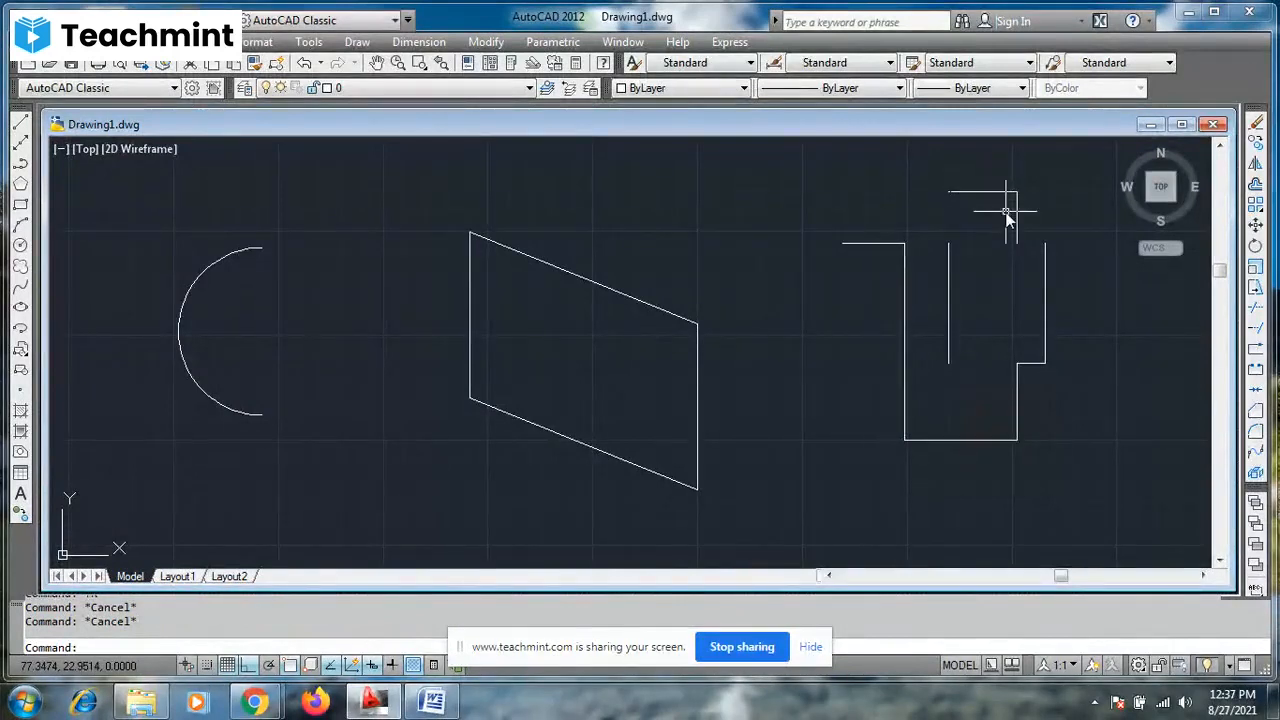
mouse_move(950, 286)
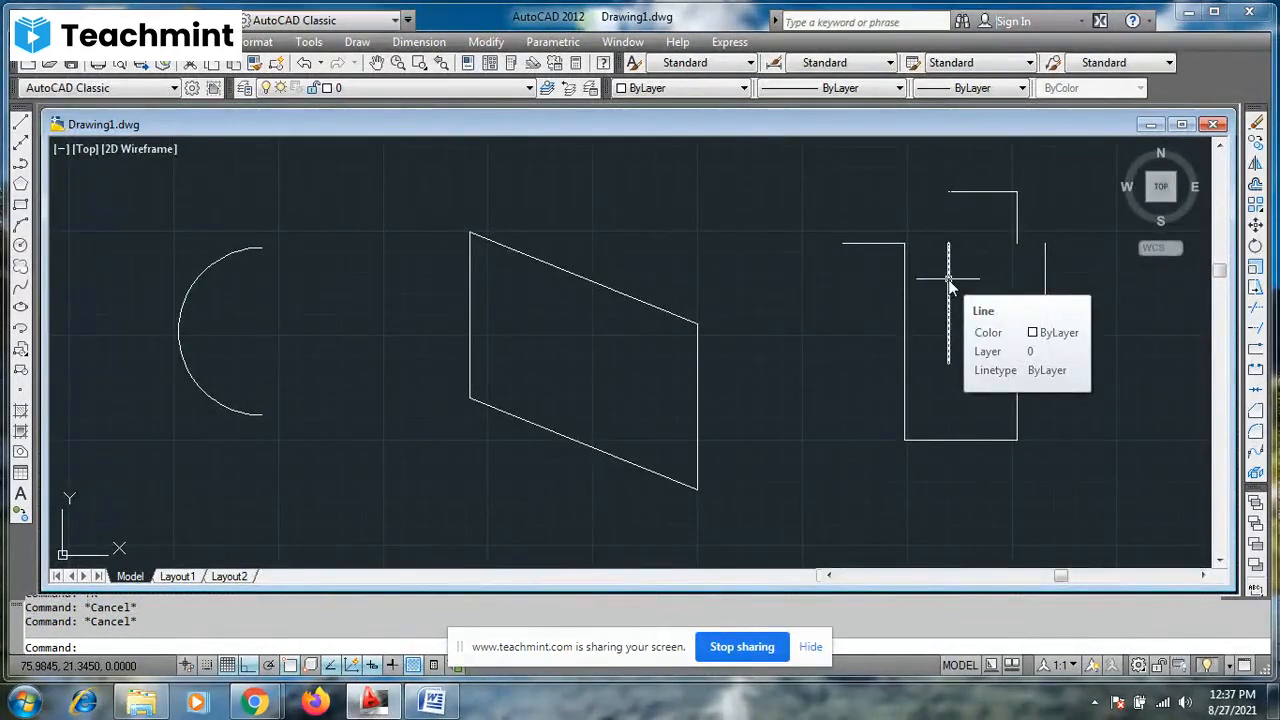
scroll(950, 286, down, 5)
scroll(816, 305, up, 3)
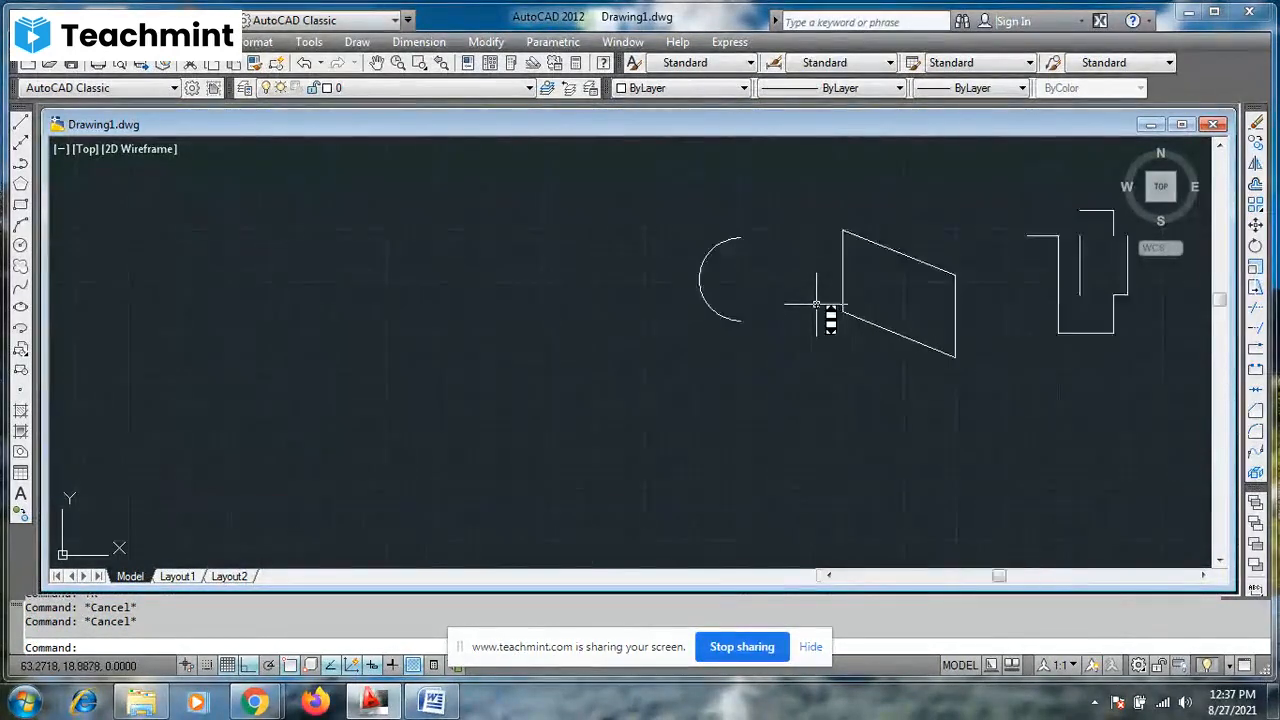
scroll(816, 305, up, 3)
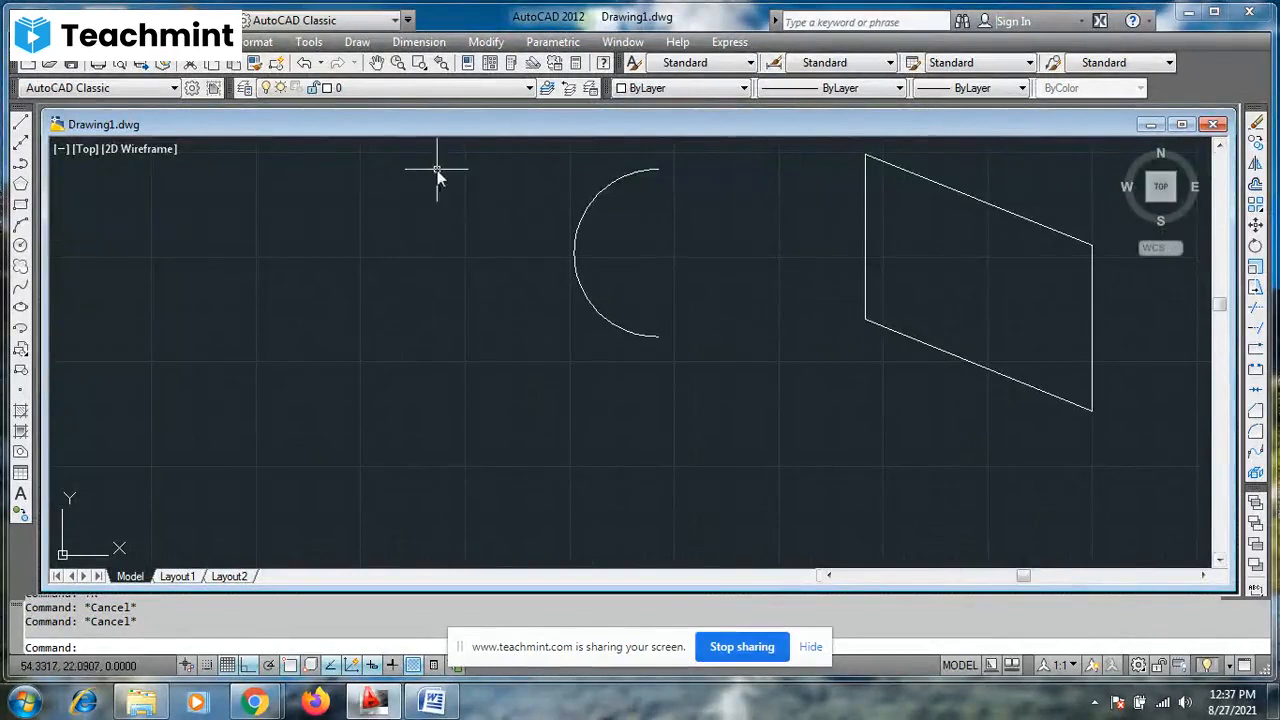
click(376, 62)
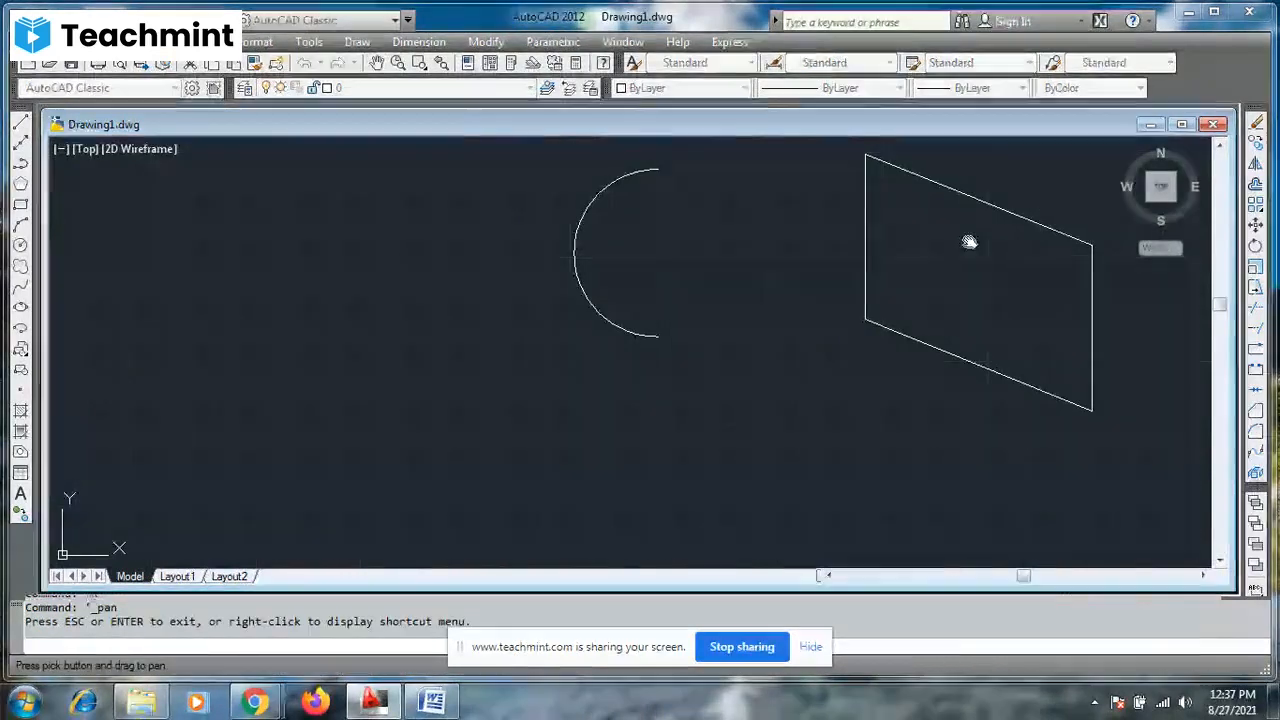
drag(969, 242, 623, 331)
key(Escape)
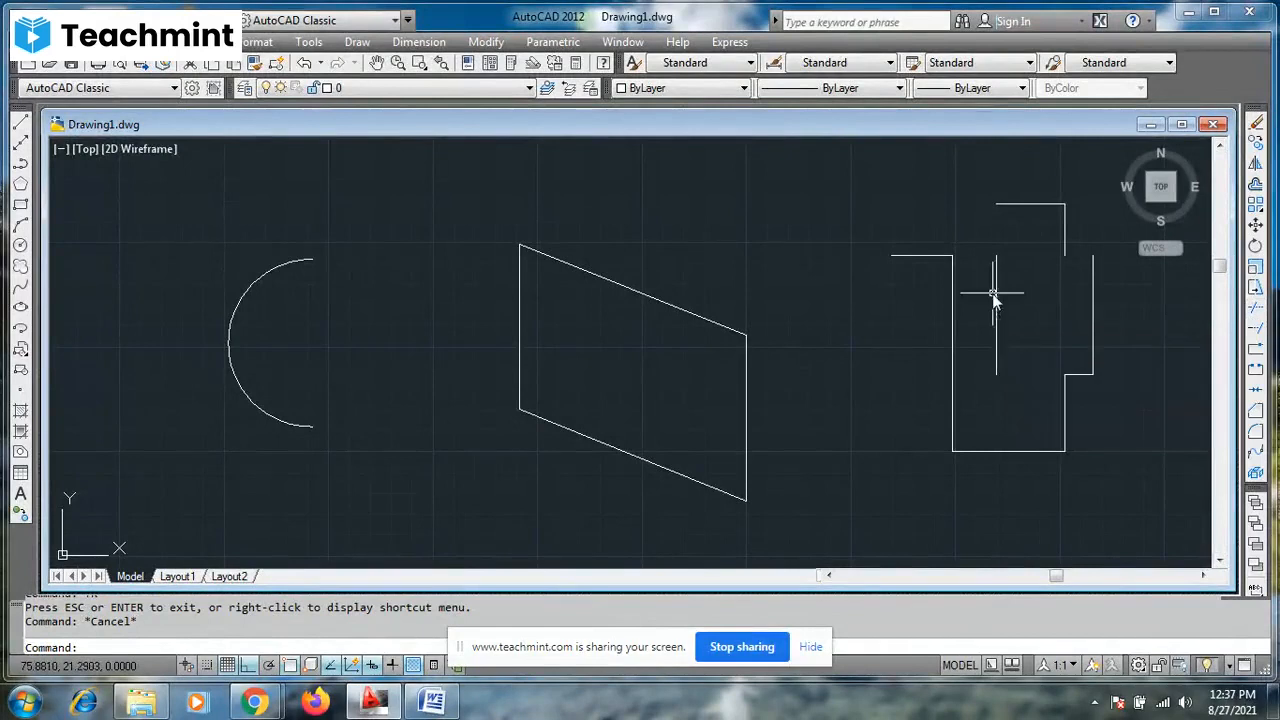
key(F7)
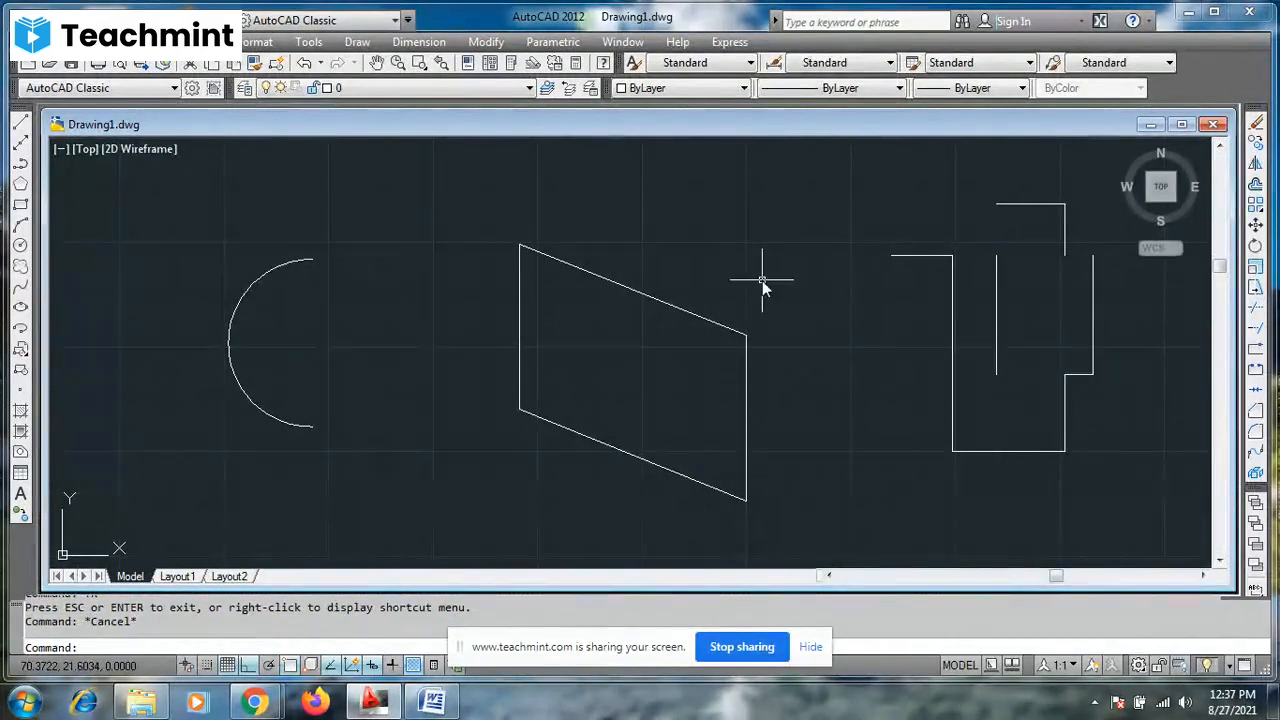
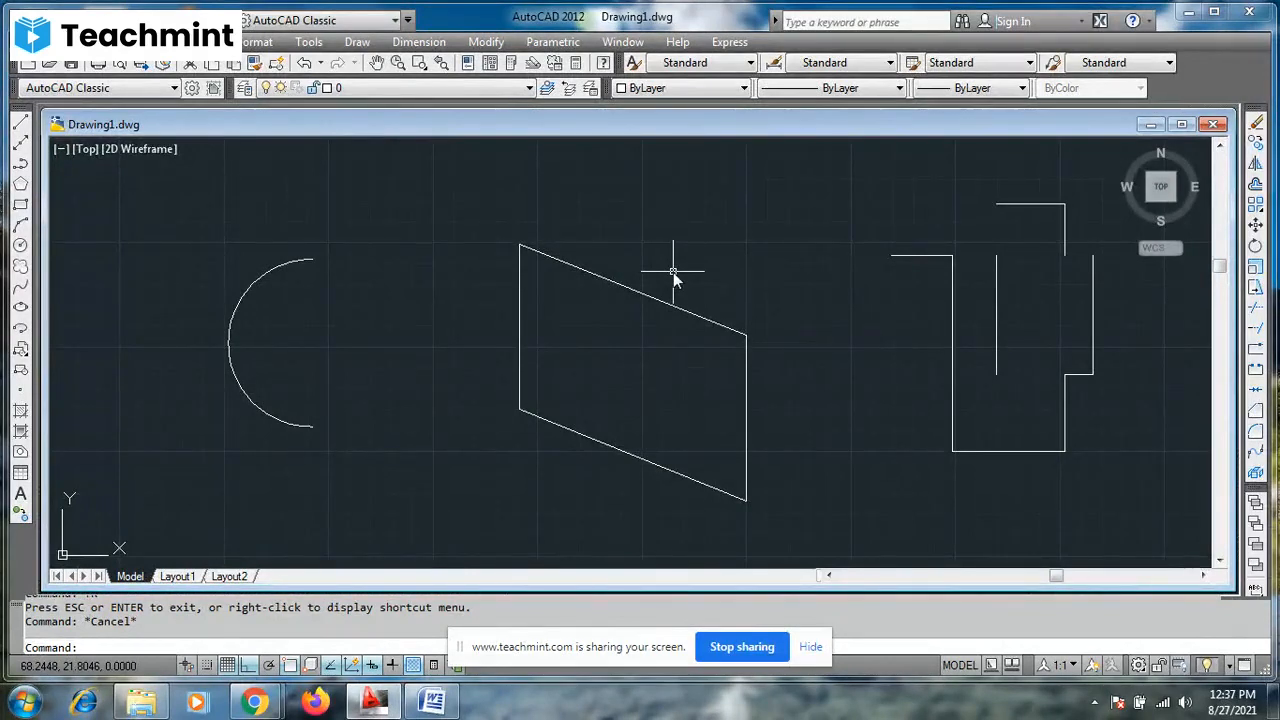
- Extend the overlapping shape's inner vertical down to its base and its right vertical up across the gap, using all objects as boundary edges
key(Escape)
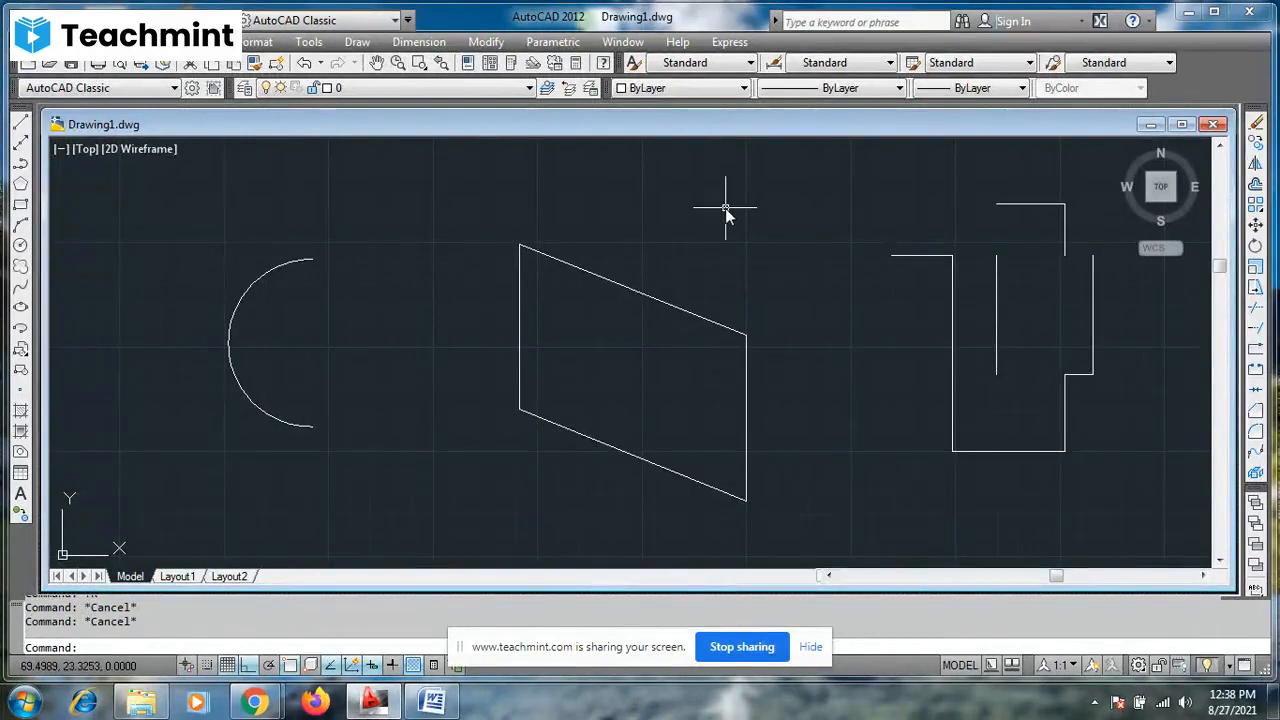
text(EX)
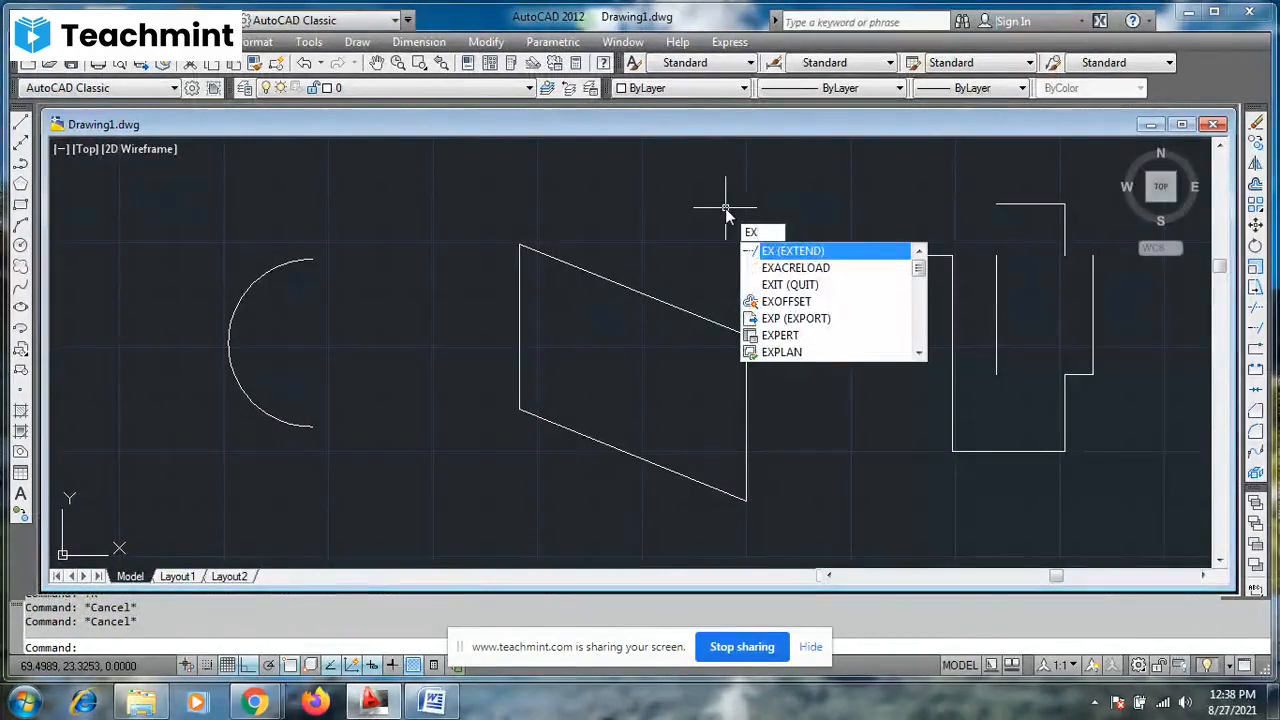
key(Return)
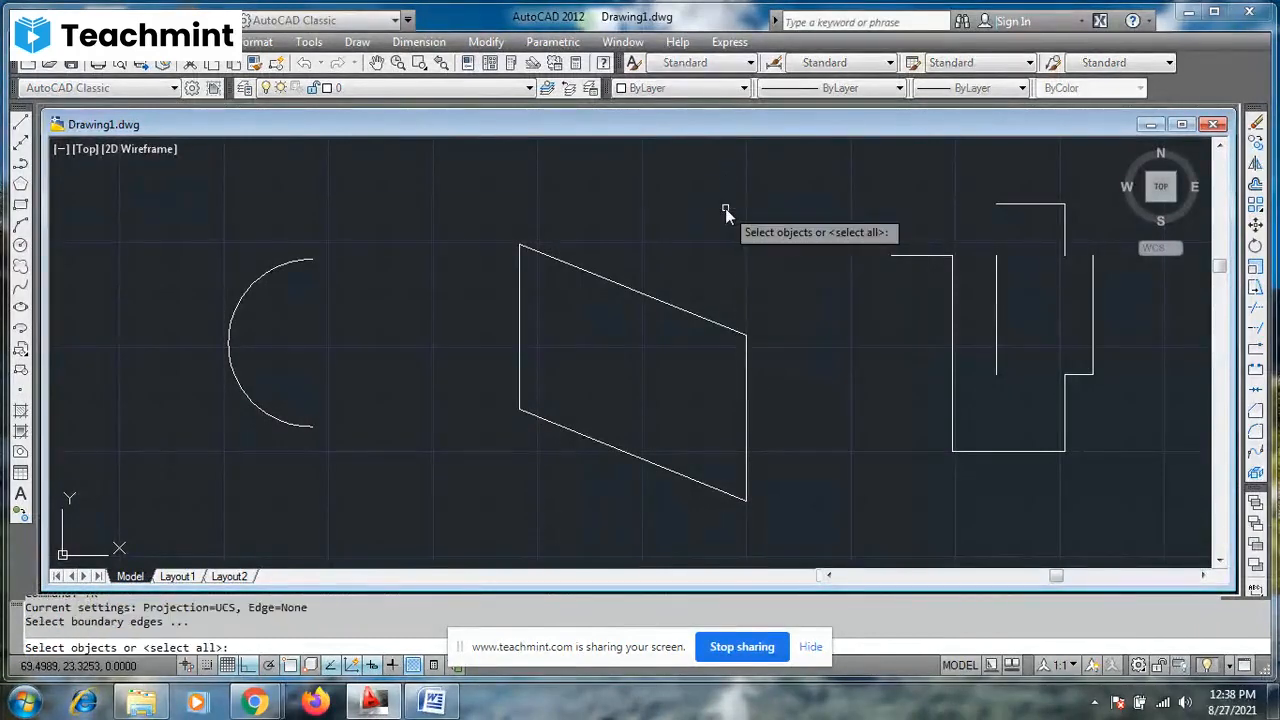
key(Return)
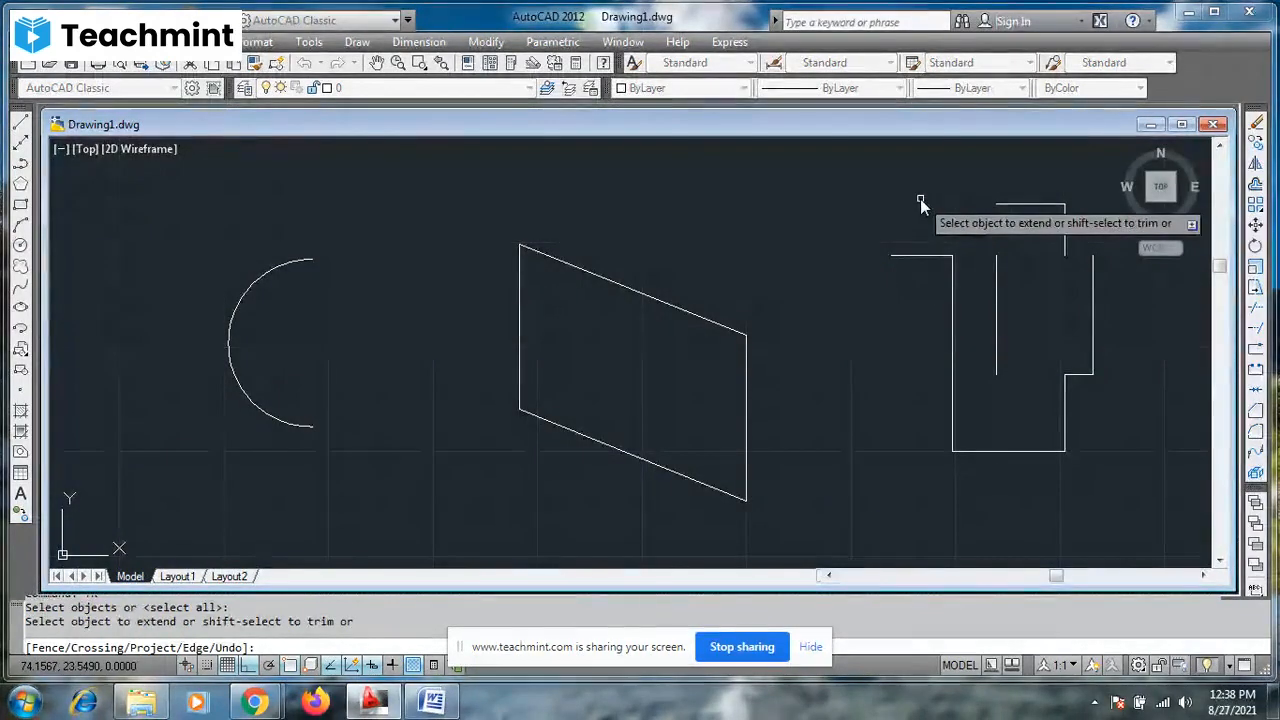
scroll(920, 199, down, 8)
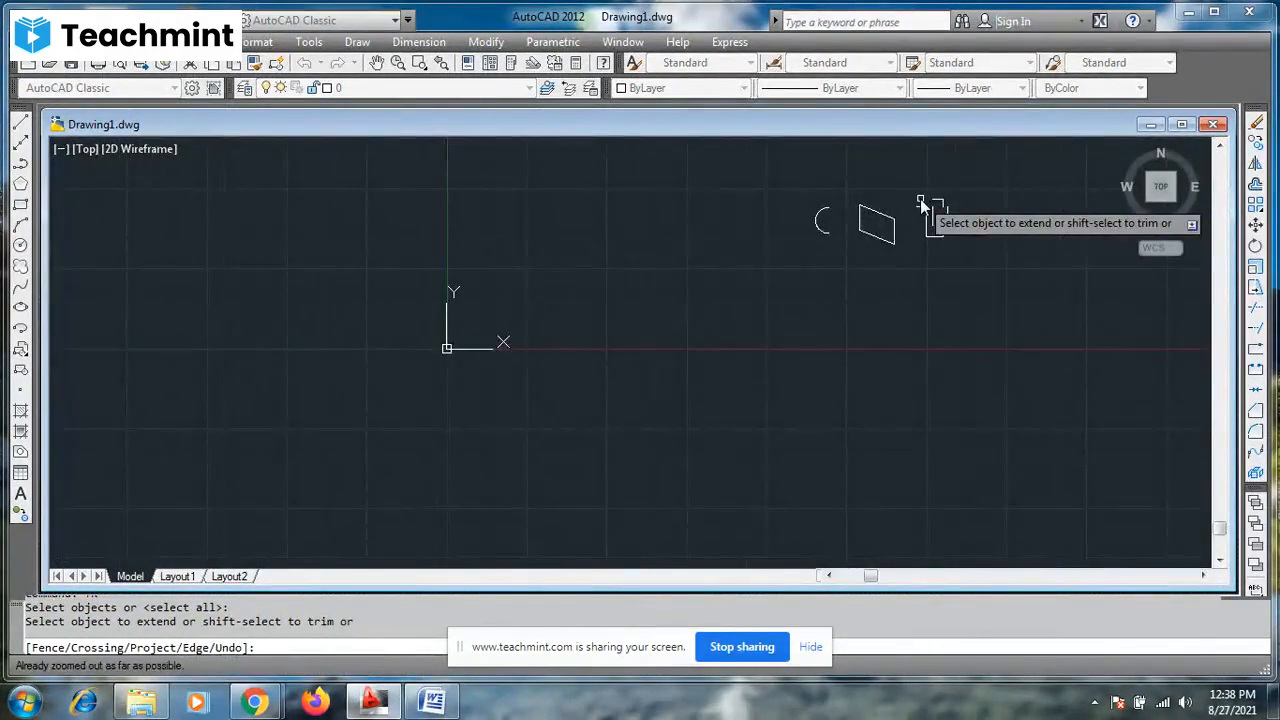
scroll(920, 199, up, 7)
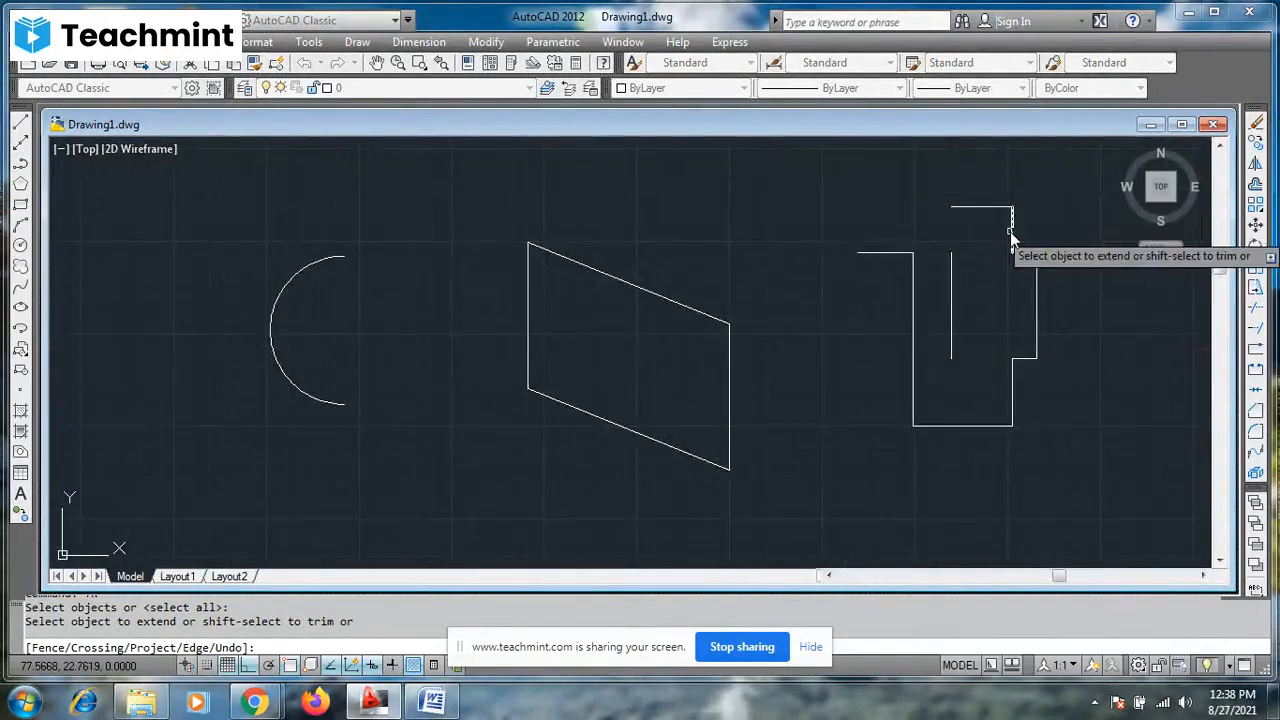
click(1010, 231)
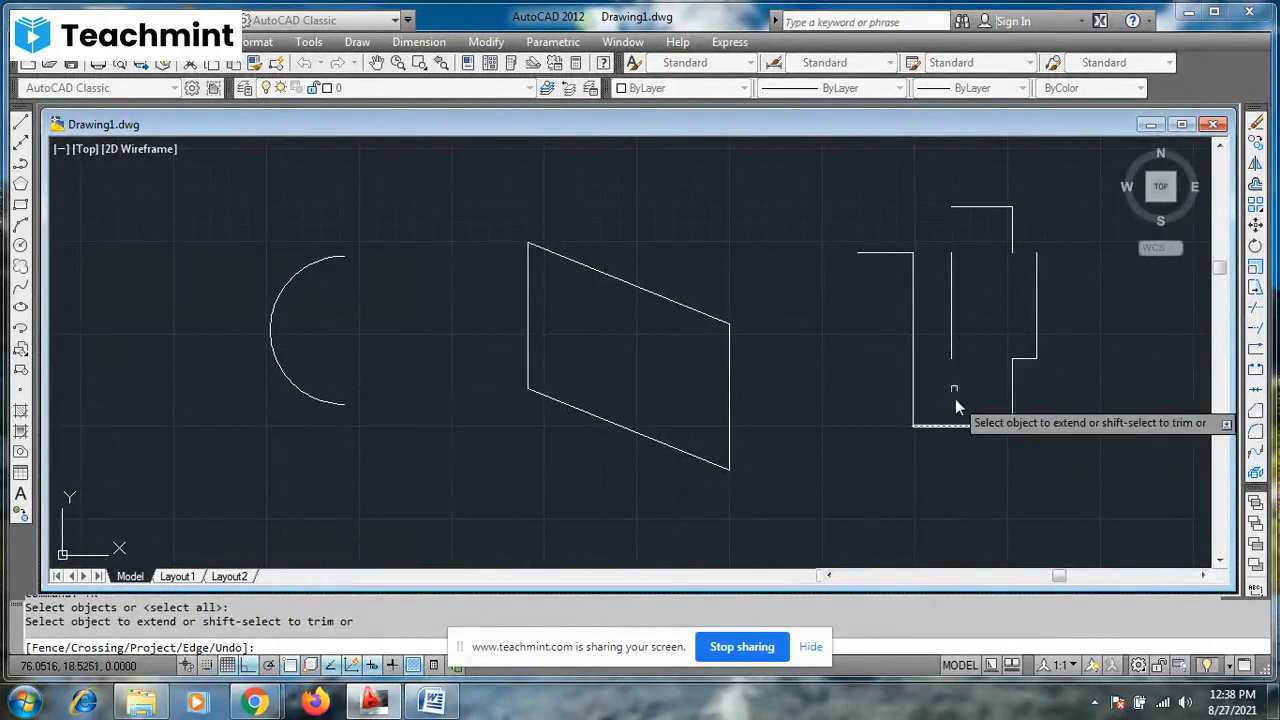
click(950, 351)
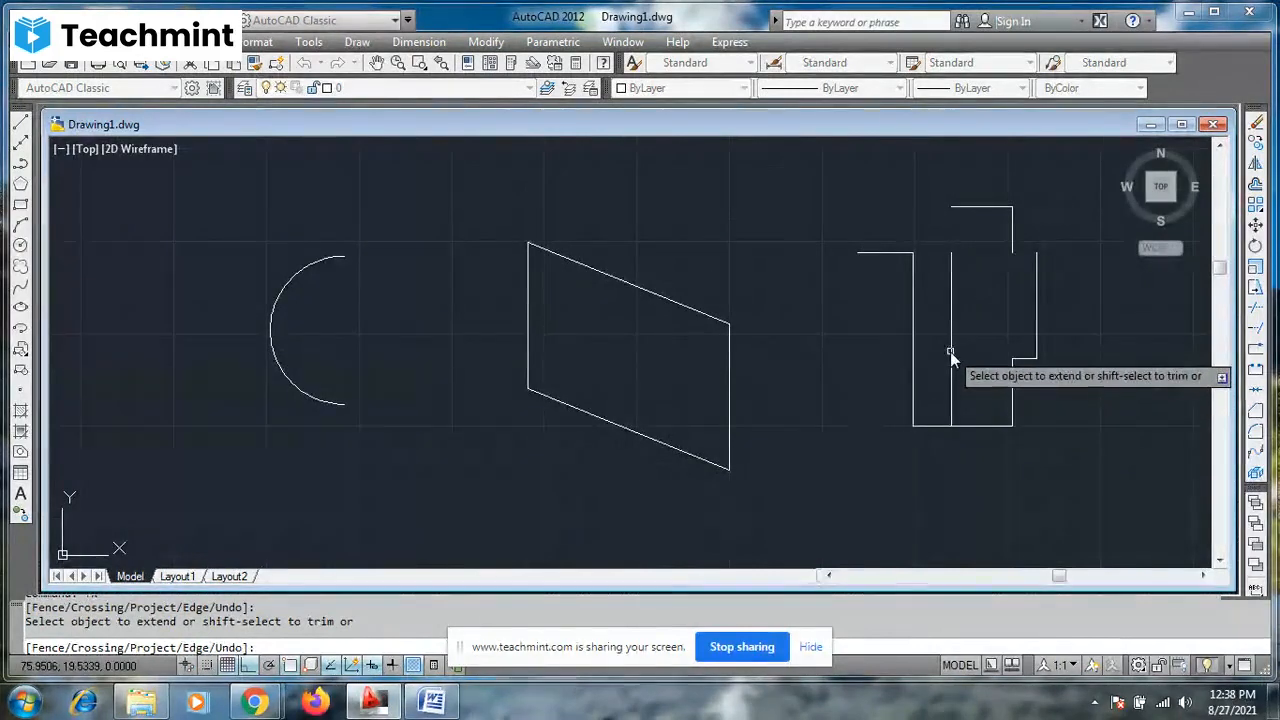
click(1011, 371)
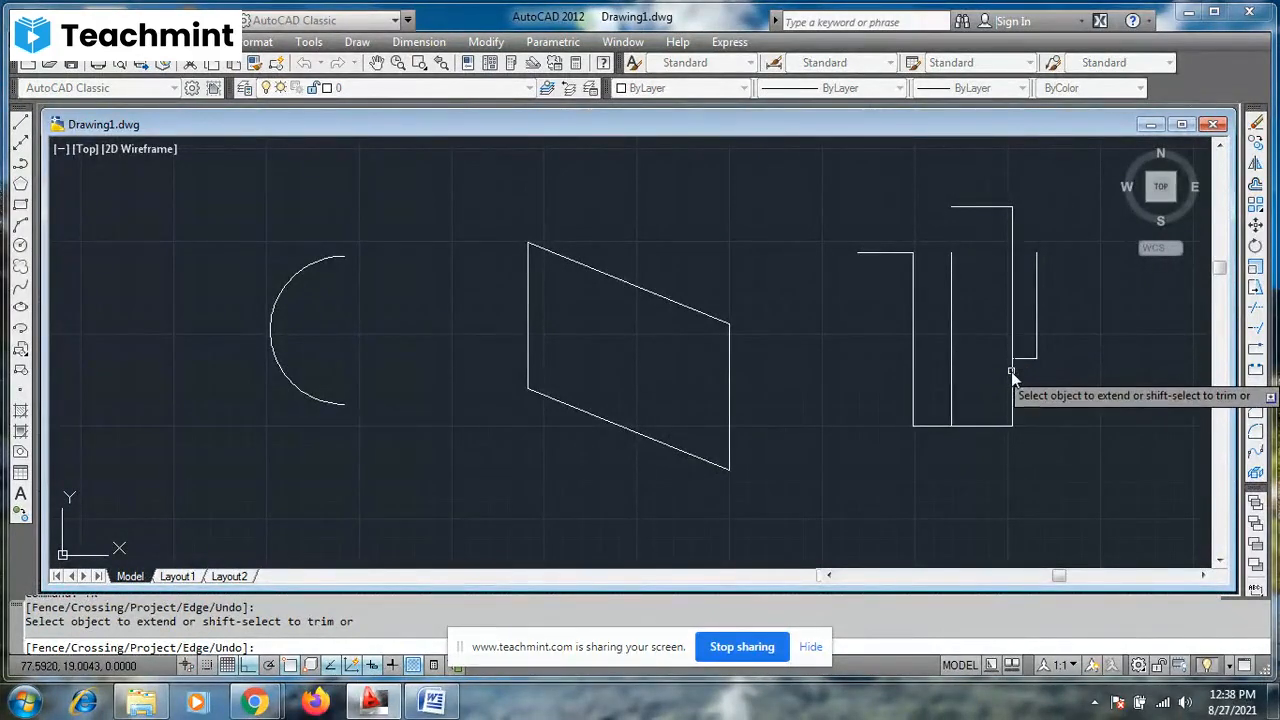
click(980, 208)
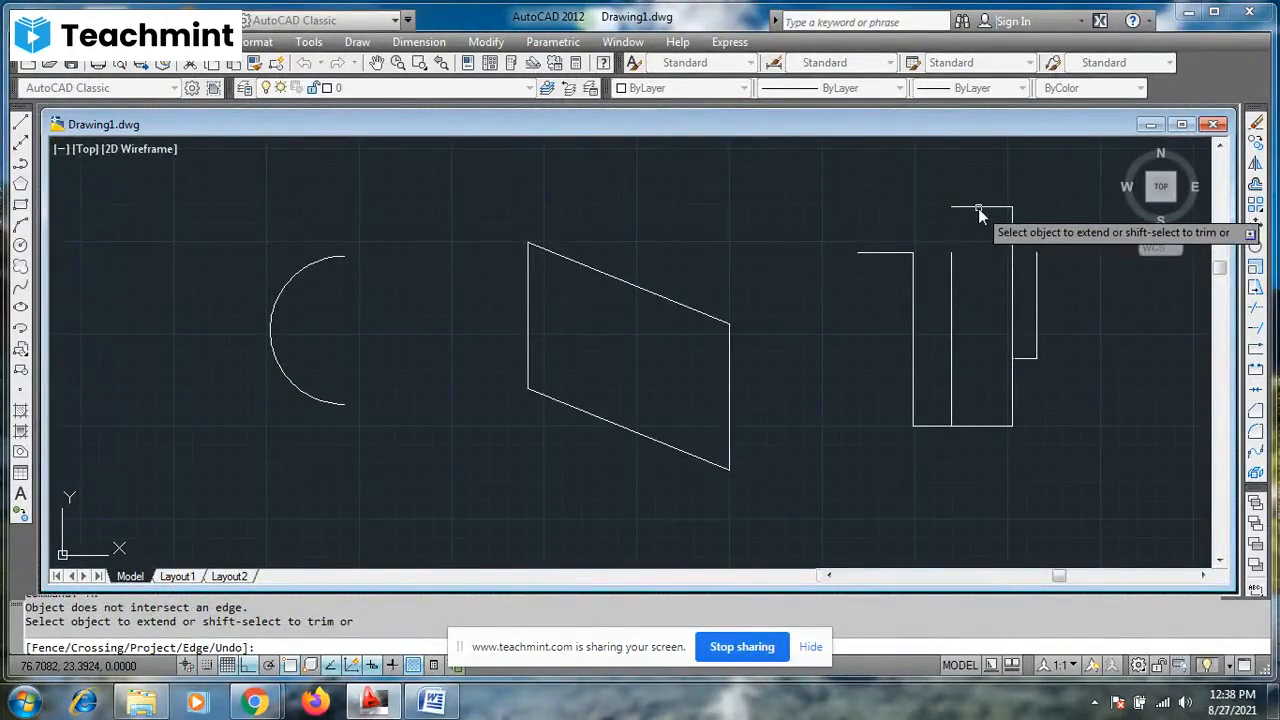
- Extend the overlapping shape's upper-left horizontal line right to the inner vertical line and left to the parallelogram's left side
click(893, 254)
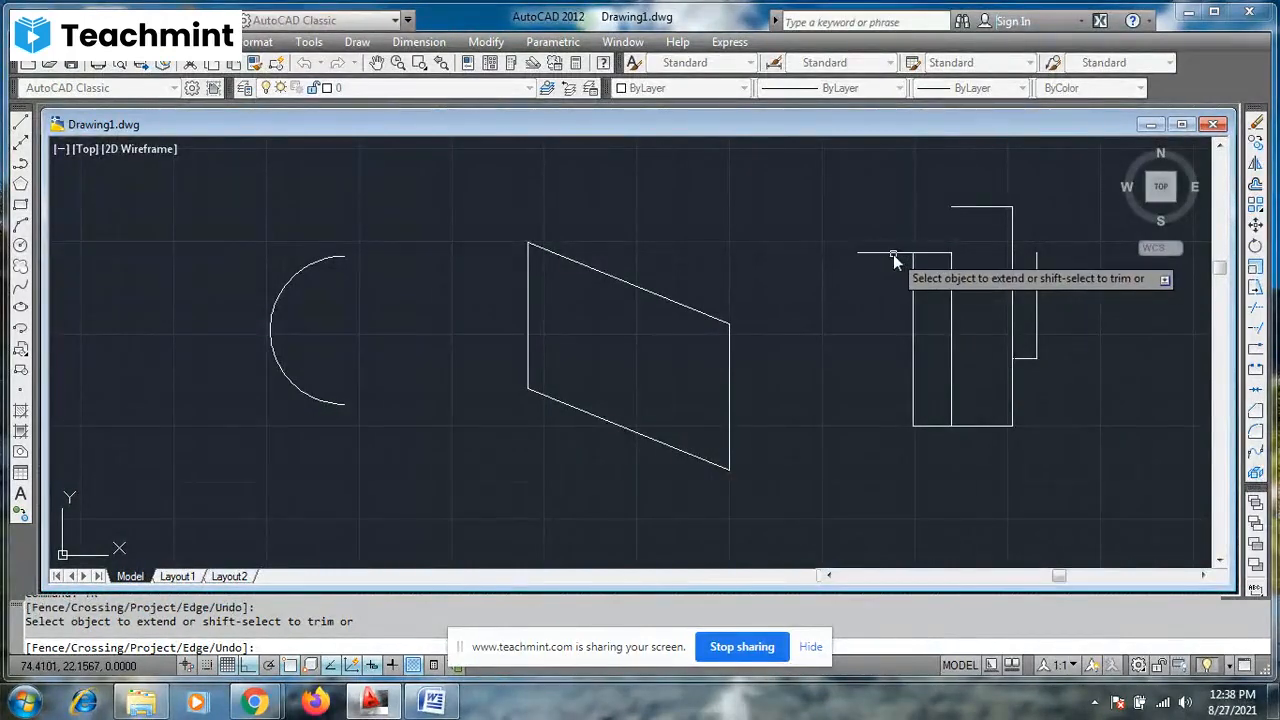
click(881, 254)
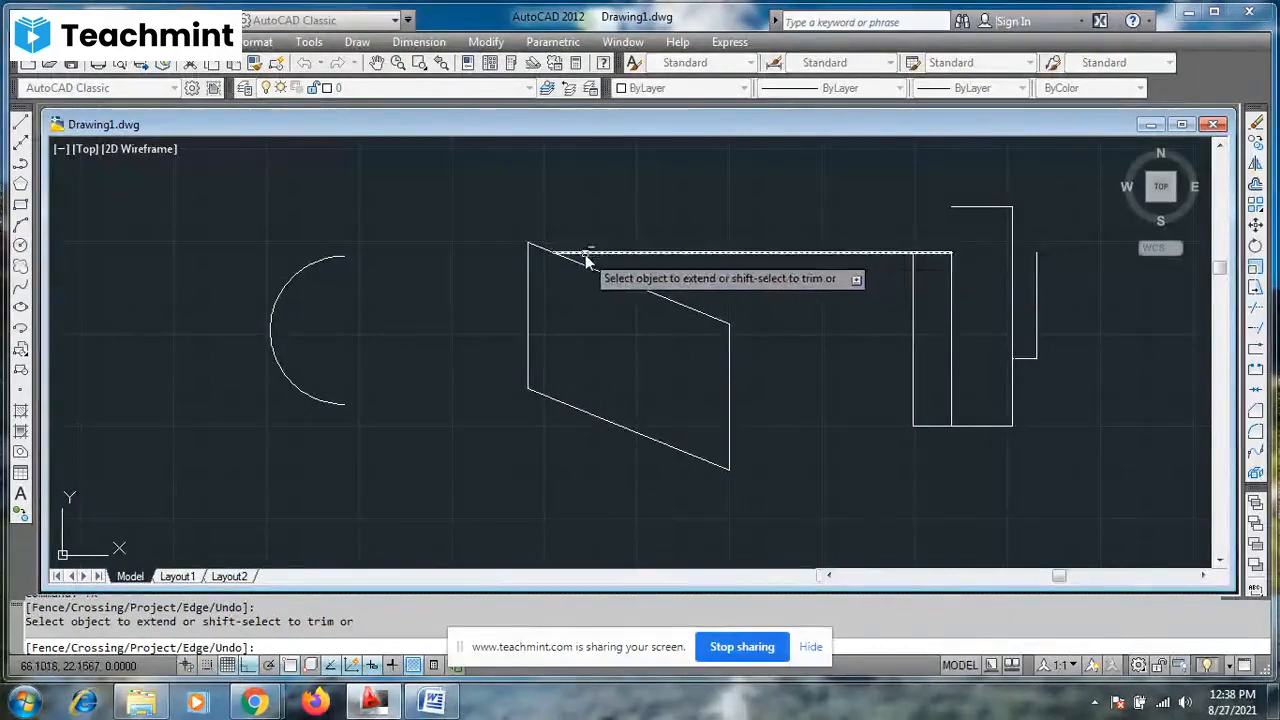
click(544, 255)
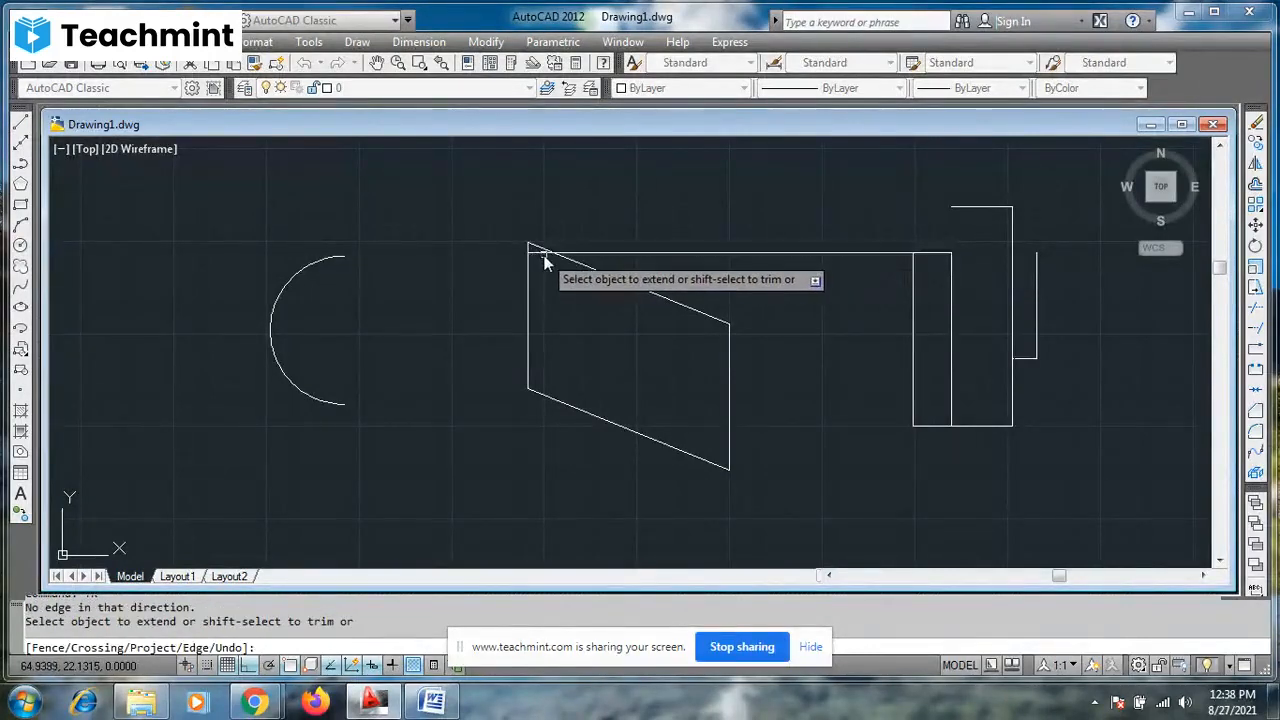
- Extend the parallelogram's right side up to the horizontal line and its sloping top edge to the overlapping shape's base line
click(729, 339)
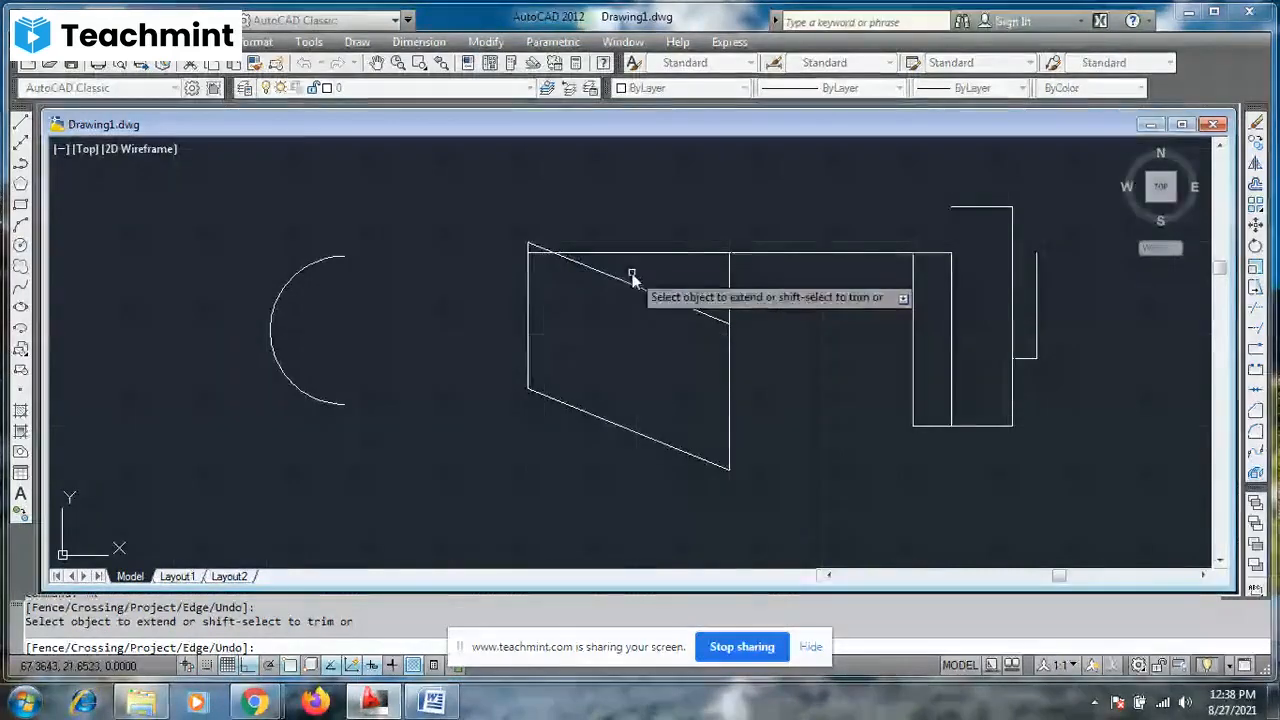
click(692, 310)
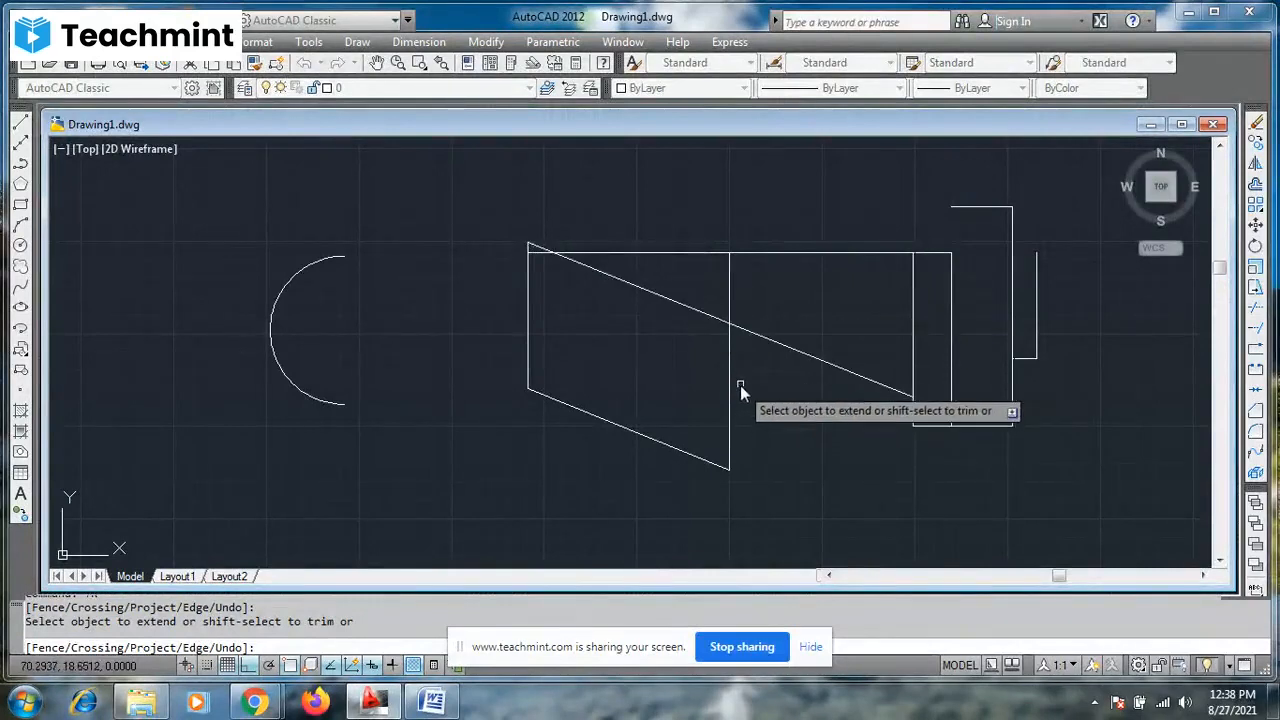
click(910, 396)
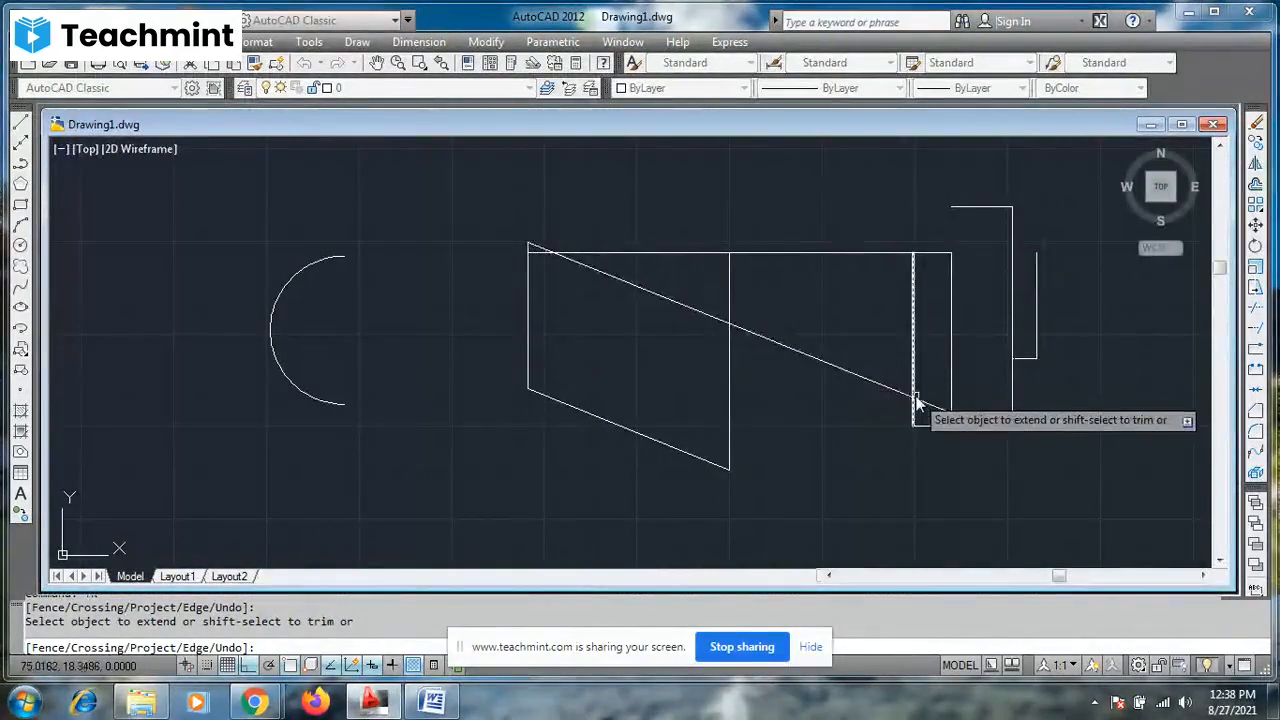
click(945, 412)
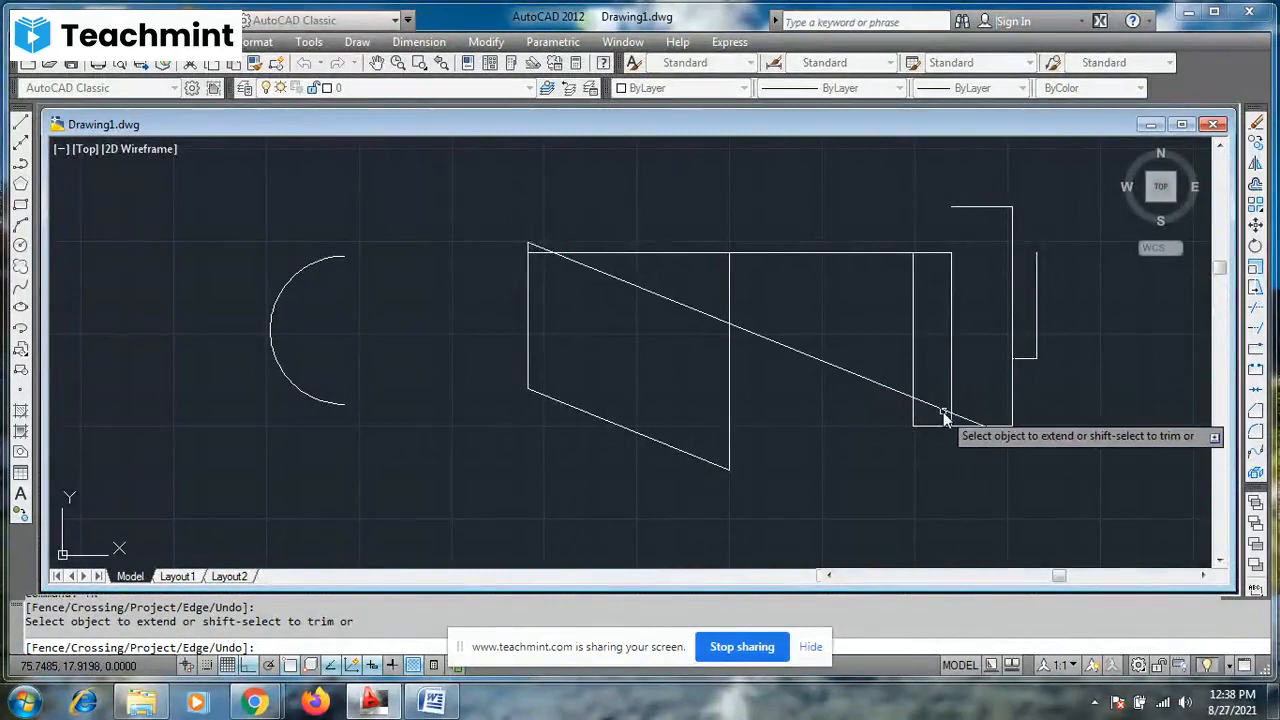
- Extend the parallelogram's sloping bottom edge leftward to the arc and end the Extend command
click(730, 450)
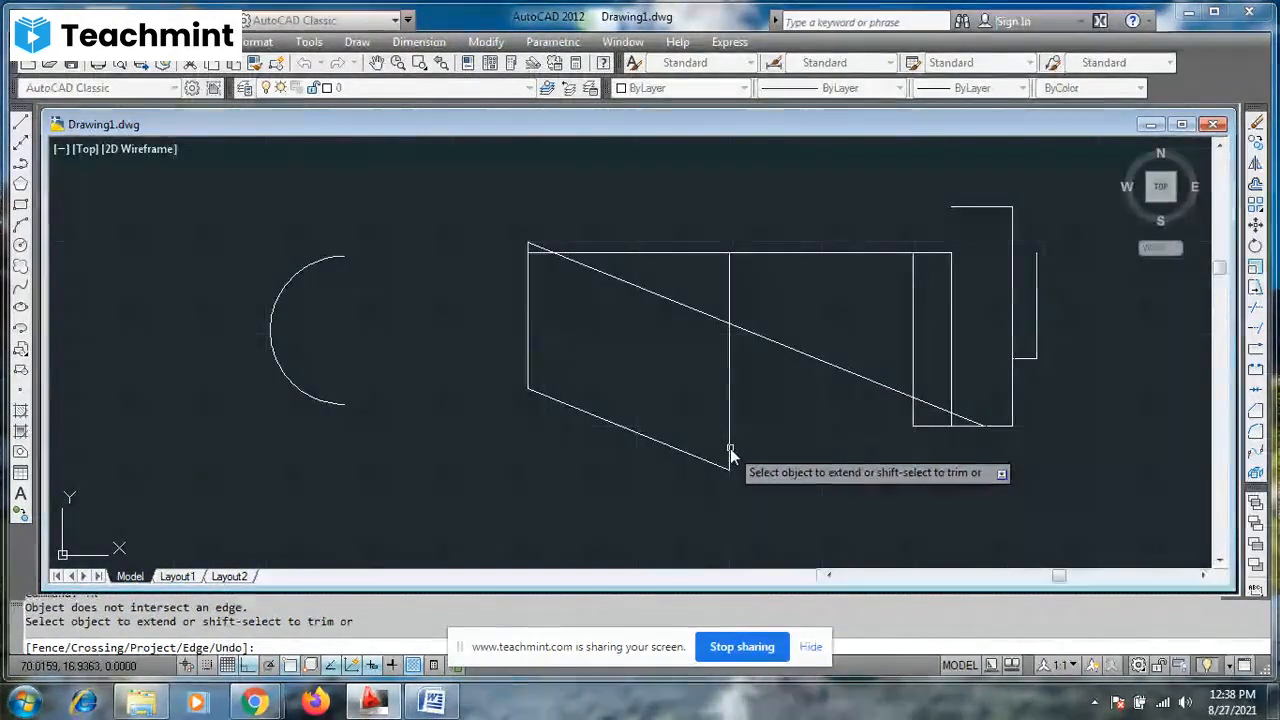
click(702, 459)
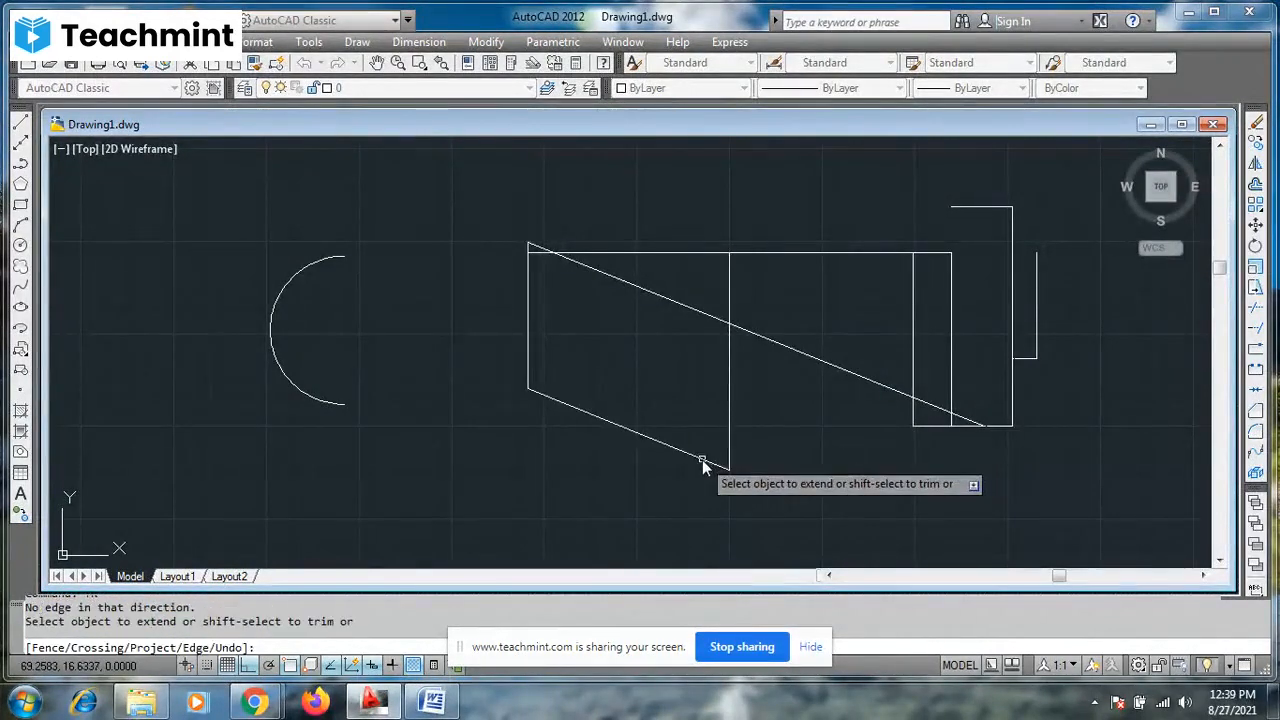
click(547, 398)
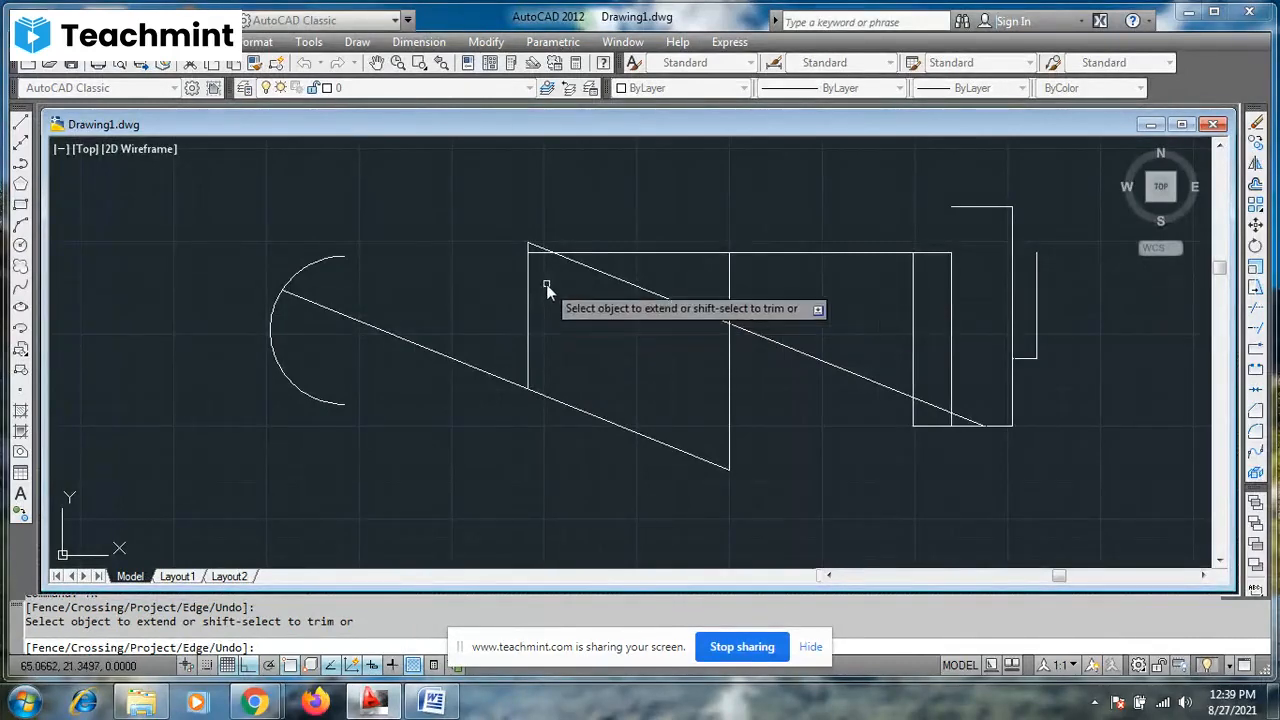
scroll(511, 251, up, 6)
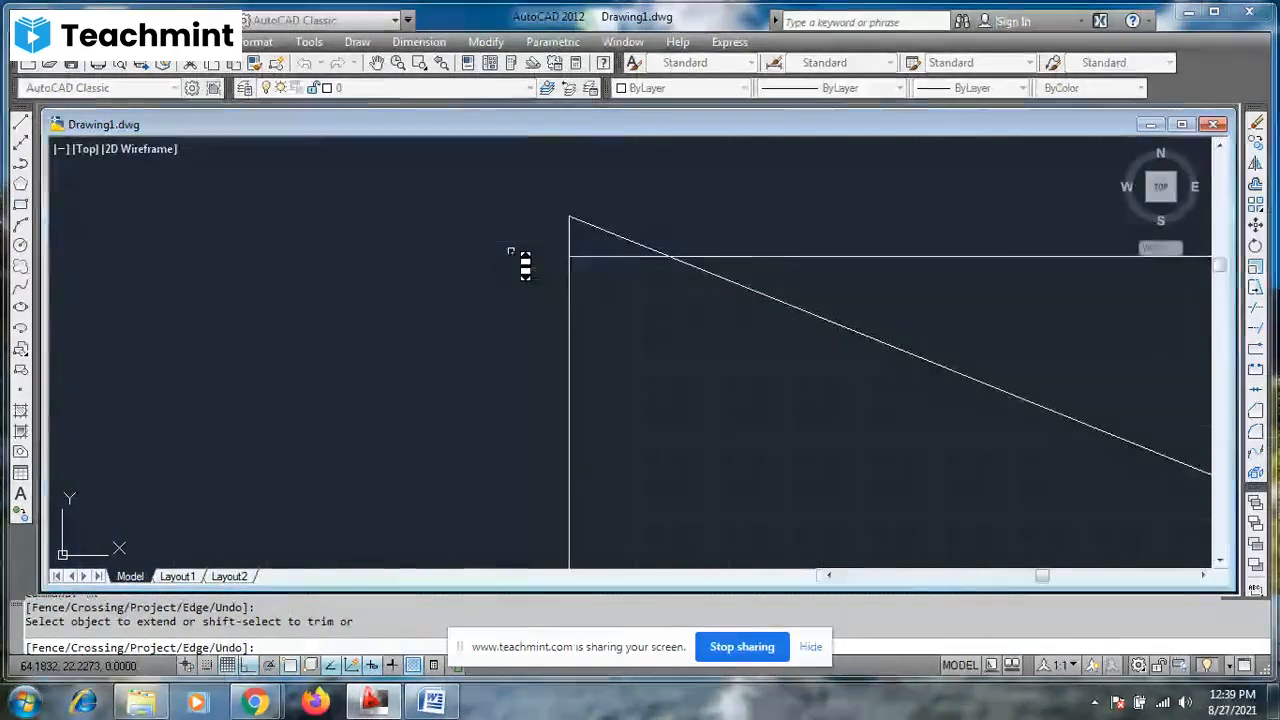
scroll(511, 251, down, 5)
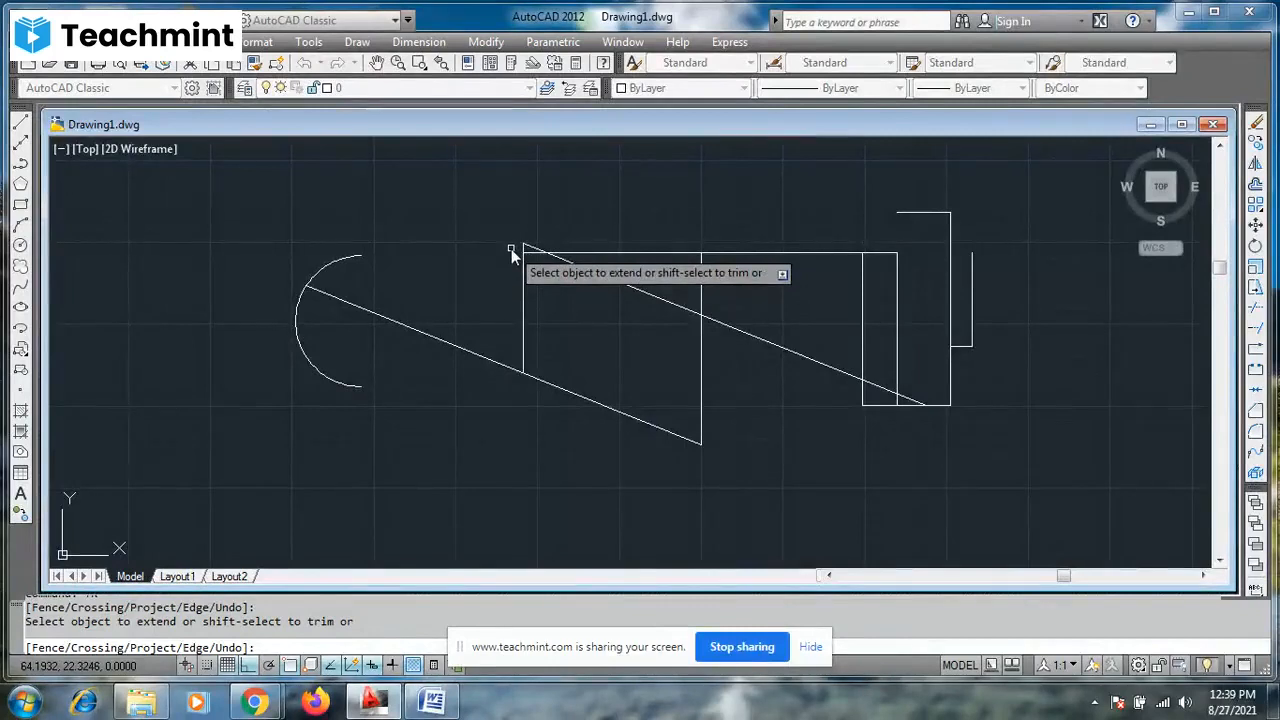
key(Escape)
key(Escape)
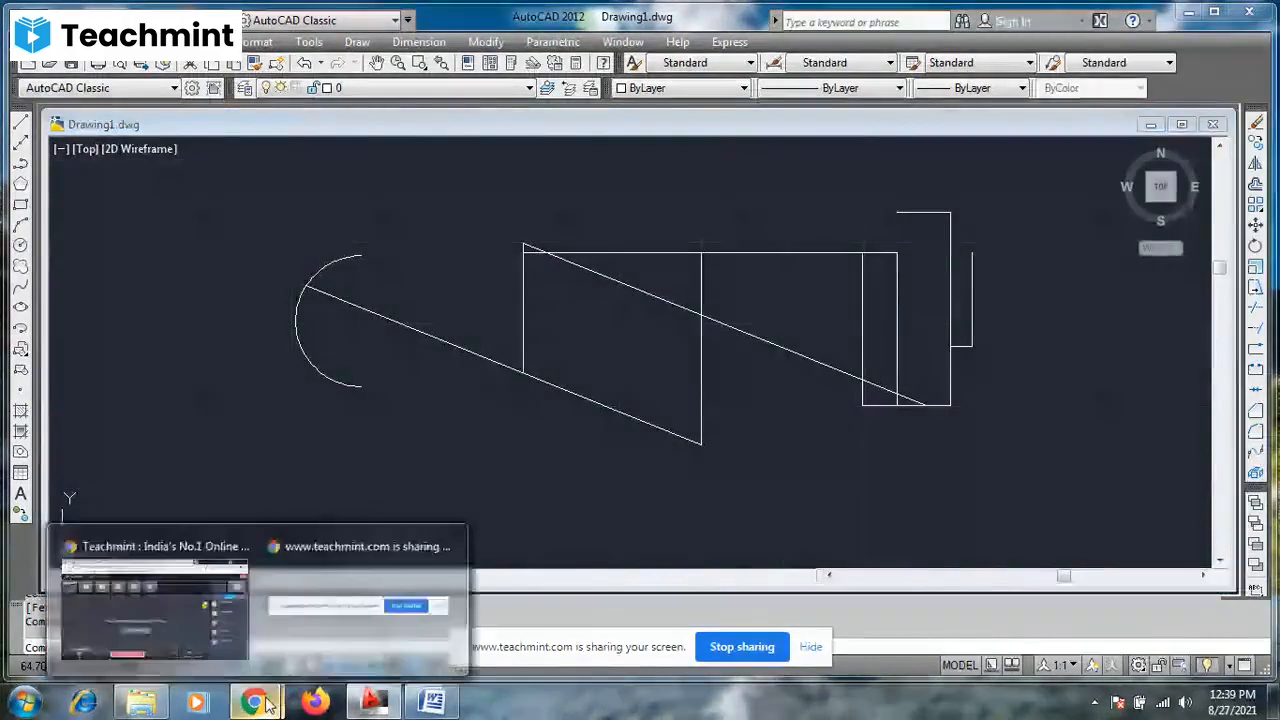
- Switch to the Teachmint classroom in Chrome to check the session, and return to the AutoCAD drawing
click(200, 608)
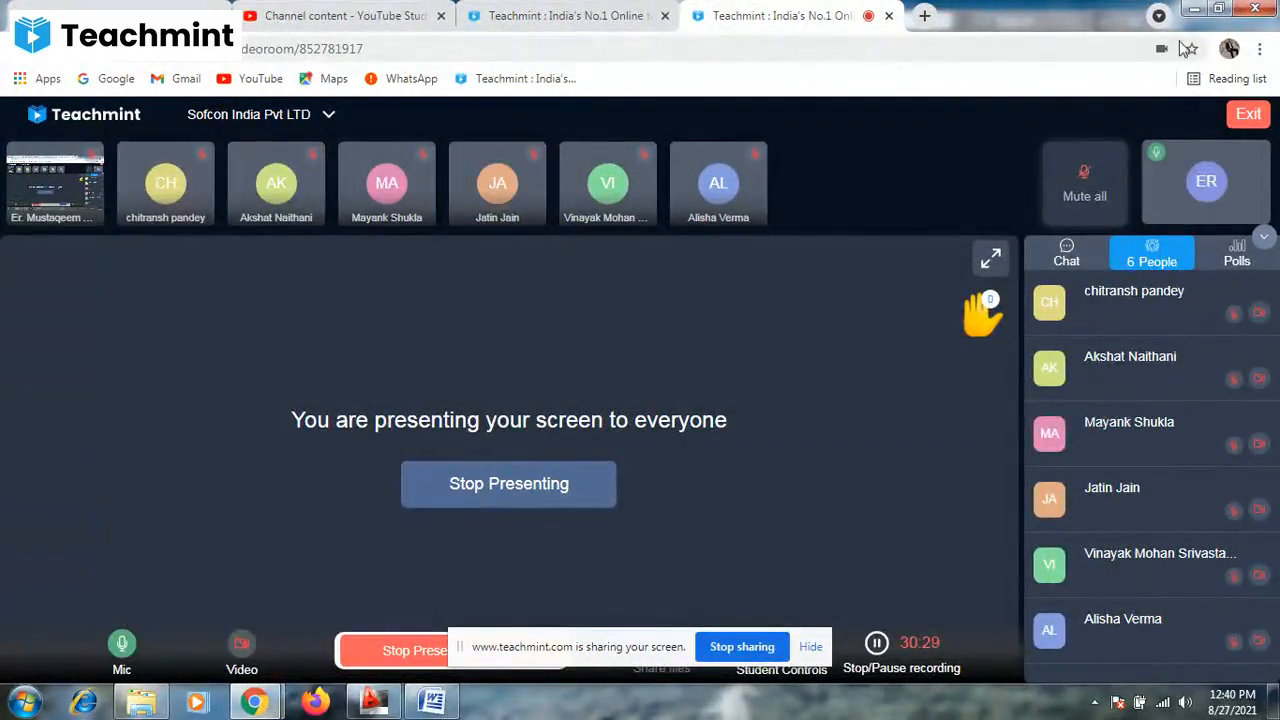
click(1195, 12)
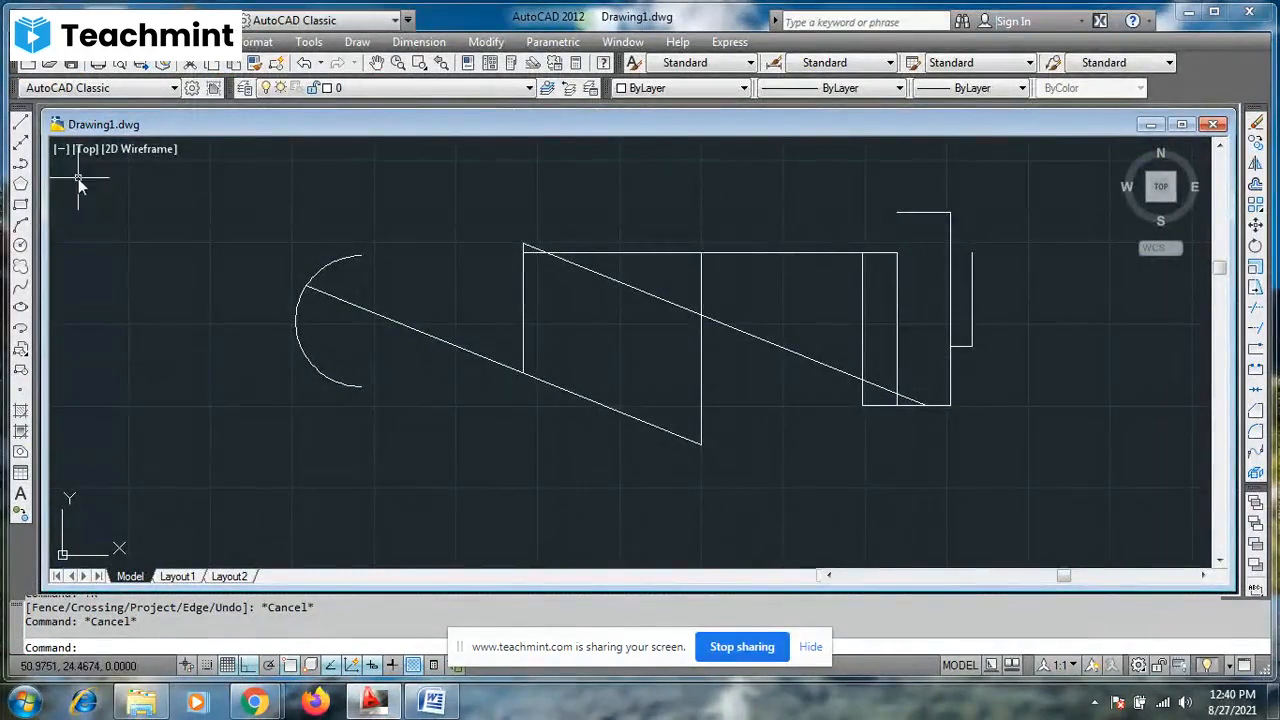
- Draw one long horizontal line above all the shapes, spanning from left of the arc to beyond the overlapping shape
click(20, 120)
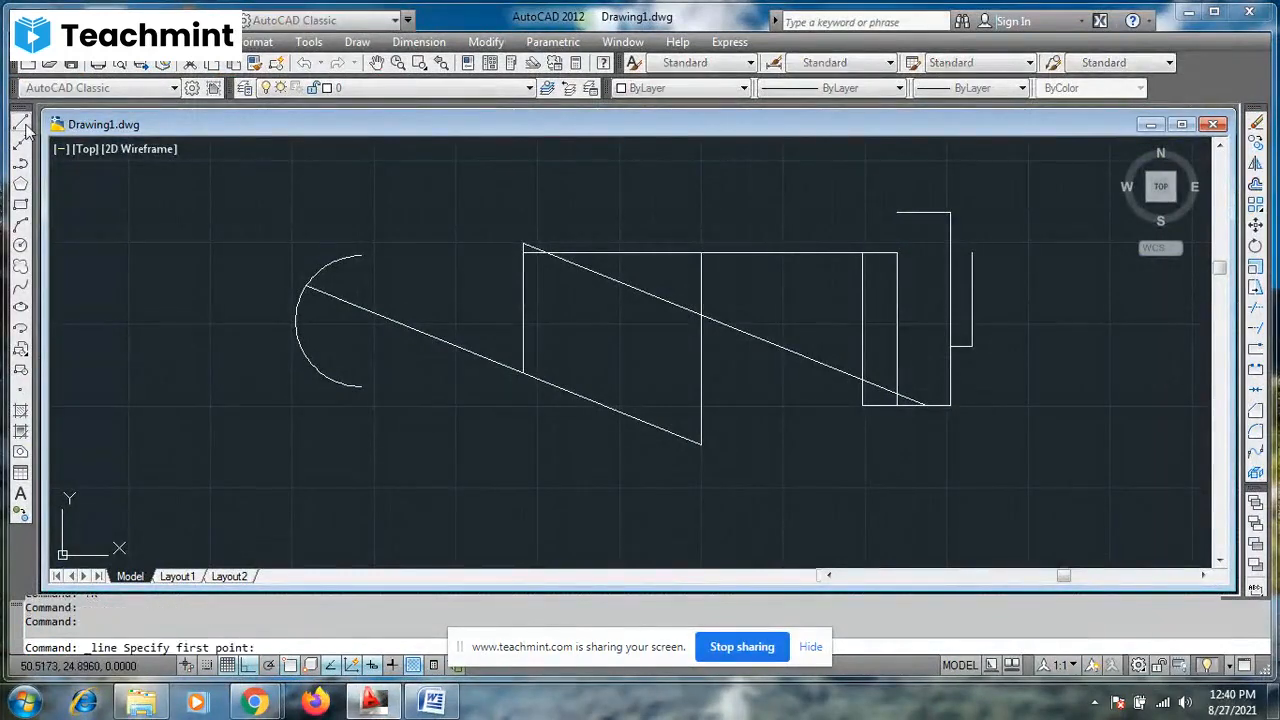
click(227, 196)
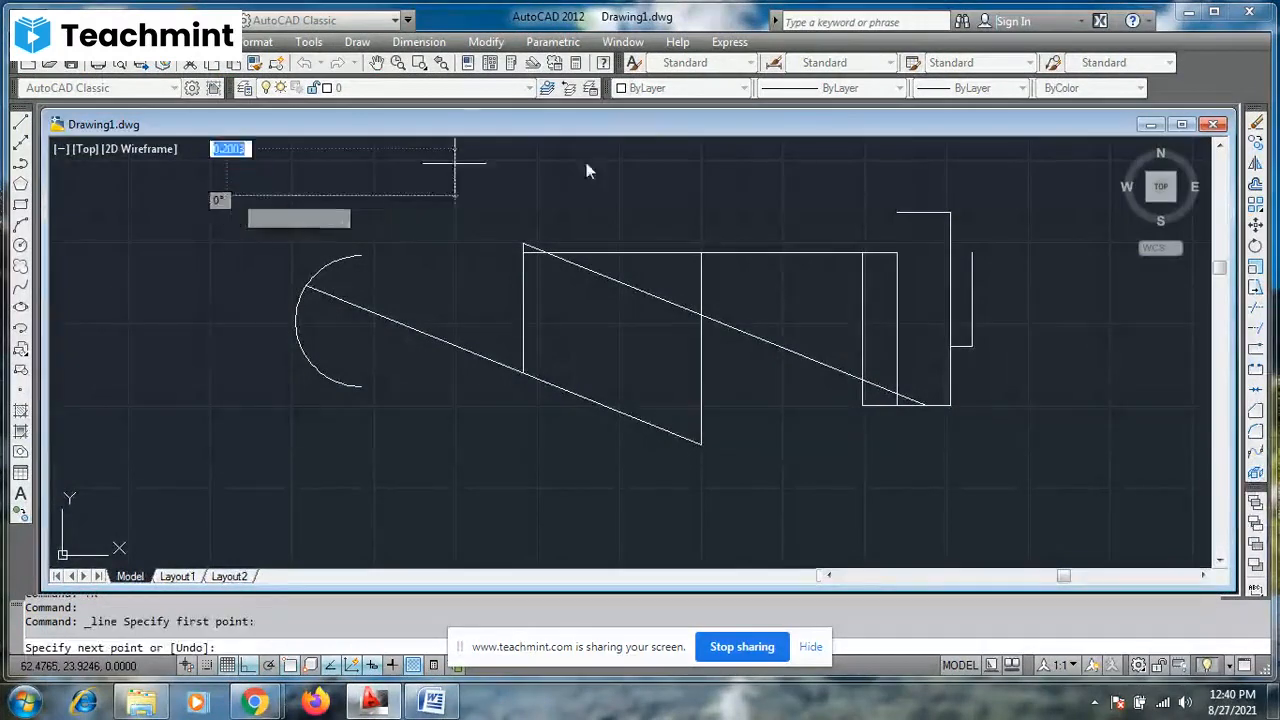
click(1095, 190)
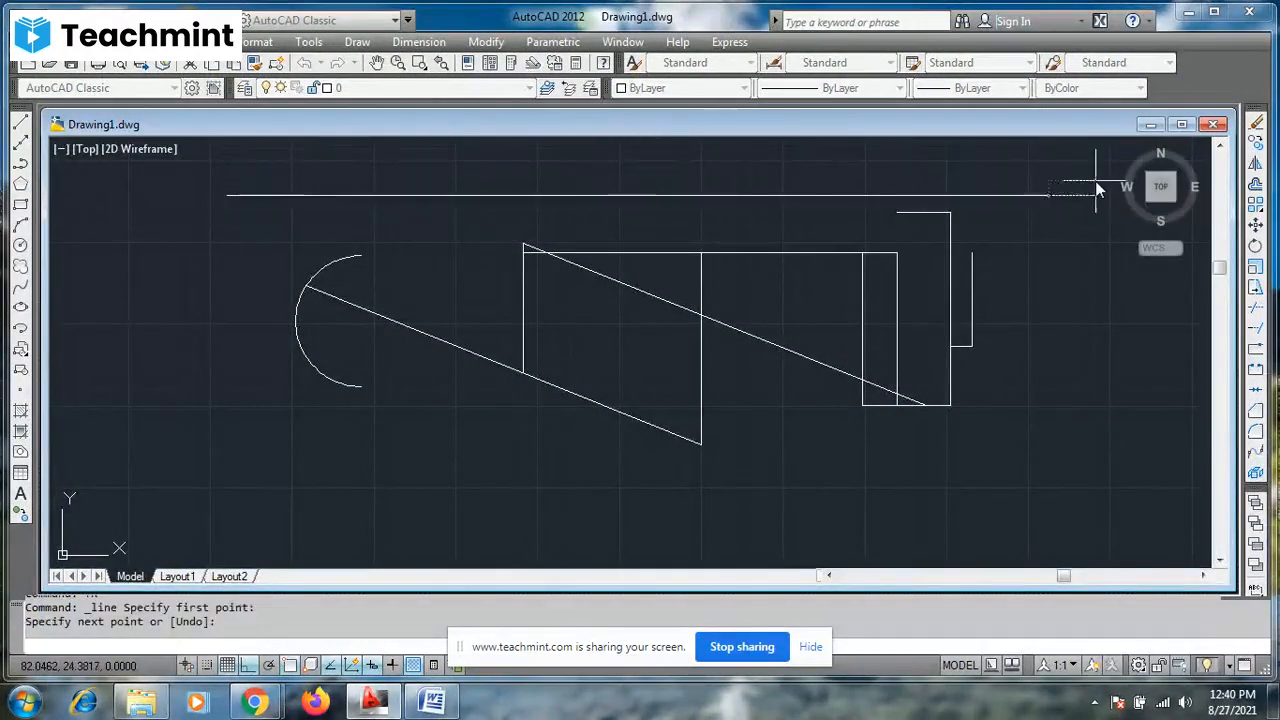
key(Escape)
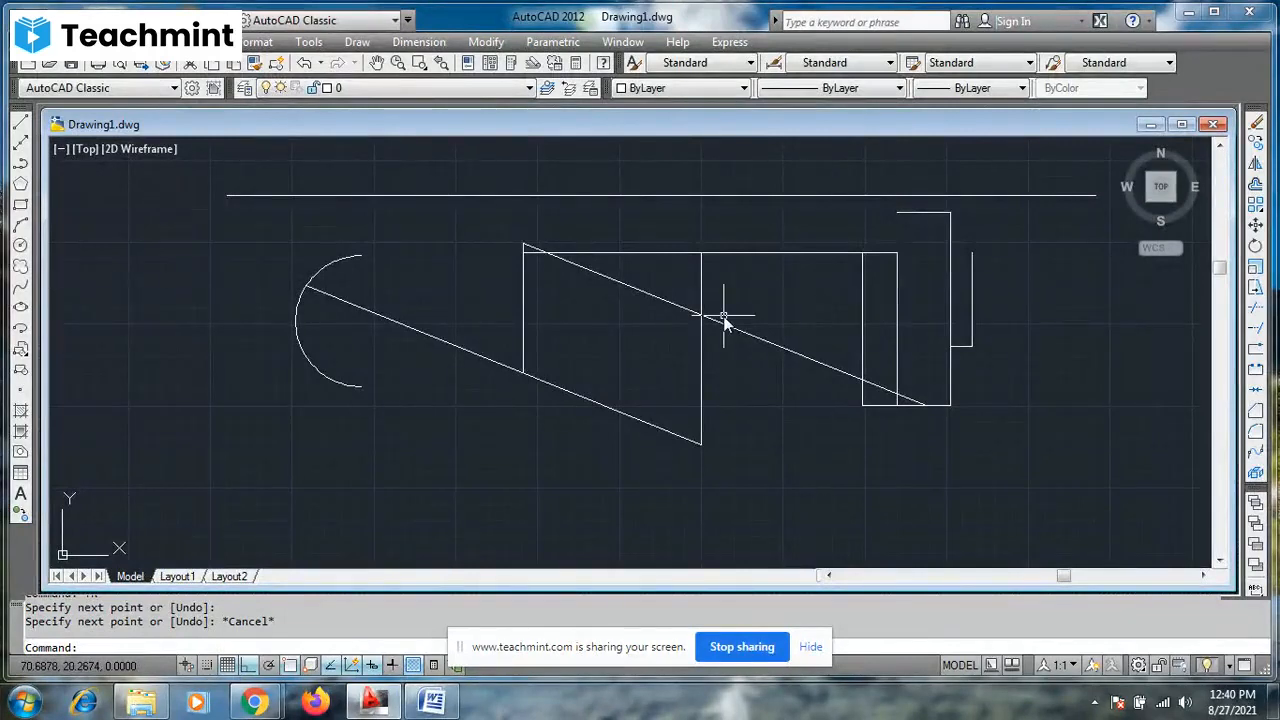
- Extend the parallelogram's right side and the overlapping shape's four vertical lines up to the long horizontal line
text(e)
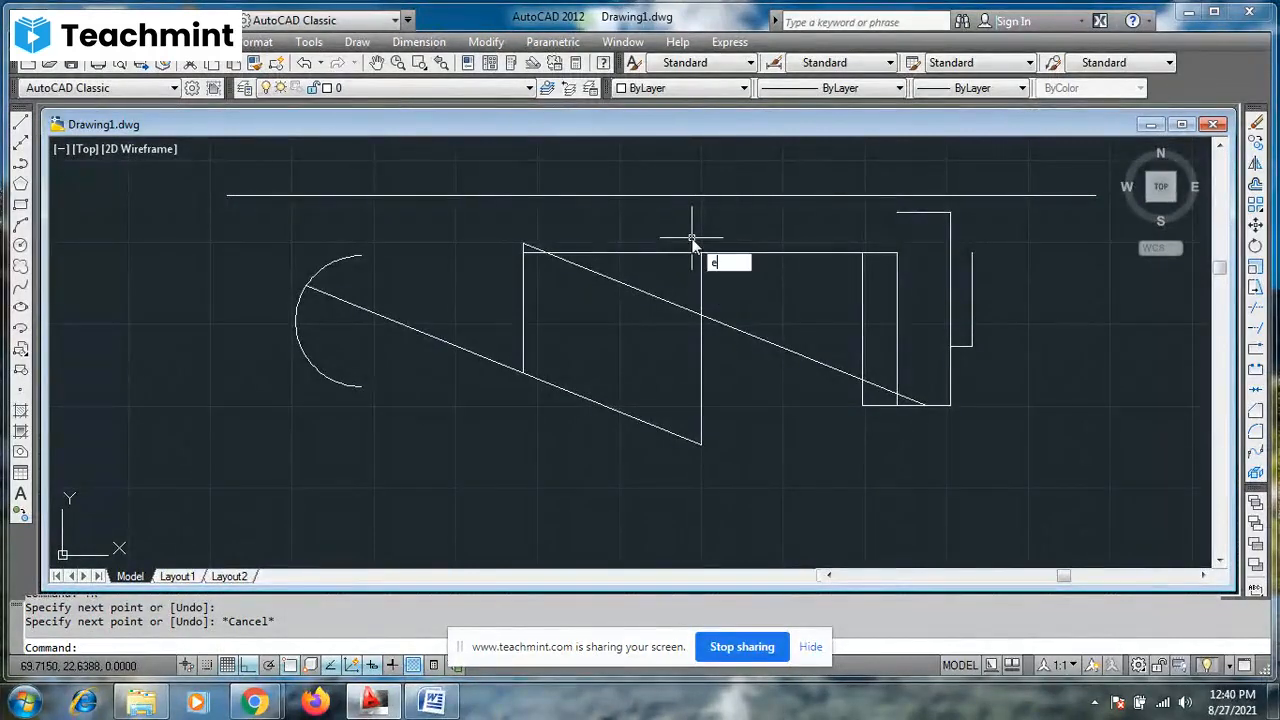
text(x)
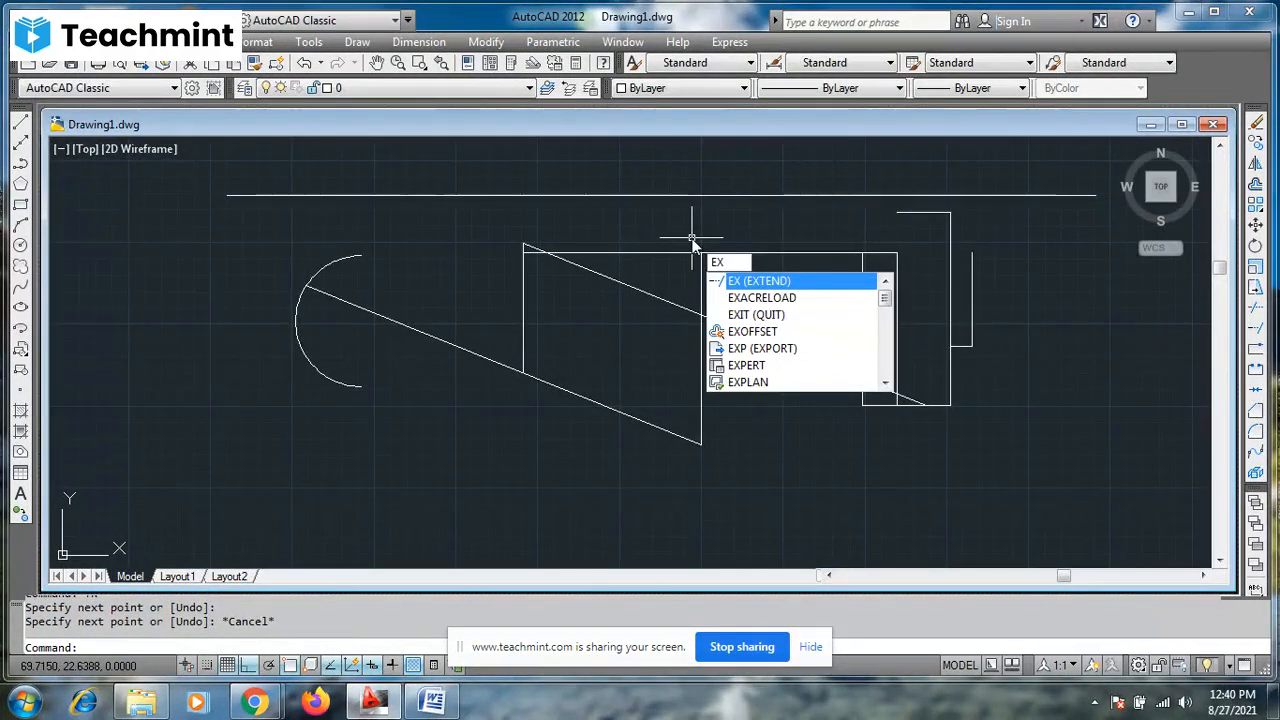
key(Return)
key(Return)
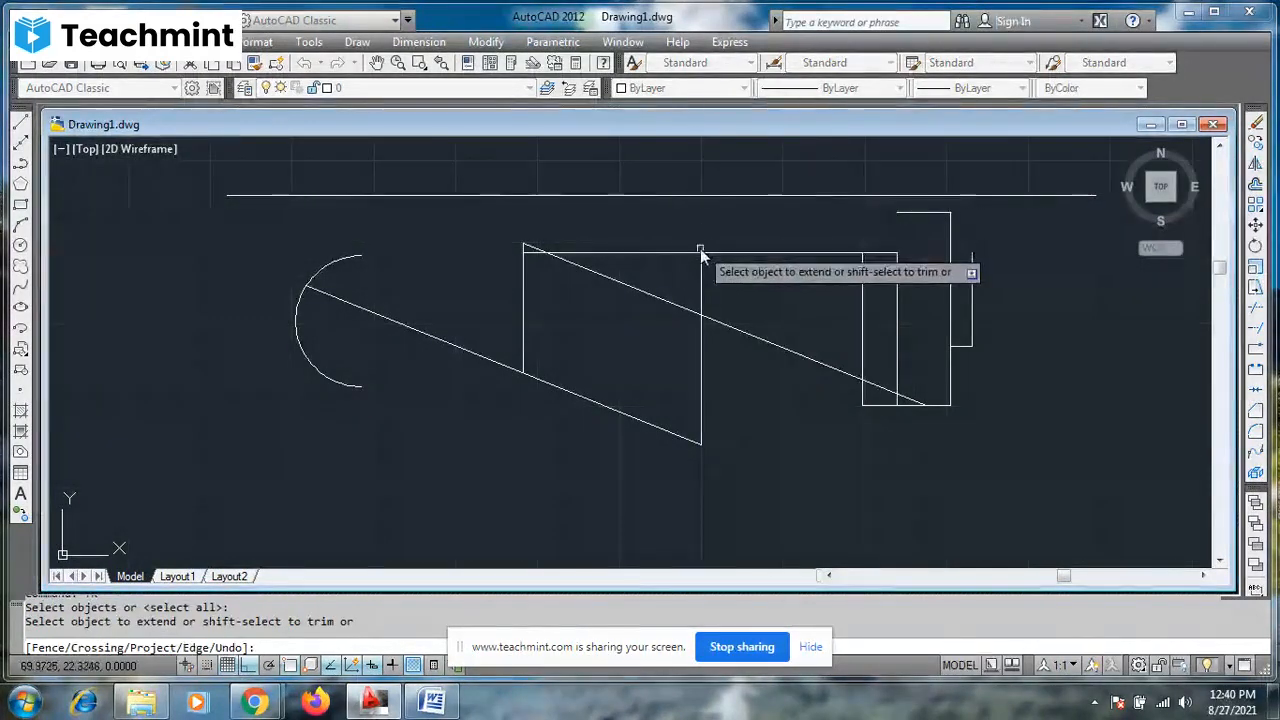
click(697, 250)
click(701, 262)
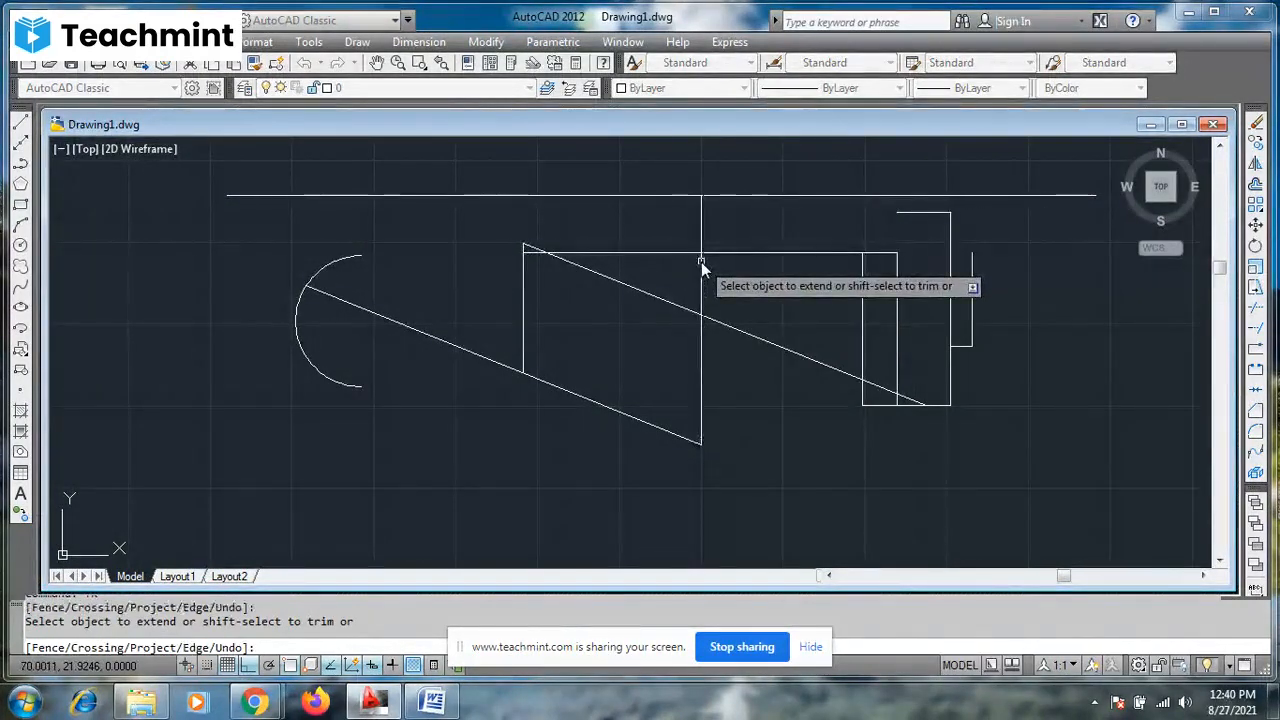
click(861, 266)
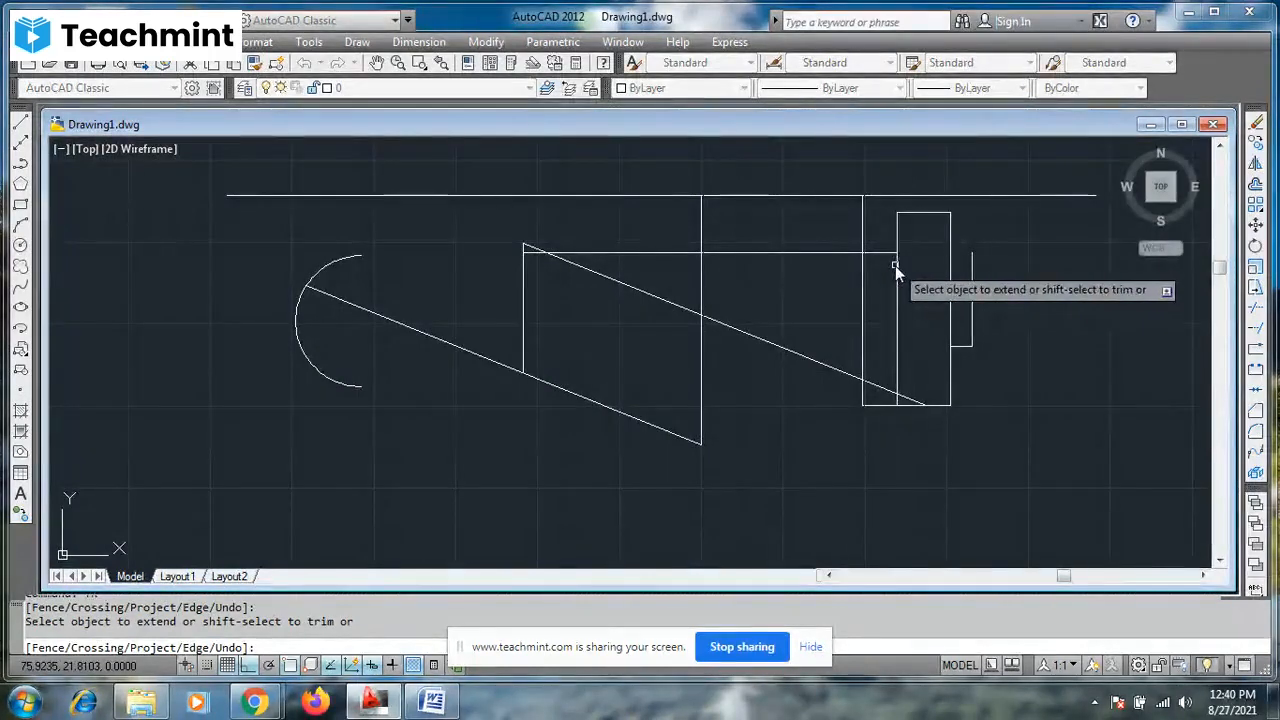
click(897, 246)
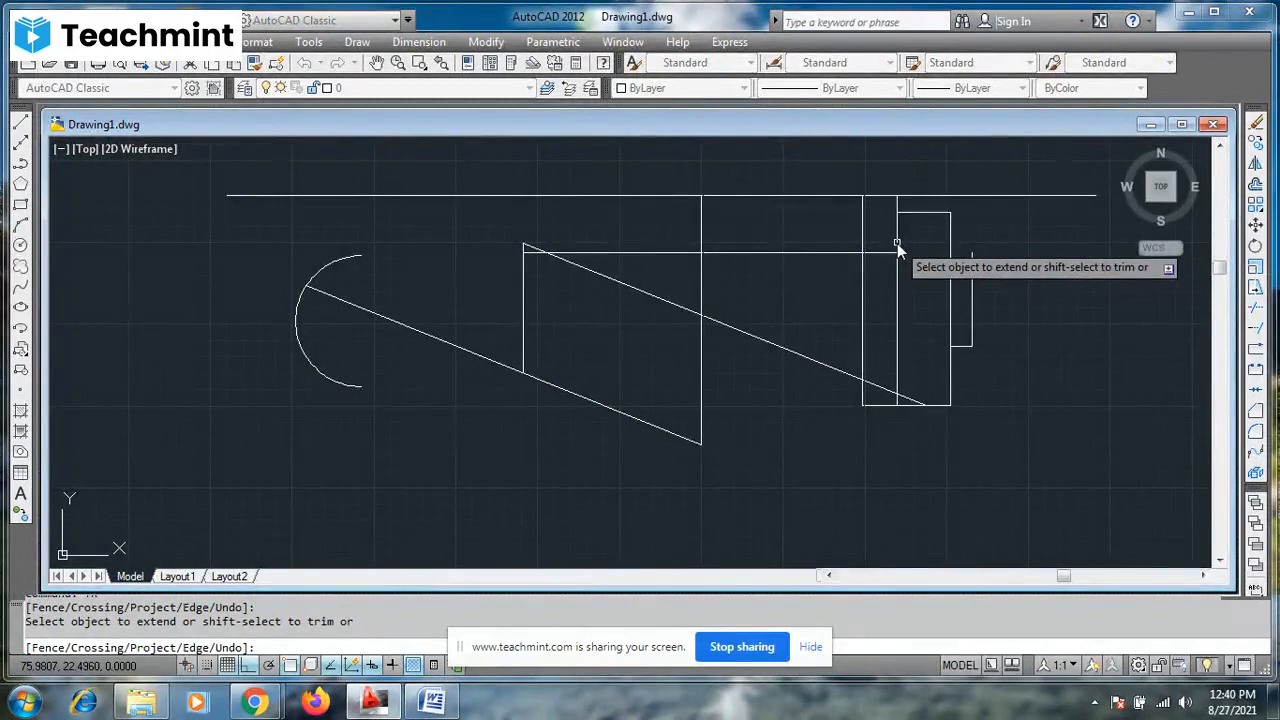
click(951, 233)
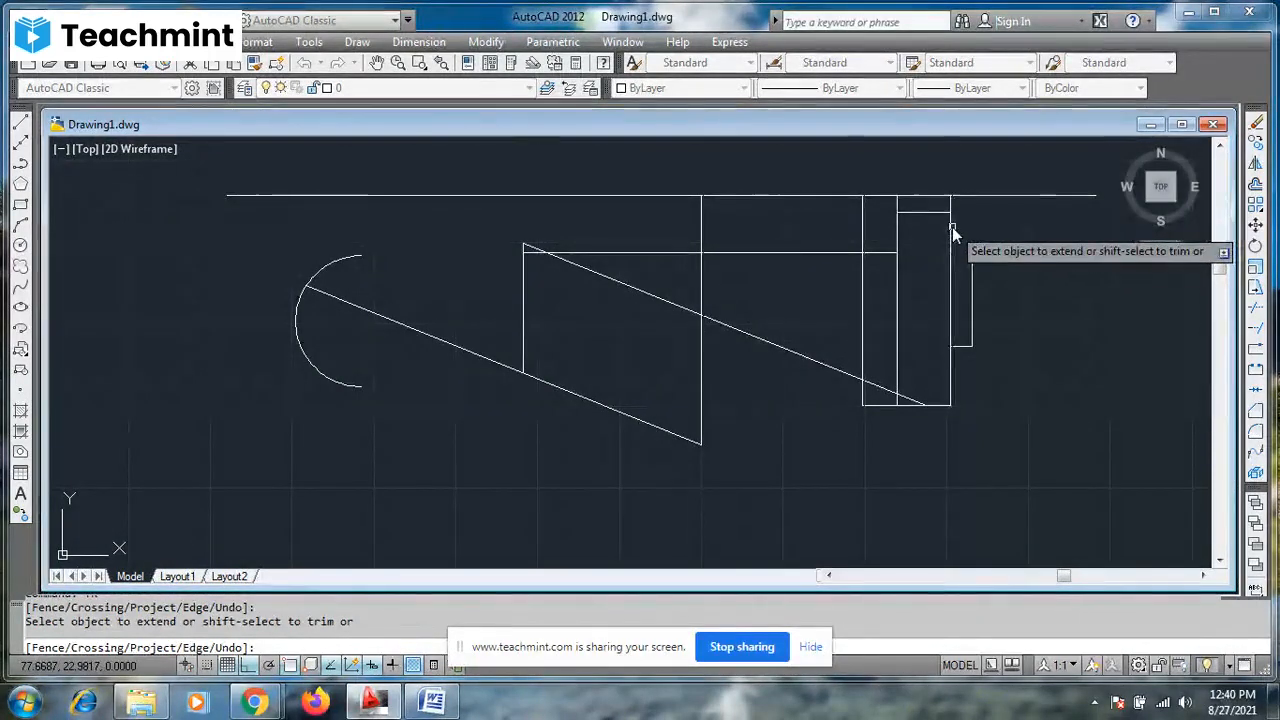
click(972, 277)
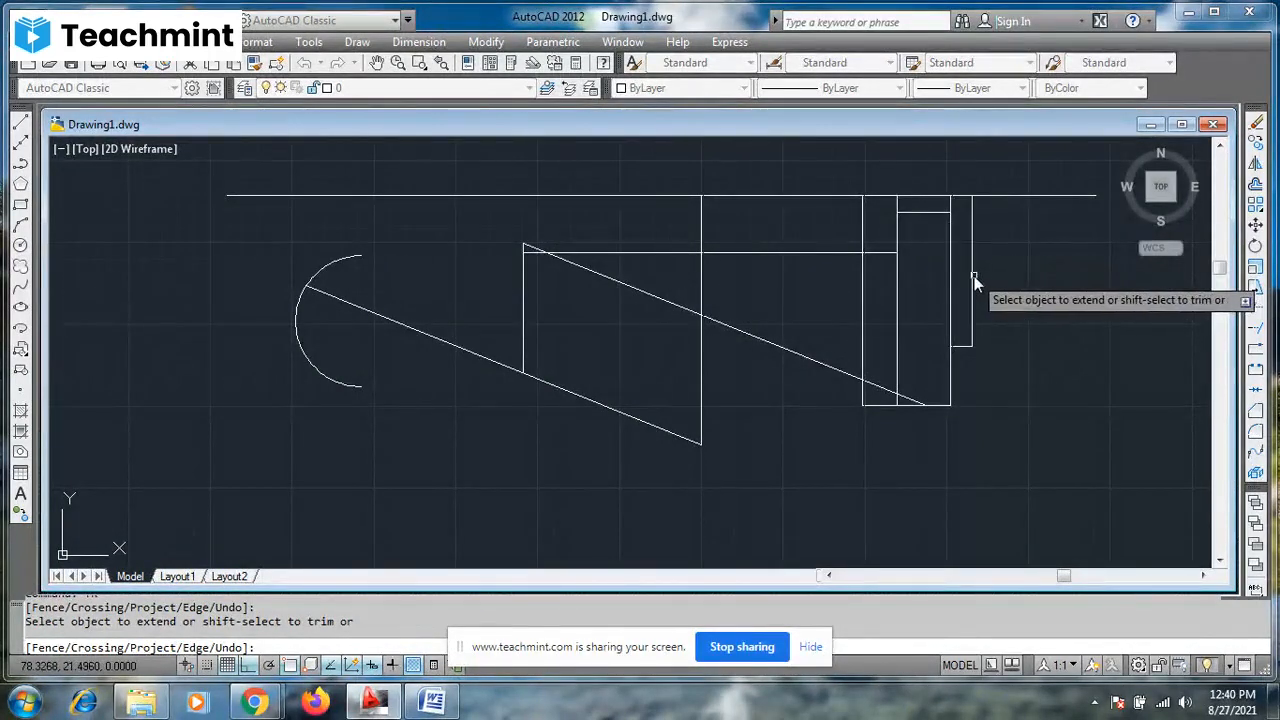
- Extend the overlapping shape's short top edge leftward to the parallelogram's right side and the horizontal line below it rightward to the outermost vertical
click(901, 214)
click(894, 215)
click(801, 212)
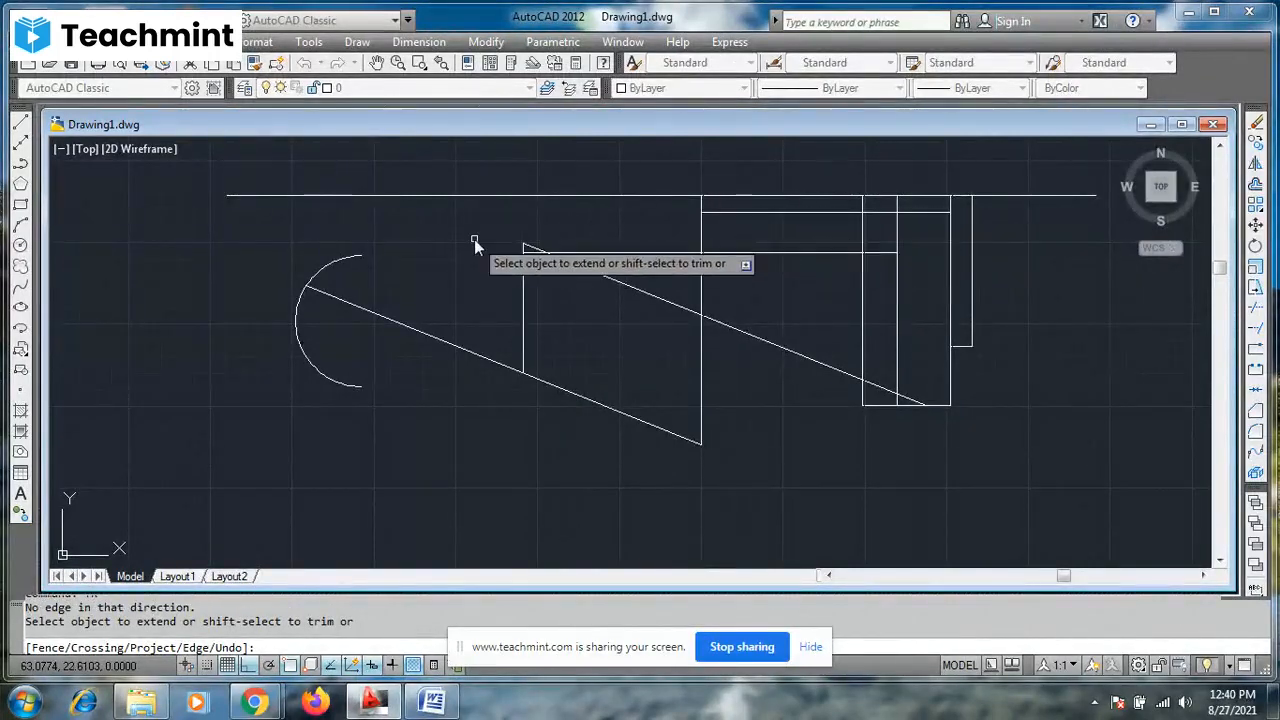
click(879, 252)
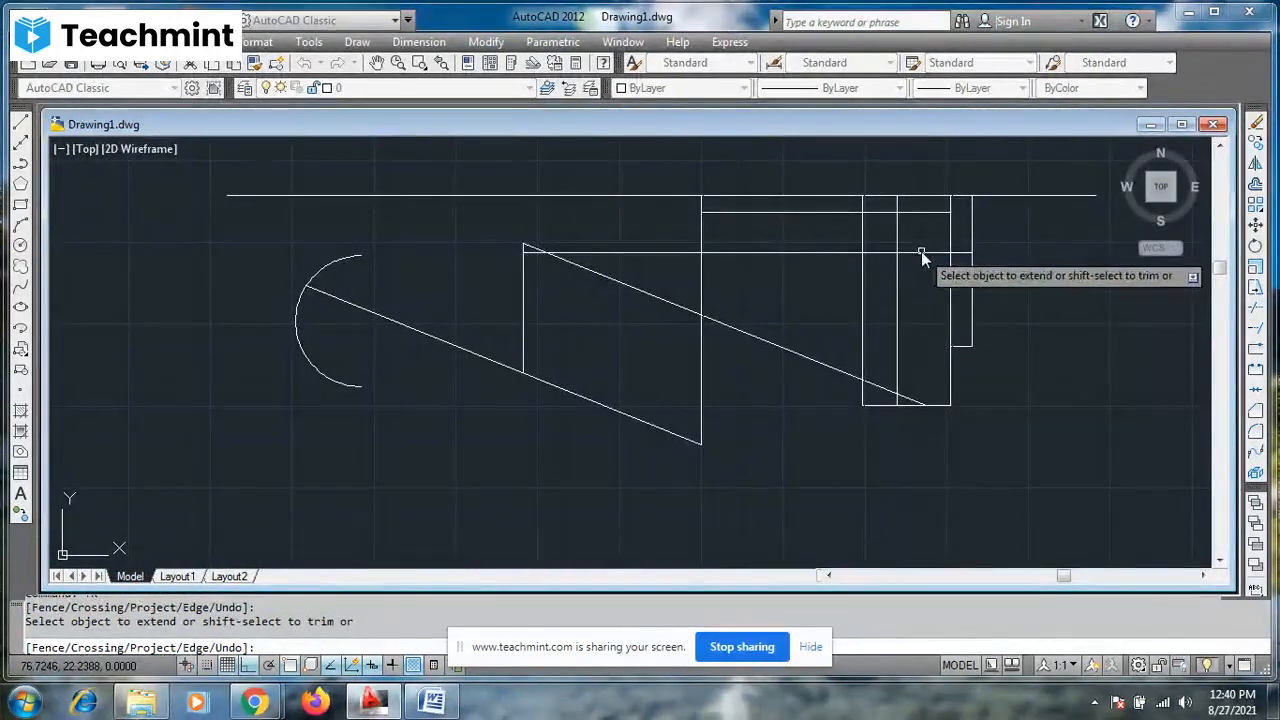
key(Escape)
key(Escape)
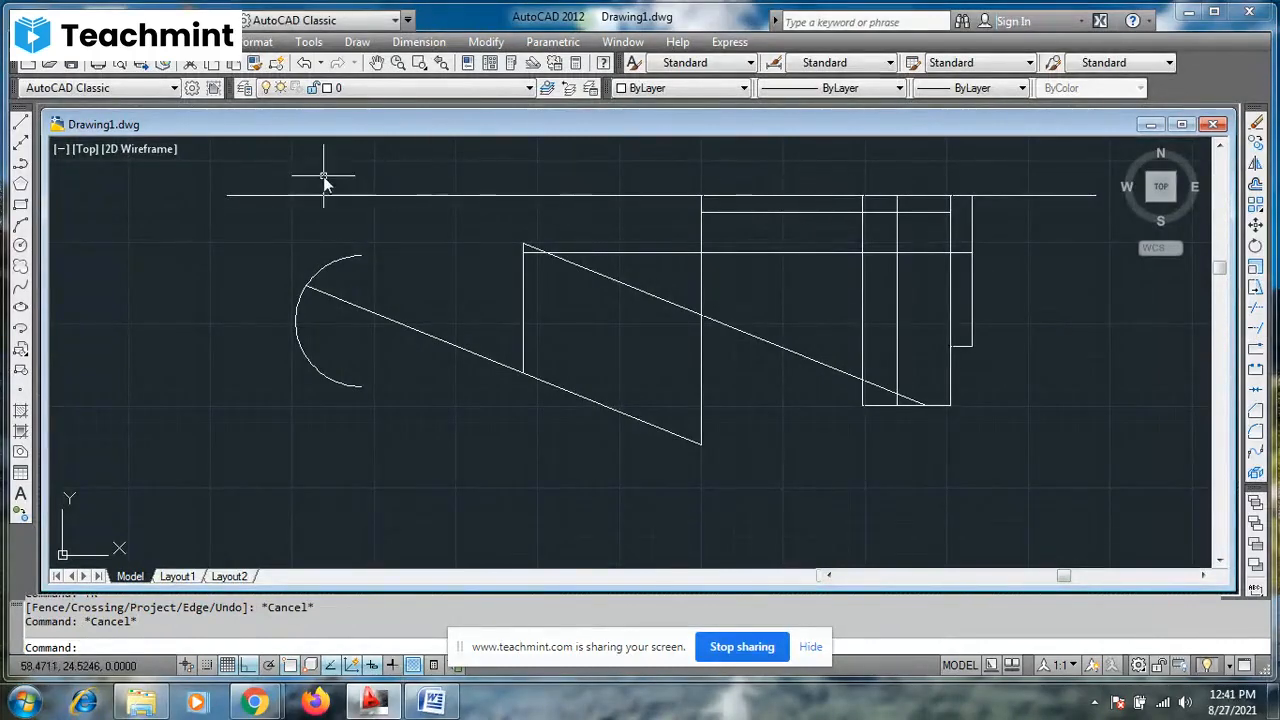
click(224, 155)
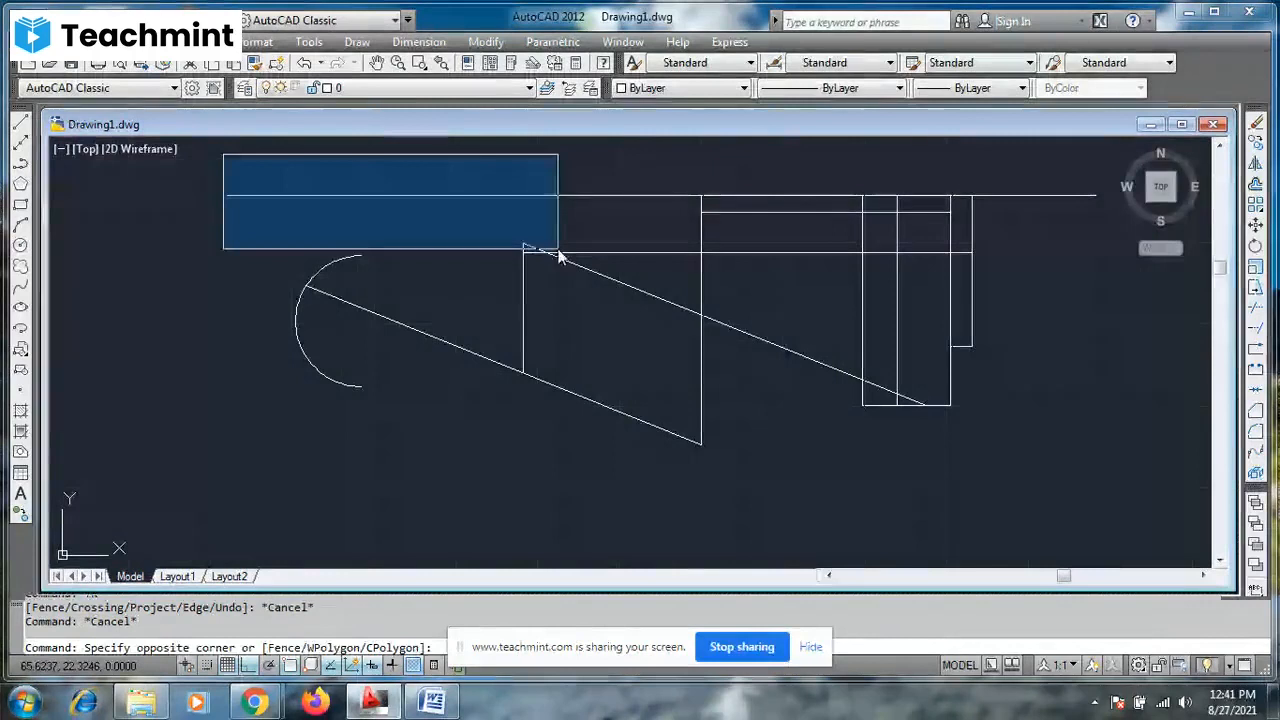
click(1117, 461)
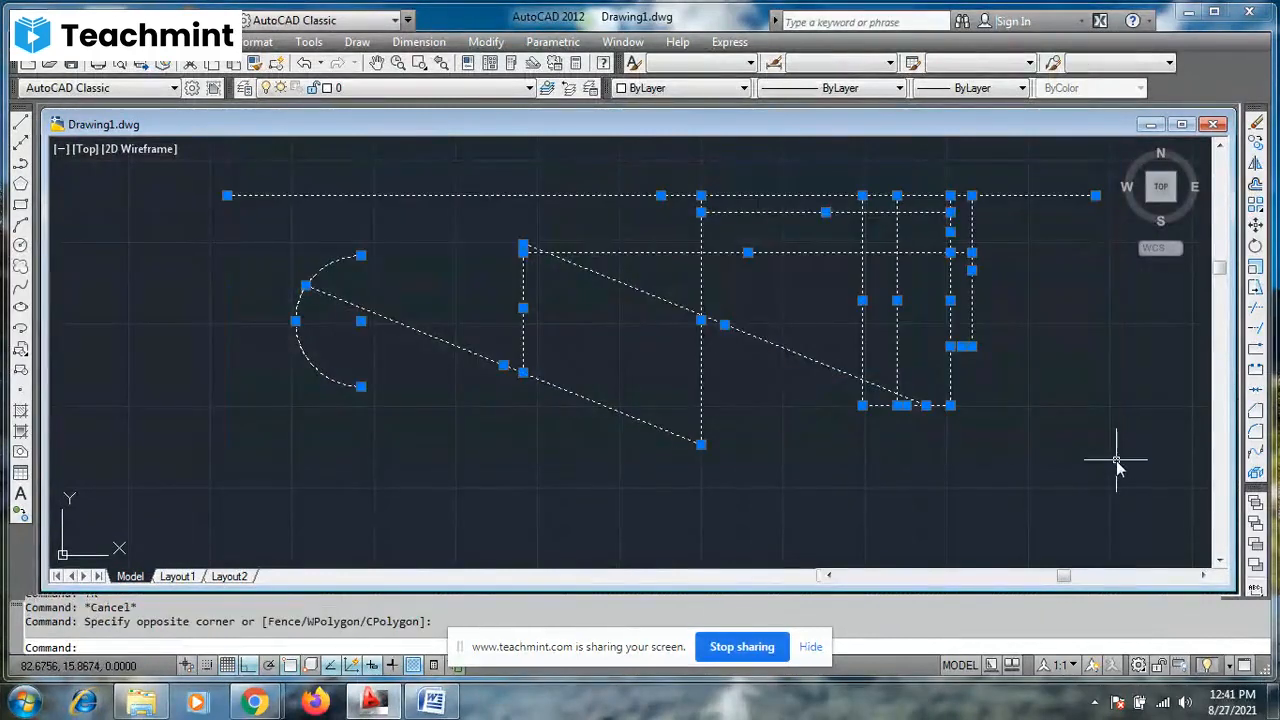
text(E)
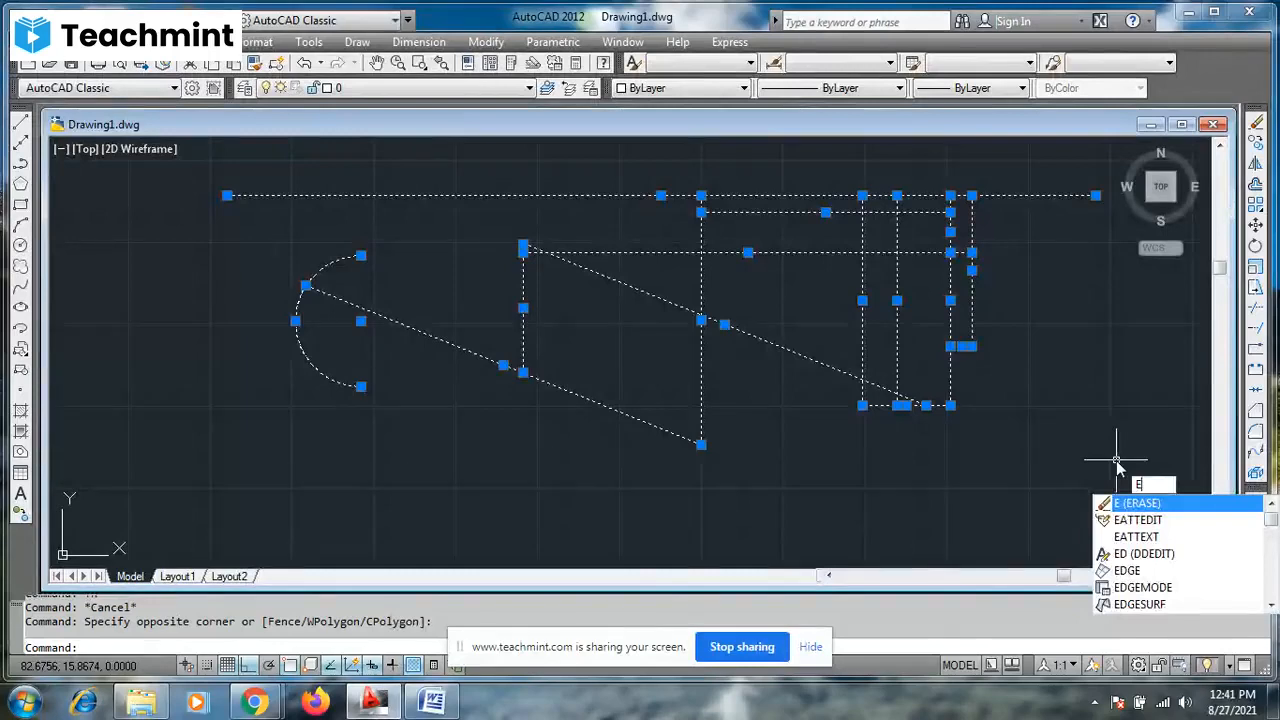
key(Escape)
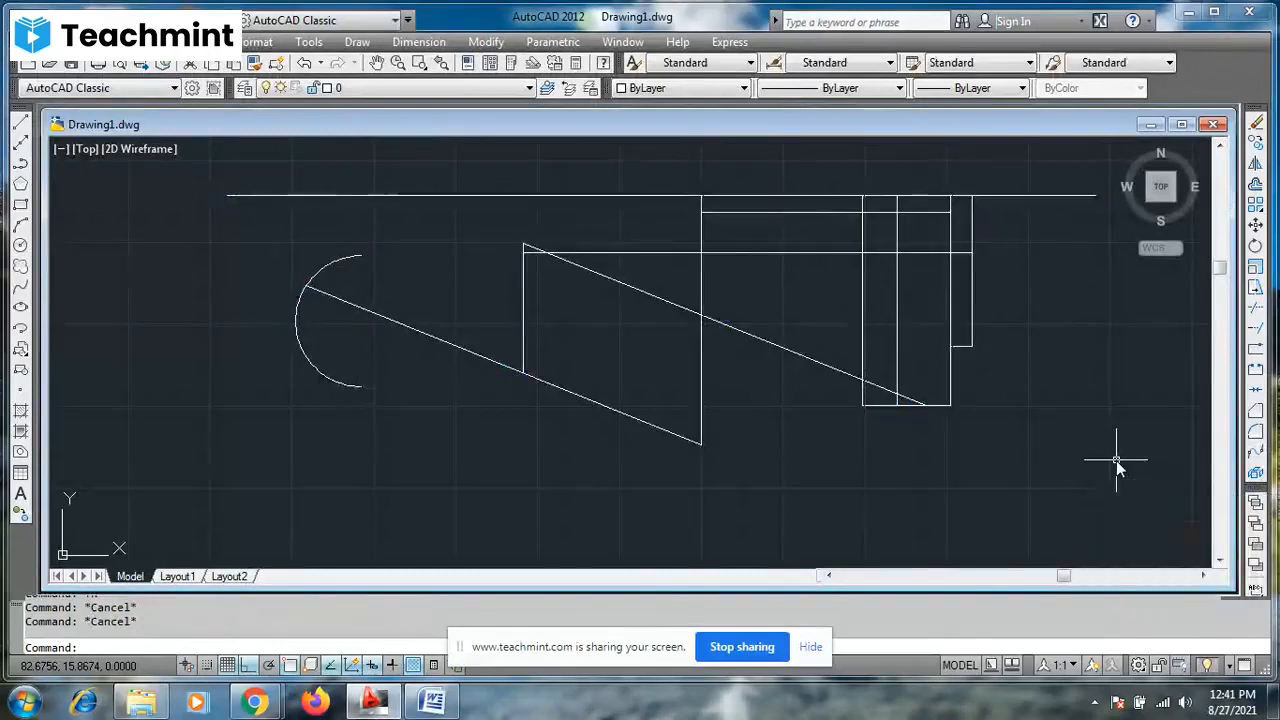
- Select the long horizontal line above the shapes to check that it is a single object, and clear the selection
click(624, 195)
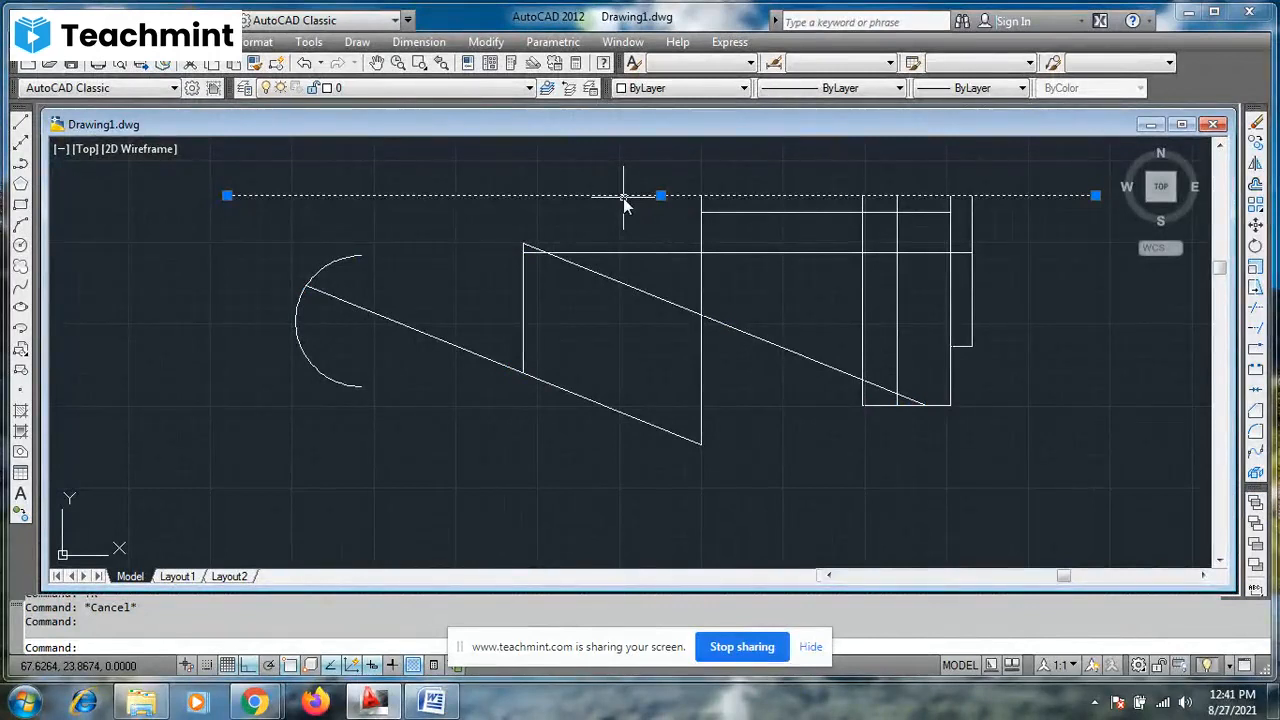
key(Escape)
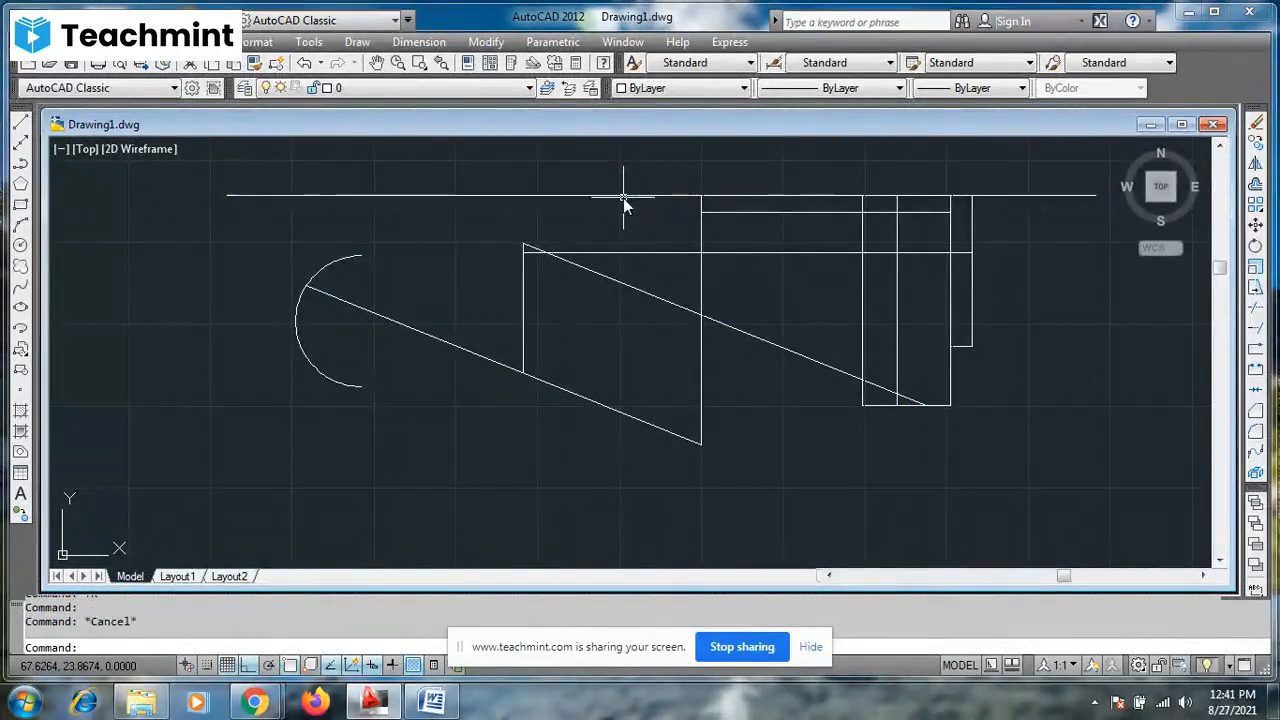
click(618, 196)
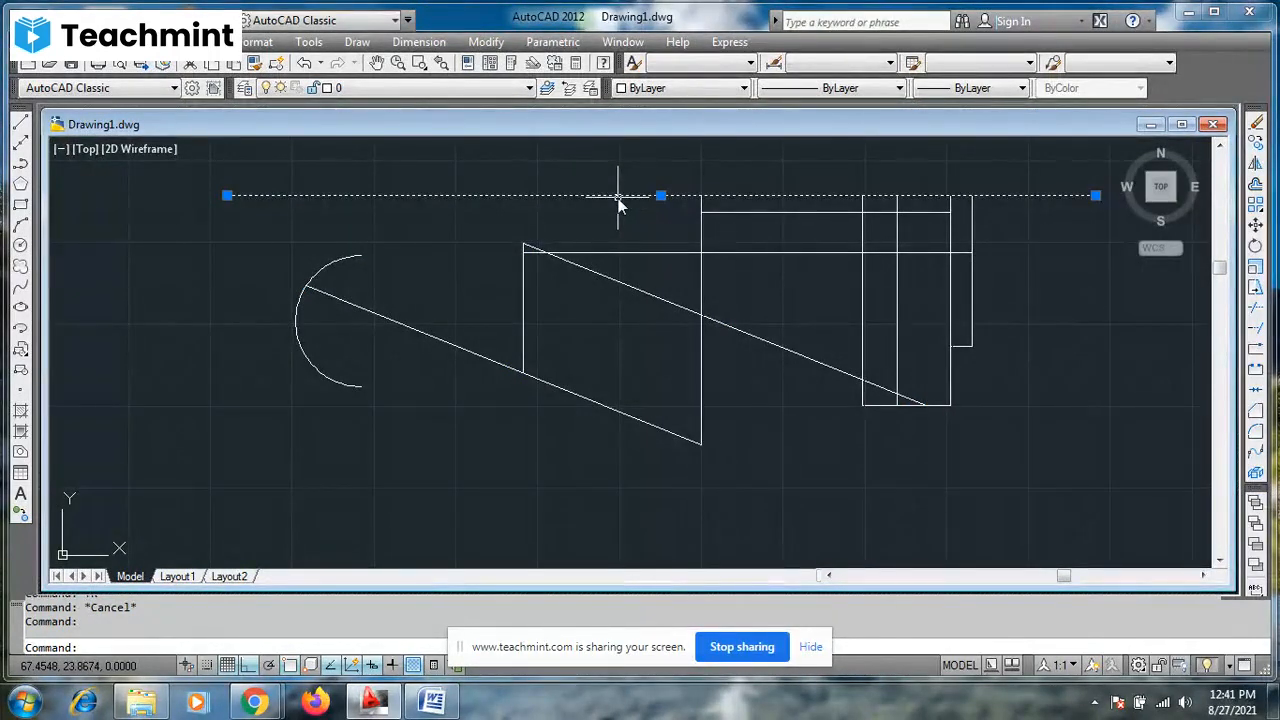
mouse_move(611, 199)
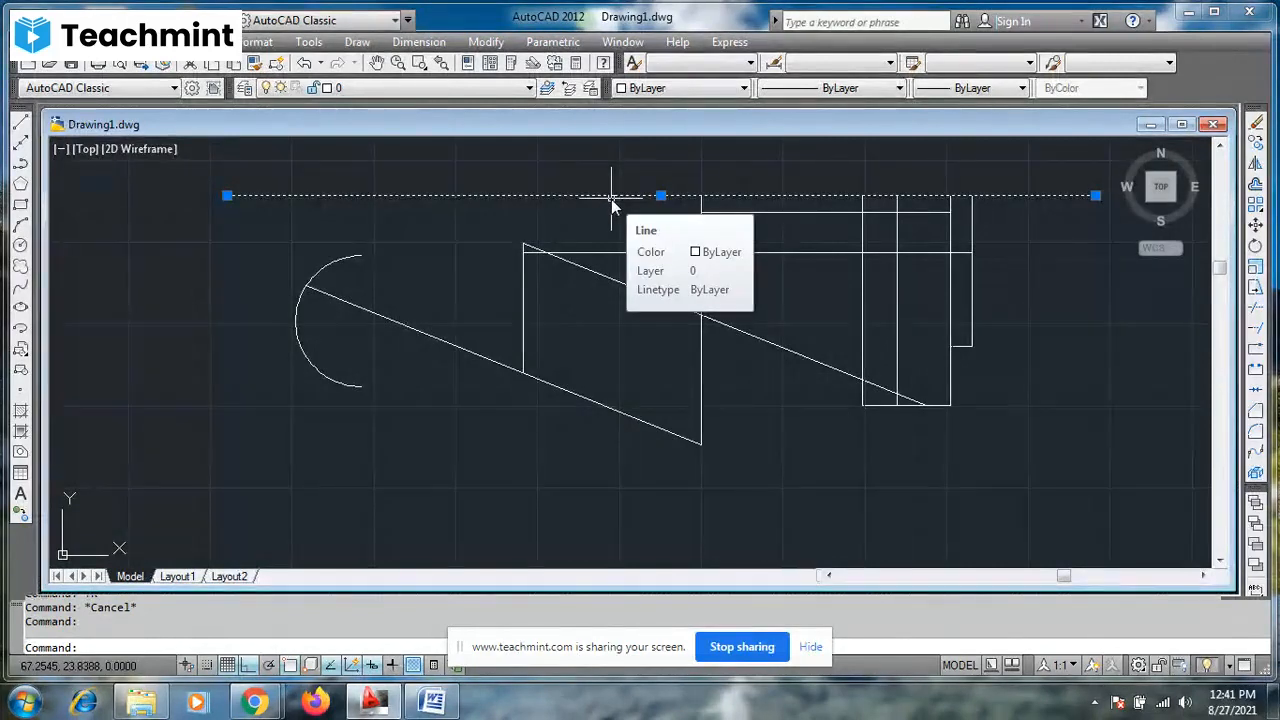
key(Escape)
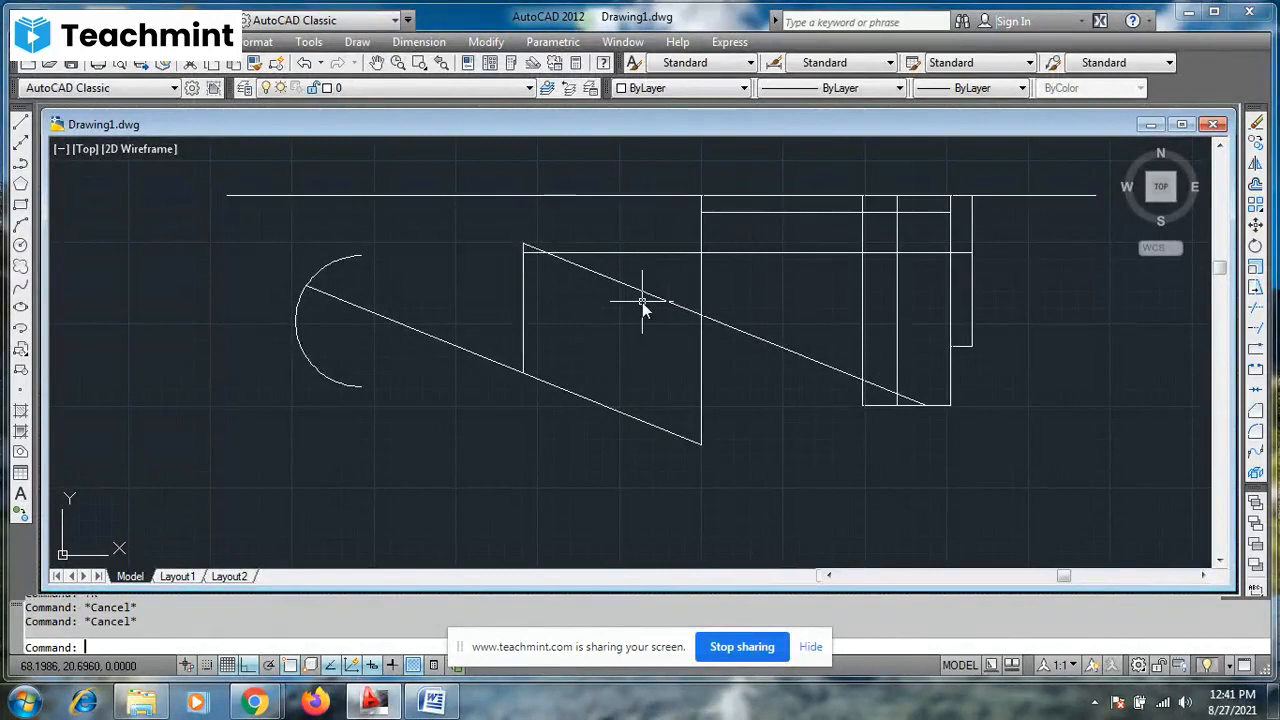
- Try to break the long horizontal line at a single point above the parallelogram, and check it by selecting the line
click(1256, 358)
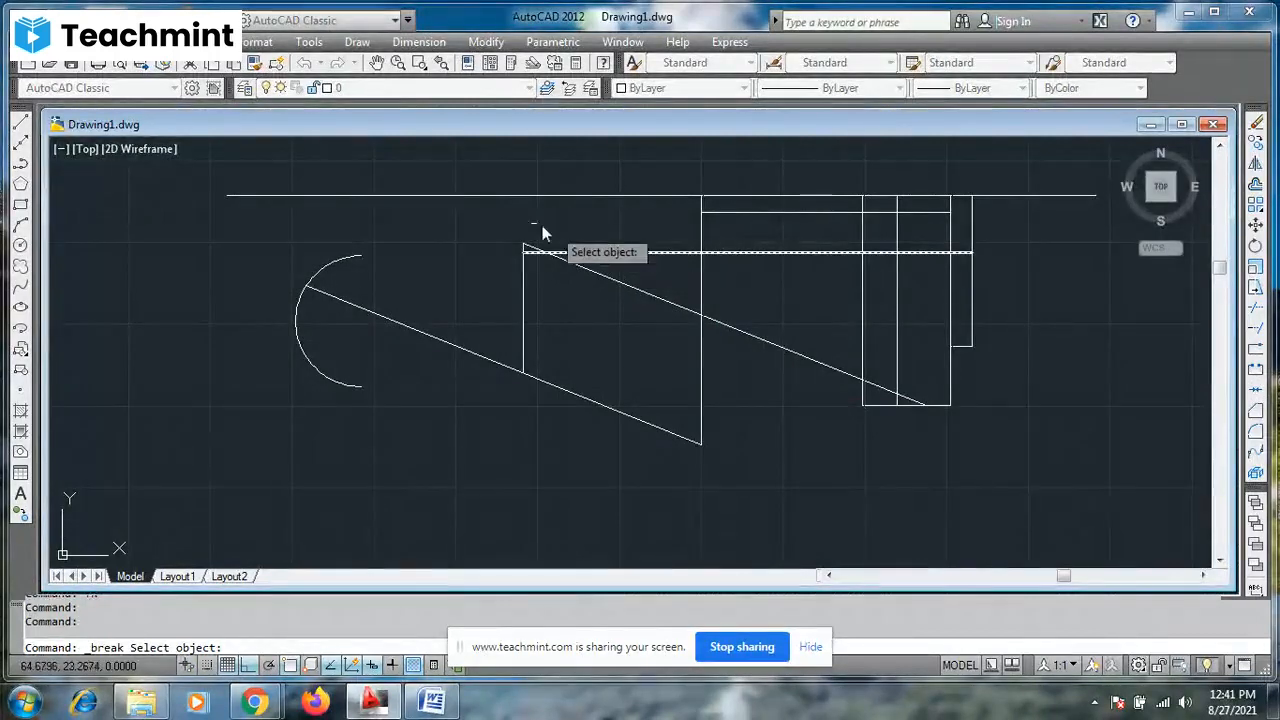
click(444, 197)
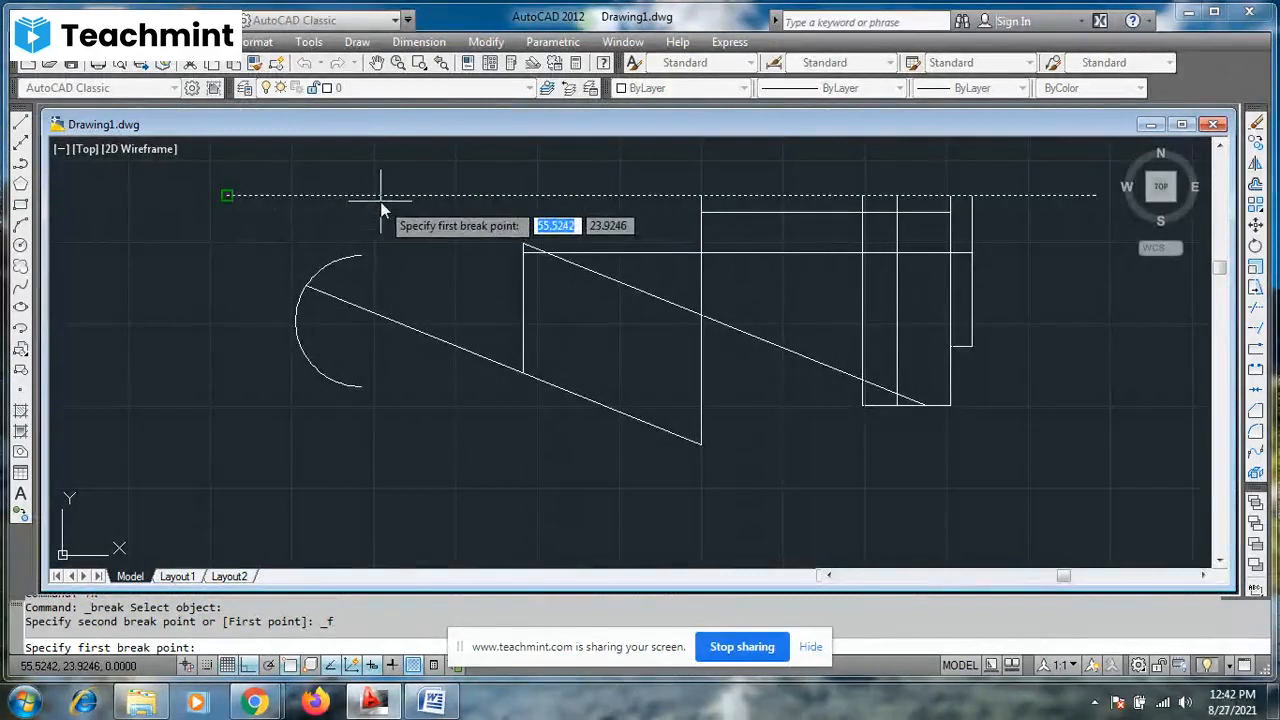
click(584, 196)
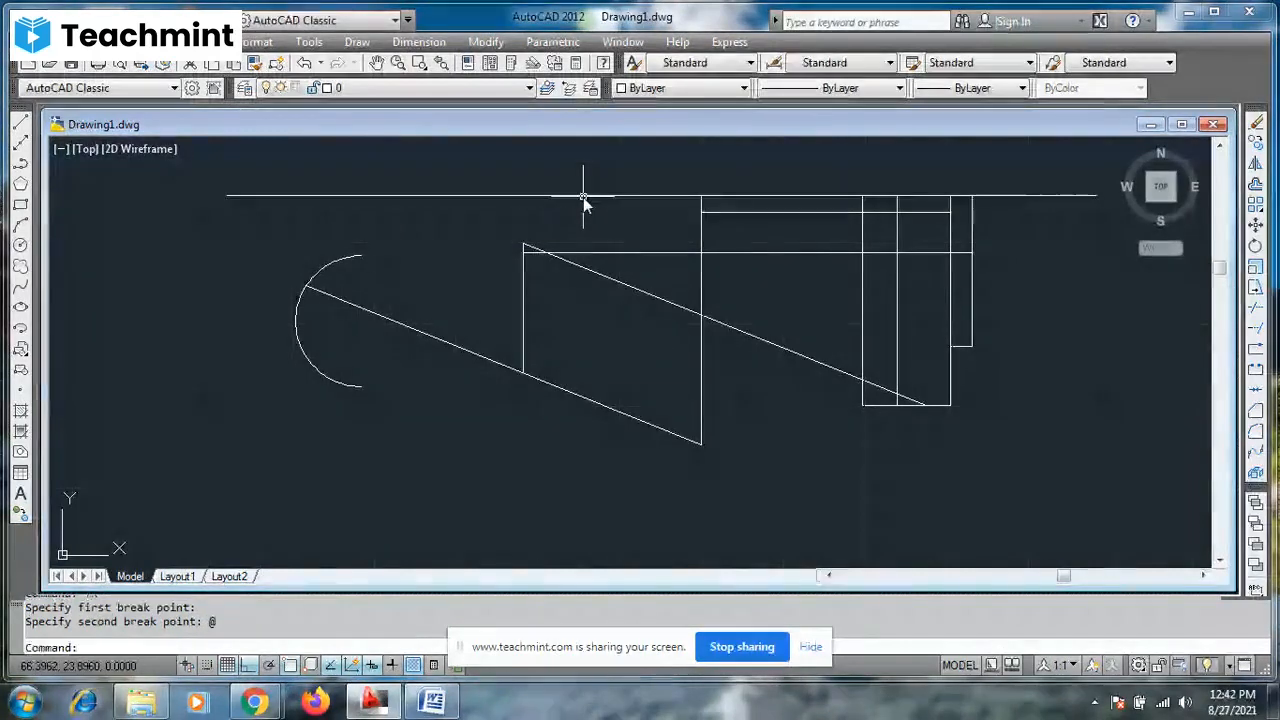
click(340, 197)
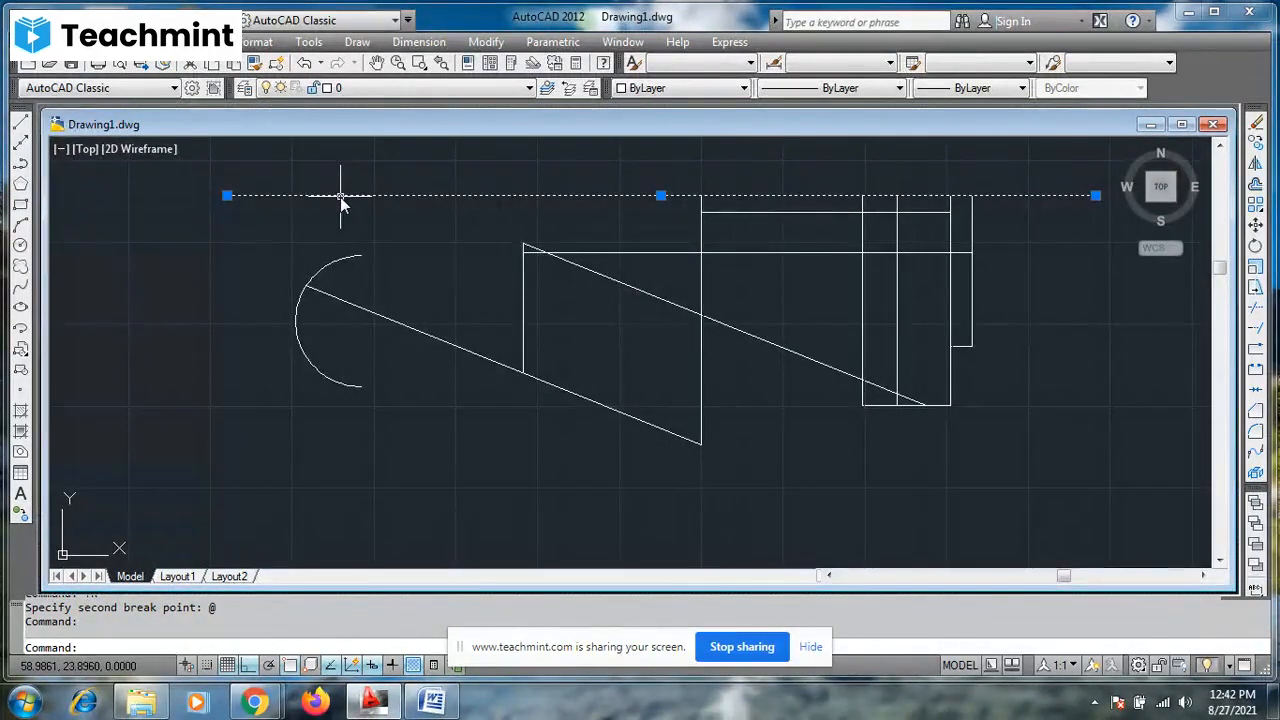
key(Escape)
key(Escape)
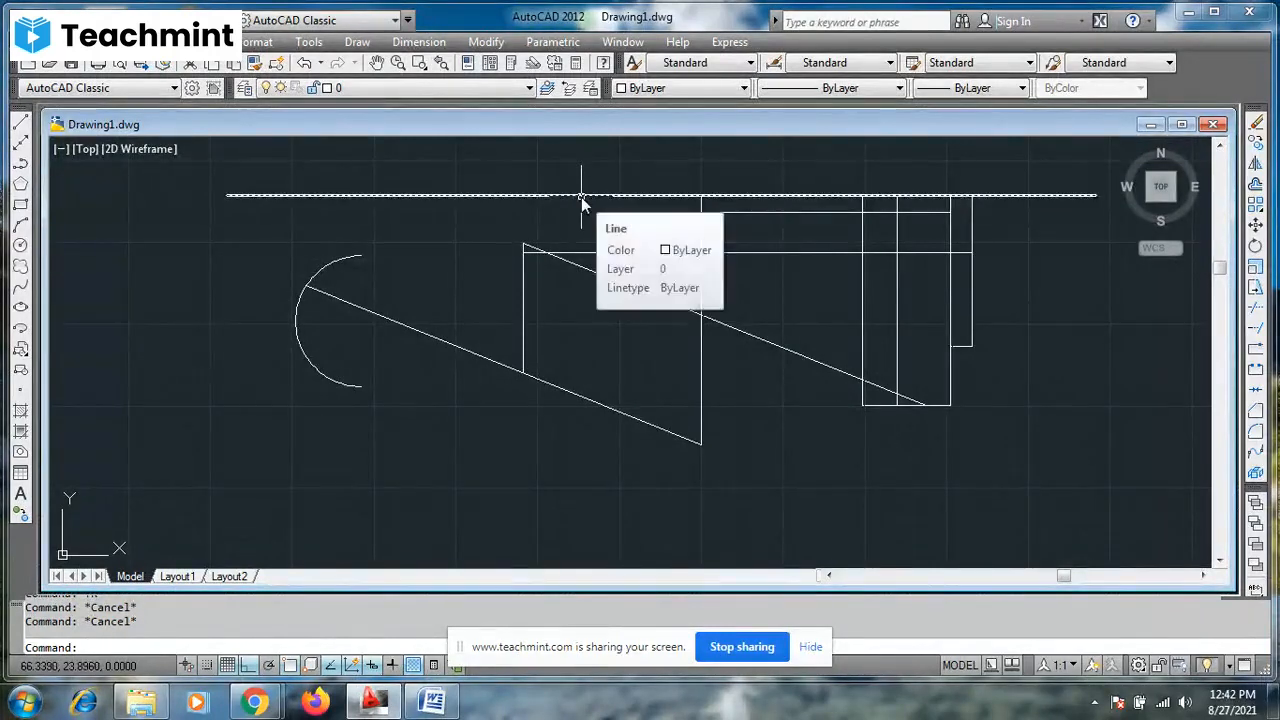
- Break the long horizontal line at a single point between the arc and the parallelogram, with object snap turned off
click(1253, 350)
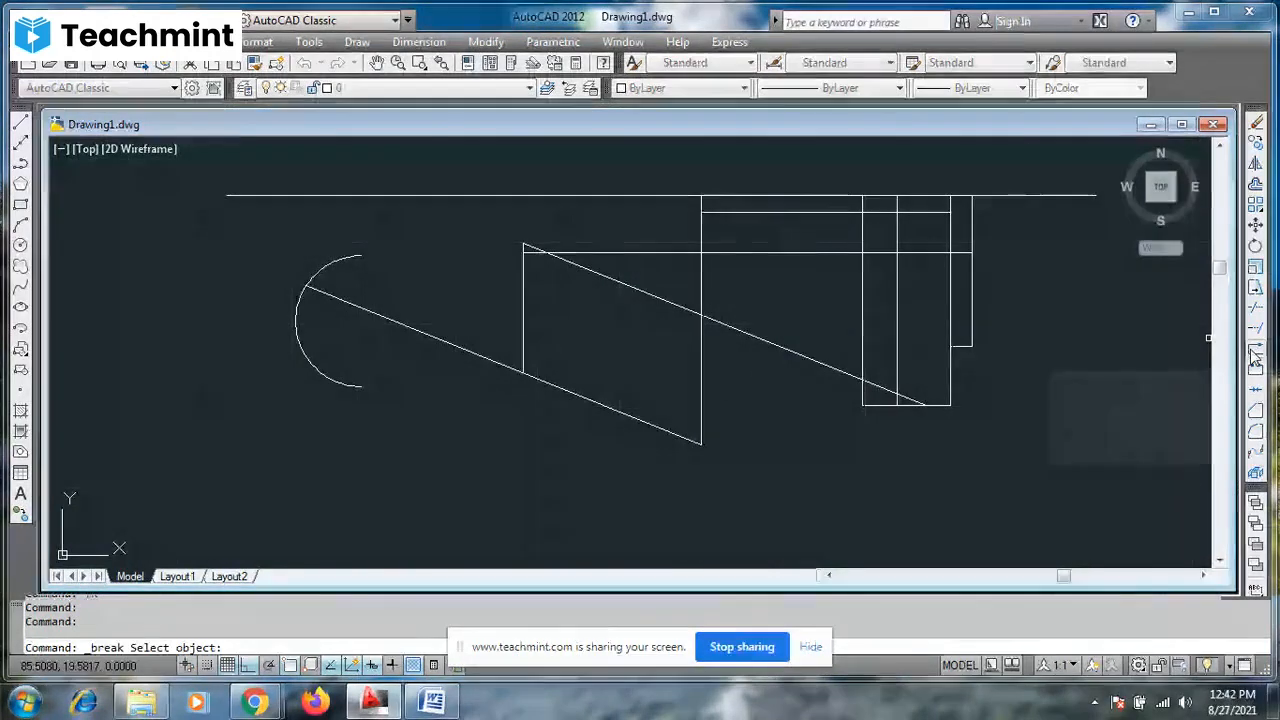
click(502, 196)
key(f)
key(Return)
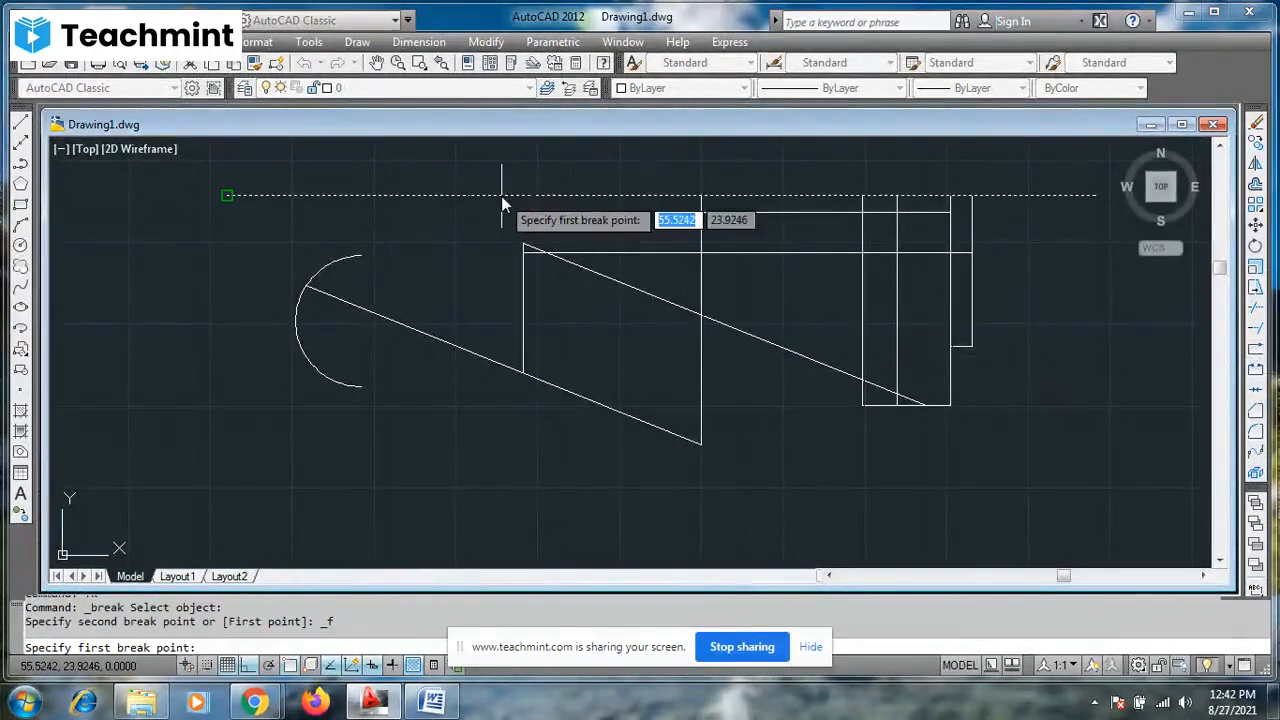
click(290, 672)
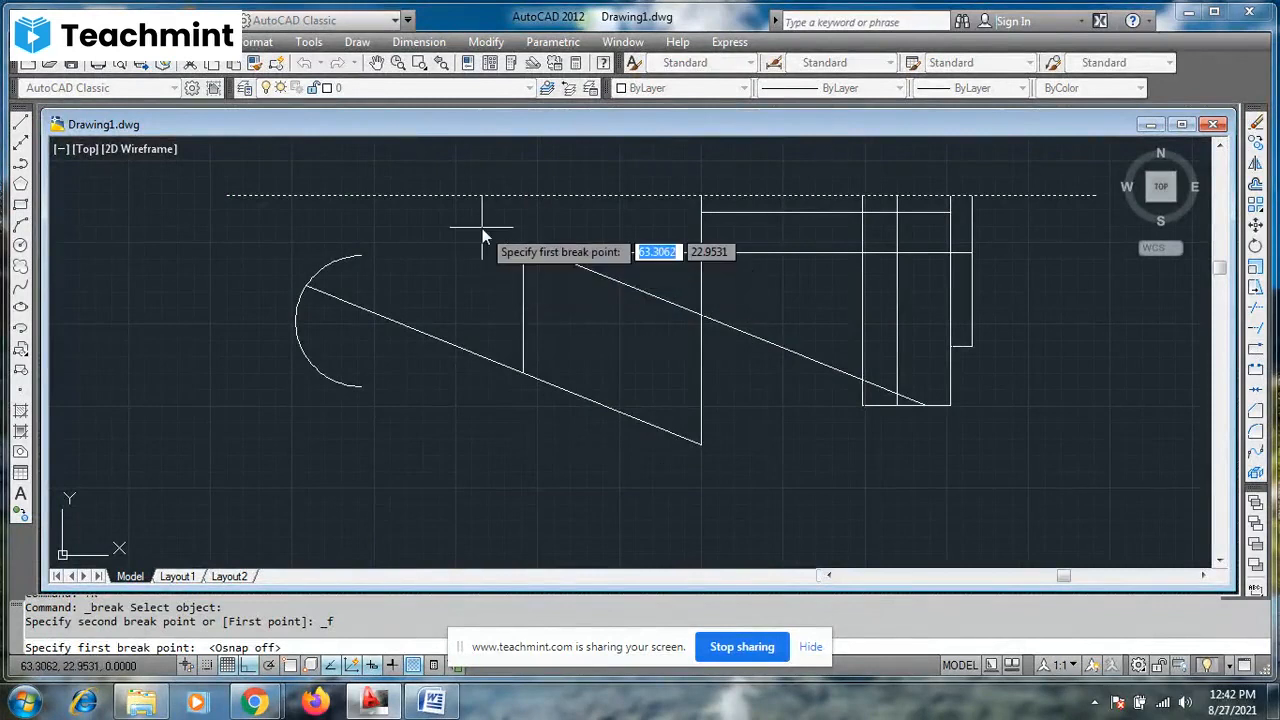
key(F7)
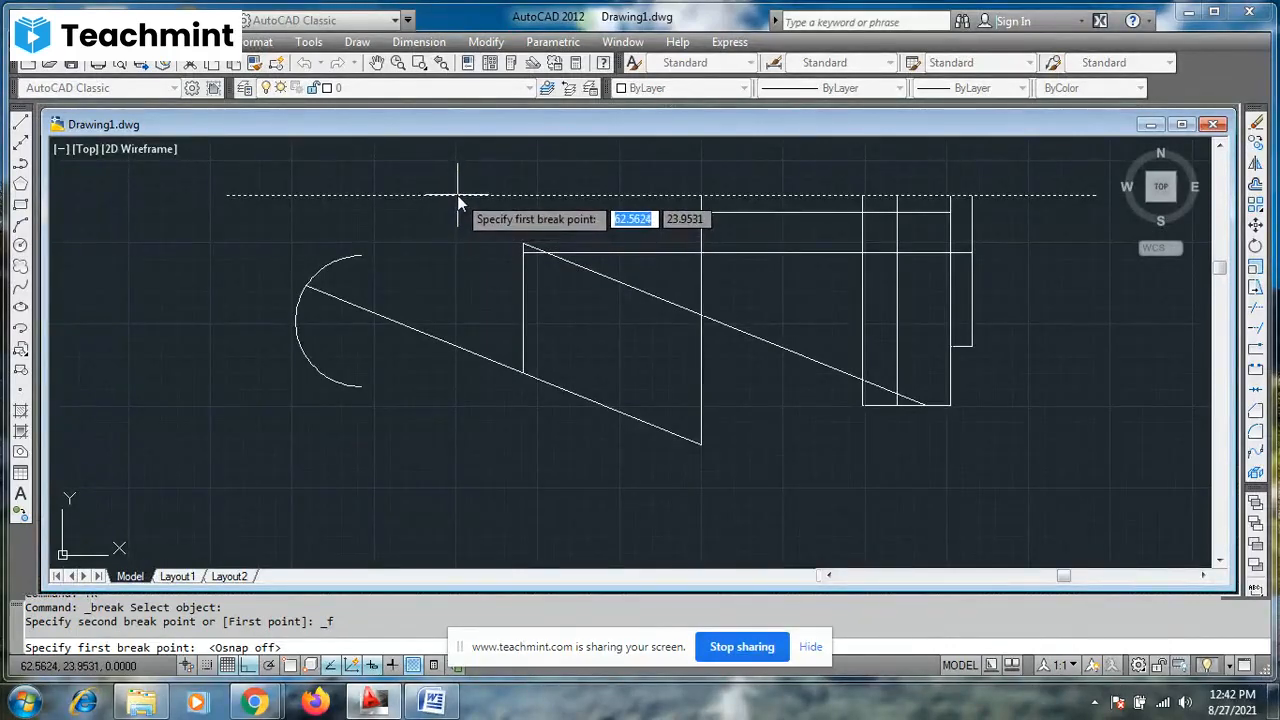
click(457, 196)
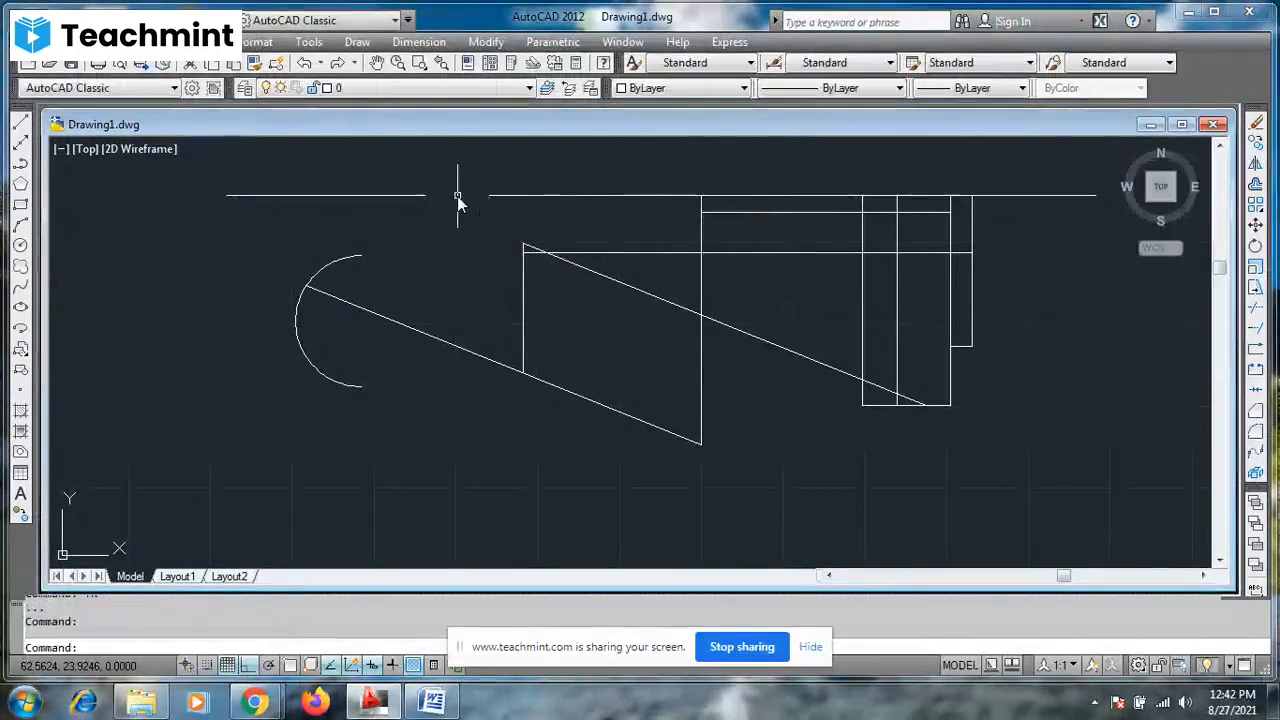
- Select the segments on either side of the break point to check that they are separate objects
click(509, 196)
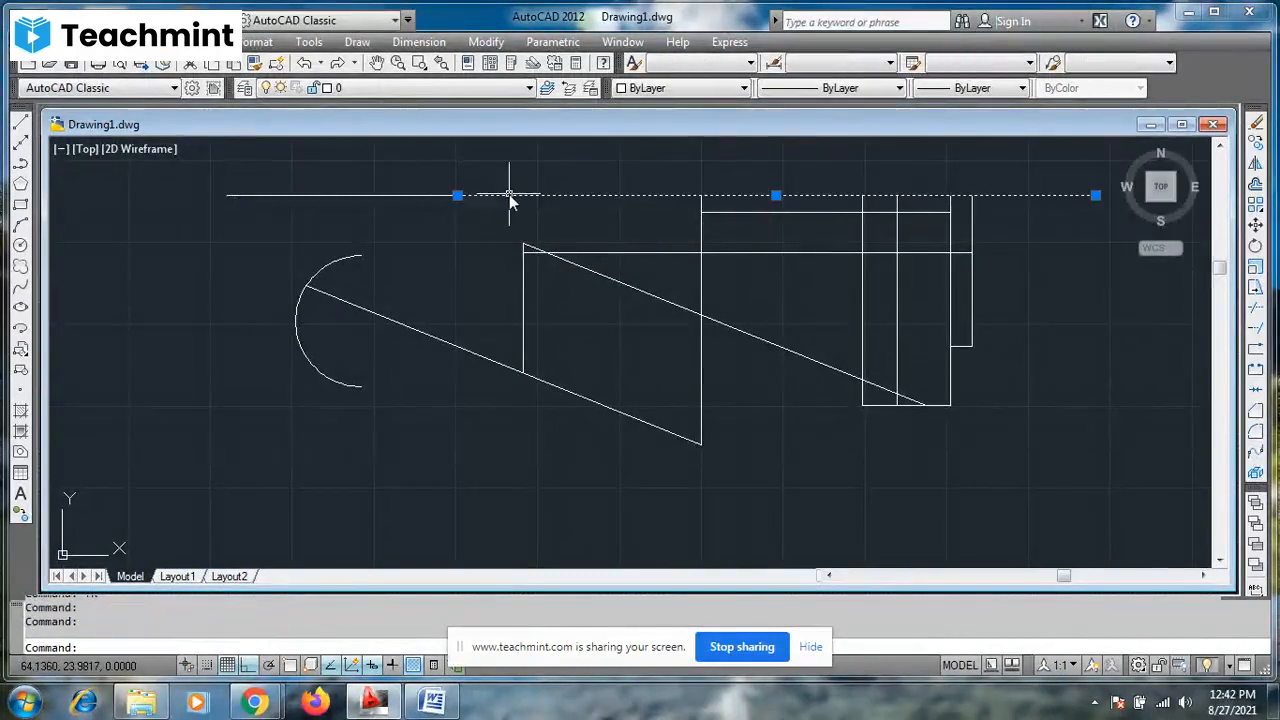
click(419, 196)
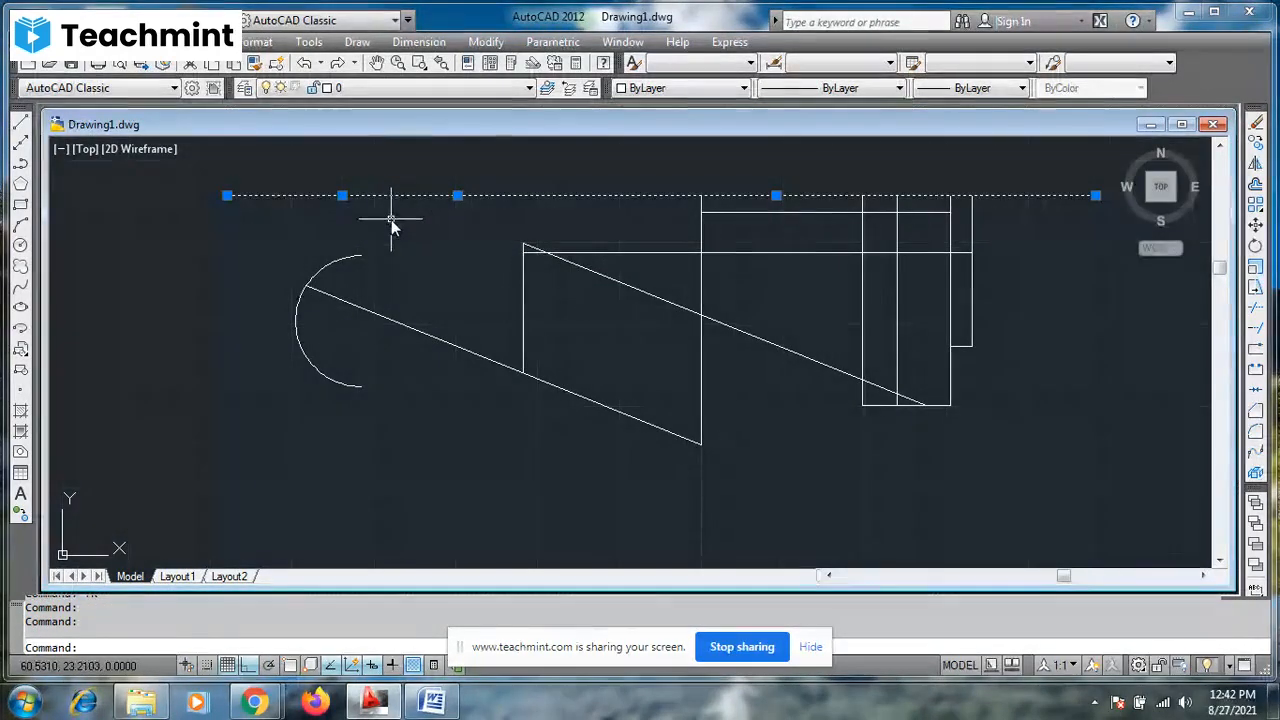
key(Escape)
key(Escape)
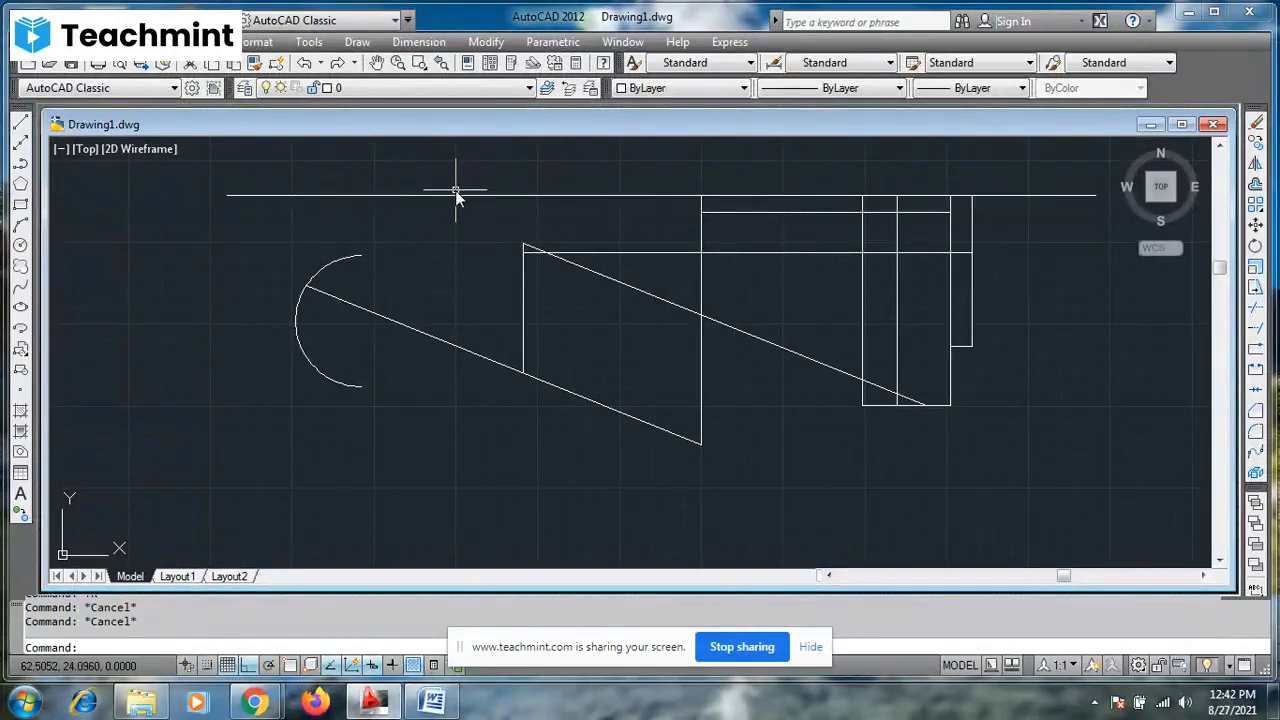
click(390, 196)
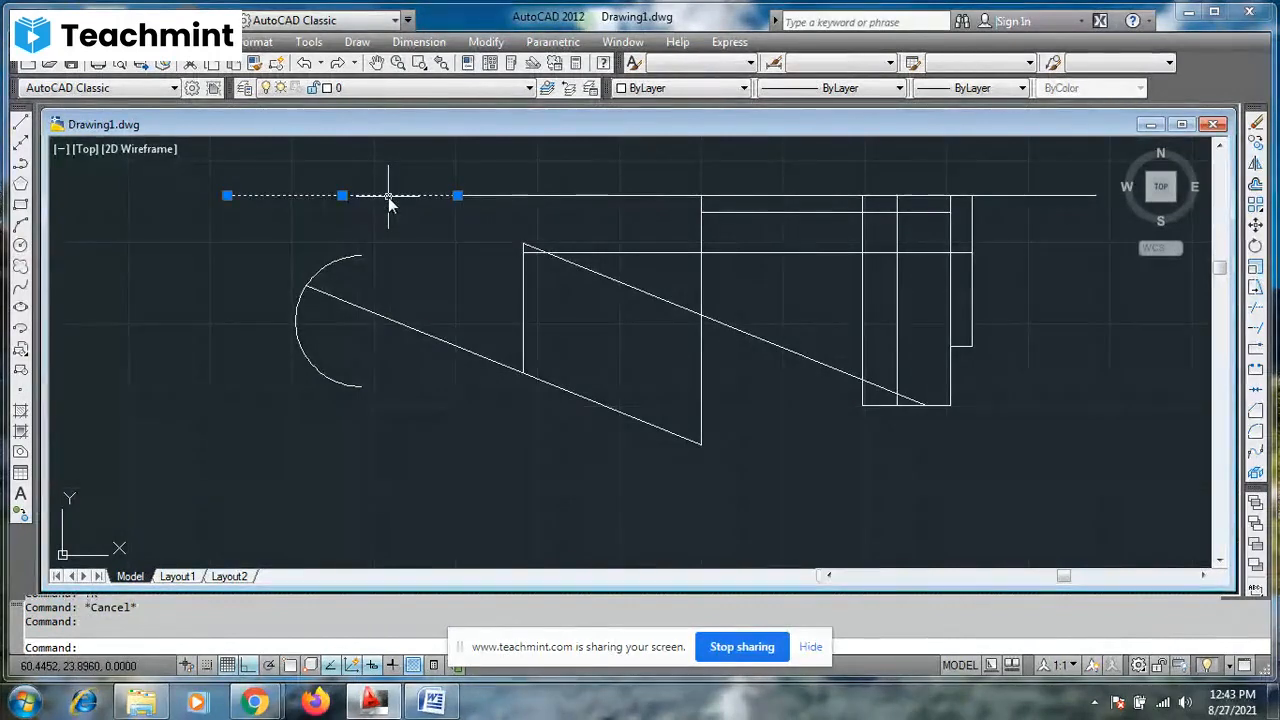
click(581, 199)
click(586, 197)
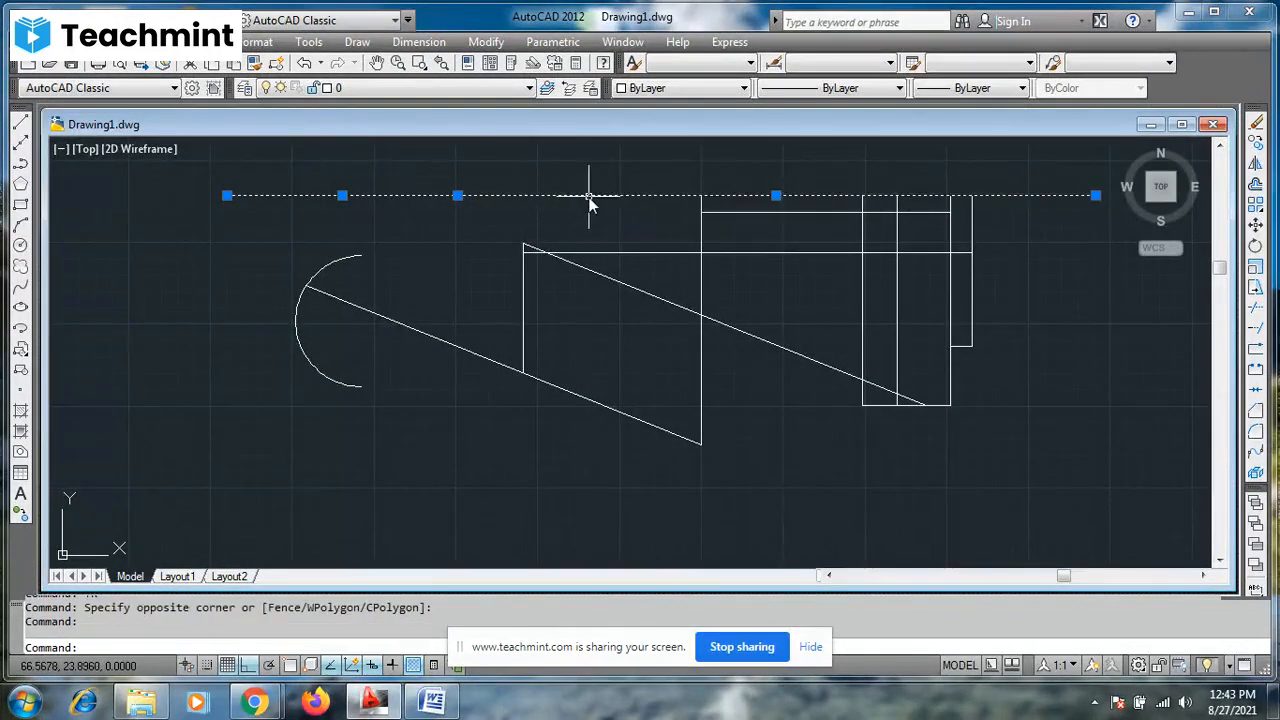
- Undo the break on the long horizontal line, and select the line to check that it is a single object
key(Escape)
key(Escape)
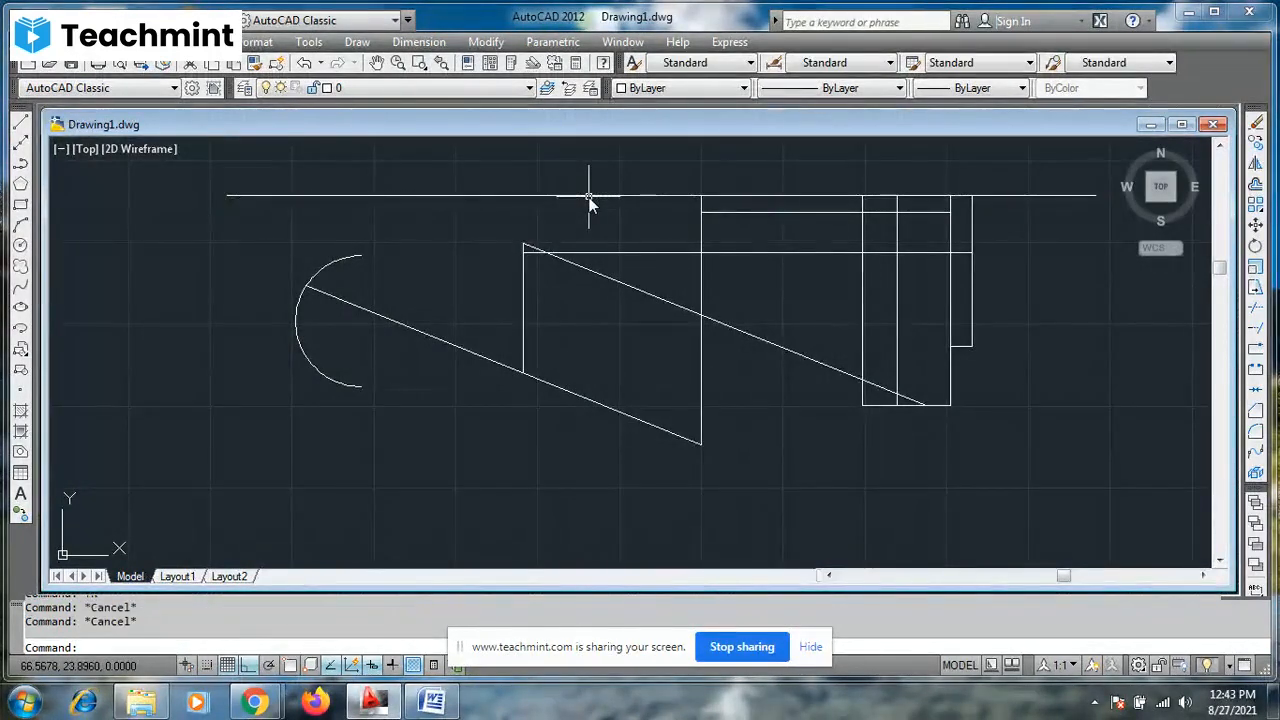
key(ctrl+z)
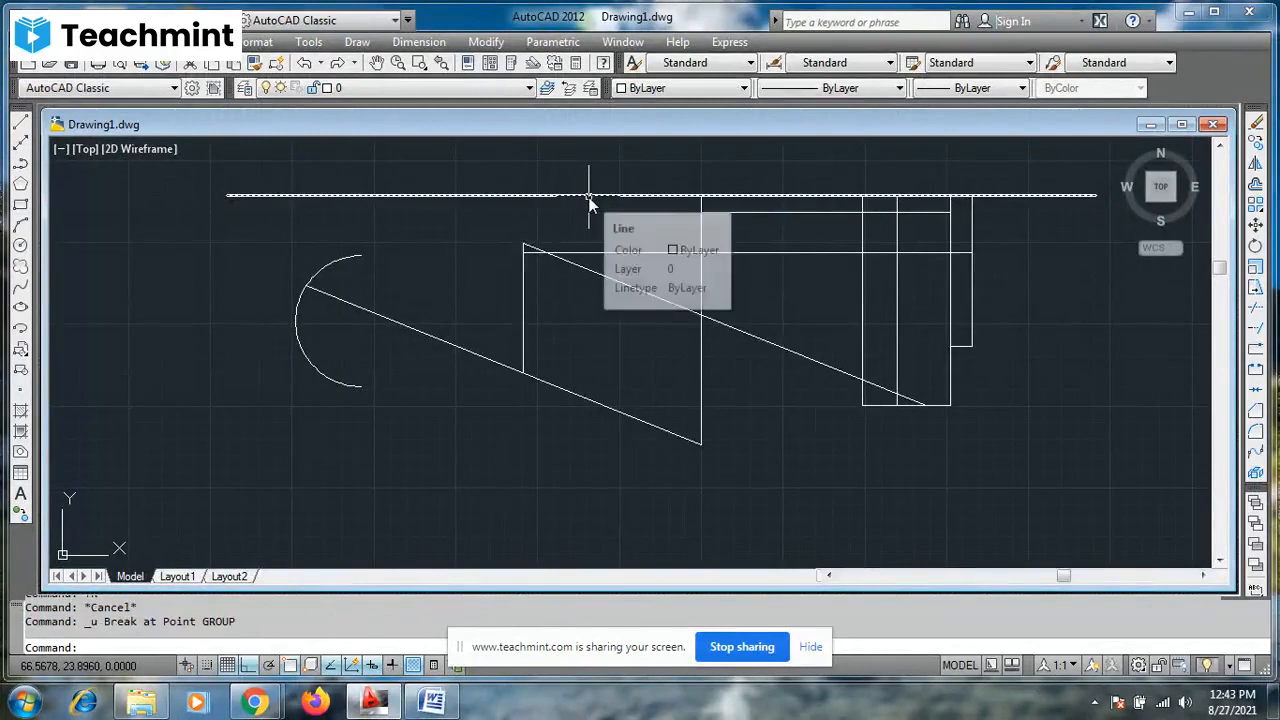
click(589, 196)
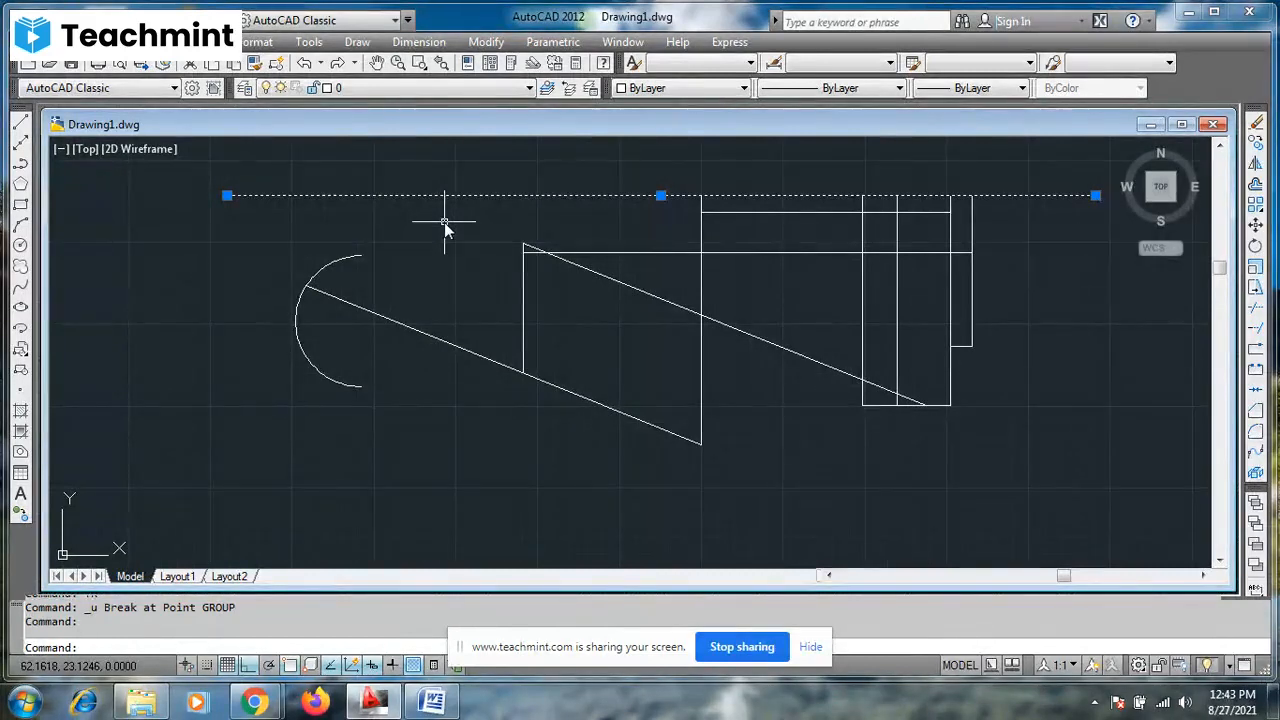
key(Escape)
key(Escape)
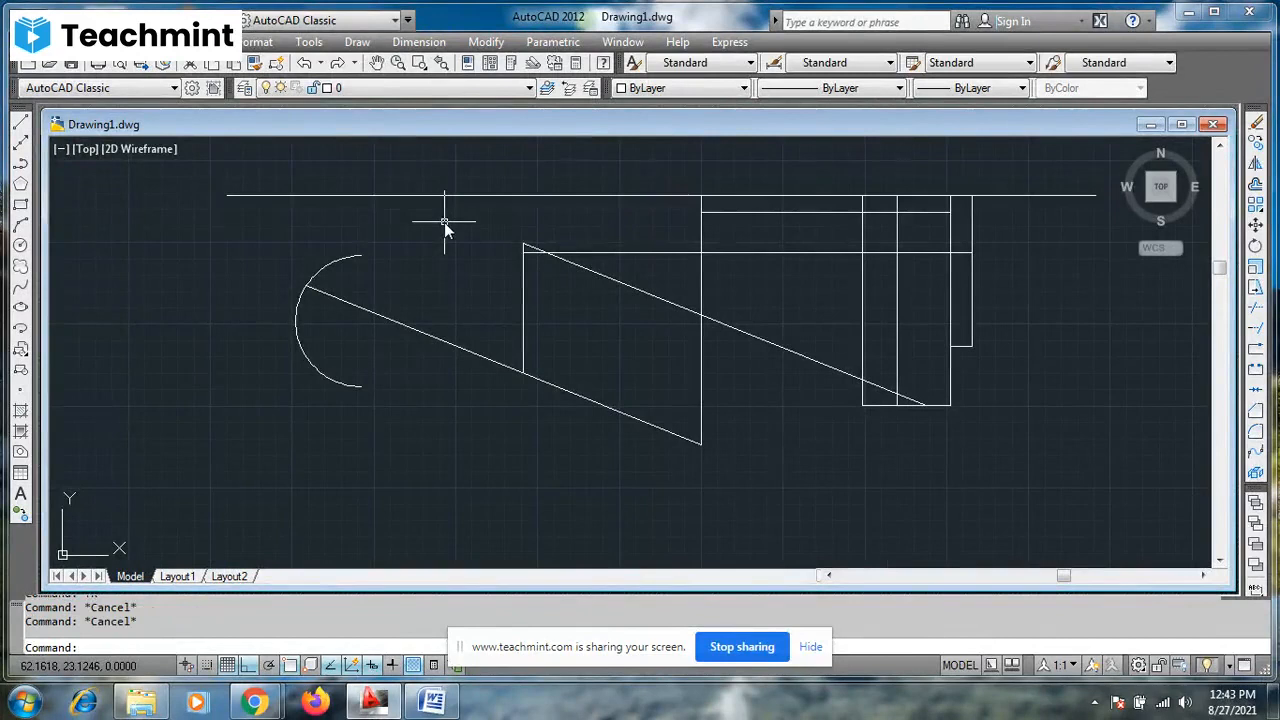
- Try to break the long horizontal line at a point 5 units along it, check it by selecting the line, and undo the break
click(1256, 349)
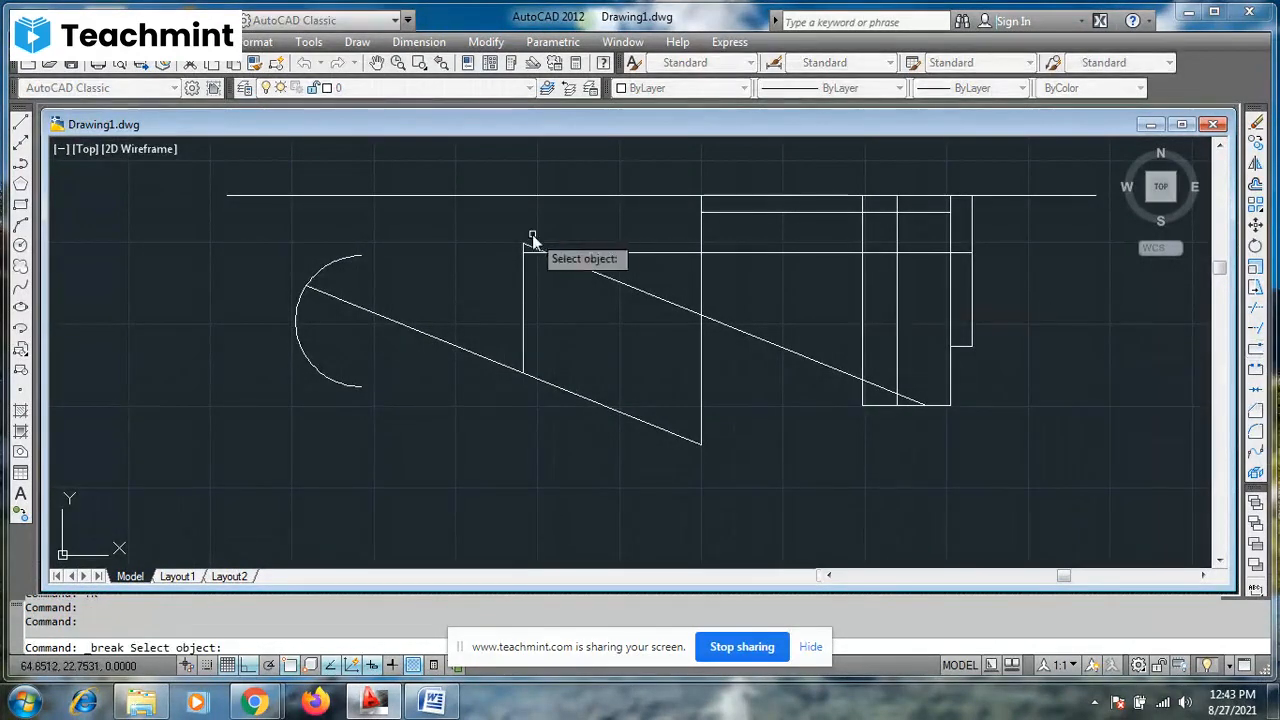
click(525, 196)
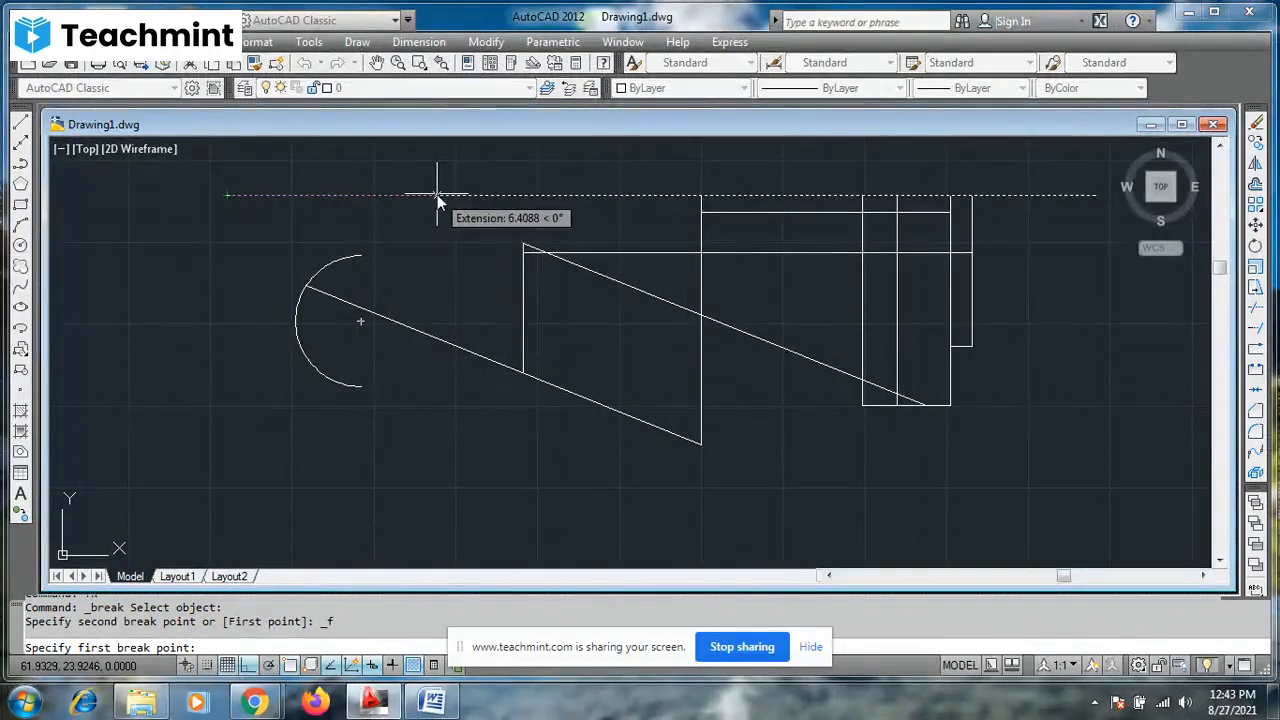
text(5)
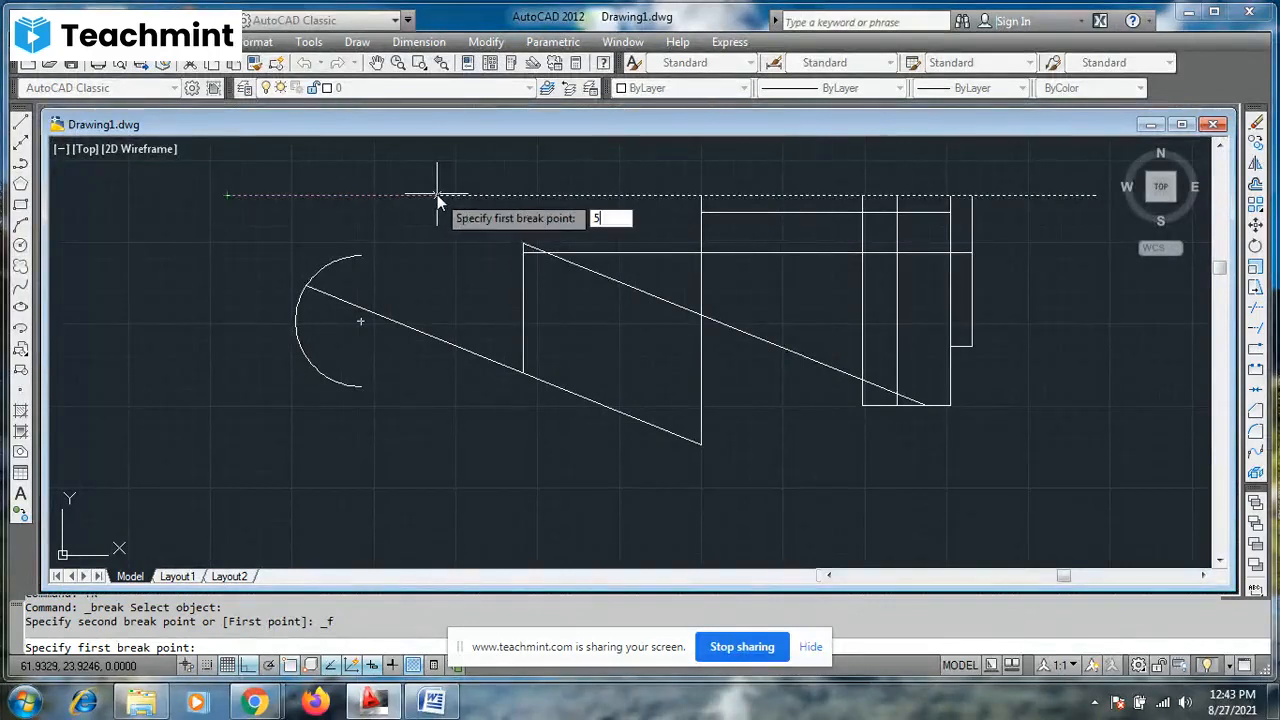
key(Return)
text(@)
key(Return)
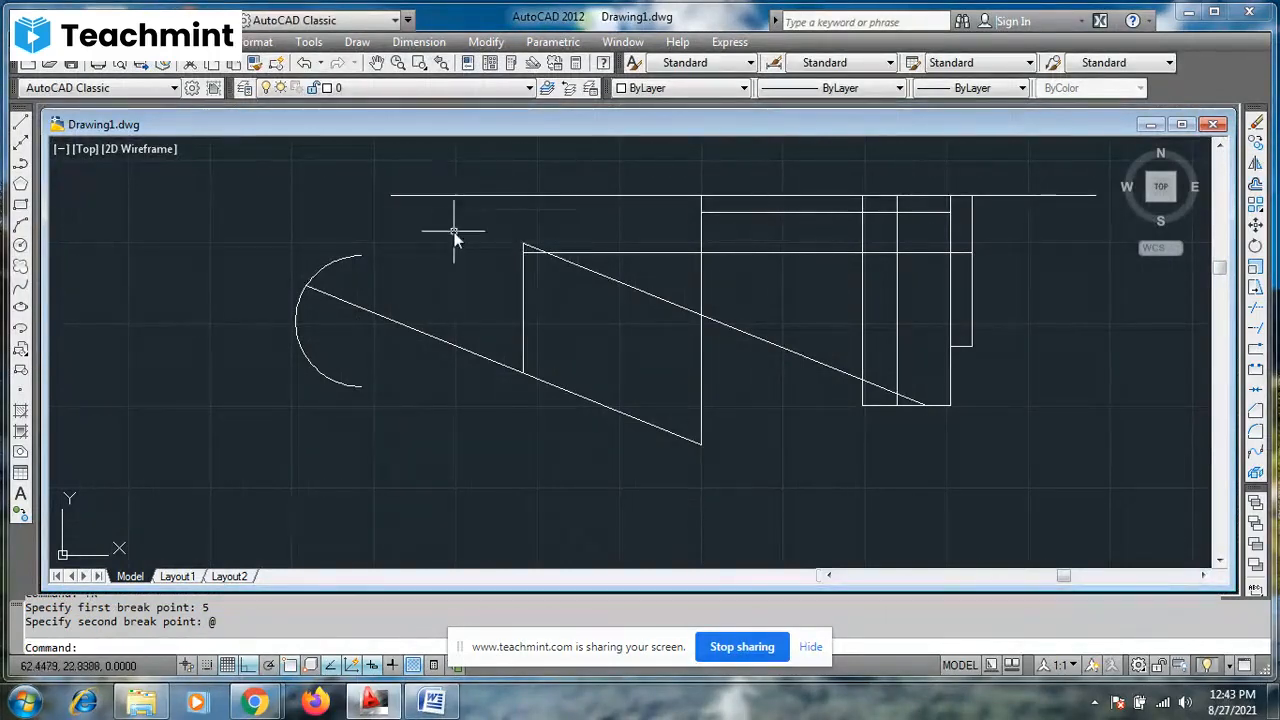
click(451, 196)
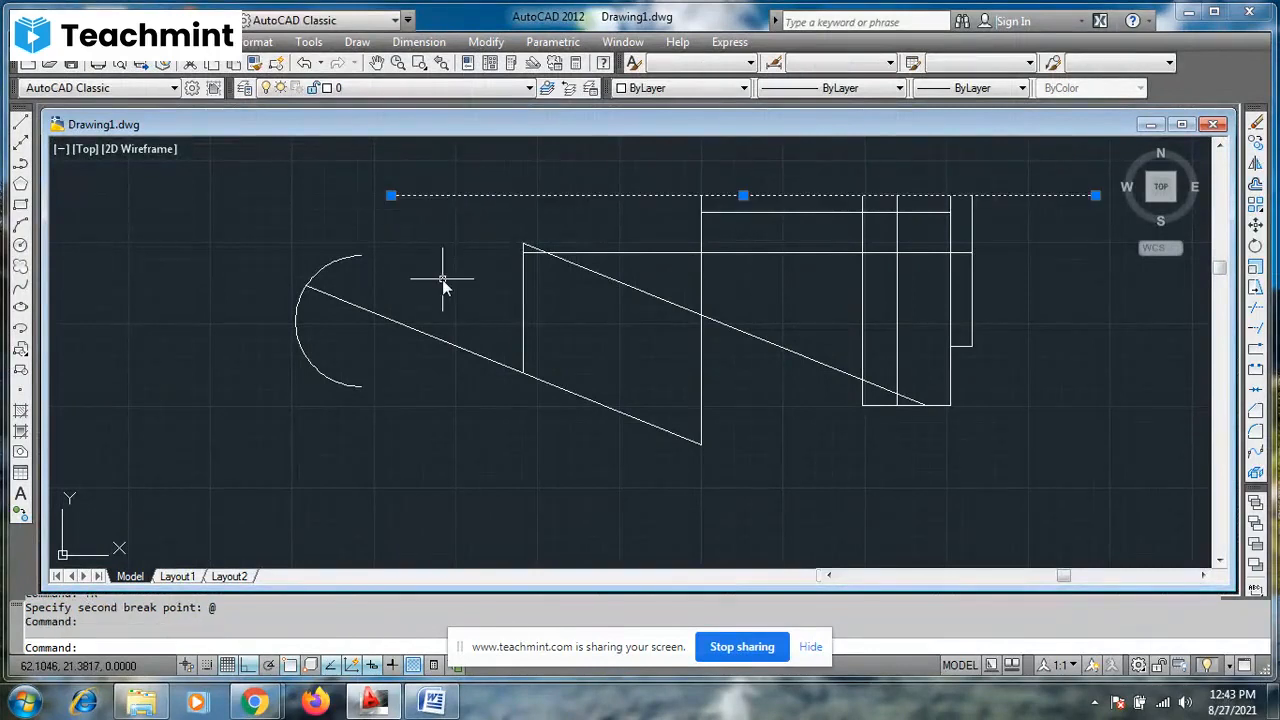
key(ctrl+z)
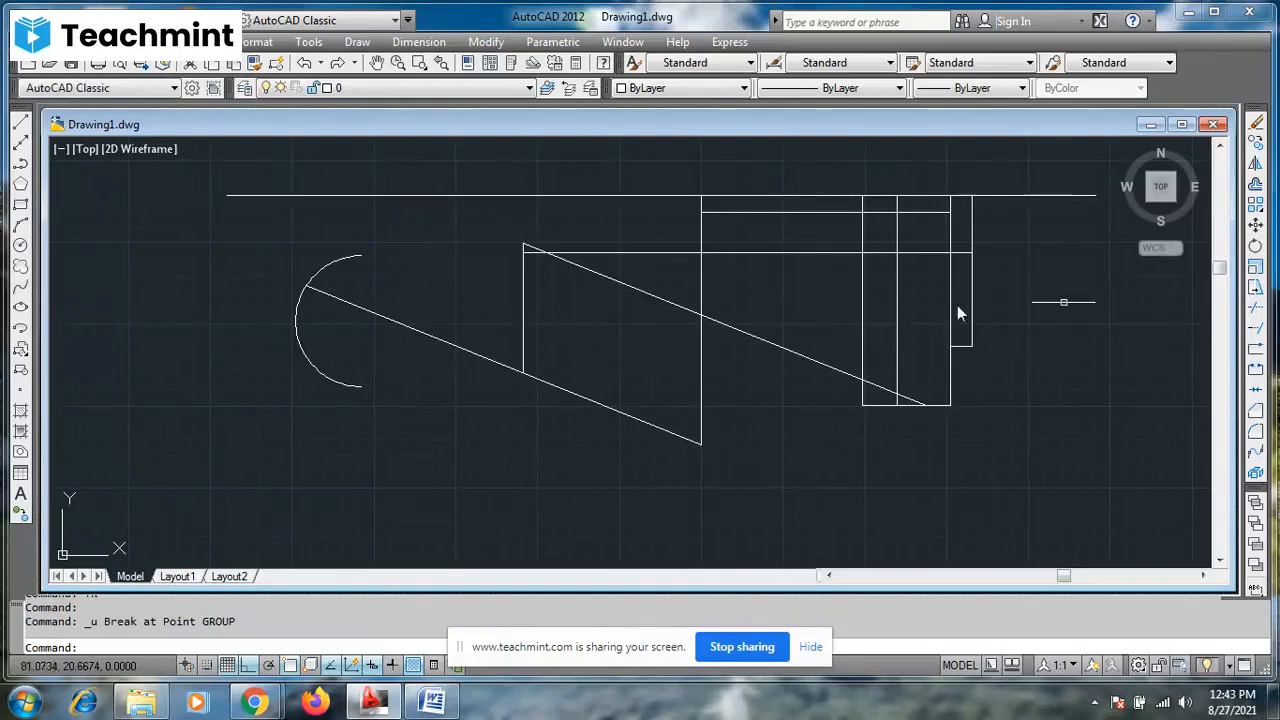
- Try to break the long horizontal line using distance 5 with object snap off, and check it by selecting the line
click(1256, 352)
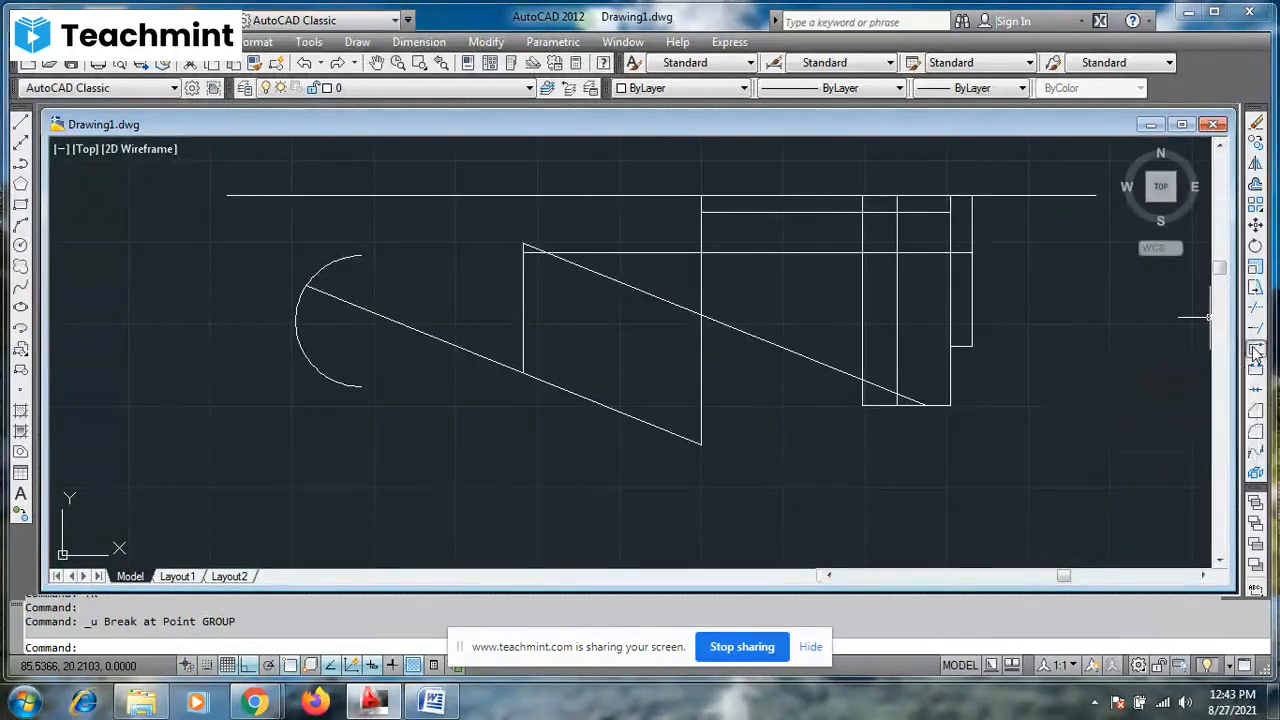
click(348, 196)
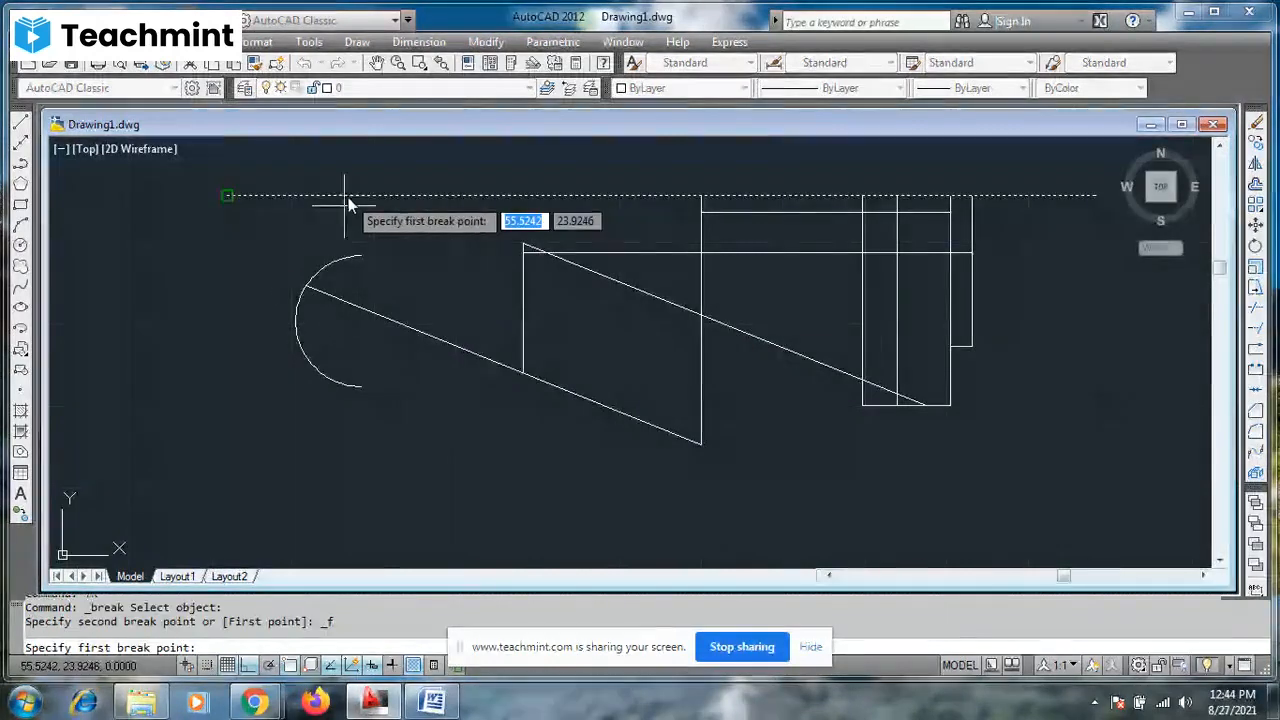
click(290, 666)
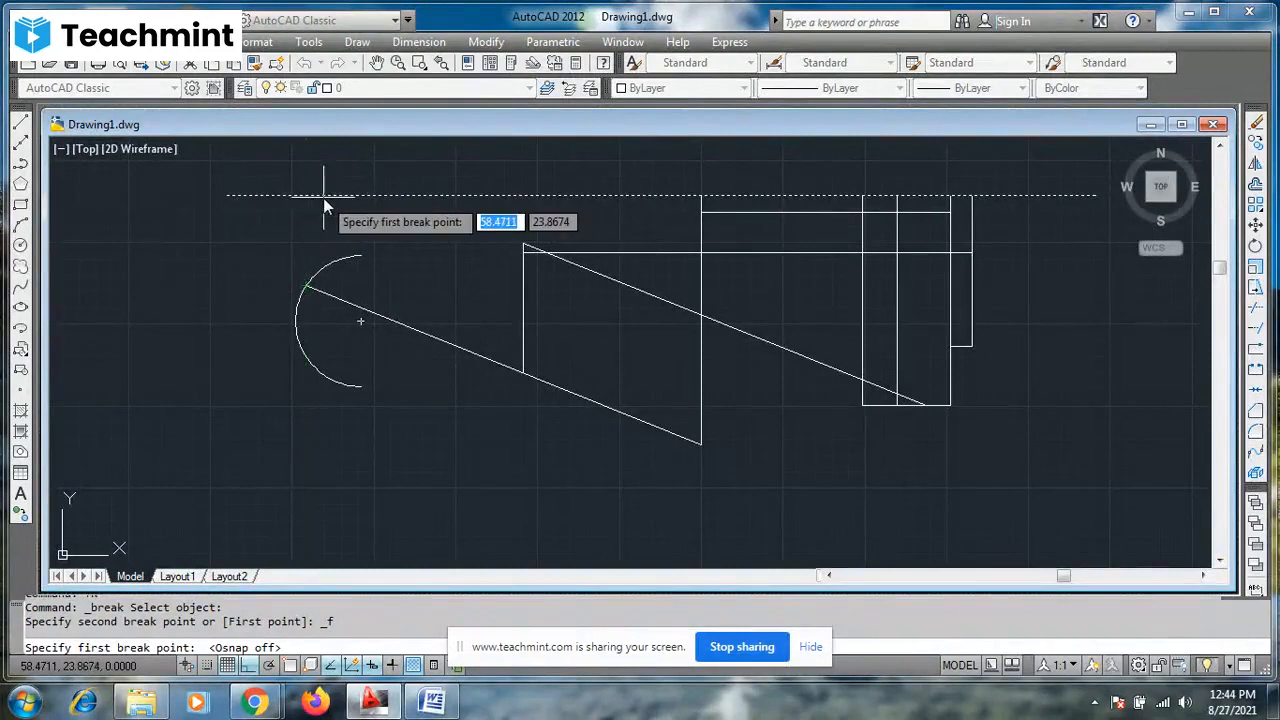
text(5)
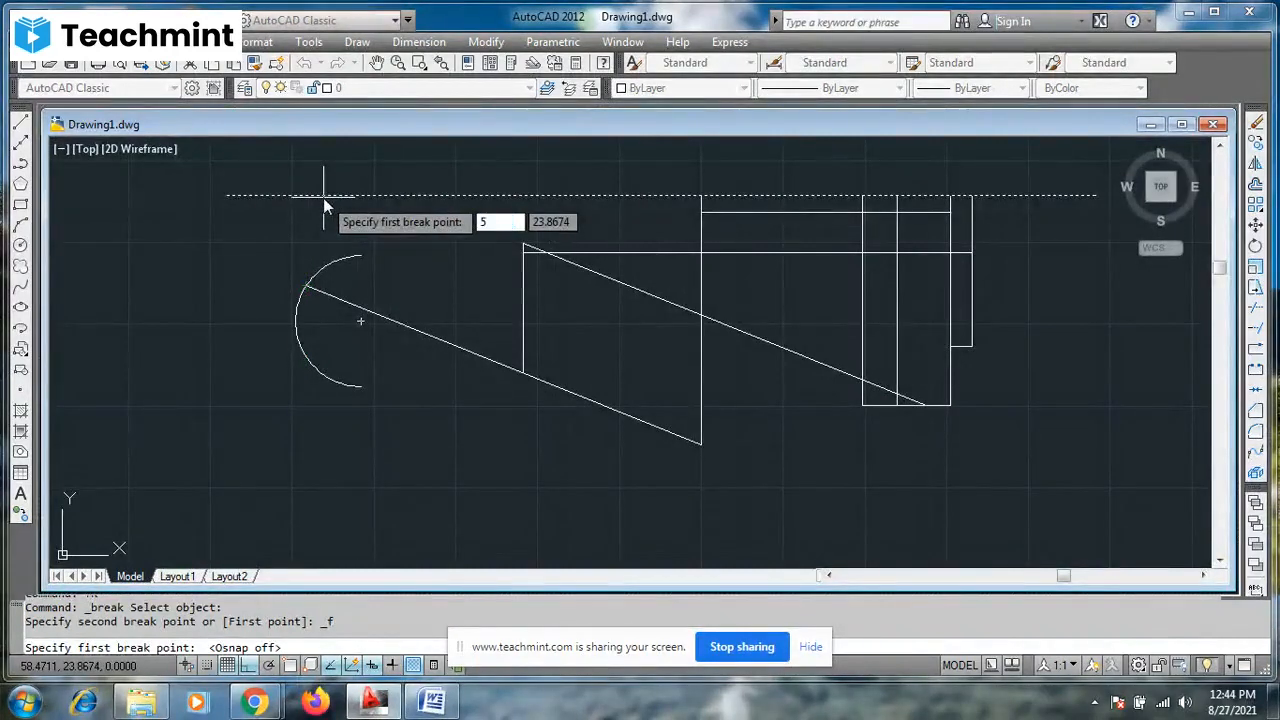
key(Return)
text(@)
key(Return)
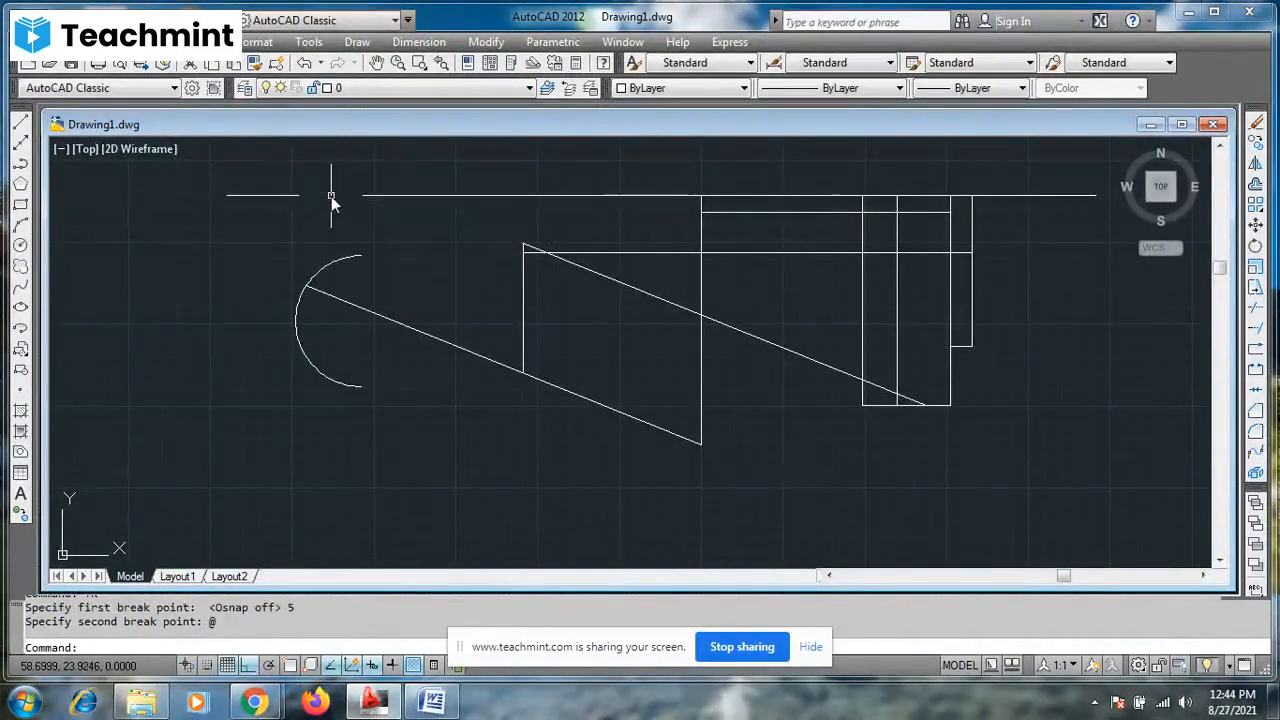
click(331, 196)
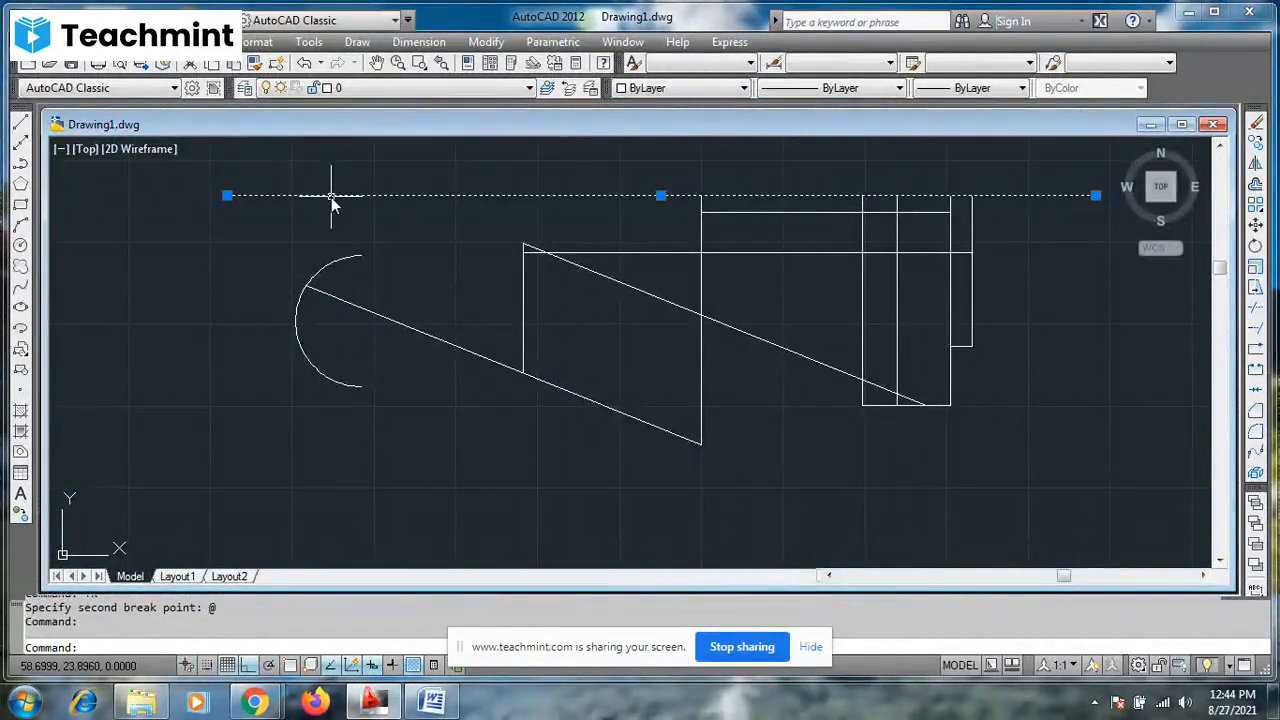
key(Escape)
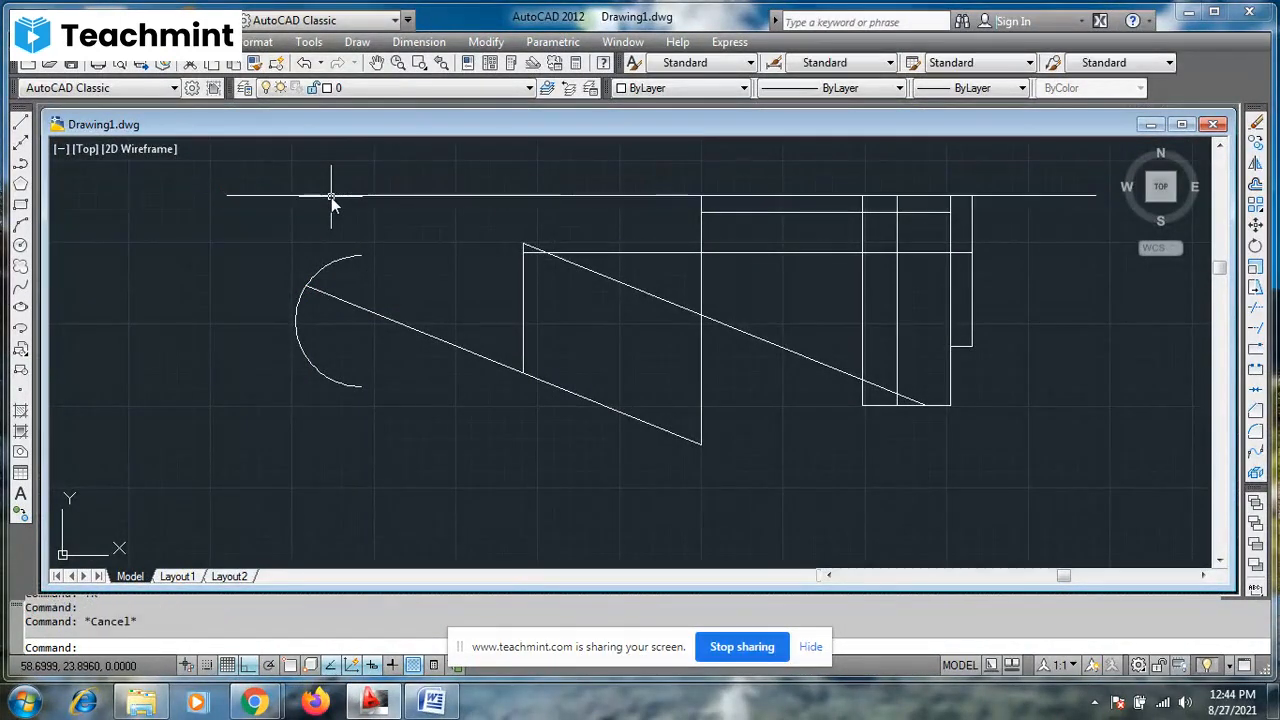
key(Escape)
text(ex)
key(Return)
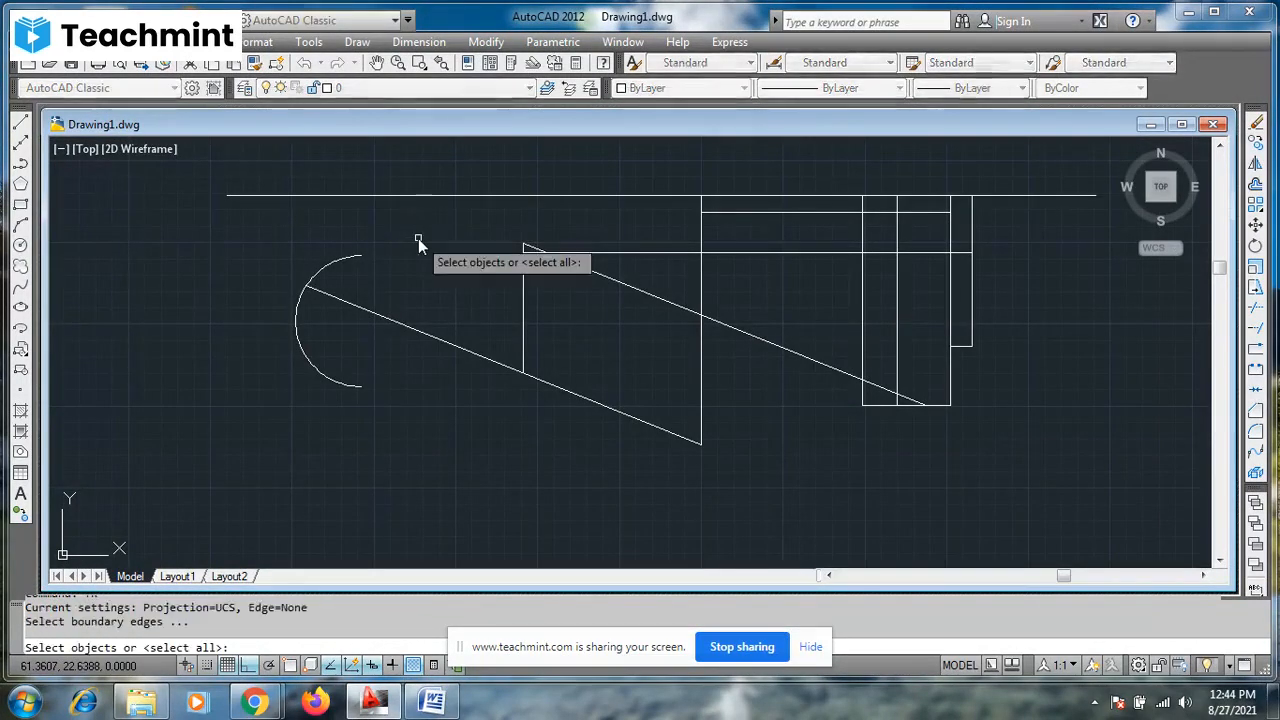
click(524, 251)
click(524, 250)
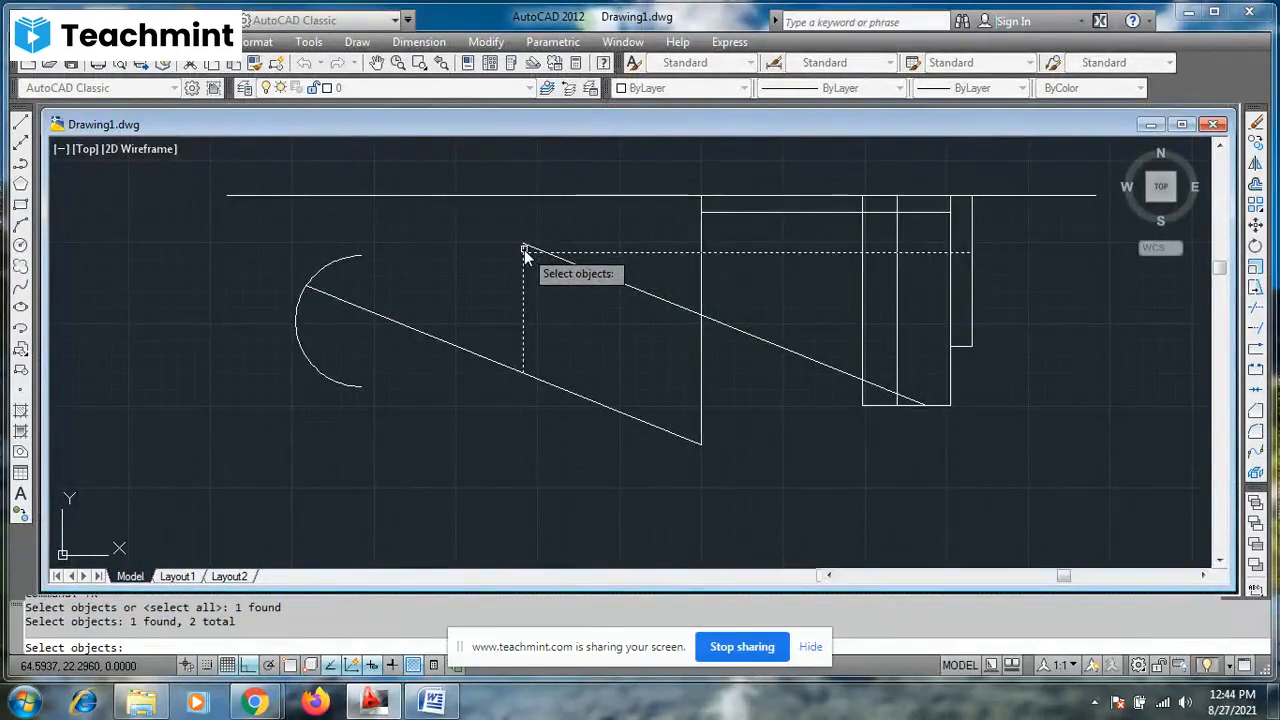
scroll(524, 249, up, 5)
click(510, 249)
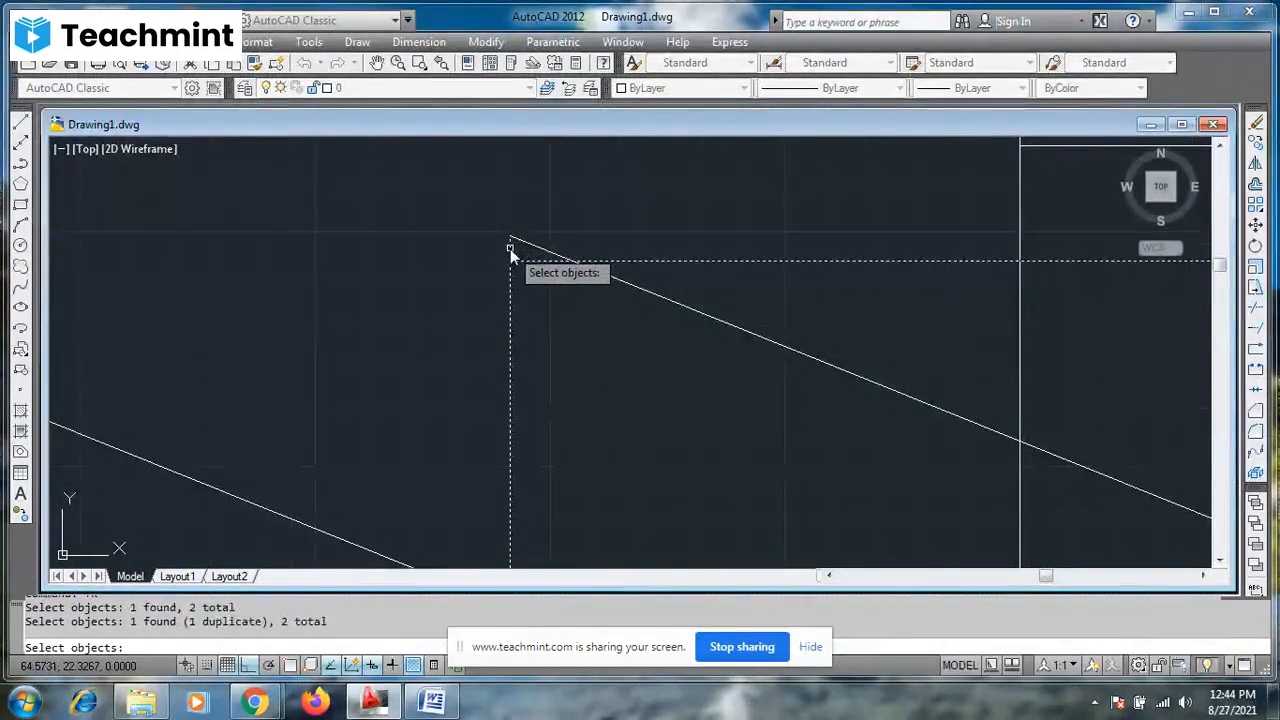
click(531, 250)
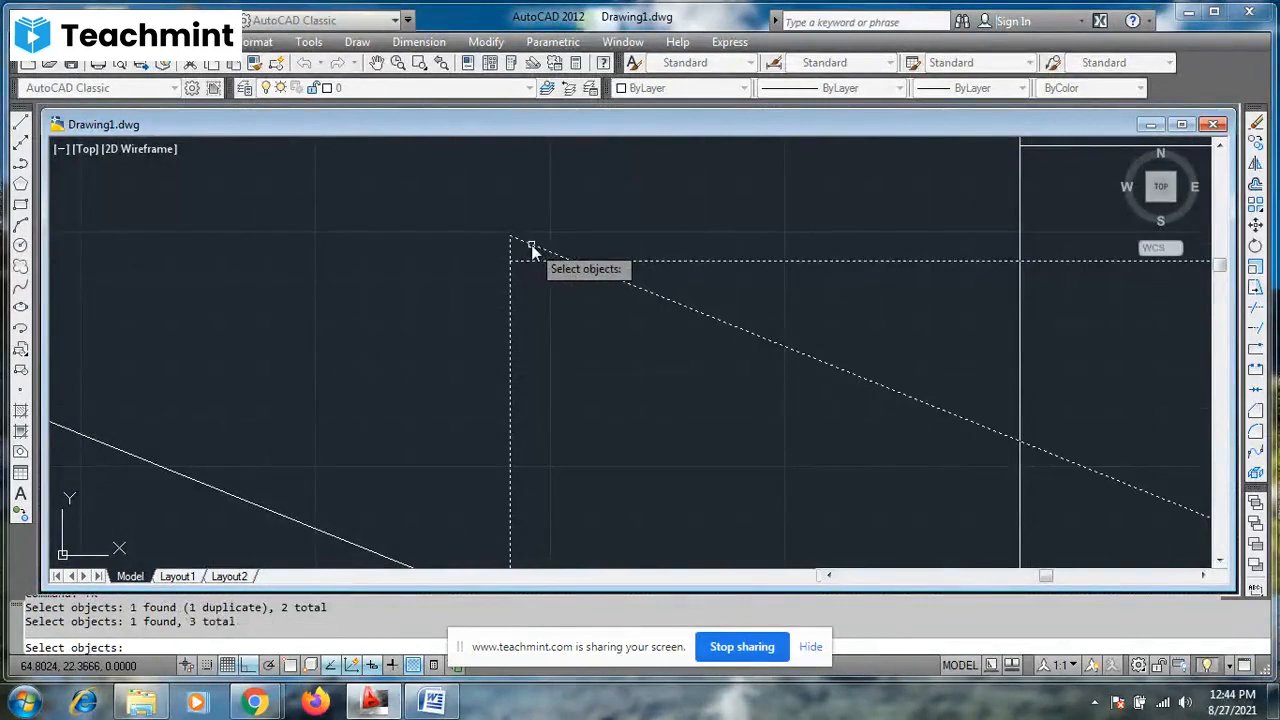
key(Escape)
key(Escape)
- Try to extend the upper end of the parallelogram's short vertical side, using all objects as boundary edges
text(ex)
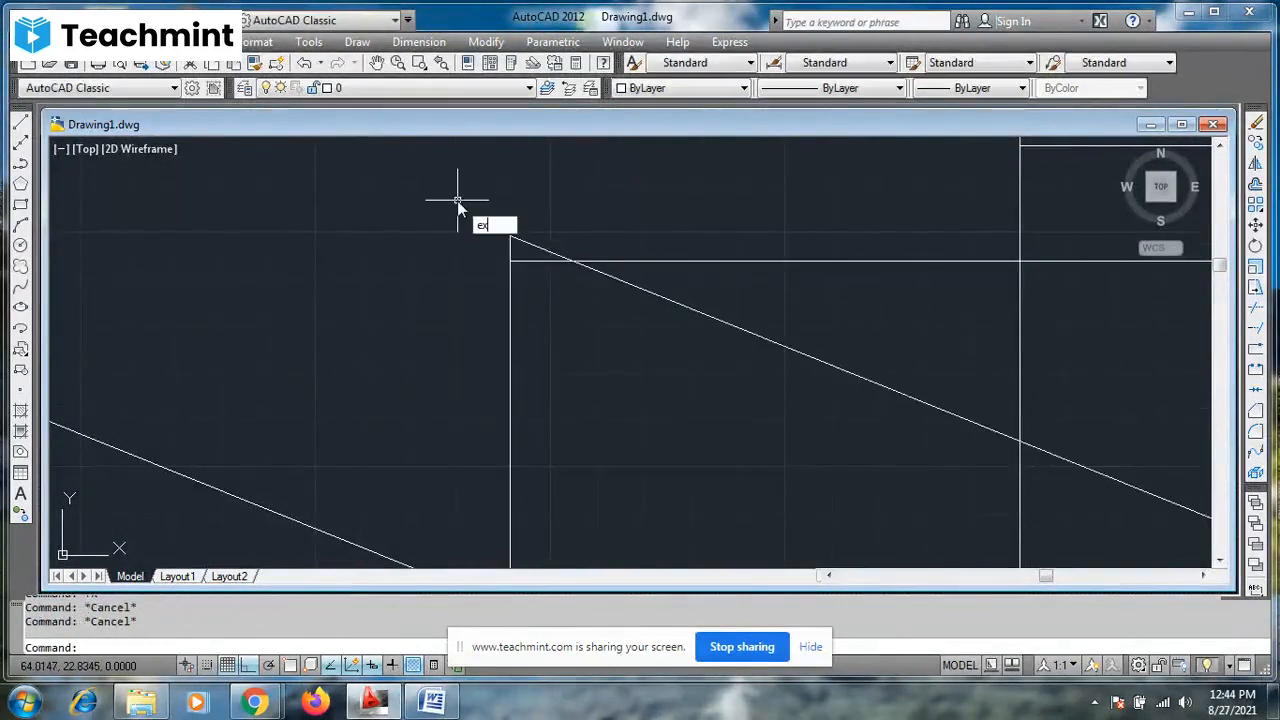
key(Return)
key(Return)
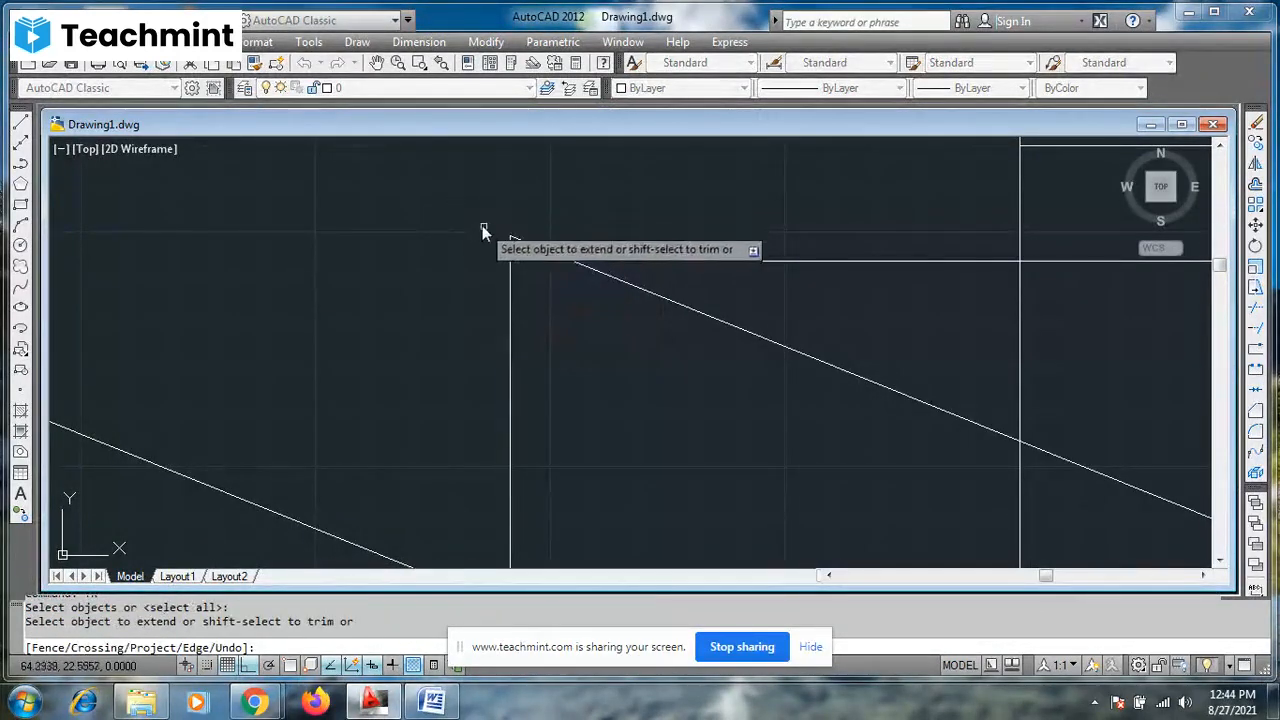
click(510, 252)
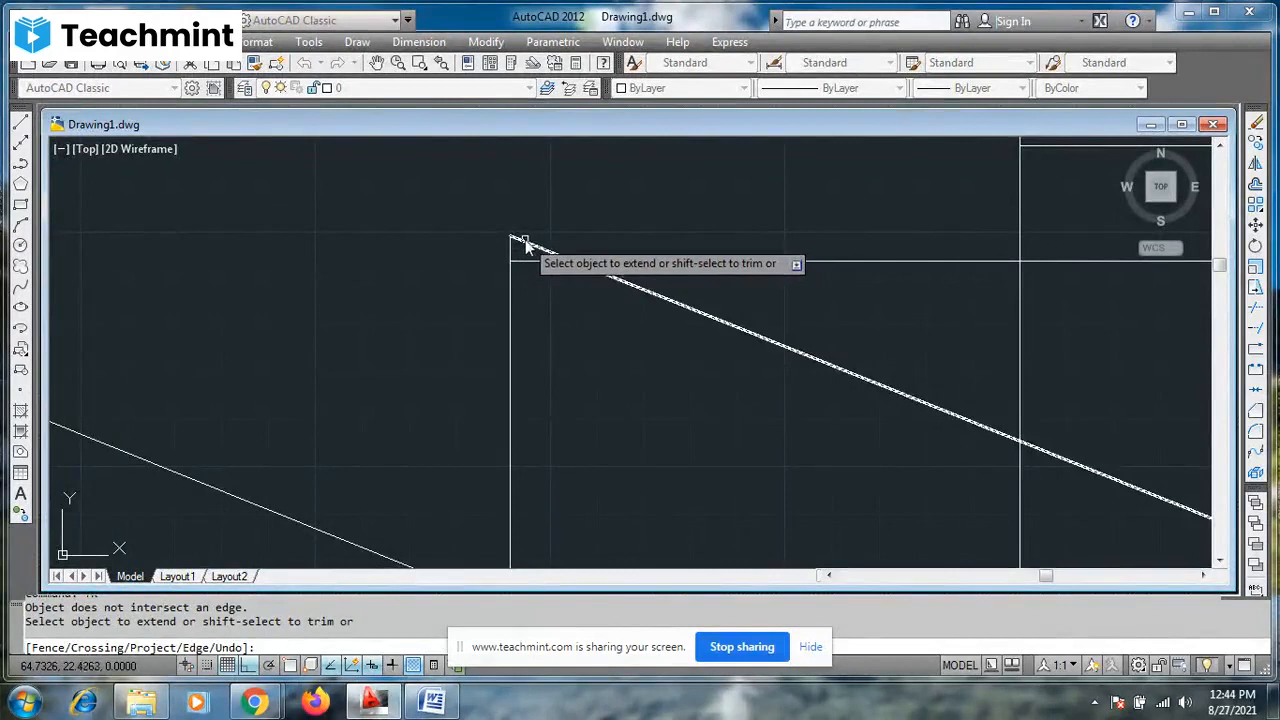
key(Escape)
scroll(527, 245, down, 5)
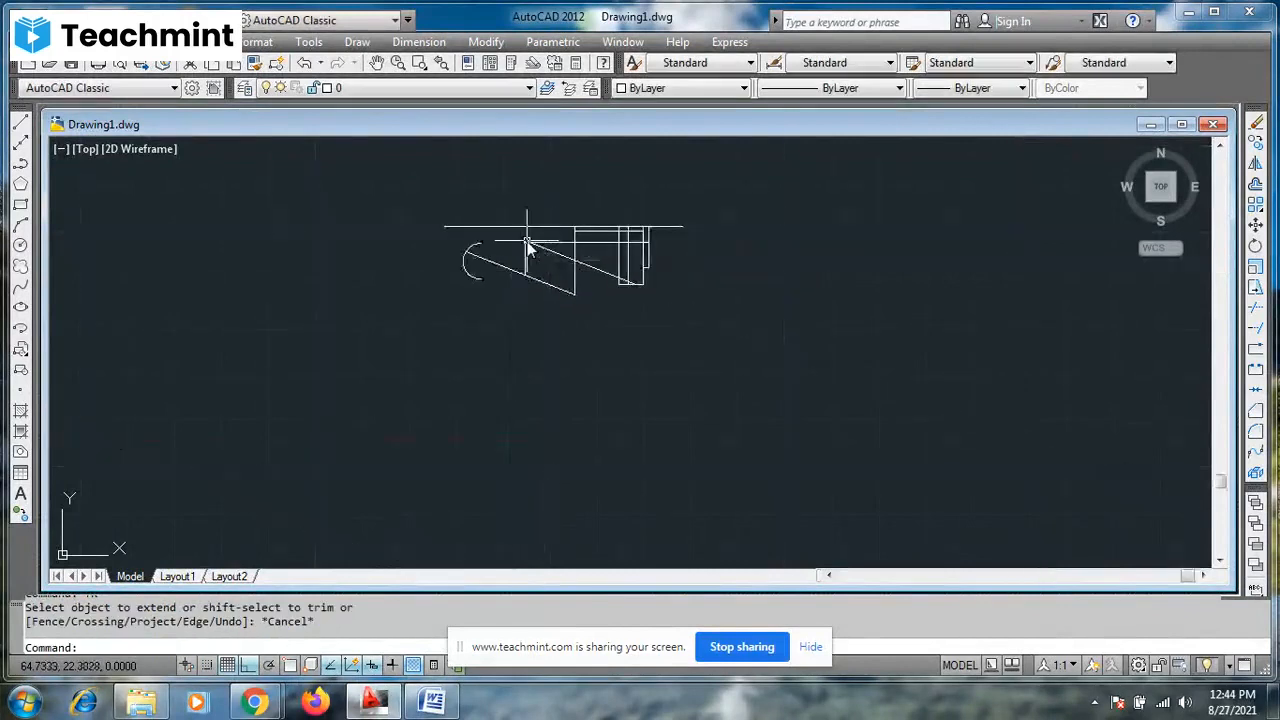
scroll(527, 243, up, 3)
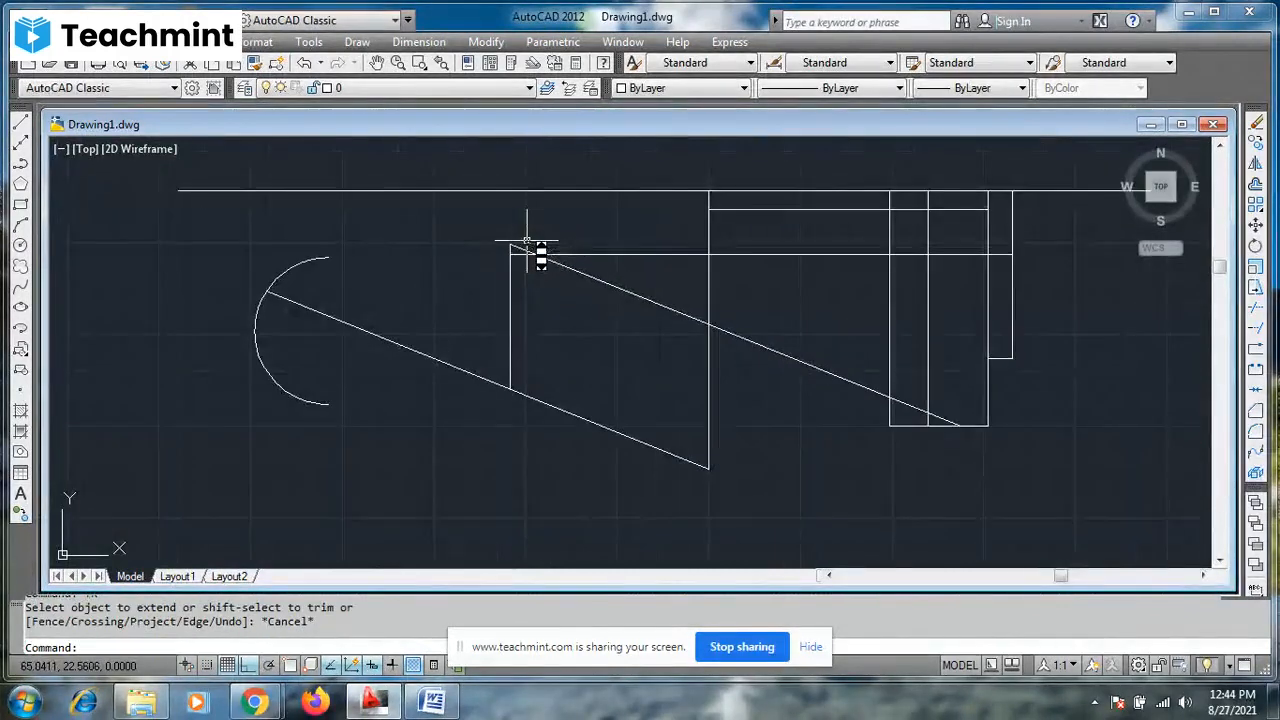
key(Escape)
- Draw a vertical line from the upper end of the parallelogram's short side to just above the long horizontal line, with object snap on
text(l)
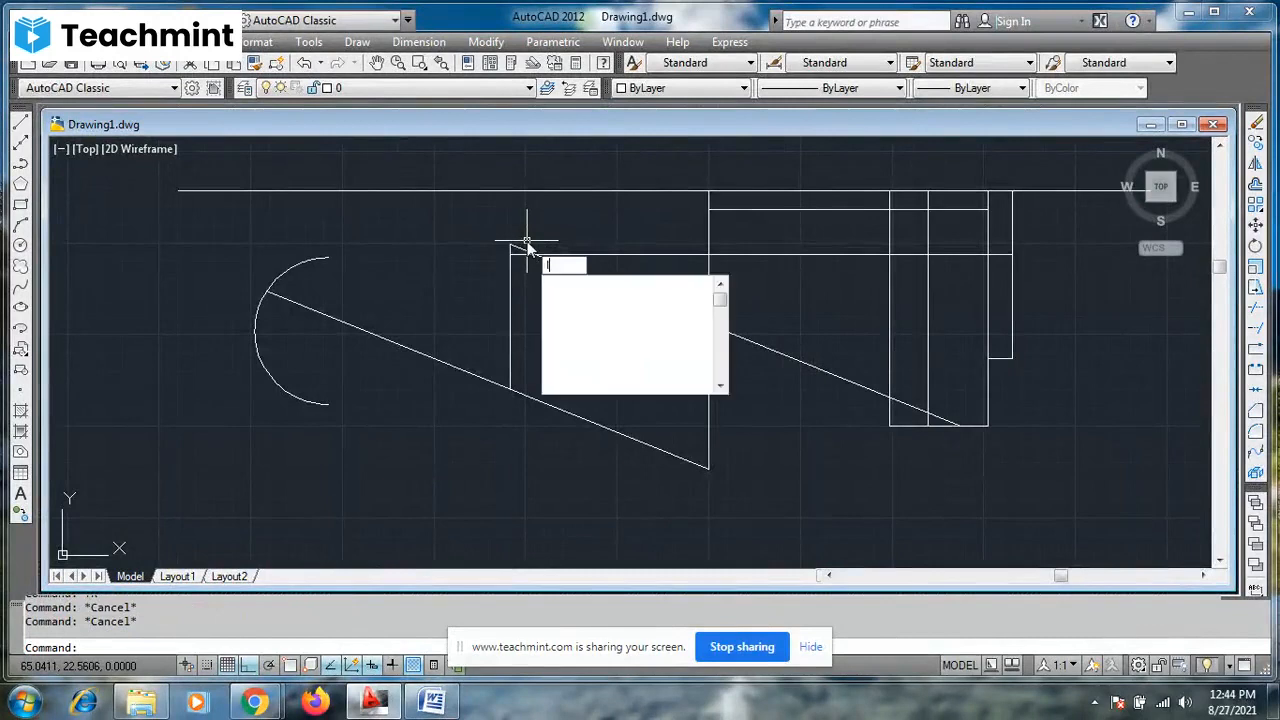
key(Return)
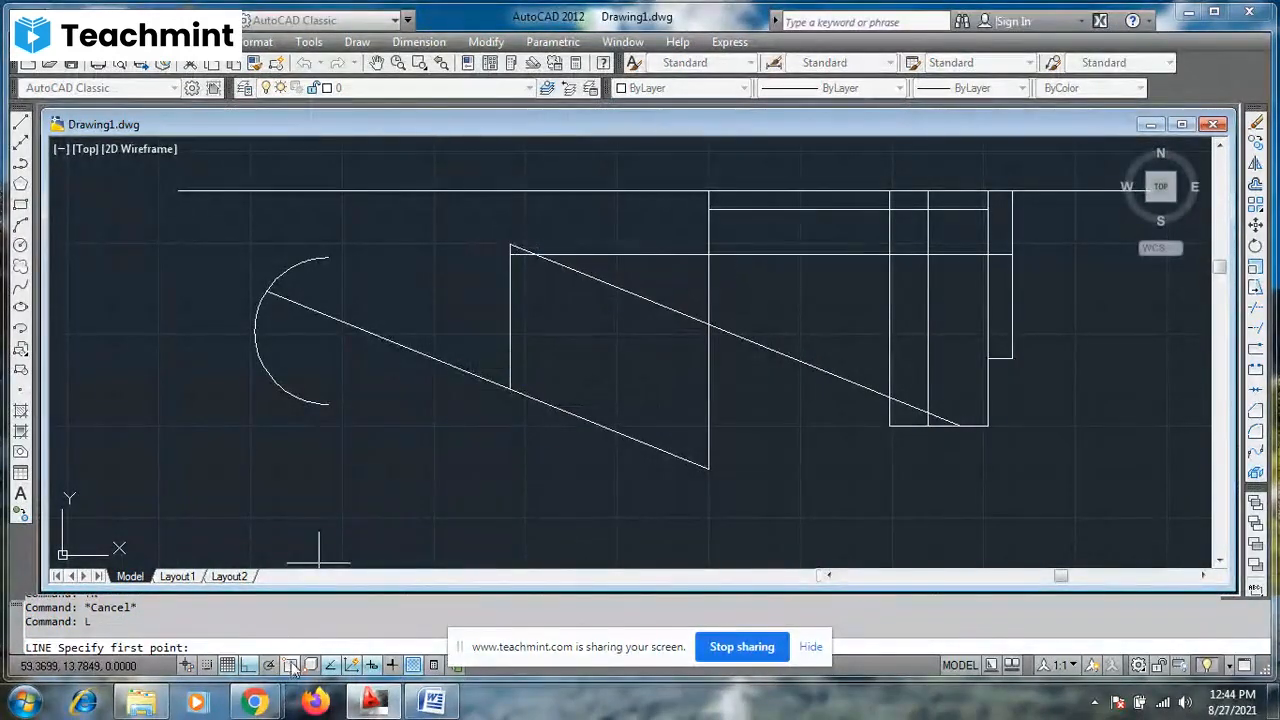
click(290, 665)
click(509, 247)
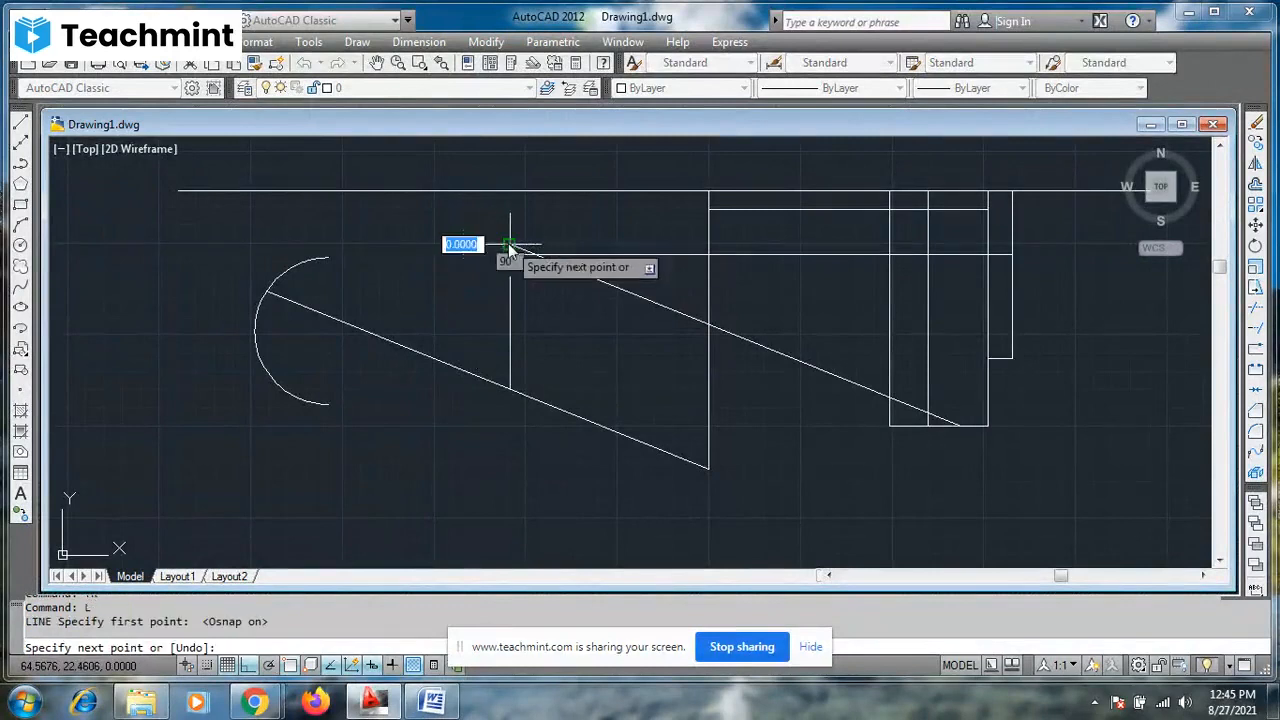
click(511, 170)
key(Escape)
- Trim the part of the new vertical line that projects above the long horizontal line, using all objects as cutting edges
text(t)
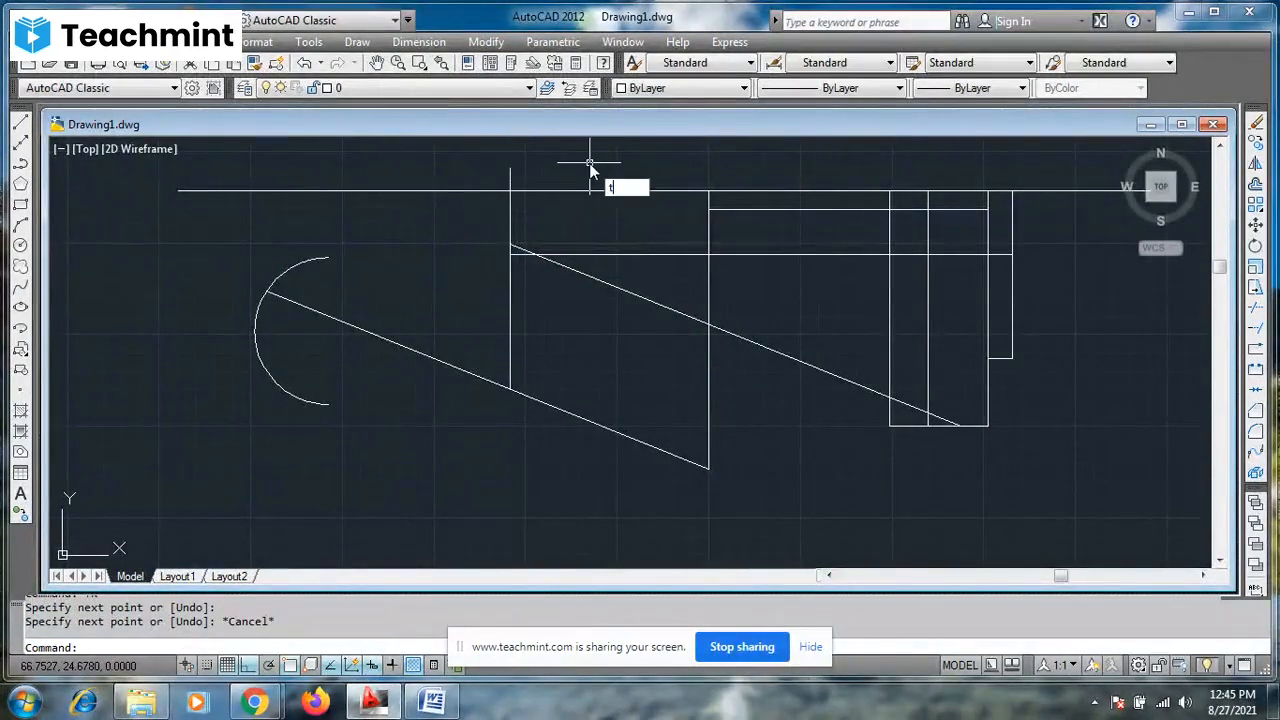
text(r)
key(Return)
key(Return)
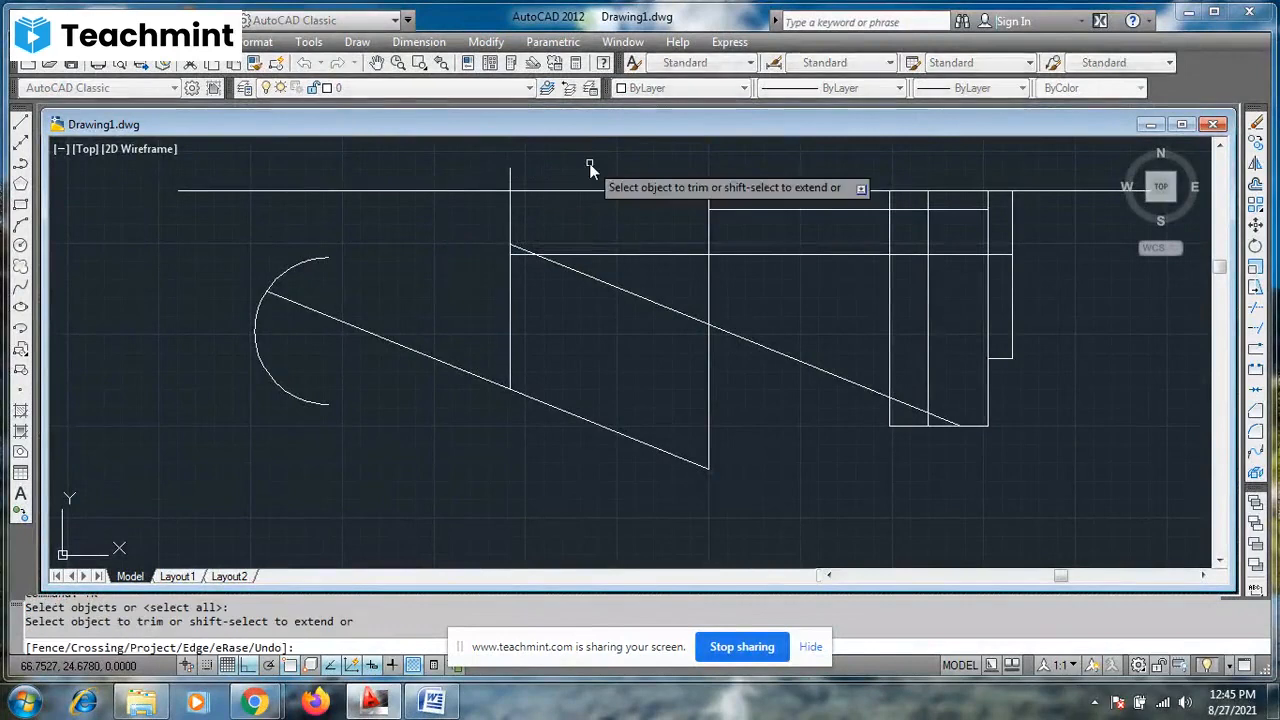
click(510, 176)
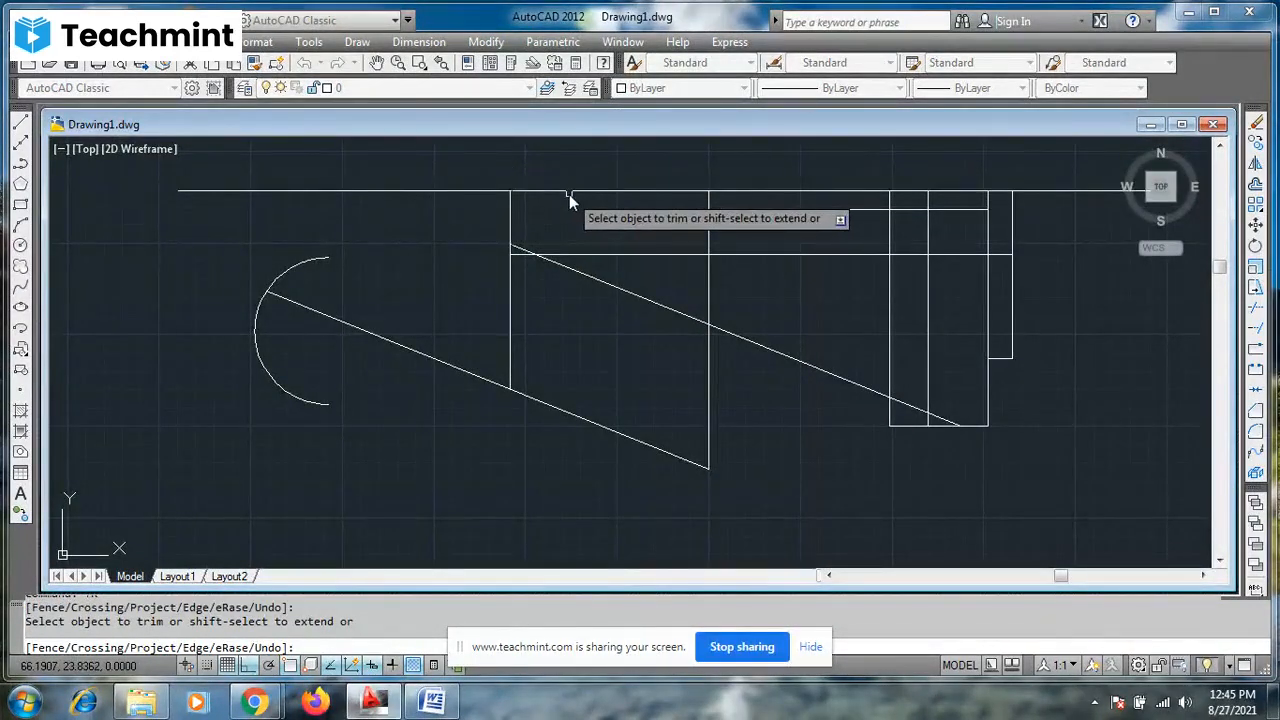
- Try trimming the long horizontal line between the parallelogram's two vertical sides, and undo that trim
click(566, 191)
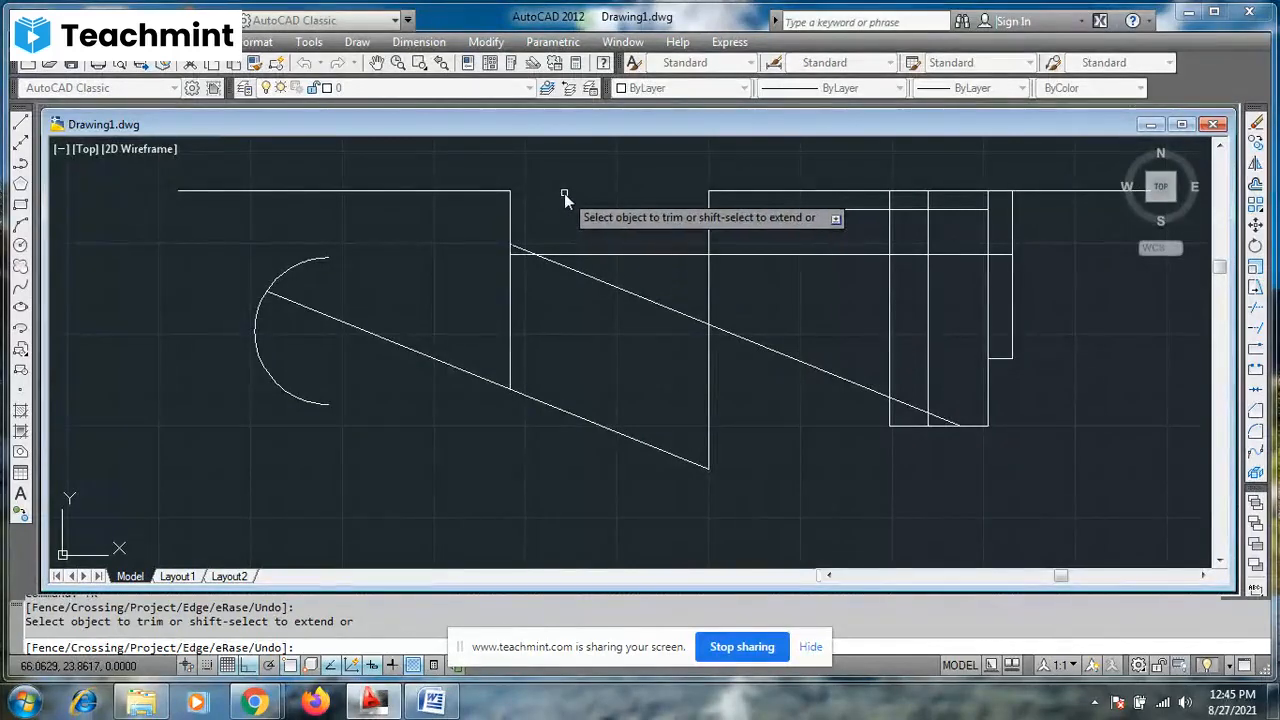
key(ctrl+z)
key(Escape)
key(Escape)
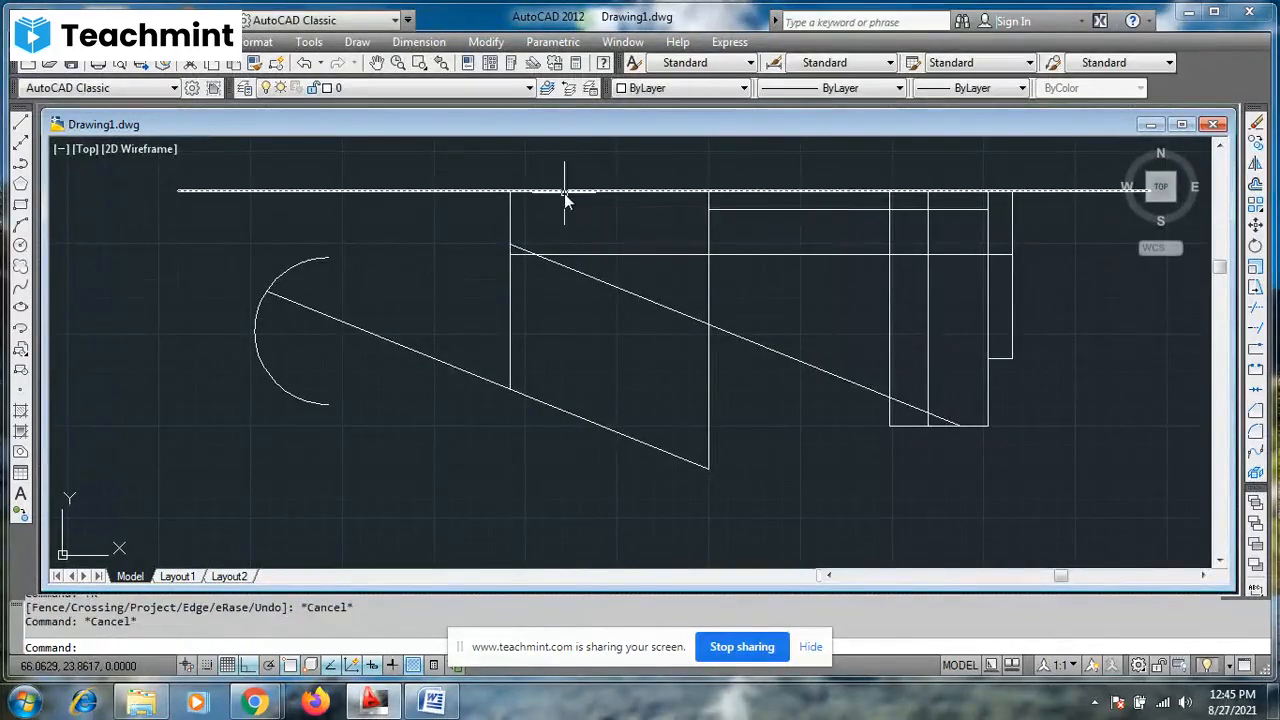
click(532, 190)
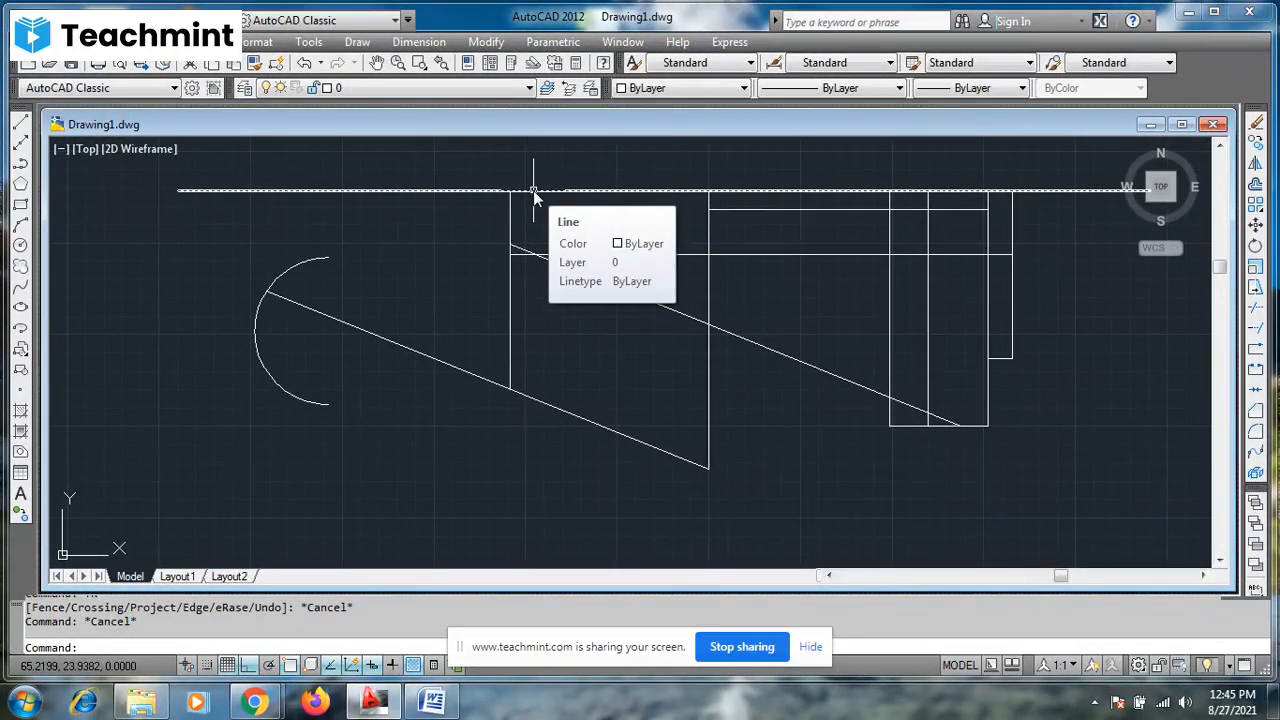
key(Escape)
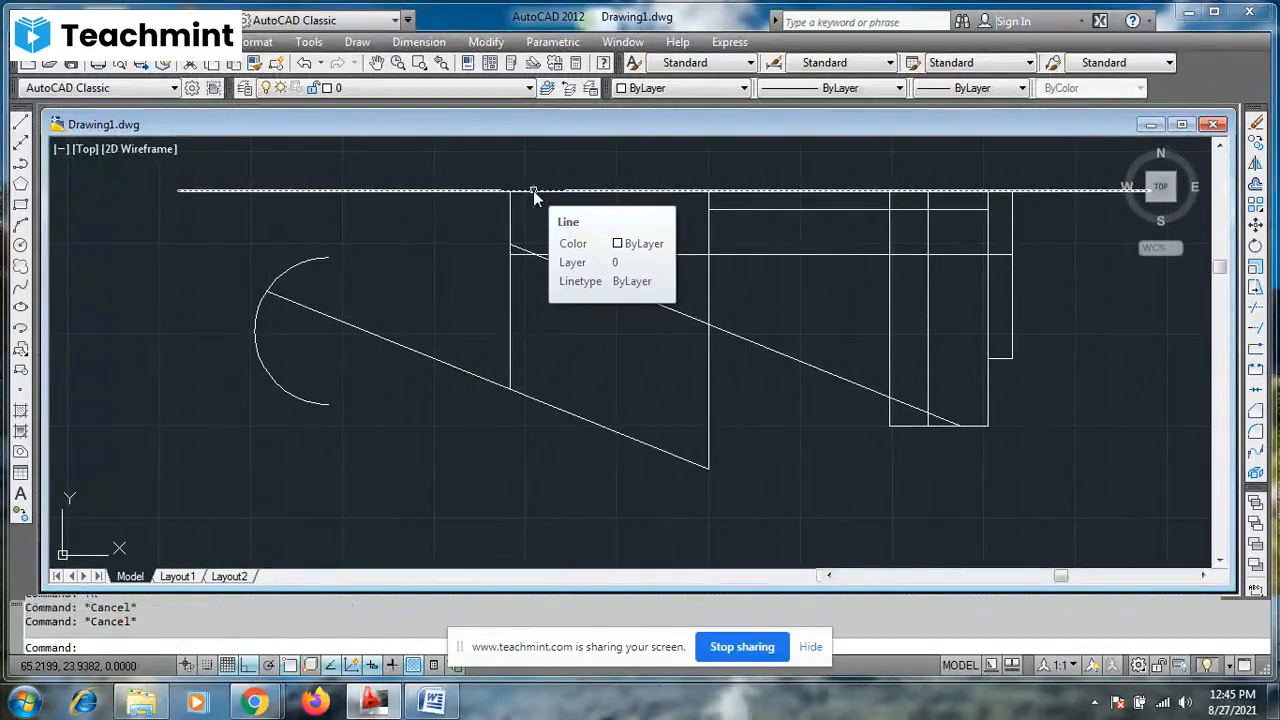
click(1257, 350)
click(614, 191)
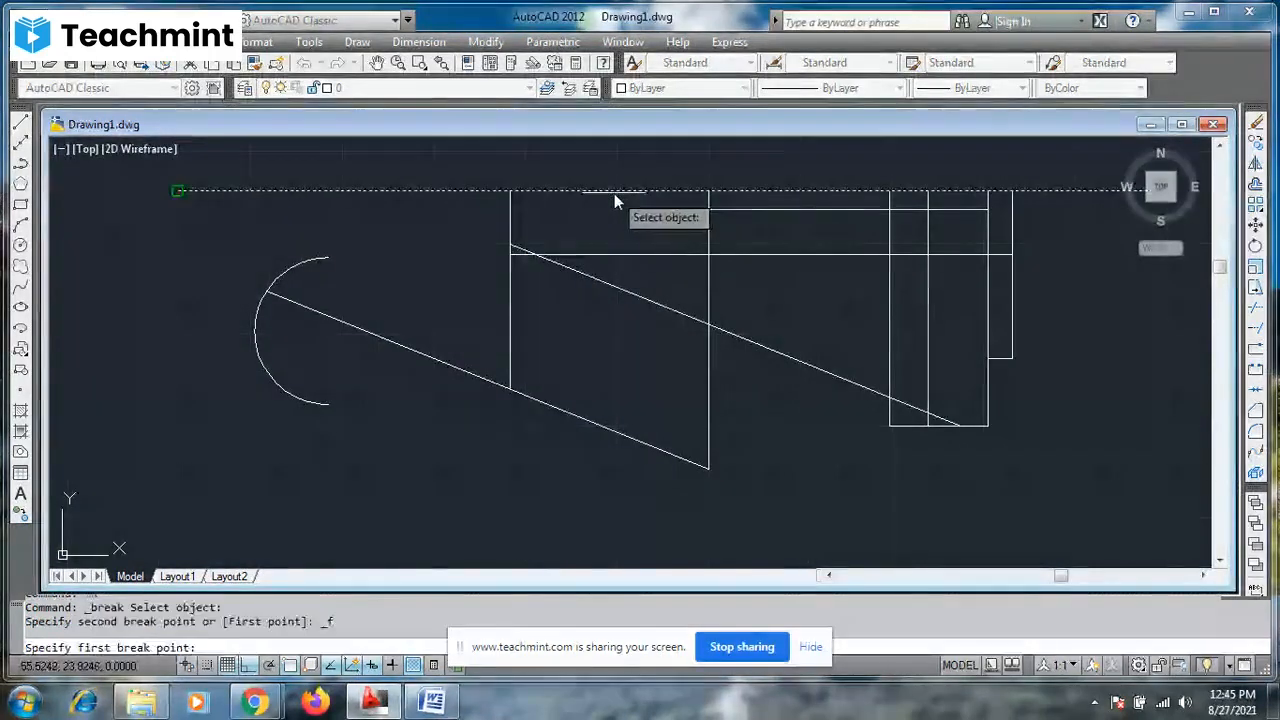
key(Return)
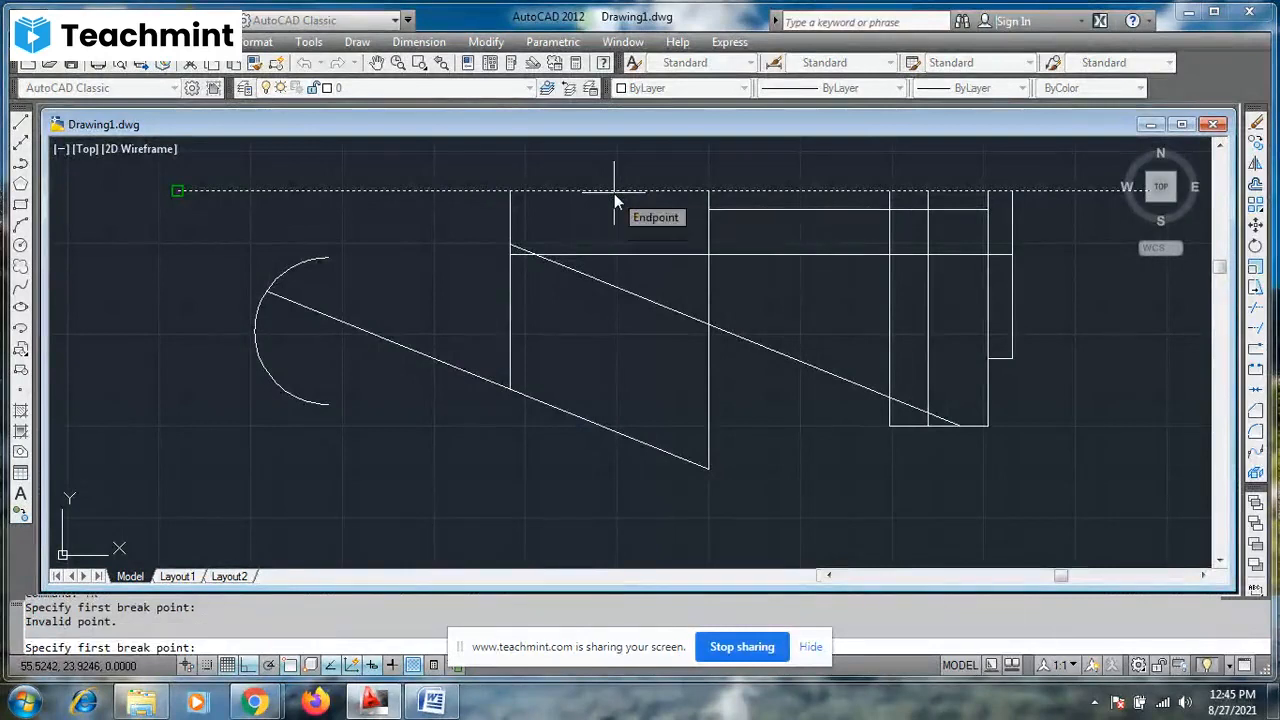
key(Escape)
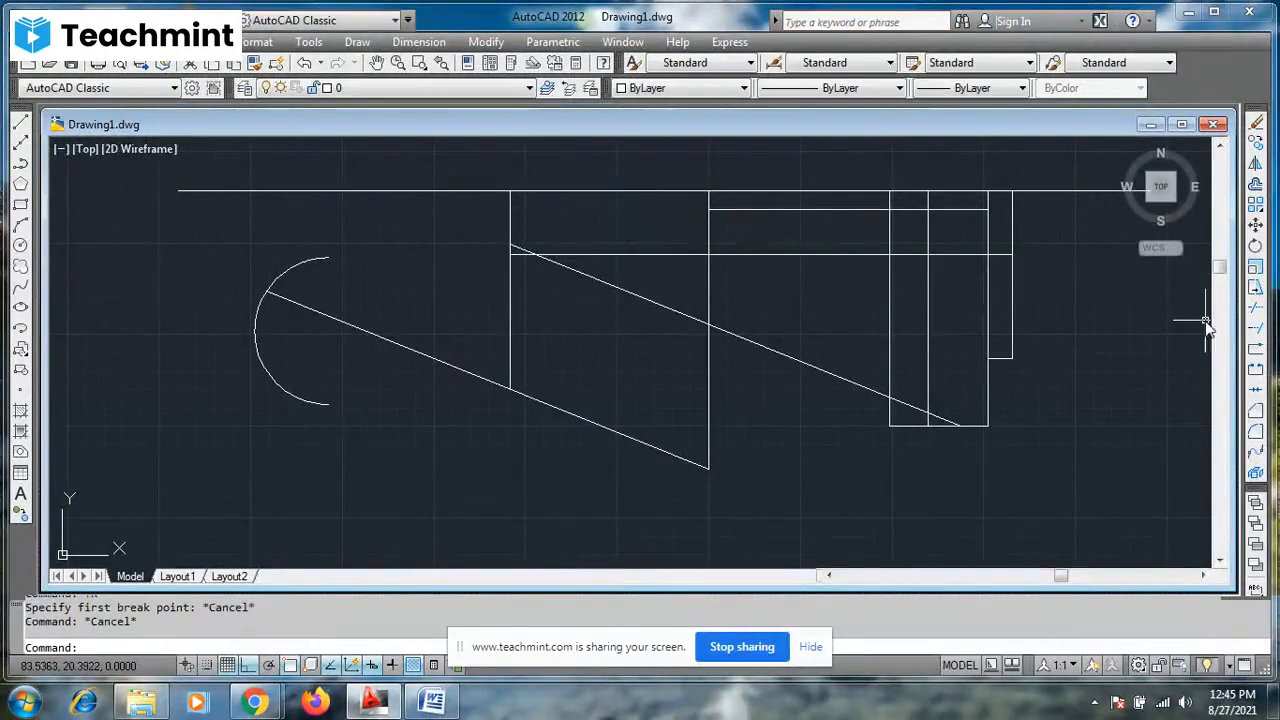
- Break the long upper horizontal line at its intersection with the parallelogram's shorter vertical side, and select both pieces to check the split
click(1255, 352)
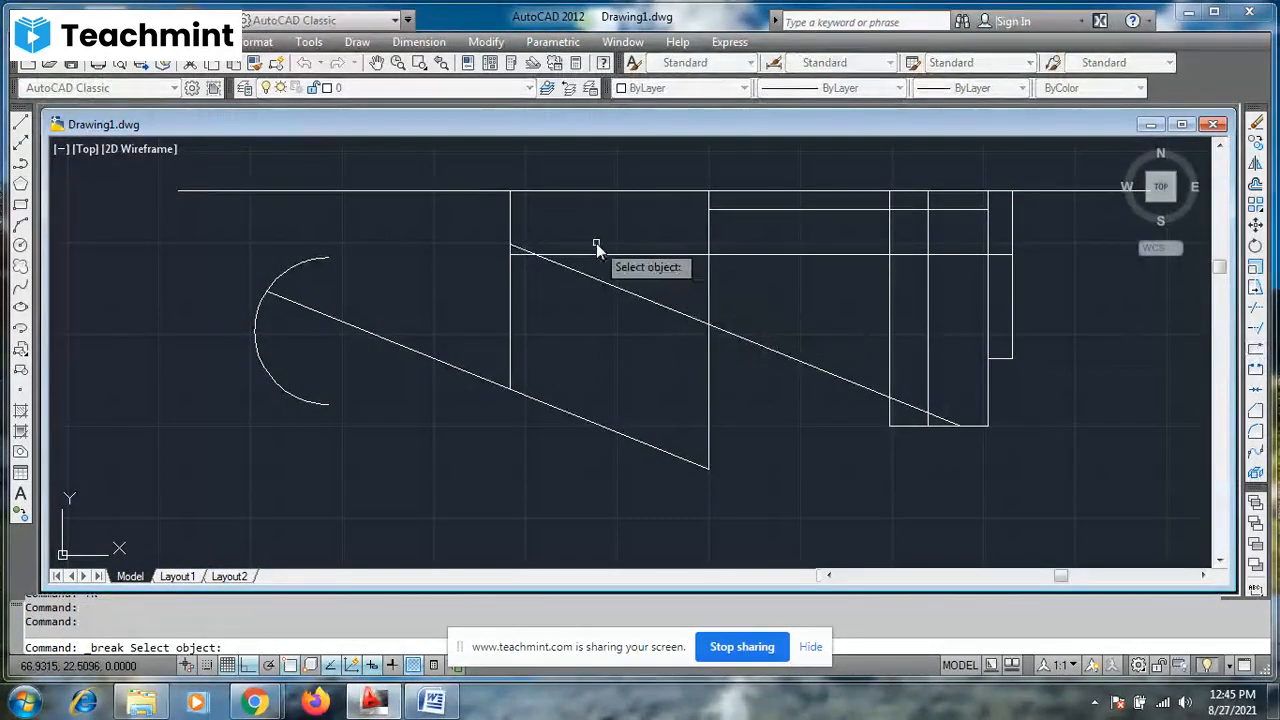
click(580, 192)
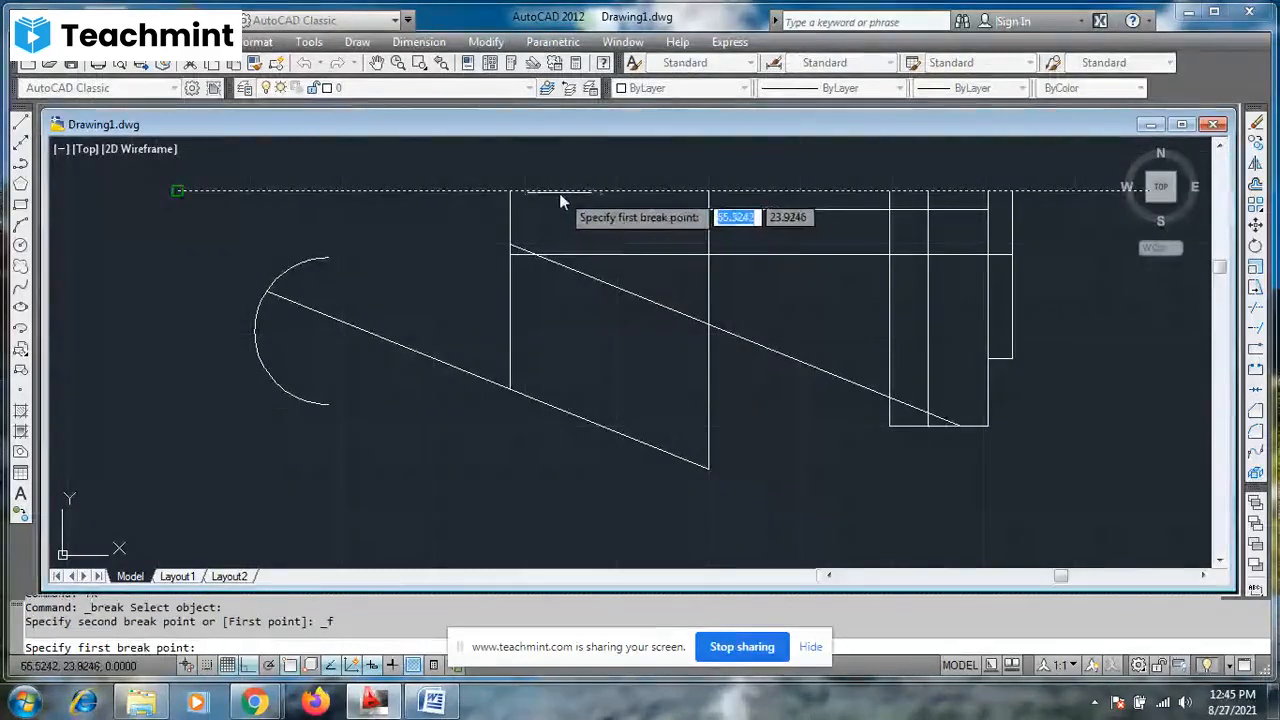
click(511, 191)
text(@)
key(Return)
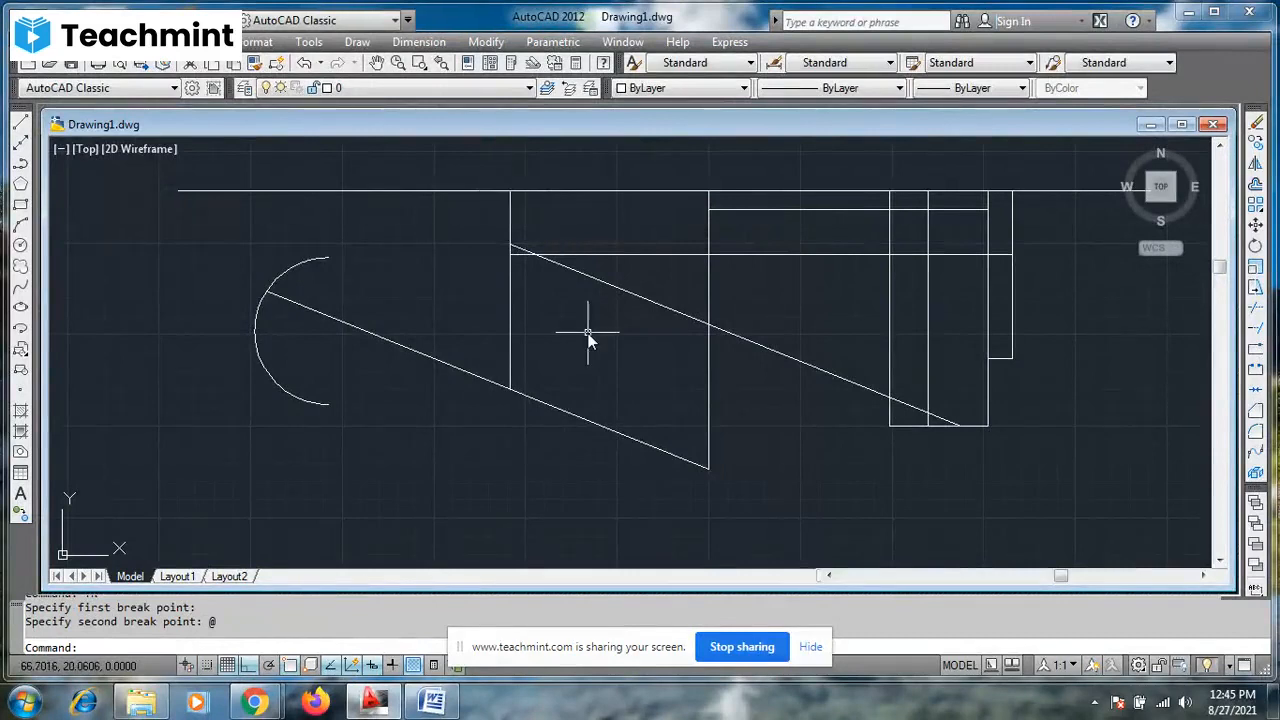
click(595, 192)
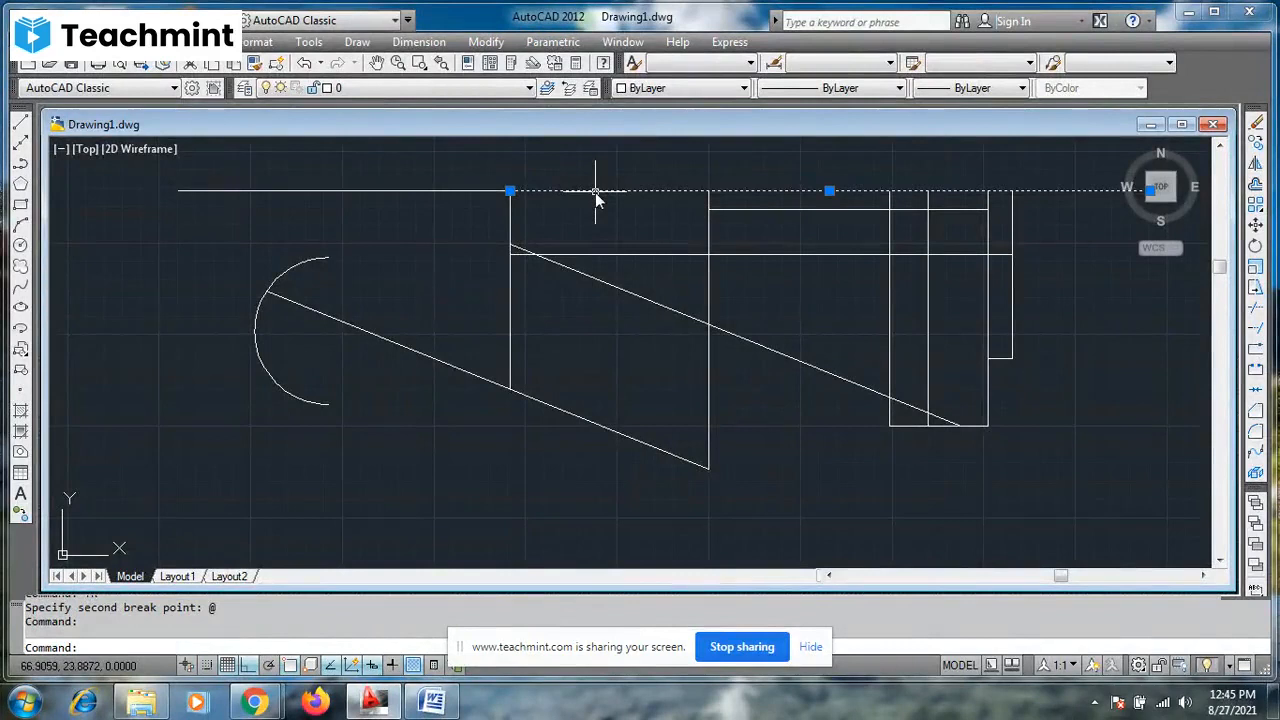
key(Escape)
key(Escape)
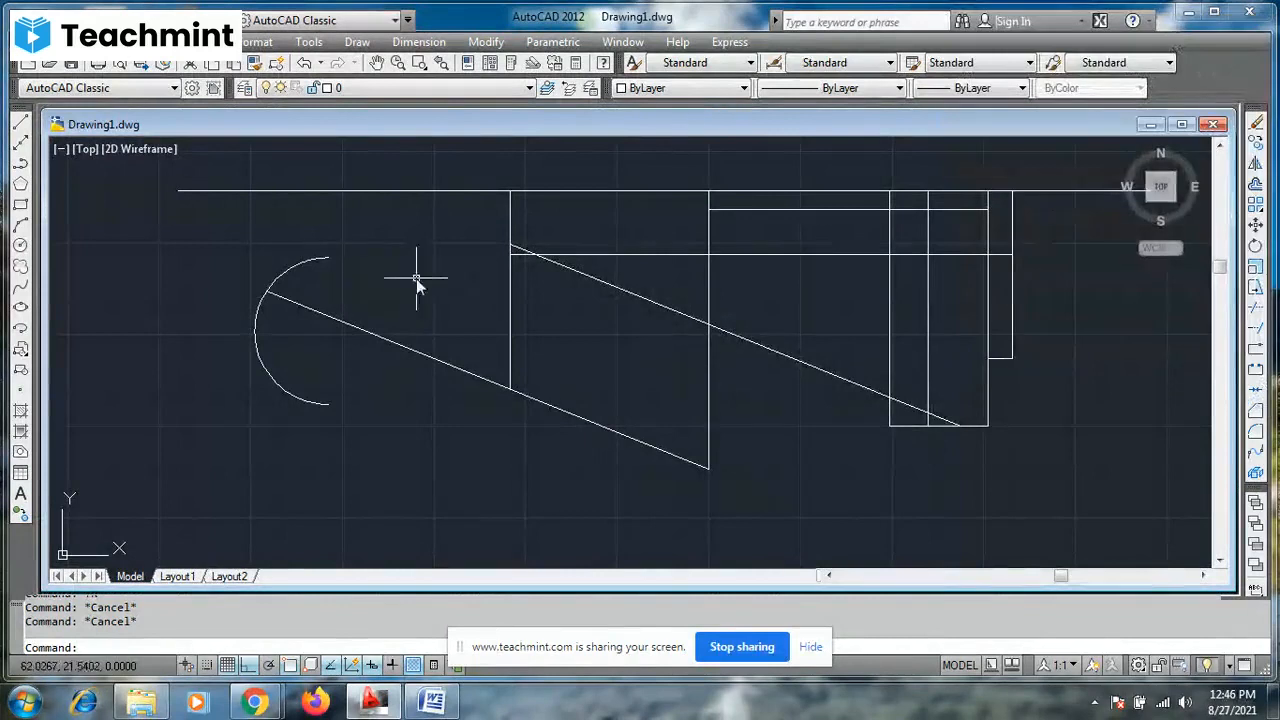
click(428, 191)
click(586, 191)
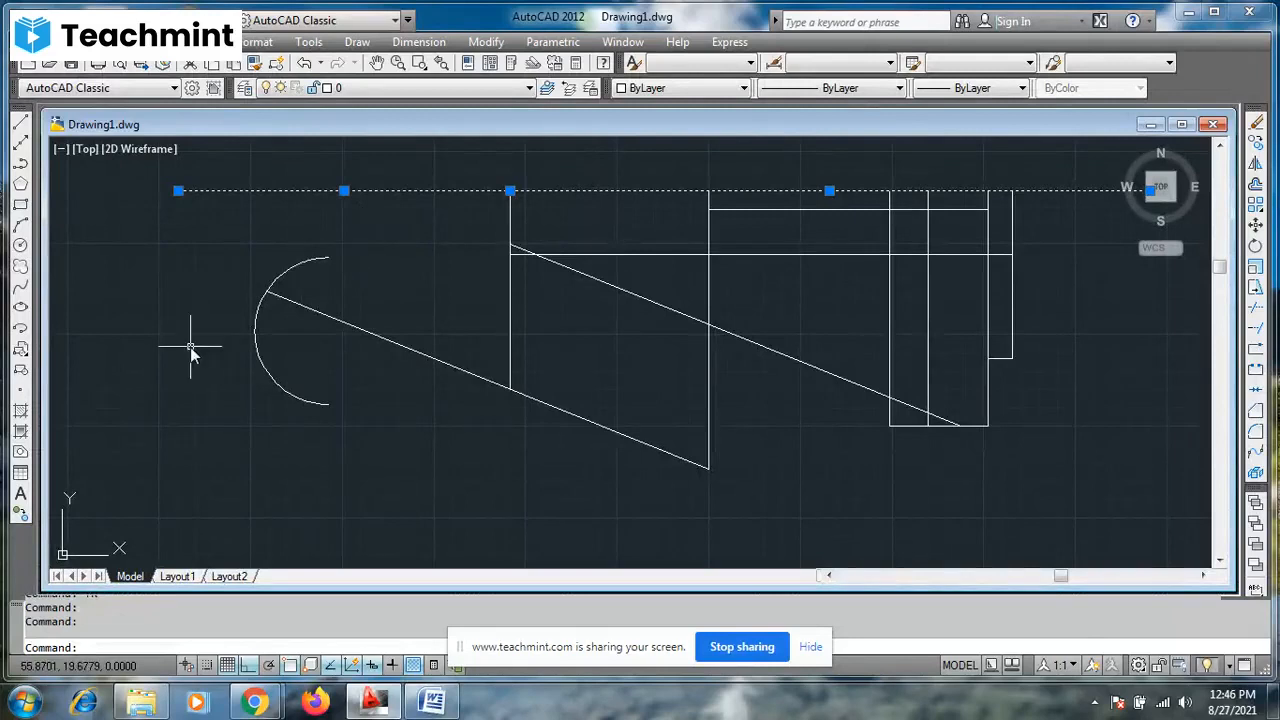
key(Escape)
key(Escape)
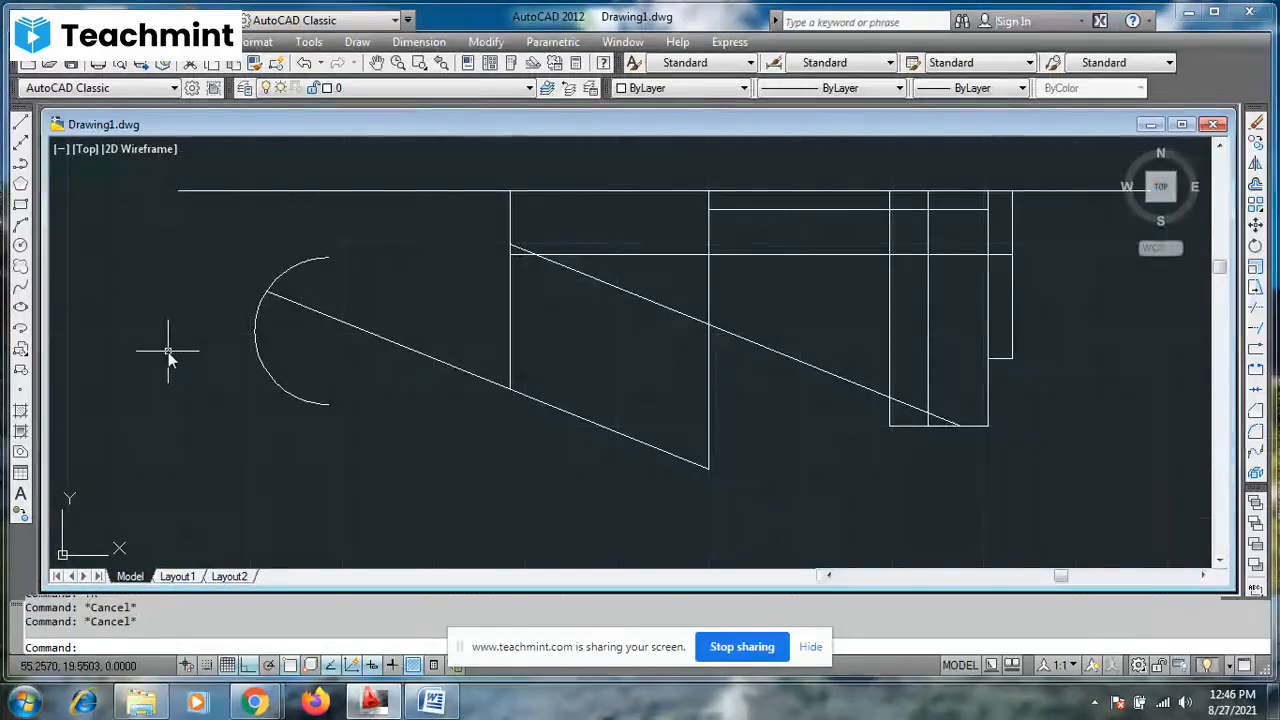
- Join the two pieces of the long upper horizontal line into one line, and select it to check
text(J)
key(Return)
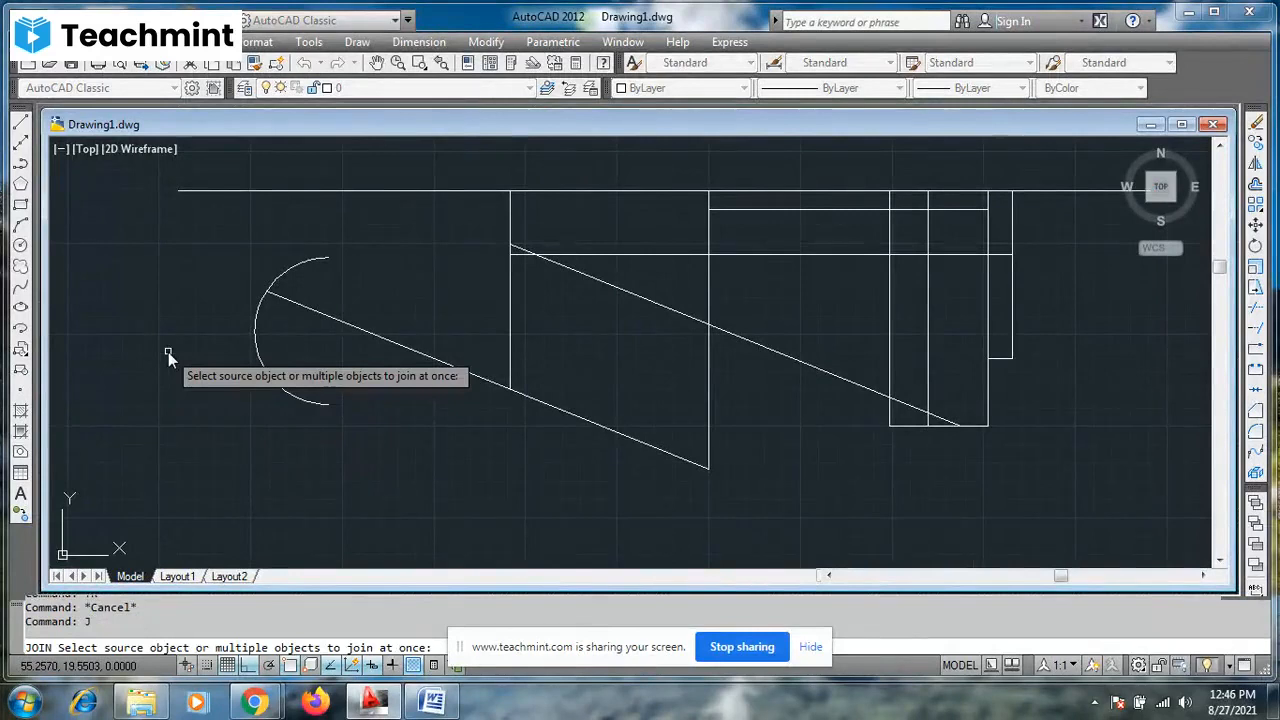
click(406, 193)
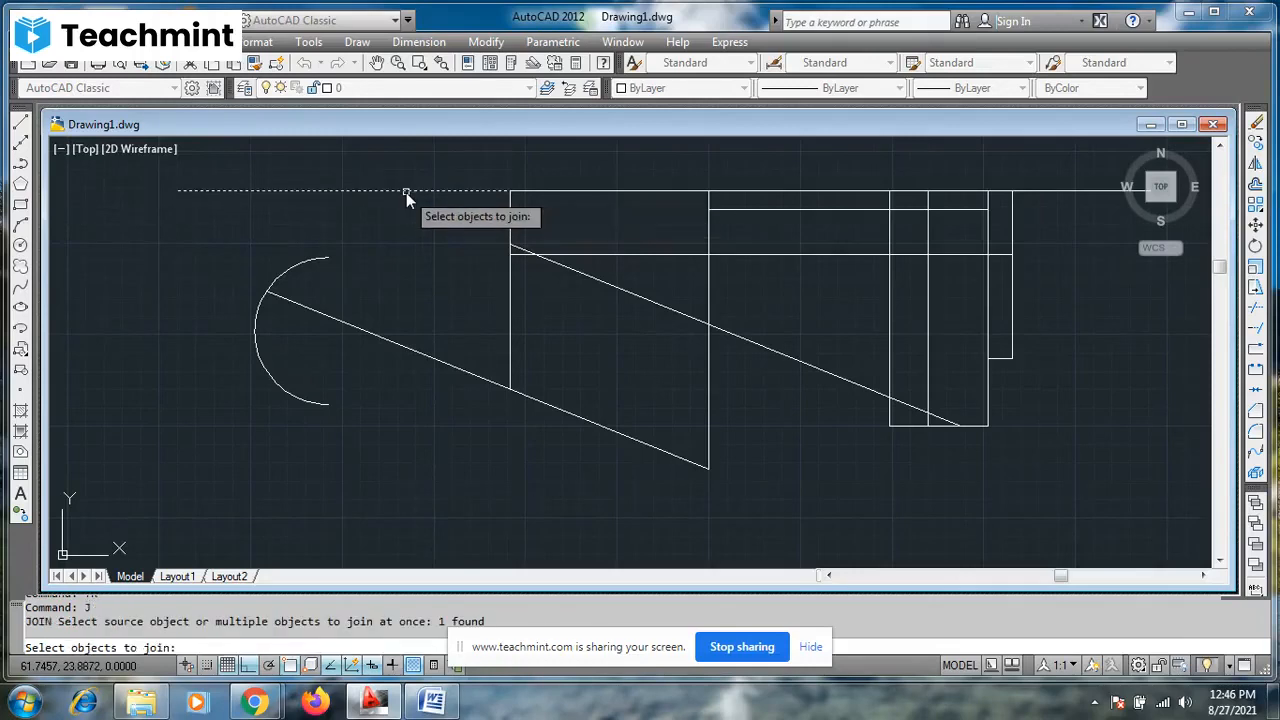
click(558, 190)
key(Return)
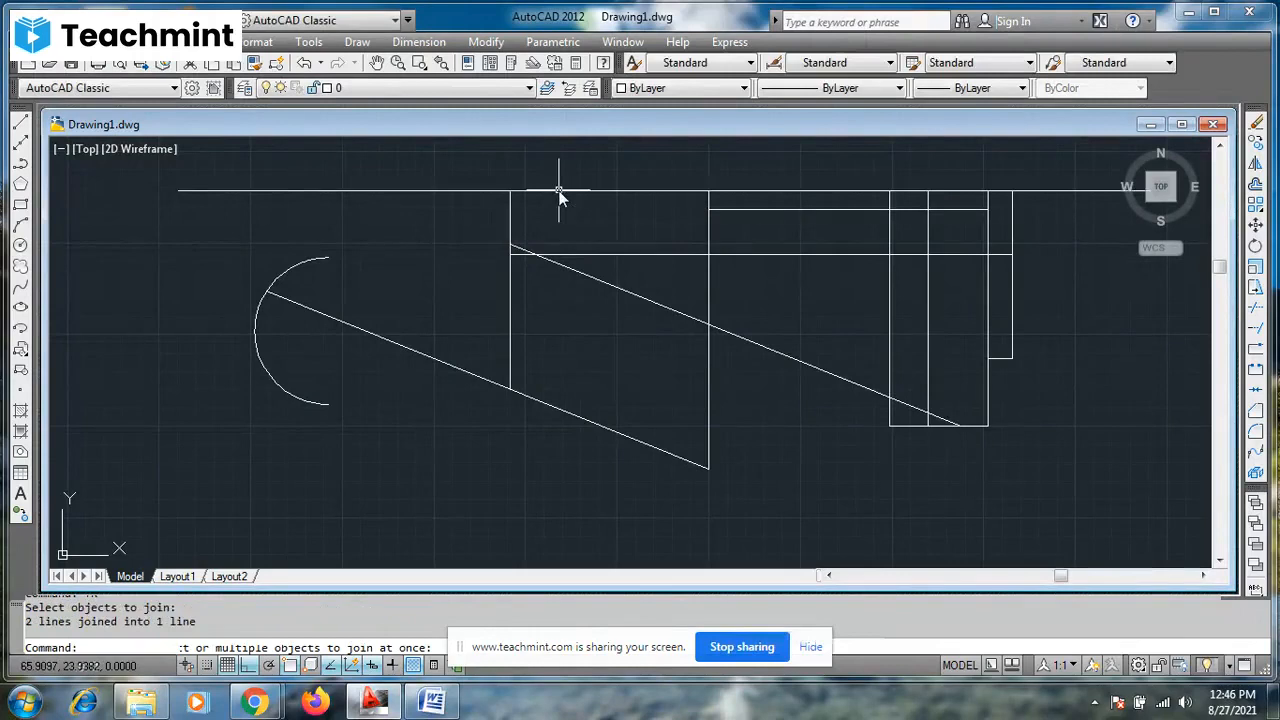
click(560, 190)
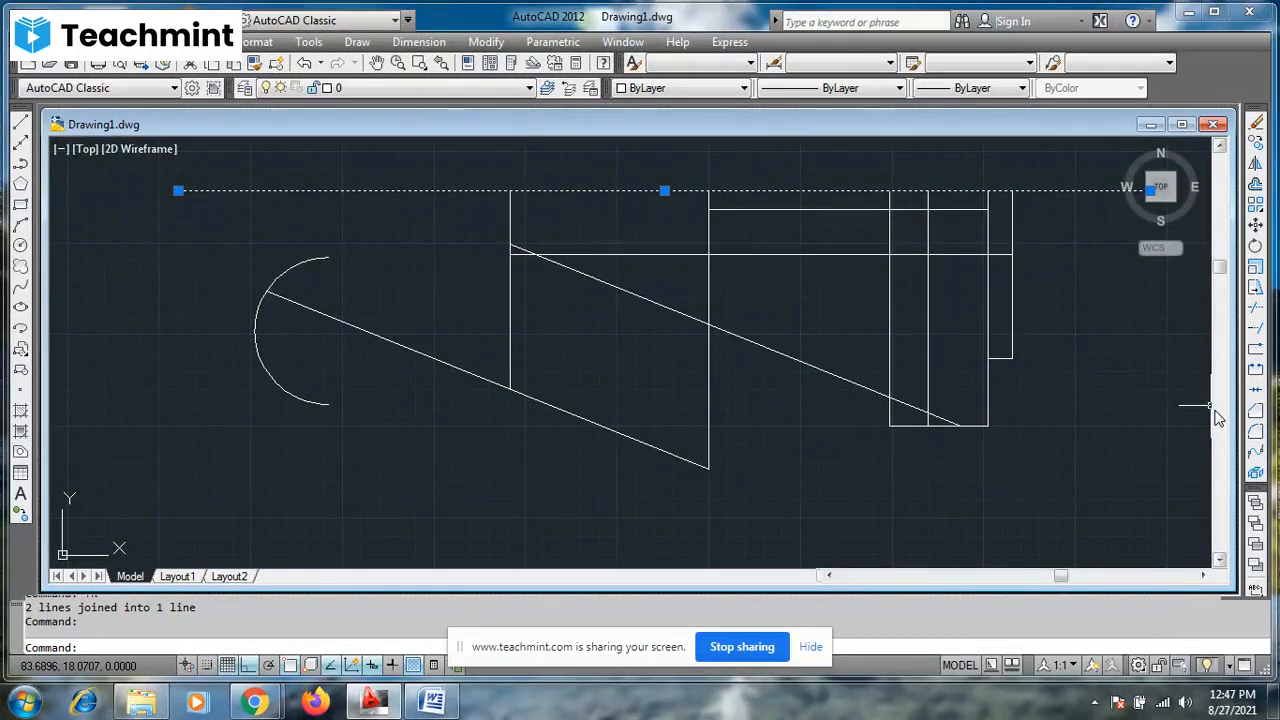
key(Escape)
key(Escape)
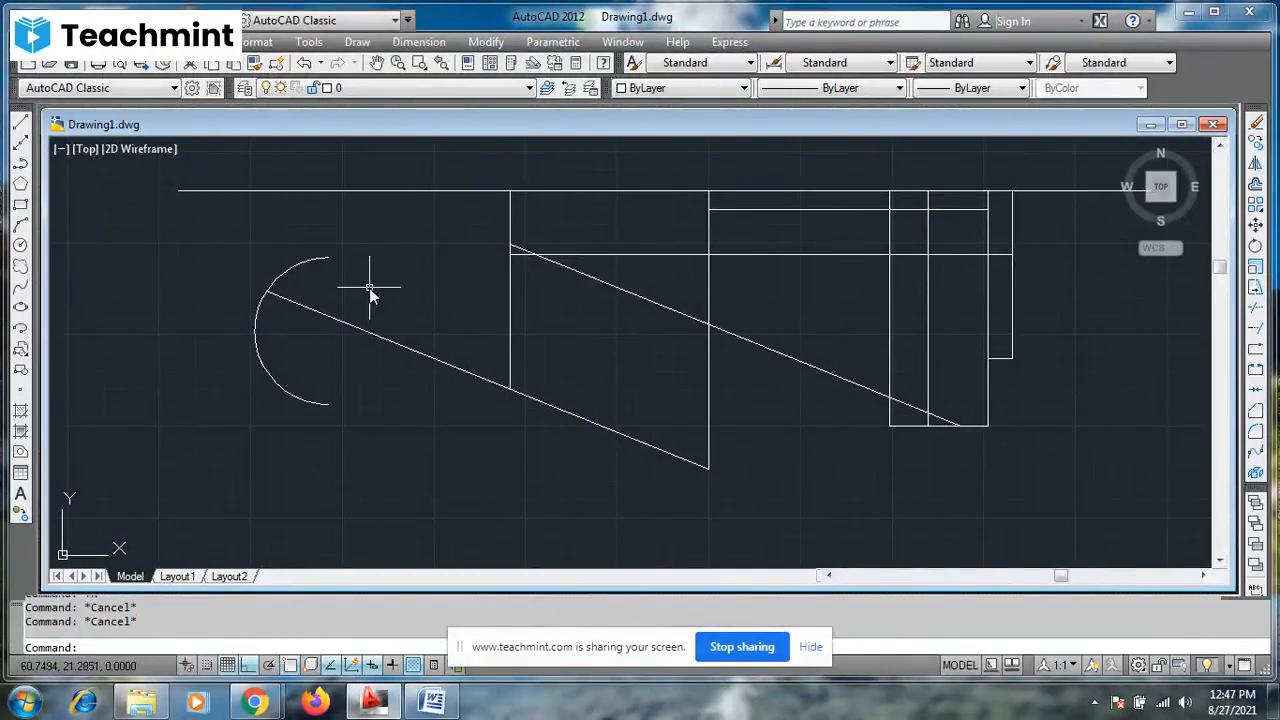
click(1256, 346)
key(Escape)
key(Escape)
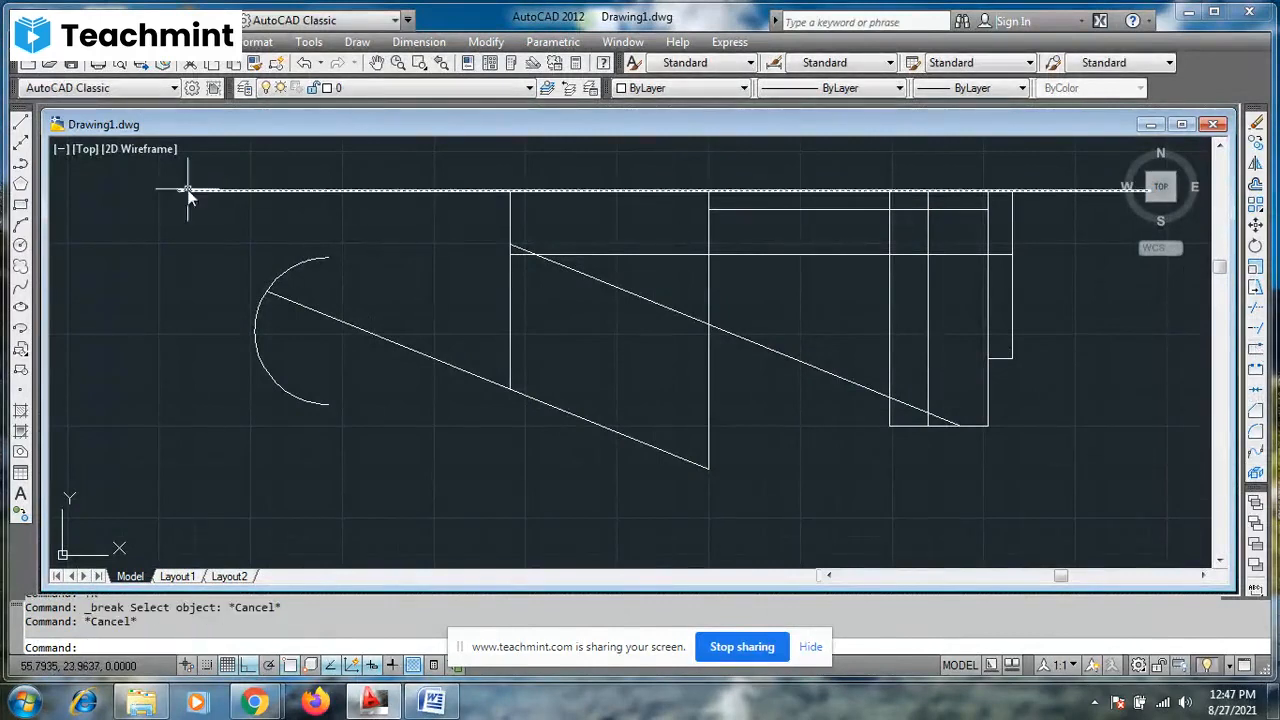
- Draw a long horizontal line of four consecutive collinear segments below the shapes, and select each segment to check that they are separate
click(20, 121)
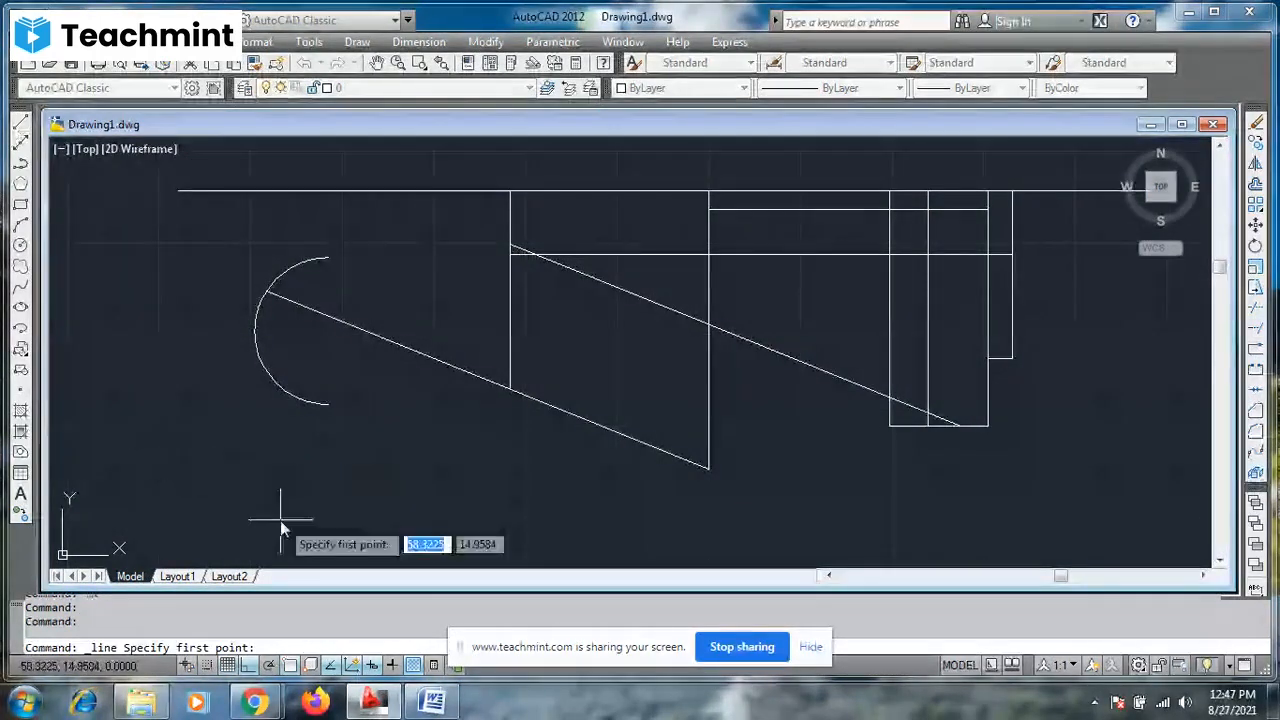
click(198, 504)
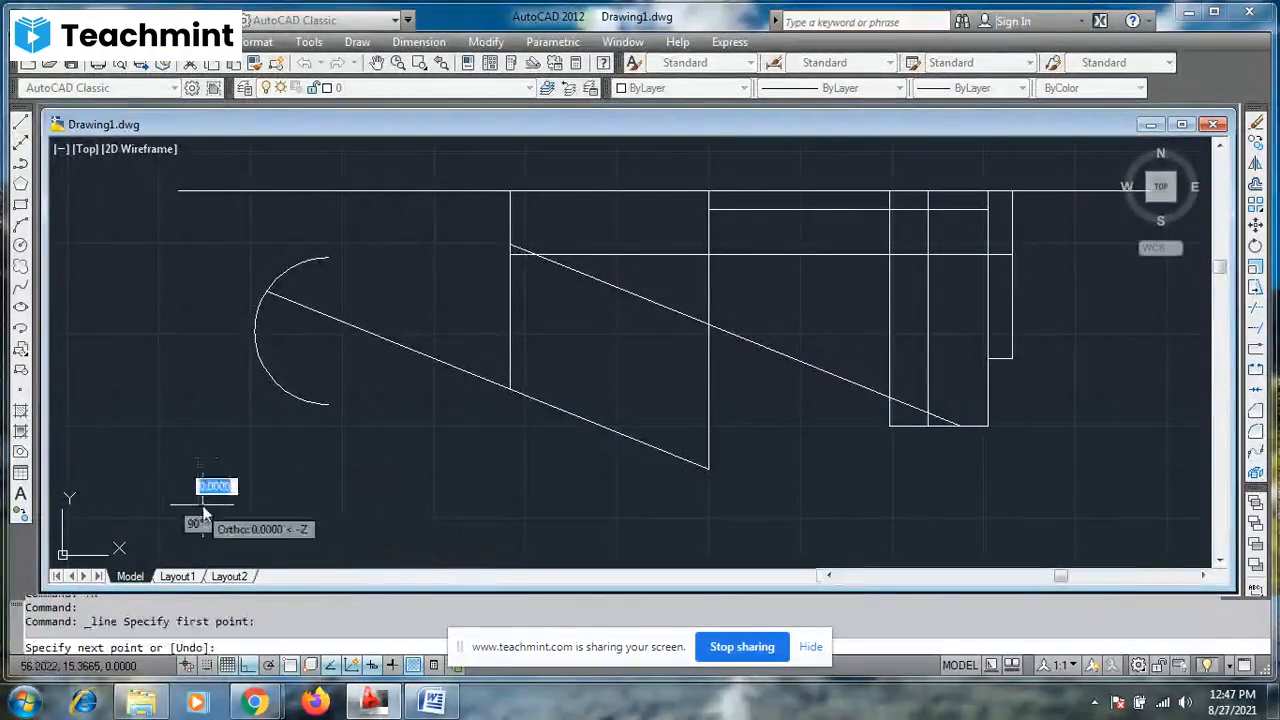
click(590, 525)
click(871, 514)
click(1109, 502)
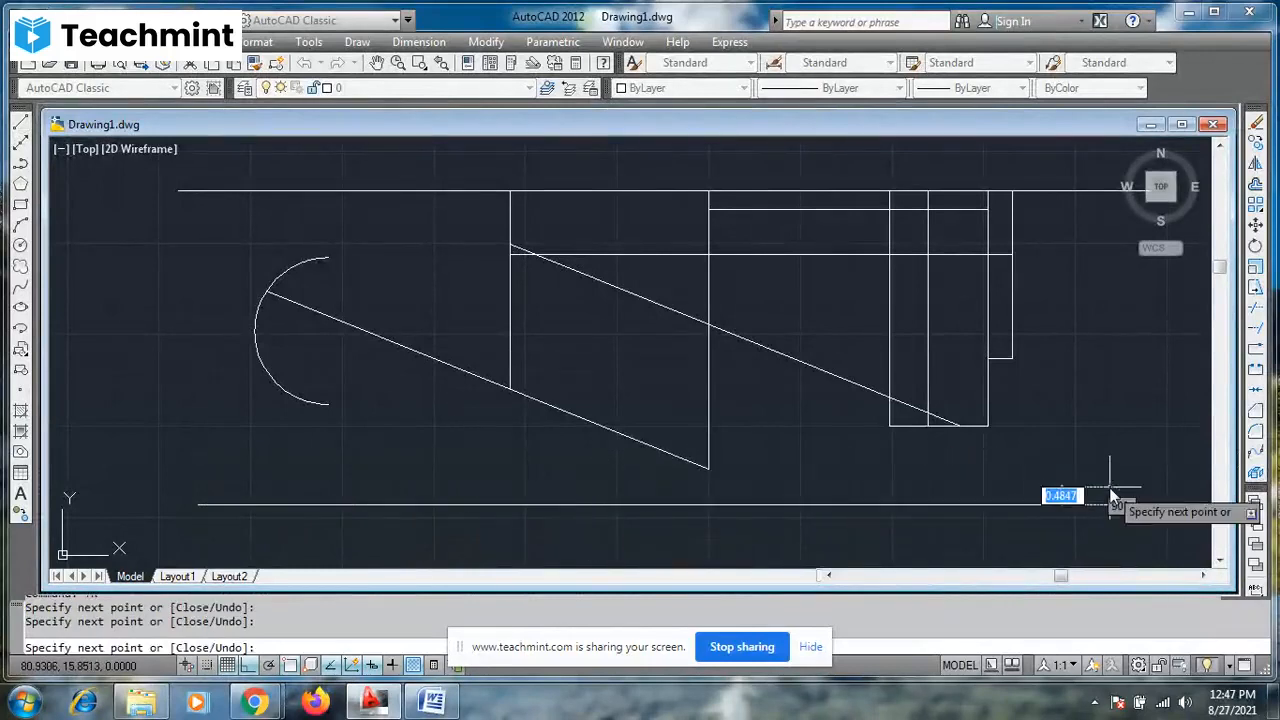
key(Escape)
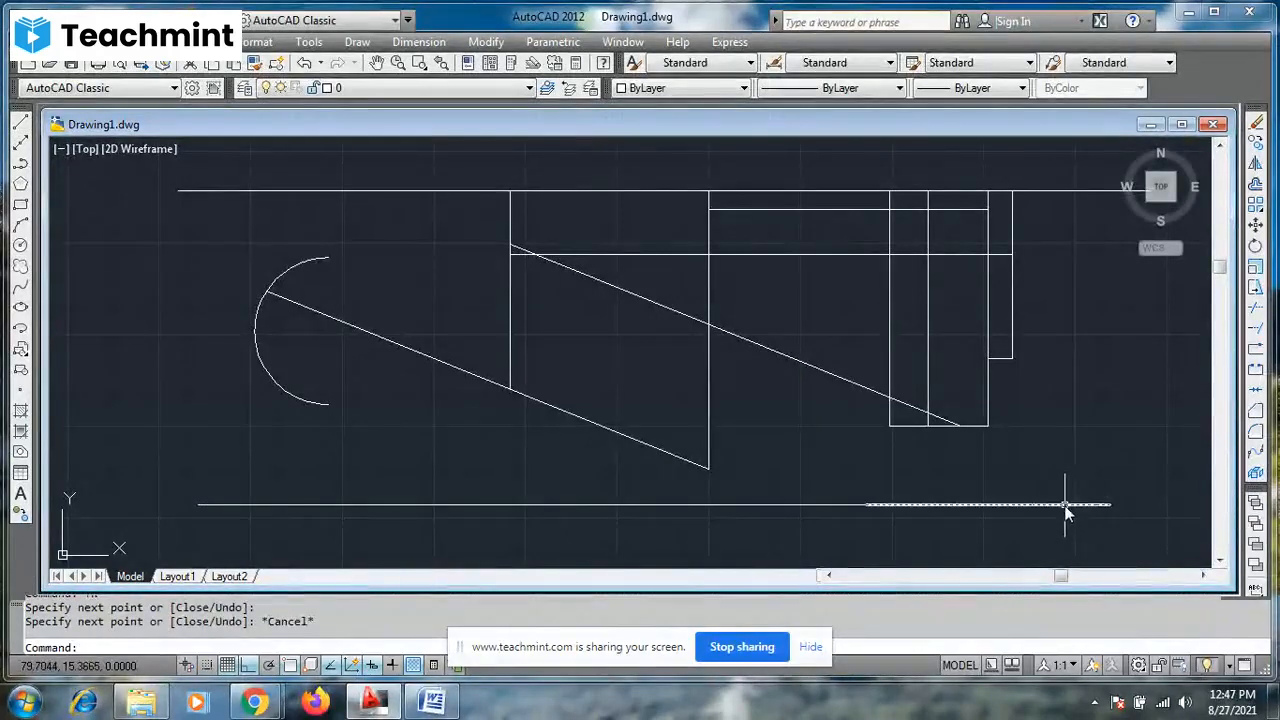
click(1065, 505)
click(826, 506)
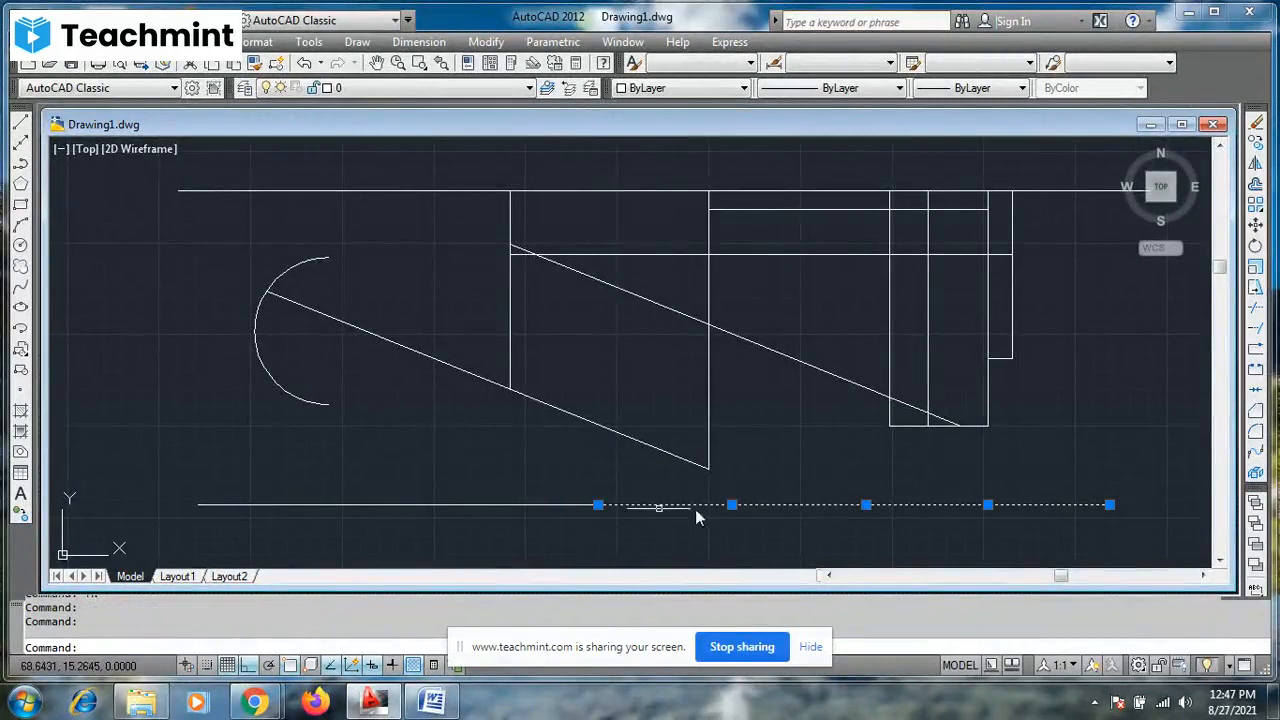
click(562, 507)
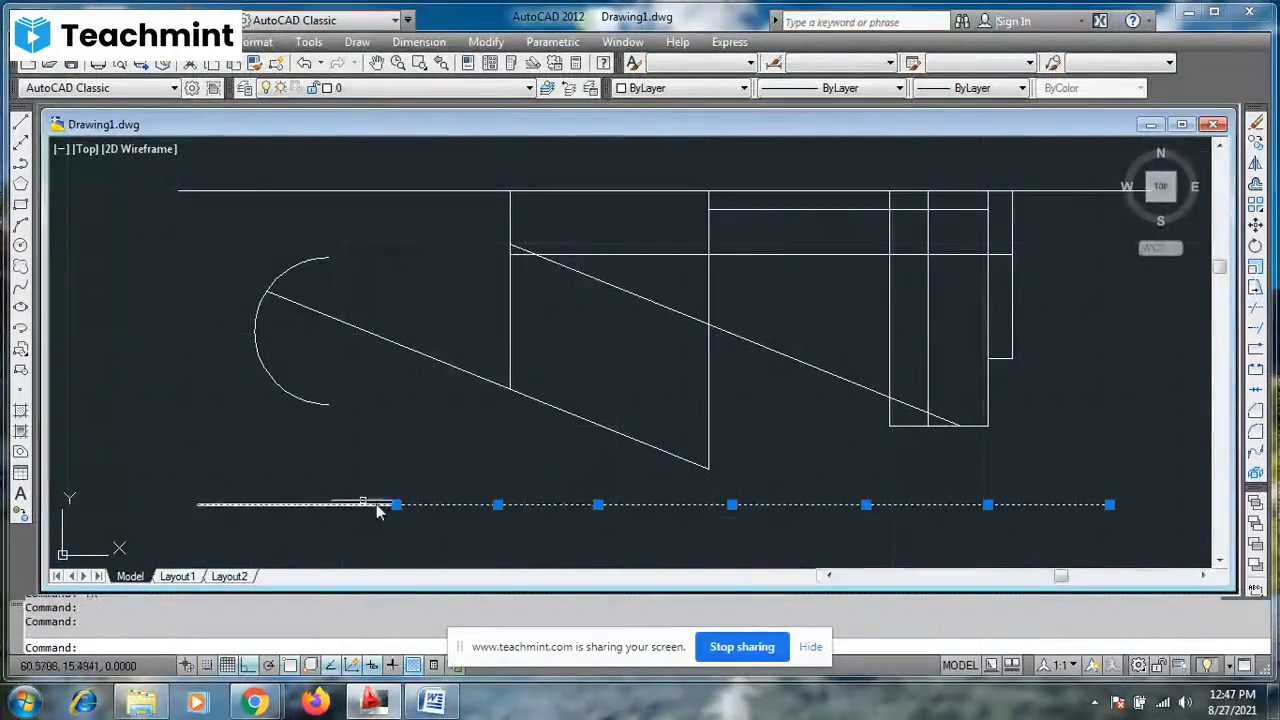
click(347, 506)
key(Escape)
key(Escape)
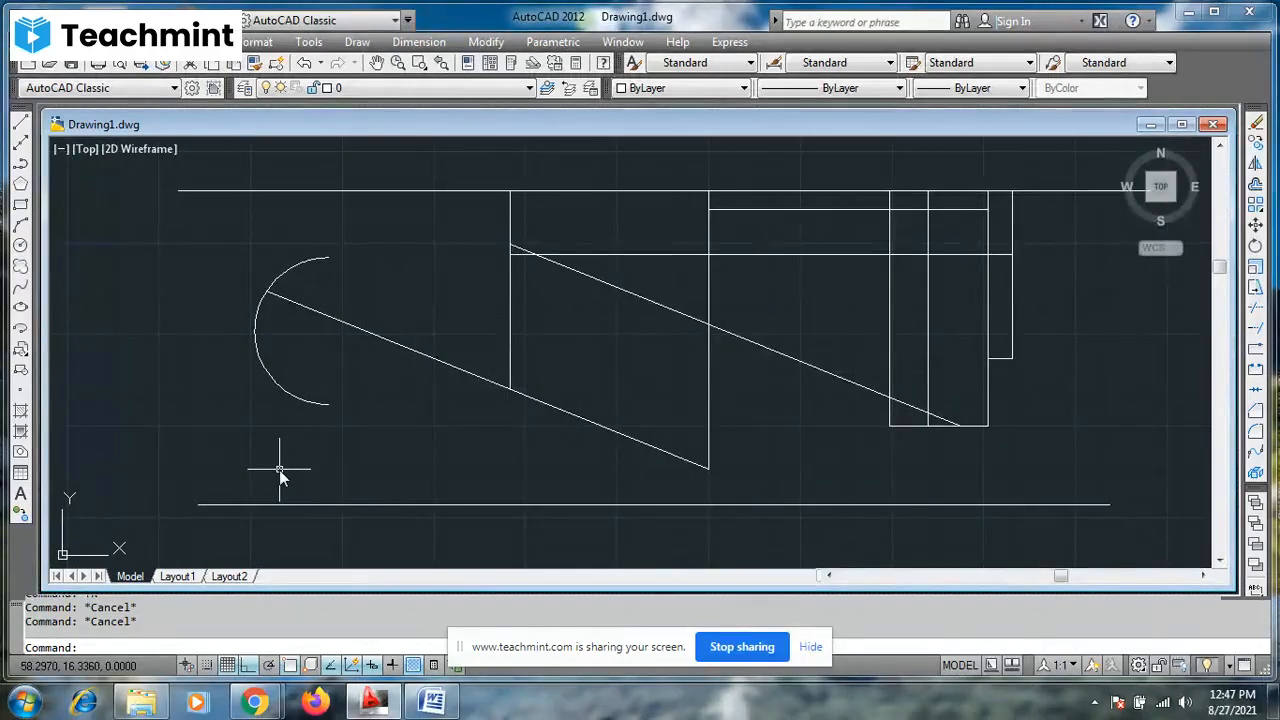
- Join the four segments of the lower horizontal line by picking them individually, check the joined line, and undo that join
text(J)
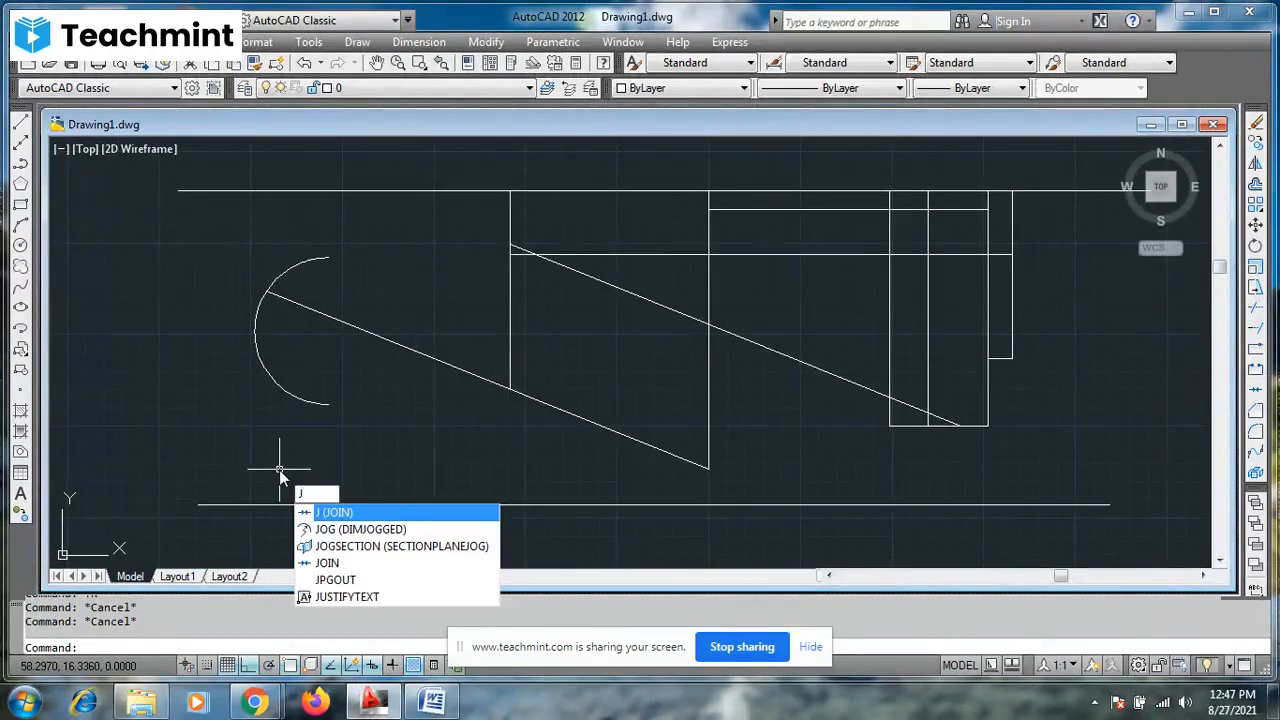
key(Return)
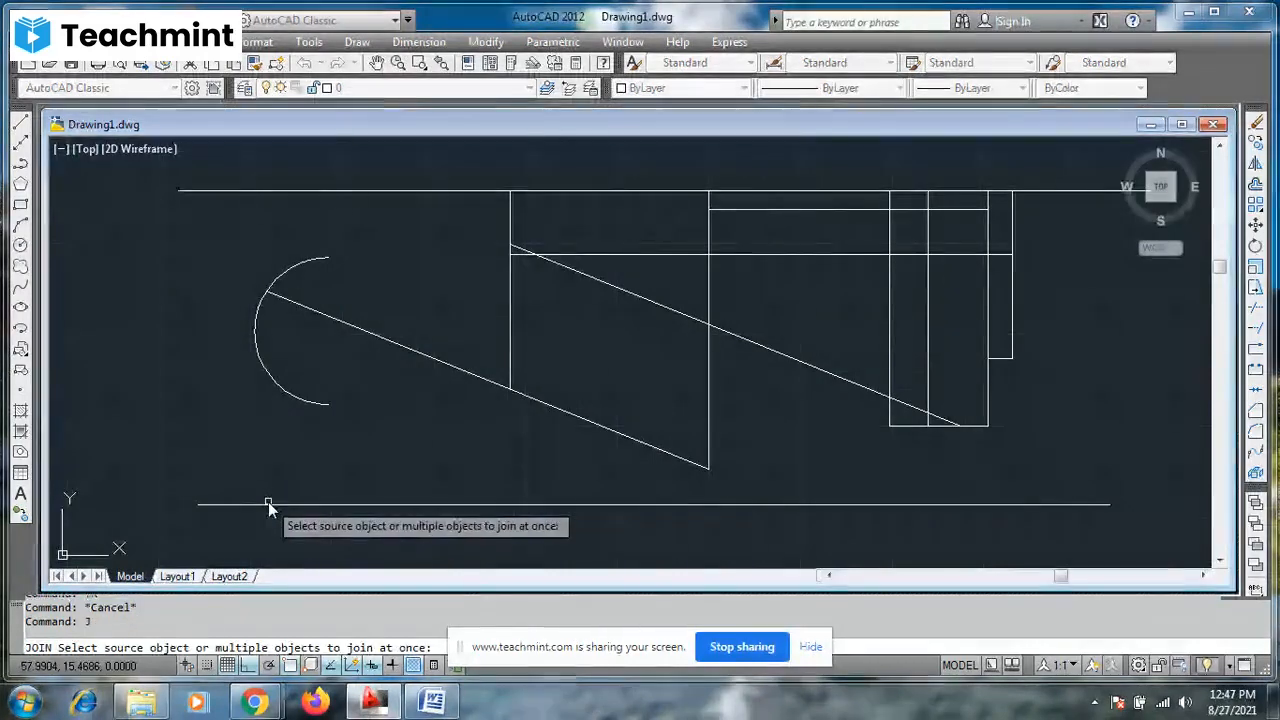
click(268, 503)
click(461, 504)
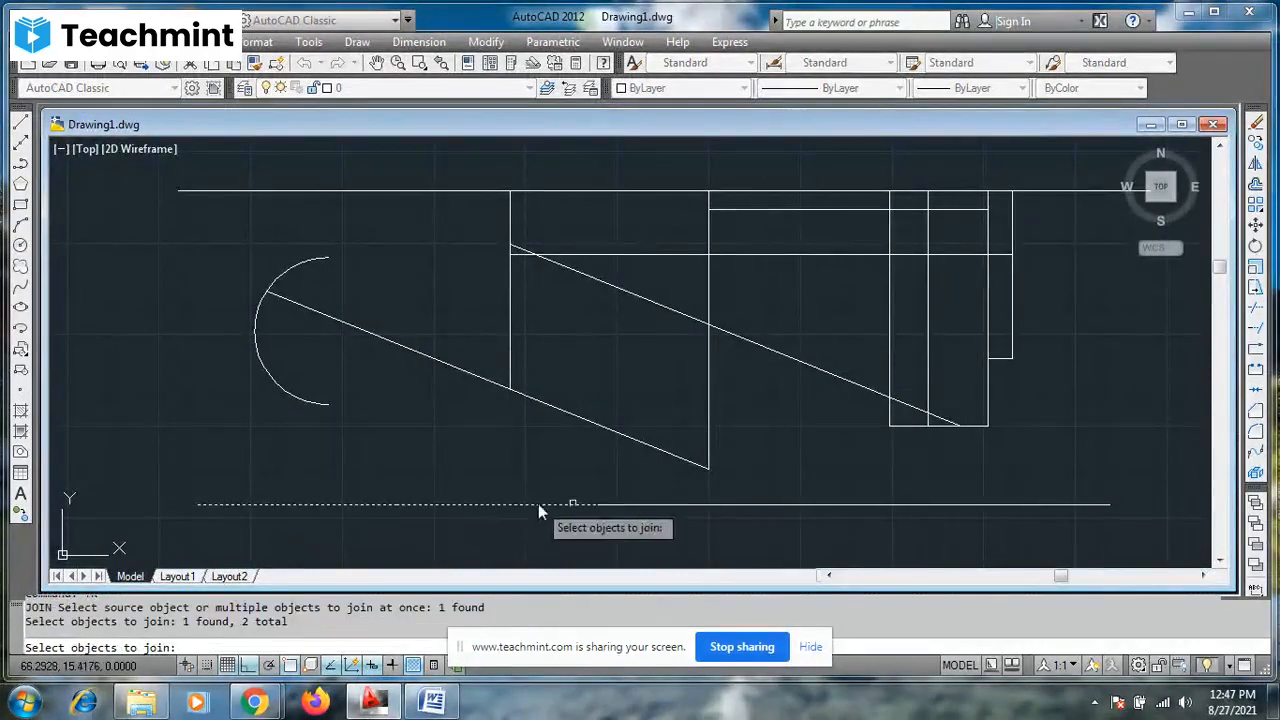
click(678, 507)
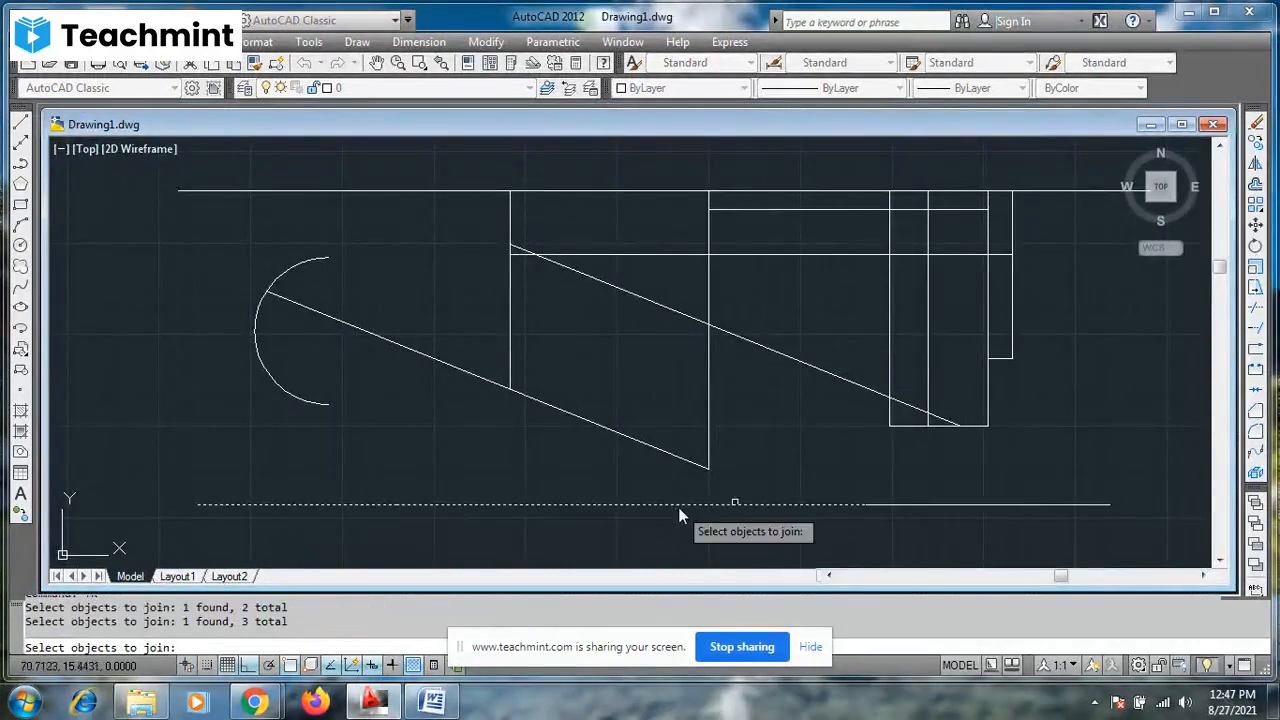
click(908, 504)
key(Return)
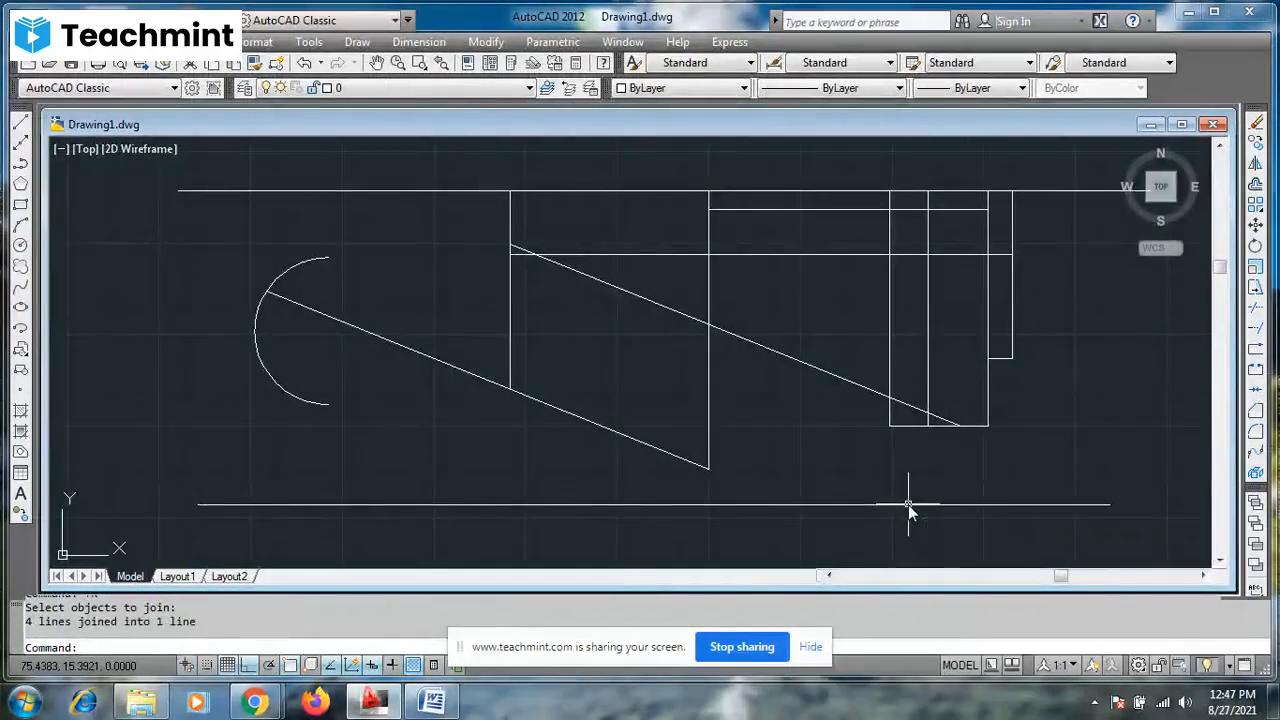
click(913, 505)
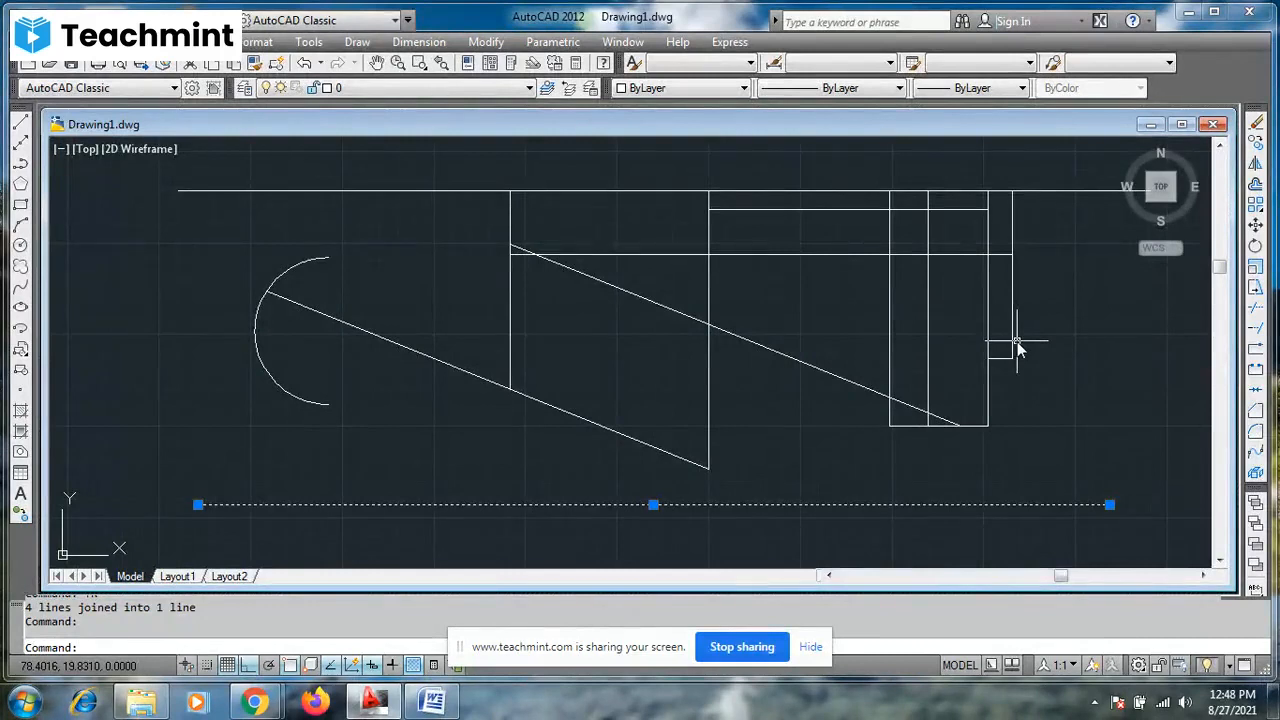
key(Escape)
key(Escape)
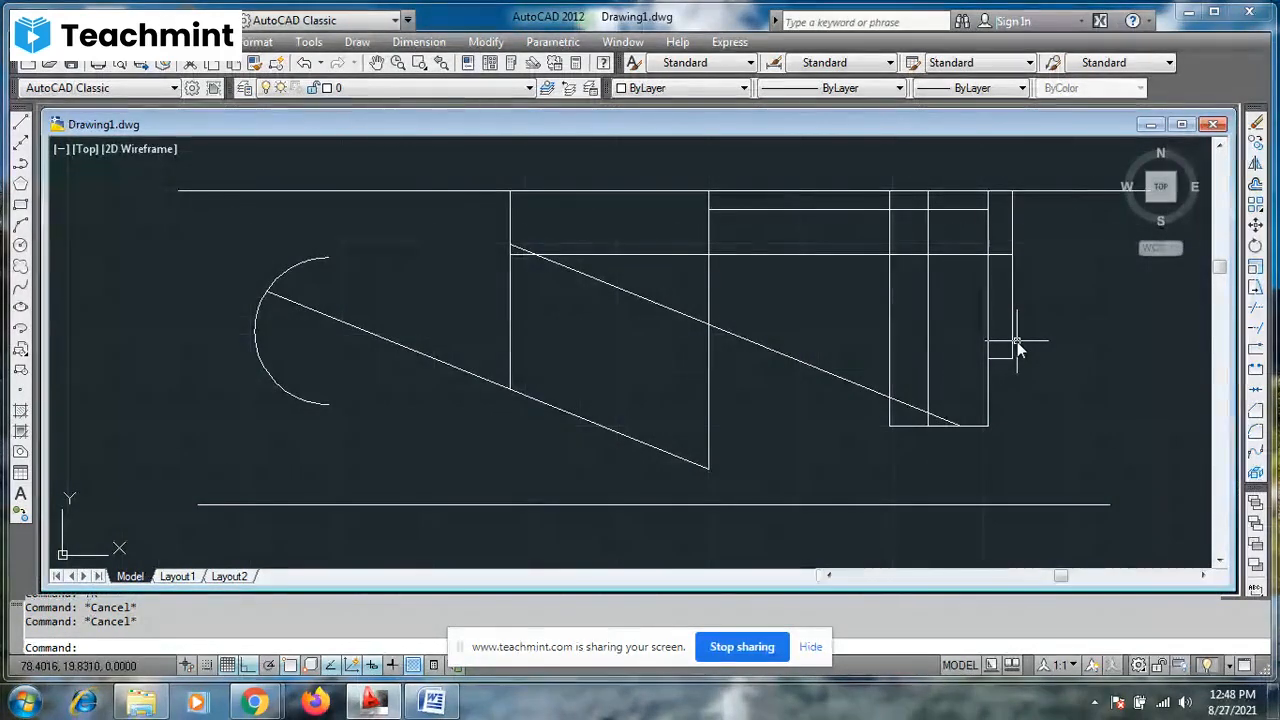
key(ctrl+z)
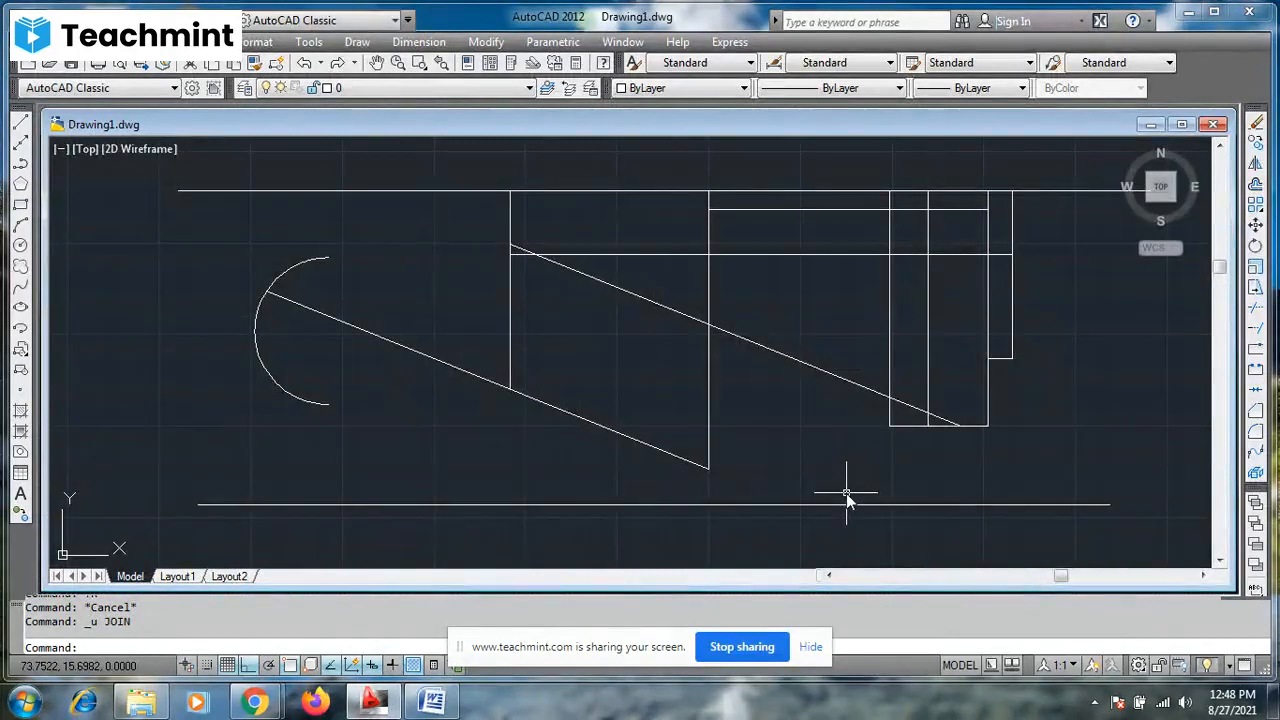
- Join the four segments of the lower horizontal line using one selection window, and select the joined line to check
text(j)
key(Return)
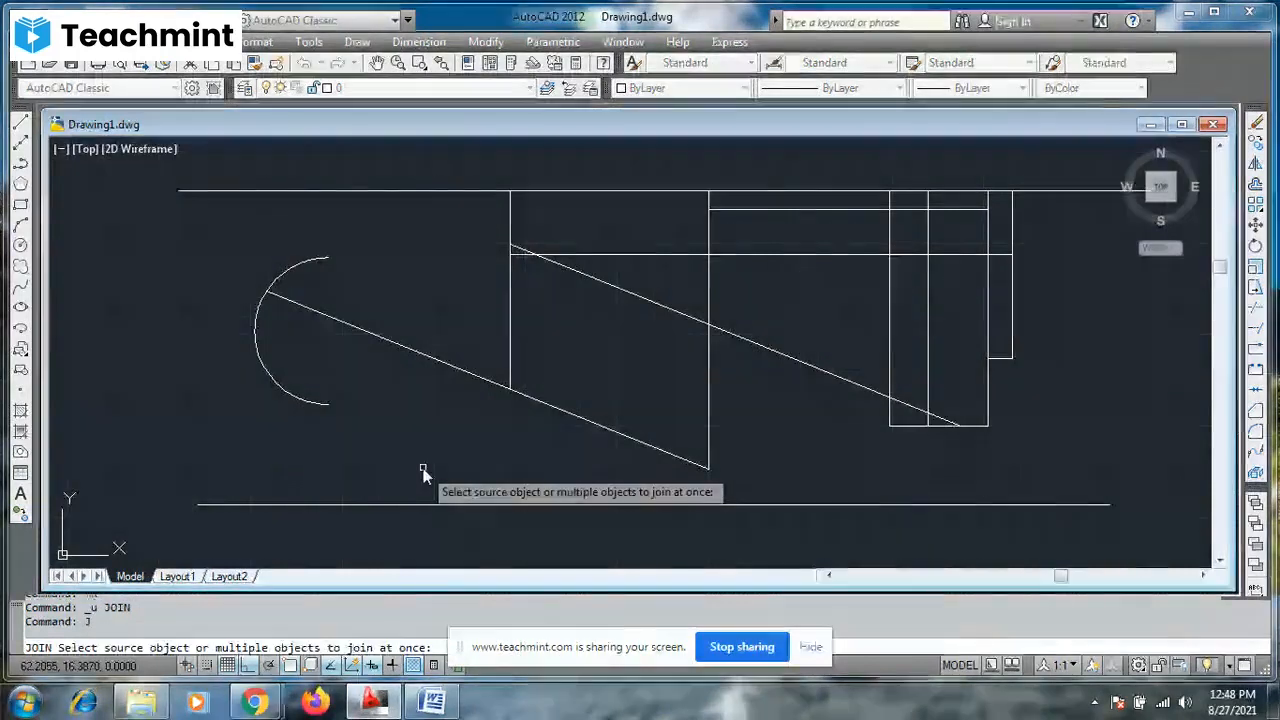
click(180, 474)
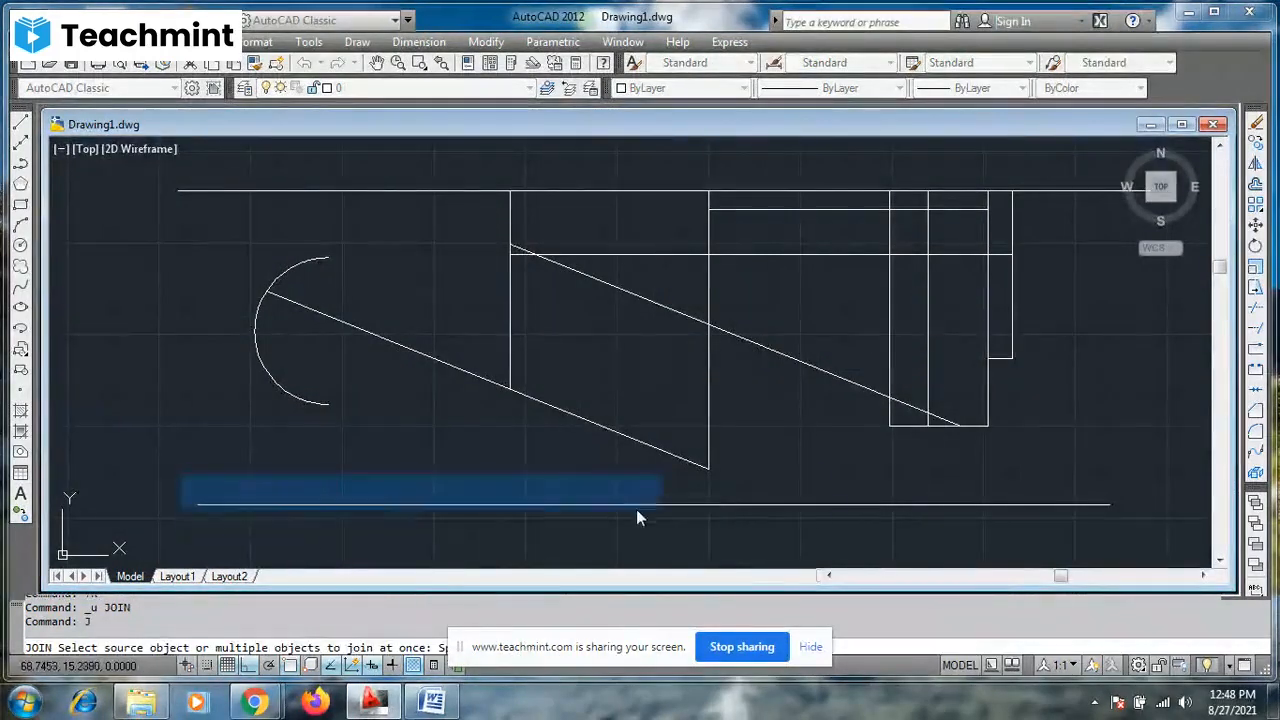
click(1136, 529)
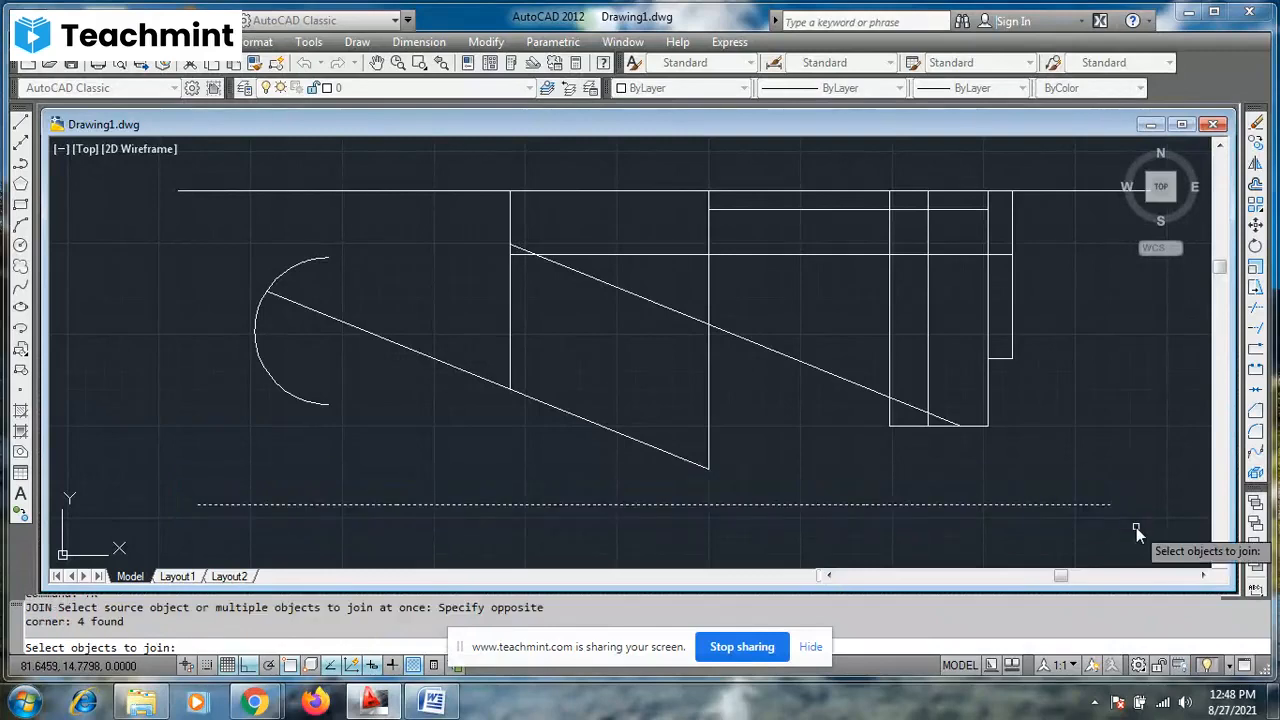
key(Return)
scroll(1135, 527, up, 5)
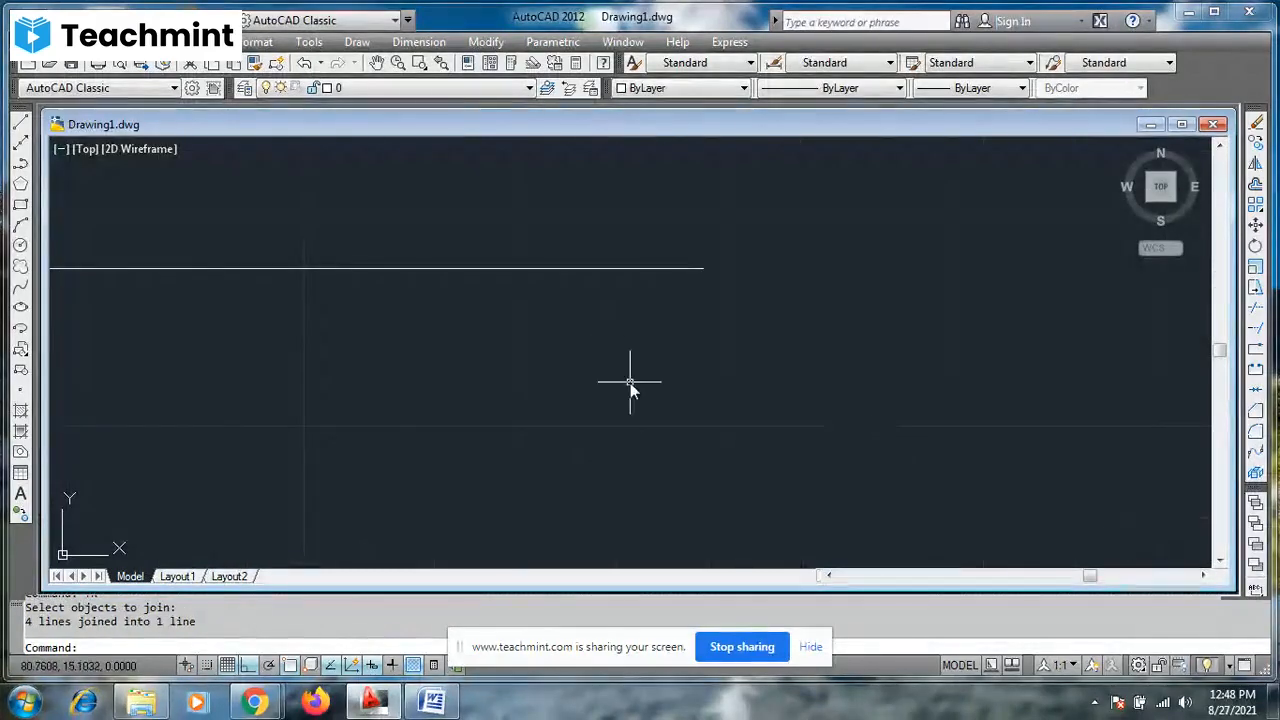
click(608, 270)
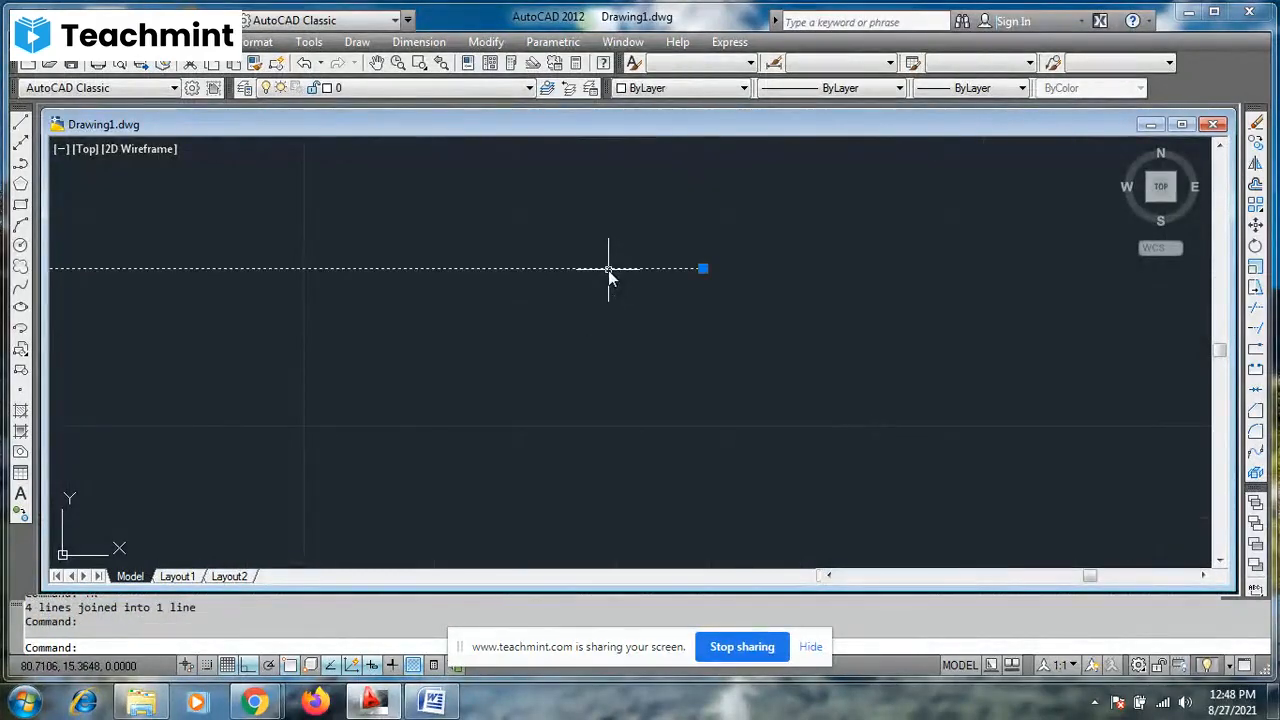
scroll(608, 270, down, 6)
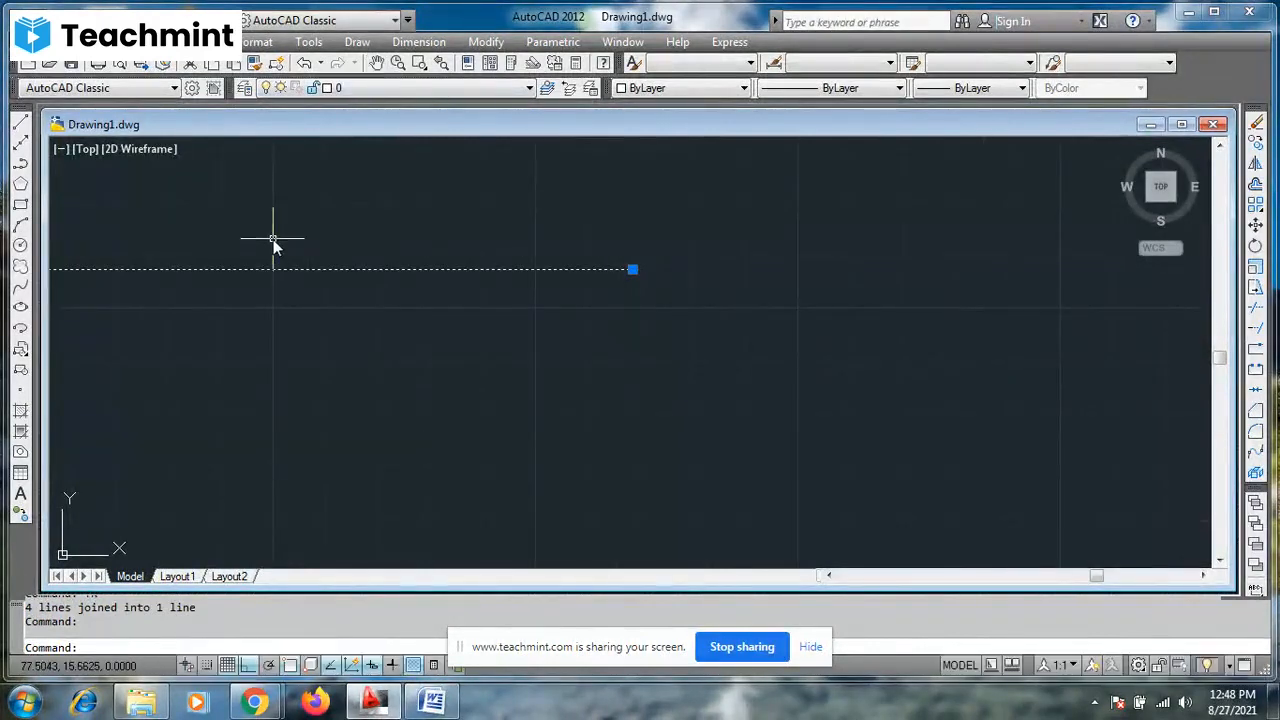
key(Escape)
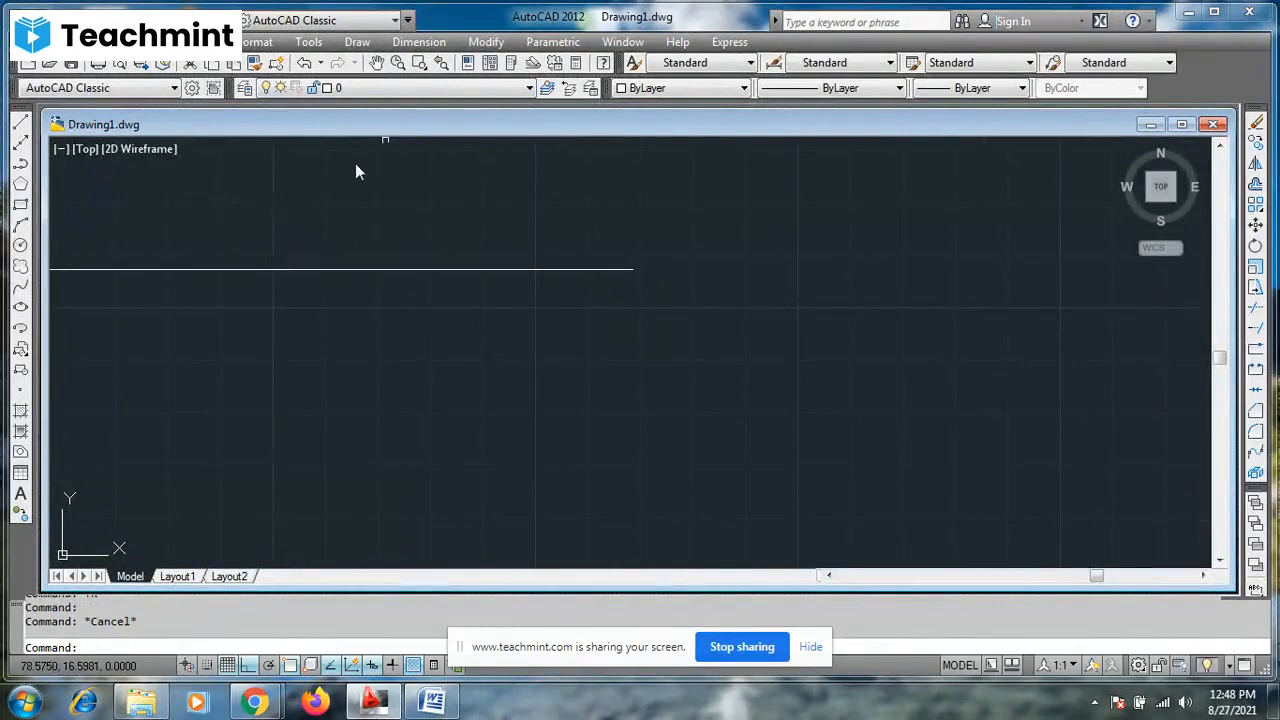
key(Escape)
- Join the short horizontal line and the rightmost vertical line into one L-shaped polyline, and select it to check
click(348, 229)
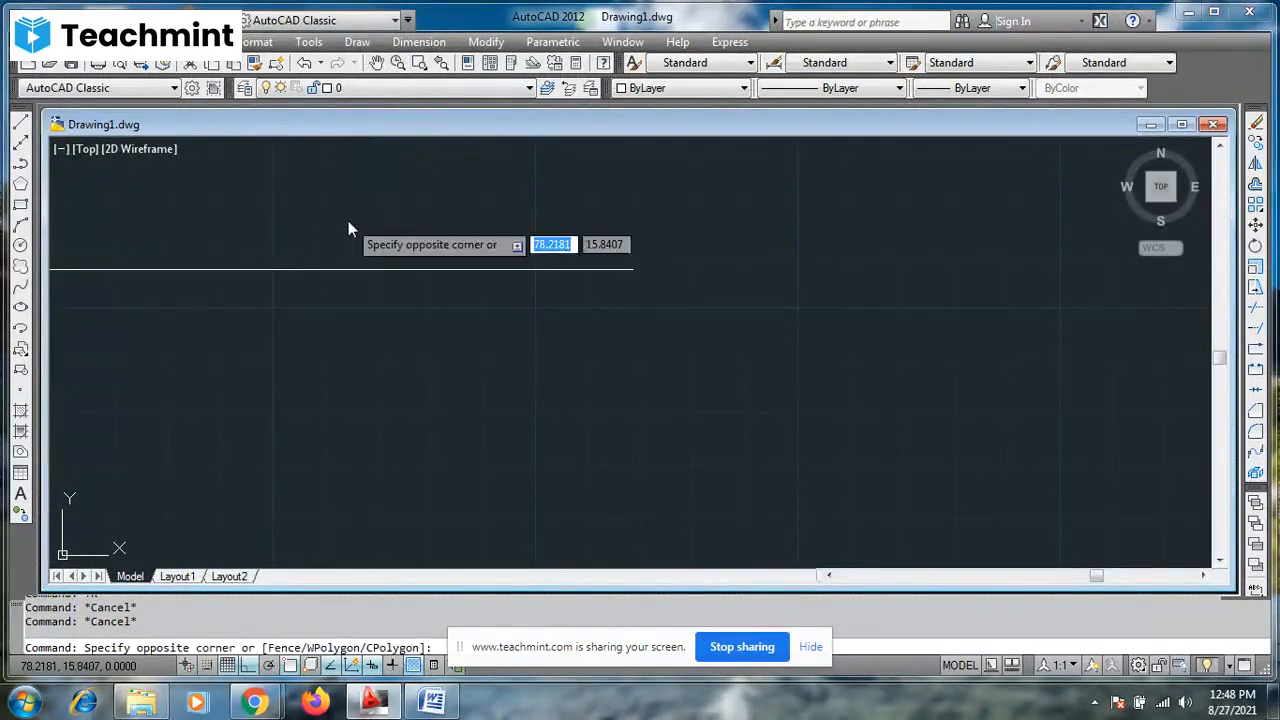
key(Escape)
click(376, 62)
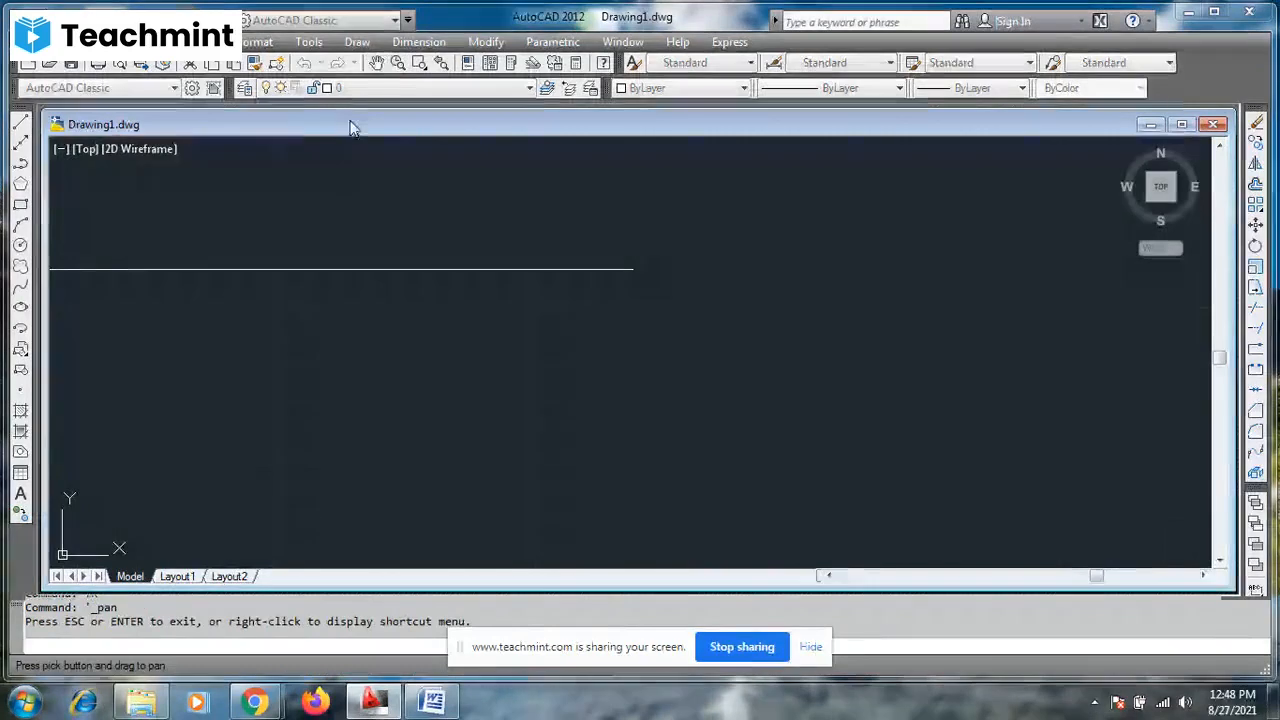
drag(306, 191, 725, 317)
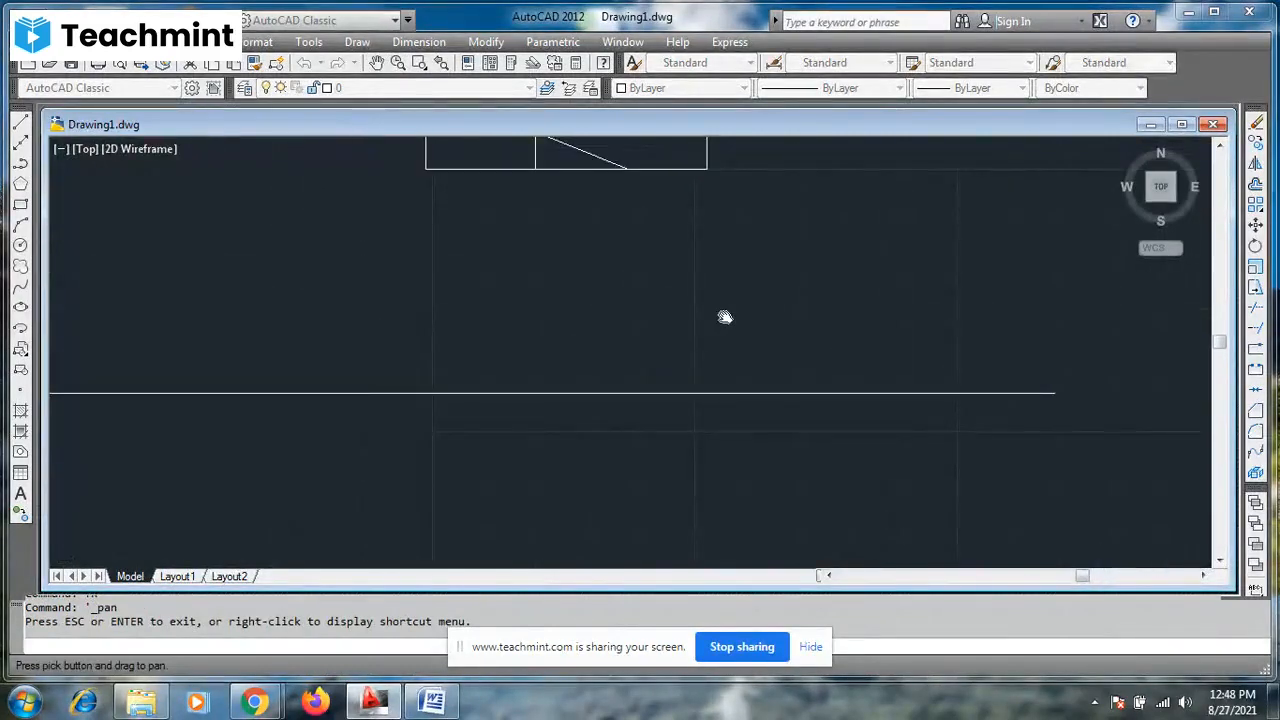
scroll(725, 317, down, 5)
drag(650, 283, 738, 447)
scroll(738, 447, up, 2)
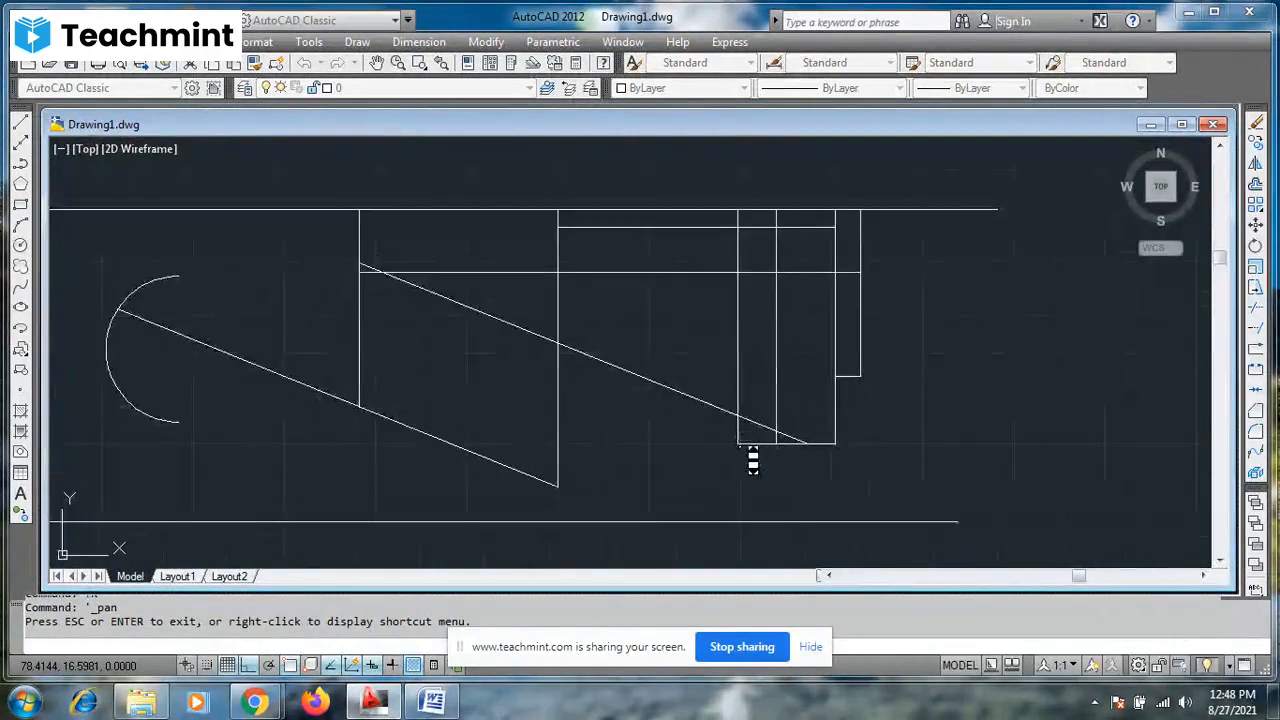
key(Escape)
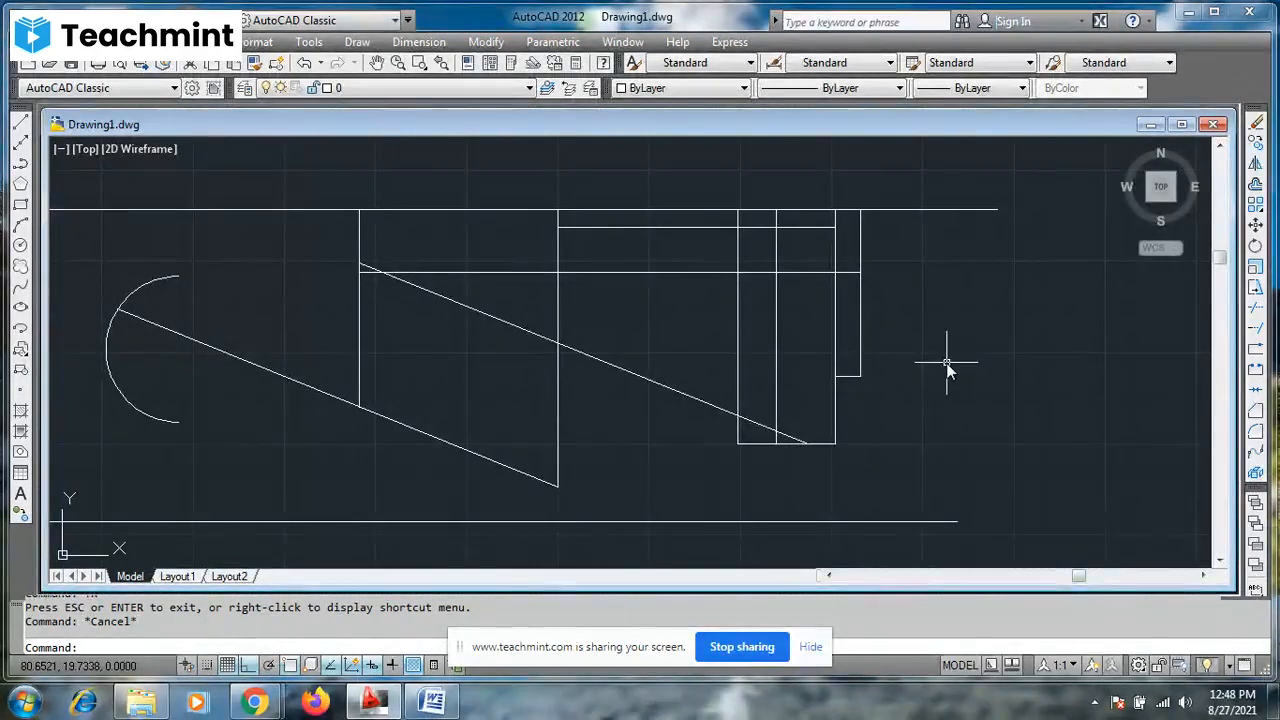
key(Escape)
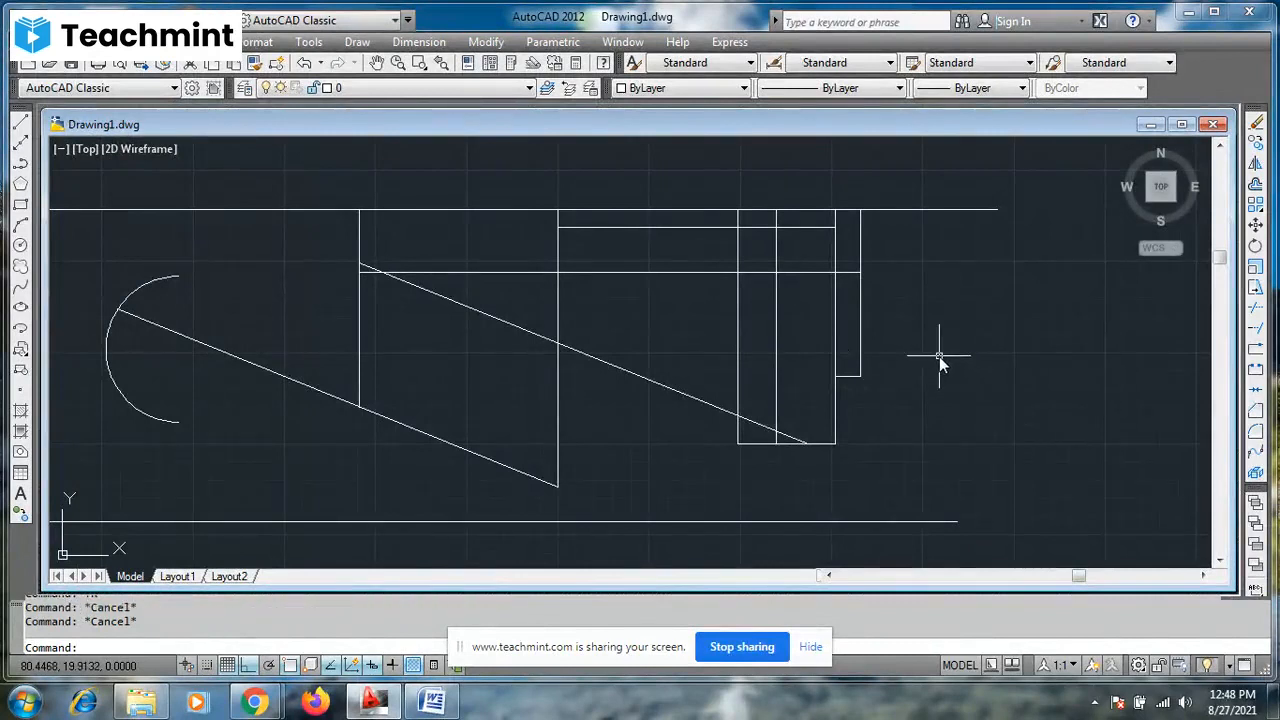
key(Return)
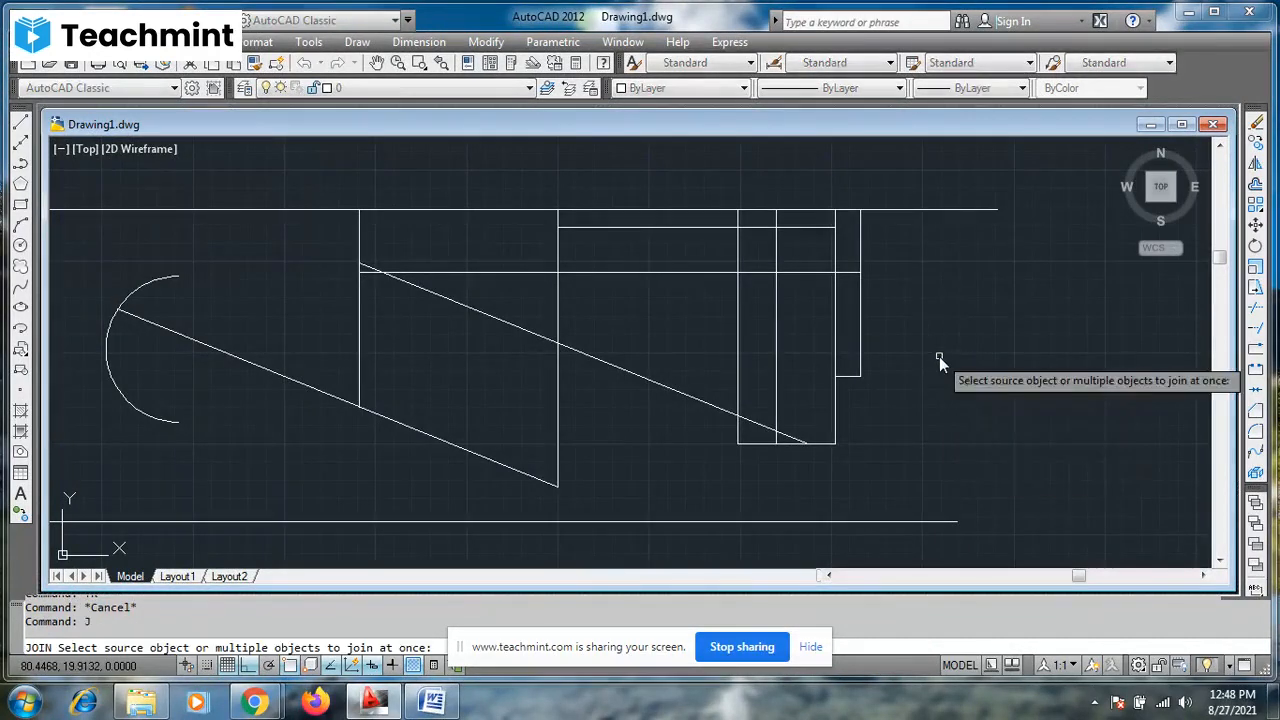
click(852, 377)
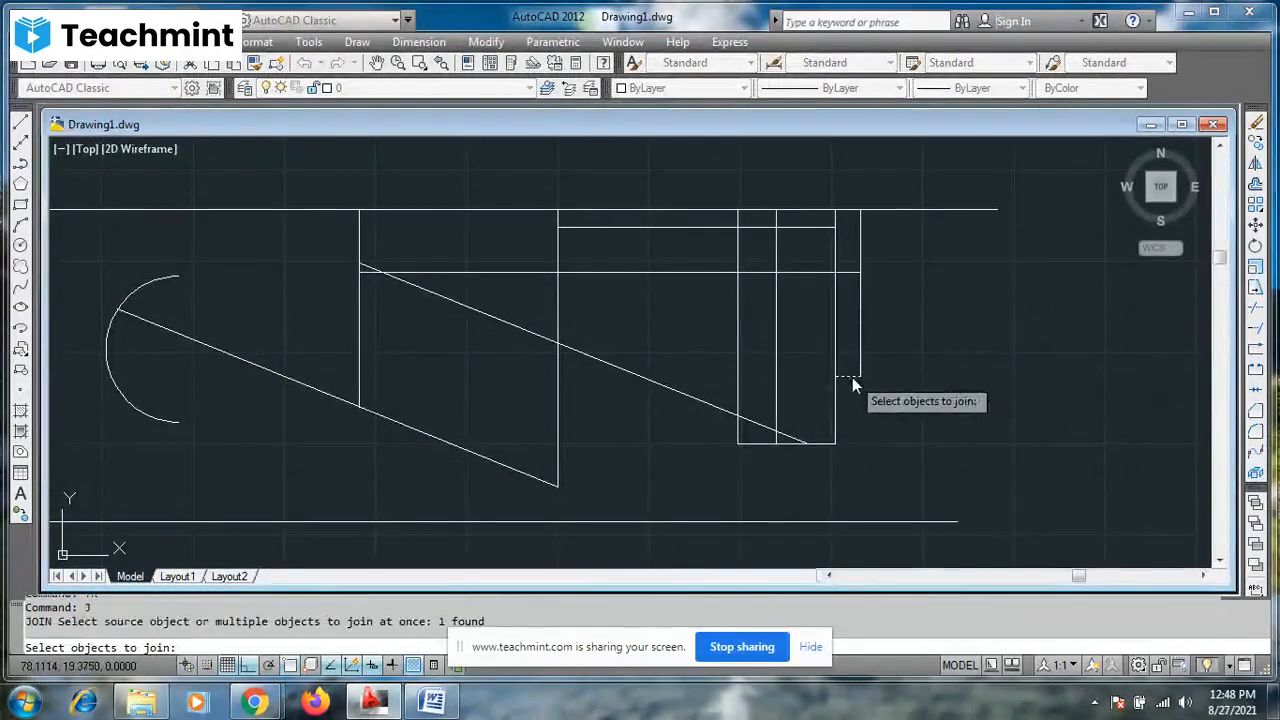
click(859, 369)
key(Return)
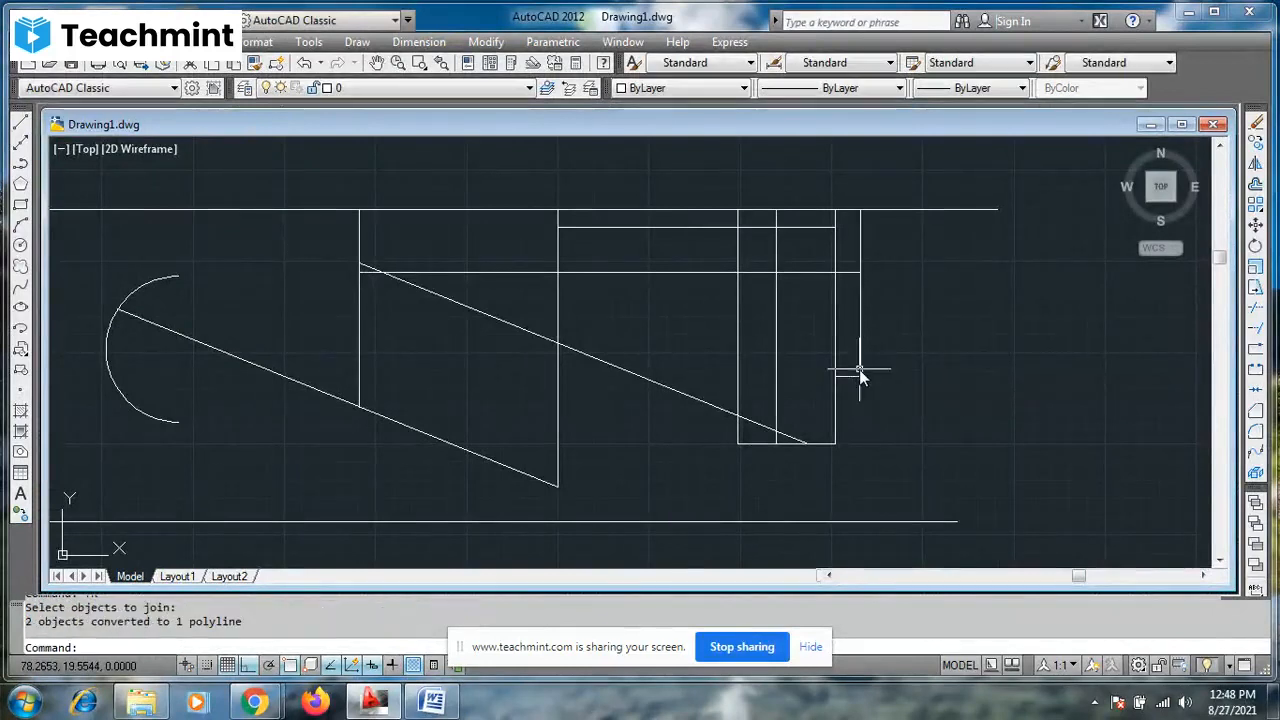
click(859, 369)
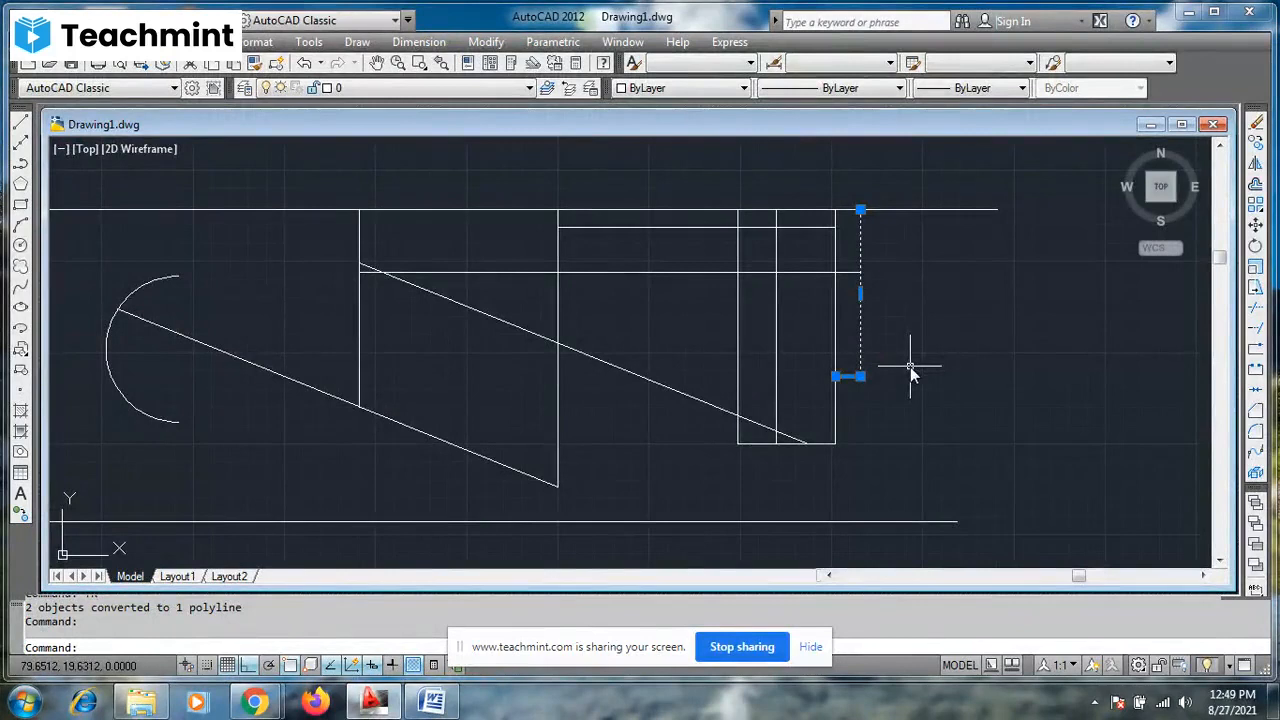
key(Escape)
- Try to join the L-shaped polyline with the adjacent longer vertical line, and select the polyline to check
text(J)
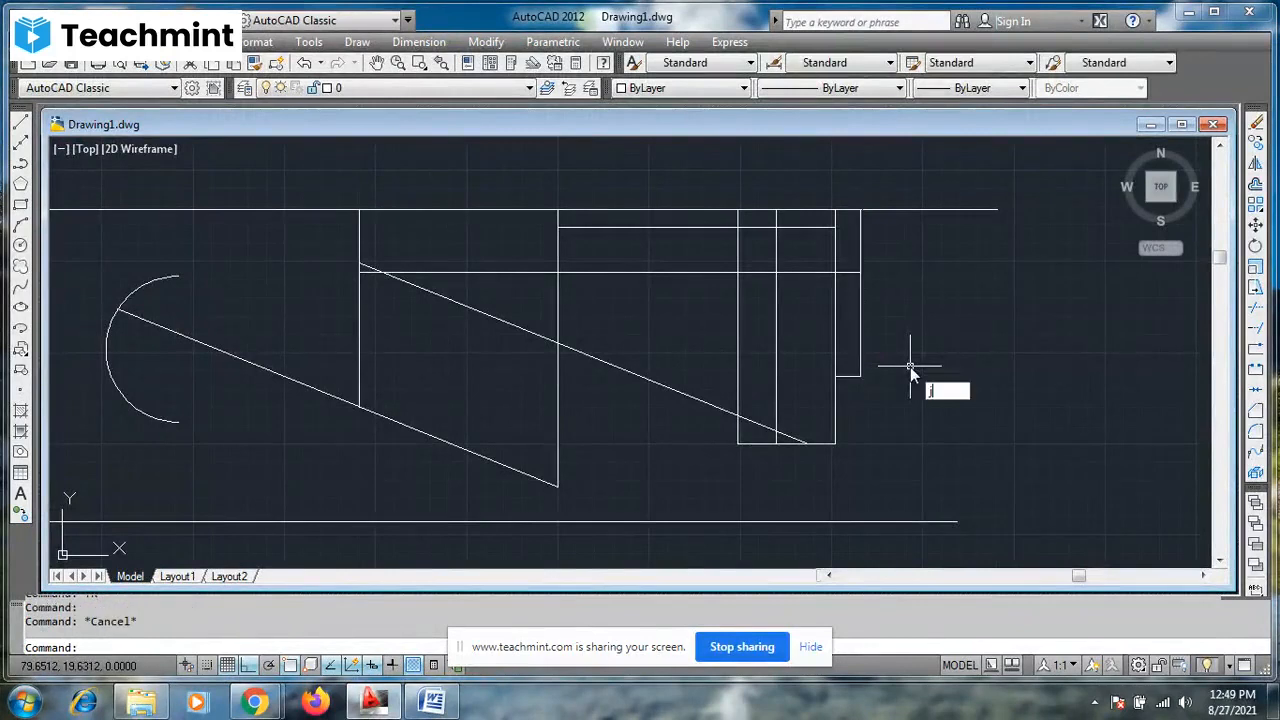
key(Return)
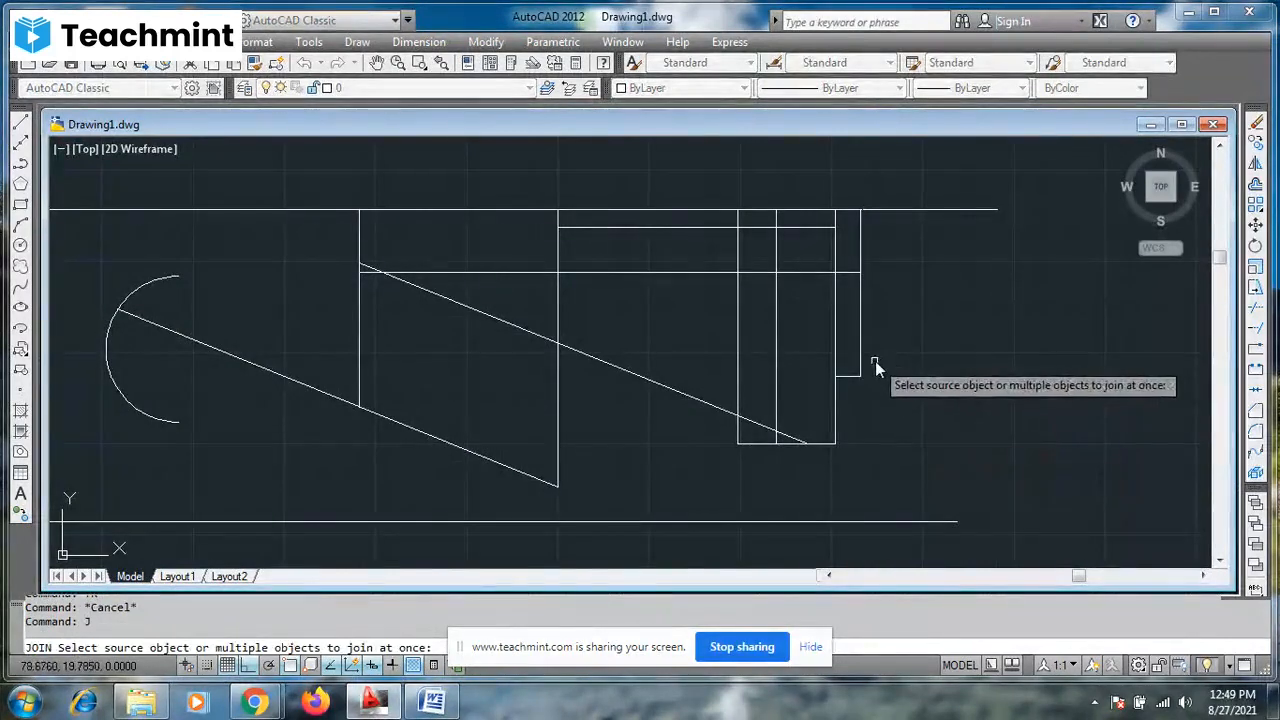
click(860, 360)
click(836, 356)
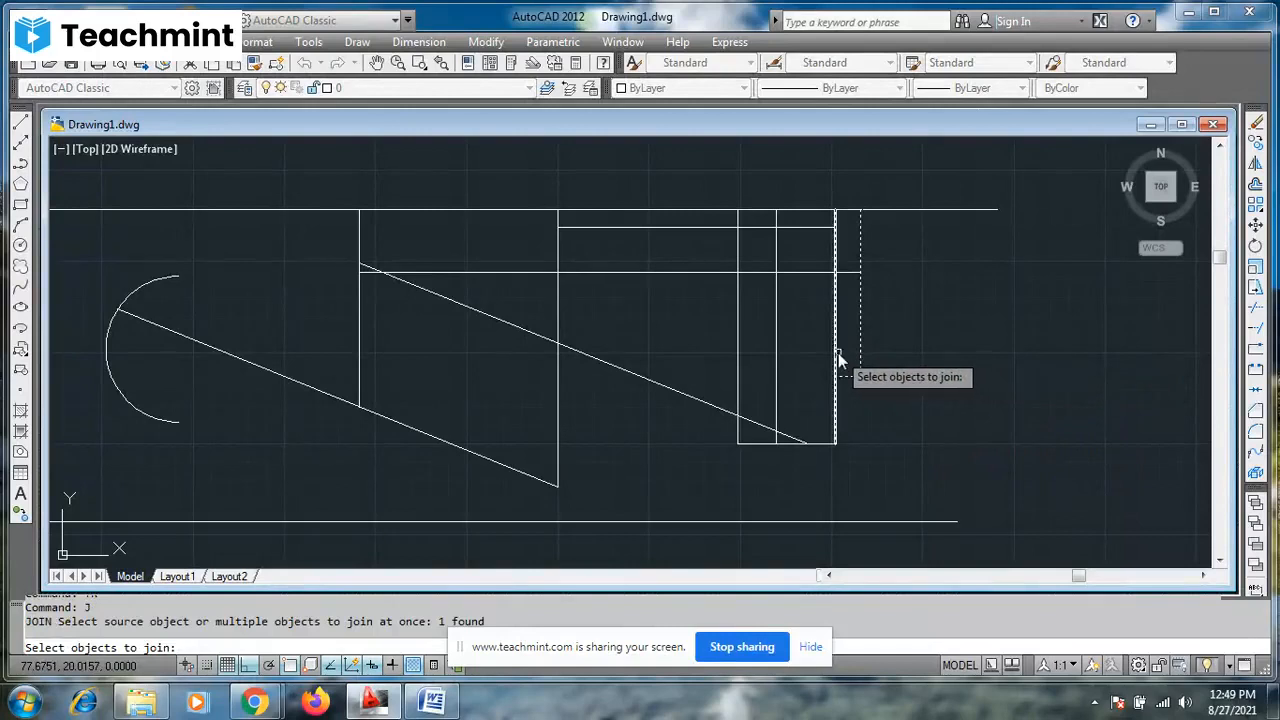
key(Return)
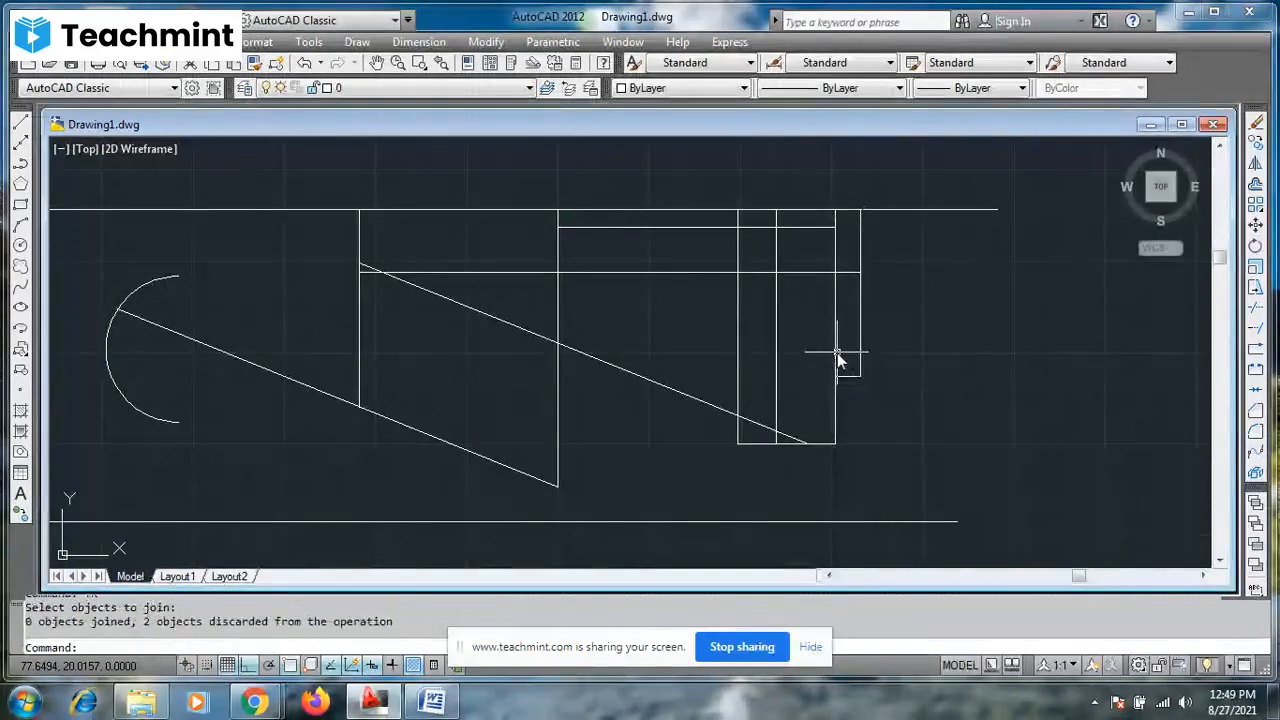
click(862, 355)
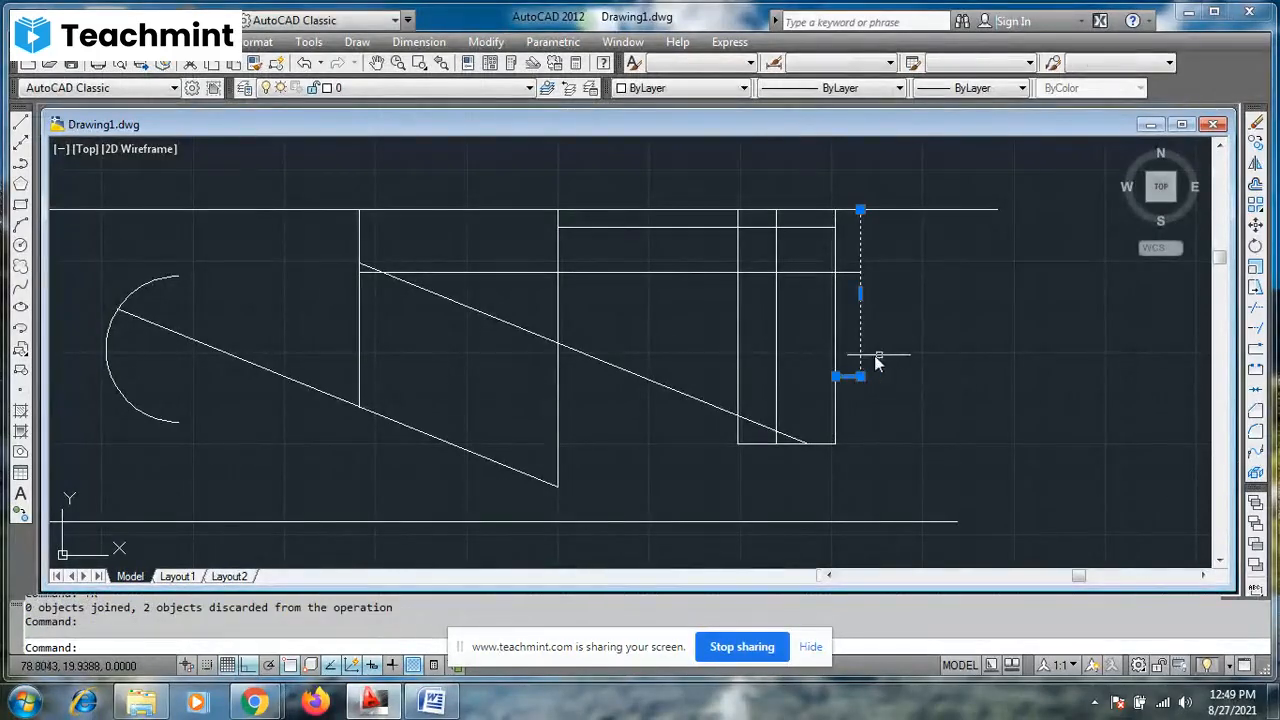
key(Escape)
key(Escape)
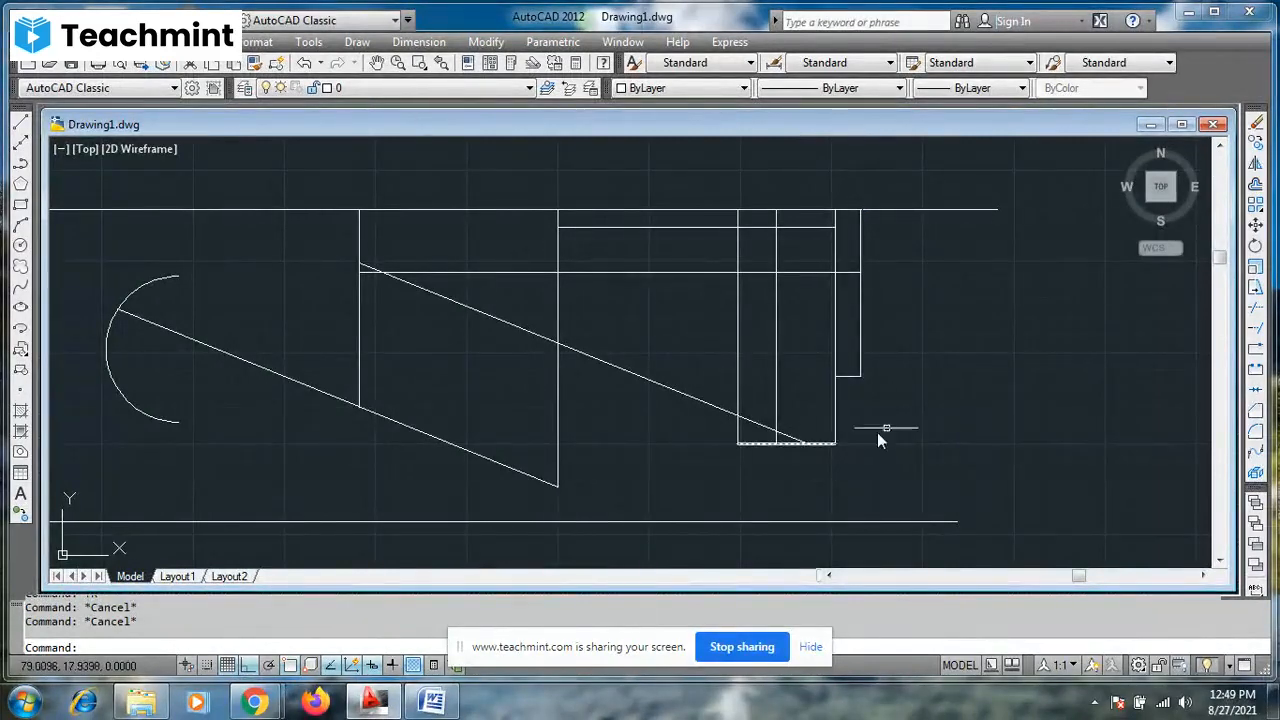
- Join the tall rectangle's right side and bottom edge into one polyline, and select it to check
text(j)
key(Return)
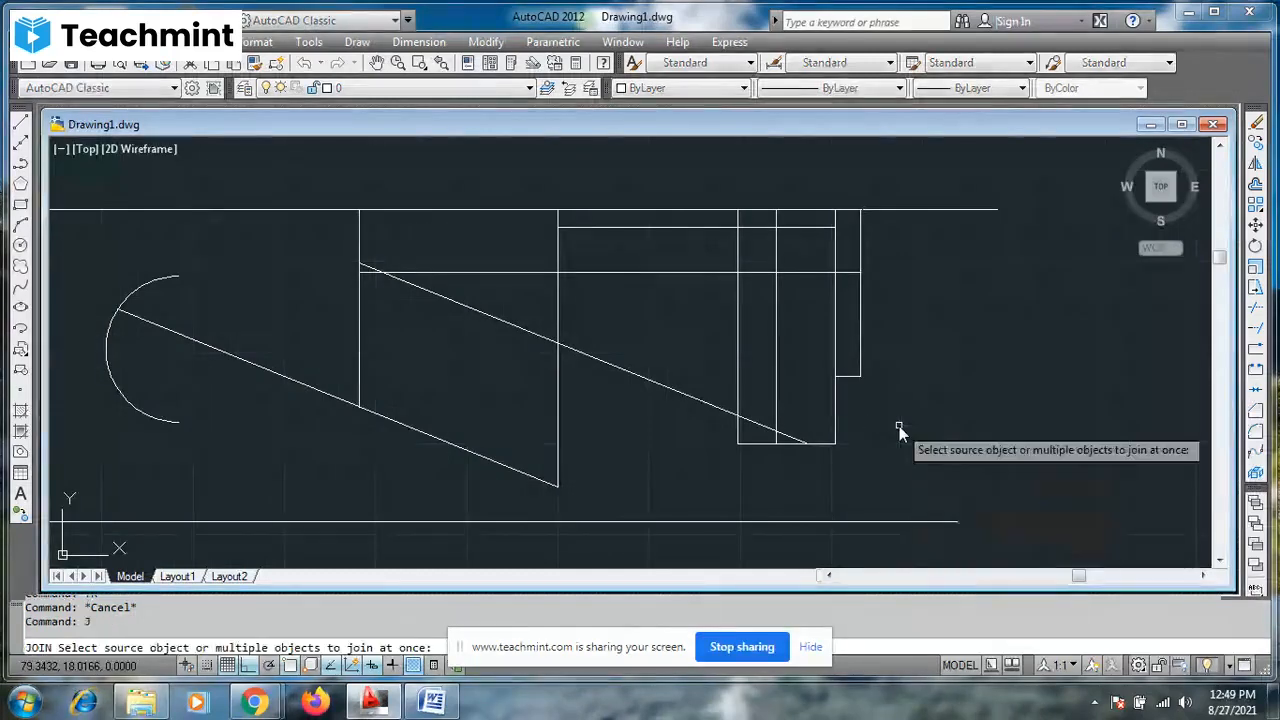
click(838, 421)
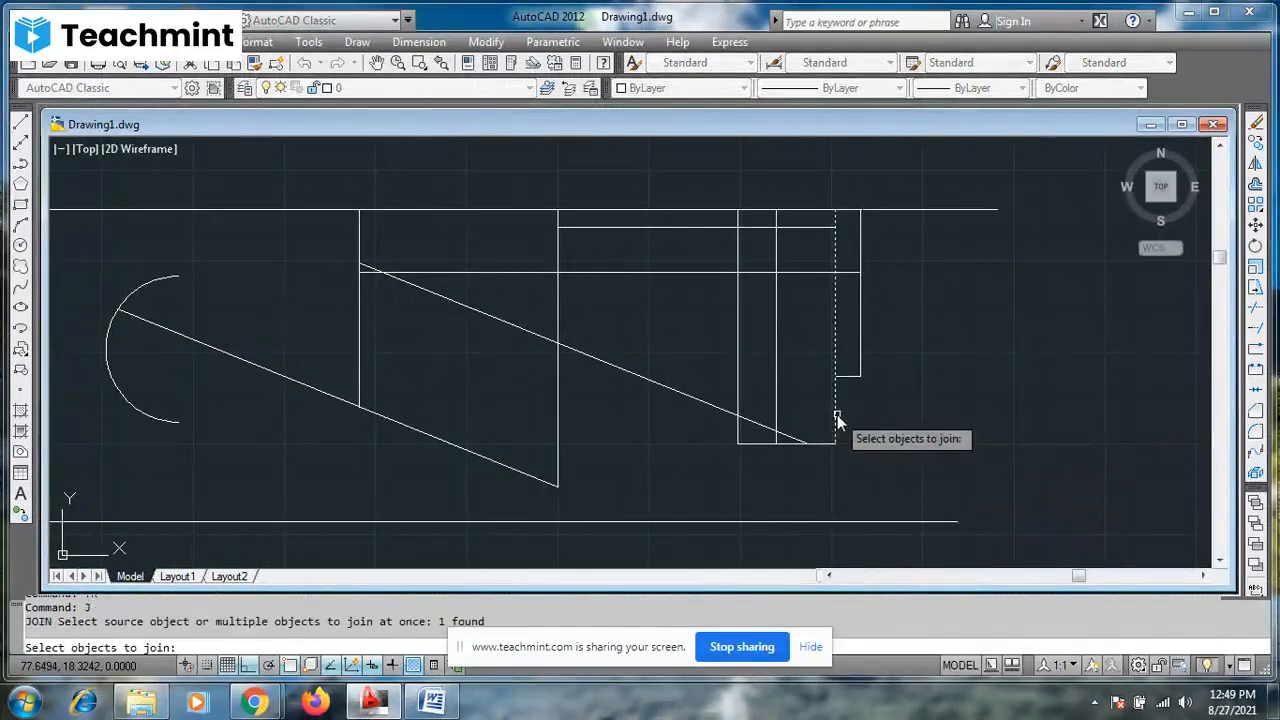
click(828, 443)
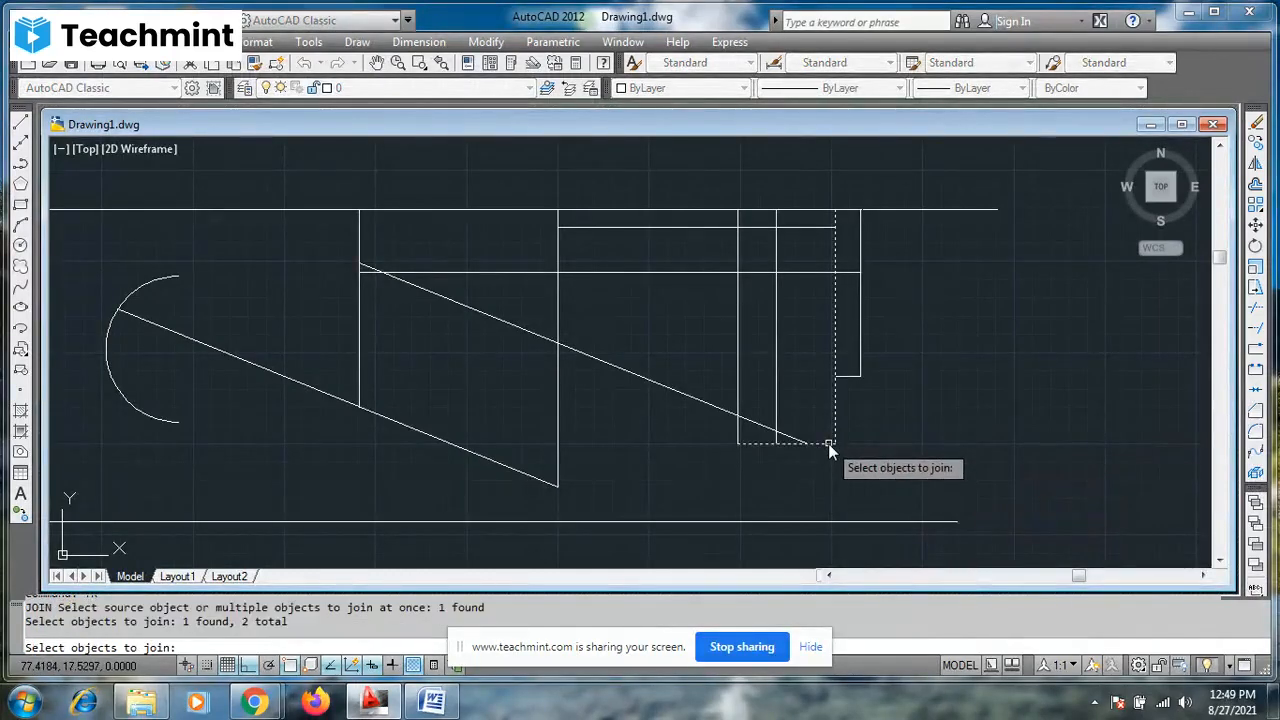
key(Return)
click(835, 445)
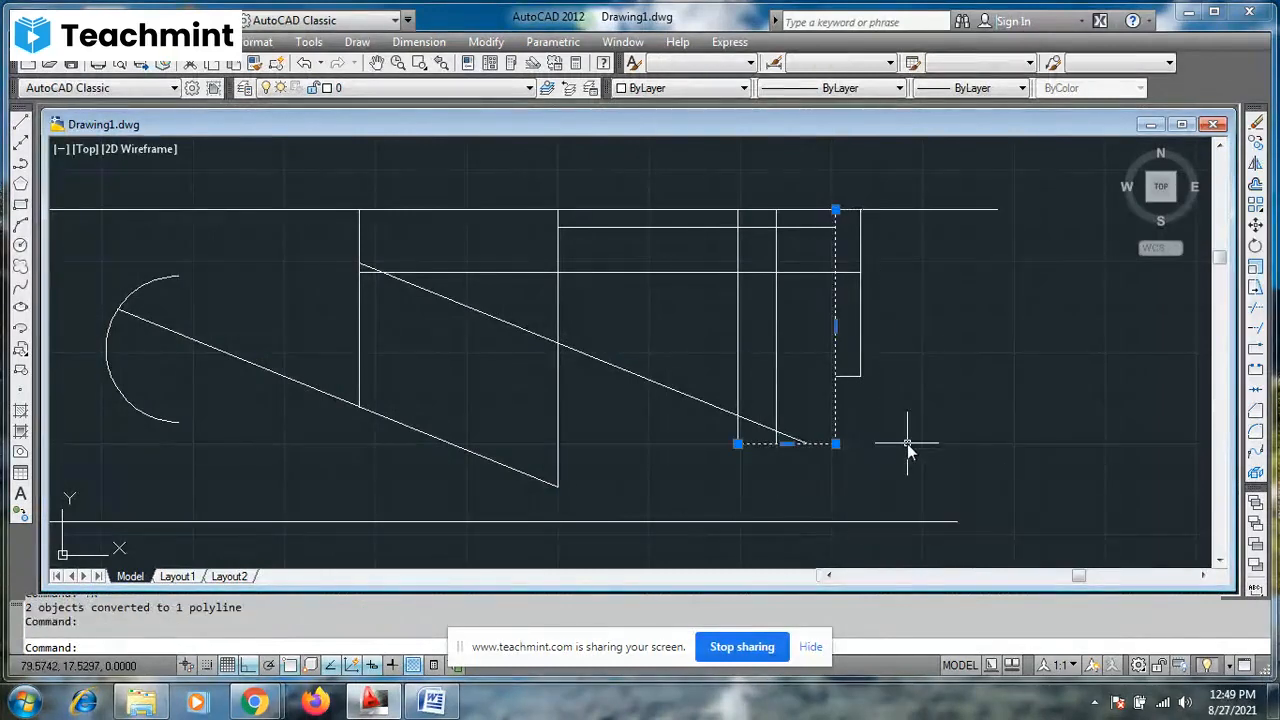
key(Escape)
key(Escape)
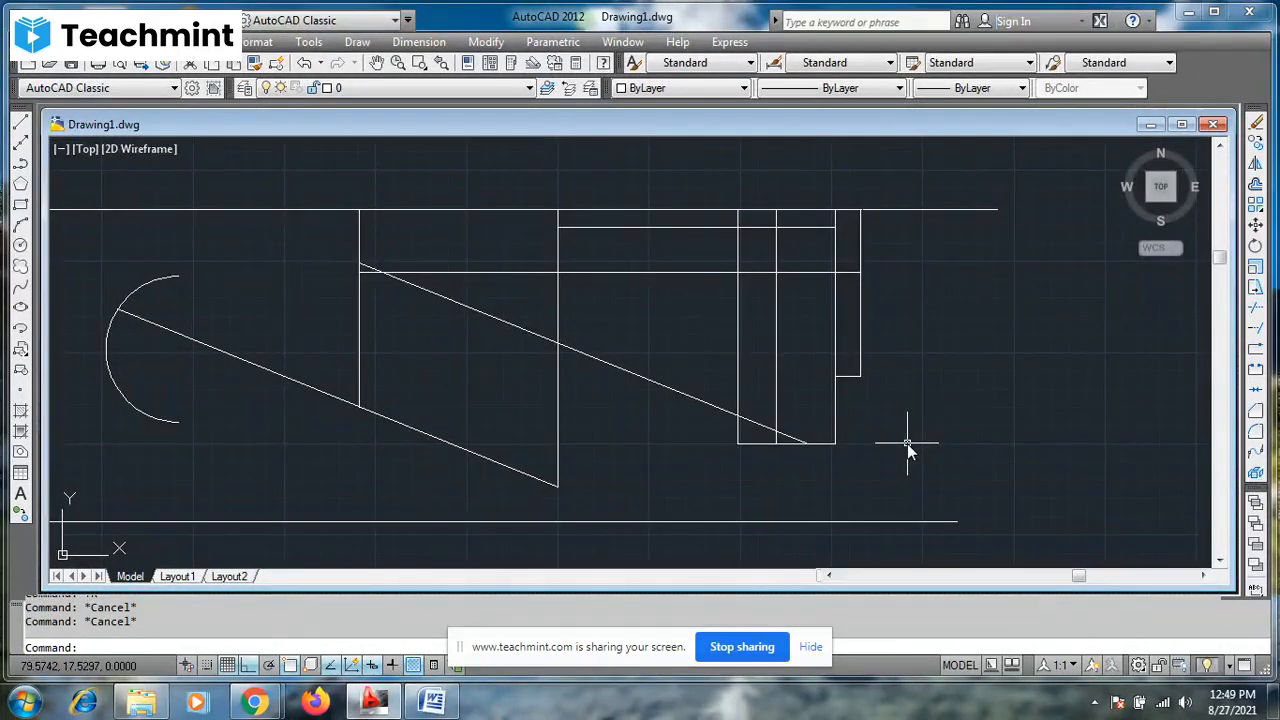
- Join the tall rectangle's sides using one selection window over the right-hand shapes, and select the outline and neighbouring objects to check
text(j)
key(Return)
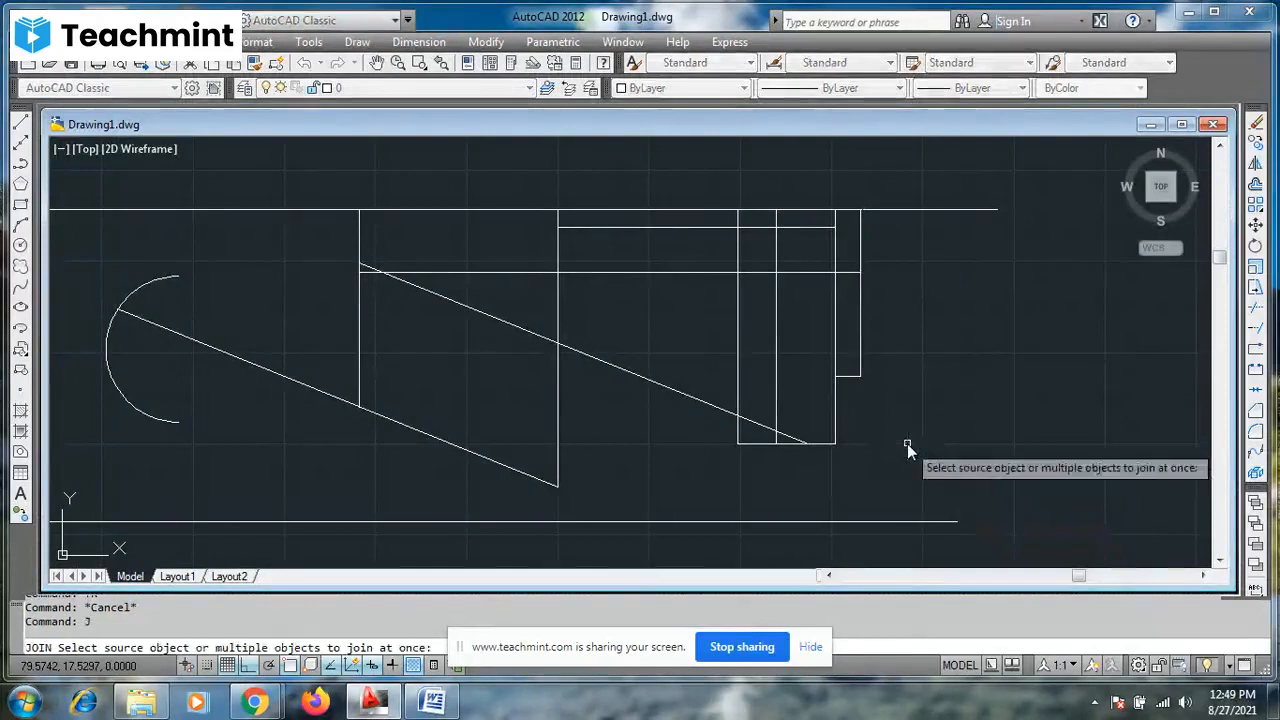
click(694, 186)
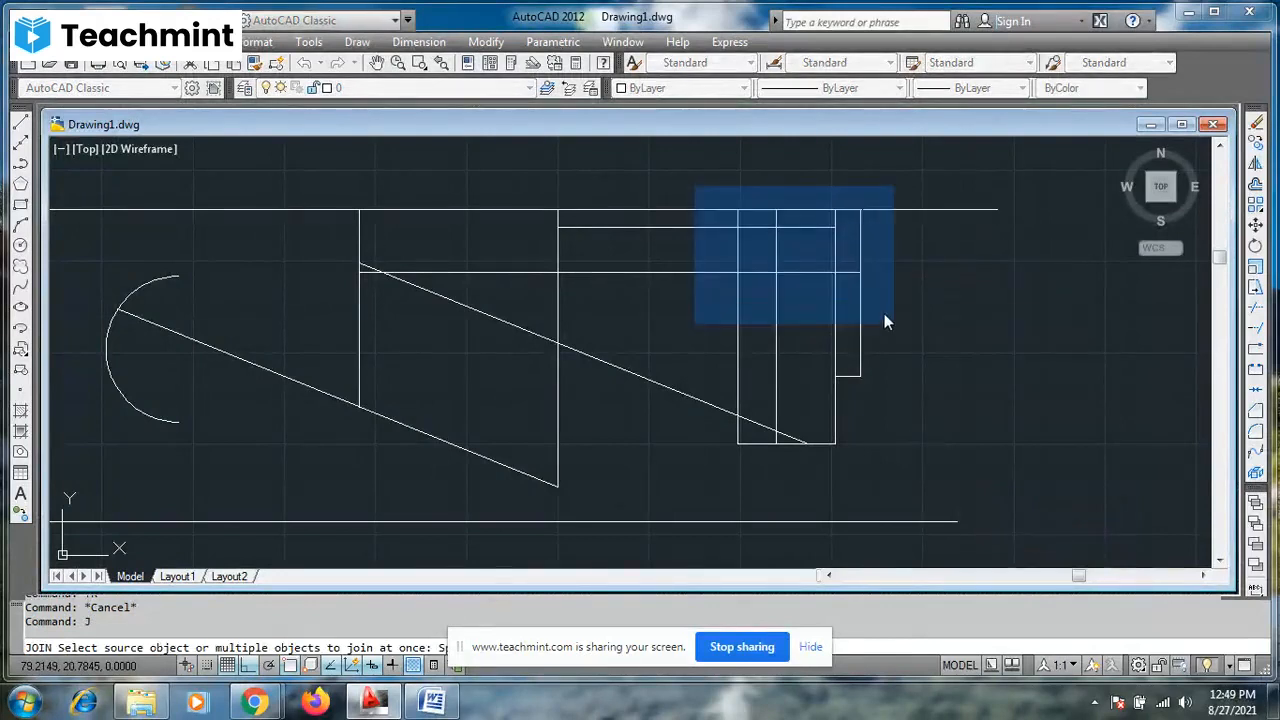
click(884, 322)
key(Return)
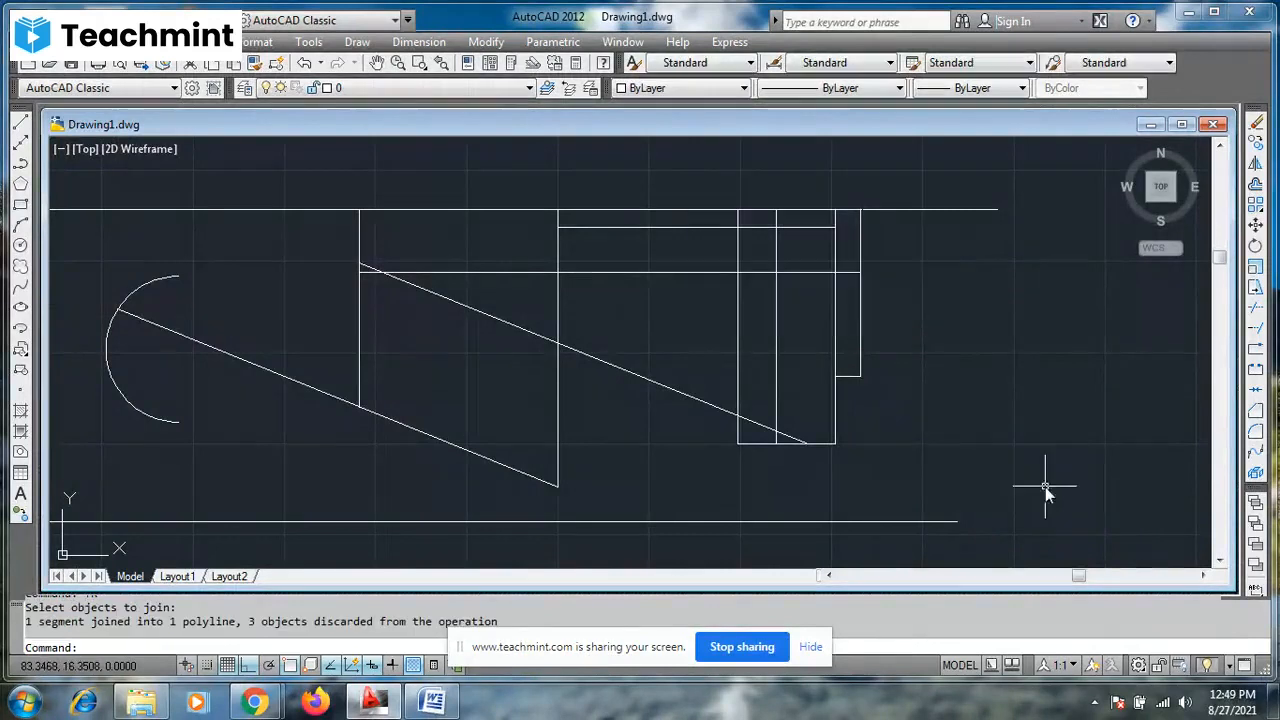
click(836, 407)
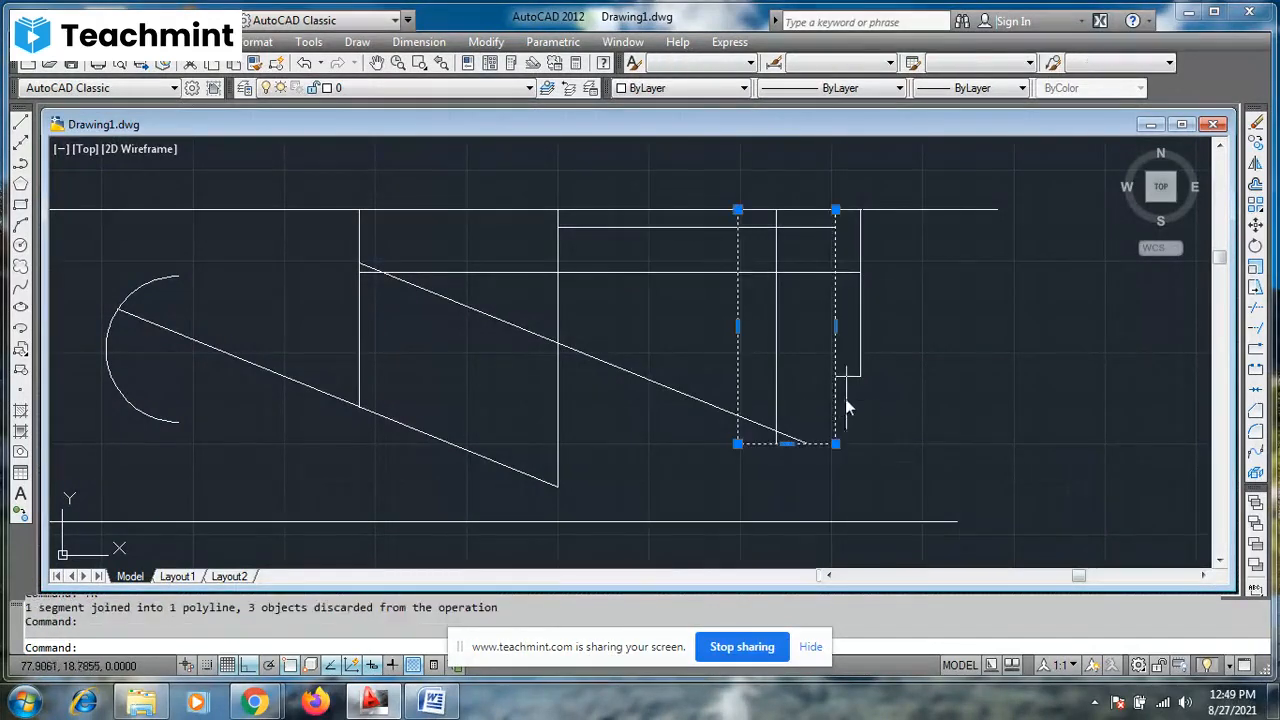
key(Escape)
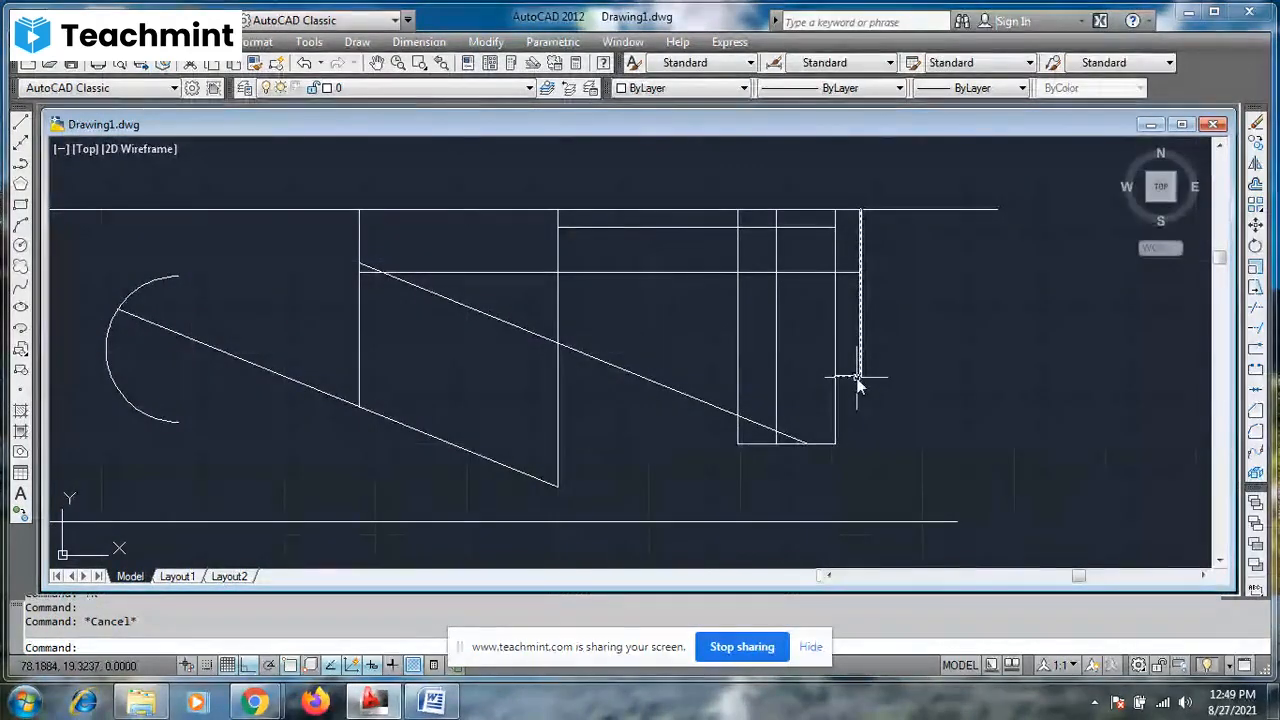
click(859, 384)
mouse_move(861, 378)
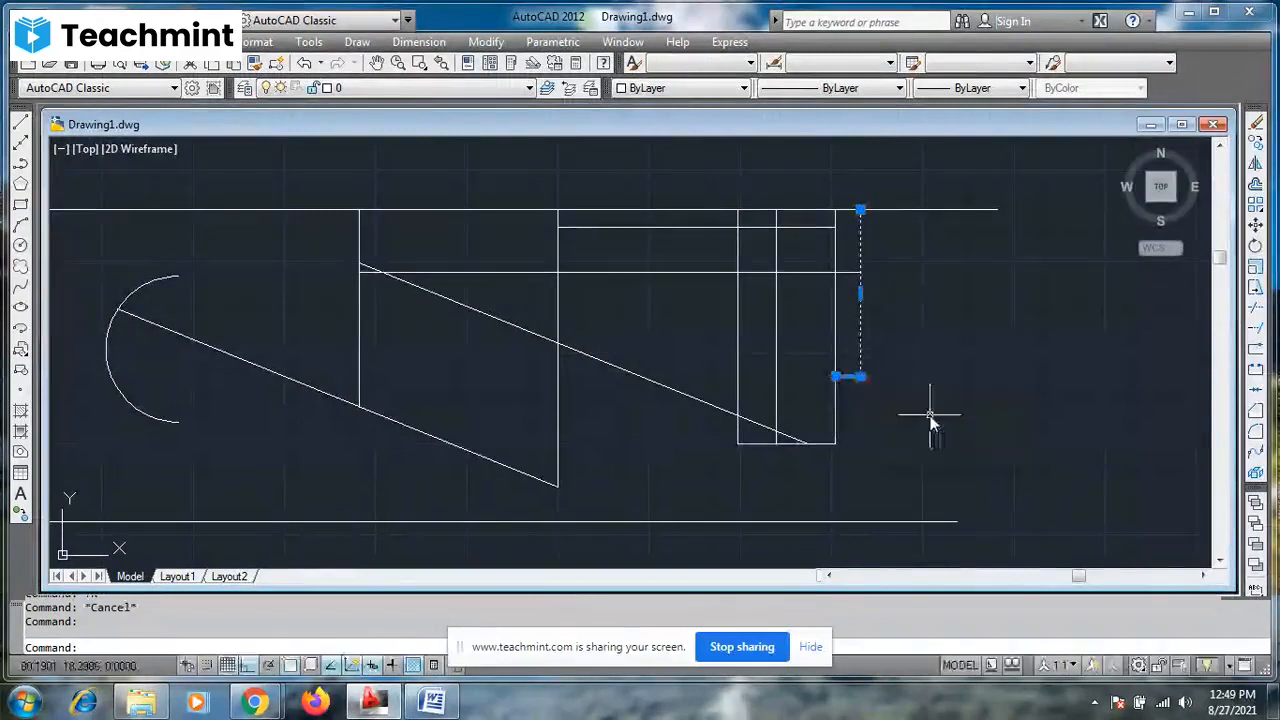
click(789, 272)
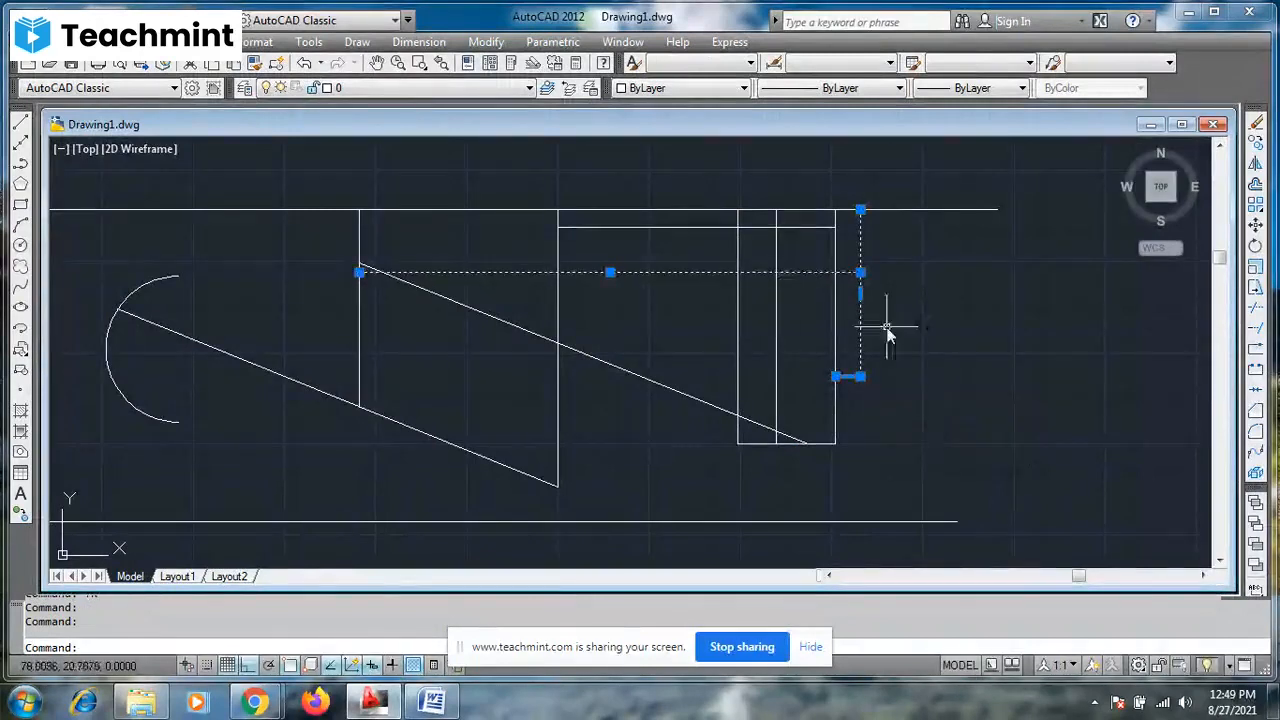
- Move all the lines, rectangles and the arc together a short distance straight down, using the lower horizontal line's right endpoint as base point
key(Escape)
key(Escape)
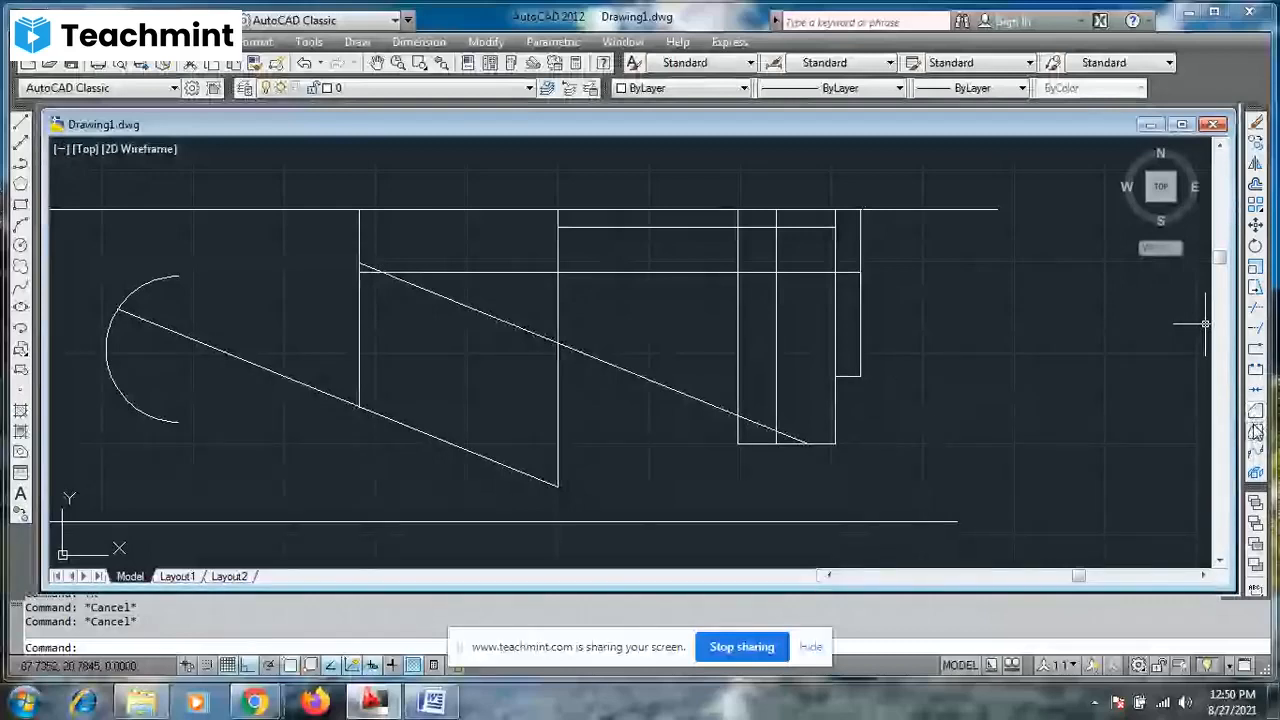
click(376, 63)
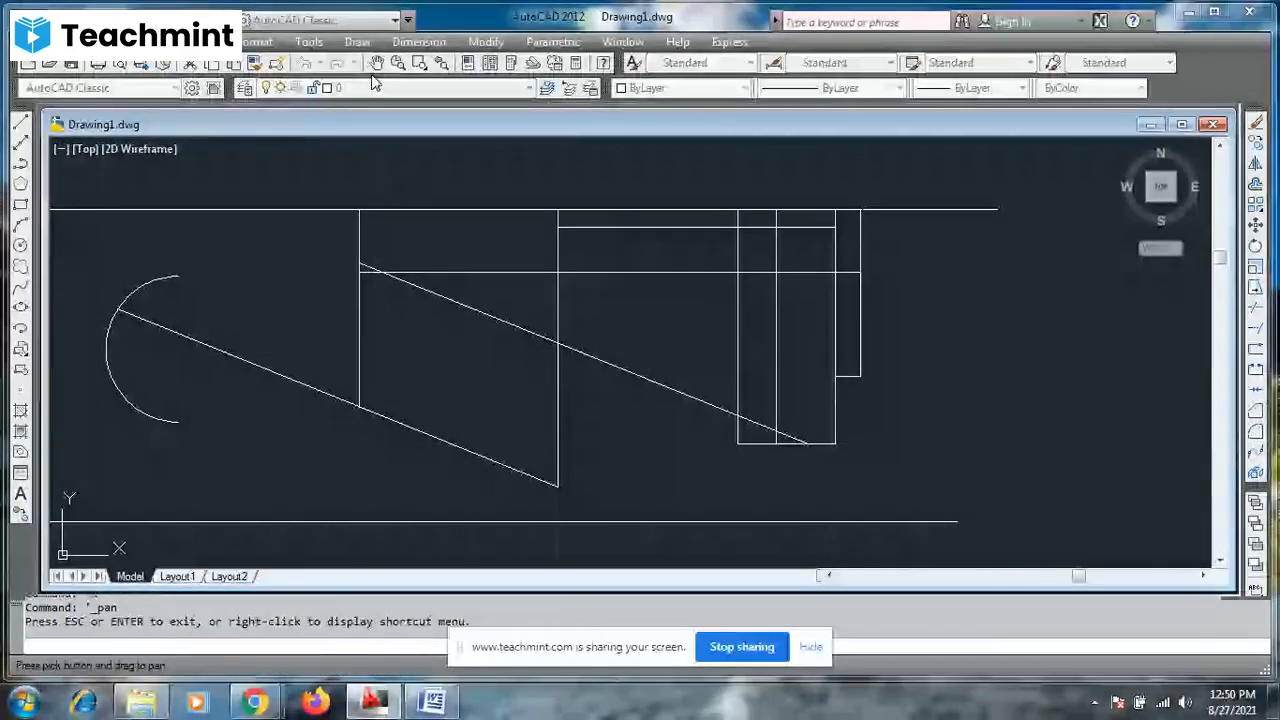
scroll(702, 312, down, 2)
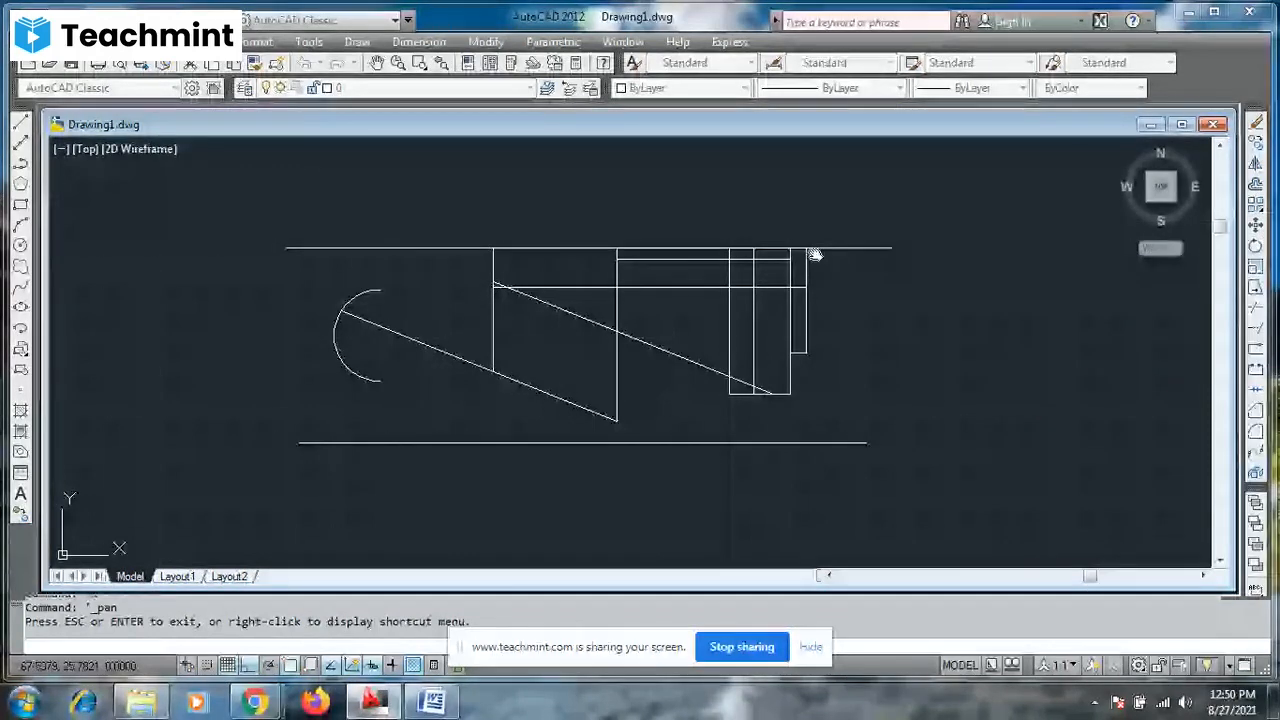
key(Escape)
click(261, 208)
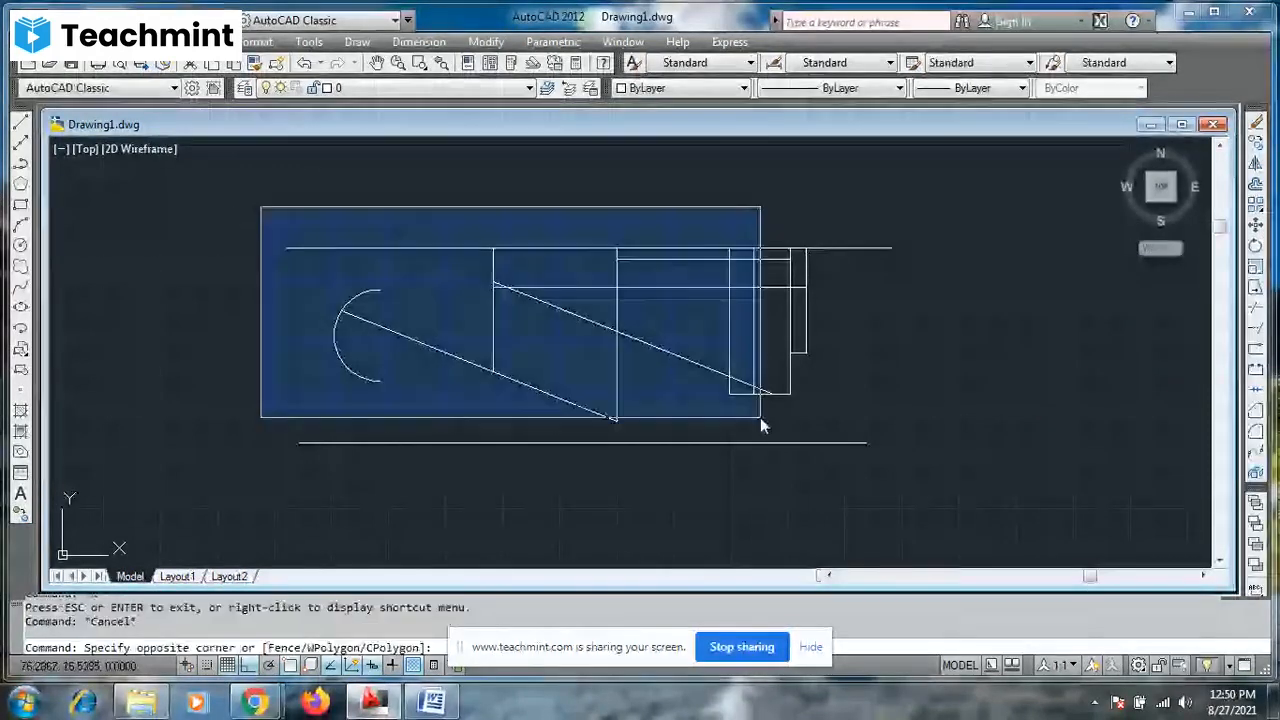
click(934, 497)
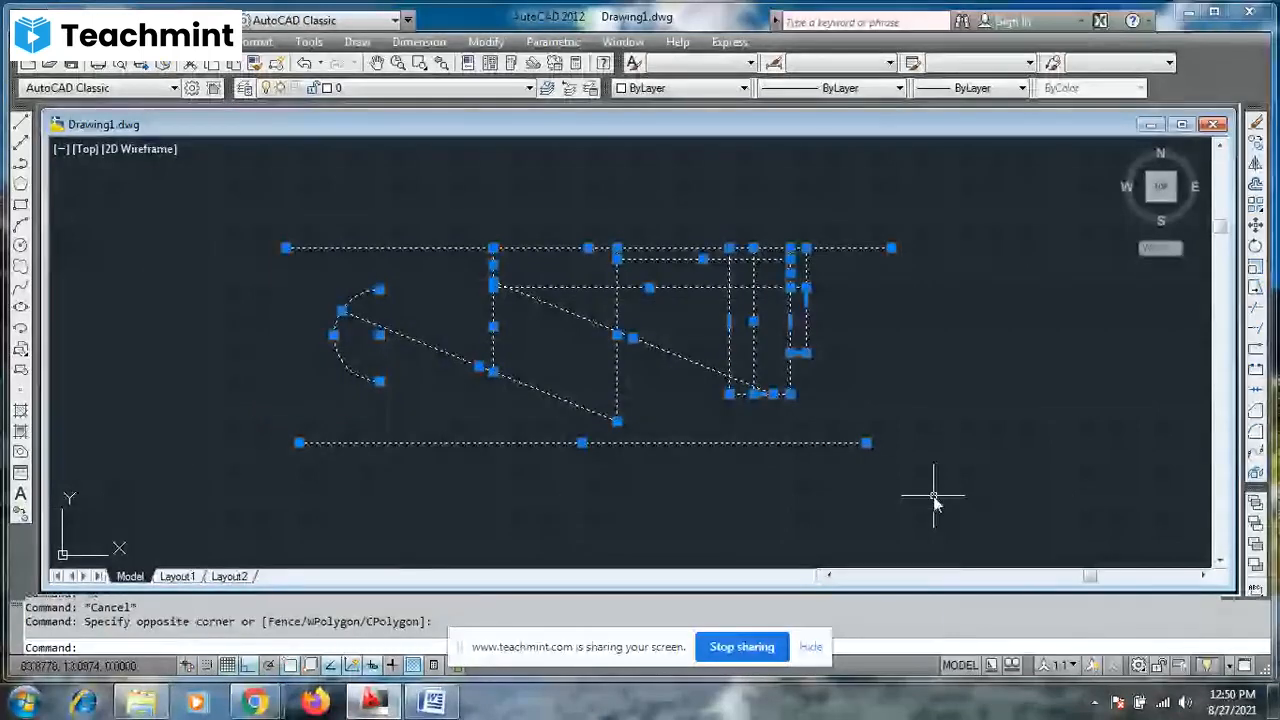
text(M)
key(Return)
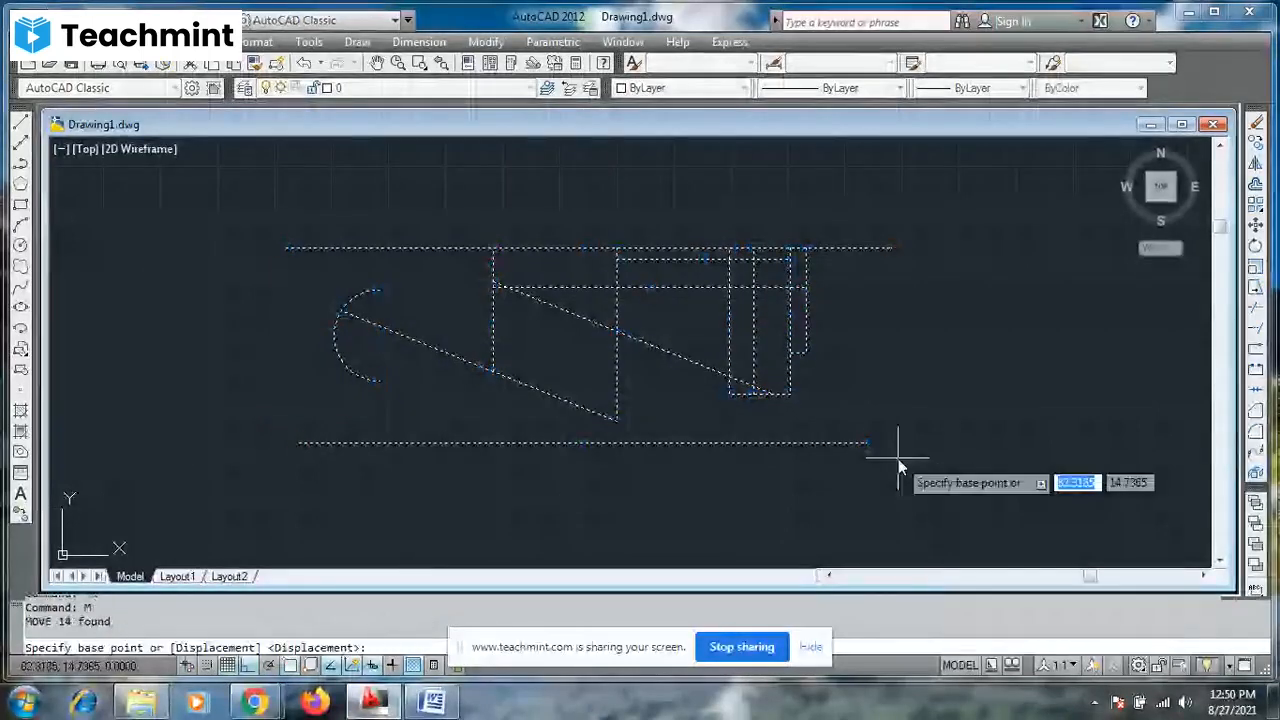
click(867, 443)
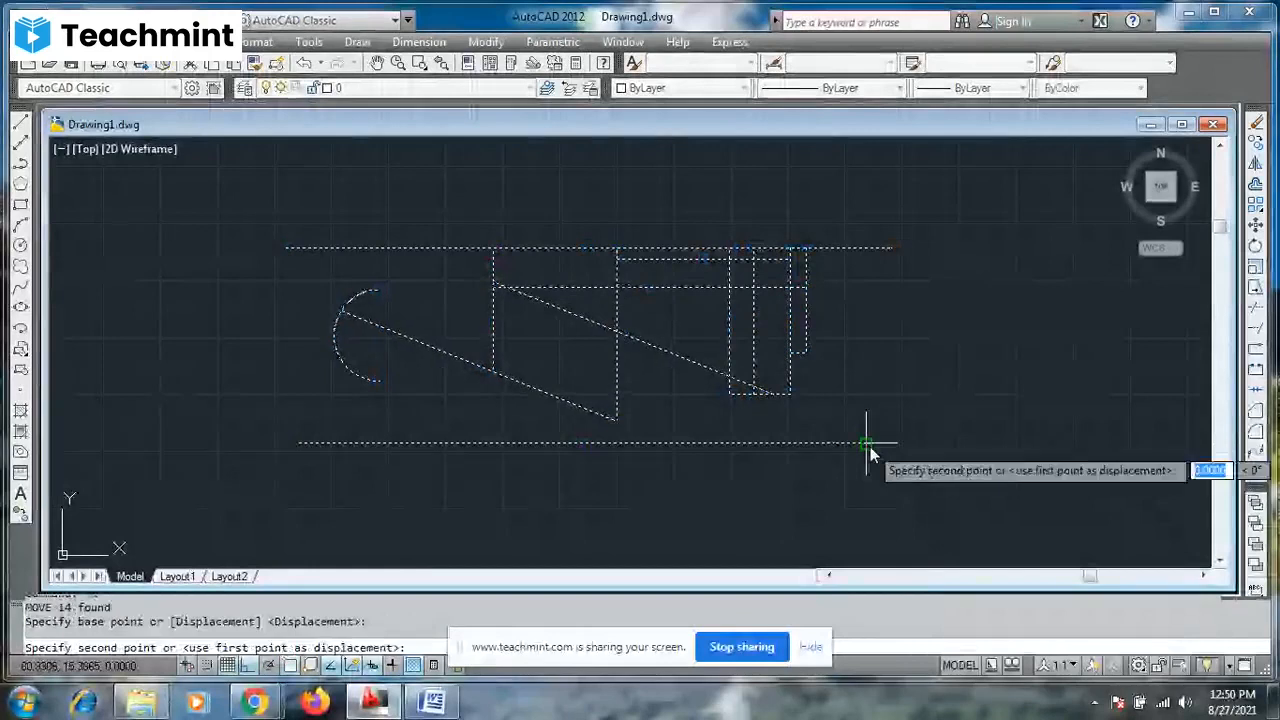
click(872, 505)
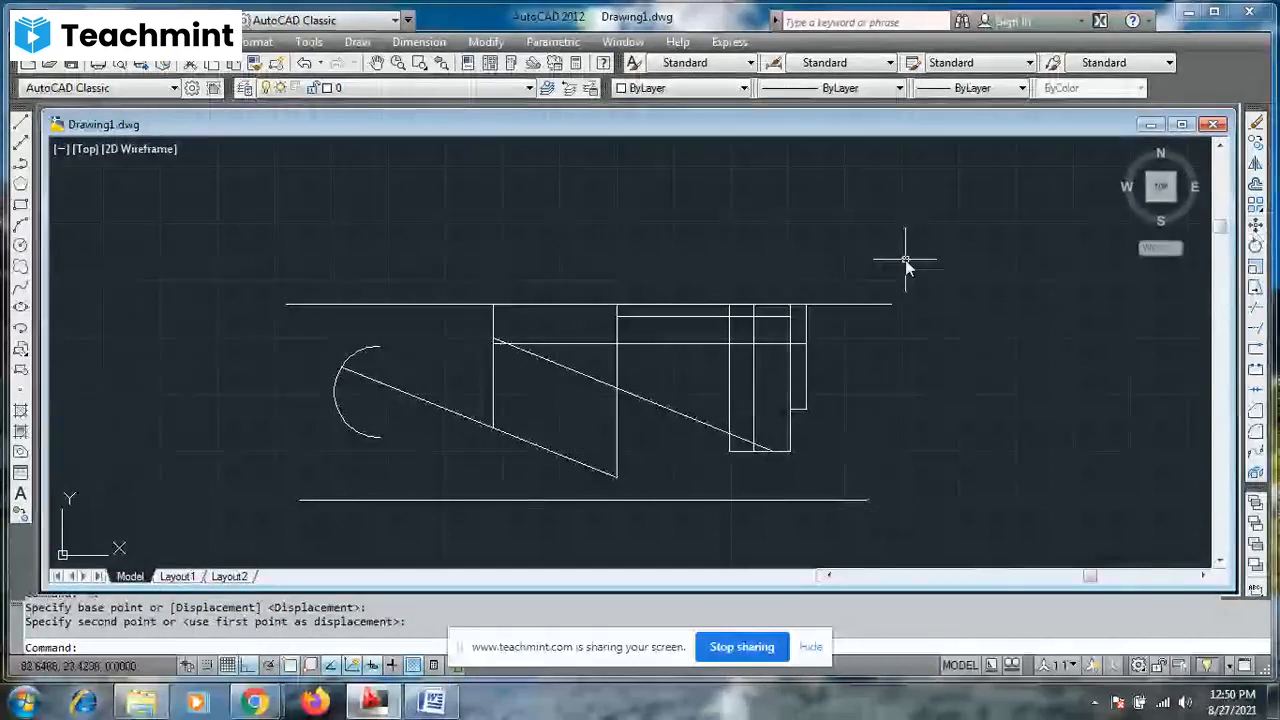
- Rotate all the shapes together 90° clockwise about the right endpoint of the upper horizontal line
scroll(905, 259, down, 5)
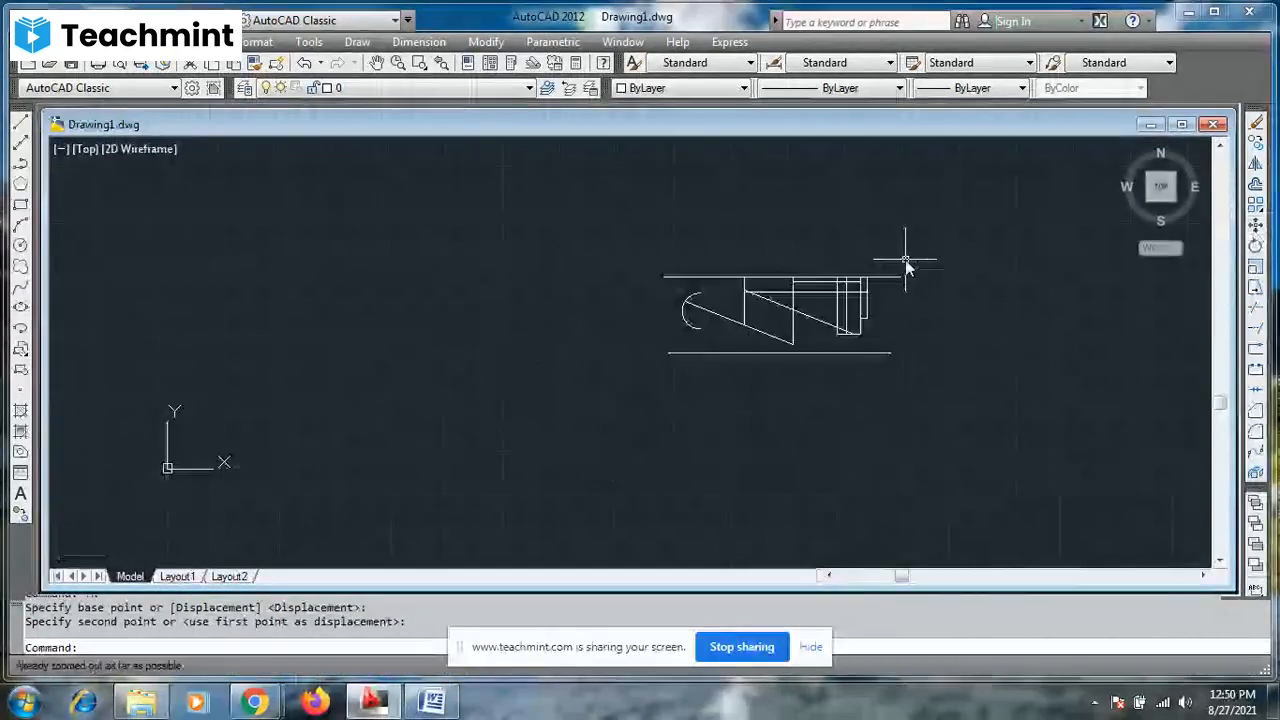
click(641, 242)
click(967, 403)
text(RO)
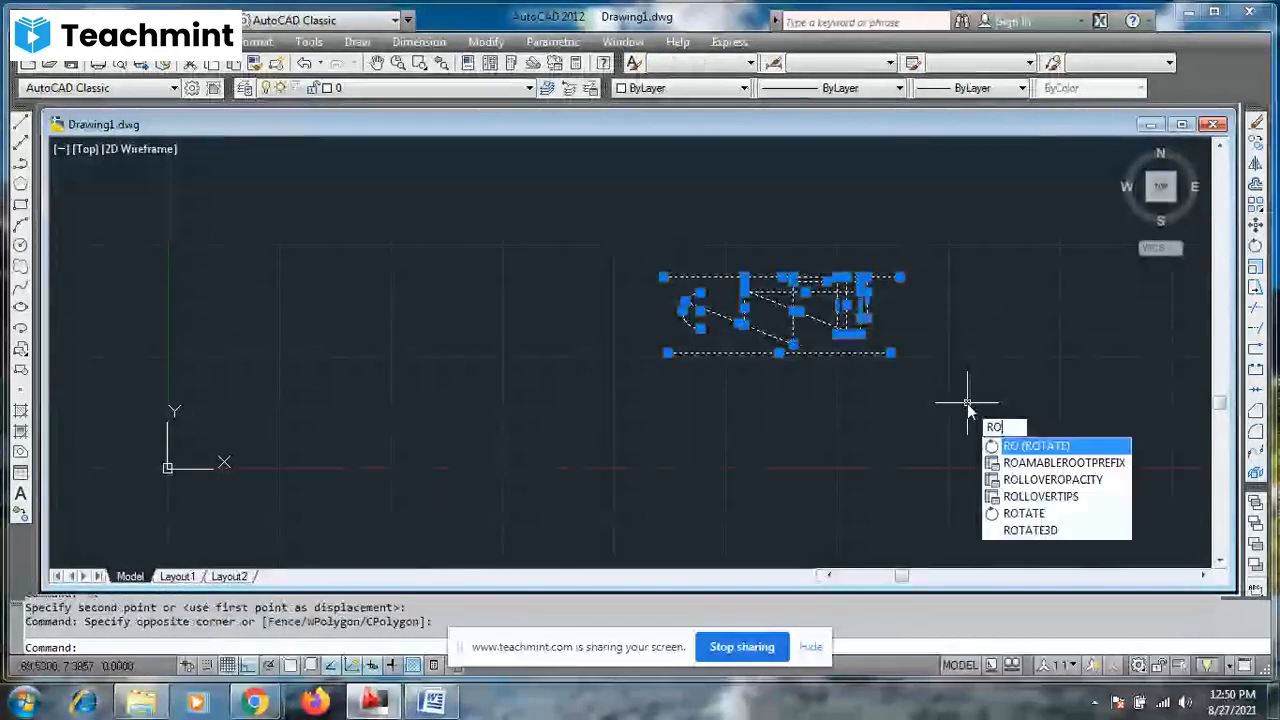
key(Return)
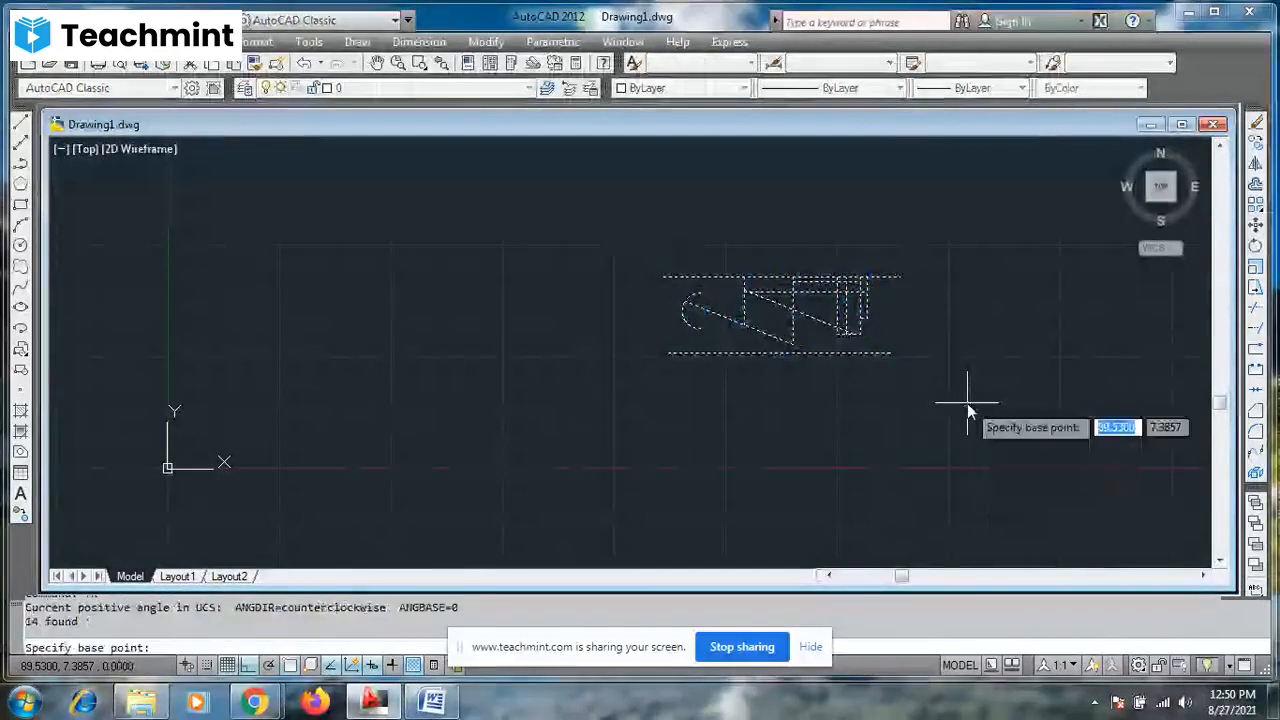
click(903, 278)
click(903, 303)
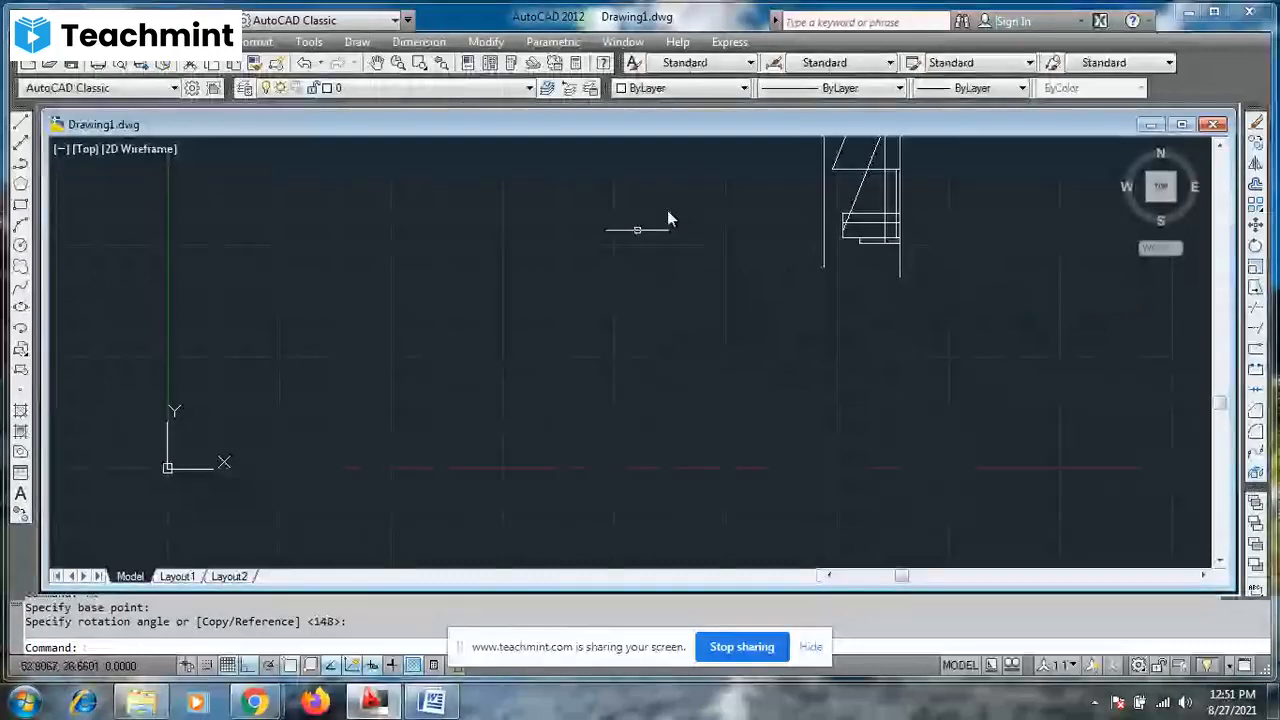
key(Escape)
key(Escape)
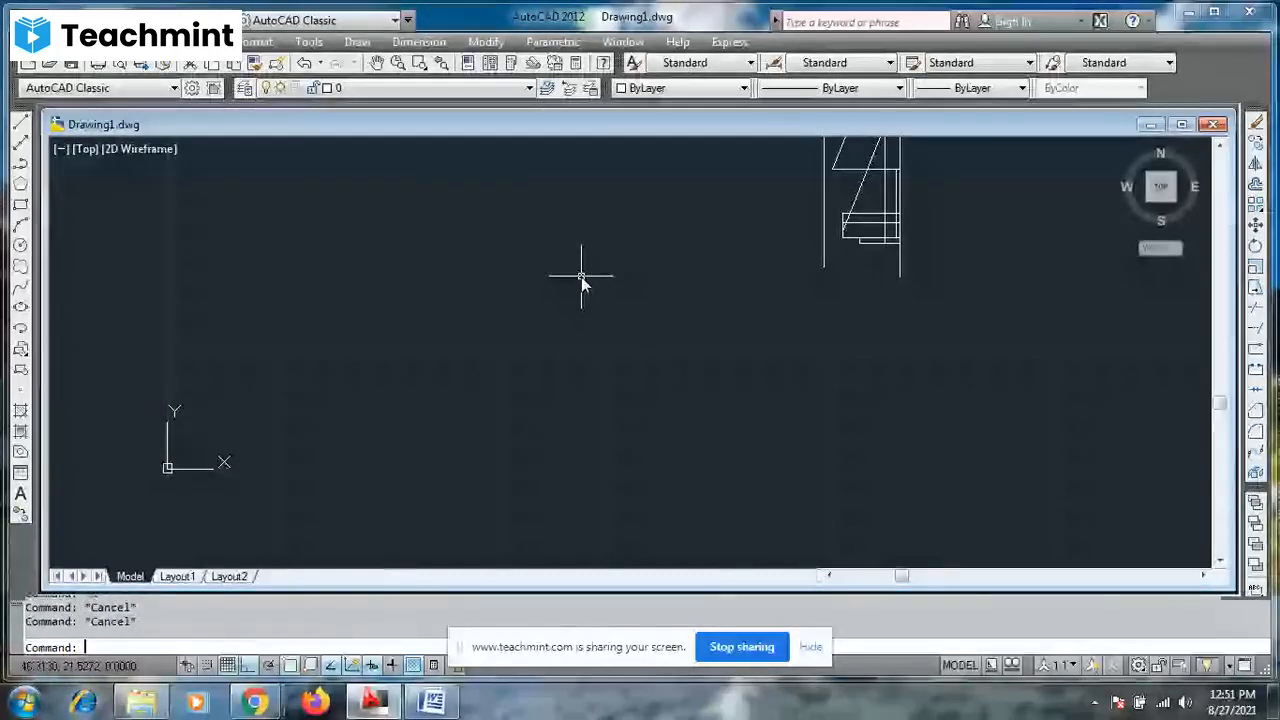
- Draw a rectangle about 20 by 12 units in the empty area left of the rotated shapes
text(p)
key(Return)
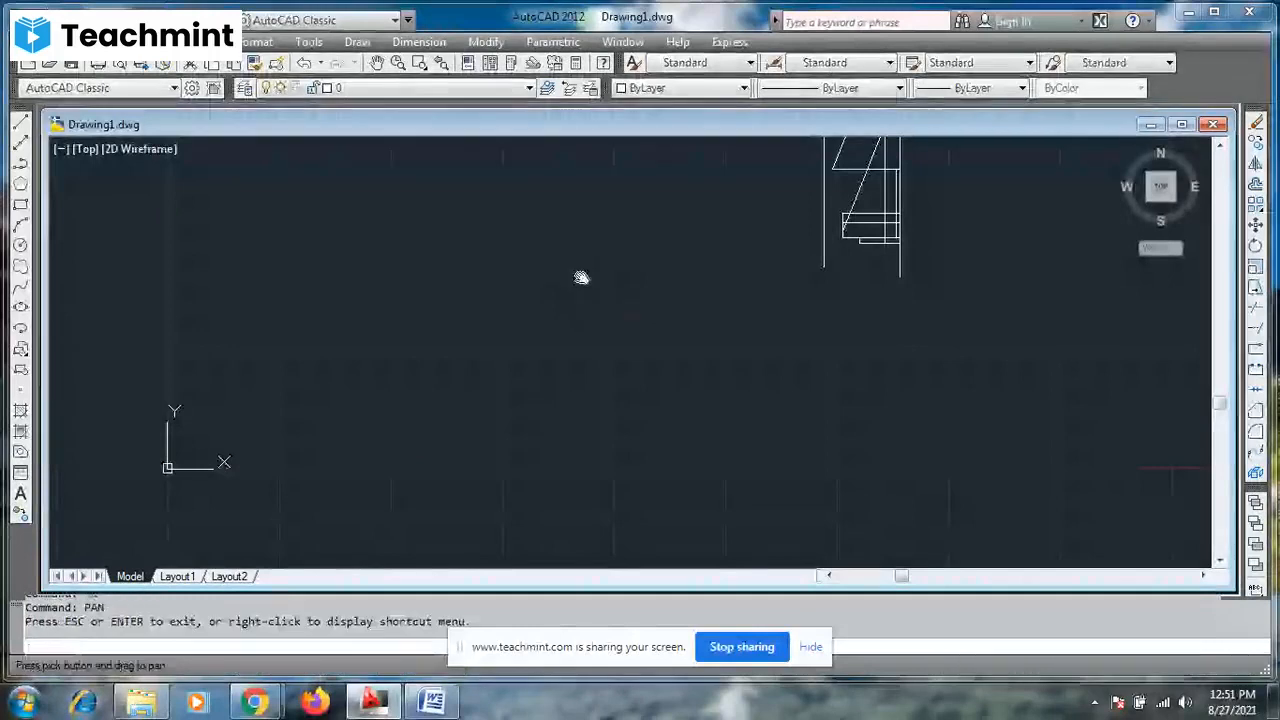
drag(757, 214, 593, 369)
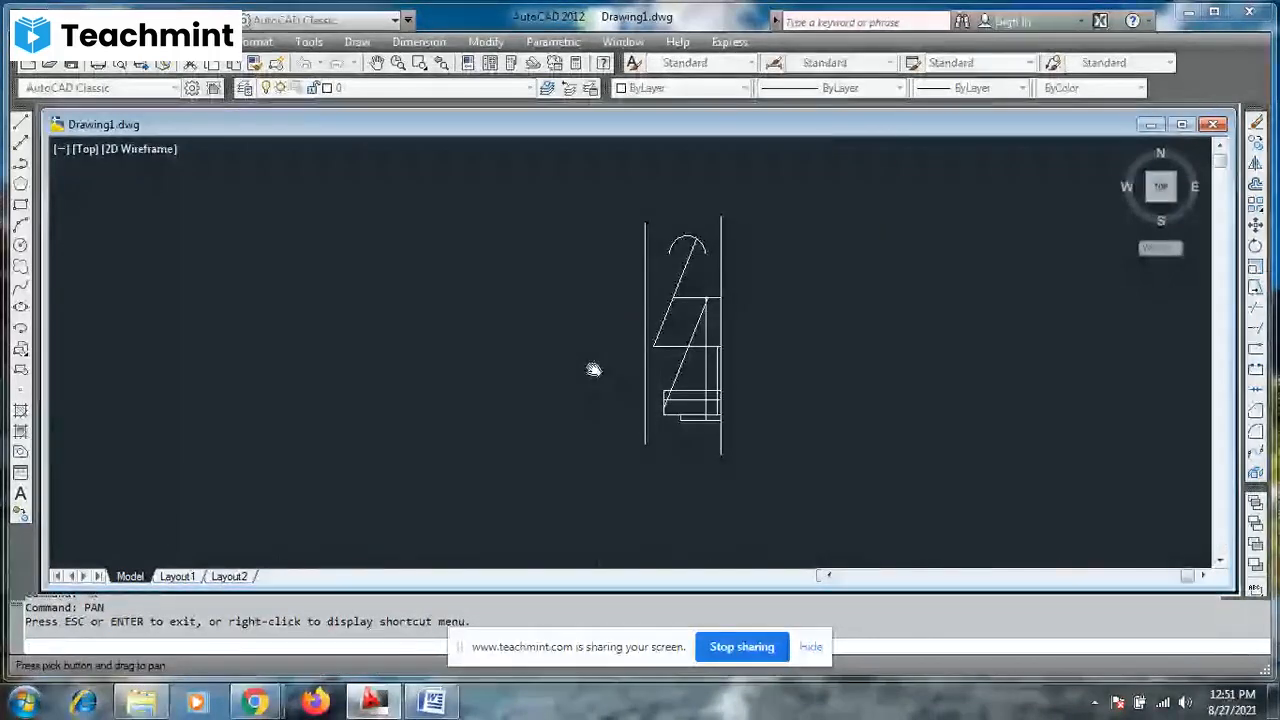
key(Escape)
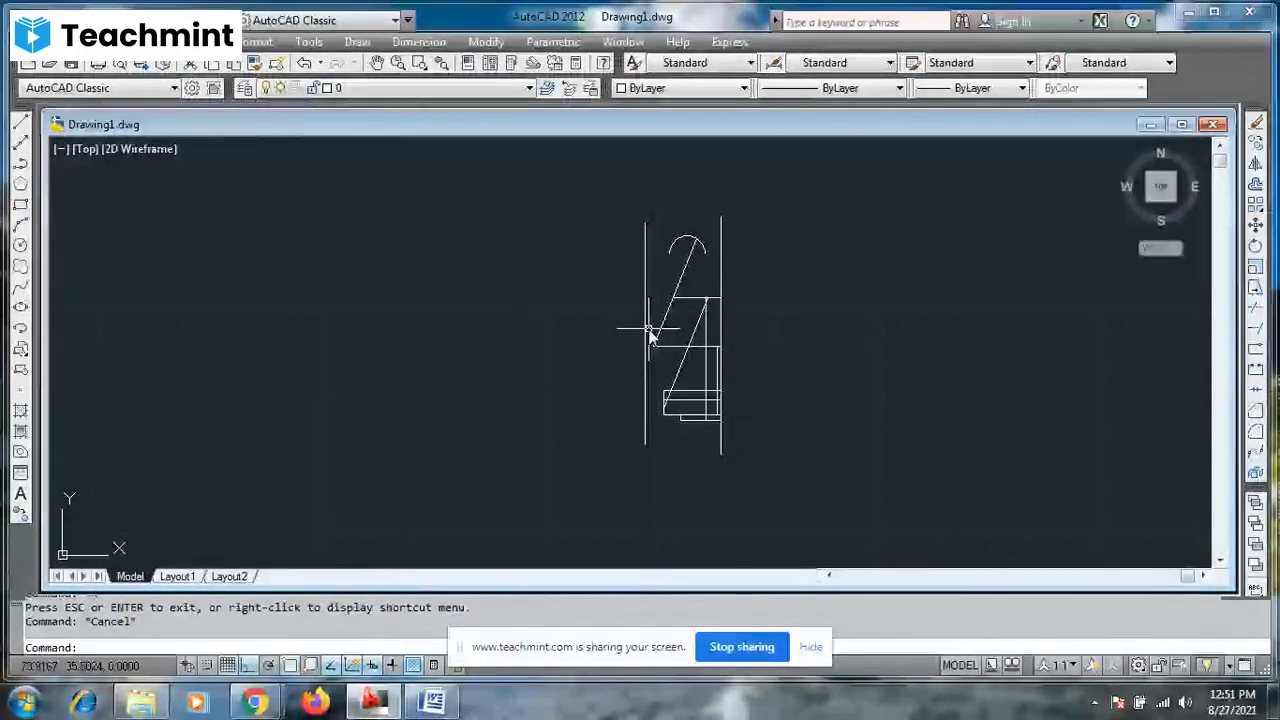
click(21, 205)
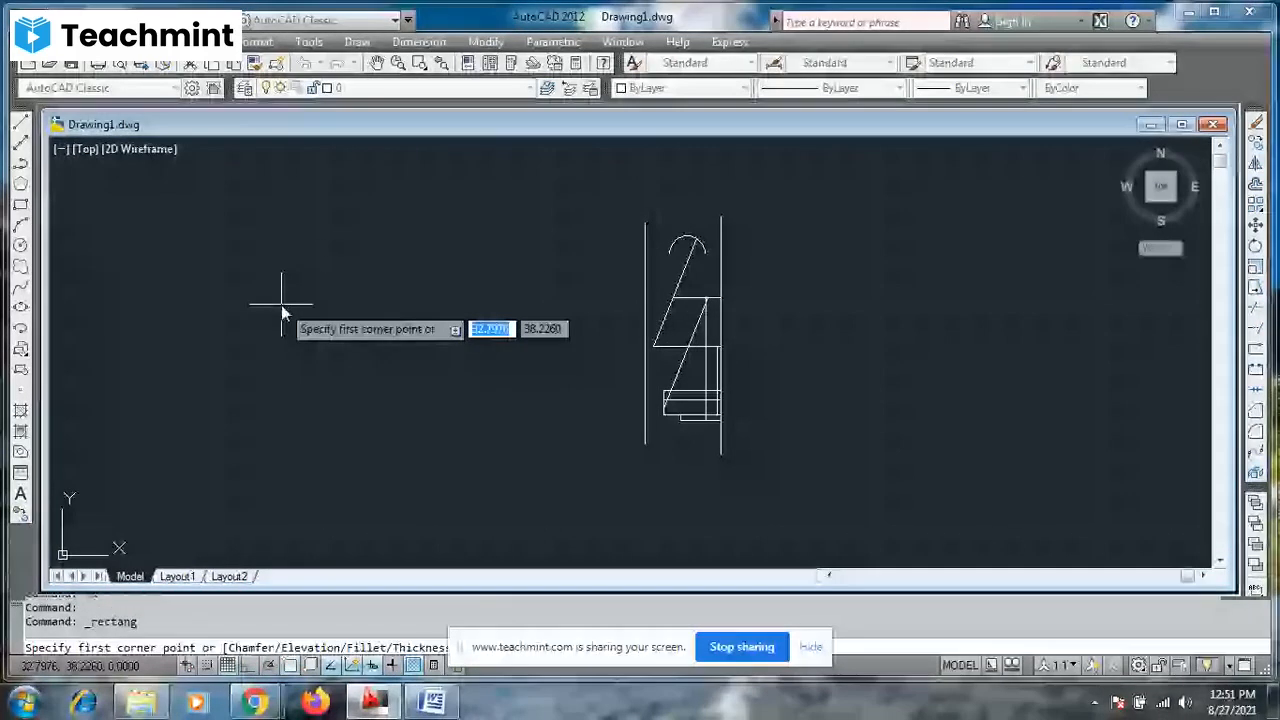
click(281, 305)
click(465, 412)
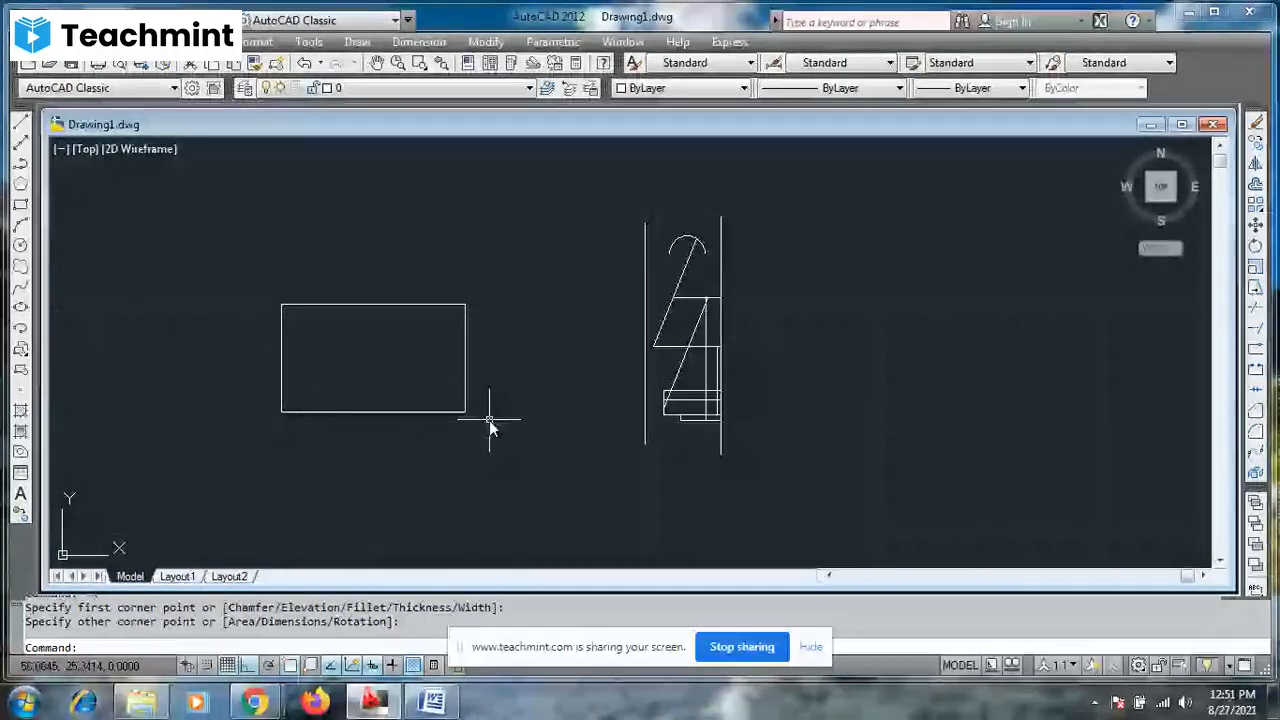
- Scale the rectangle by a factor of 2, with its lower-right corner as base point
click(465, 415)
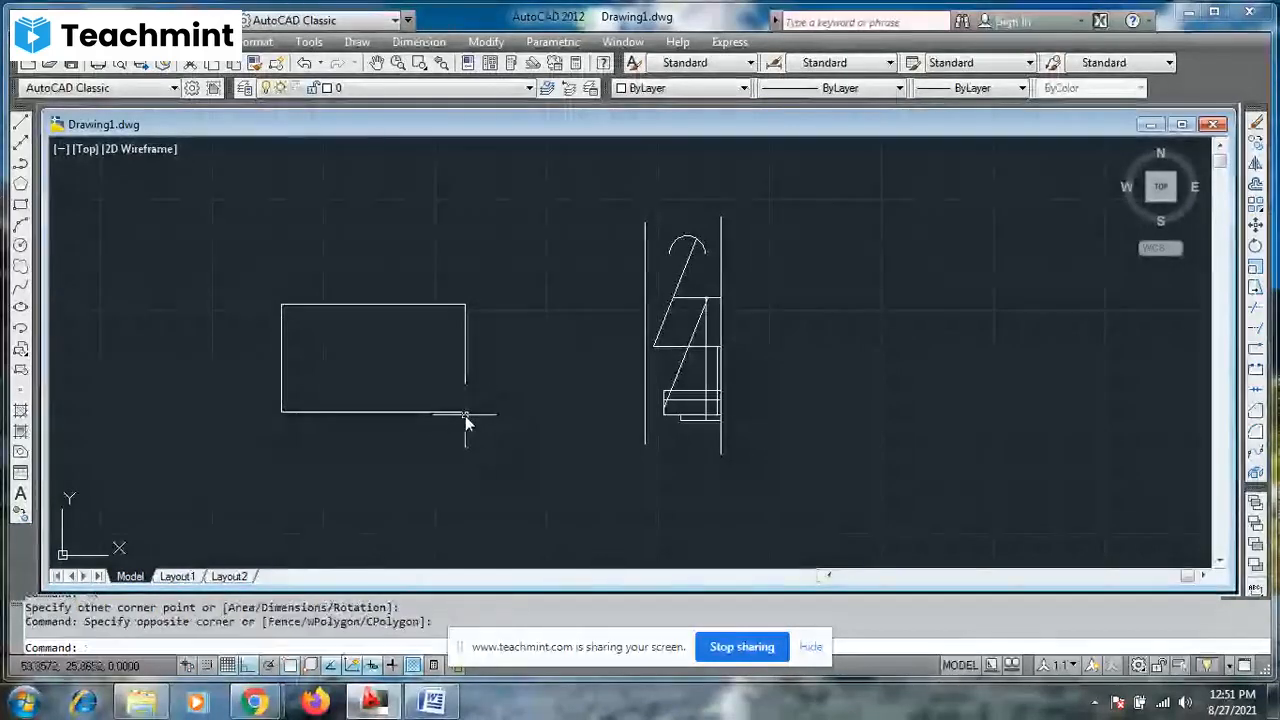
key(Escape)
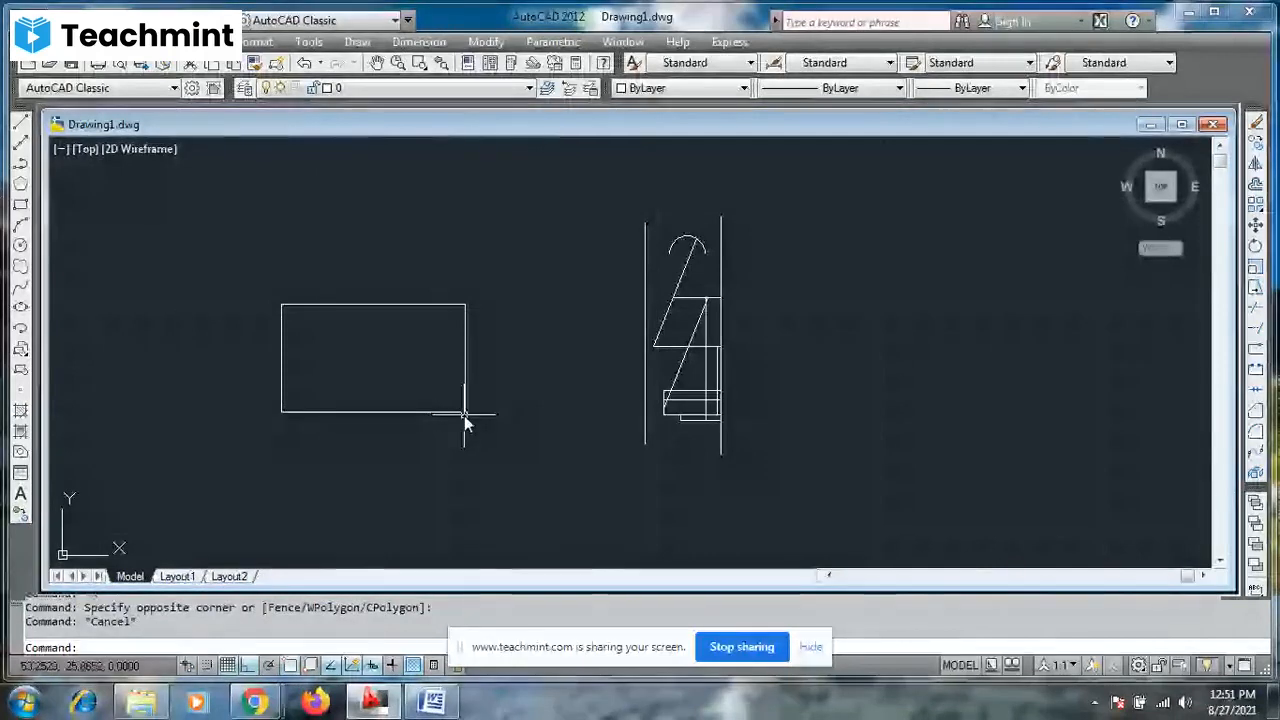
click(464, 413)
text(s)
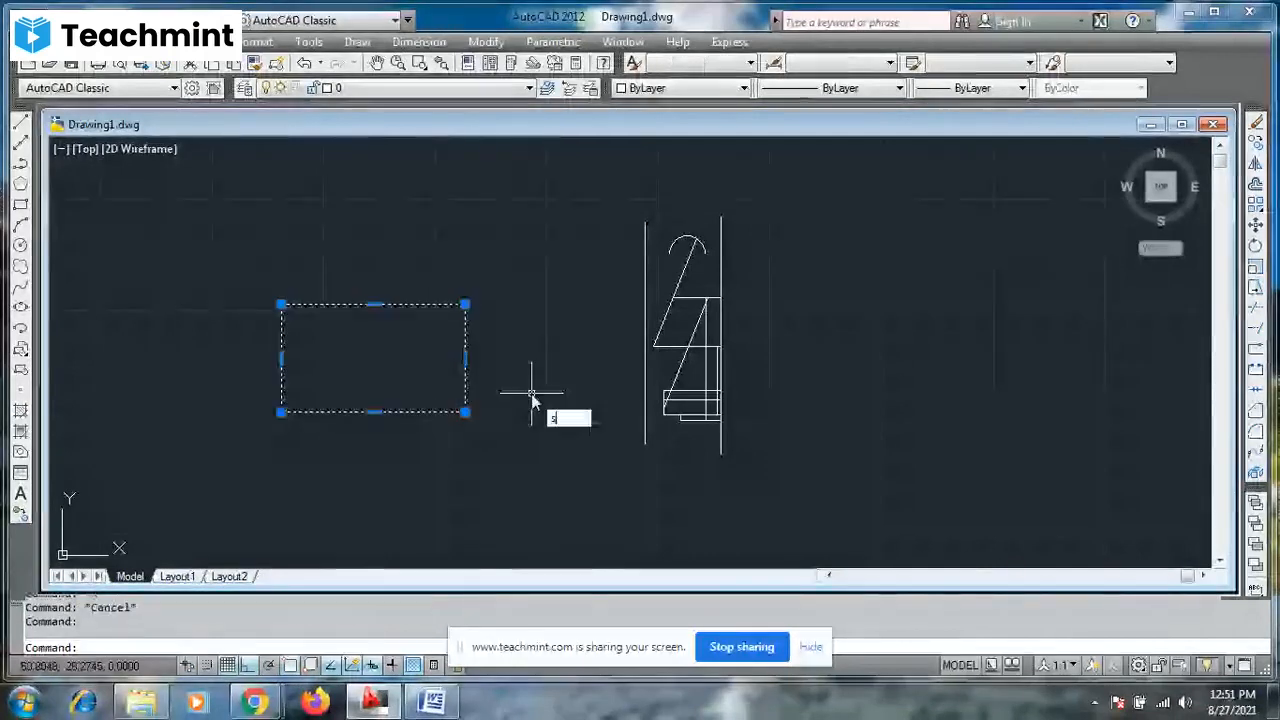
text(c)
key(Return)
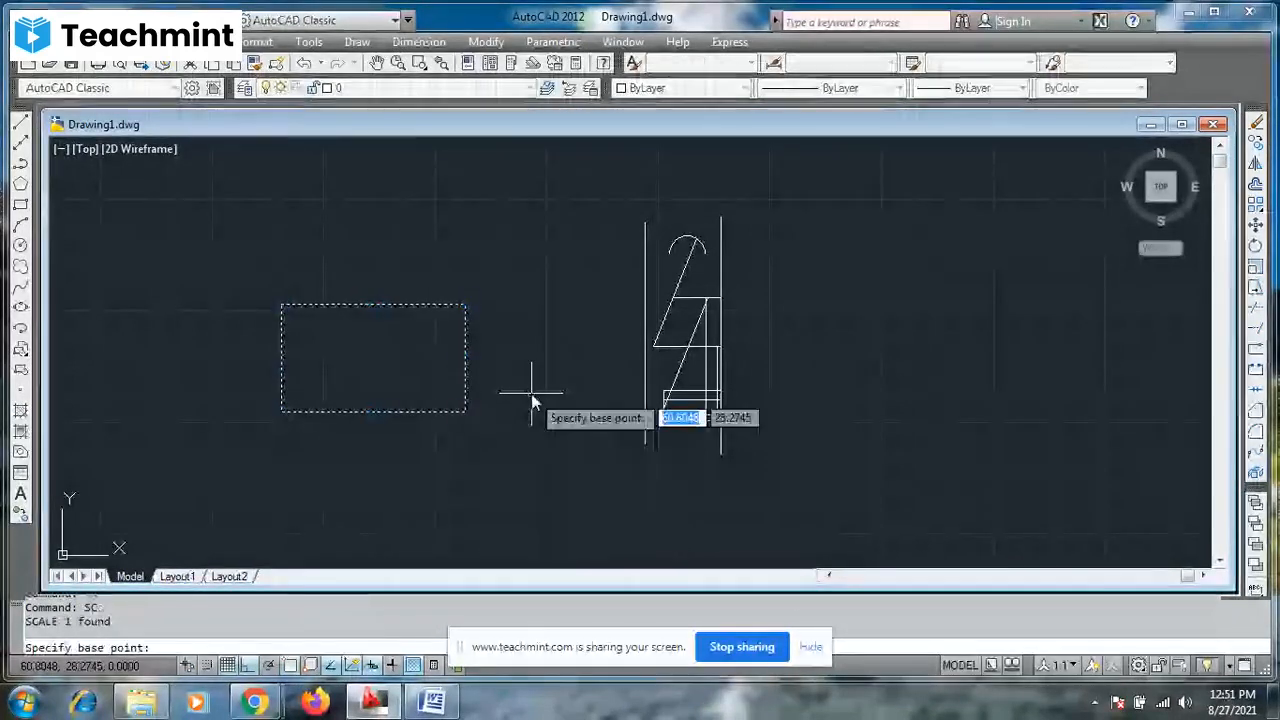
click(462, 411)
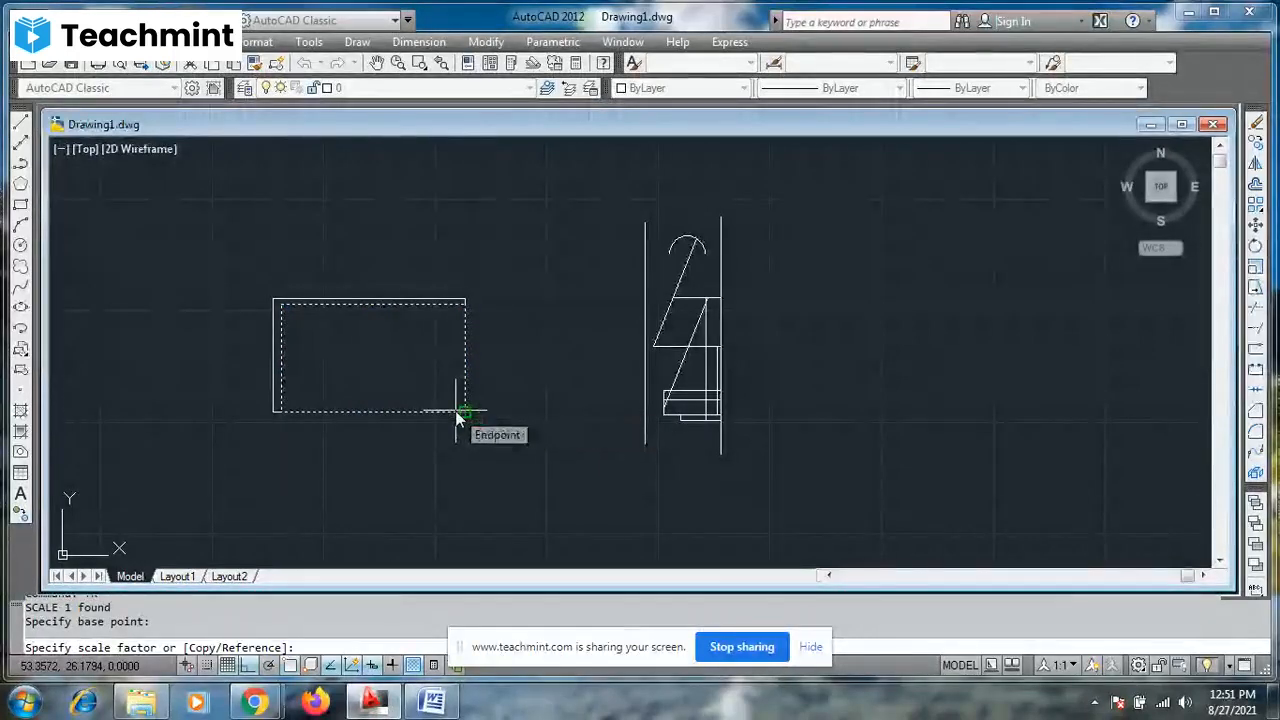
text(2)
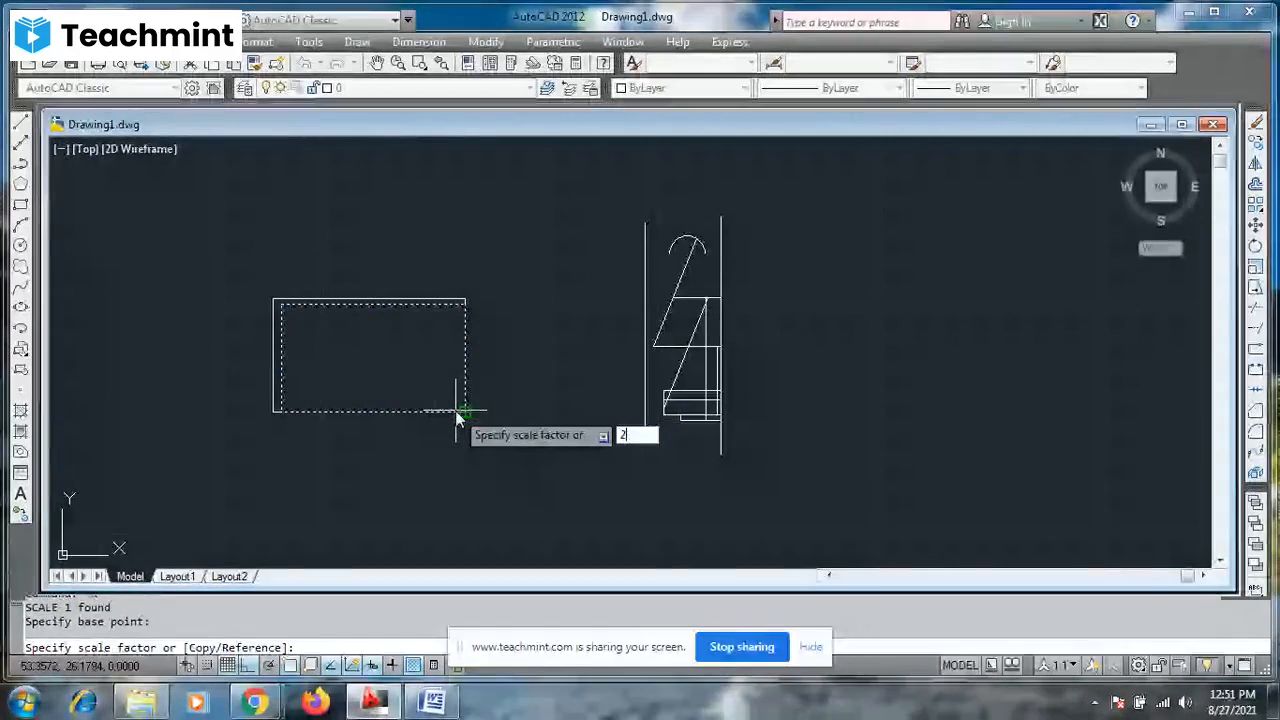
key(Return)
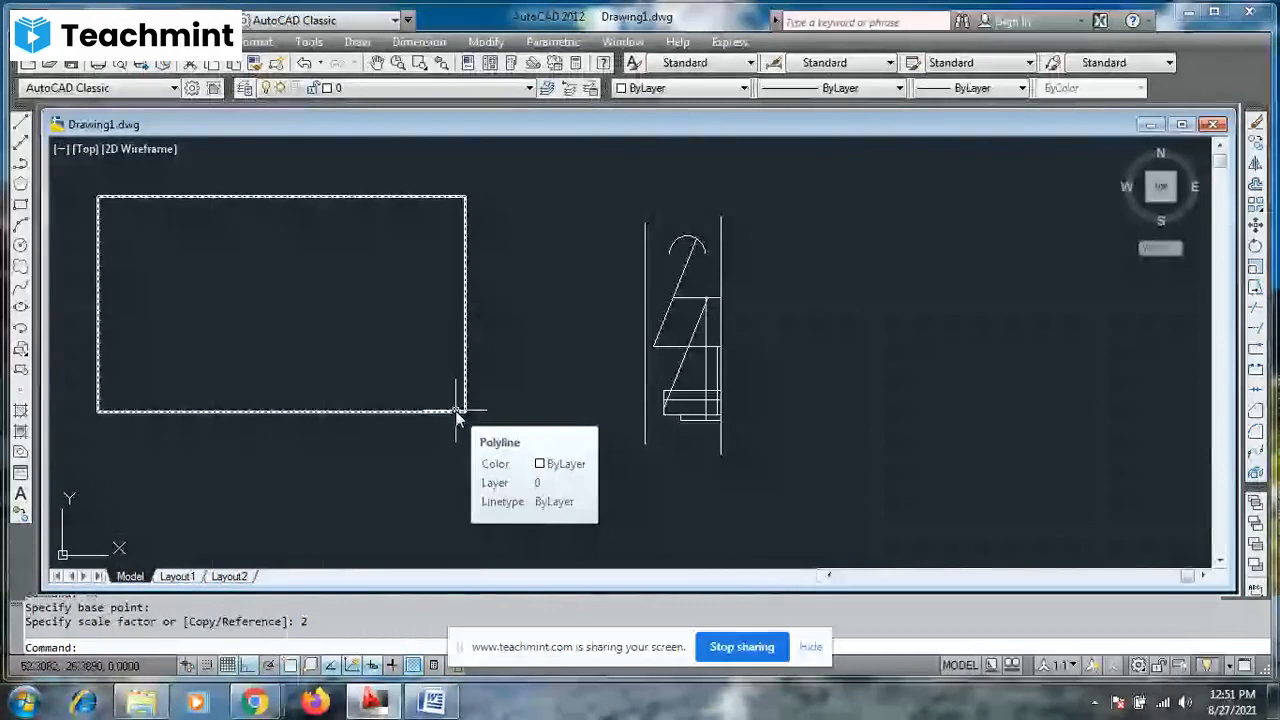
- Undo the rectangle's scaling and erase the rectangle
key(Escape)
key(ctrl+z)
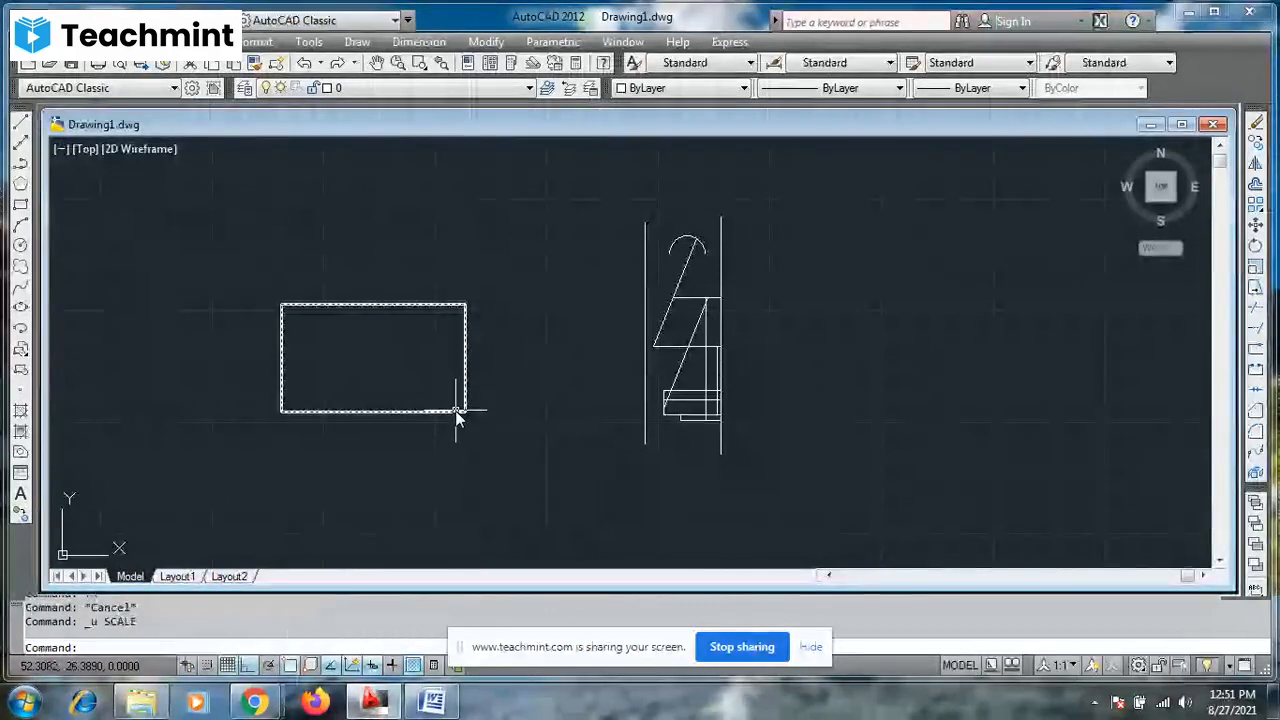
key(Escape)
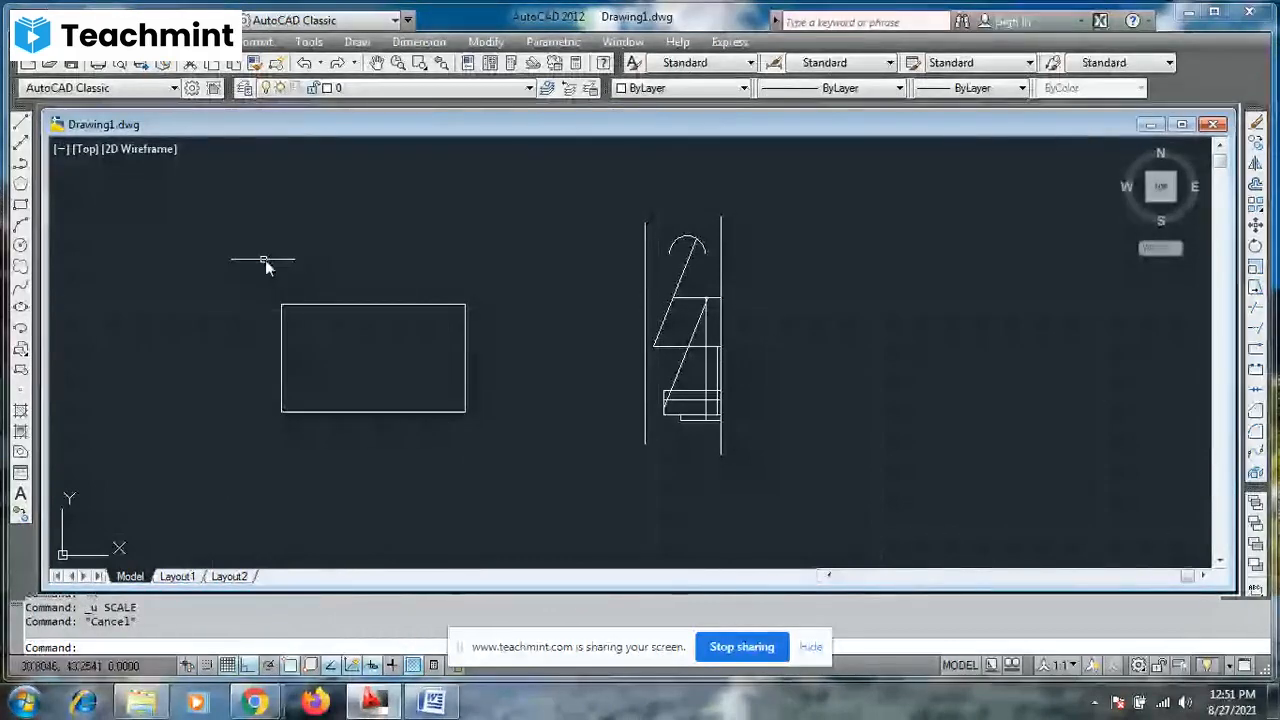
click(265, 260)
click(535, 503)
key(Delete)
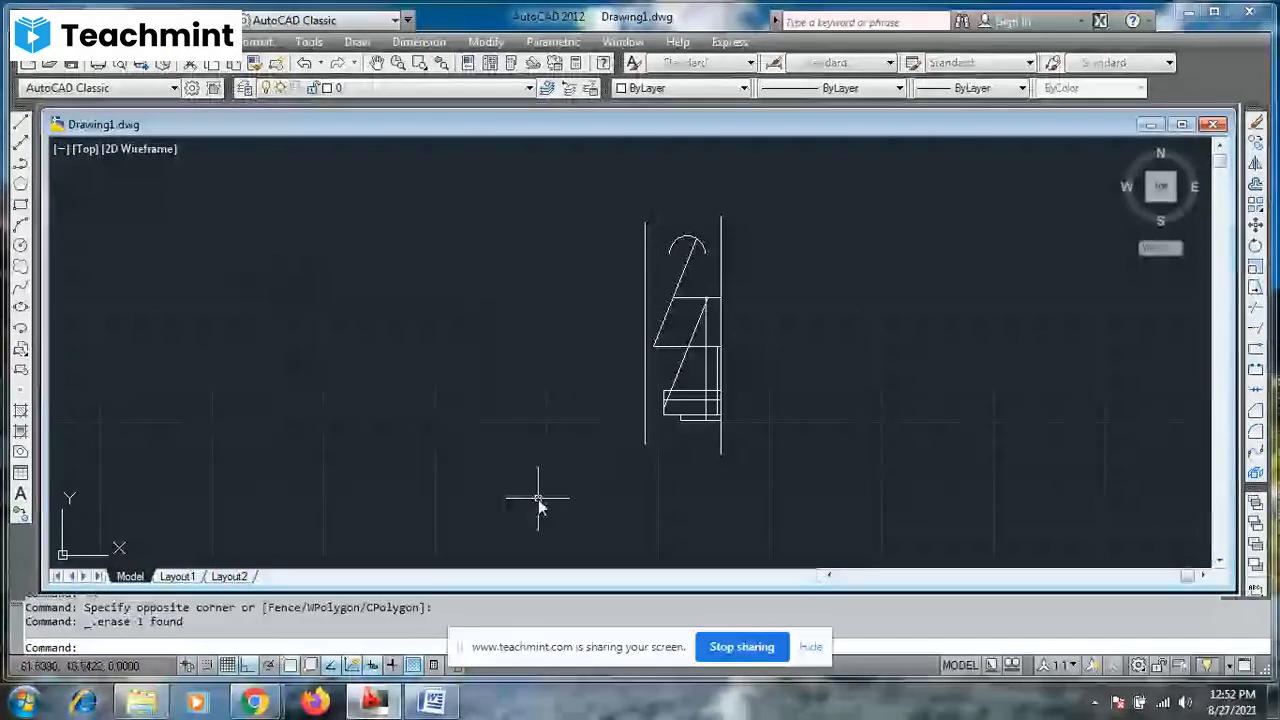
- Draw a rectangle with length 5 and width 3 left of the rotated shapes, using the Dimensions option
text(rec)
key(Return)
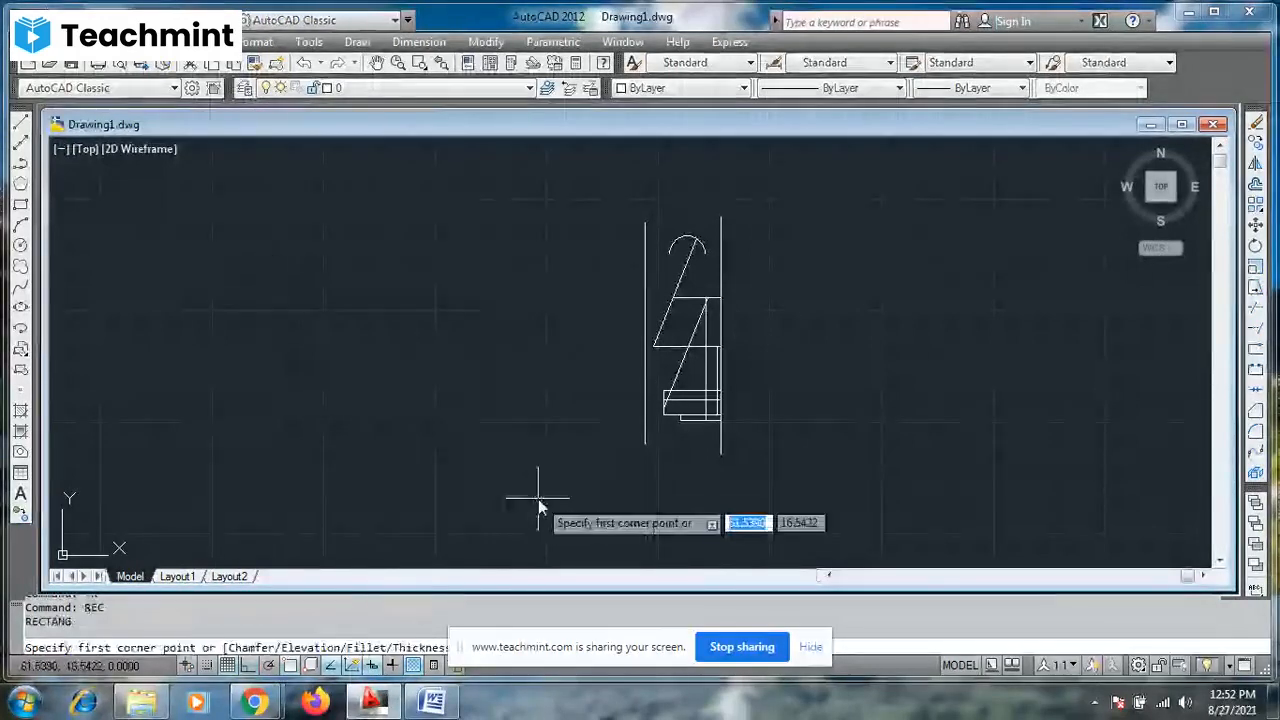
click(281, 299)
text(d)
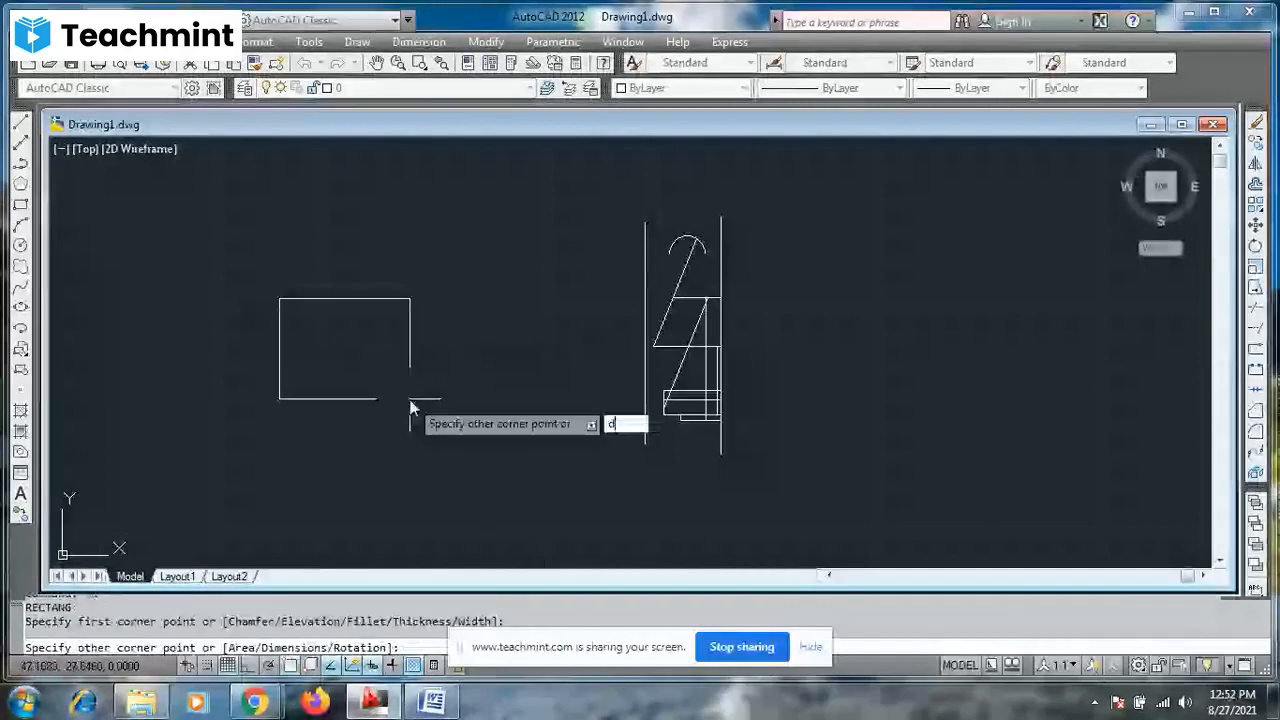
key(Return)
text(5)
key(Return)
text(3)
key(Return)
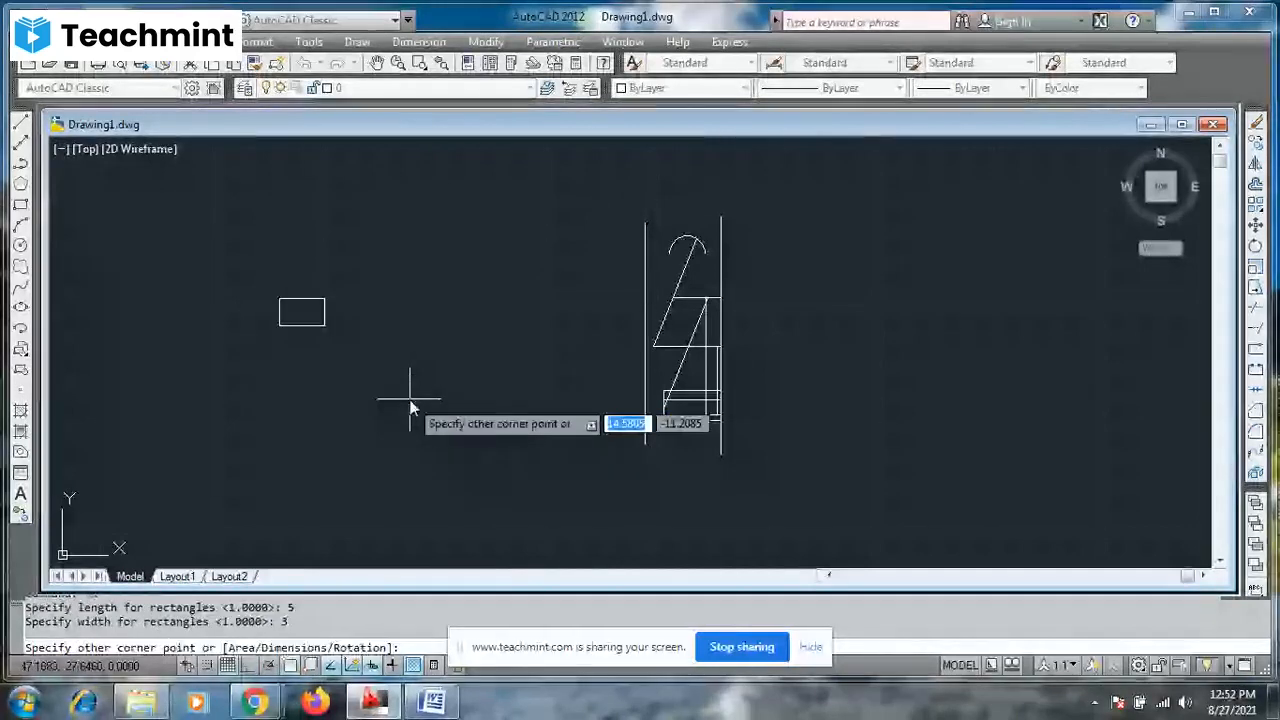
click(410, 405)
- Add a linear dimension to the small rectangle's top edge, placed just above it
scroll(277, 272, up, 5)
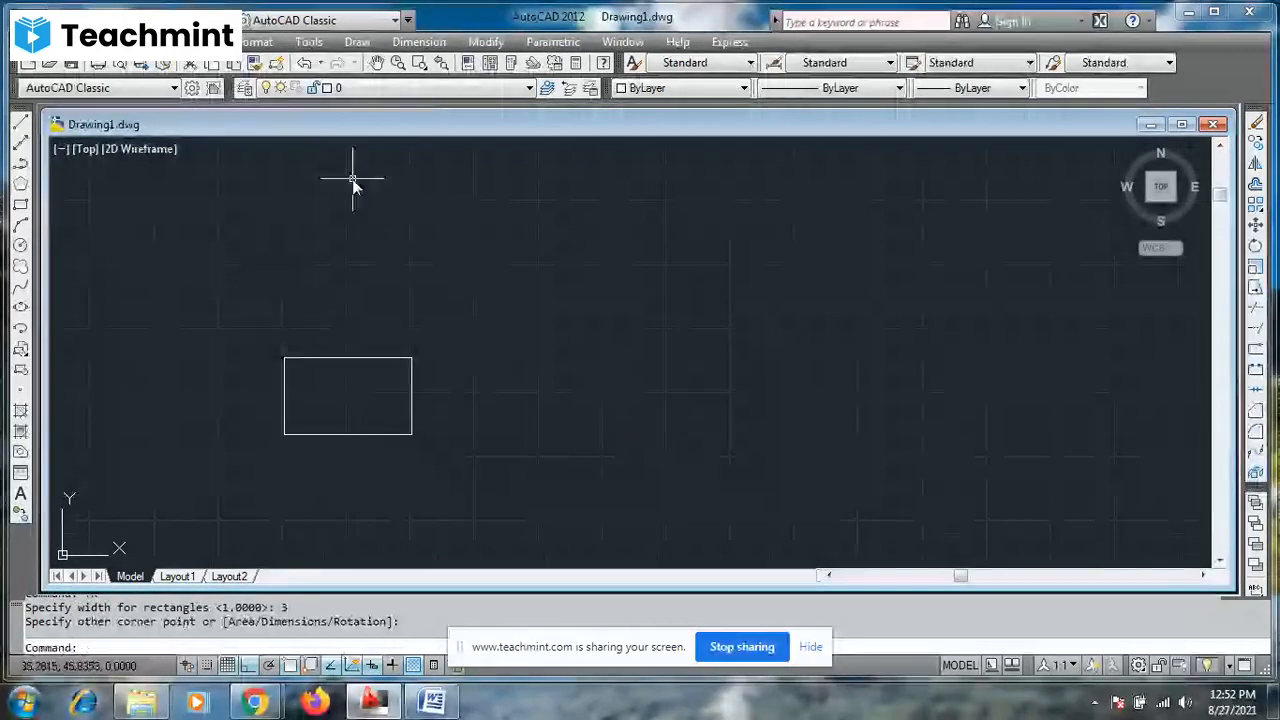
click(413, 42)
click(416, 90)
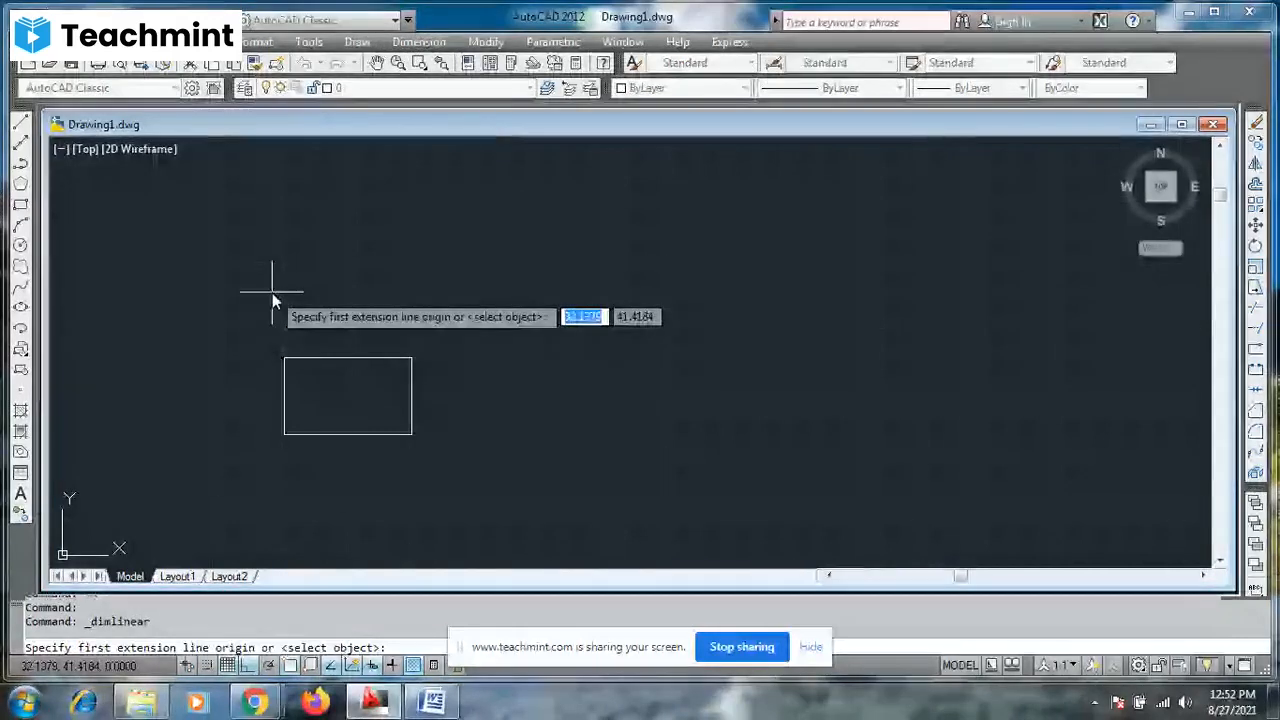
click(284, 358)
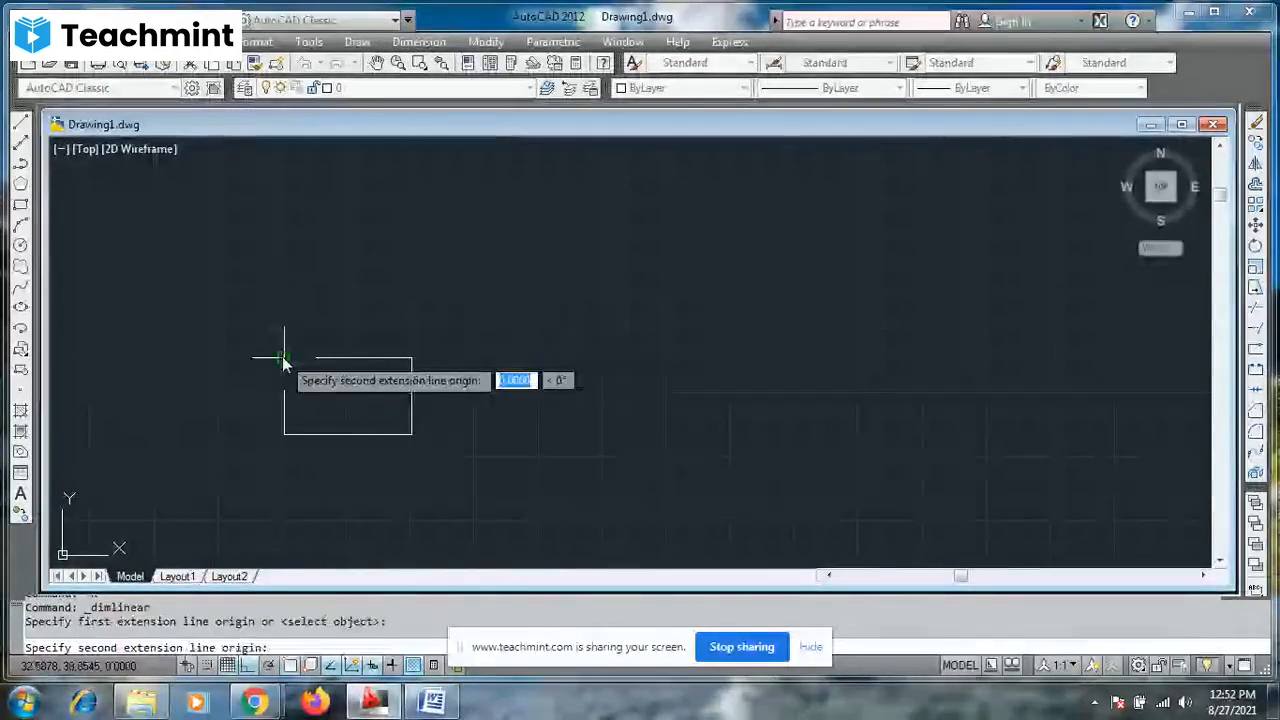
click(411, 358)
click(413, 355)
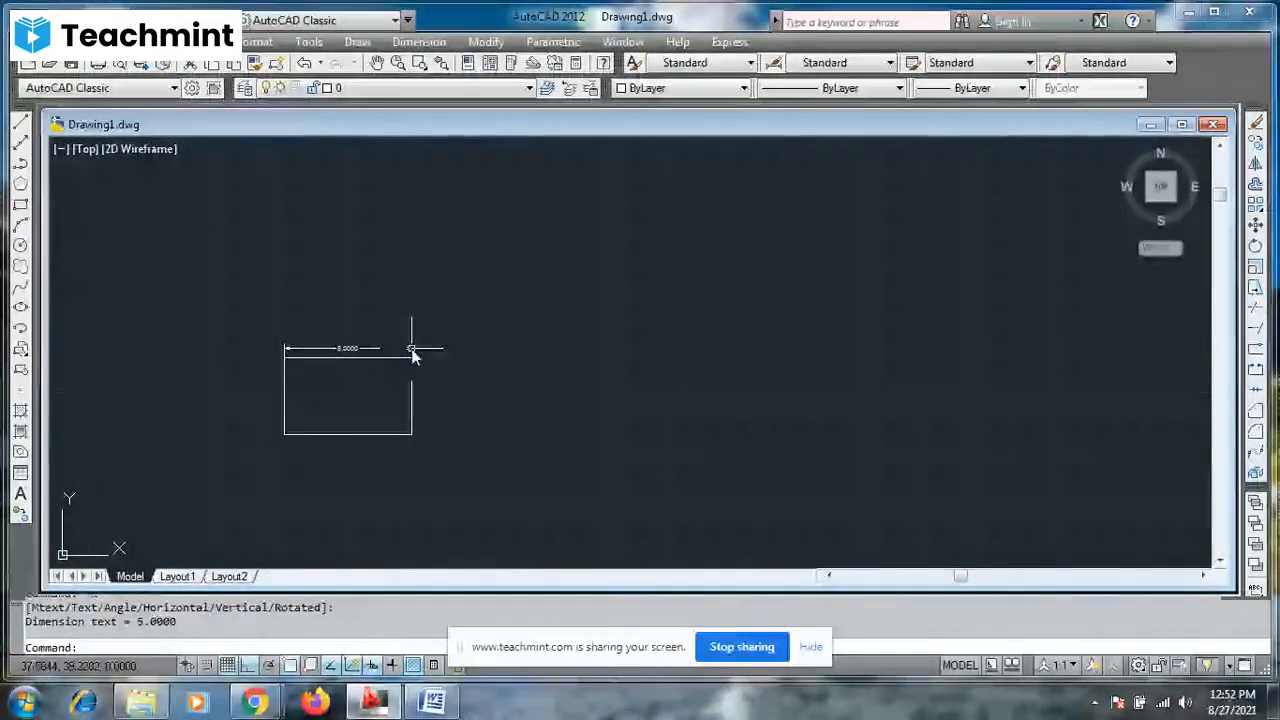
- Add a linear dimension to the small rectangle's right edge, placed just outside it
right_click(470, 342)
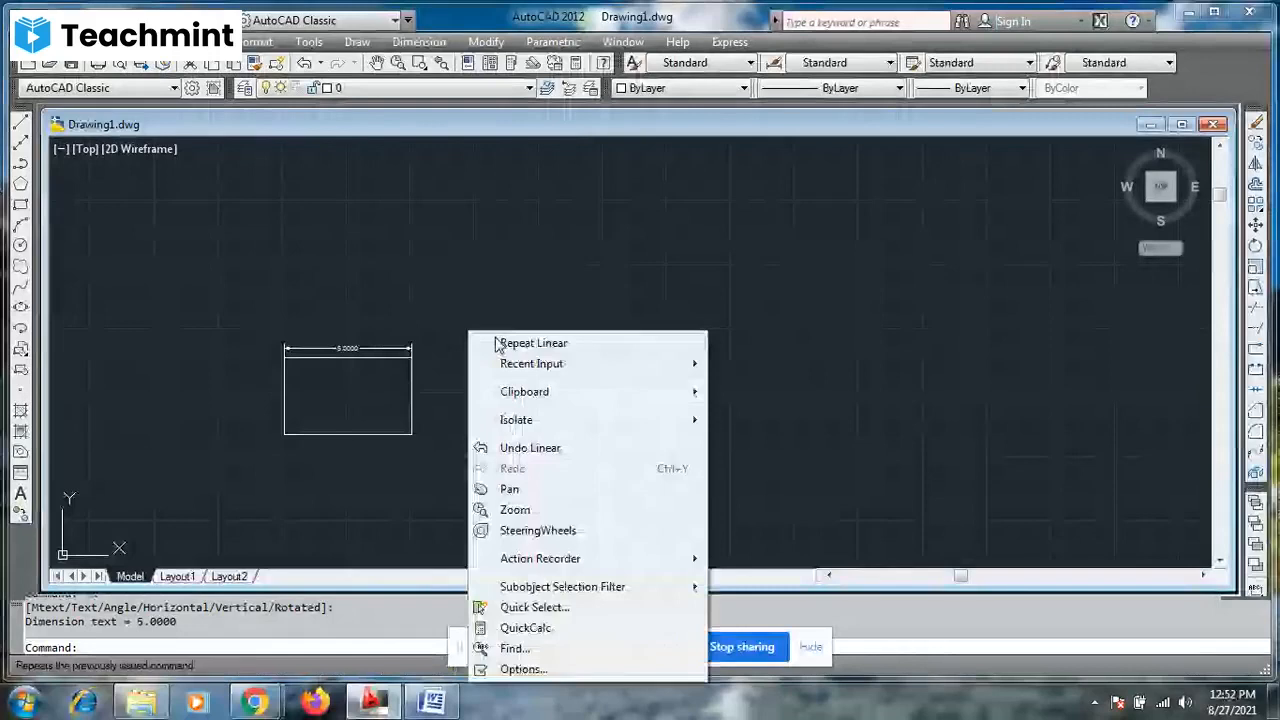
click(533, 343)
click(426, 423)
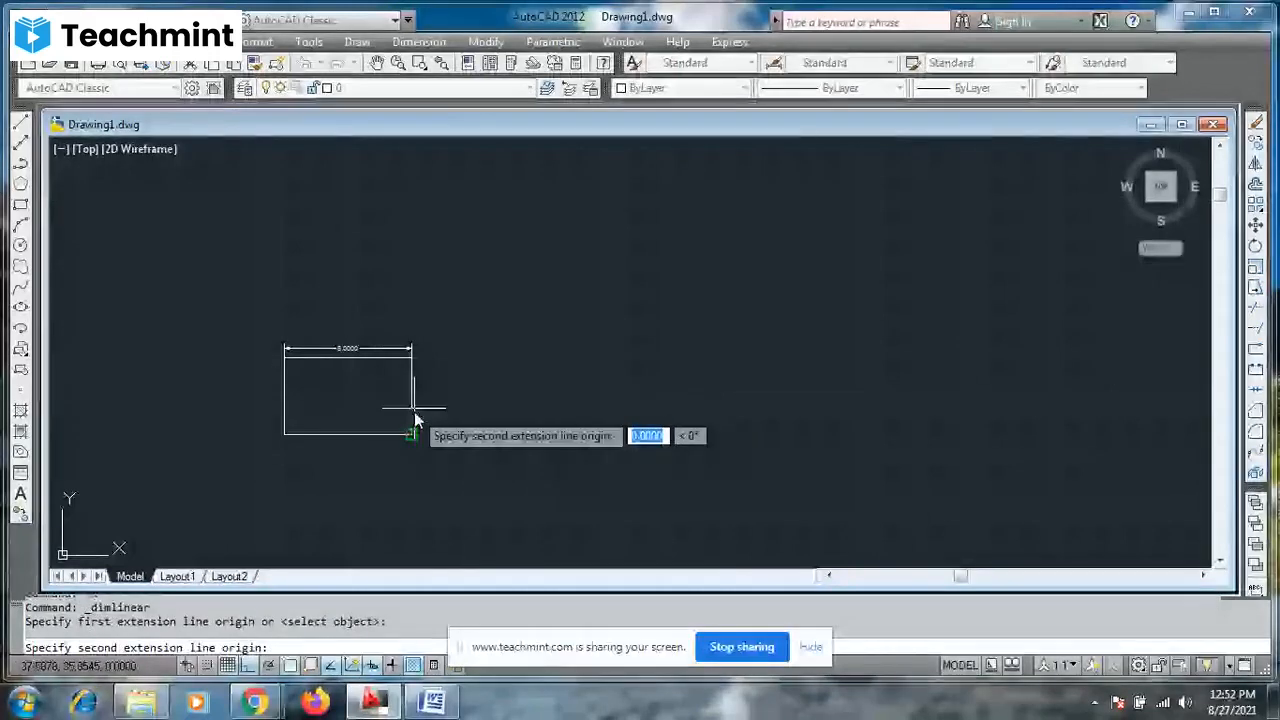
click(412, 358)
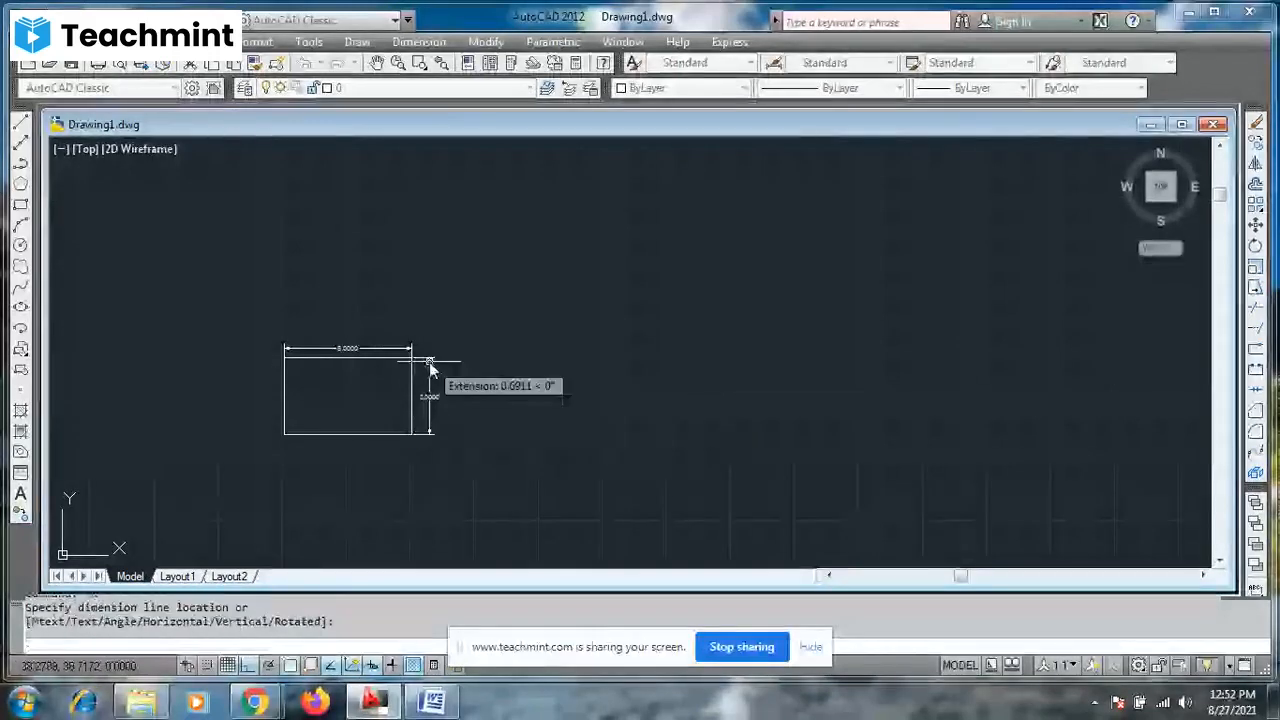
click(429, 364)
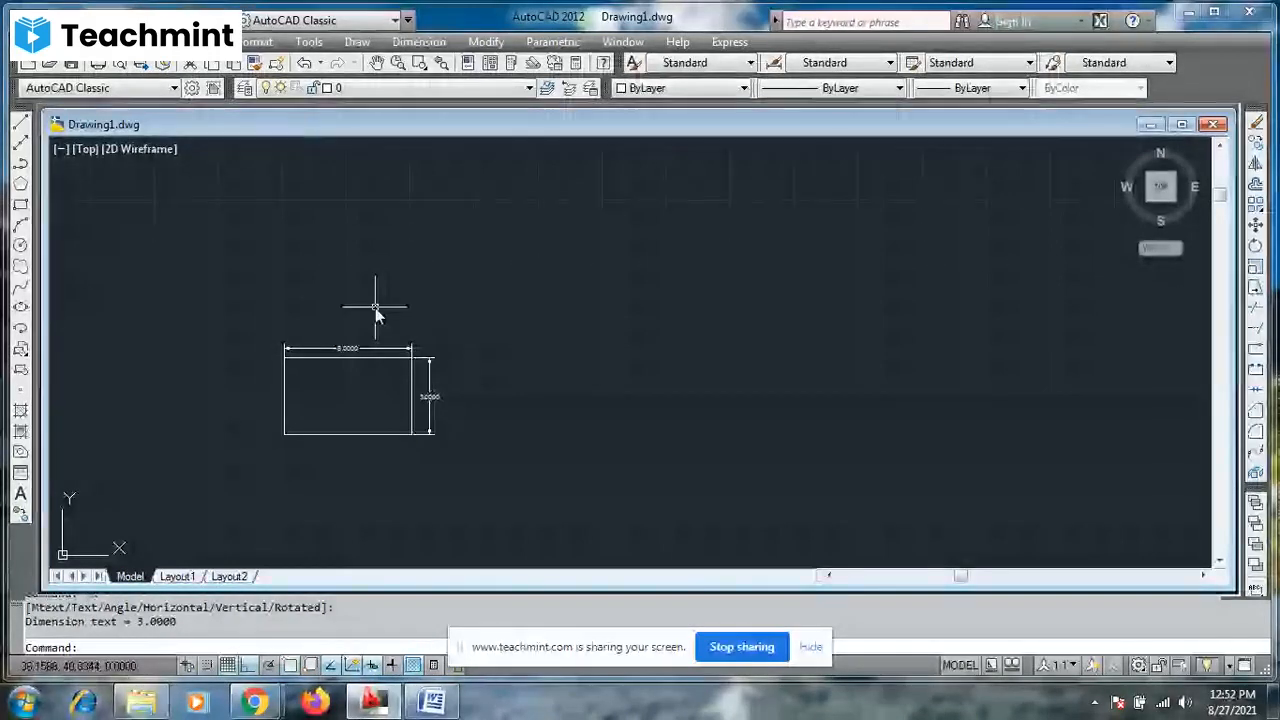
key(Escape)
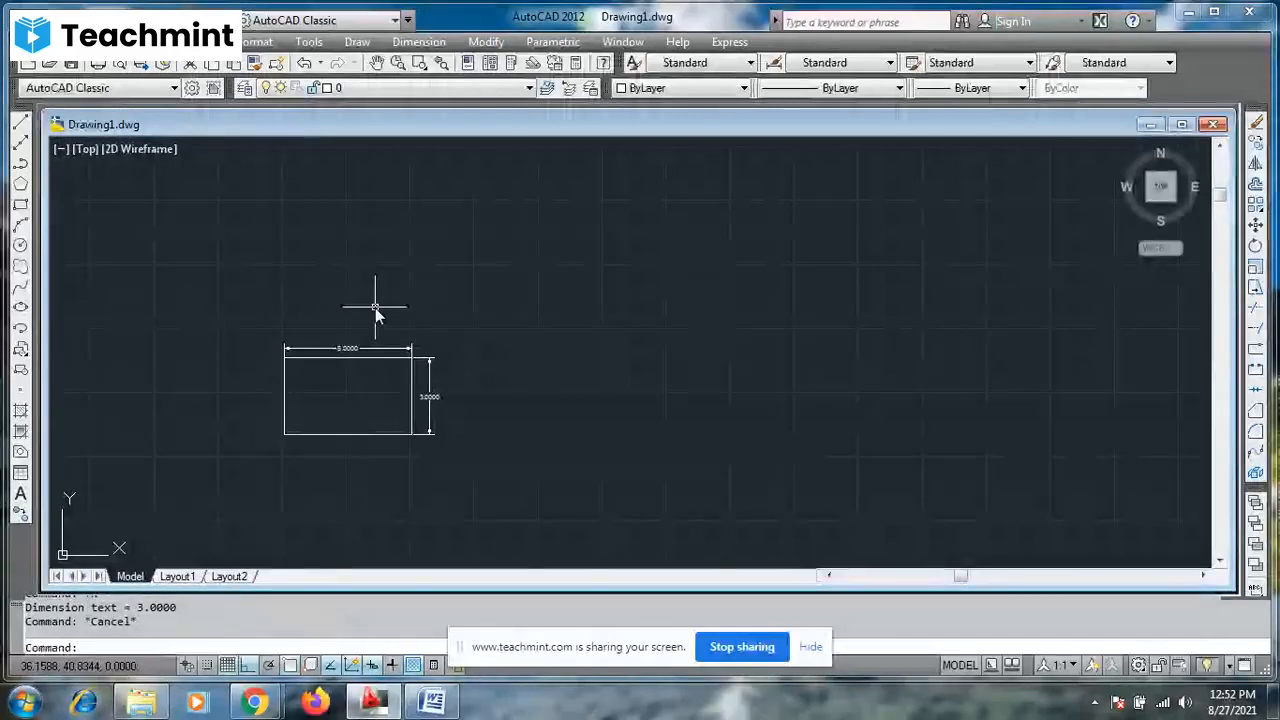
- Scale the dimensioned rectangle by a factor of 2, using its lower-right corner as base point
click(411, 425)
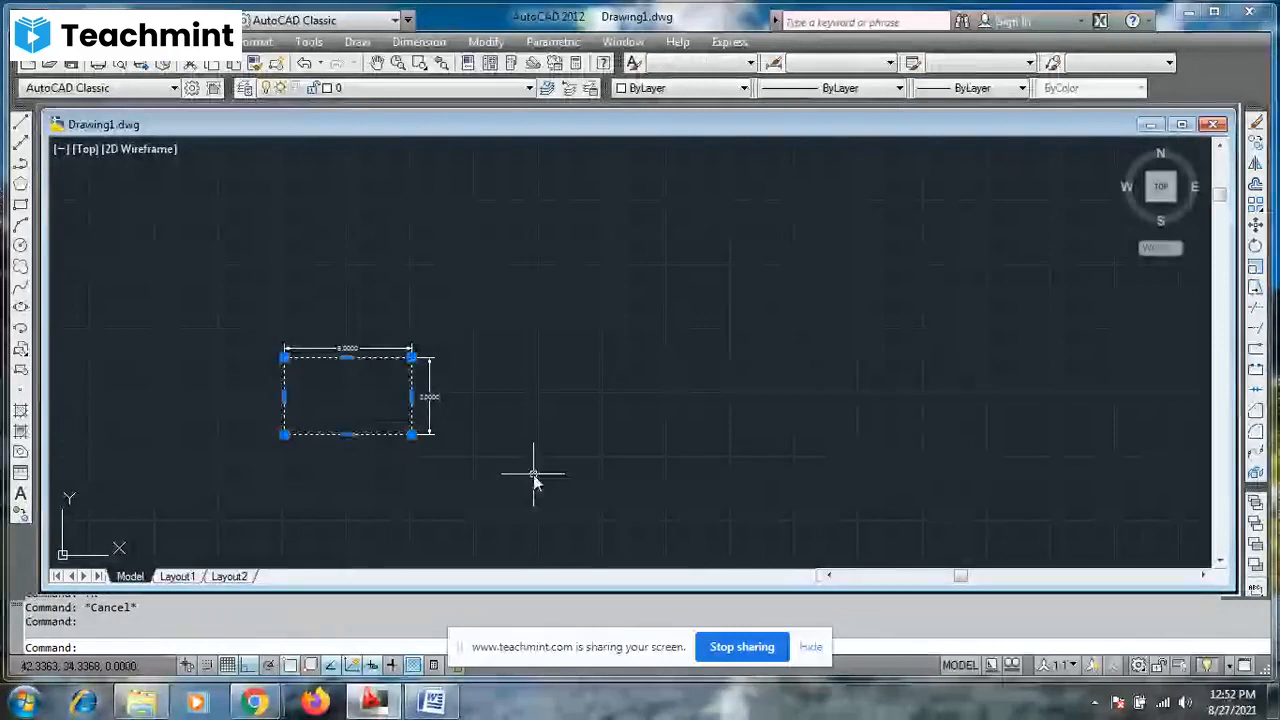
text(SC)
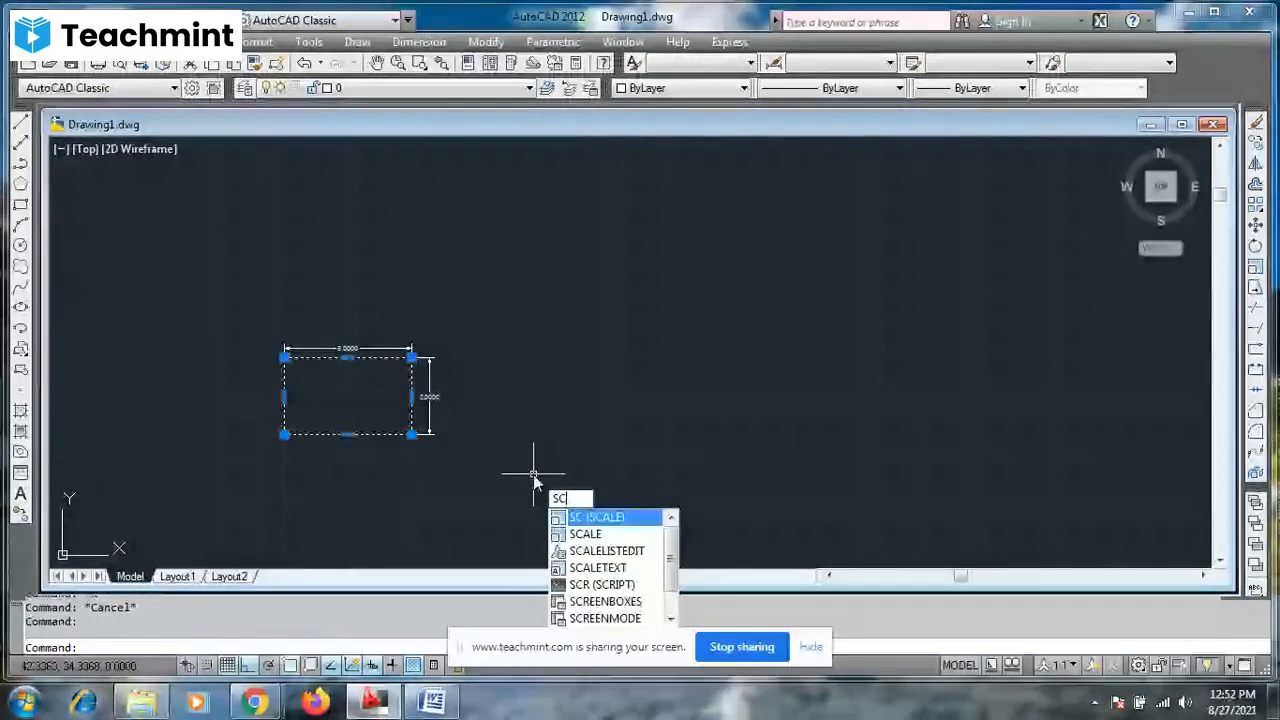
key(Return)
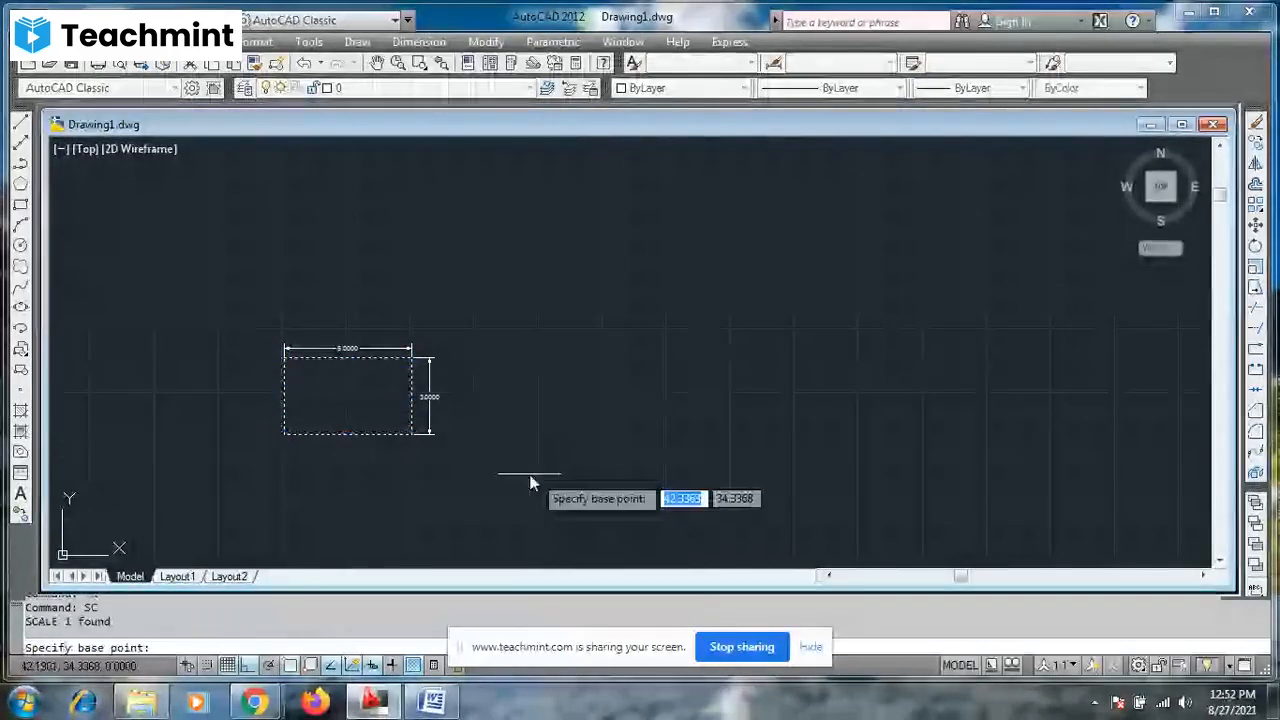
click(409, 439)
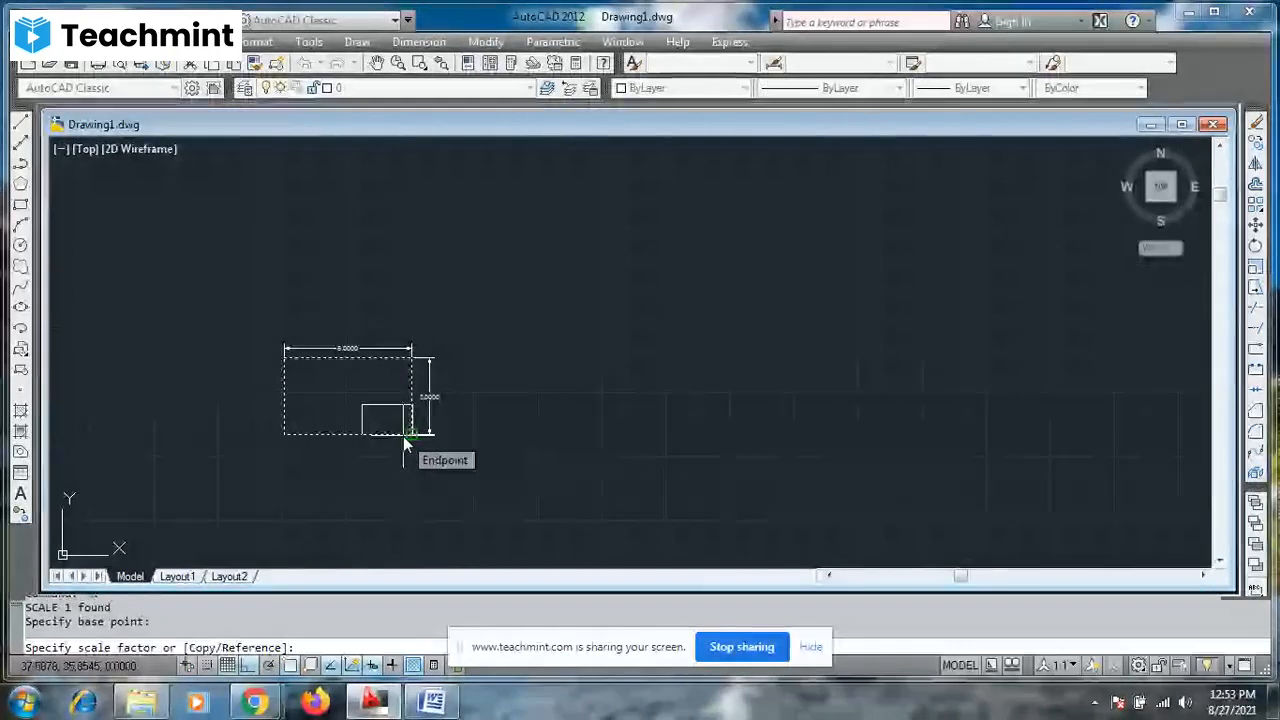
text(2)
key(Return)
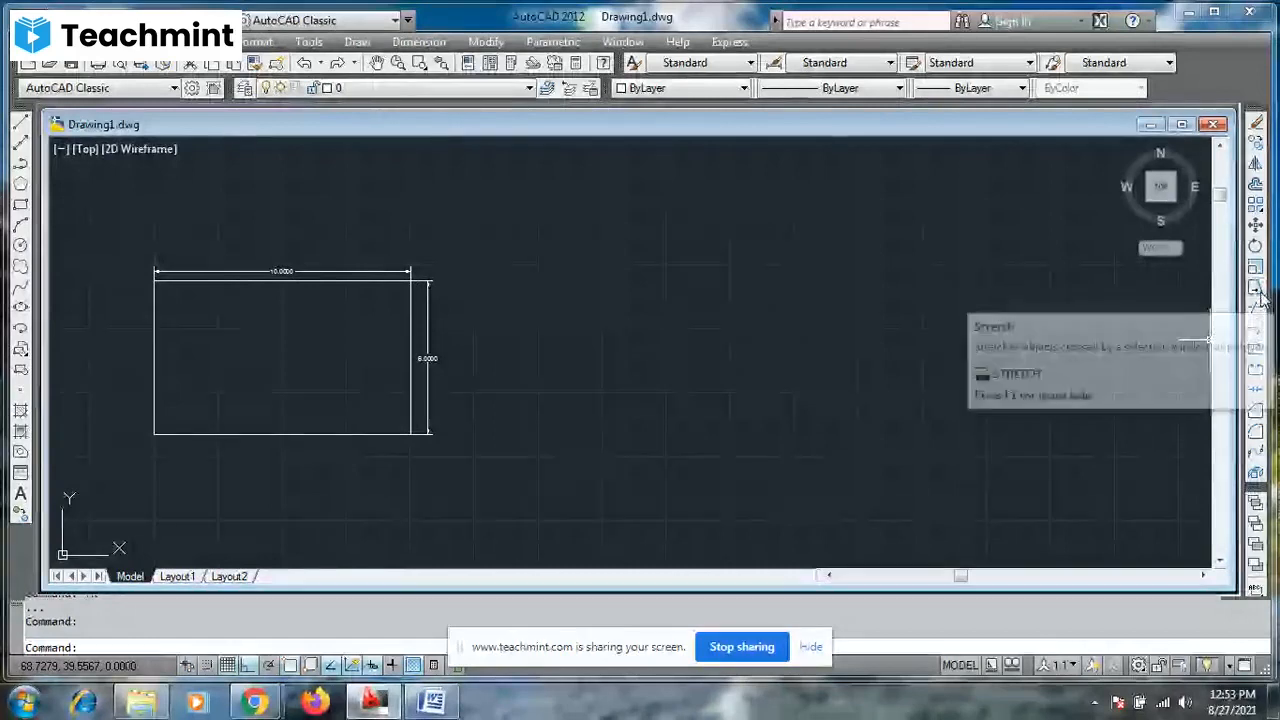
key(Escape)
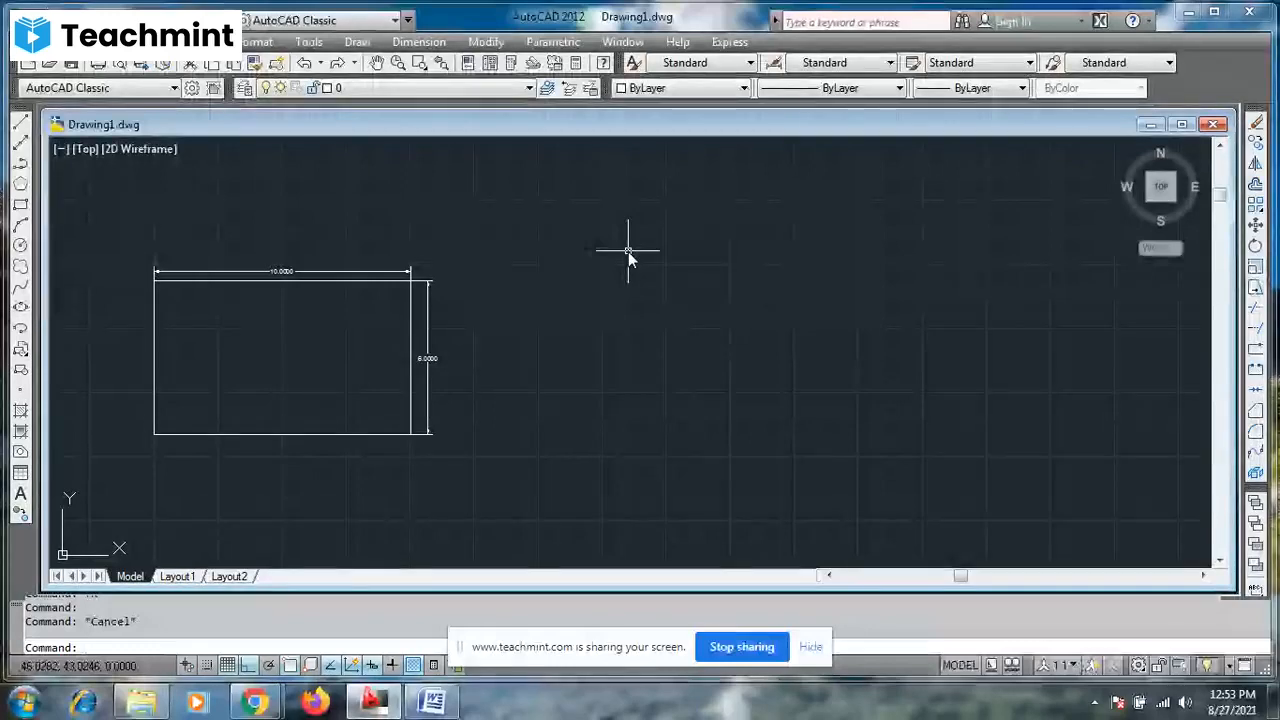
text(s)
key(Return)
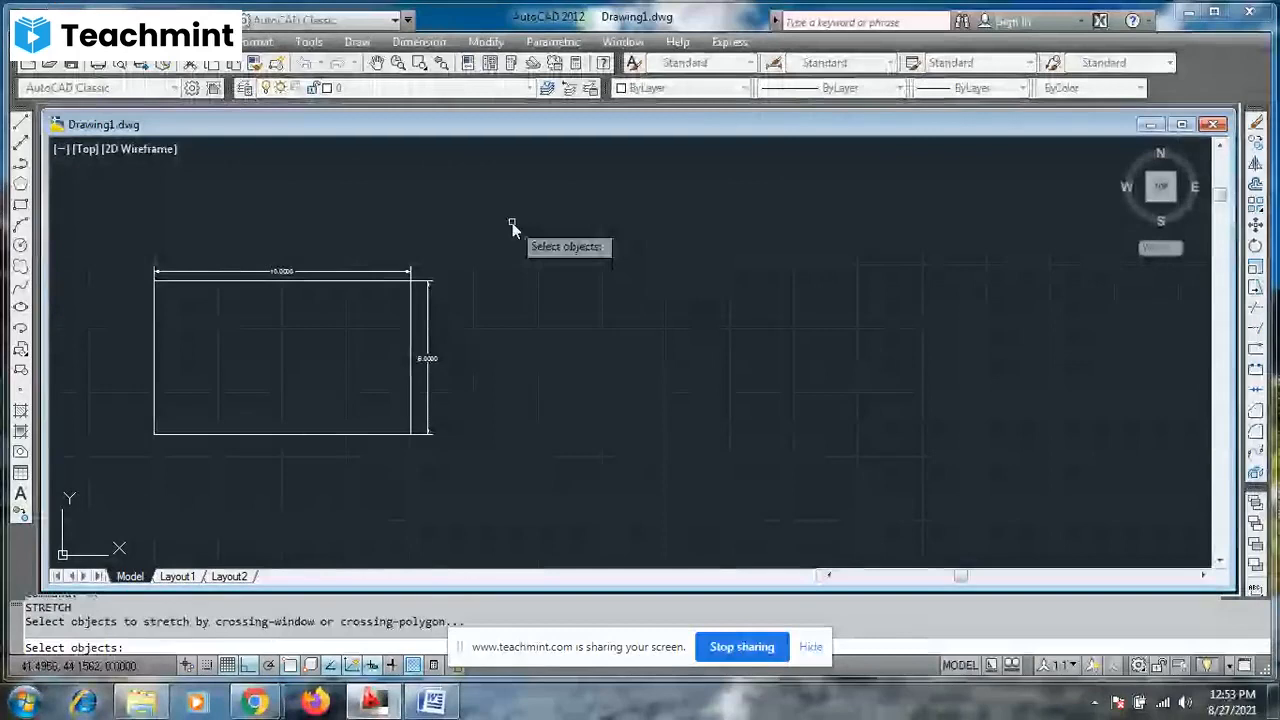
key(Escape)
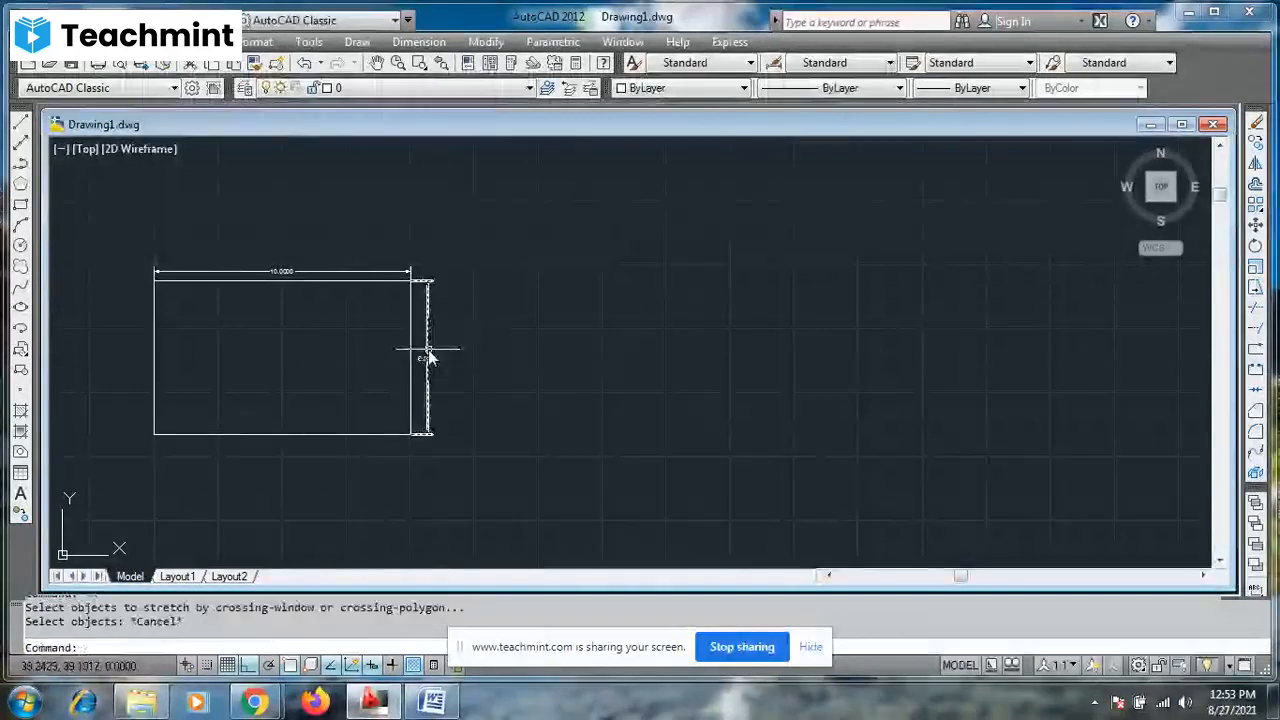
- Erase the vertical and horizontal dimensions of the scaled rectangle
click(429, 351)
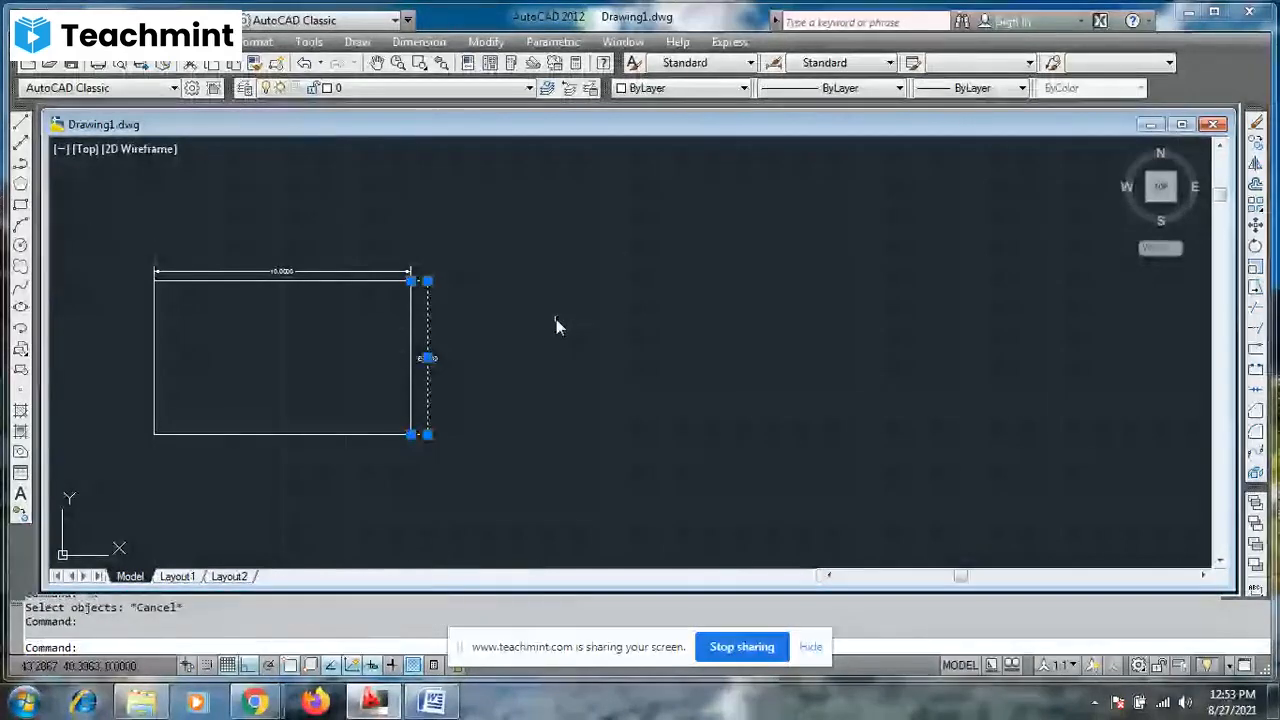
key(Delete)
click(388, 272)
key(Delete)
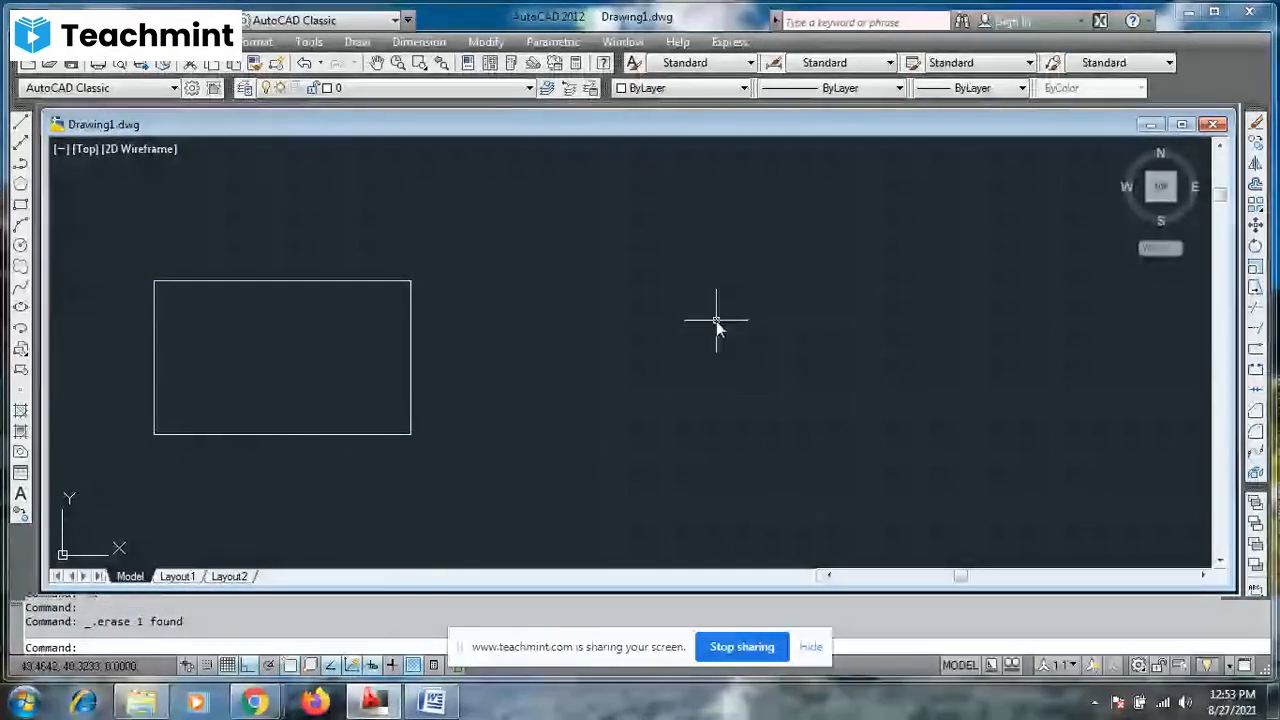
- Stretch the rectangle's right side horizontally outward by 10, selecting it with a crossing window and using the lower-right corner as base point
text(s)
key(Return)
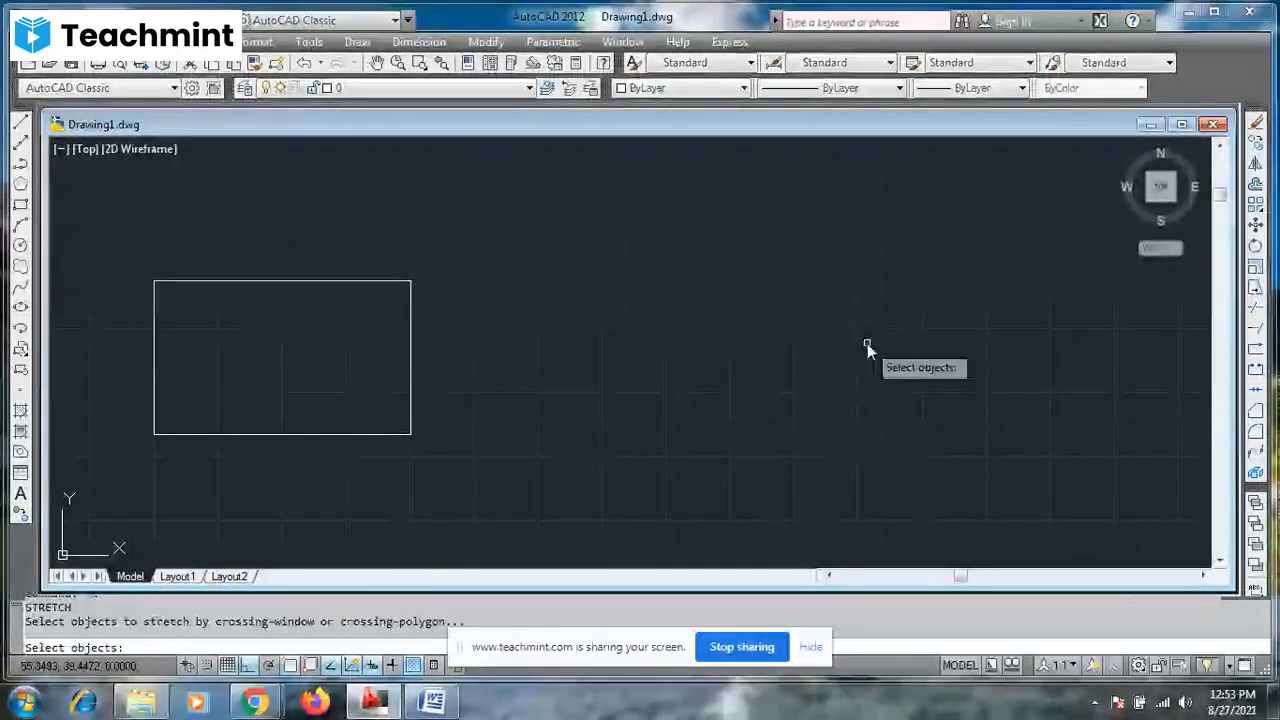
click(613, 300)
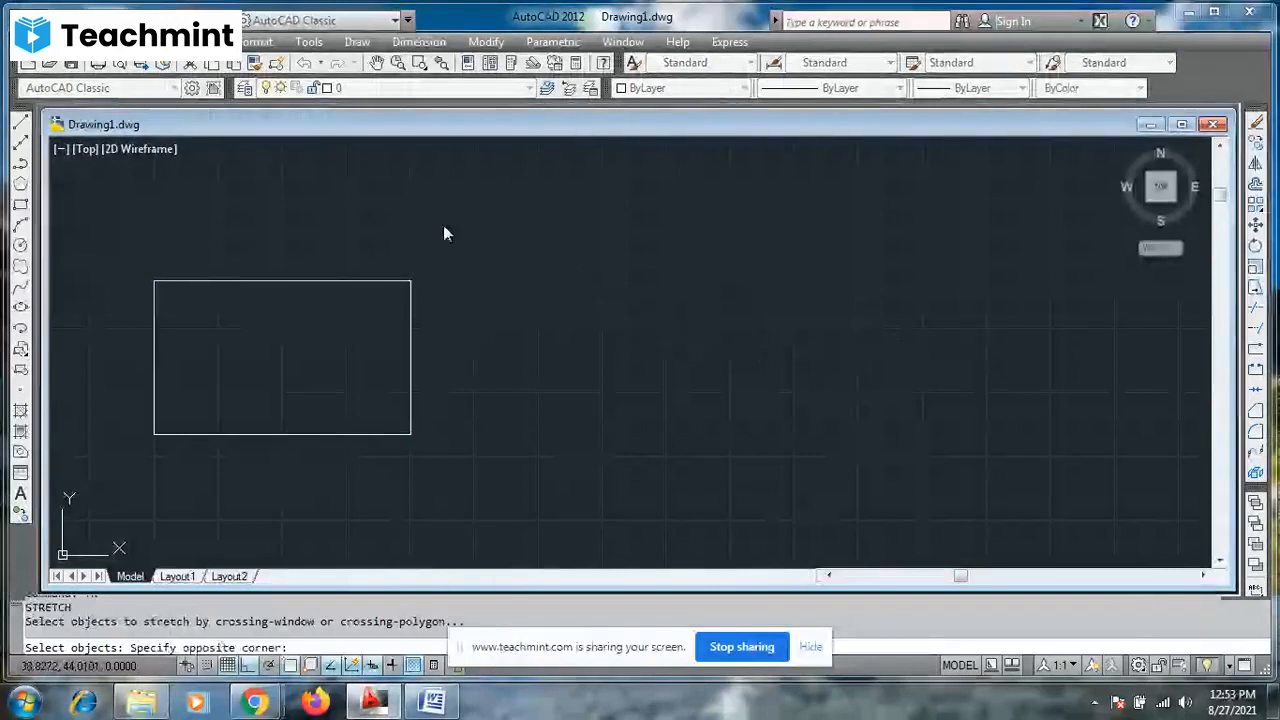
click(290, 518)
key(Return)
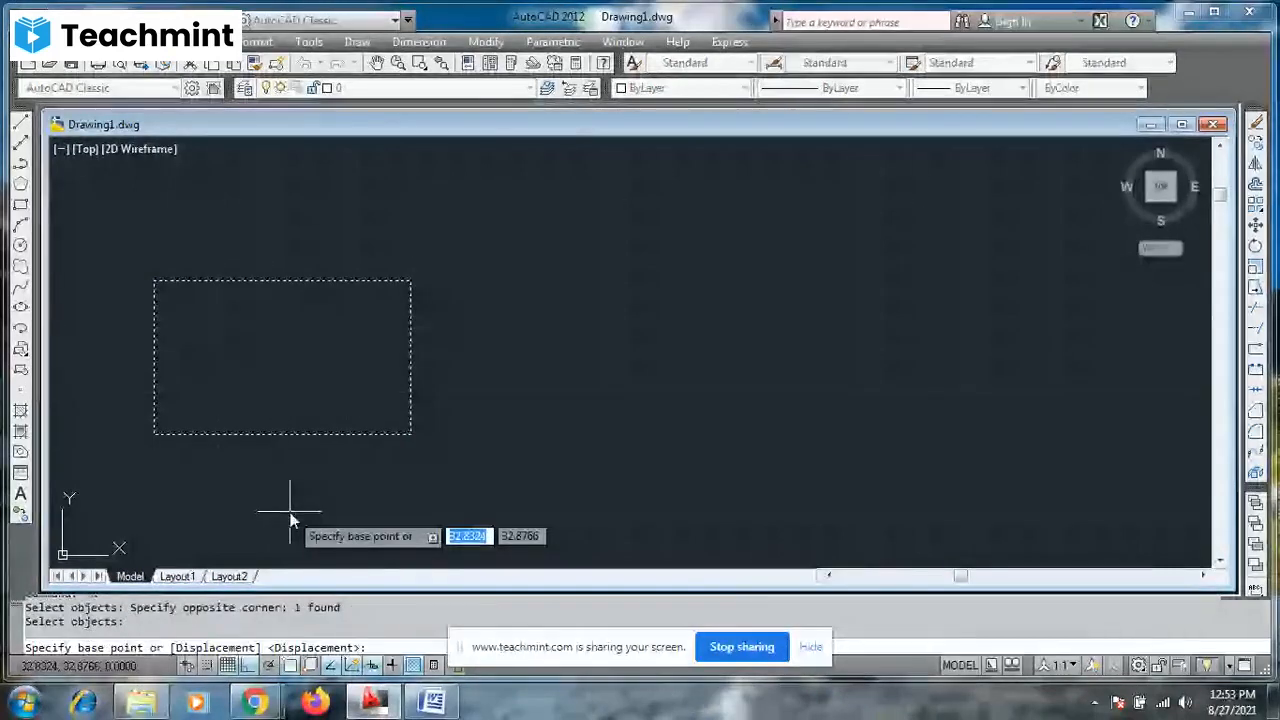
click(410, 434)
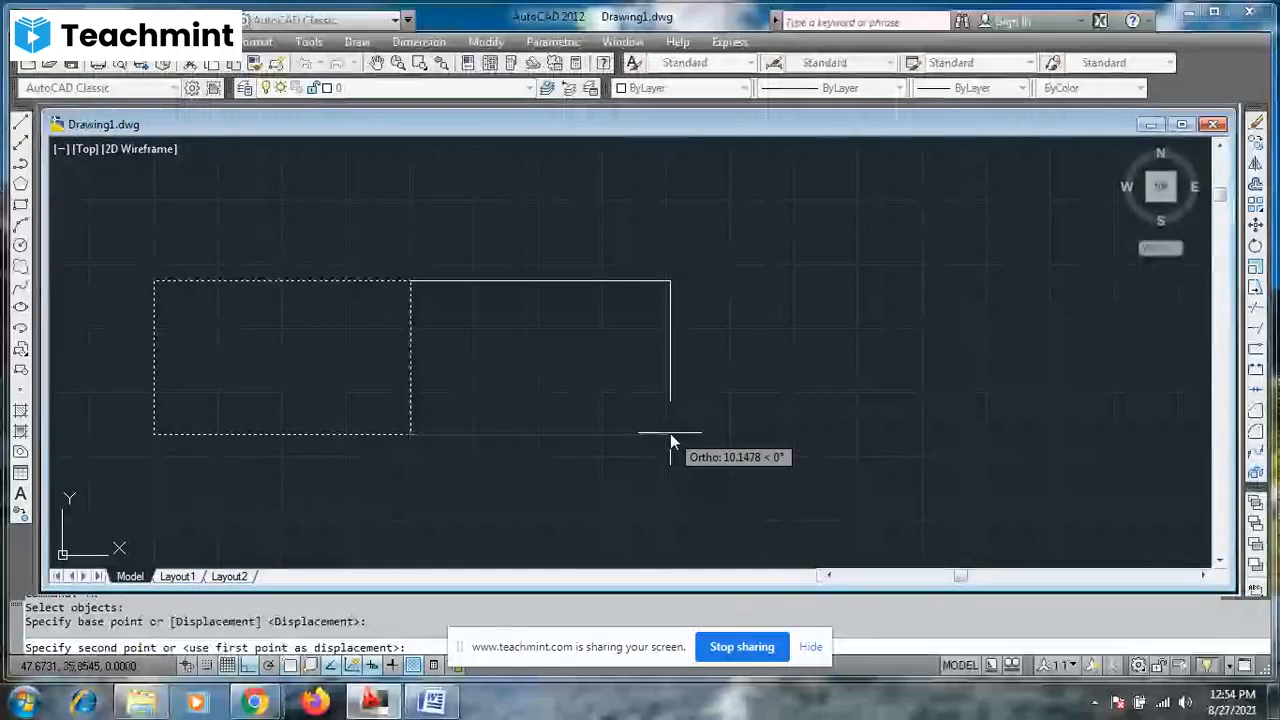
text(10)
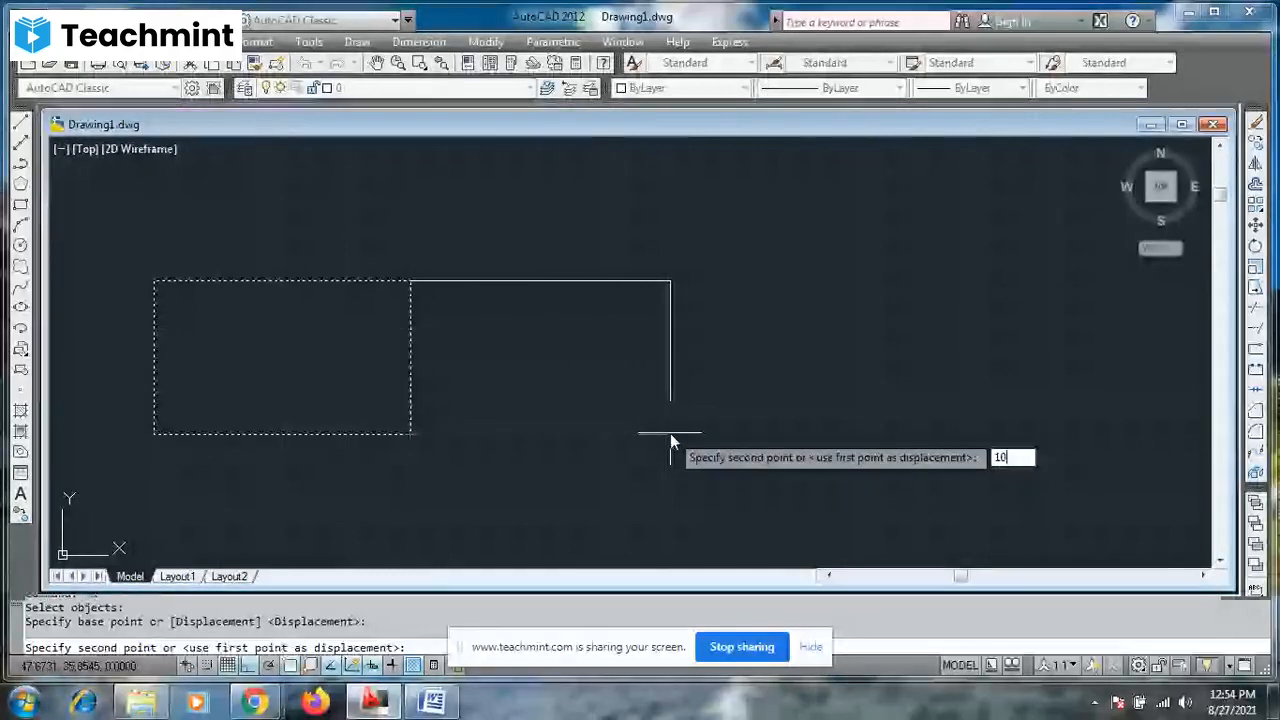
key(Return)
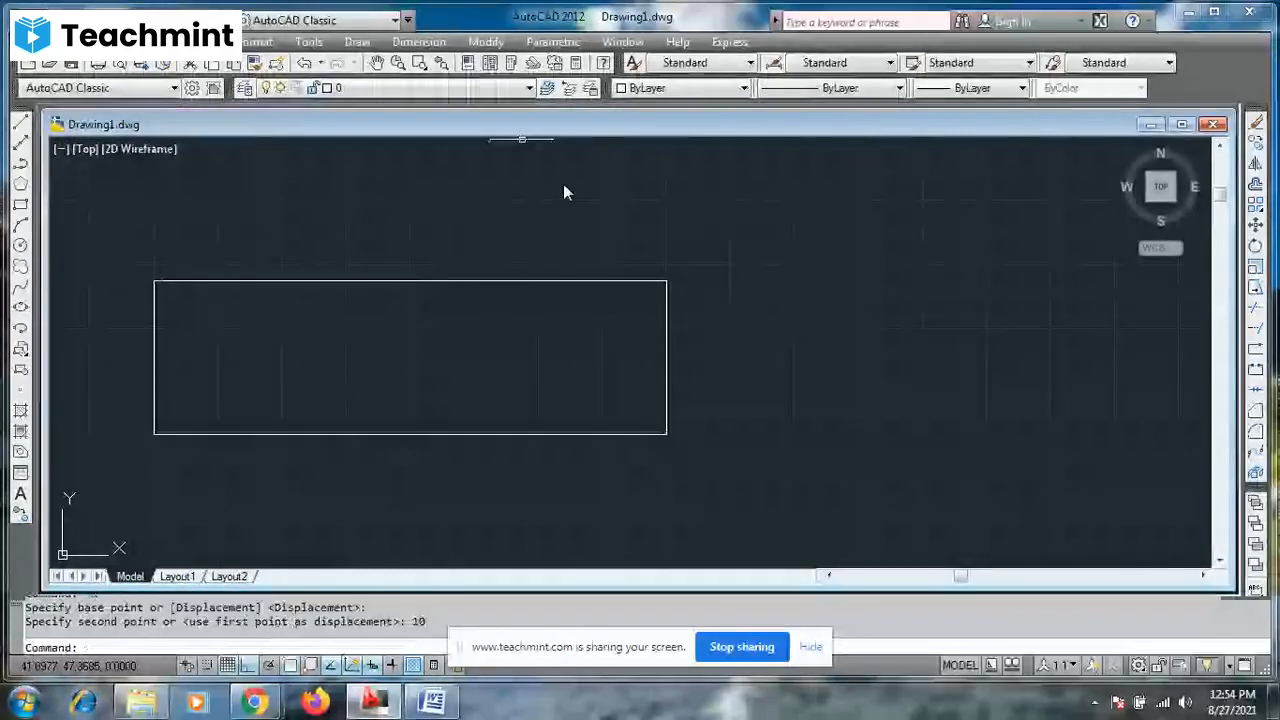
- Add a linear dimension to the stretched rectangle's top edge, placed just above it
click(419, 42)
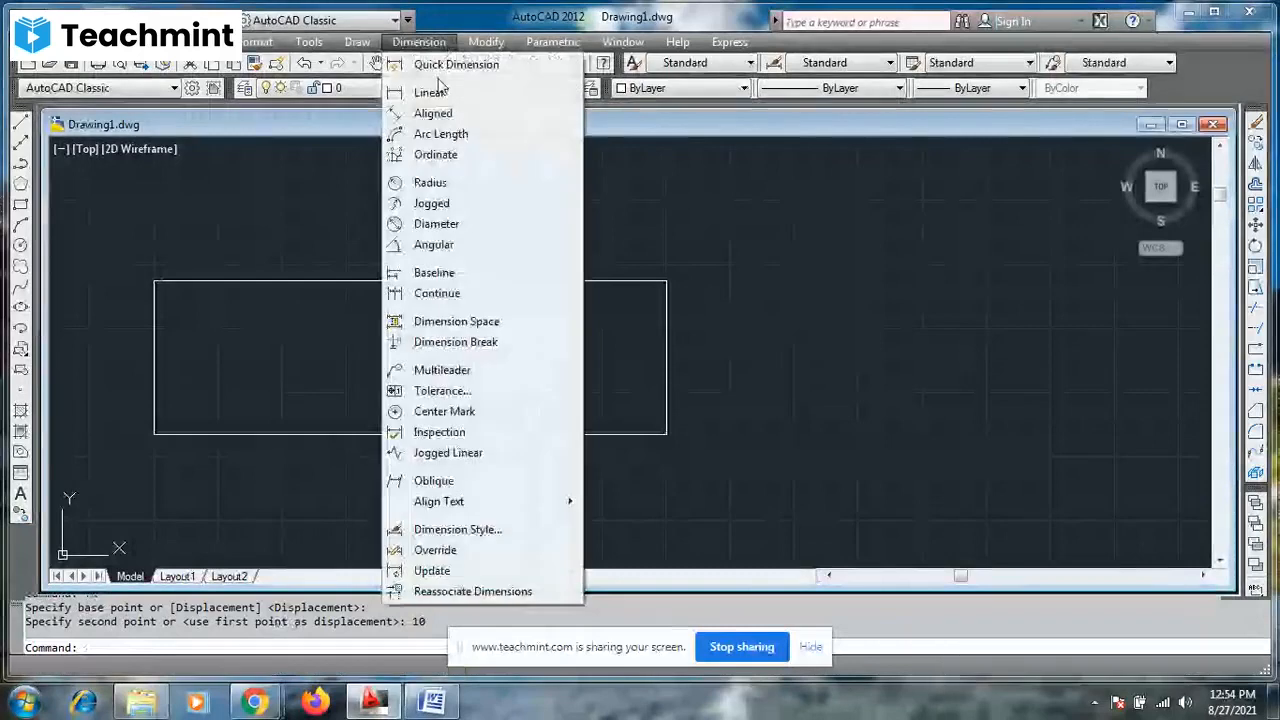
click(432, 92)
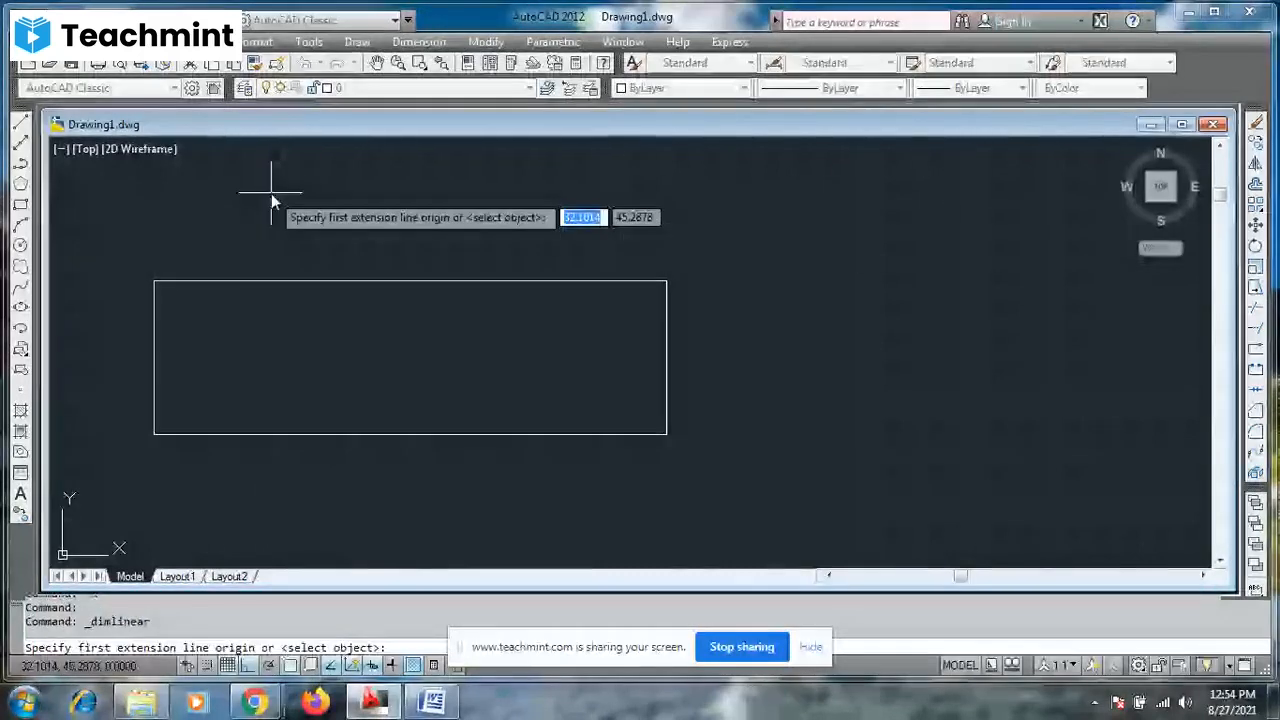
click(154, 281)
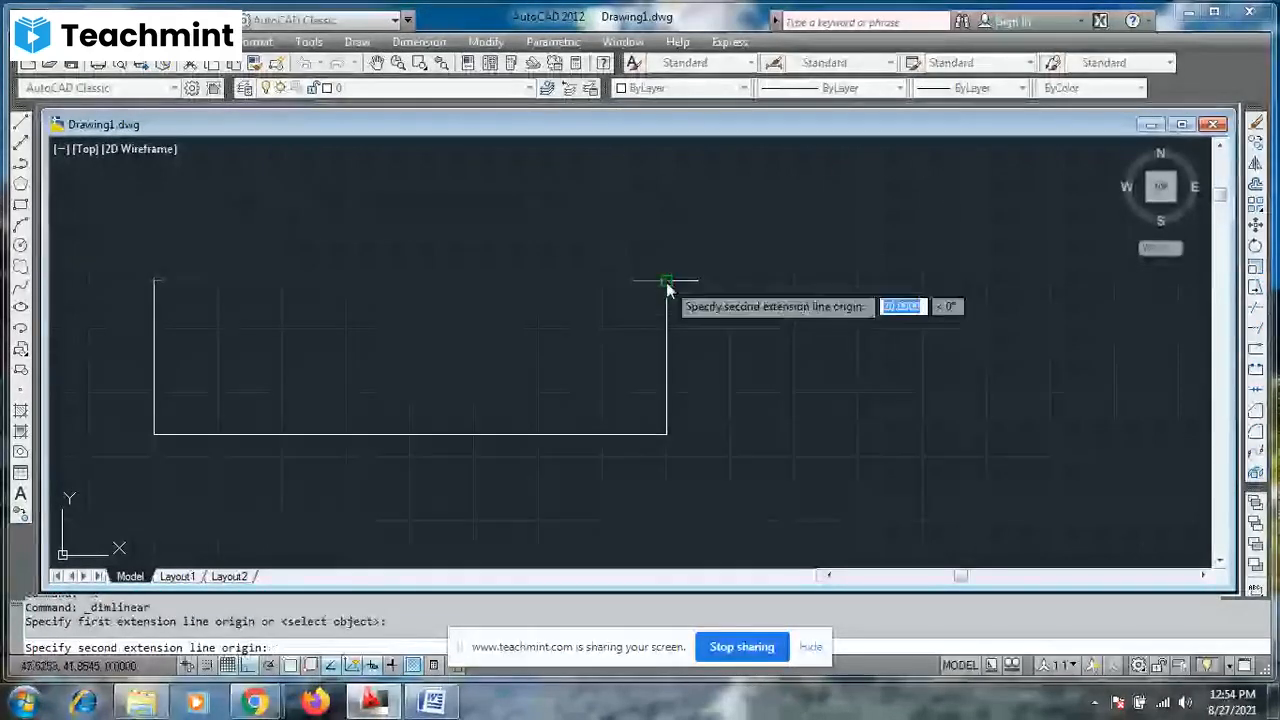
click(666, 281)
click(666, 265)
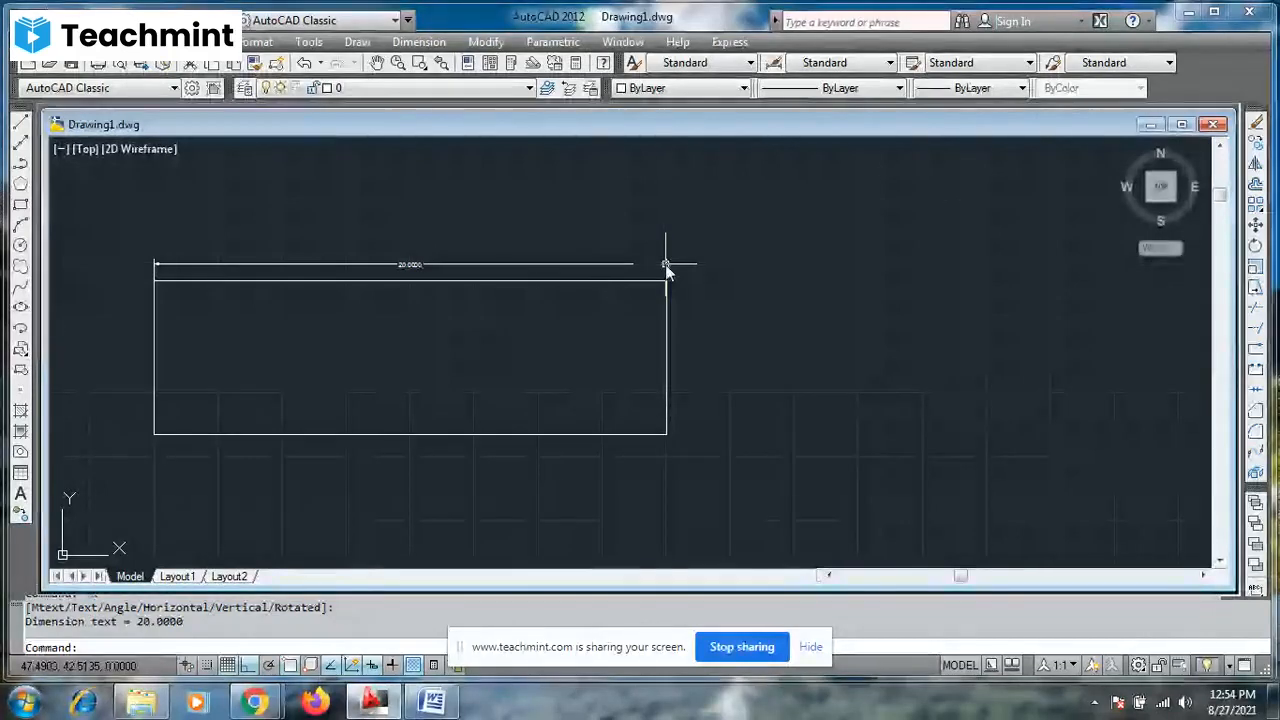
- Undo the top edge's linear dimension and the rectangle's stretch
key(ctrl+z)
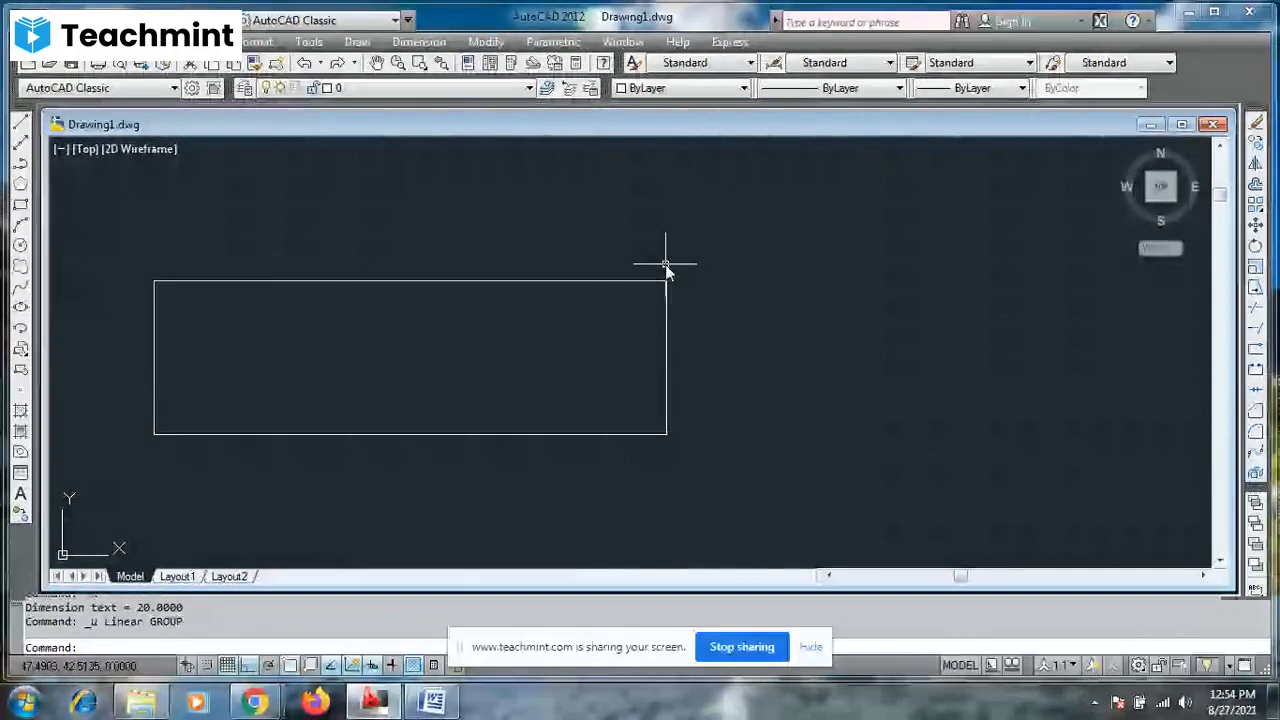
key(ctrl+z)
key(Escape)
- Stretch the rectangle's right side outward again, selecting it with a crossing window and taking the lower-right corner as base point
text(s)
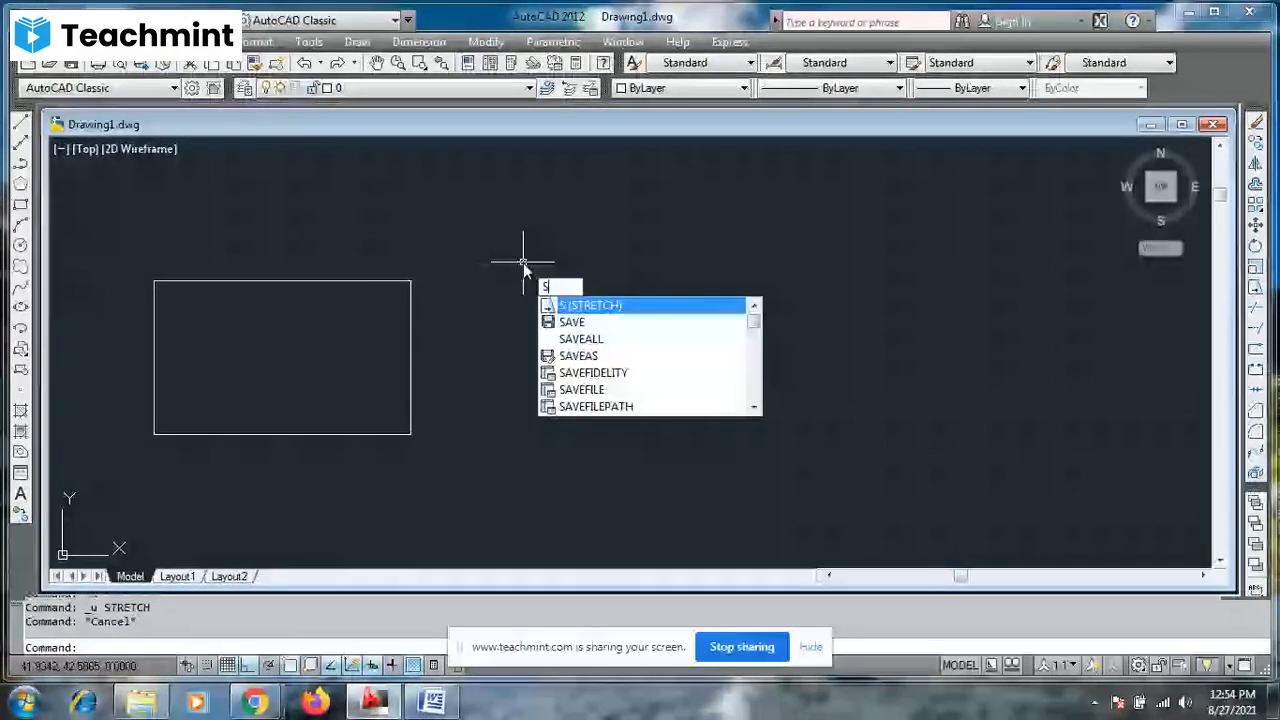
key(Return)
click(474, 253)
click(403, 277)
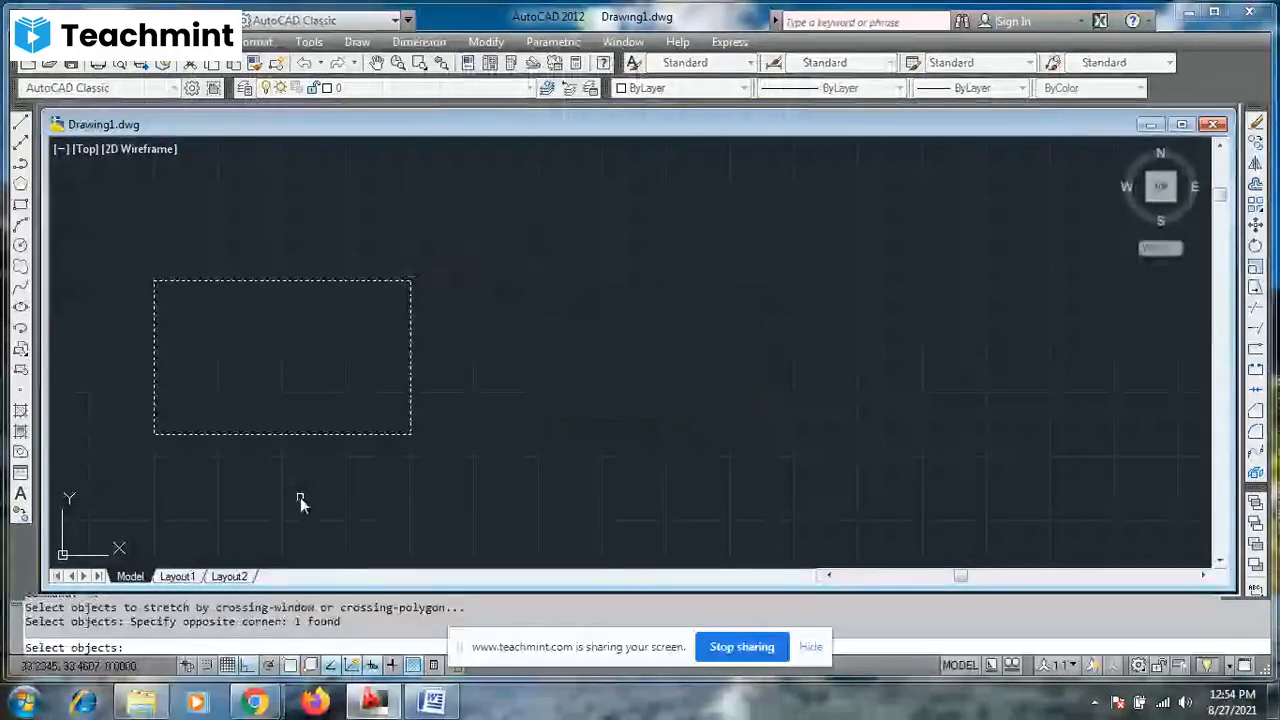
key(Return)
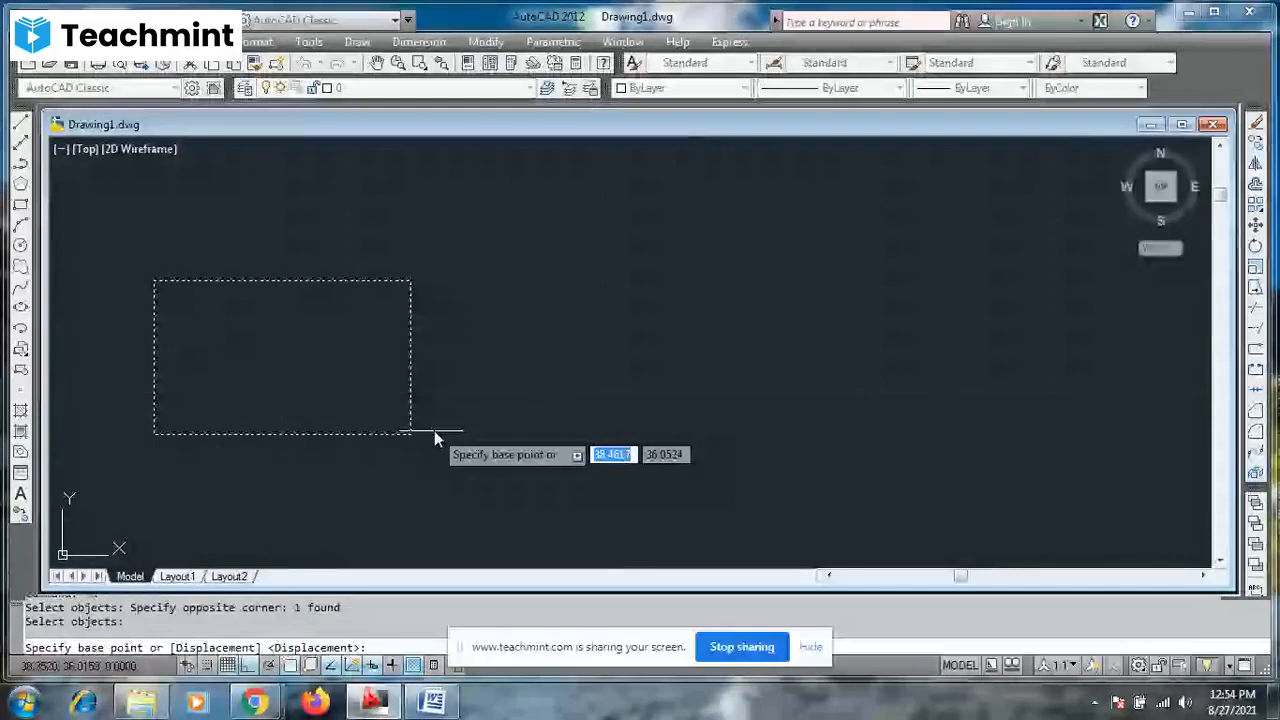
click(434, 433)
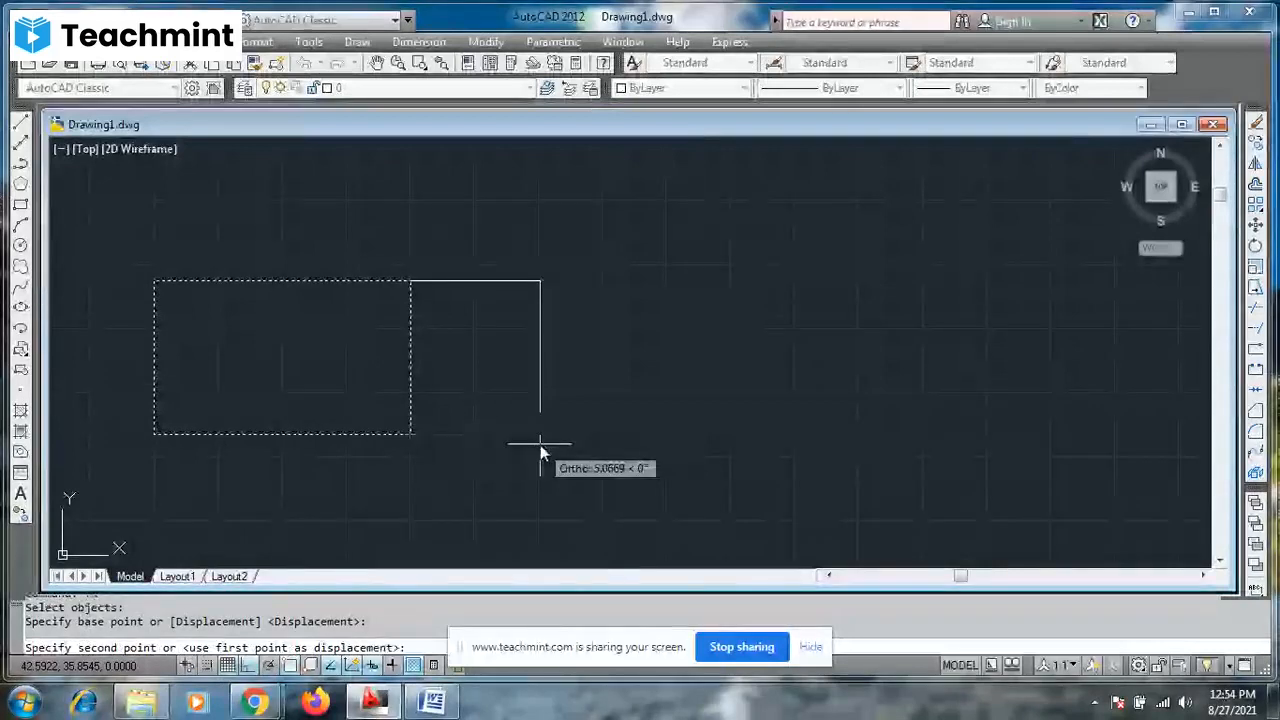
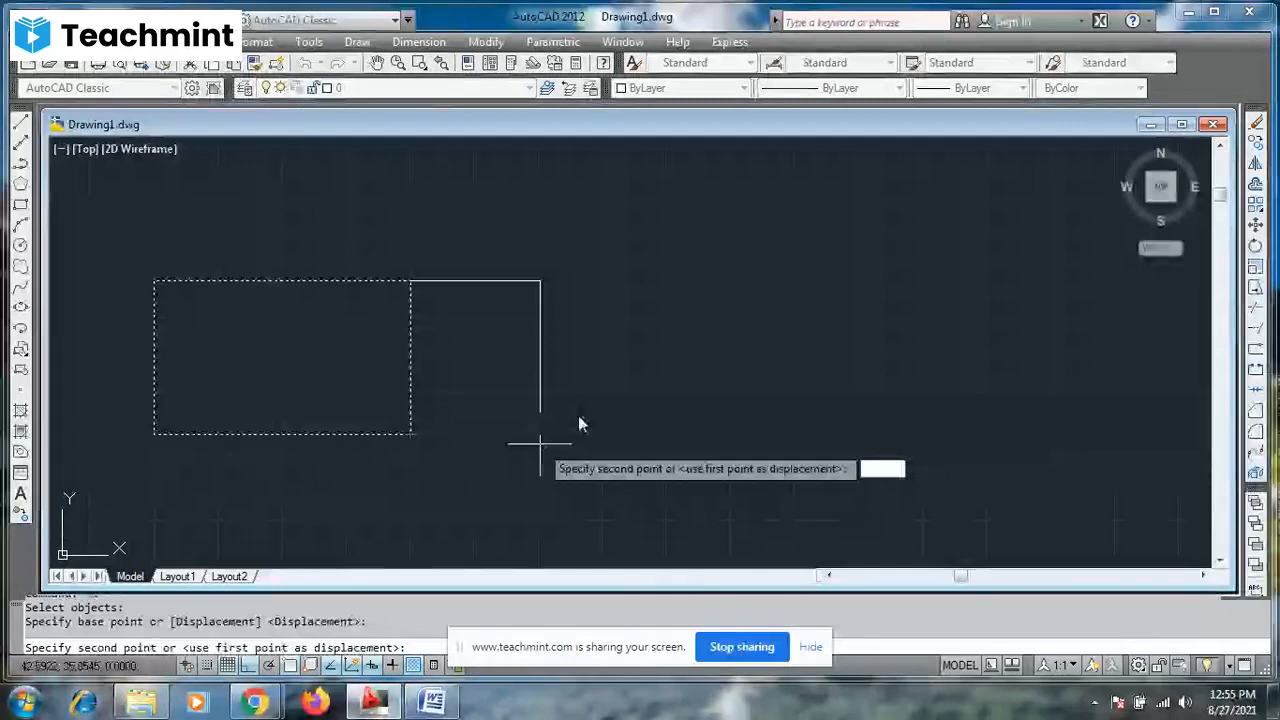
text(3)
key(Return)
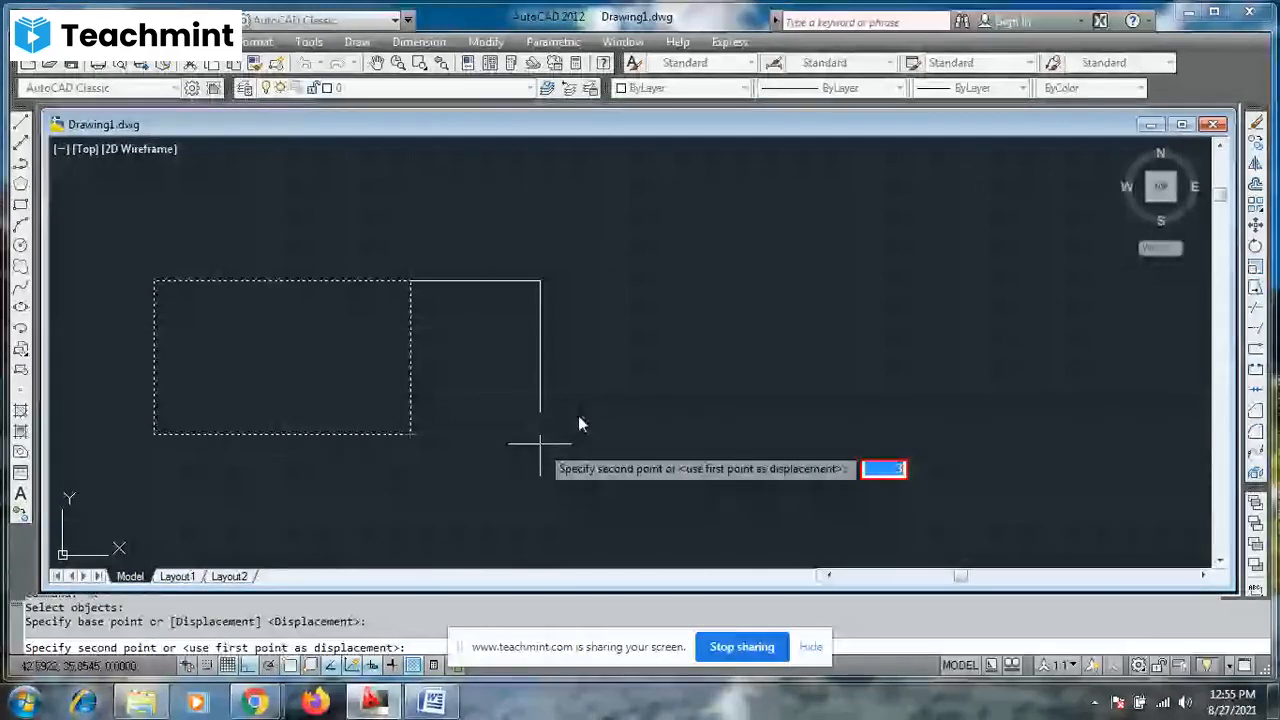
key(Escape)
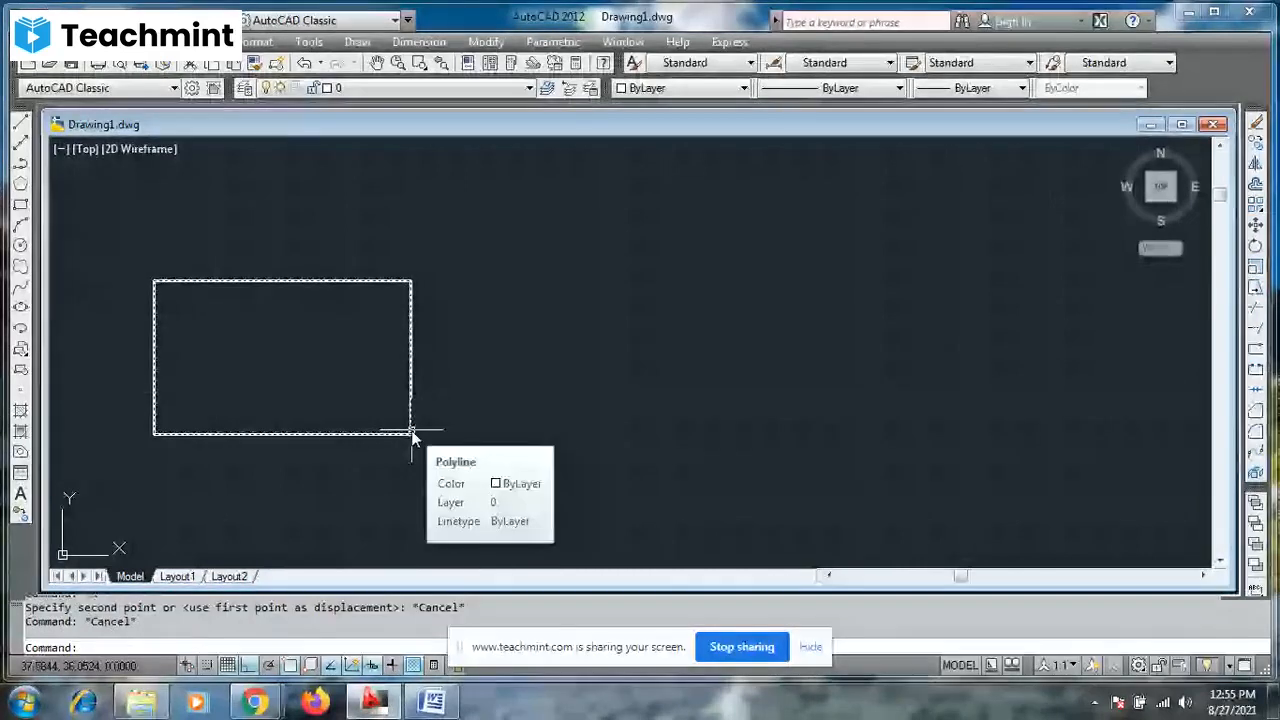
- Draw a horizontal line about 19 units long to the right of the rectangle, level with its bottom edge
key(F7)
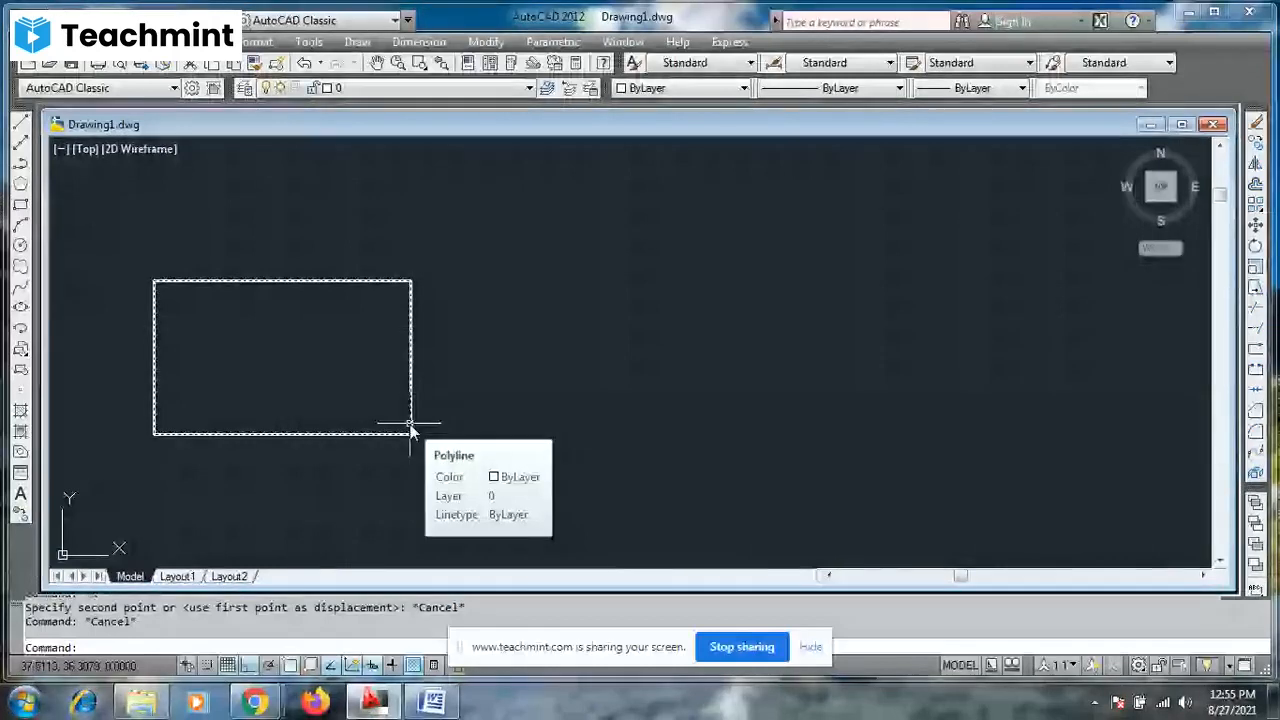
click(21, 123)
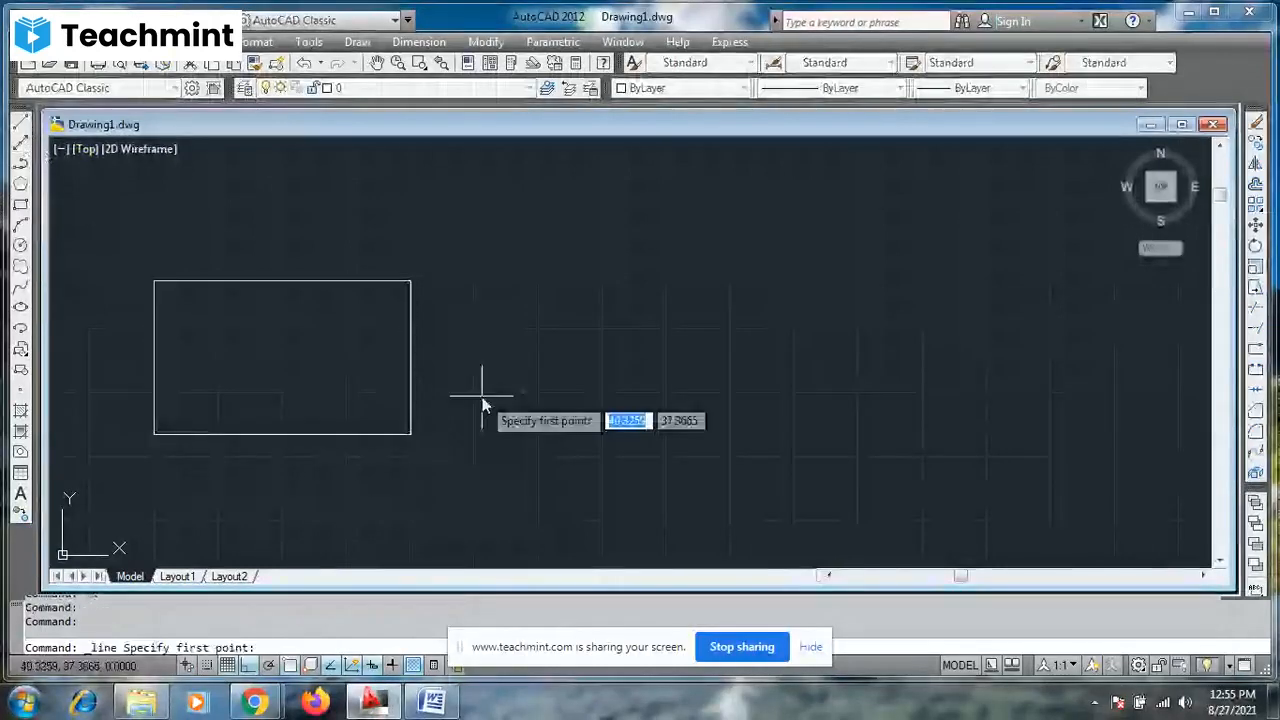
click(512, 436)
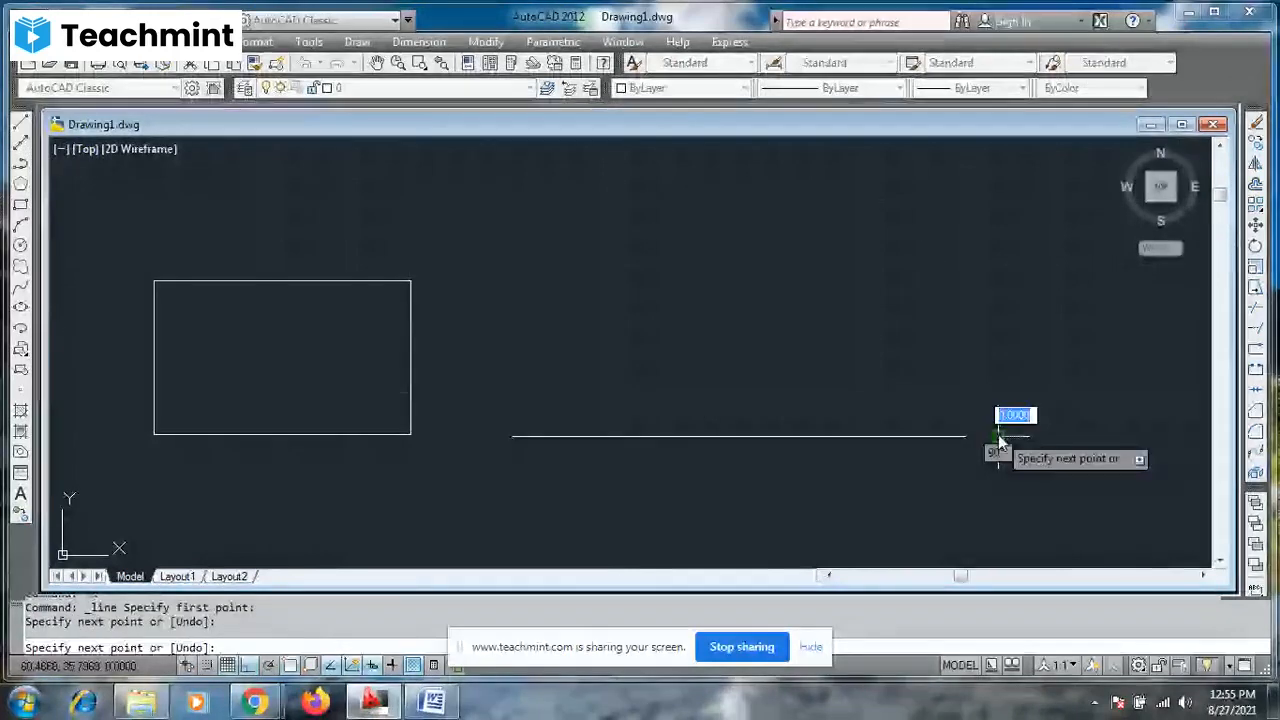
click(998, 437)
key(Escape)
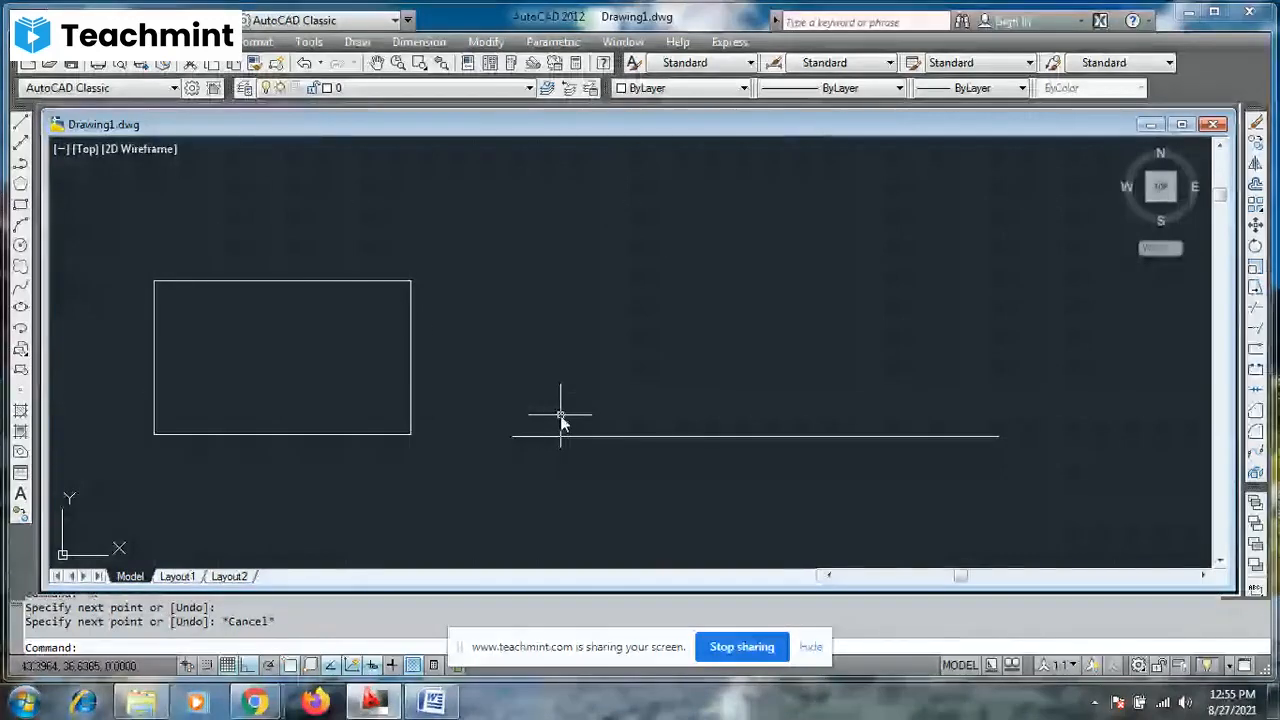
- Stretch the rectangle's right side straight up by about 4.6, selecting it with a crossing window and using the lower-right corner as base point
click(409, 296)
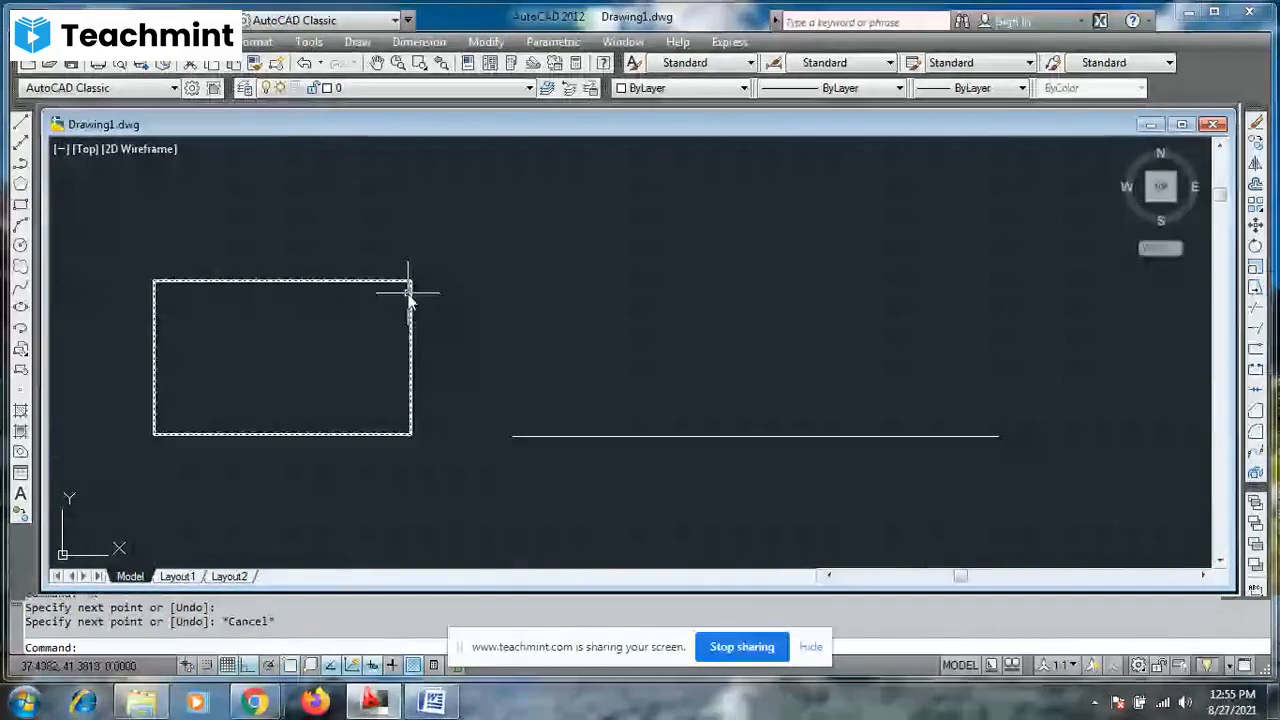
key(Escape)
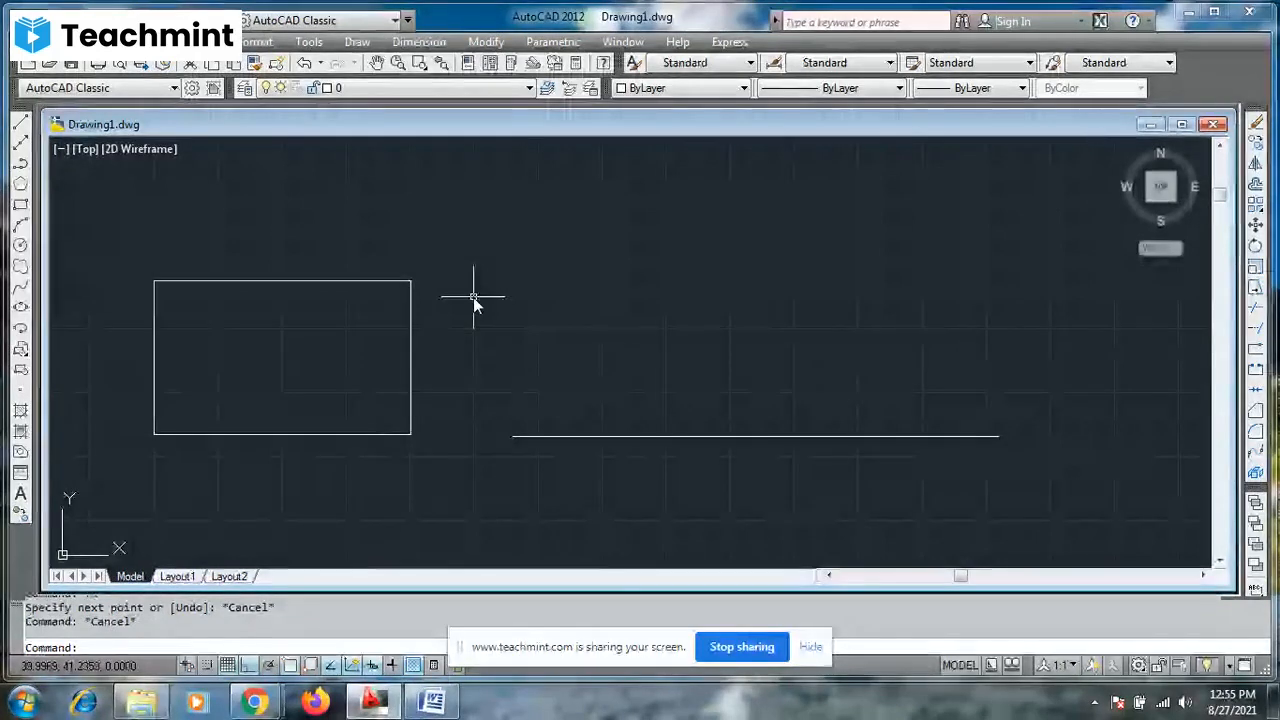
text(s)
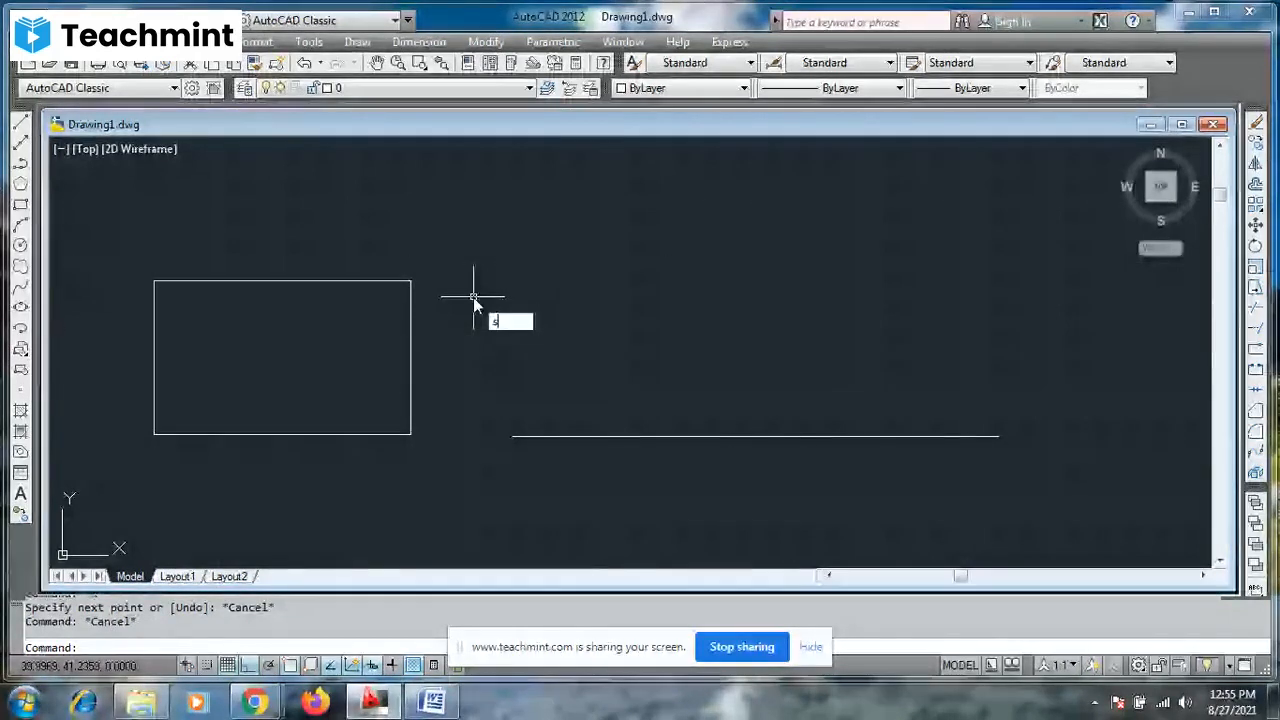
key(Return)
click(466, 251)
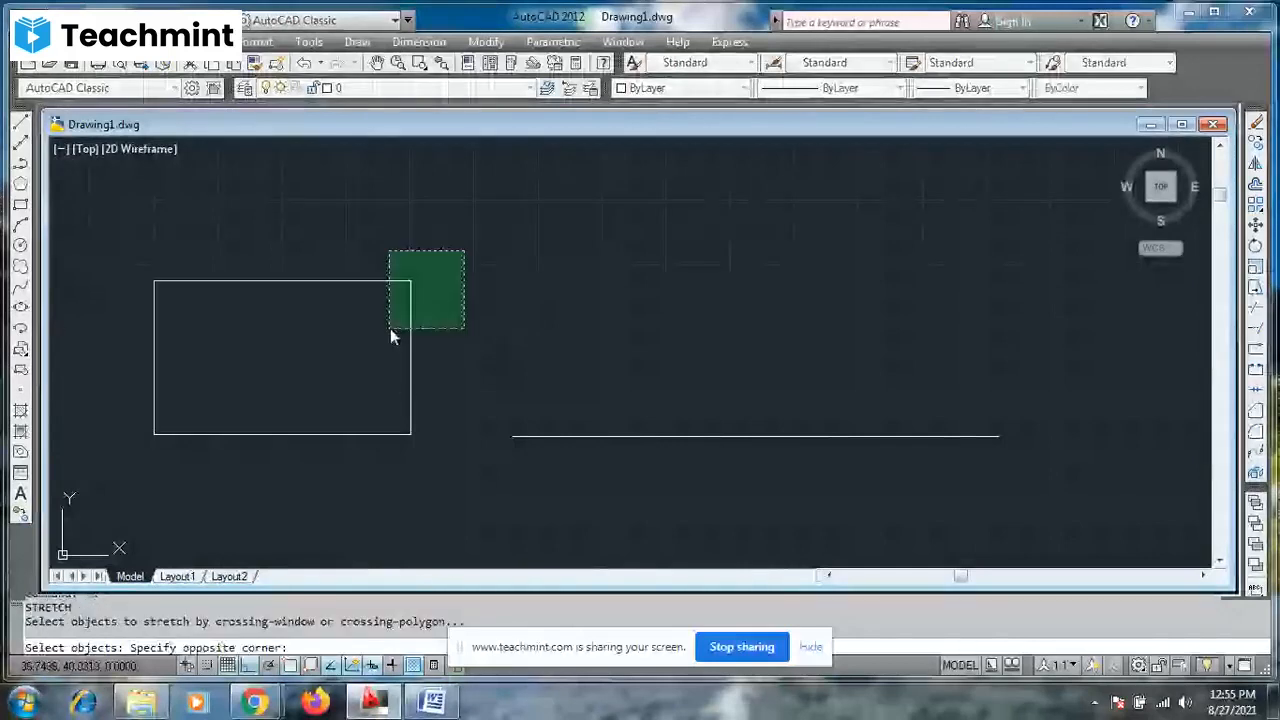
click(390, 328)
key(Return)
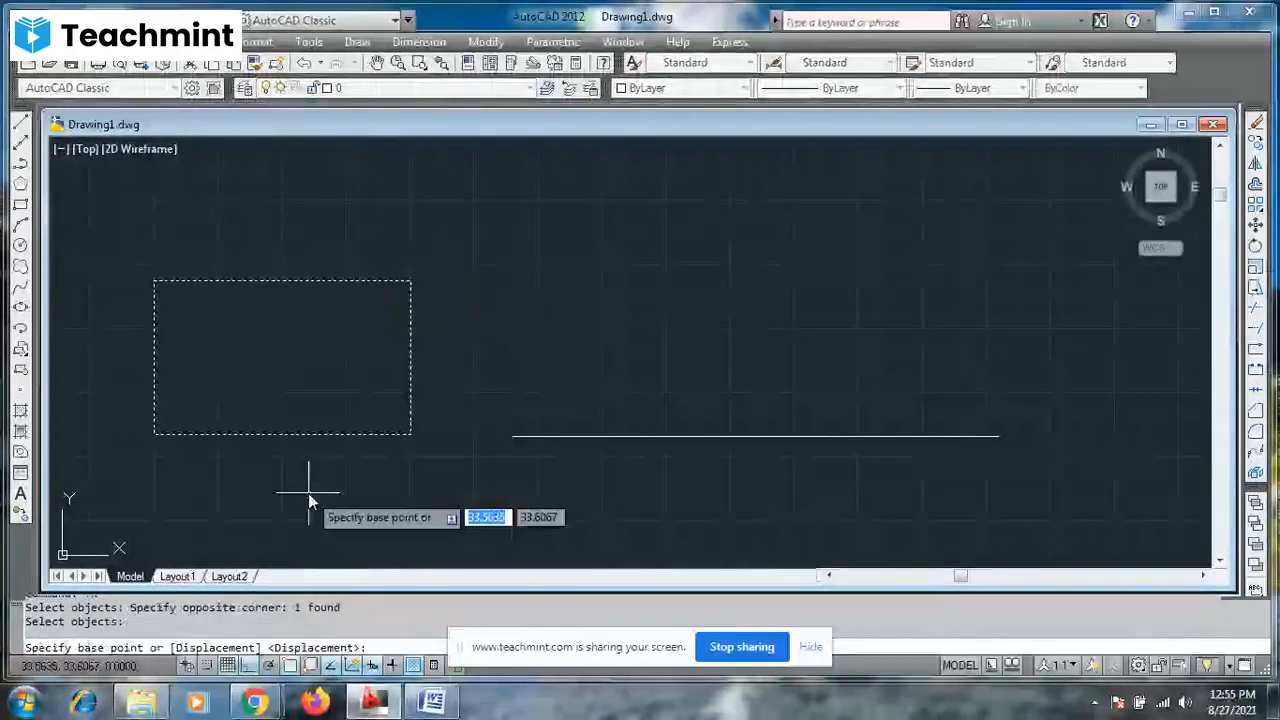
click(410, 436)
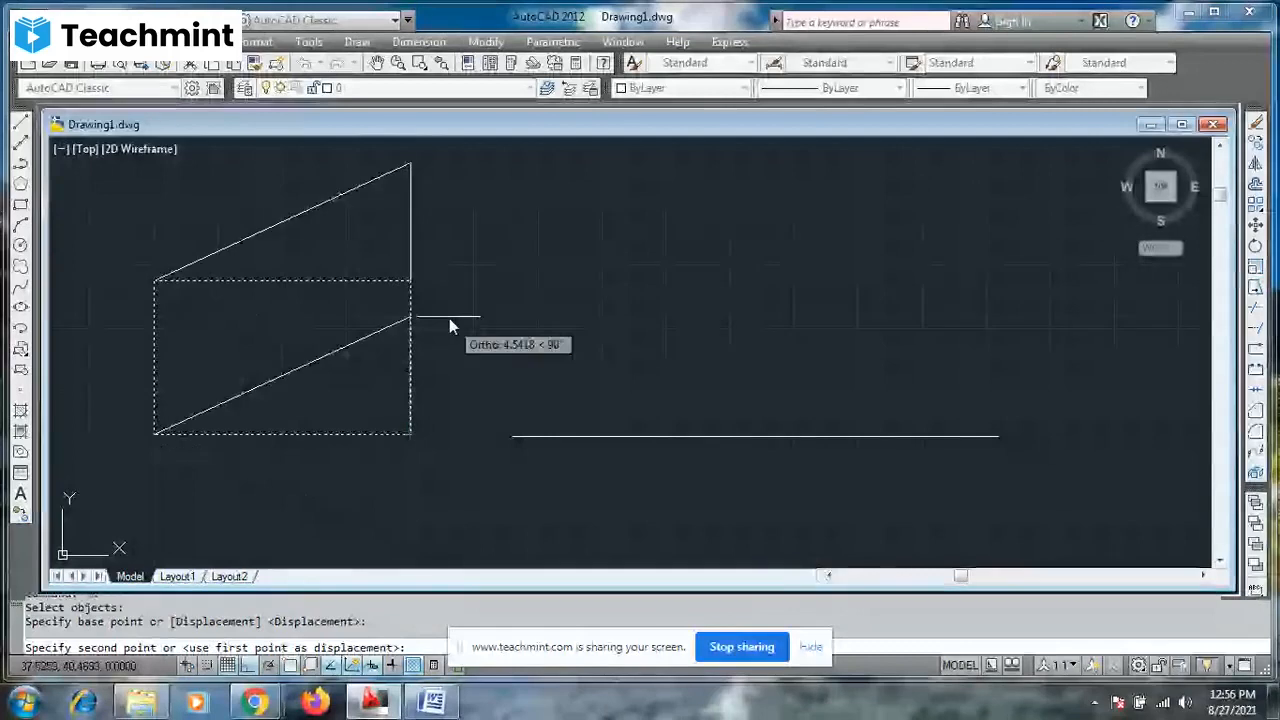
click(447, 314)
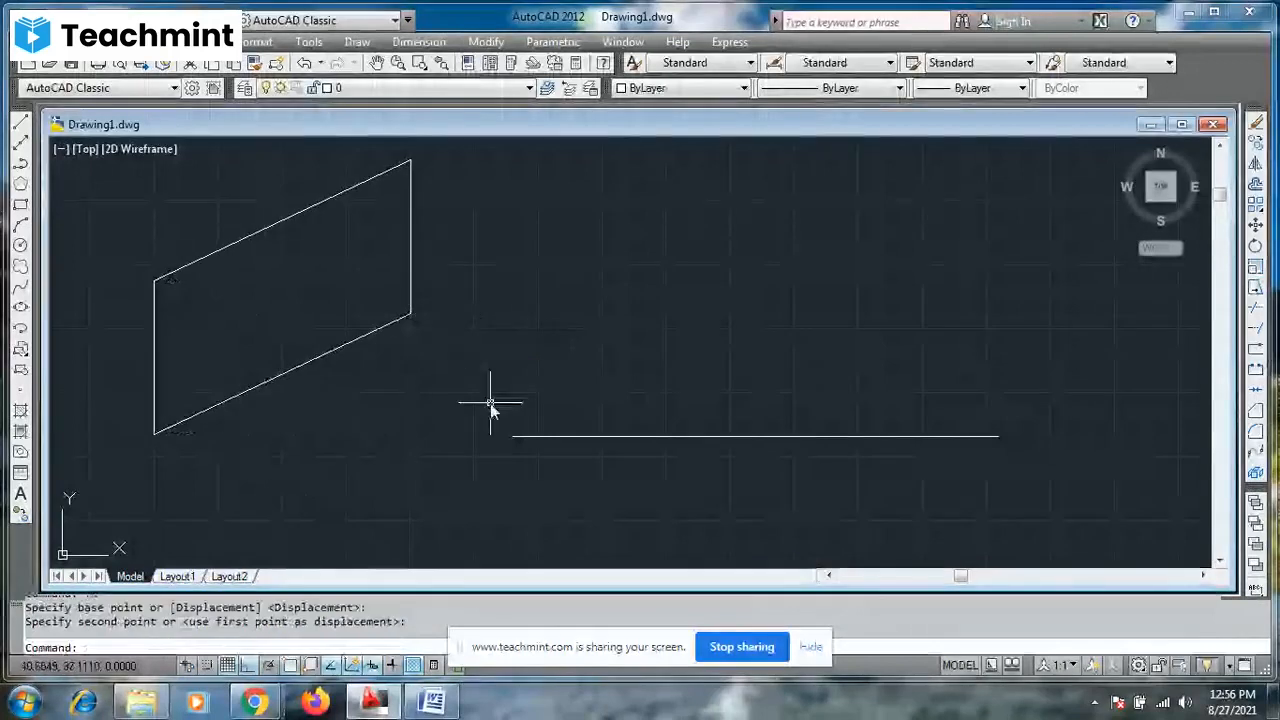
key(Escape)
key(Escape)
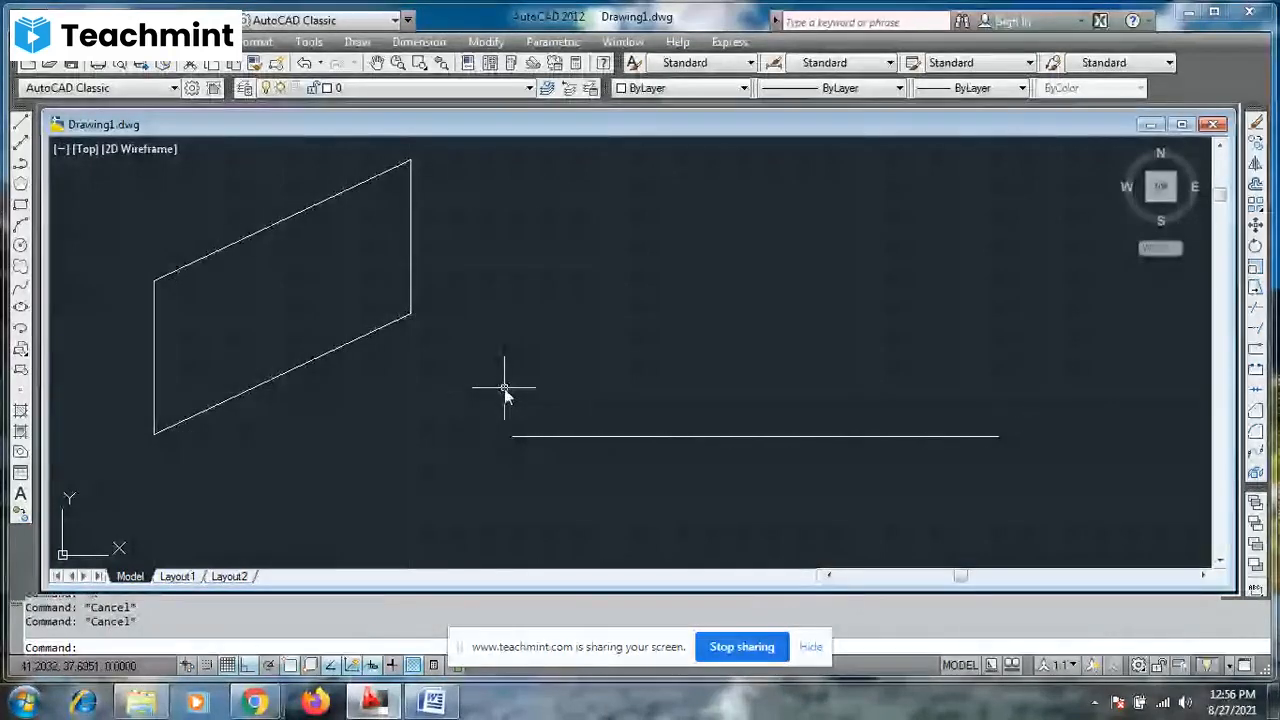
- Draw a line 5 units long at a 30° angle from the left endpoint of the horizontal line
text(l)
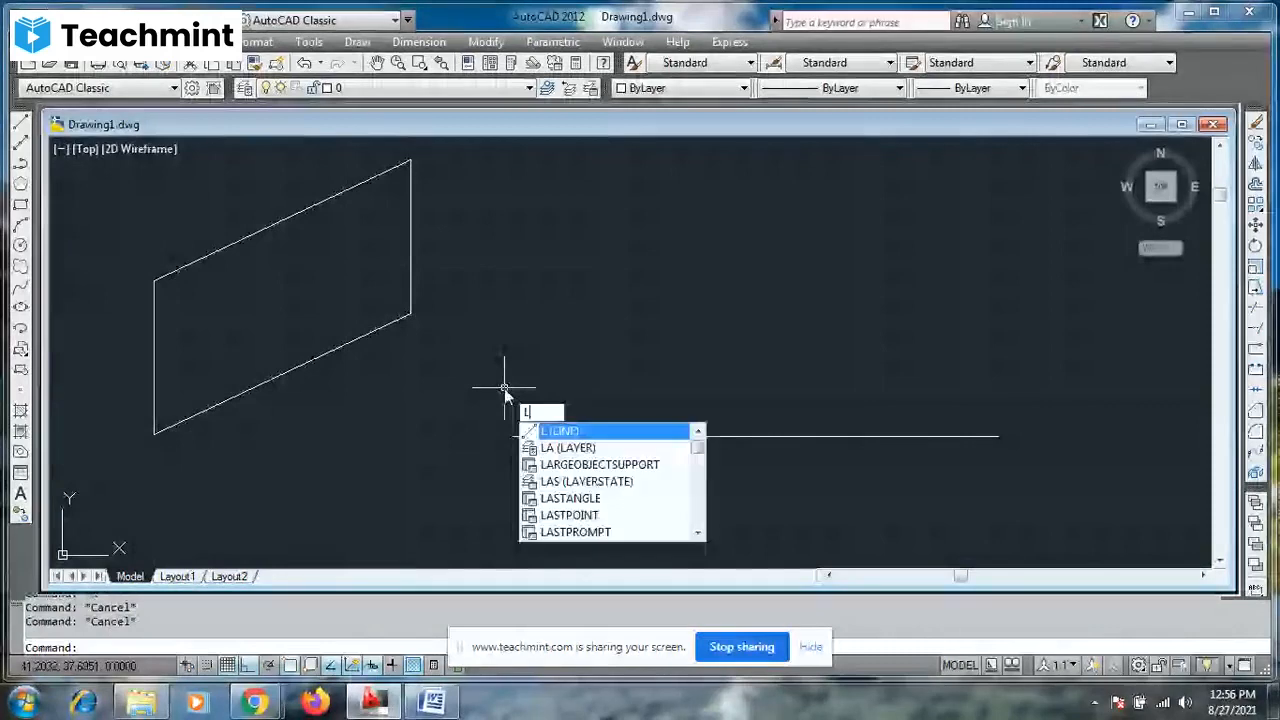
key(Return)
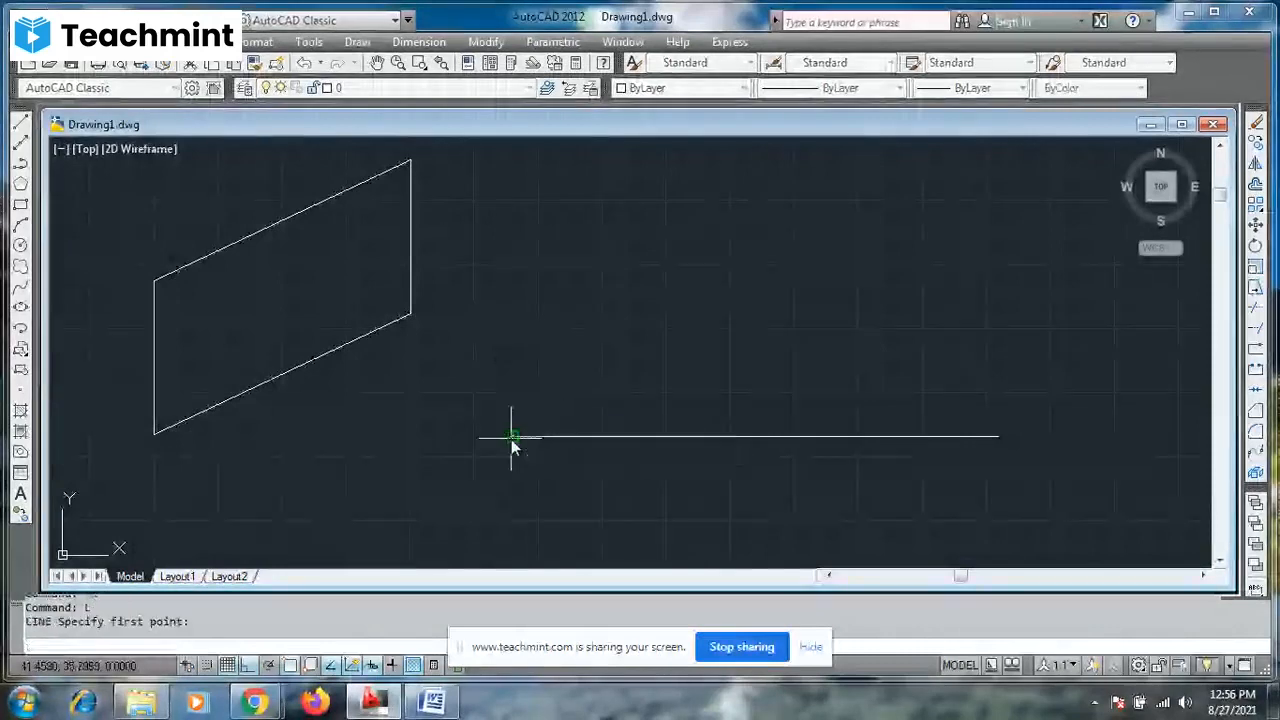
click(512, 435)
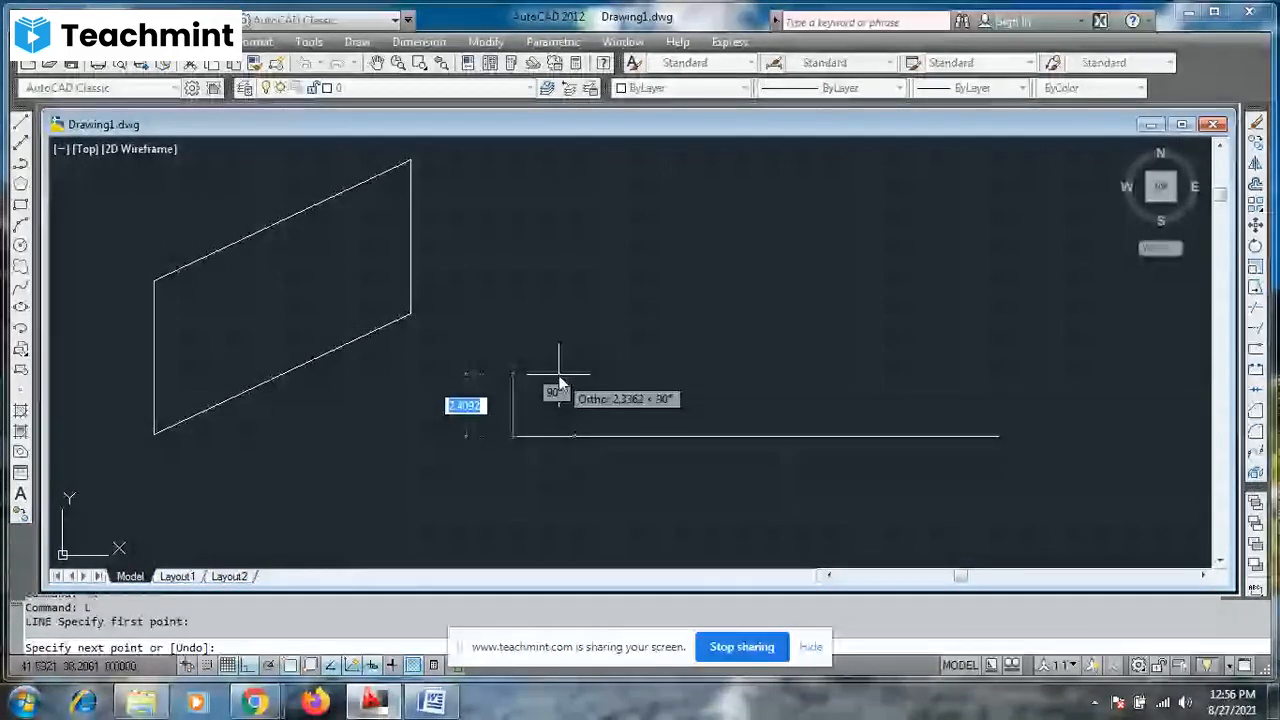
text(5)
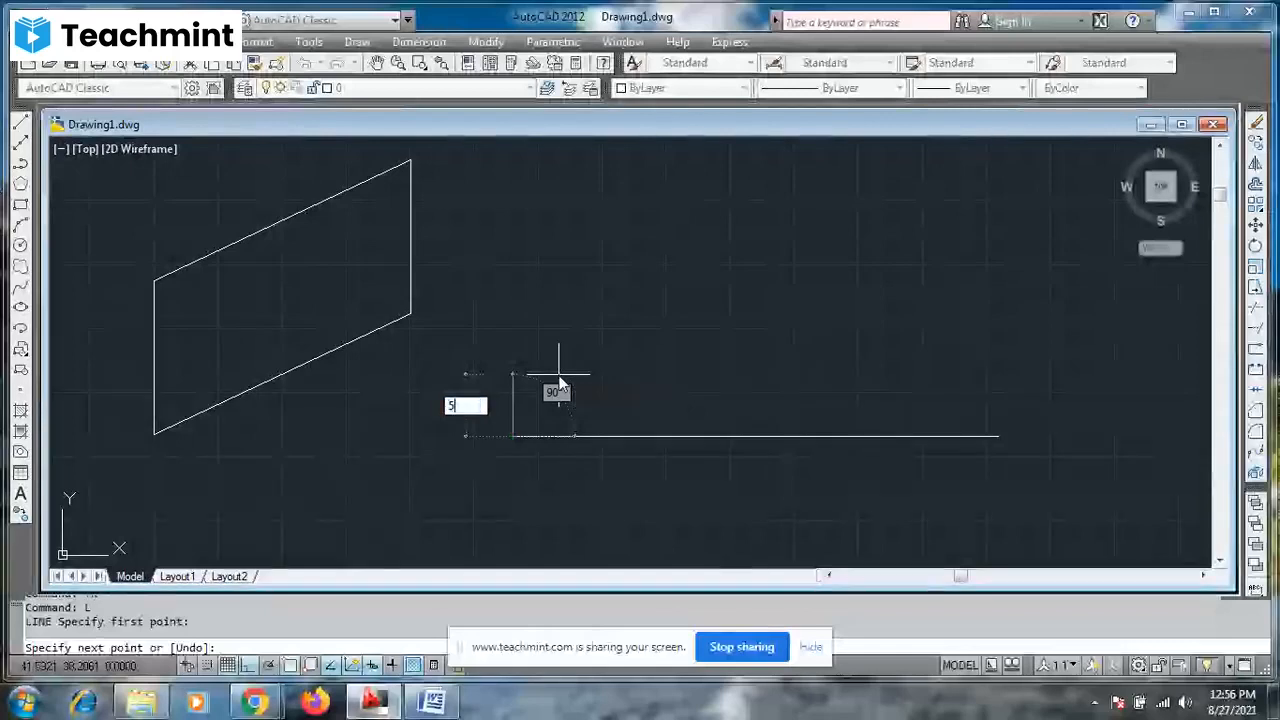
key(Tab)
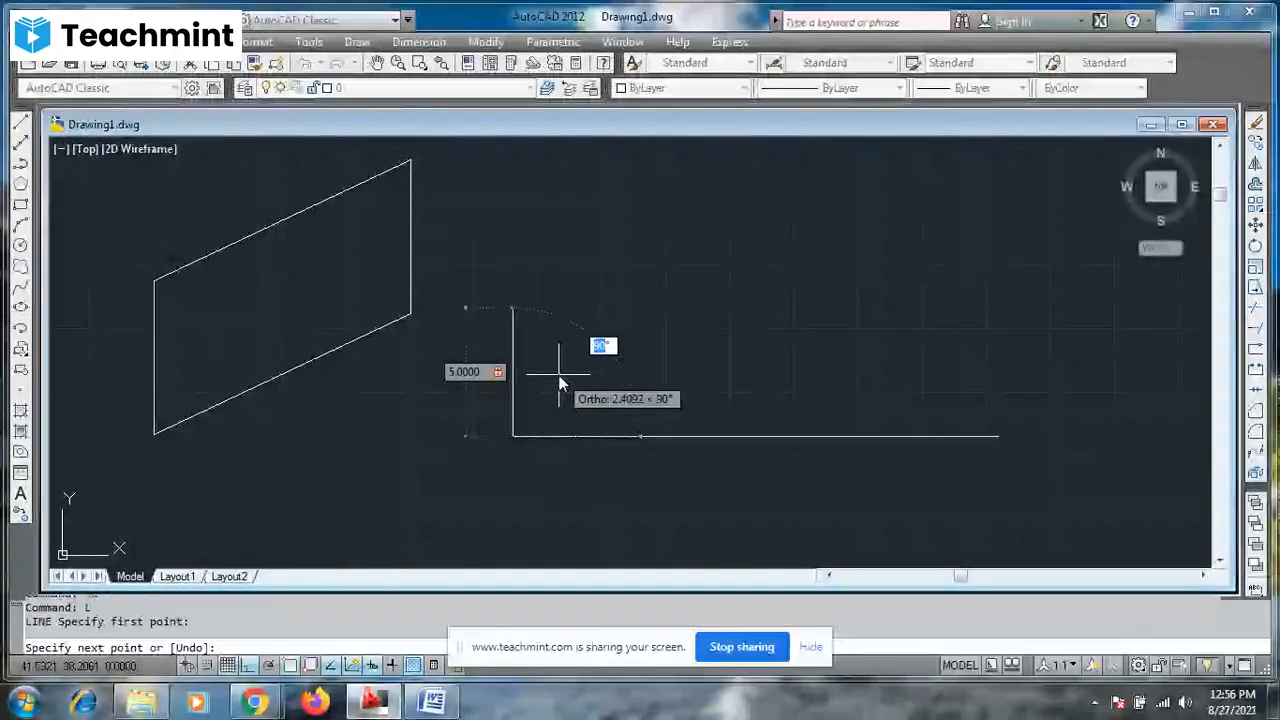
text(30)
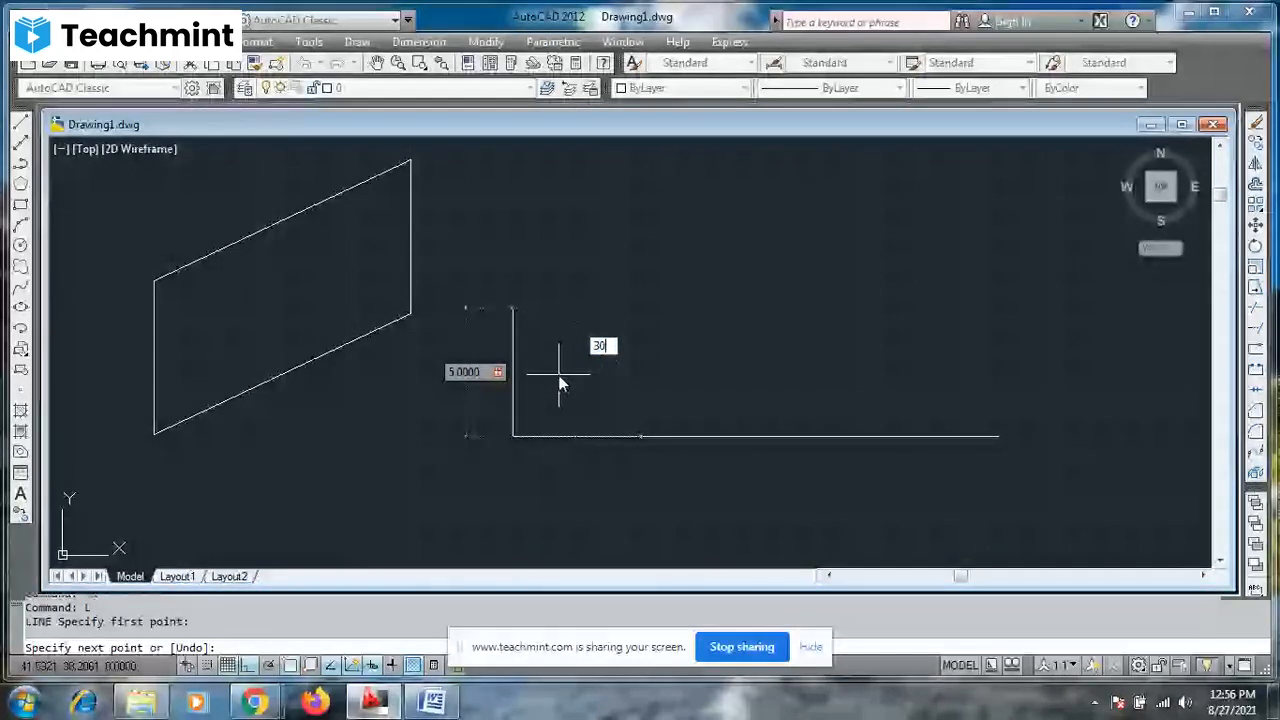
key(Return)
key(Escape)
- Add an angular dimension between the inclined line and the horizontal line, placed inside the angle near the vertex
scroll(620, 310, up, 5)
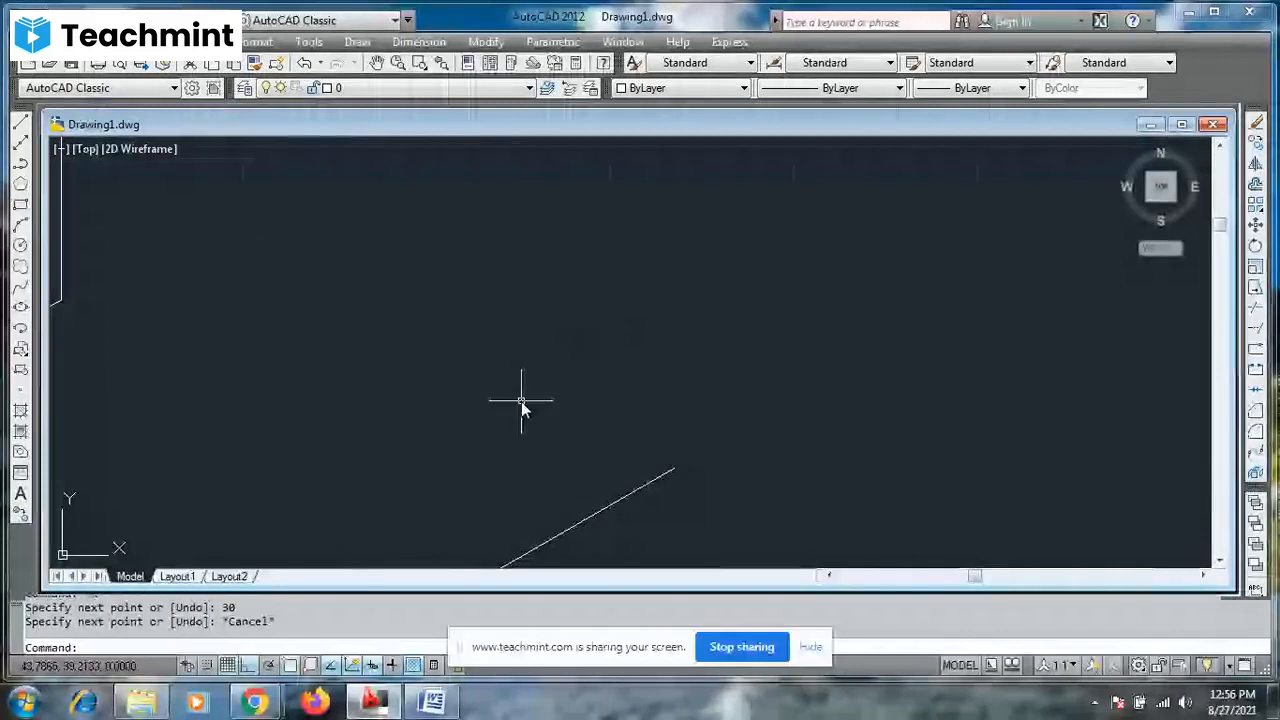
click(376, 63)
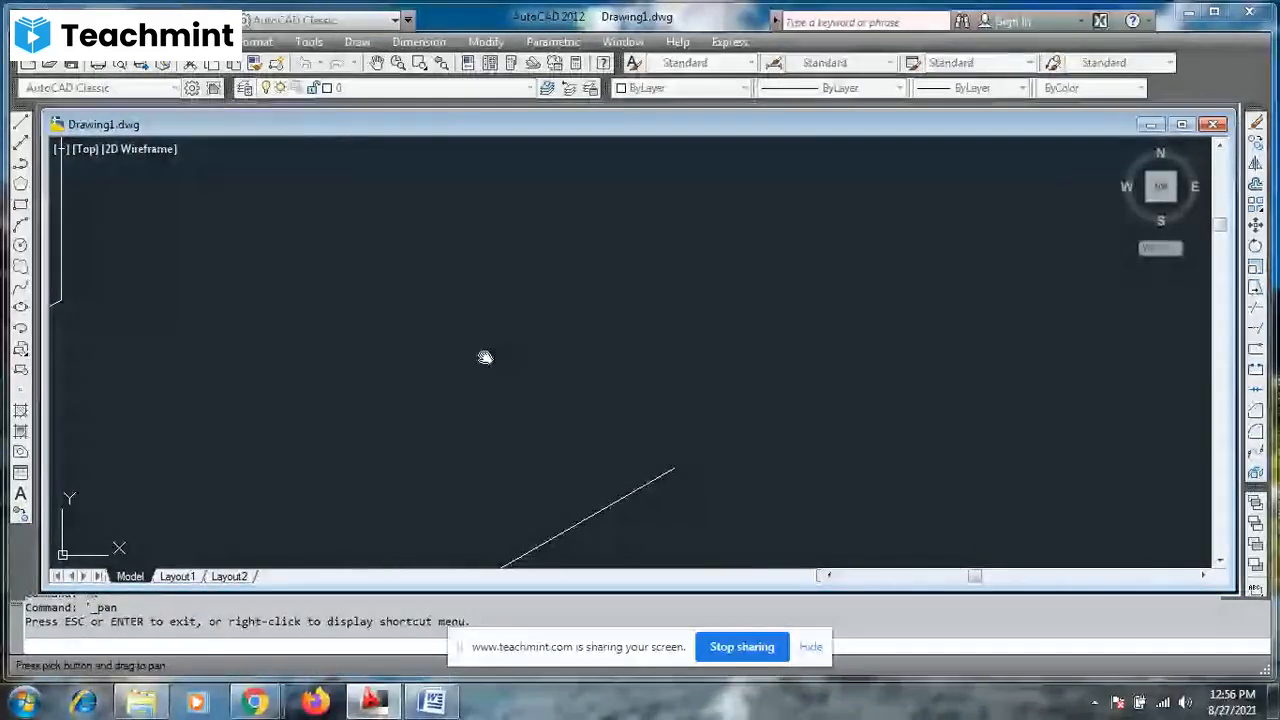
drag(485, 357, 466, 181)
key(Escape)
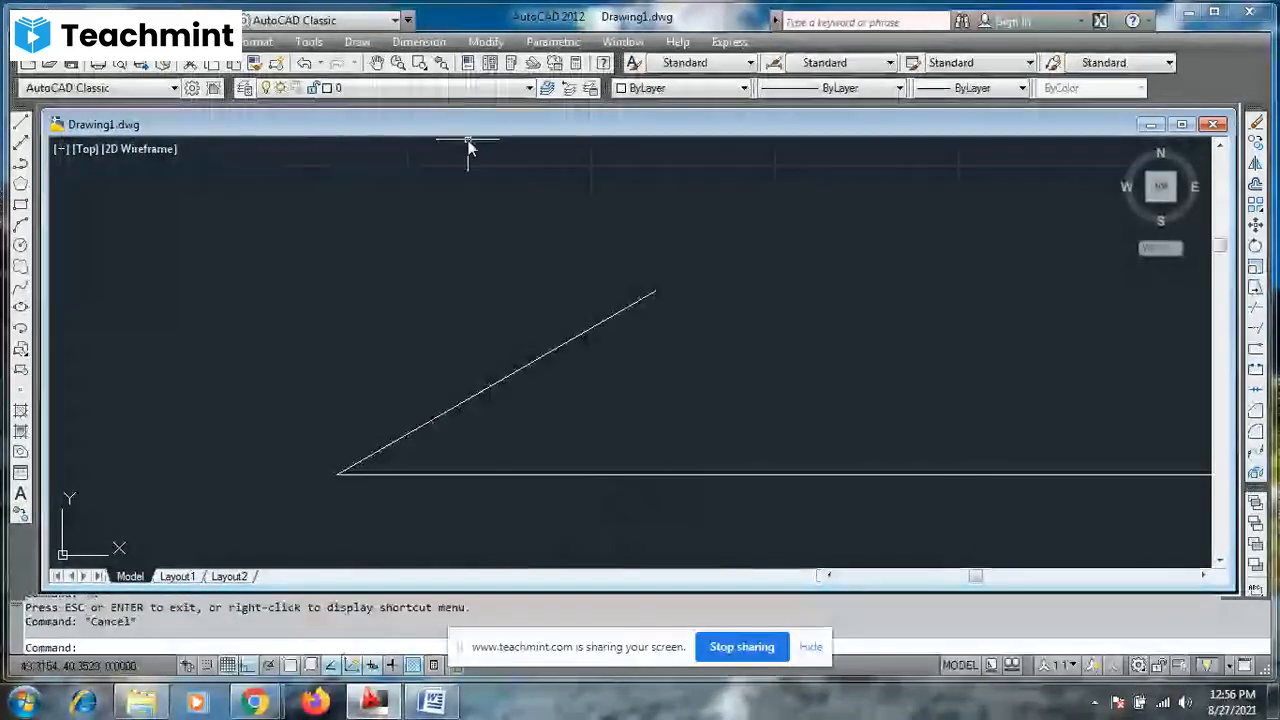
click(425, 42)
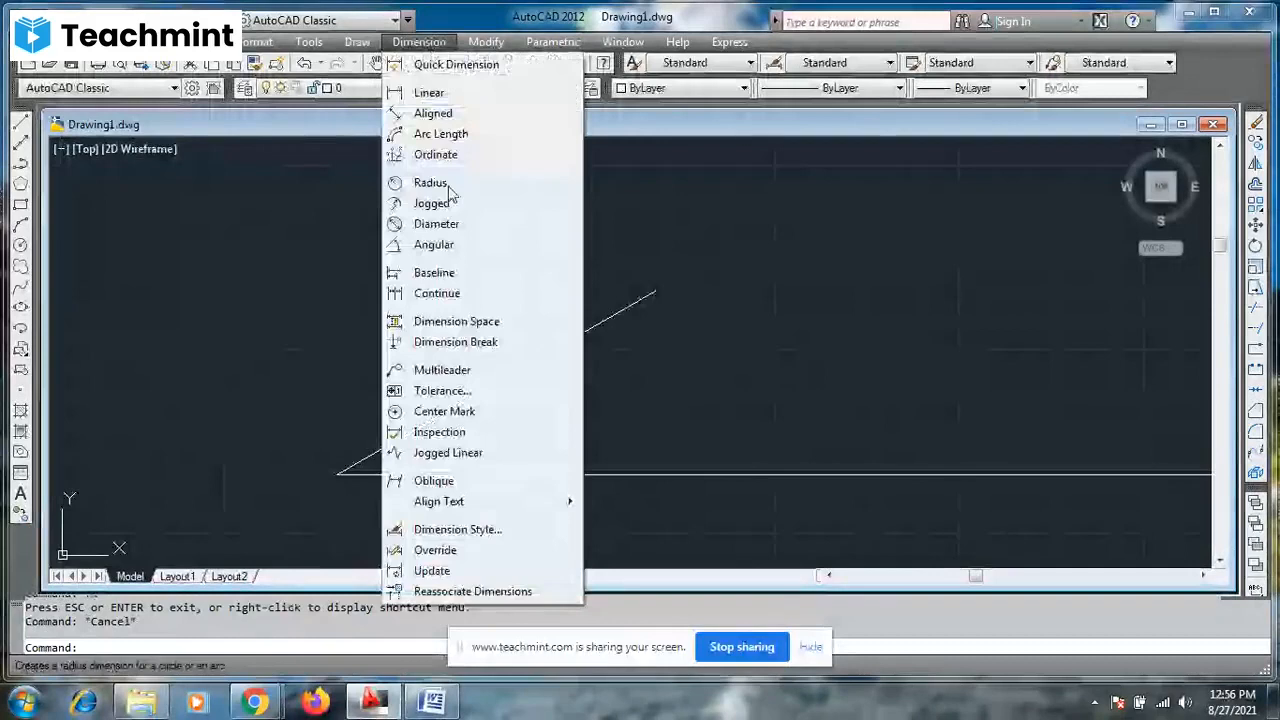
click(443, 245)
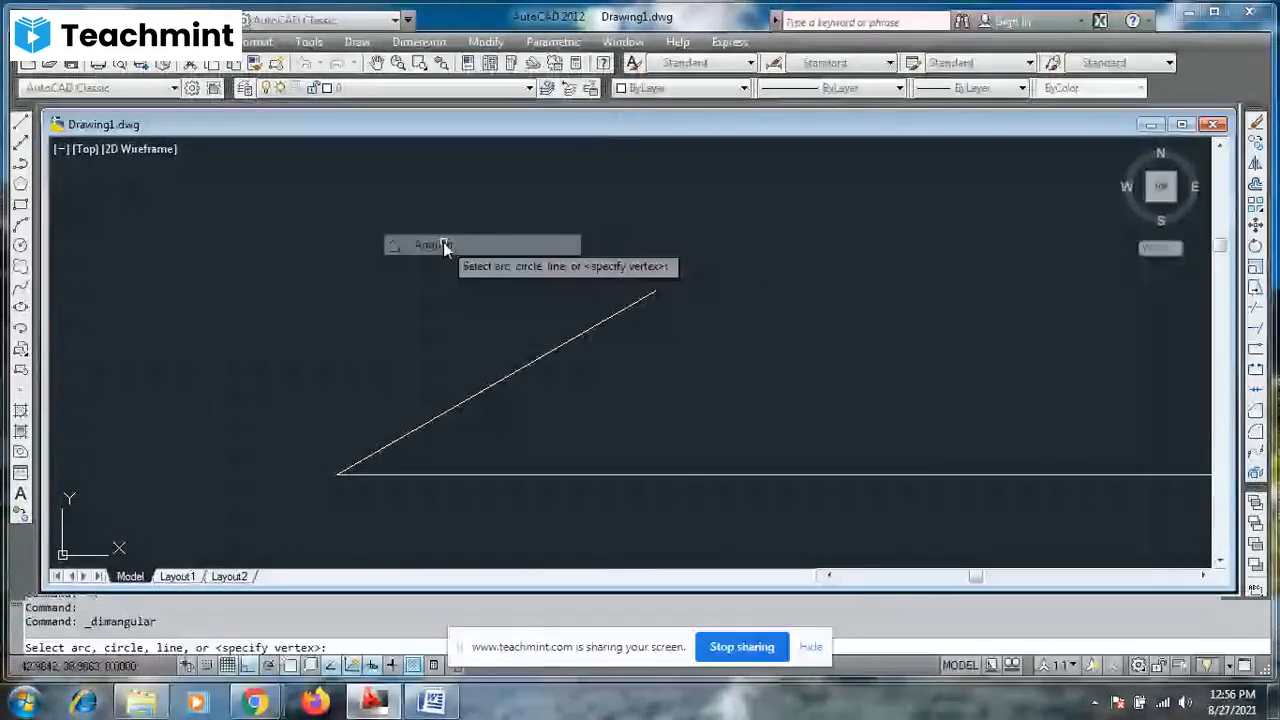
click(425, 423)
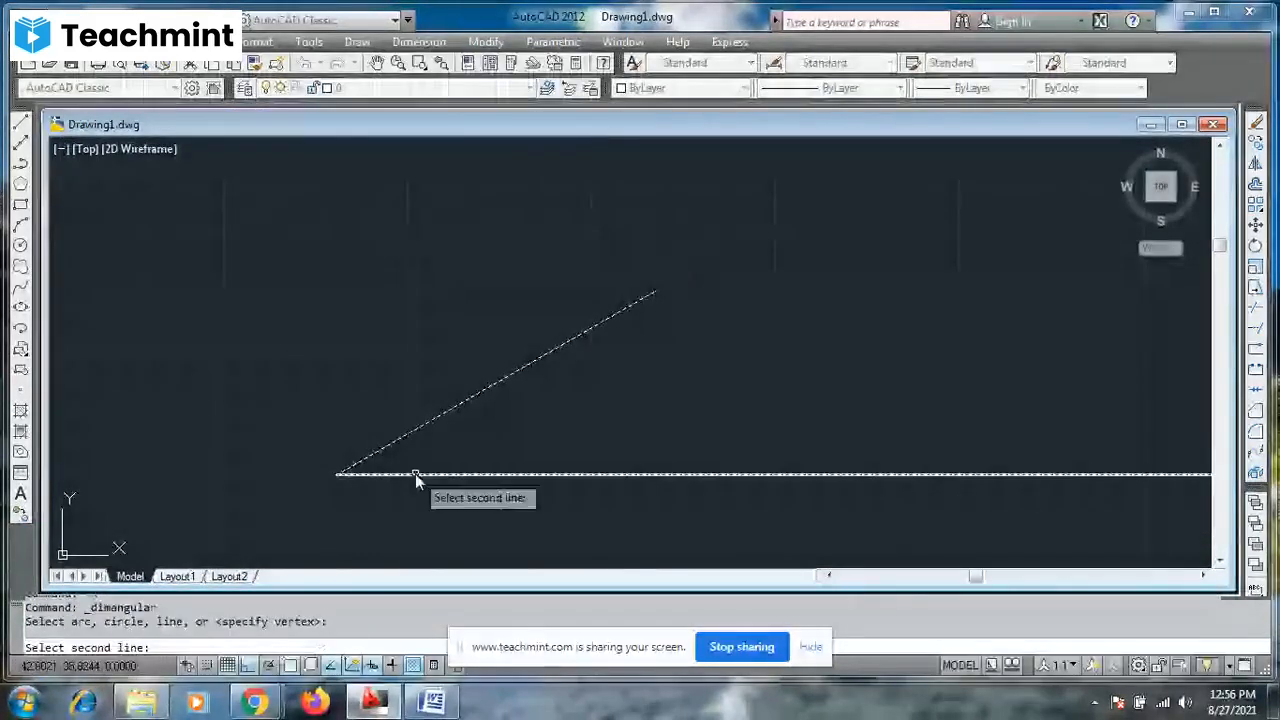
click(415, 475)
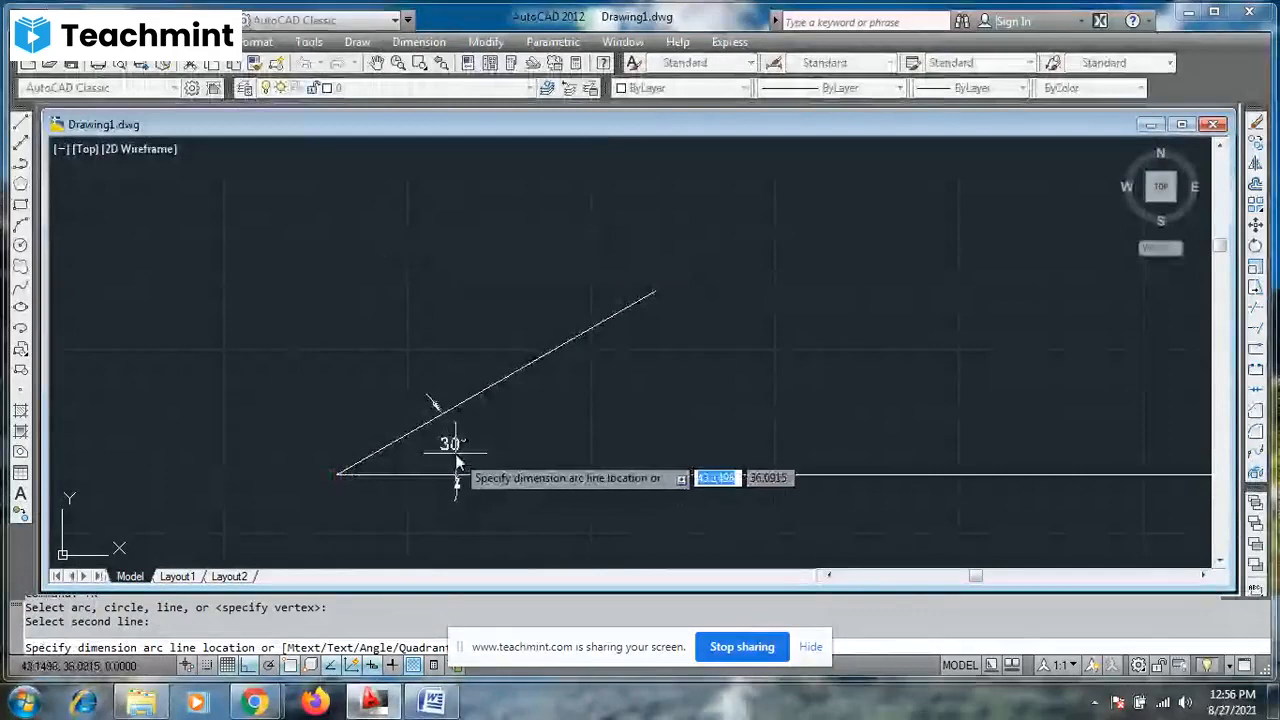
click(456, 461)
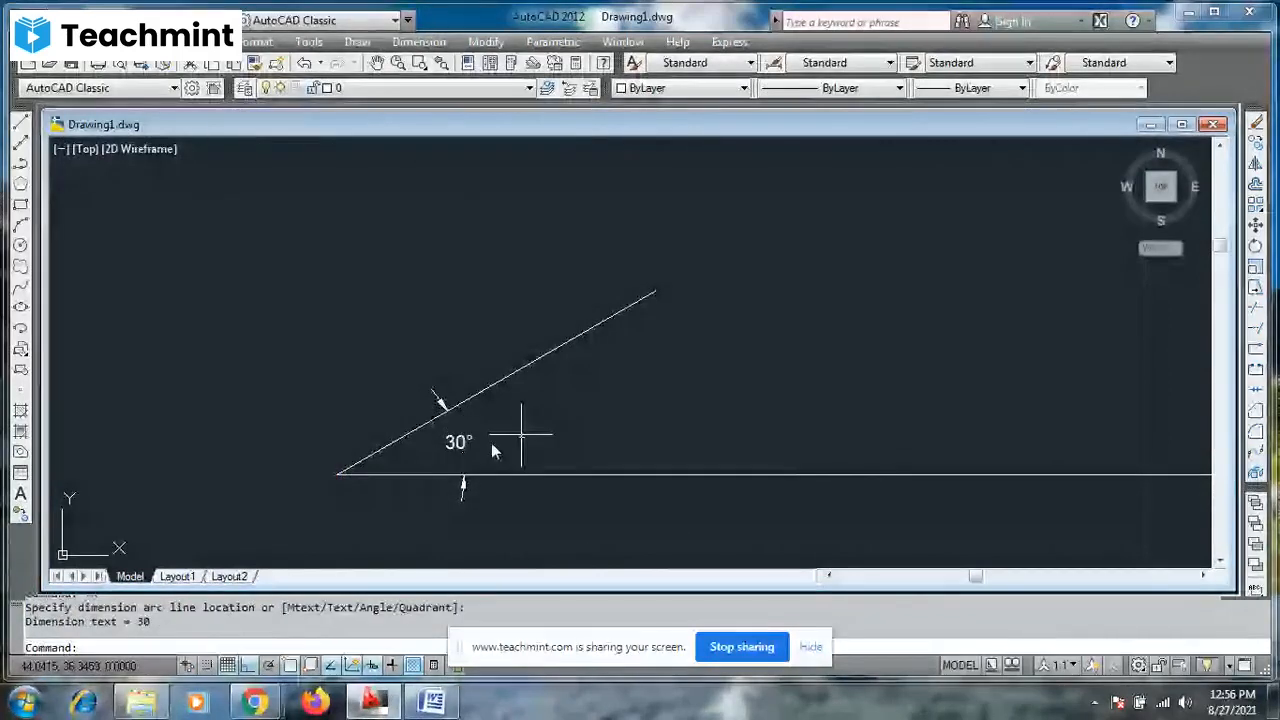
key(Escape)
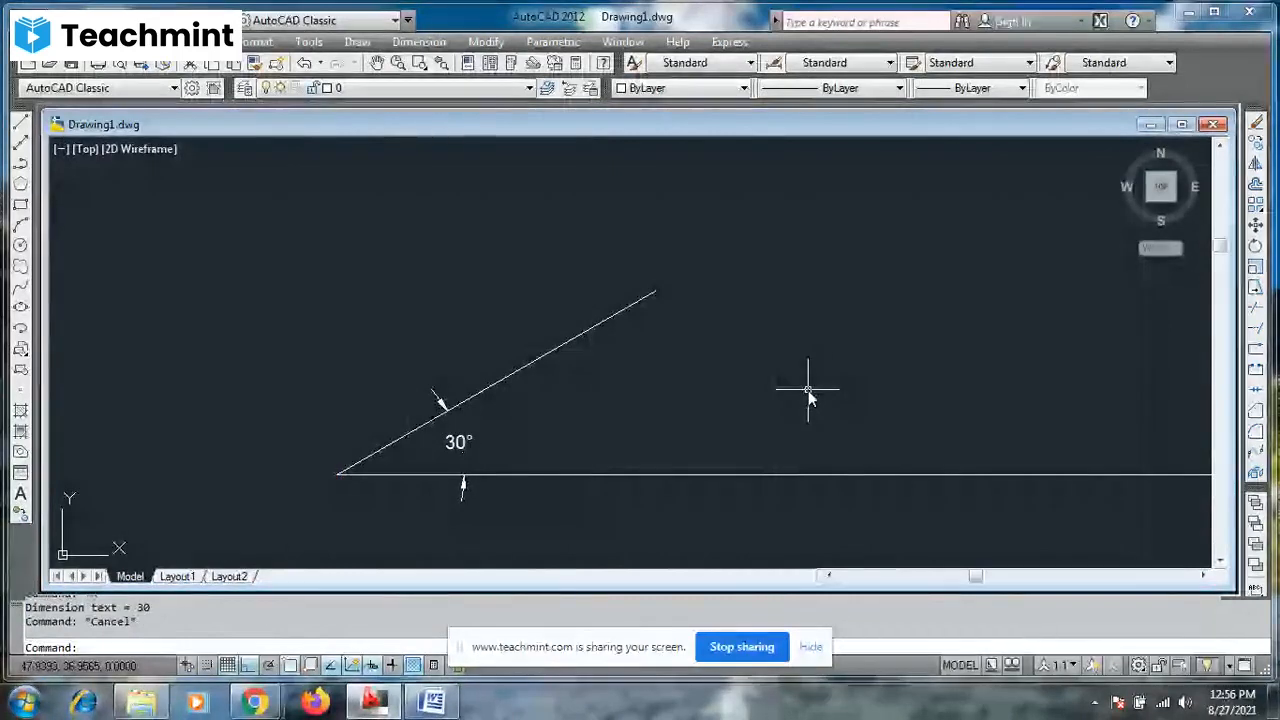
- Draw a vertical line through the middle of the parallelogram, extending beyond its upper and lower edges
scroll(808, 390, down, 8)
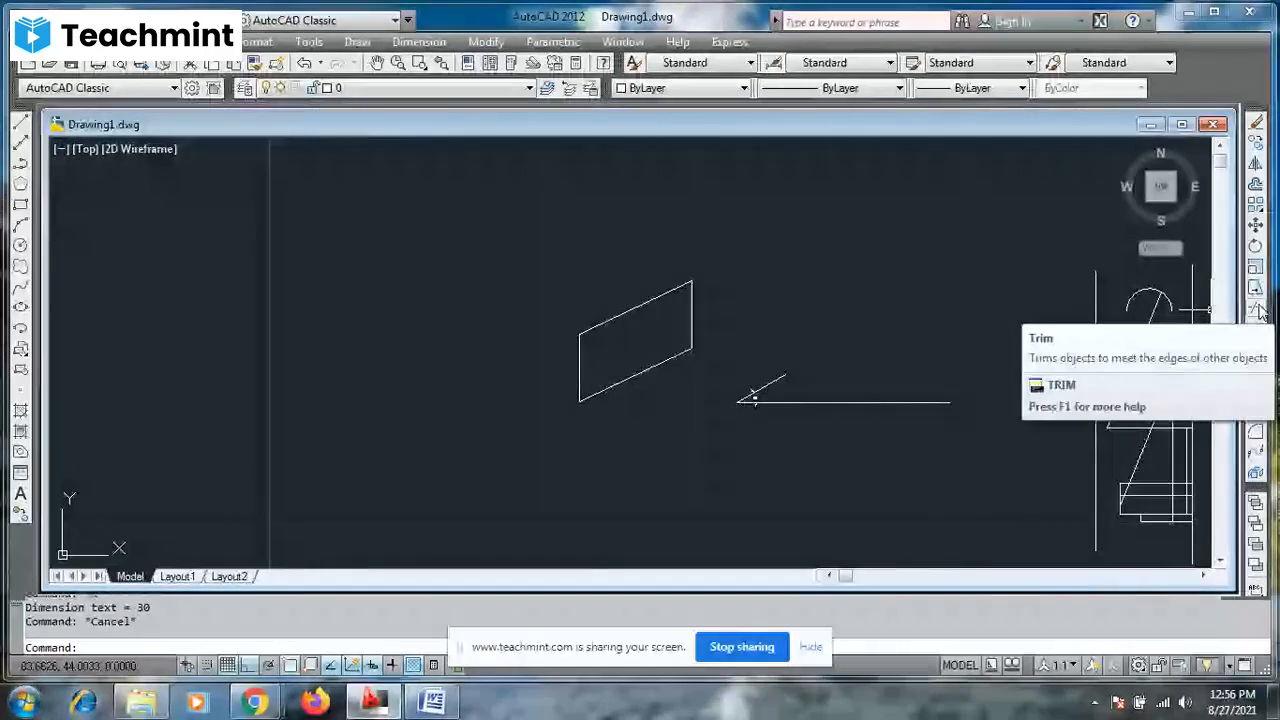
click(22, 123)
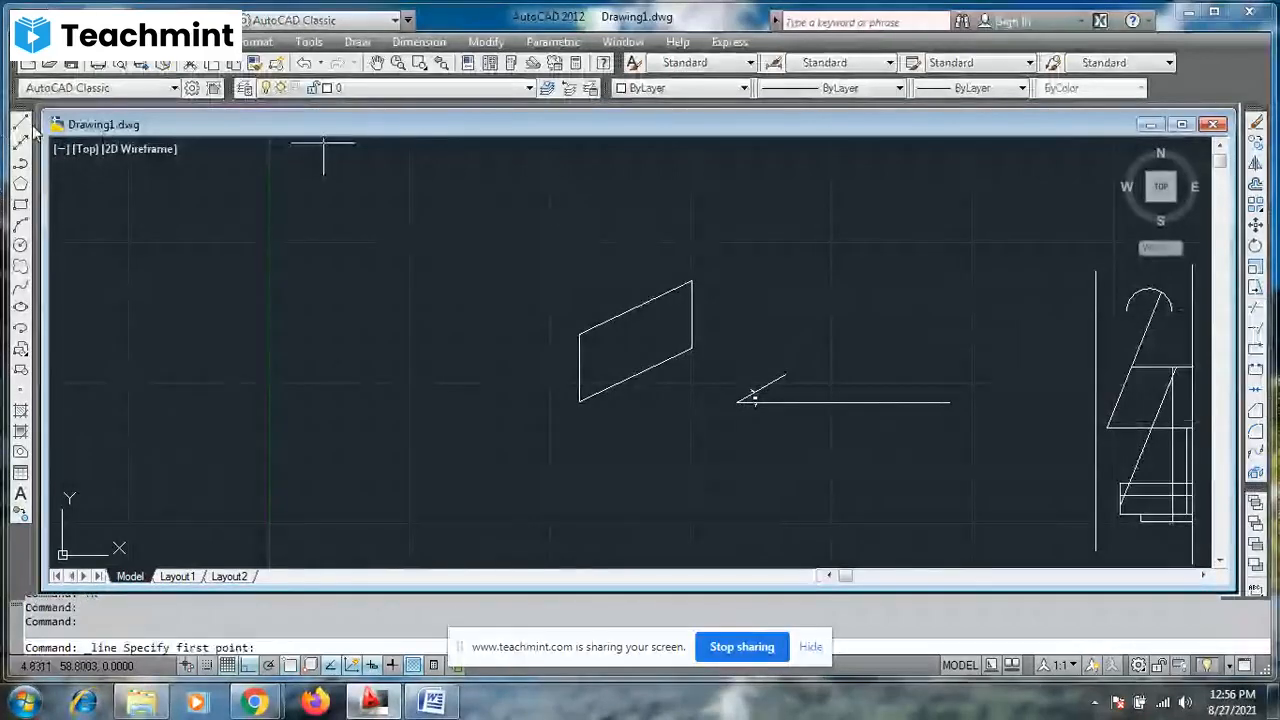
click(628, 285)
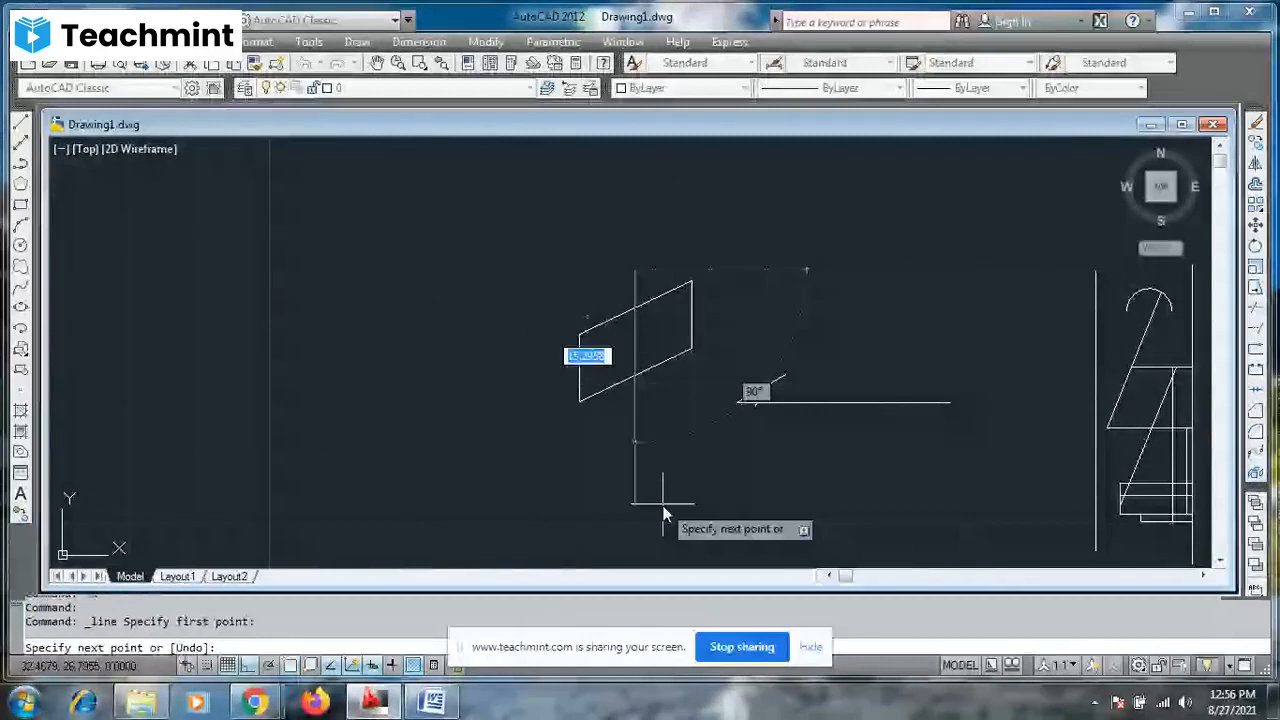
key(Escape)
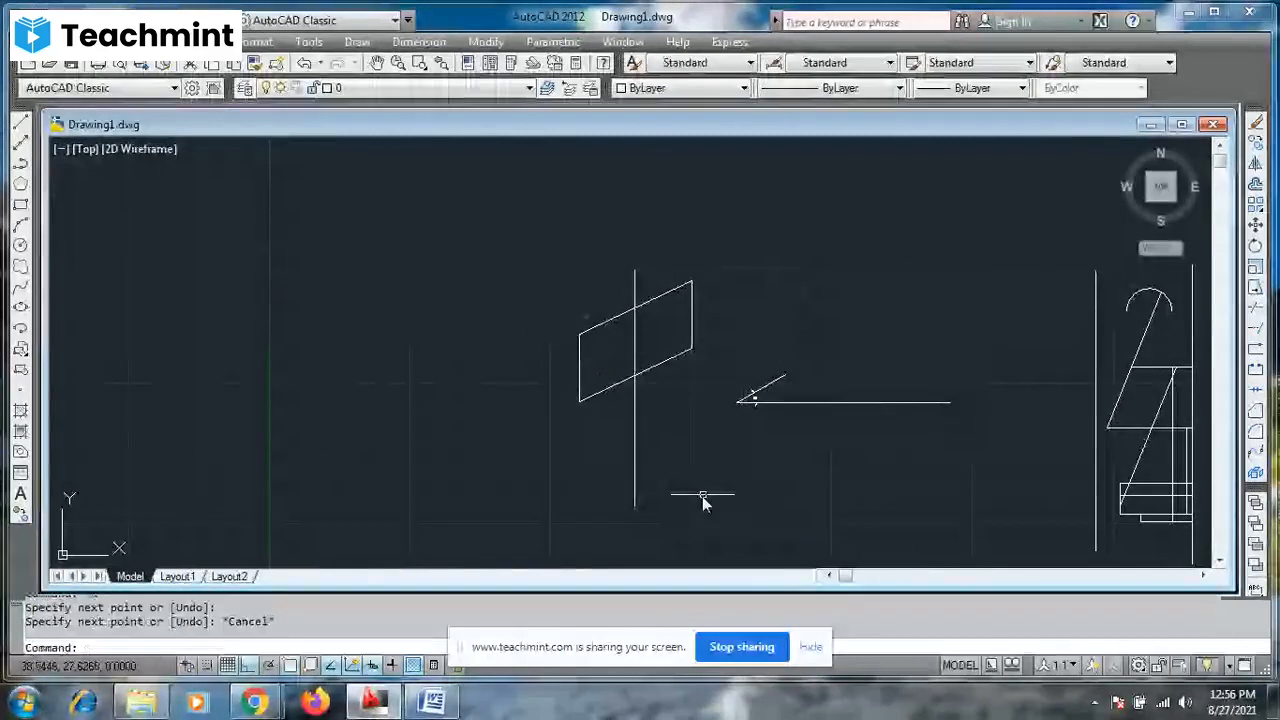
- Trim away the parallelogram's upper and lower edges right of the vertical line, plus that line's ends projecting beyond the shape
text(TR)
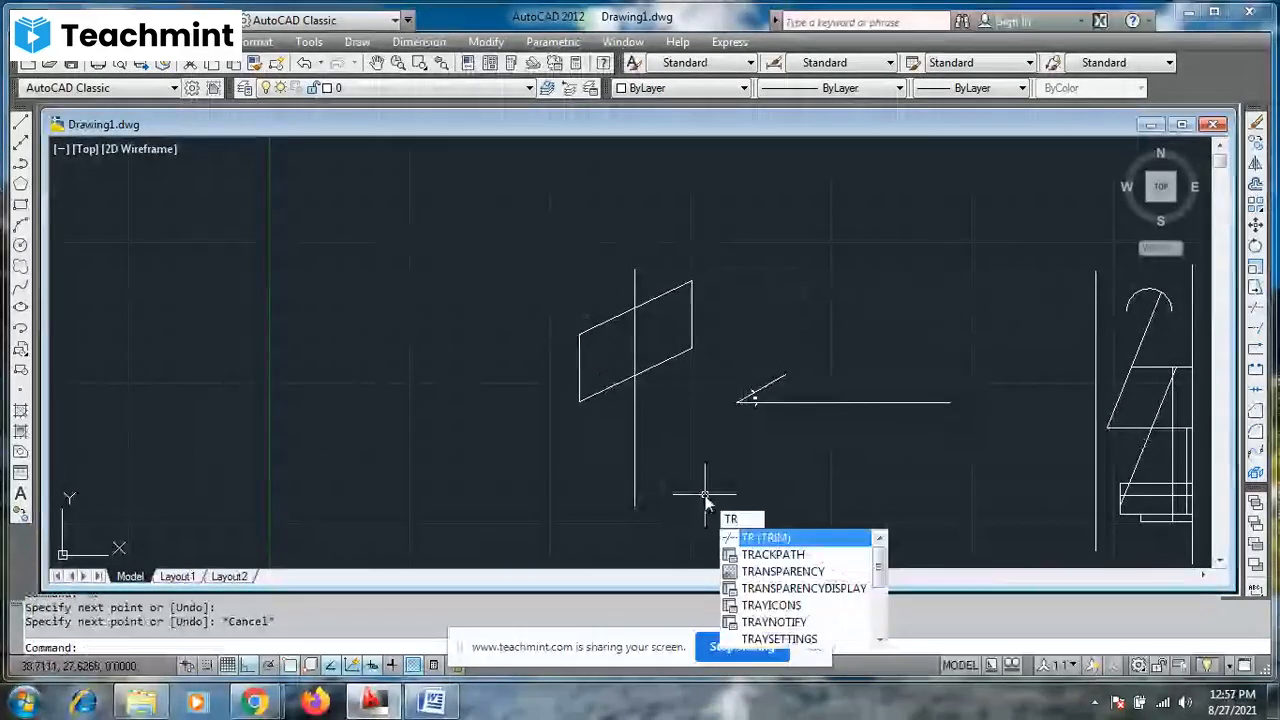
key(Return)
key(Return)
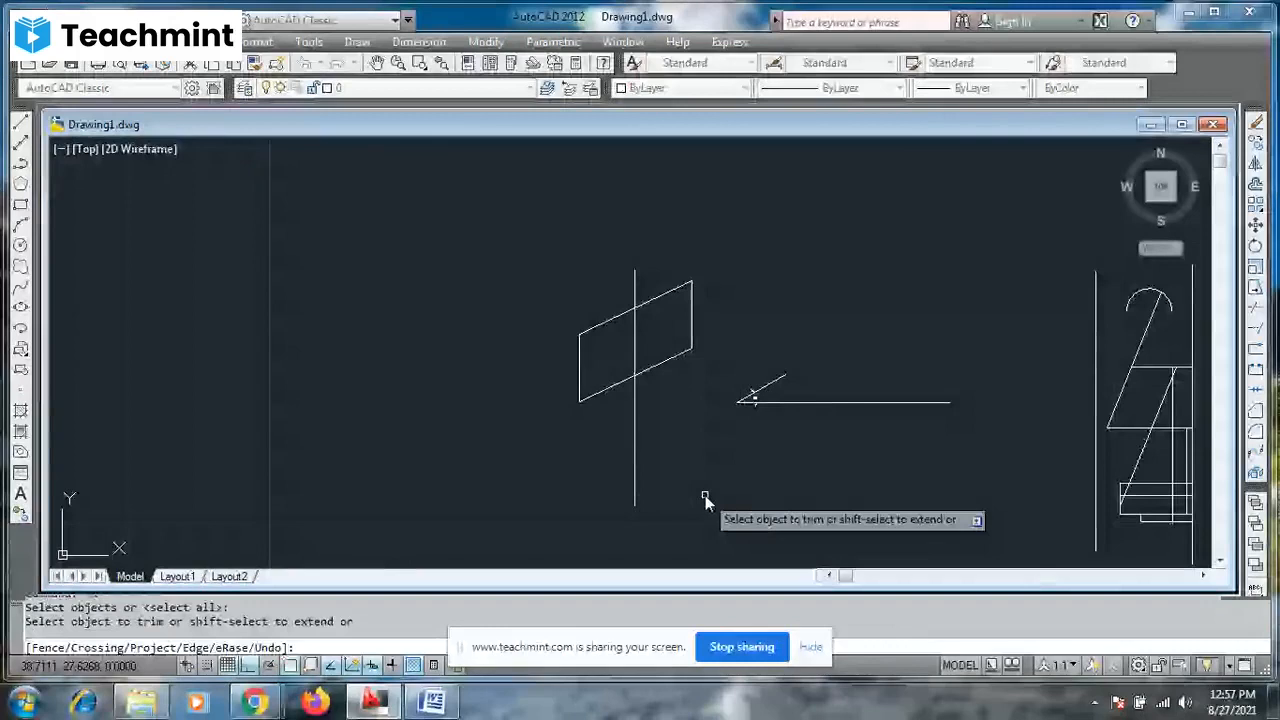
click(641, 389)
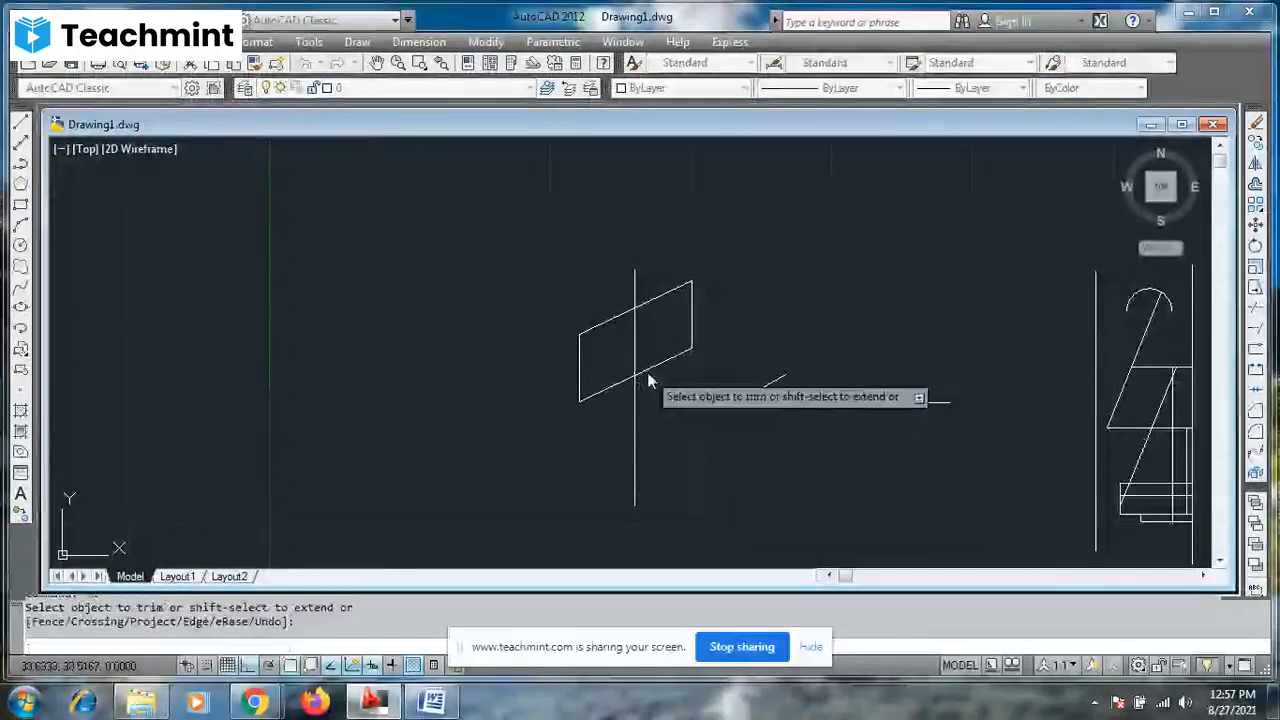
click(648, 313)
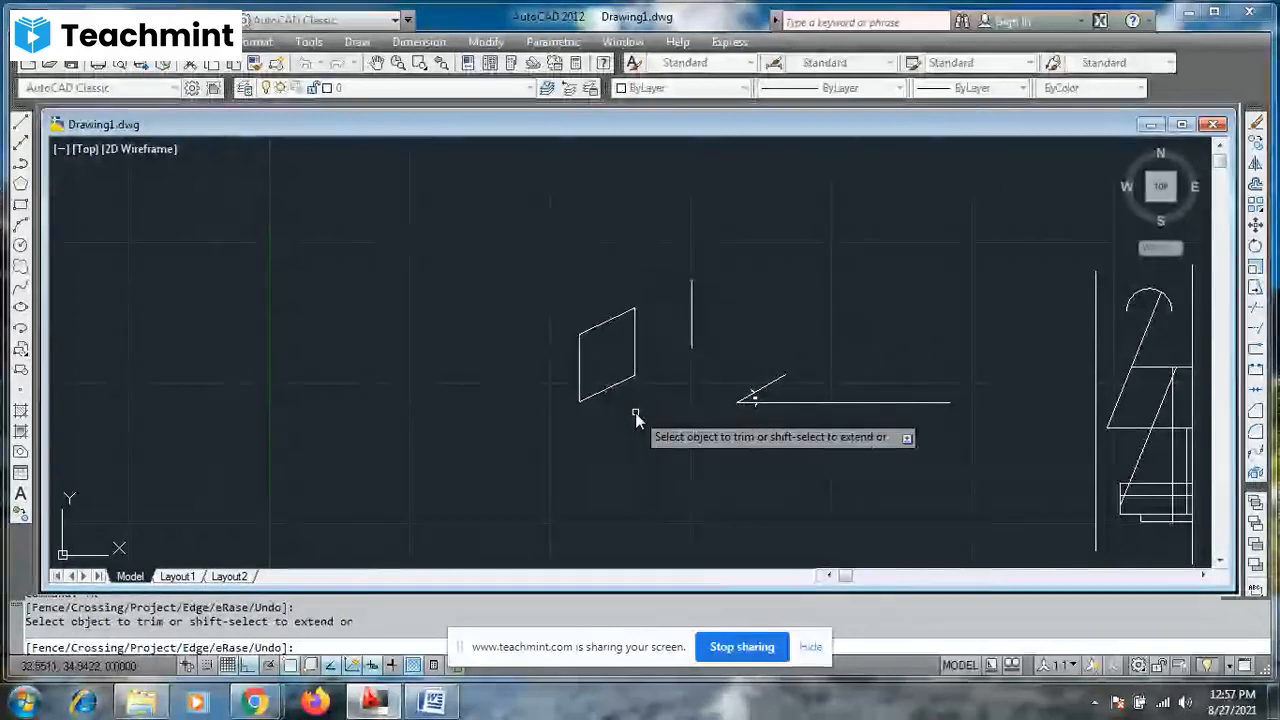
key(Escape)
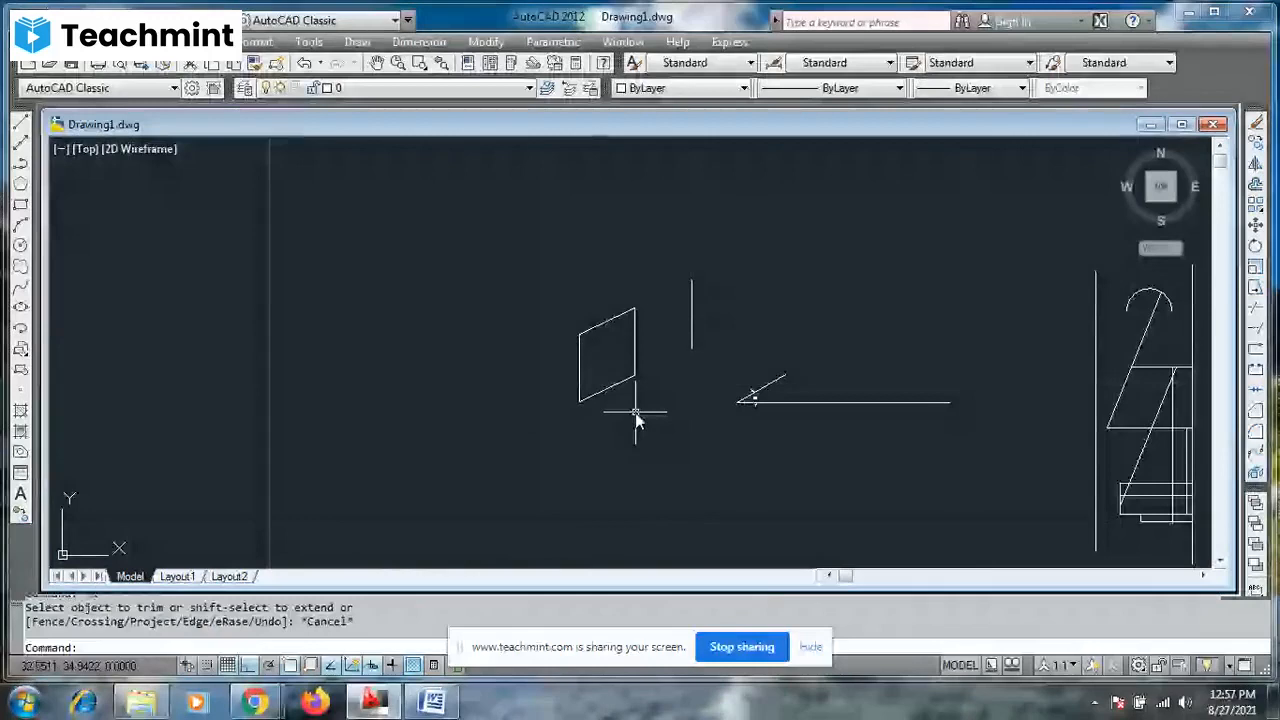
key(Escape)
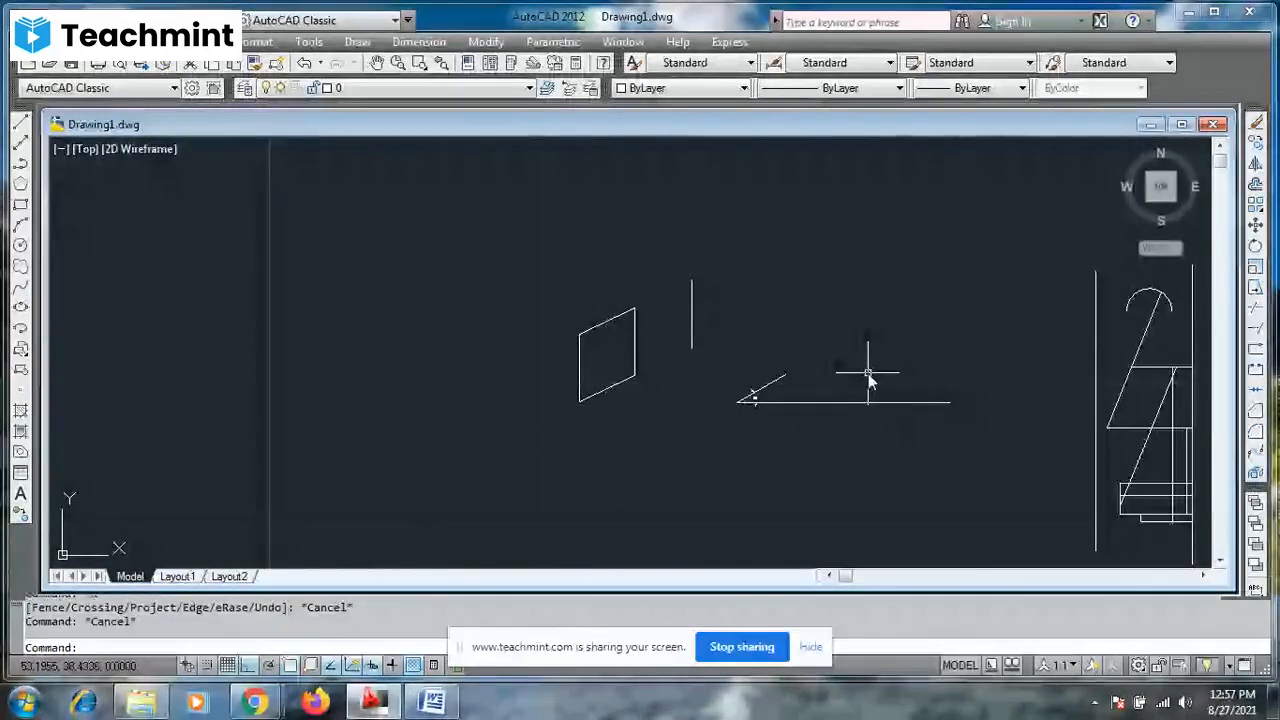
- Extend the right-hand figure's upper horizontal line leftward to the trimmed shape's left edge, and the detached vertical line down to meet it
text(ex)
key(Return)
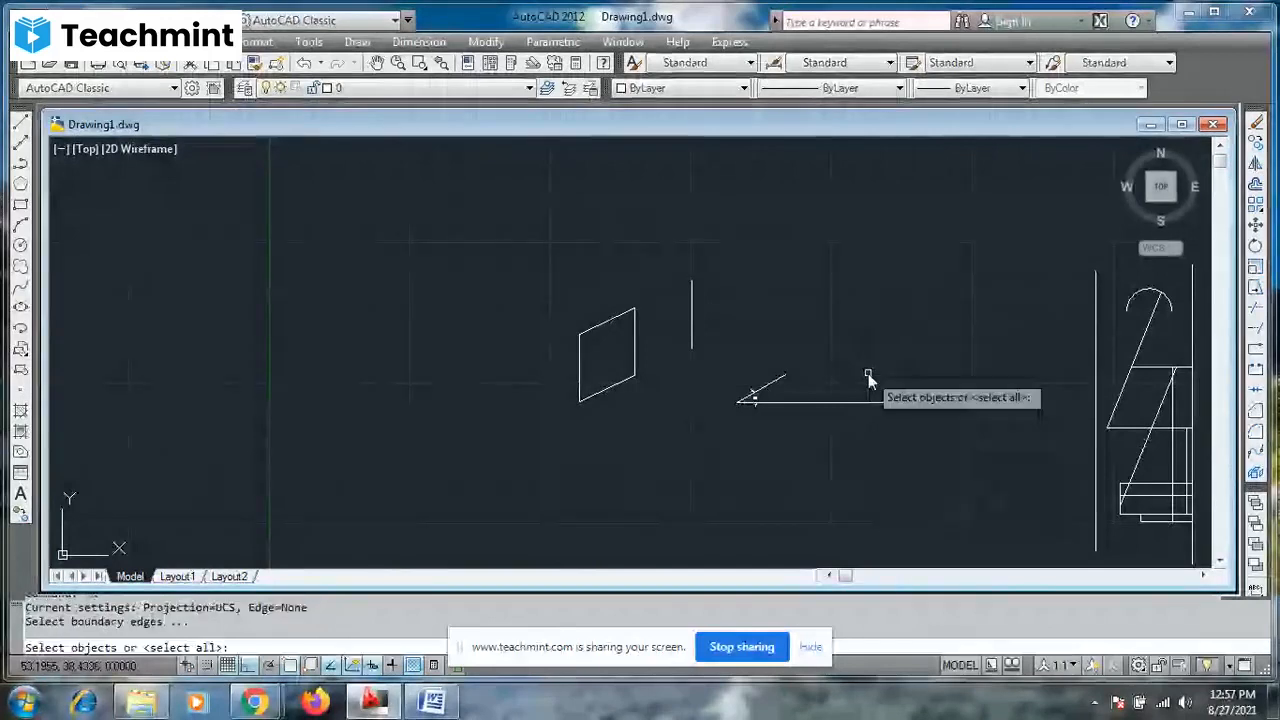
key(Return)
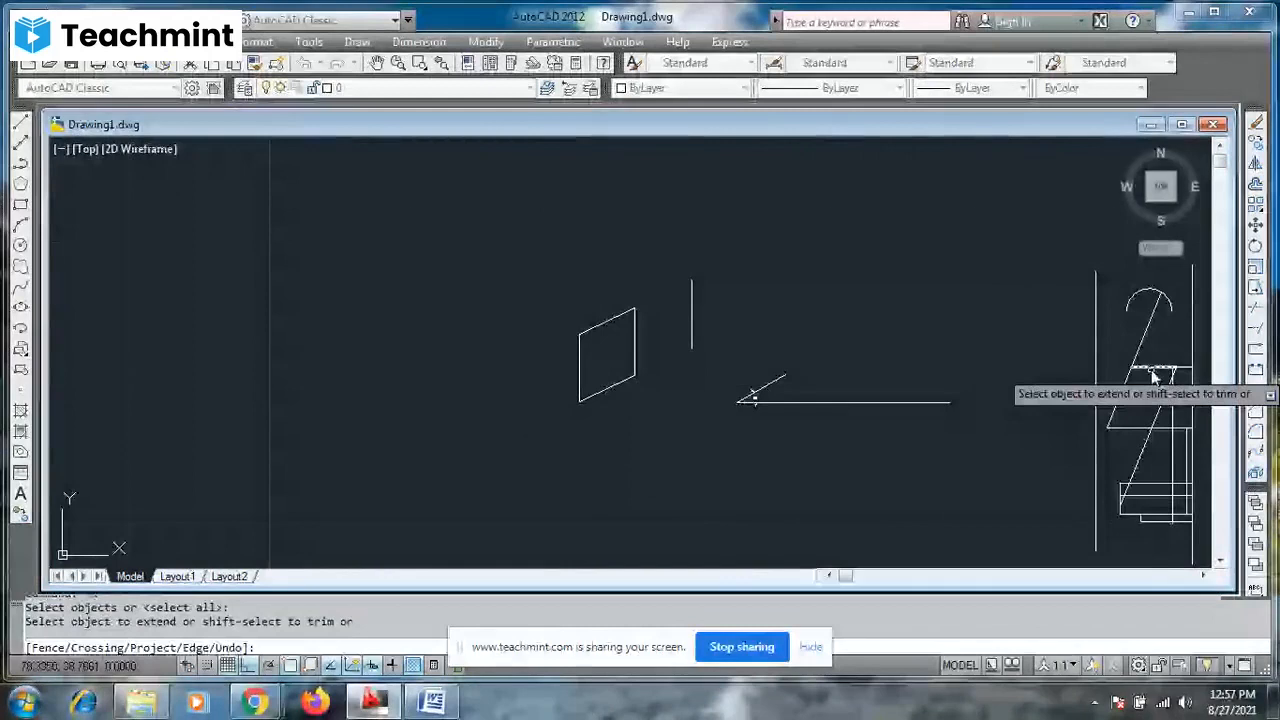
click(1152, 372)
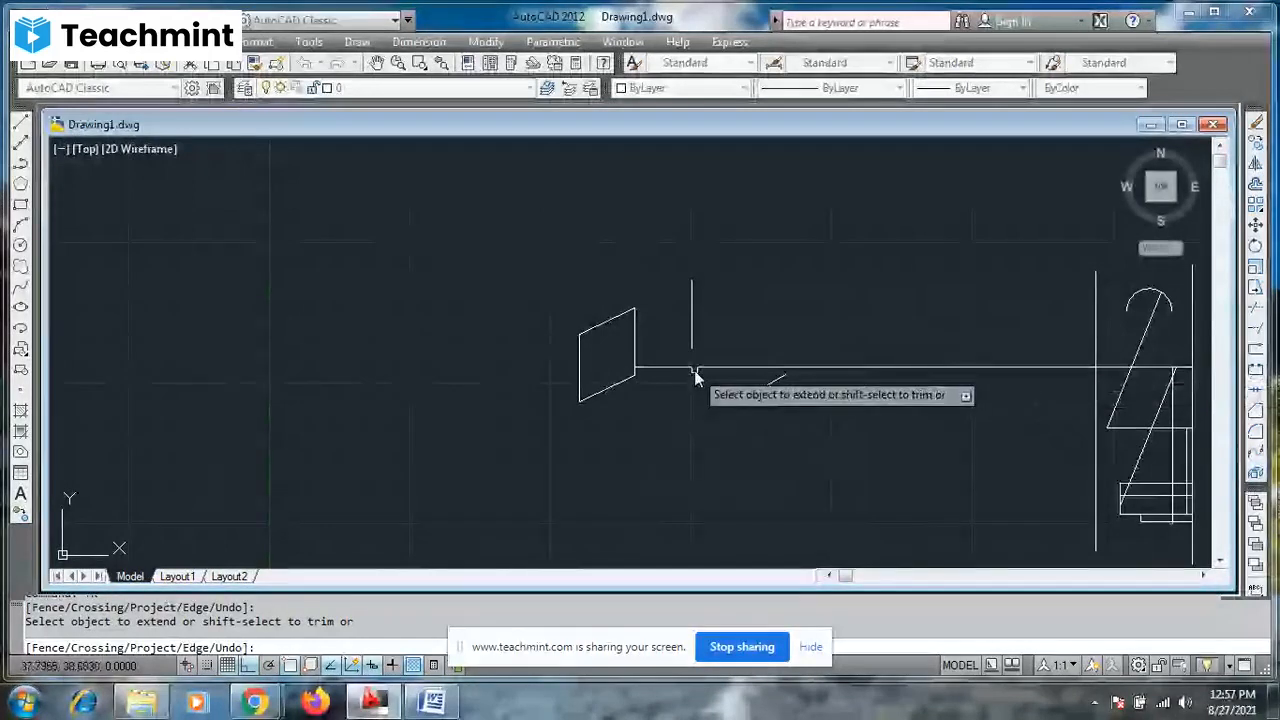
click(645, 365)
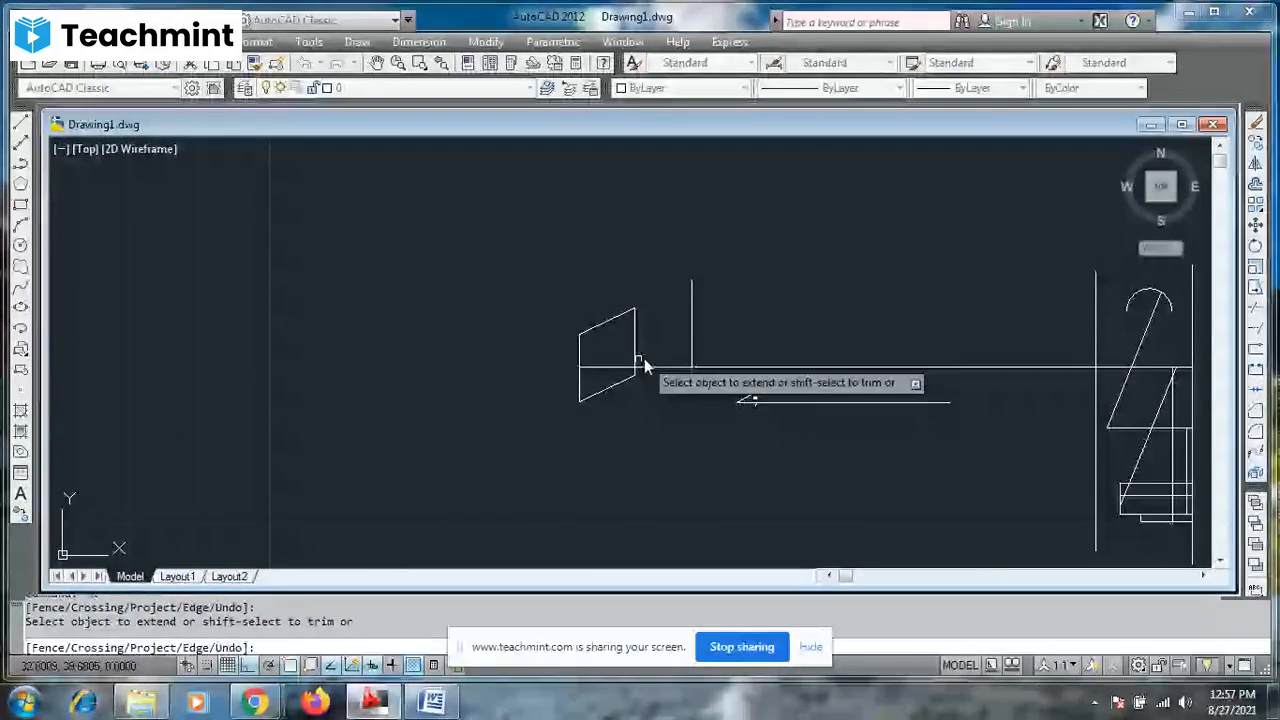
click(636, 365)
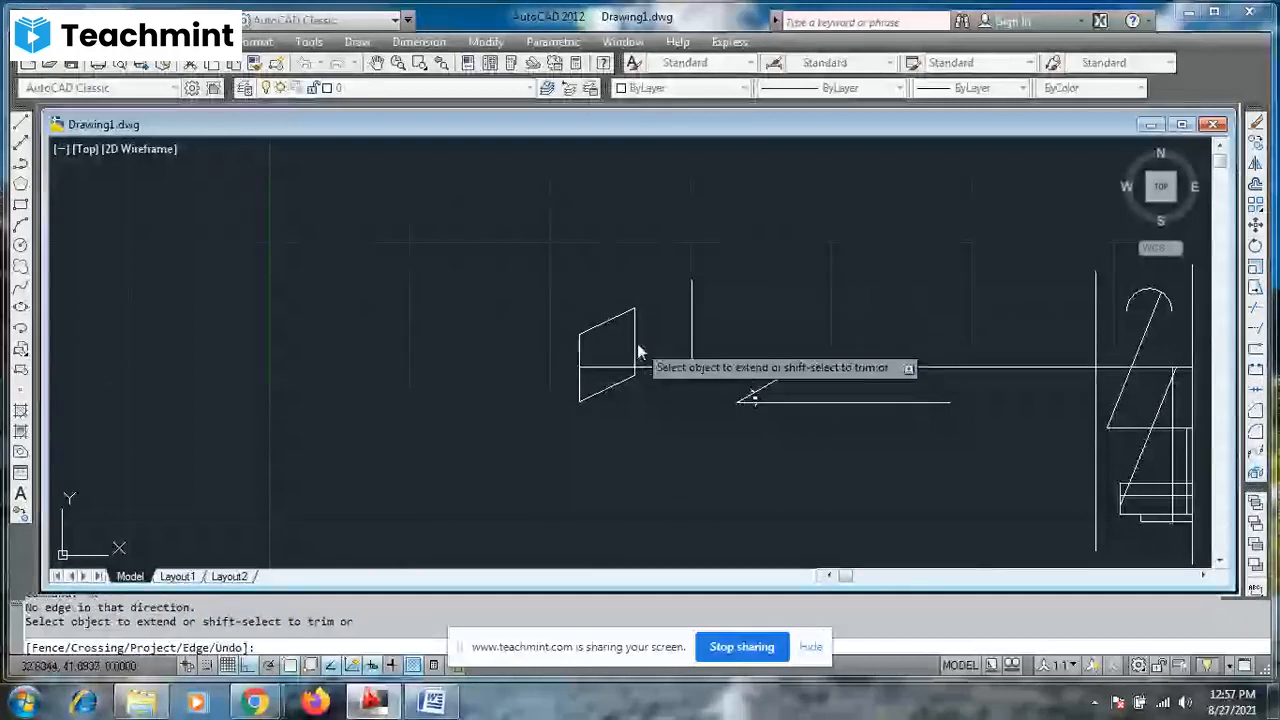
click(694, 311)
click(696, 310)
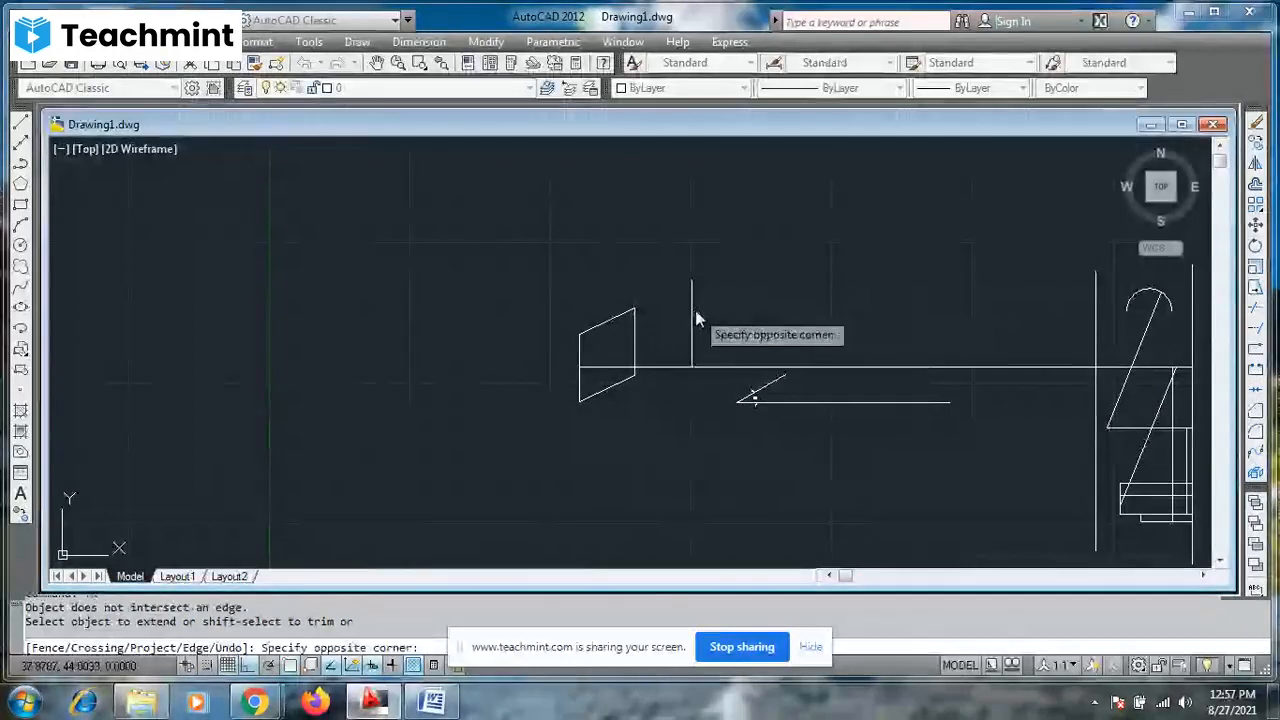
key(Escape)
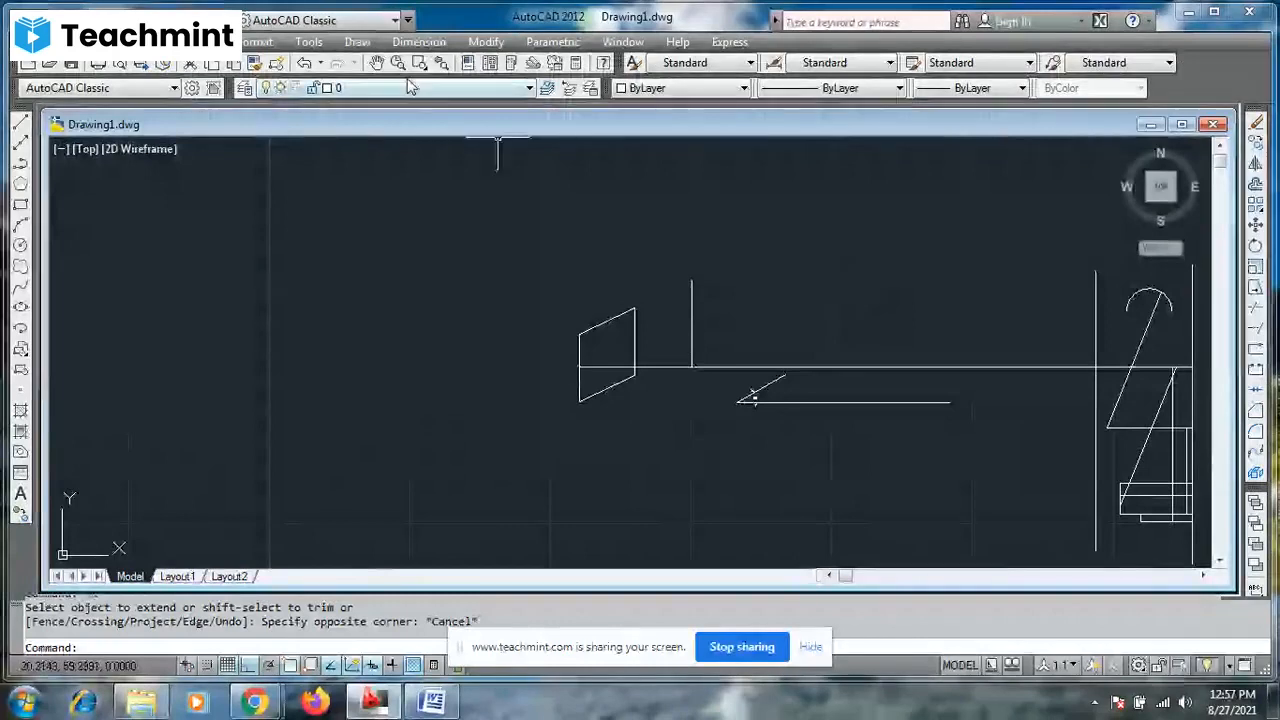
click(377, 63)
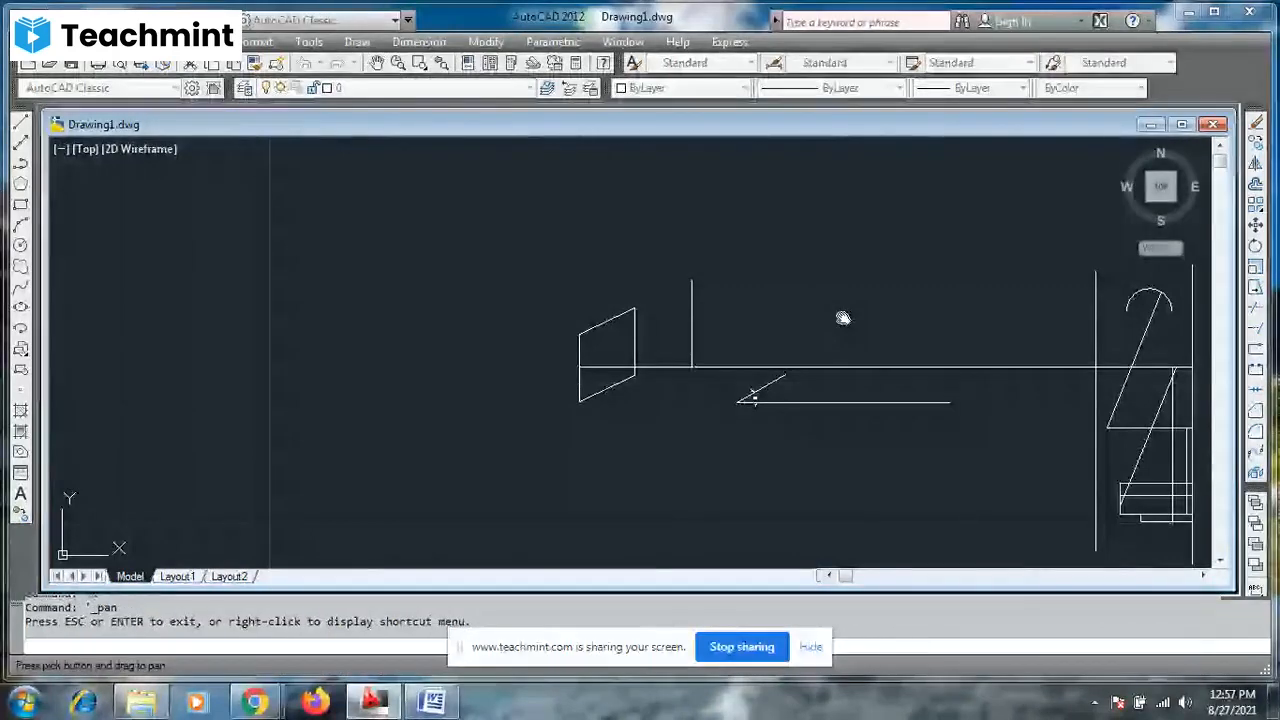
drag(843, 318, 583, 260)
key(Escape)
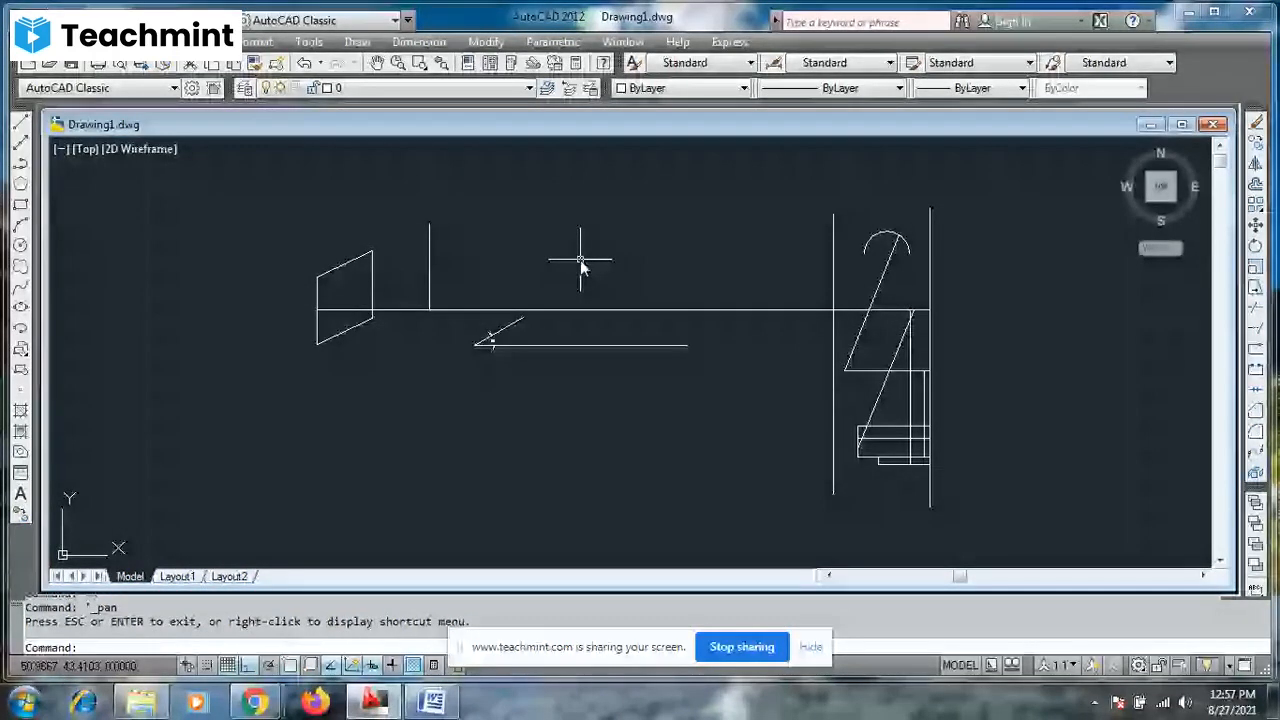
text(b)
key(Return)
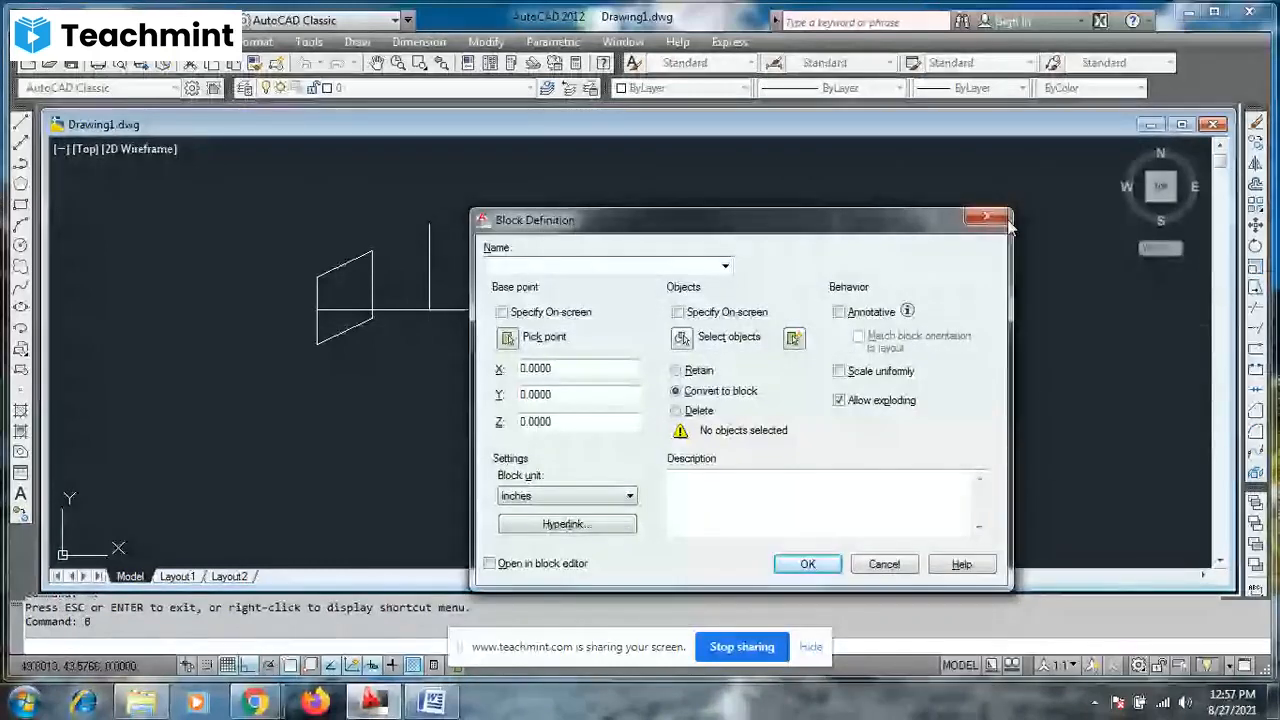
click(1003, 220)
- Break the long horizontal line with a short gap near its middle, with object snap turned off
text(br)
key(Return)
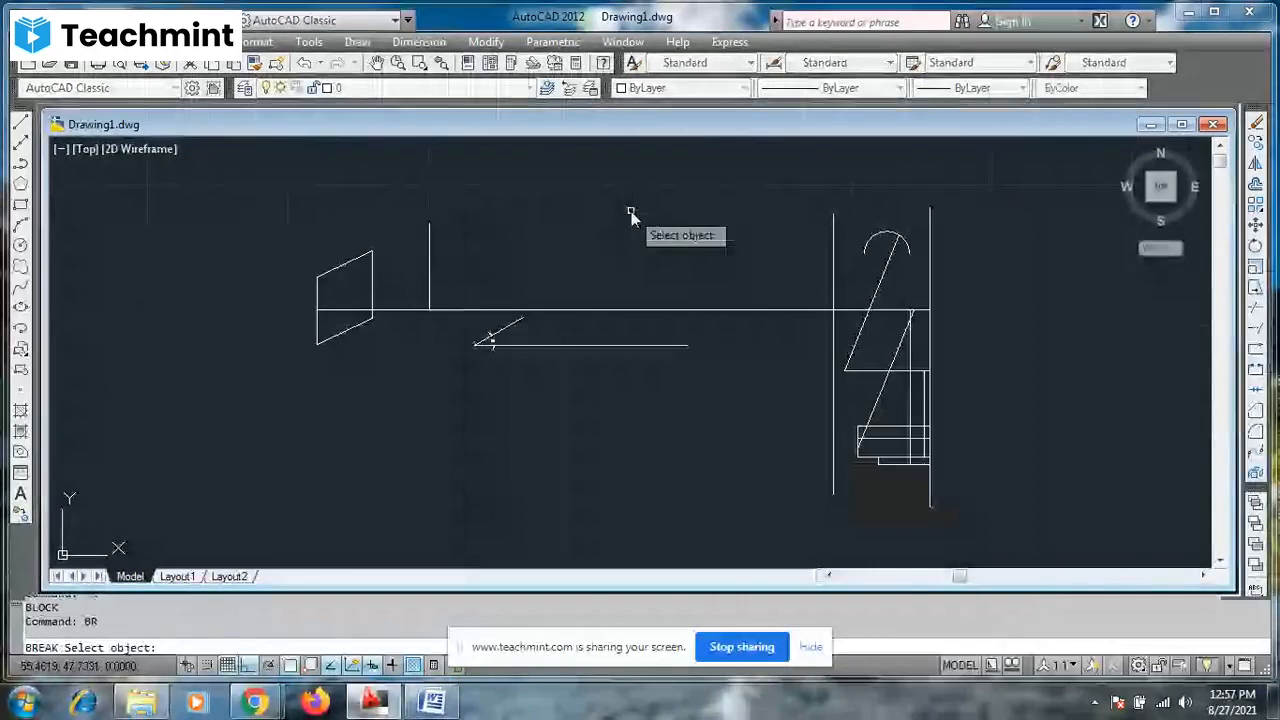
click(566, 315)
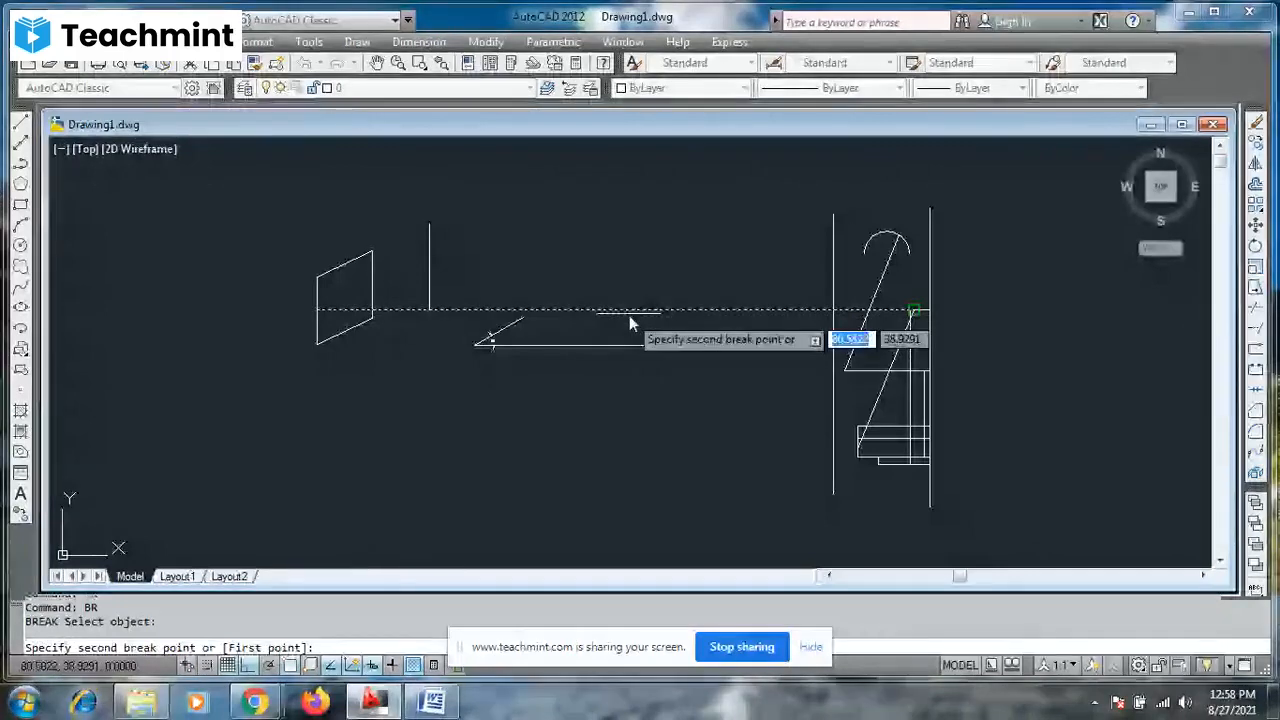
click(228, 665)
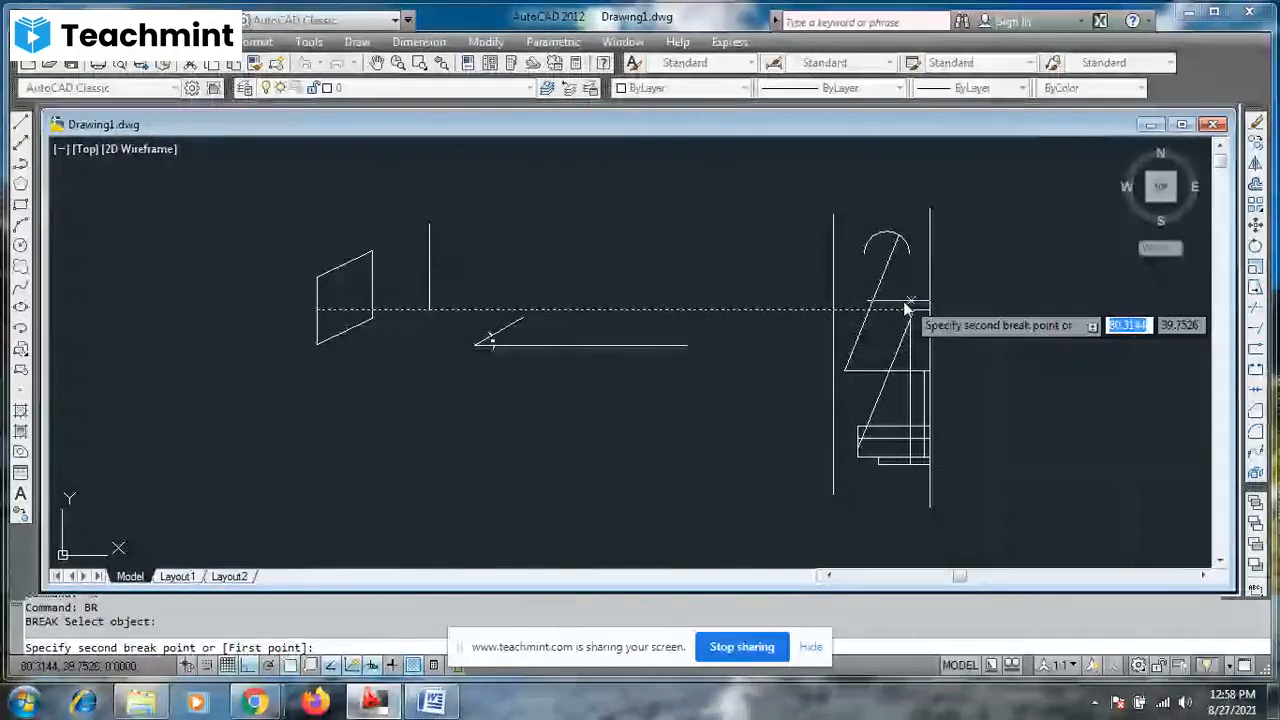
key(F3)
click(600, 313)
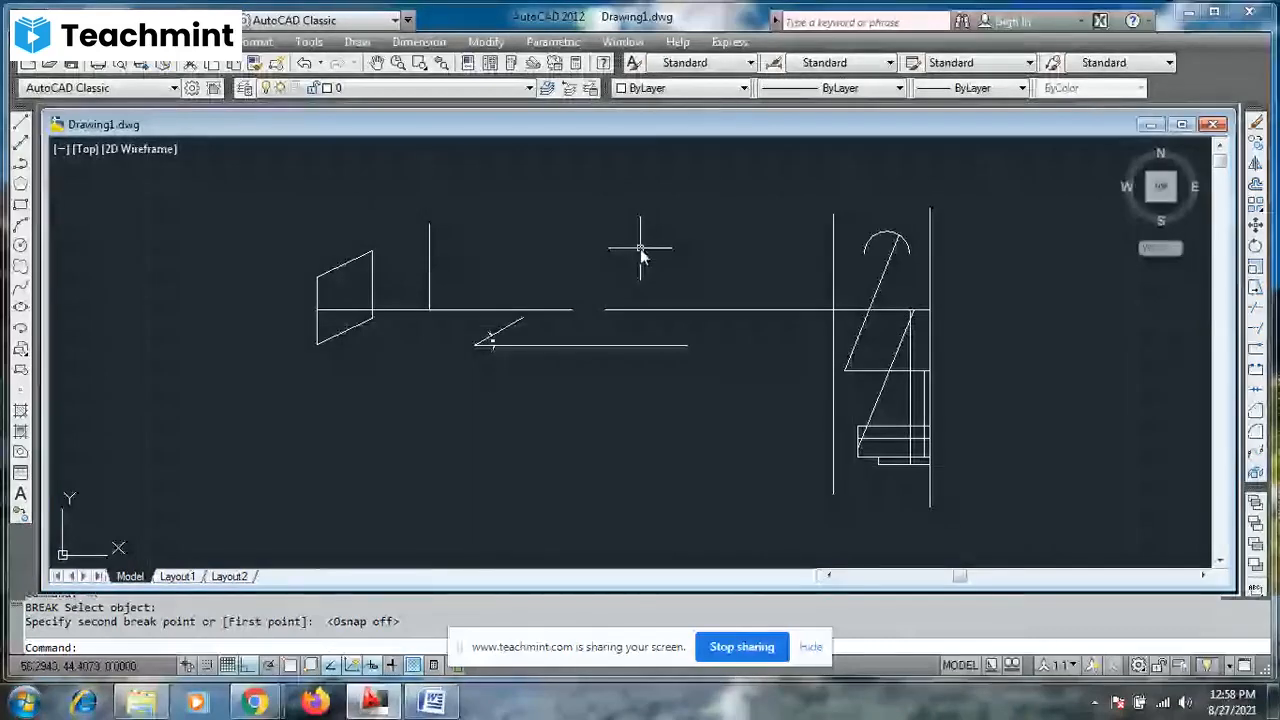
- Break two more short gaps into the horizontal line, between the first gap and the right-hand figure
key(Return)
click(680, 310)
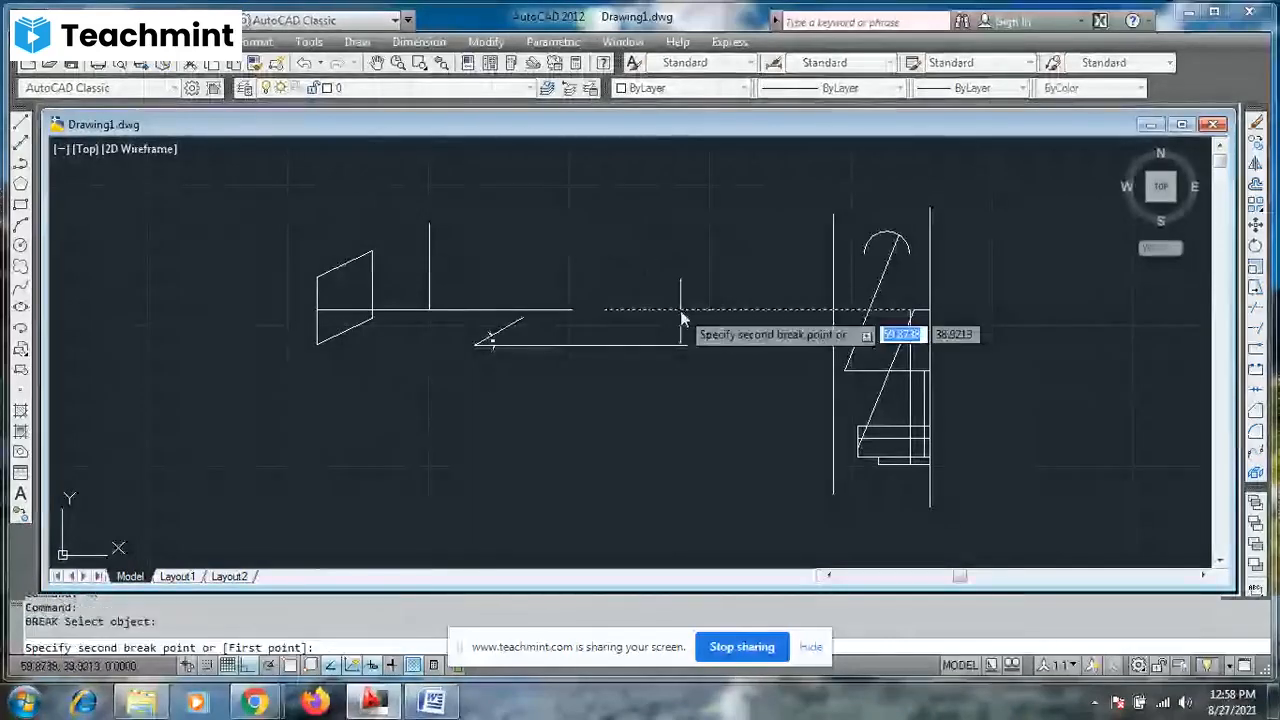
right_click(627, 222)
click(665, 234)
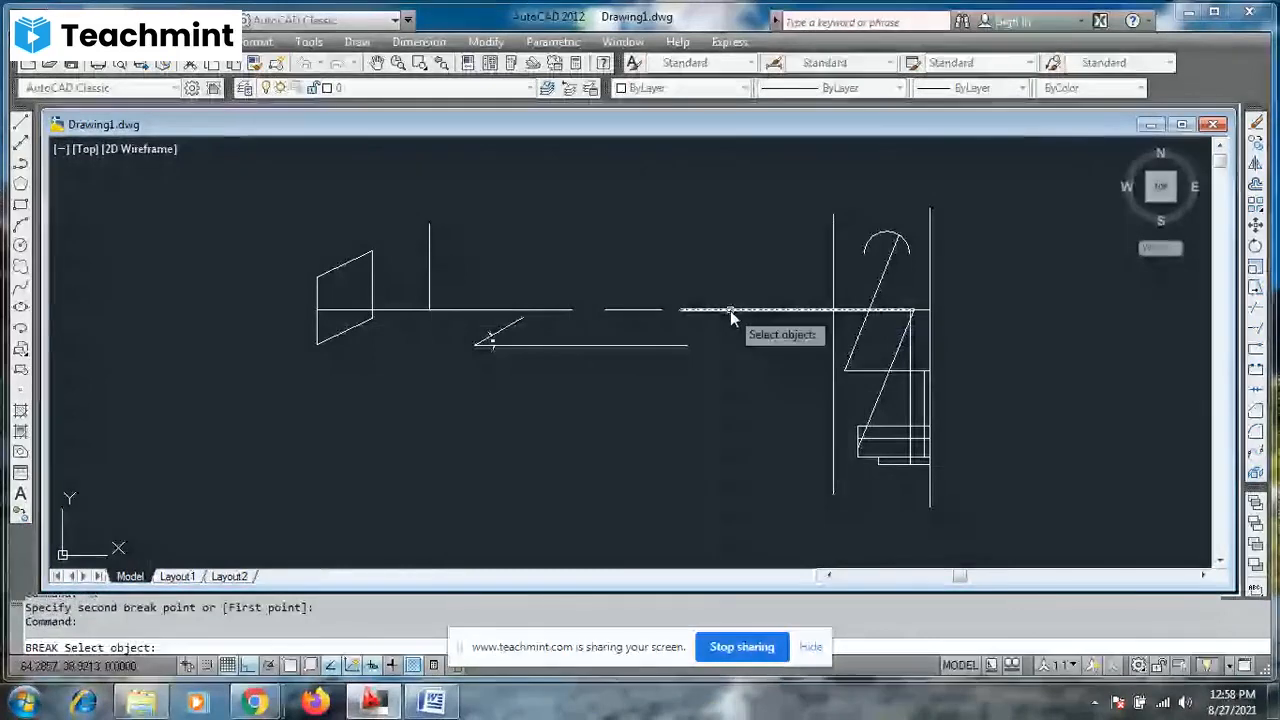
click(730, 310)
click(759, 310)
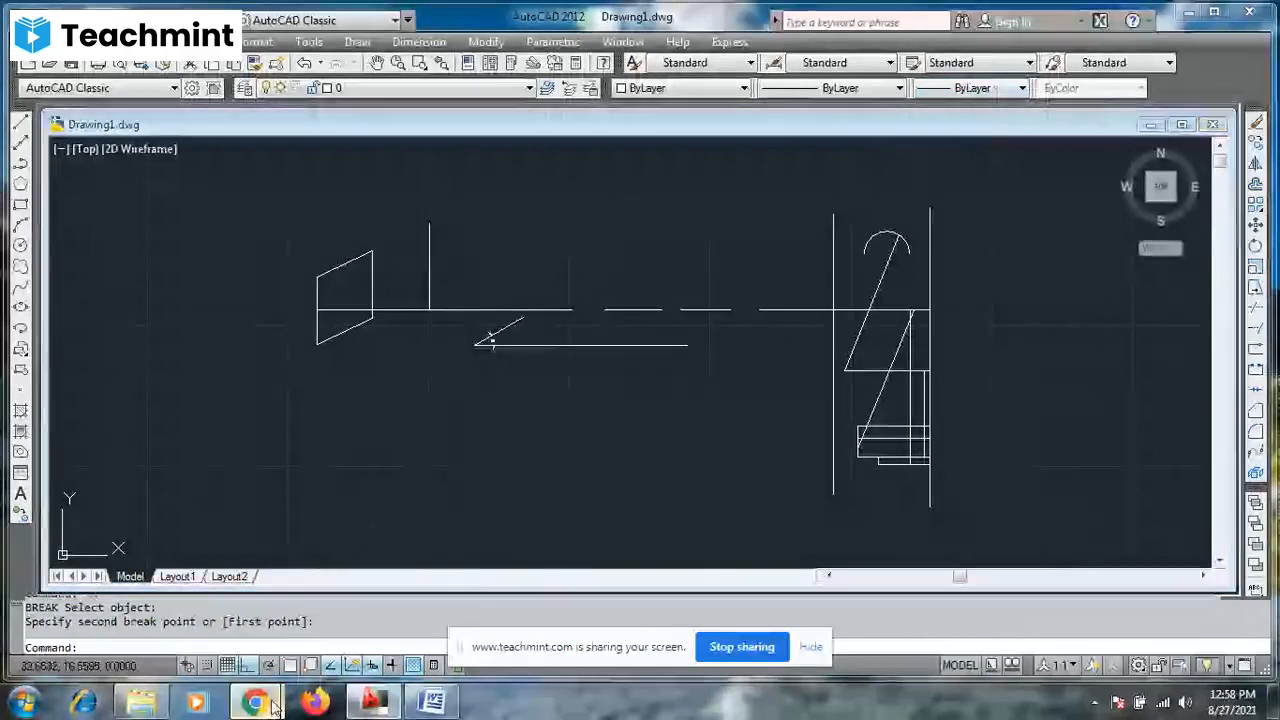
- Switch to the Teachmint class in Chrome to check the participants, and return to the AutoCAD drawing
mouse_move(273, 706)
click(176, 626)
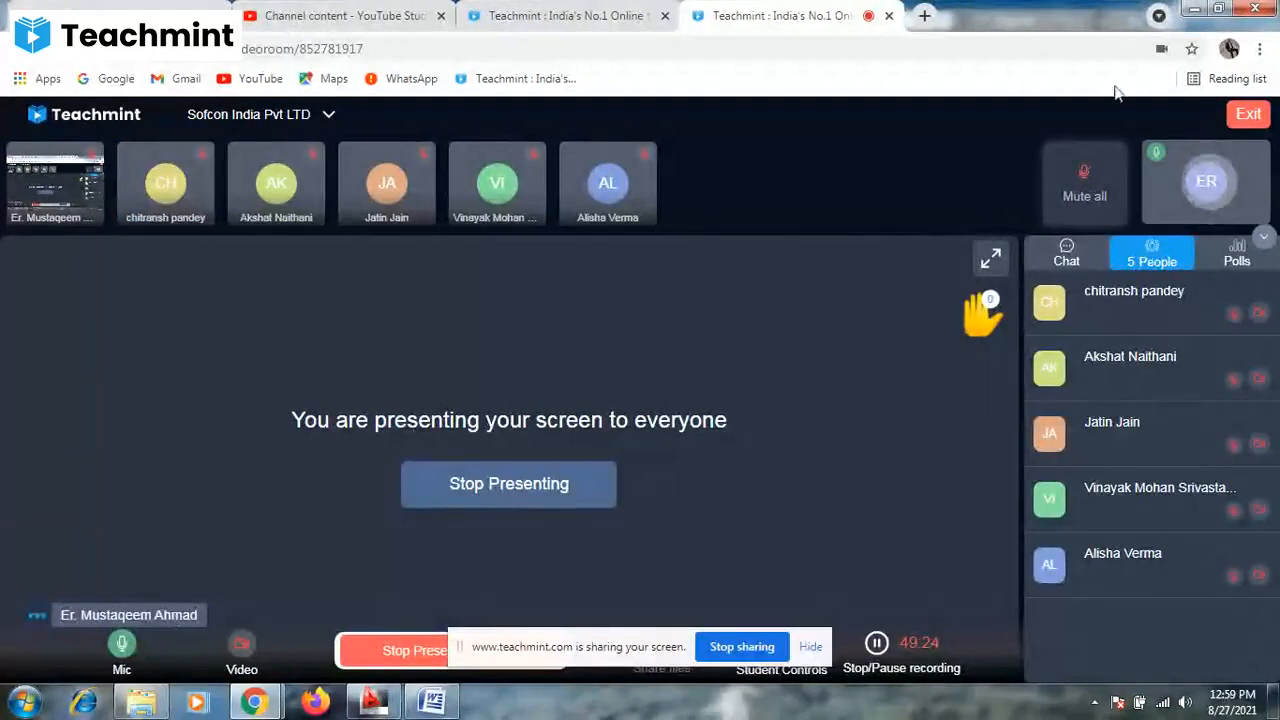
click(1193, 10)
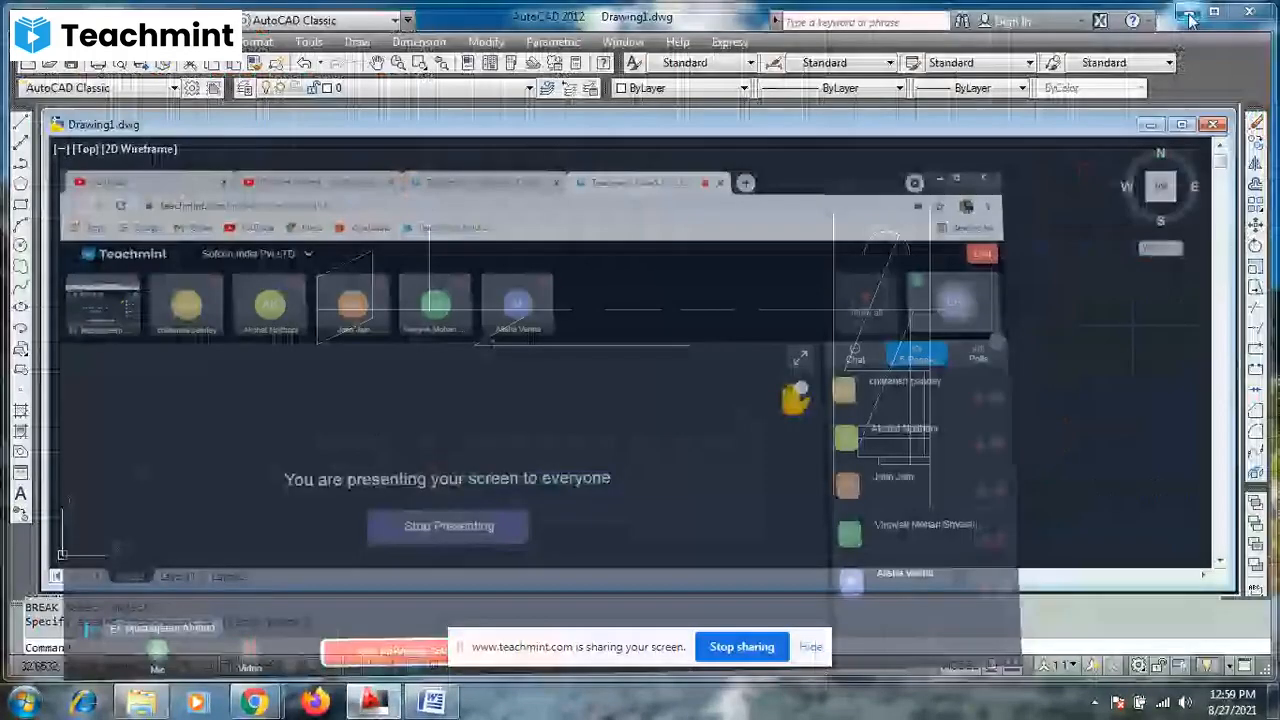
- With object snap turned on, draw a line 5 units long at 60° from the right end of the lower horizontal line
scroll(565, 215, up, 1)
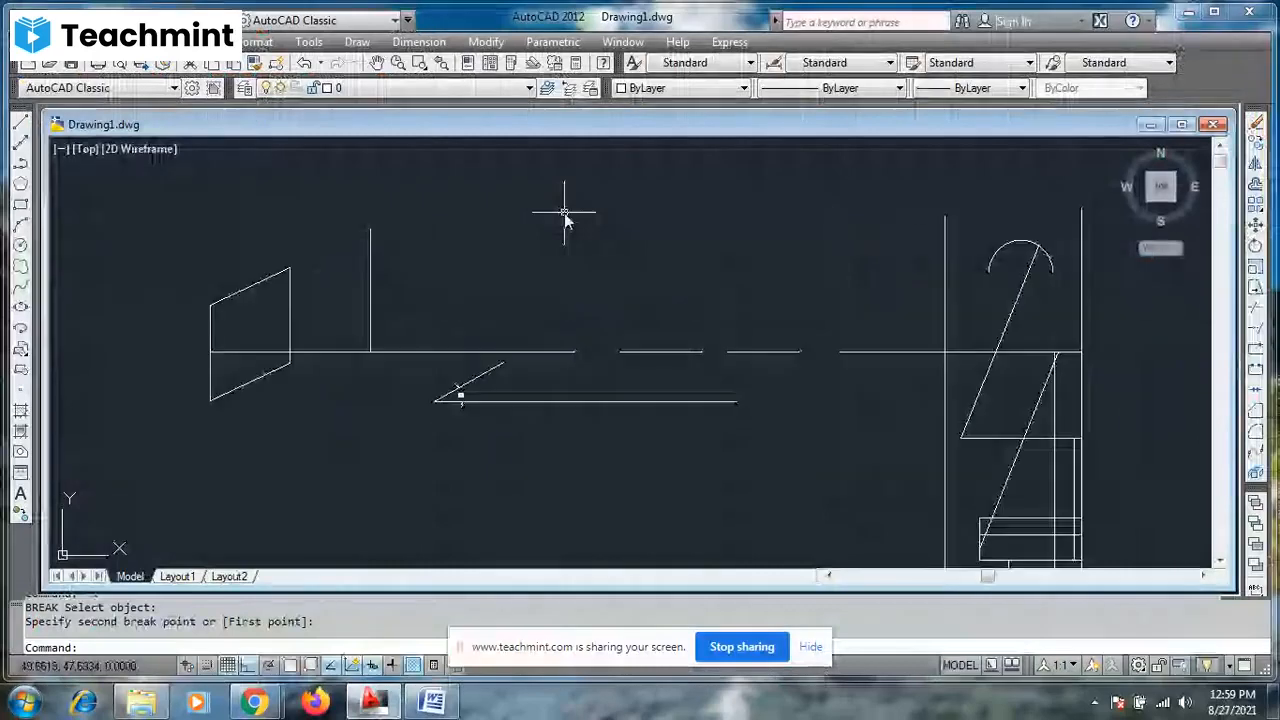
scroll(565, 215, up, 3)
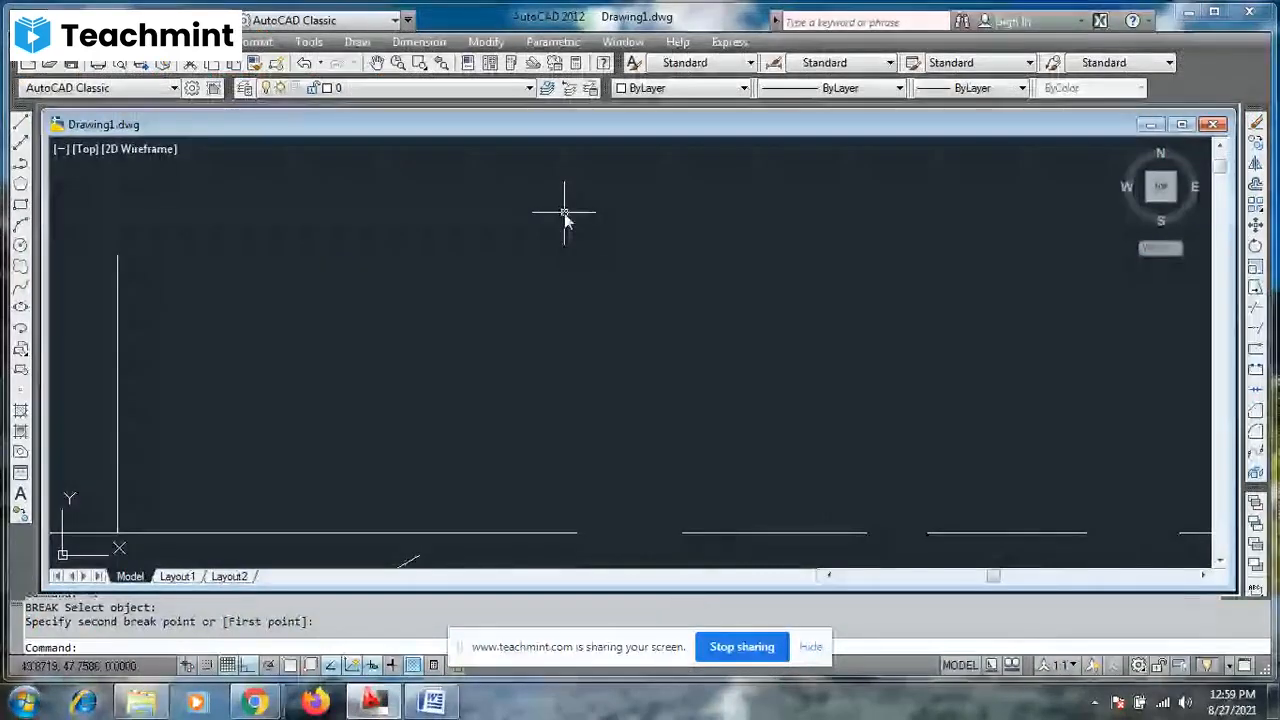
scroll(565, 215, down, 2)
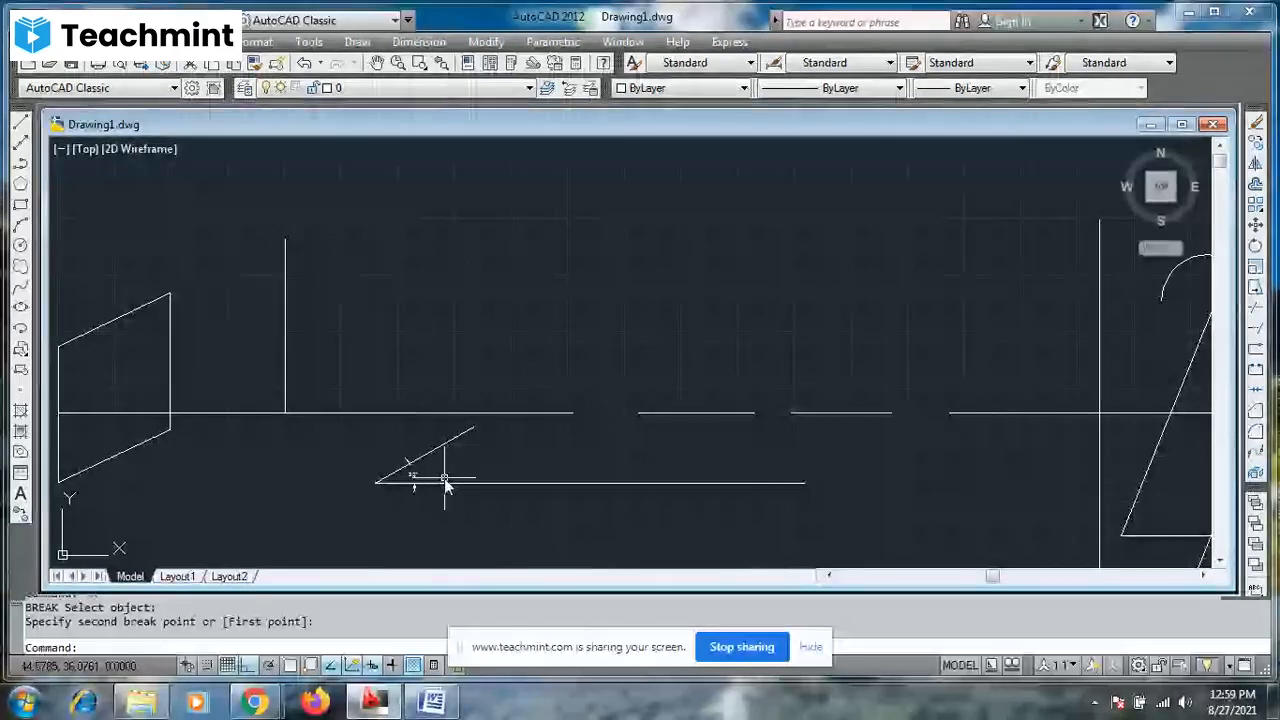
key(Escape)
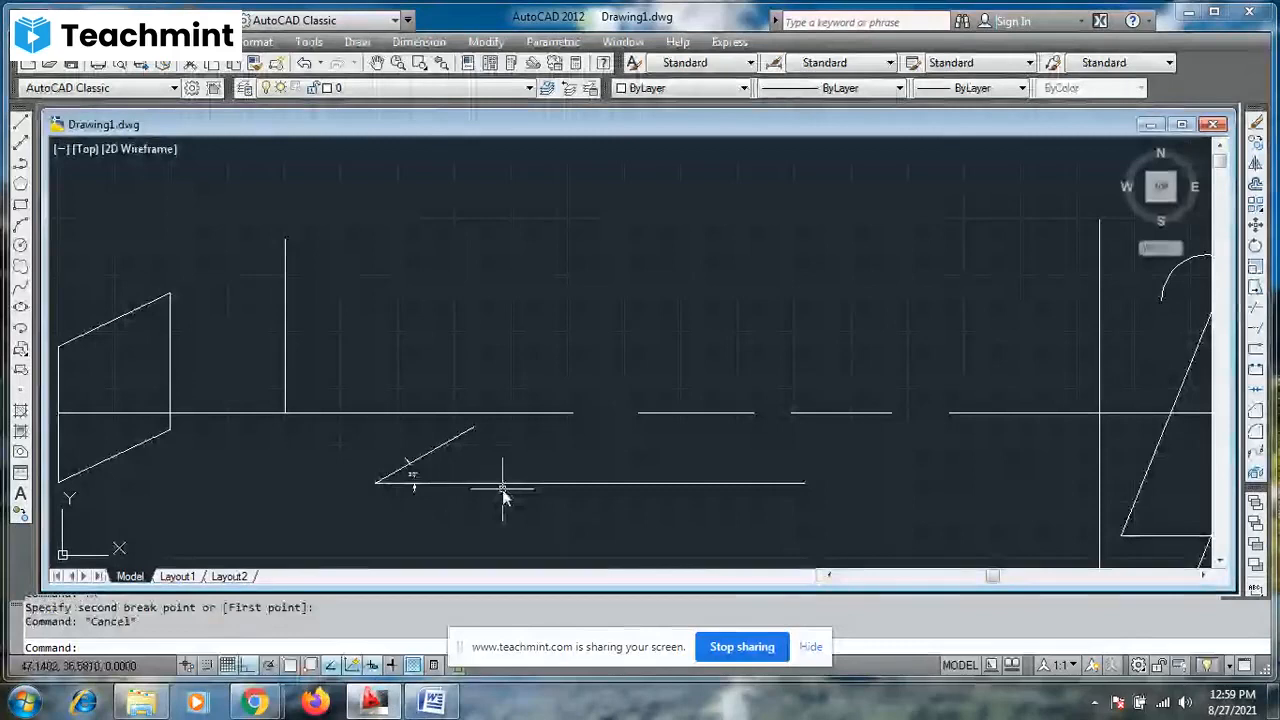
text(L)
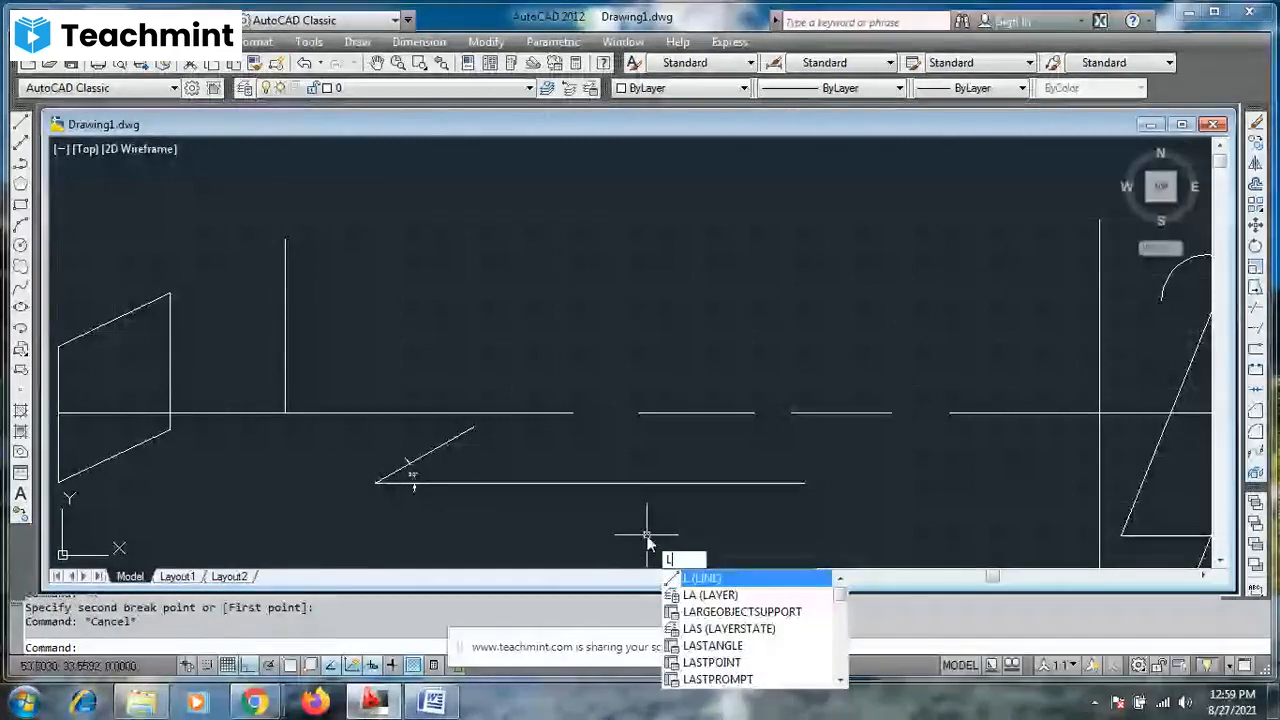
key(Return)
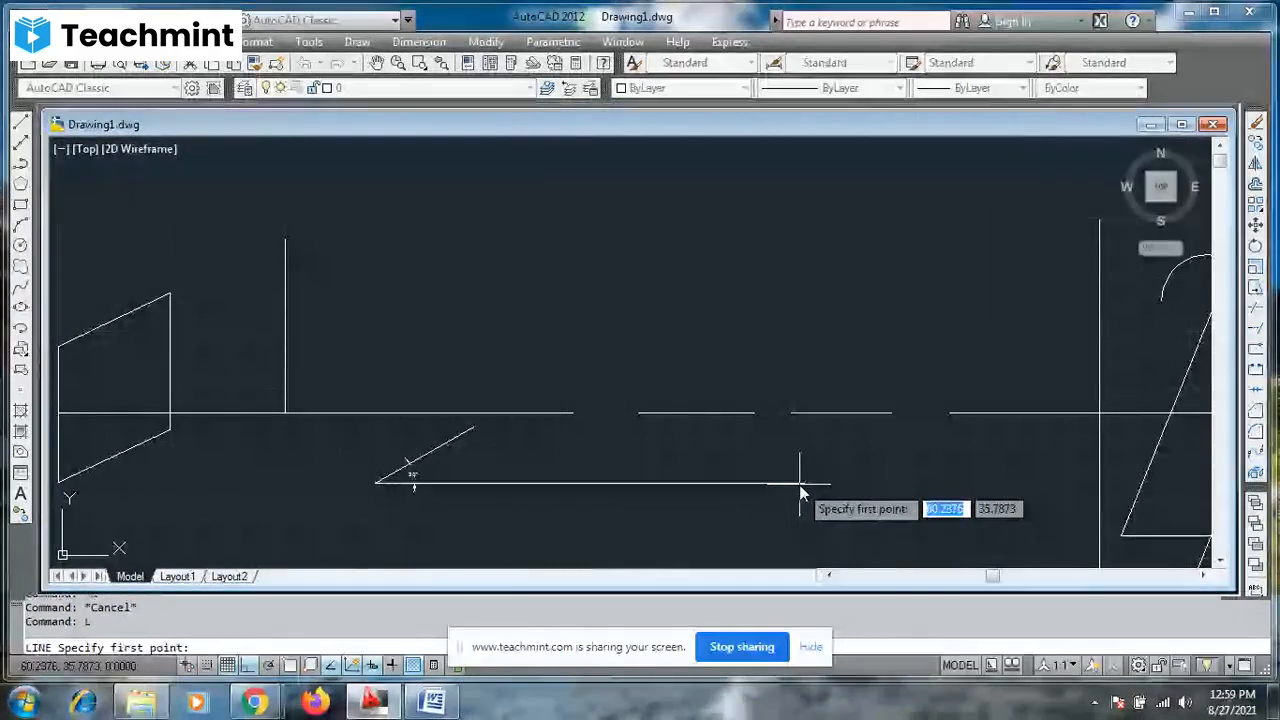
click(294, 669)
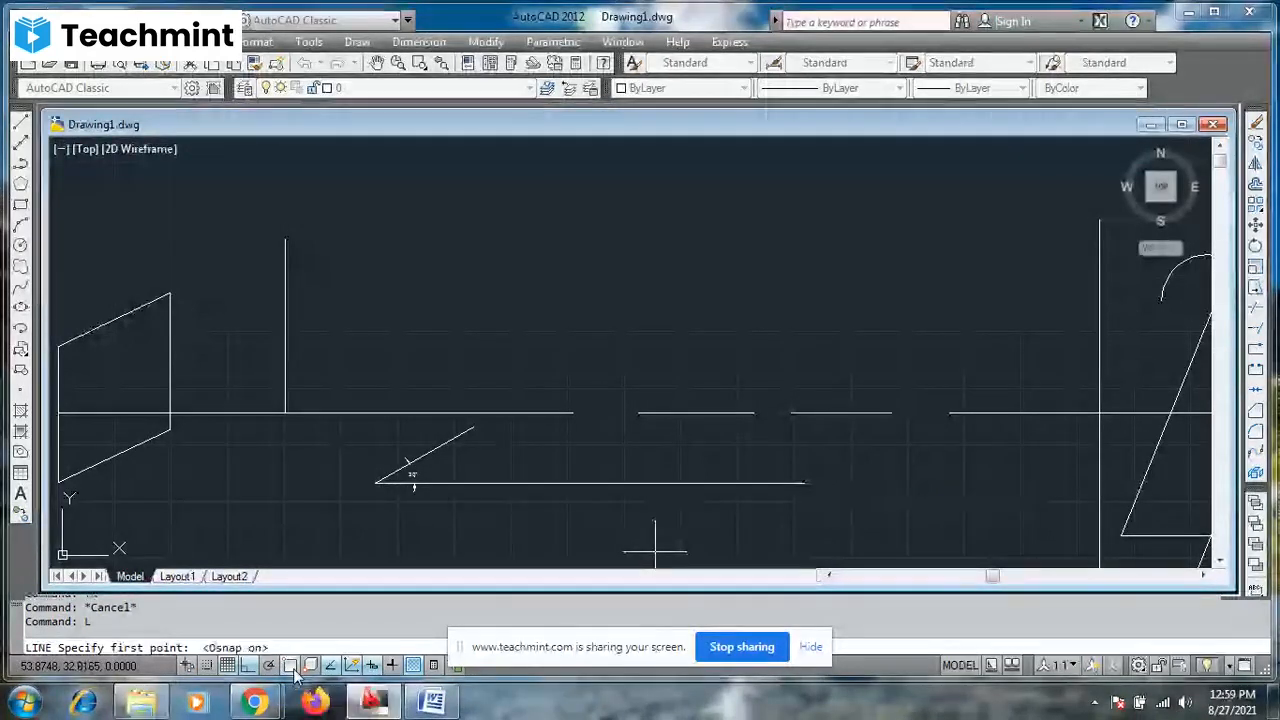
click(806, 486)
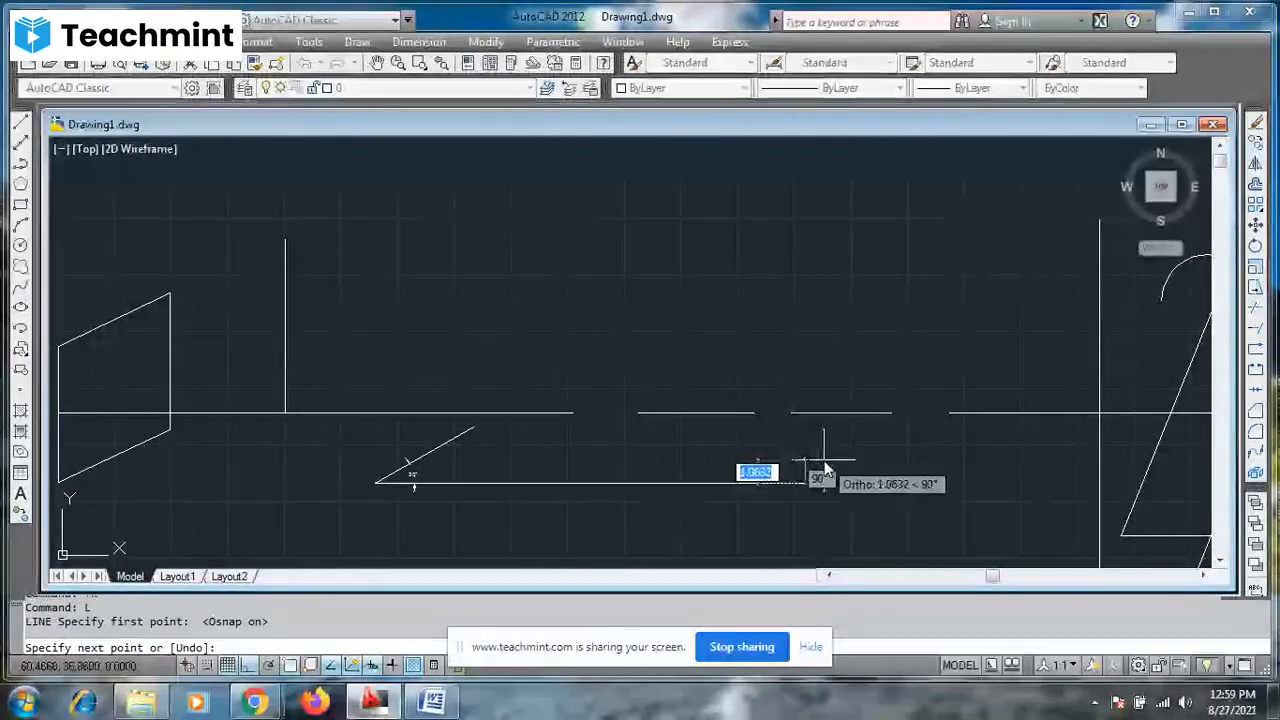
text(5)
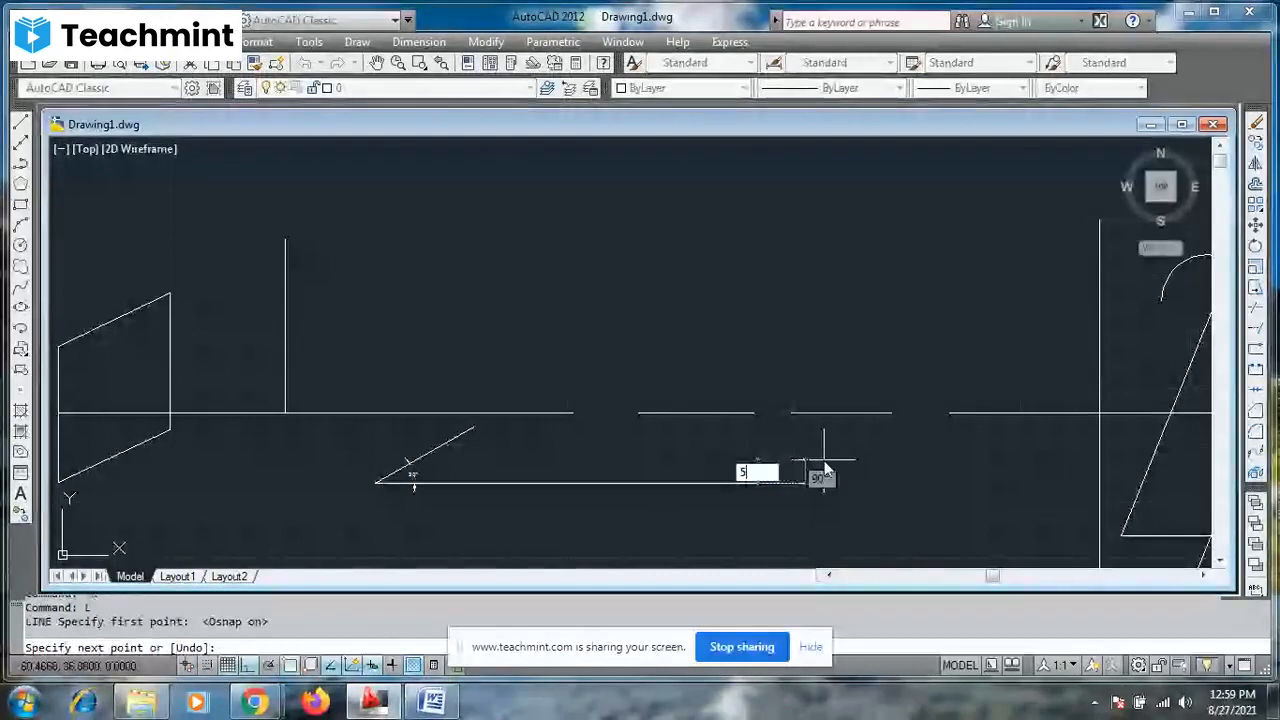
key(Tab)
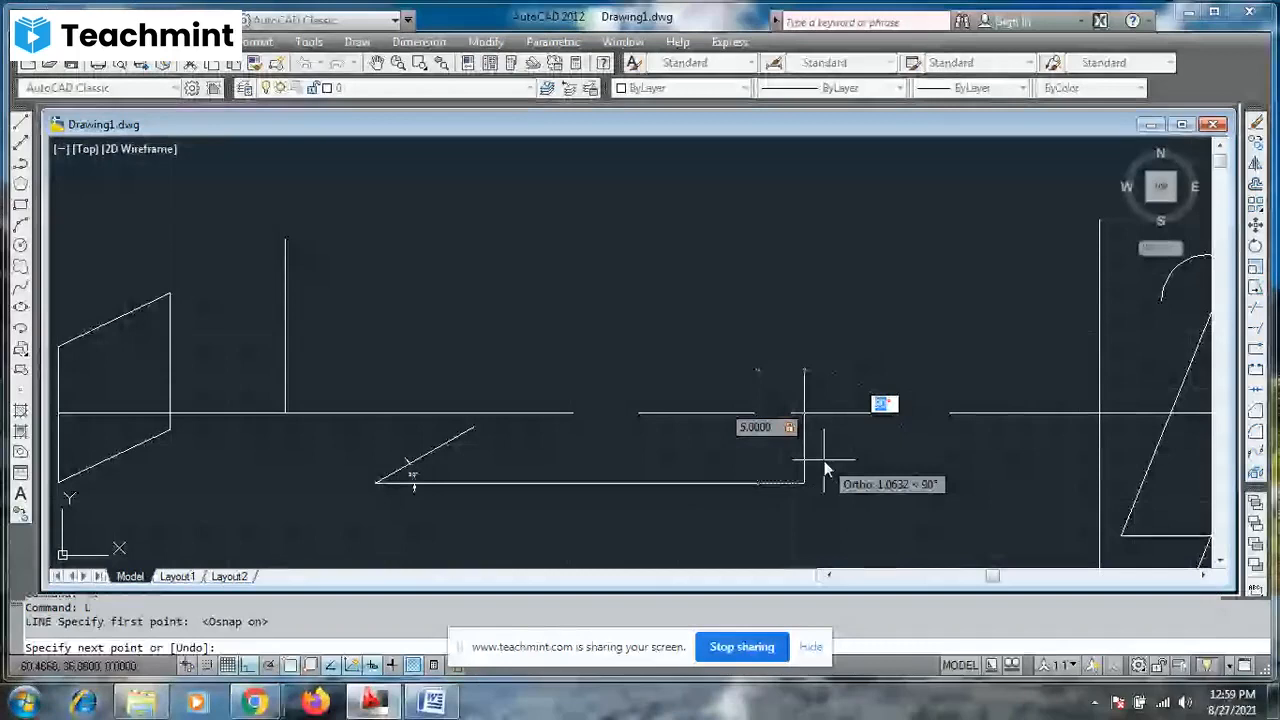
text(60)
key(Return)
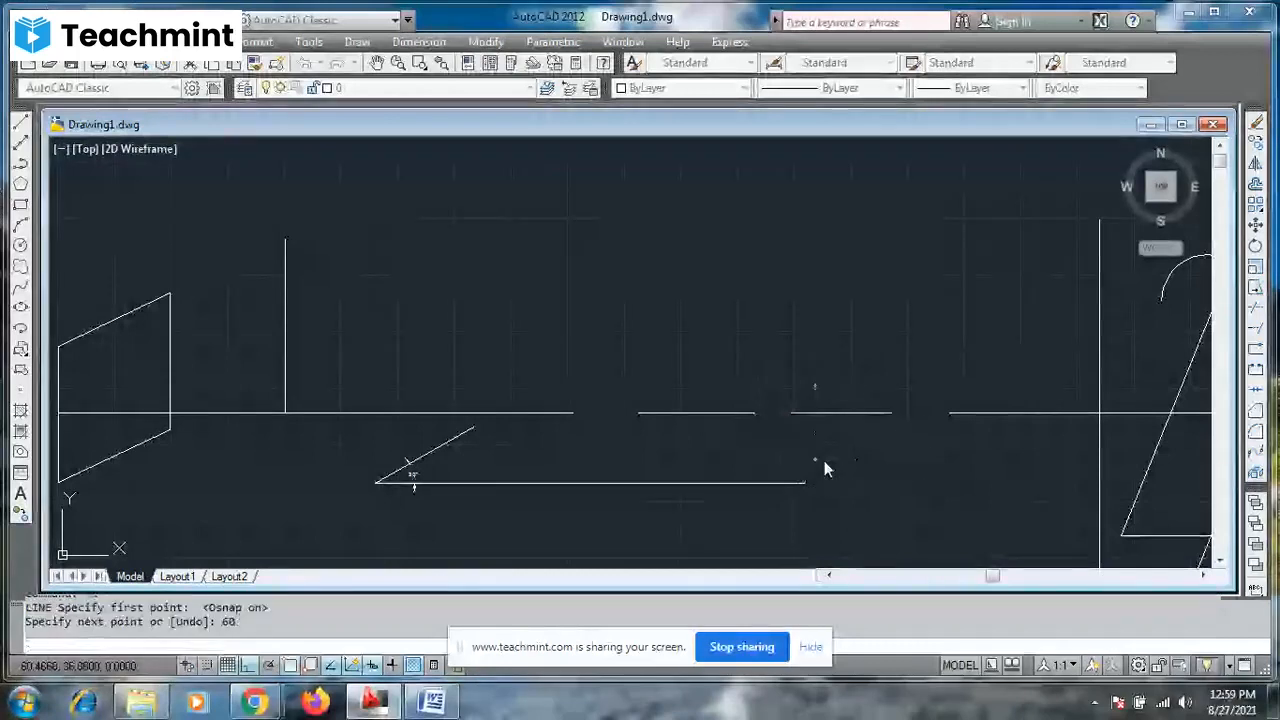
key(Escape)
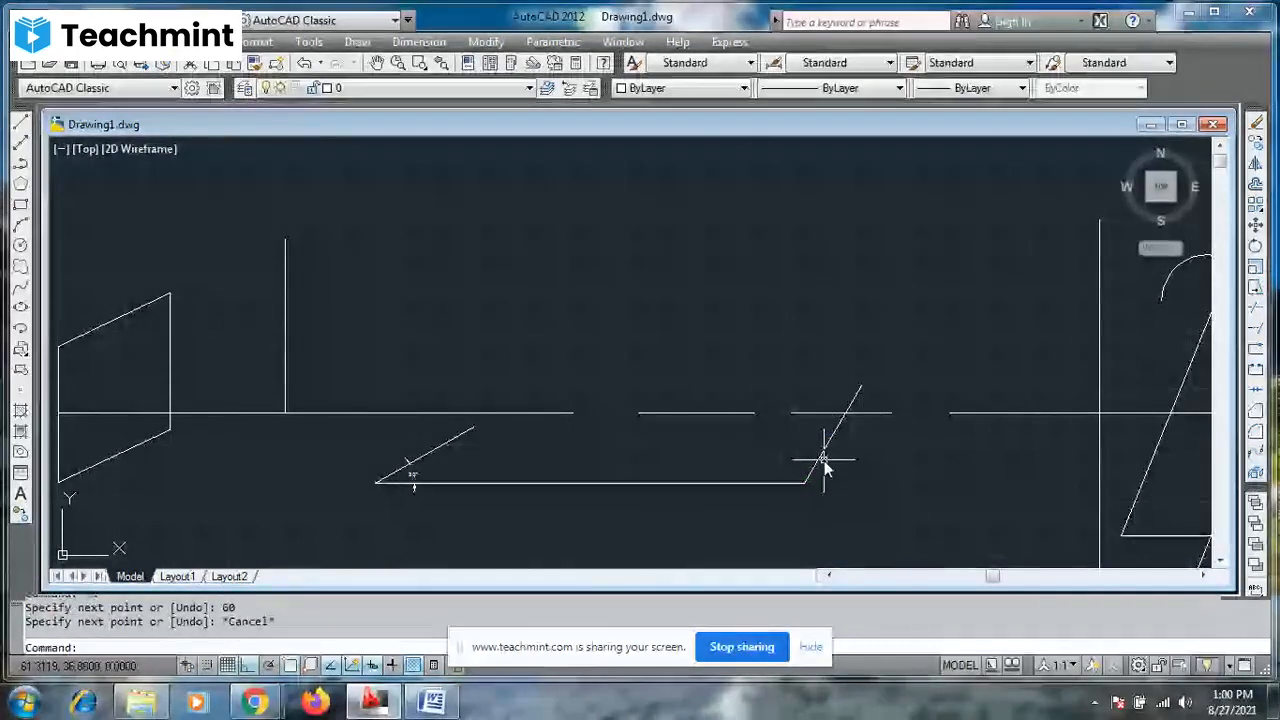
key(F7)
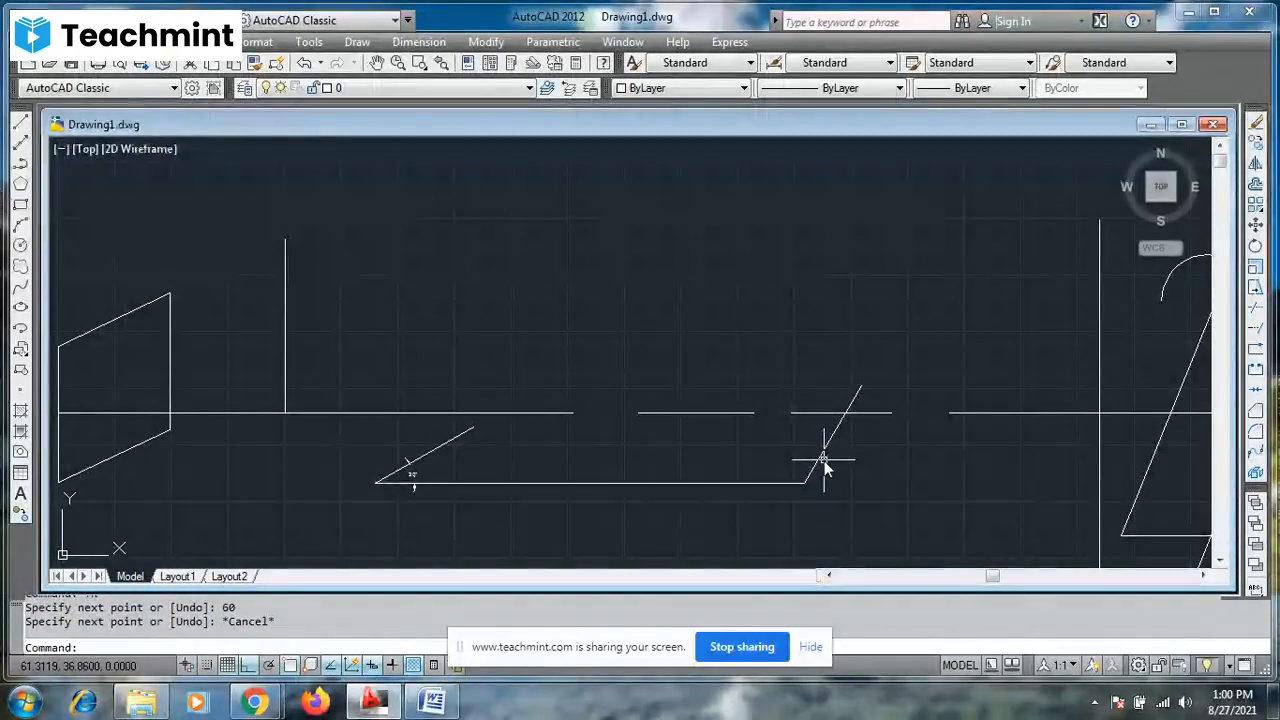
key(F7)
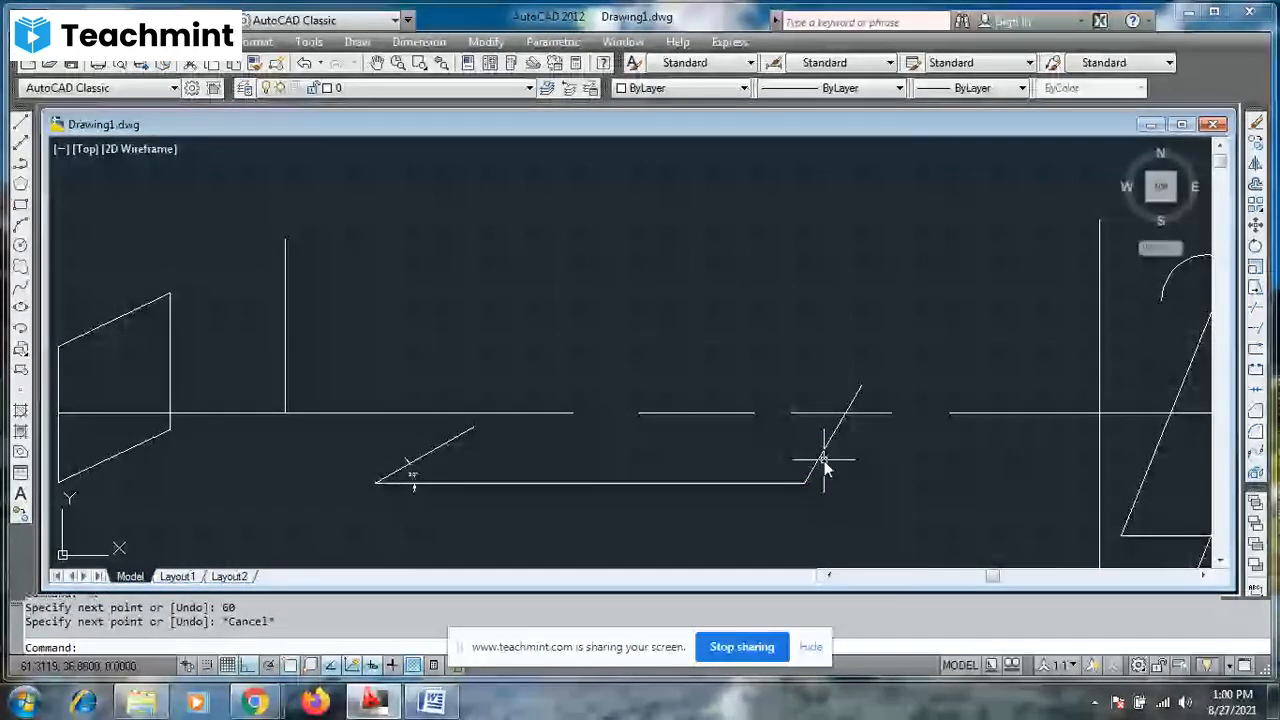
key(F7)
key(Return)
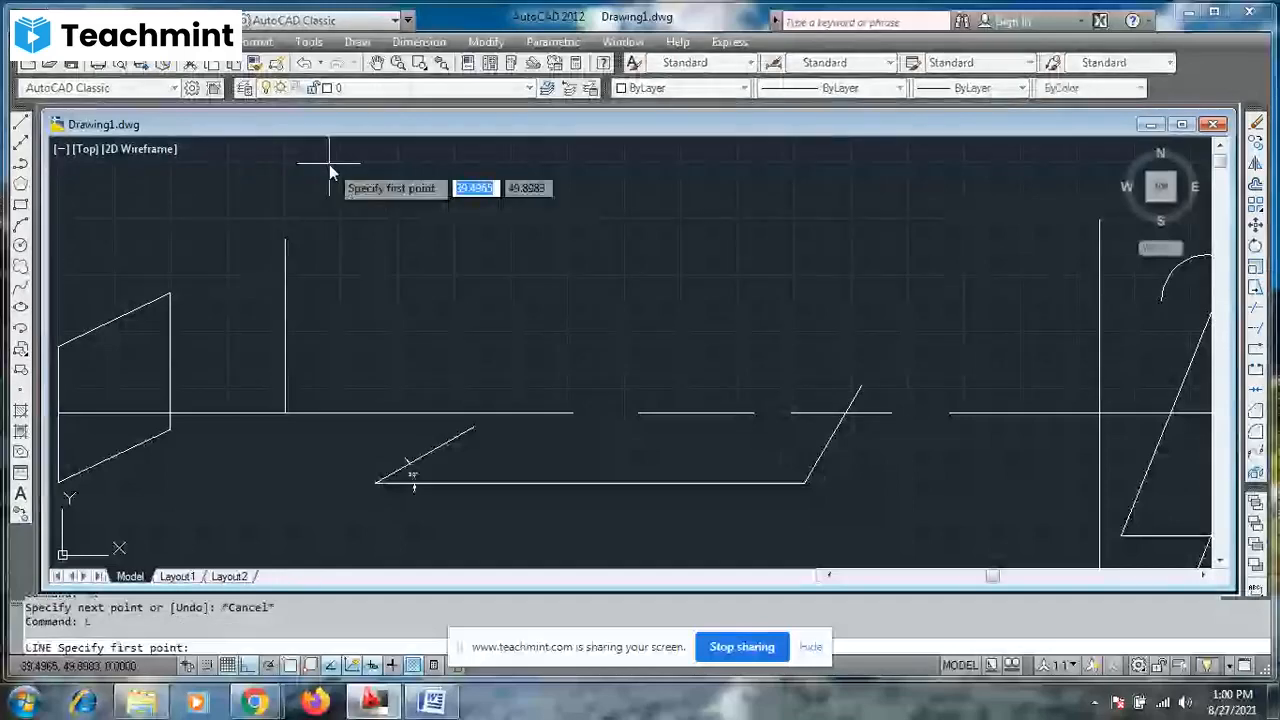
key(Escape)
key(Escape)
key(F7)
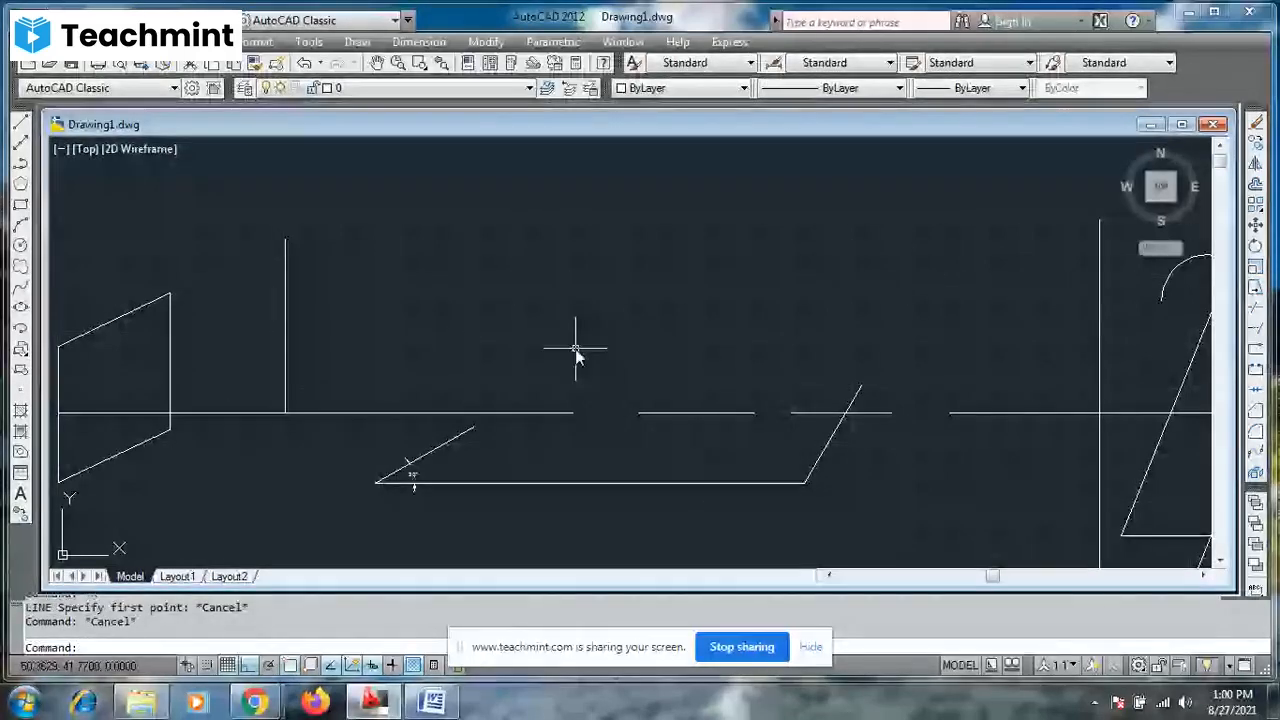
- Add an angular dimension between the new inclined line and the lower horizontal line, placing its arc inside the corner
click(419, 42)
click(436, 245)
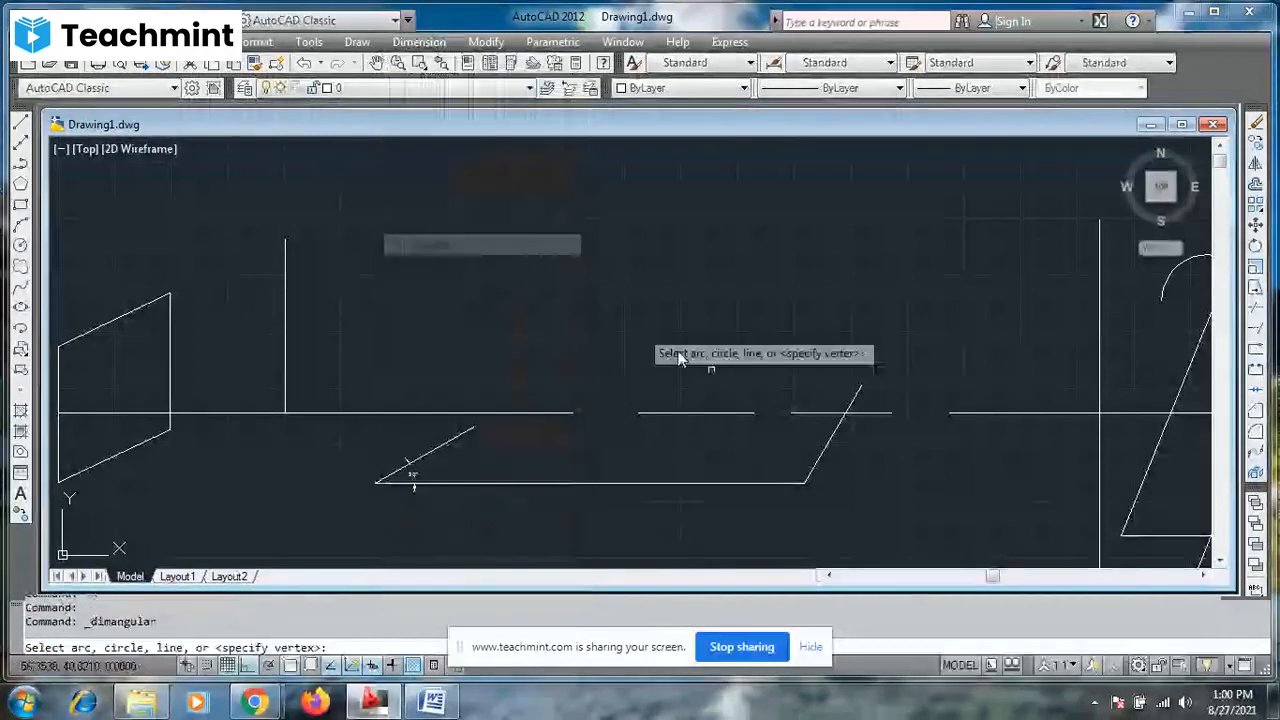
click(818, 470)
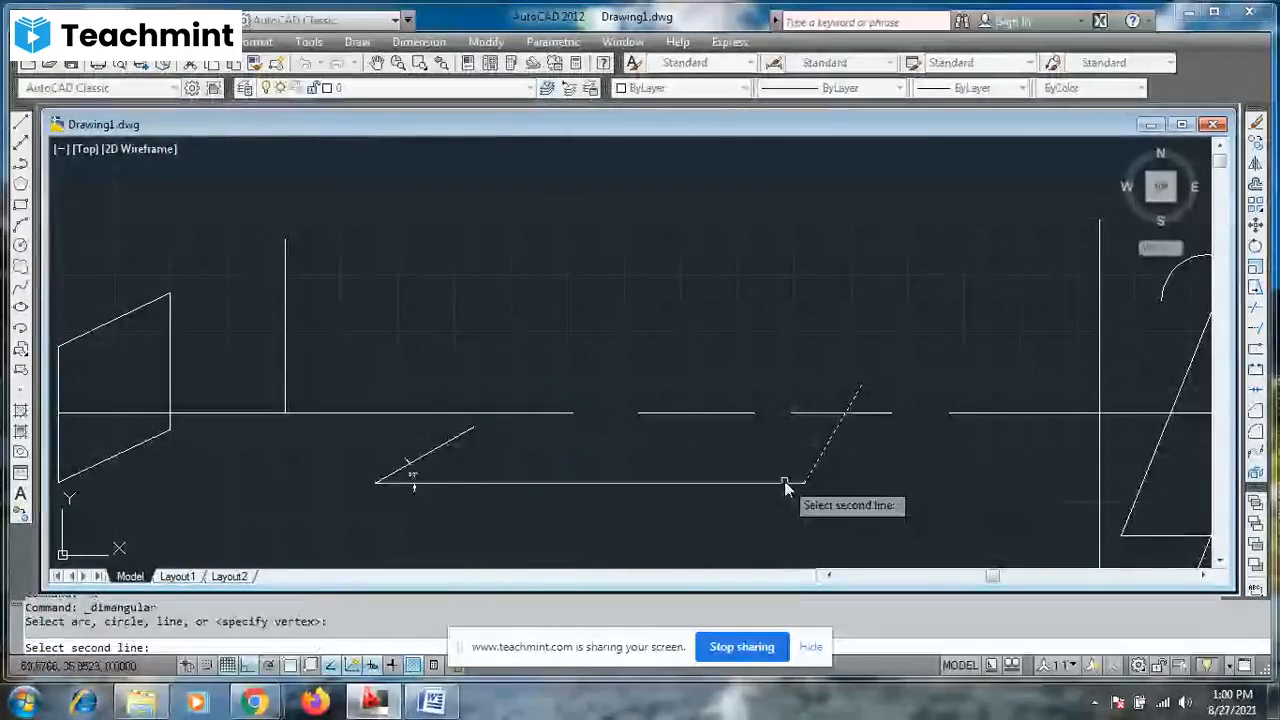
click(784, 481)
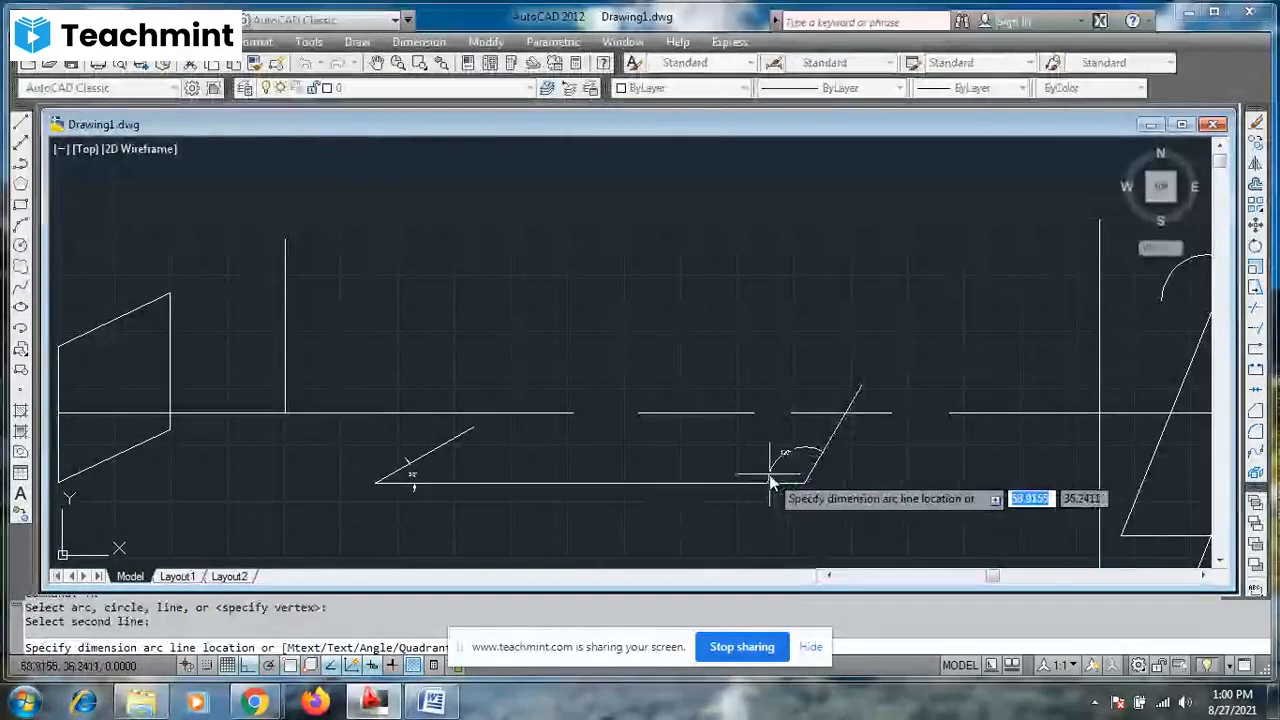
click(770, 475)
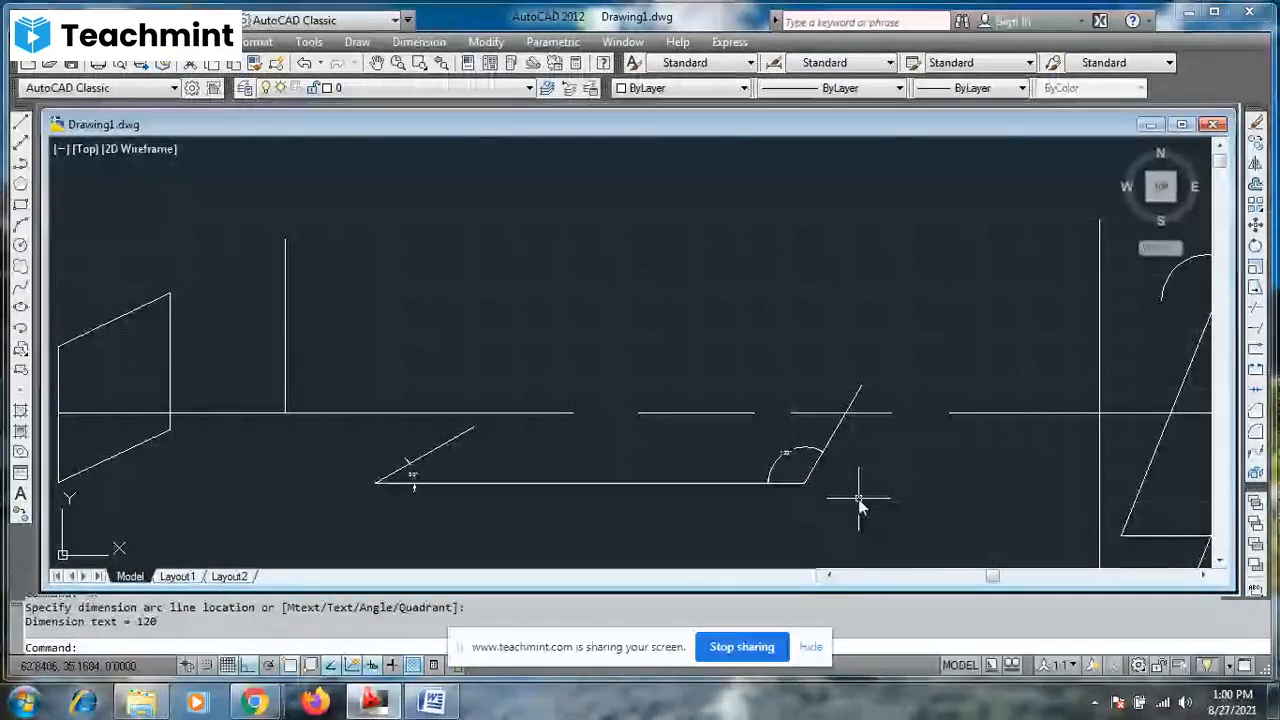
key(F7)
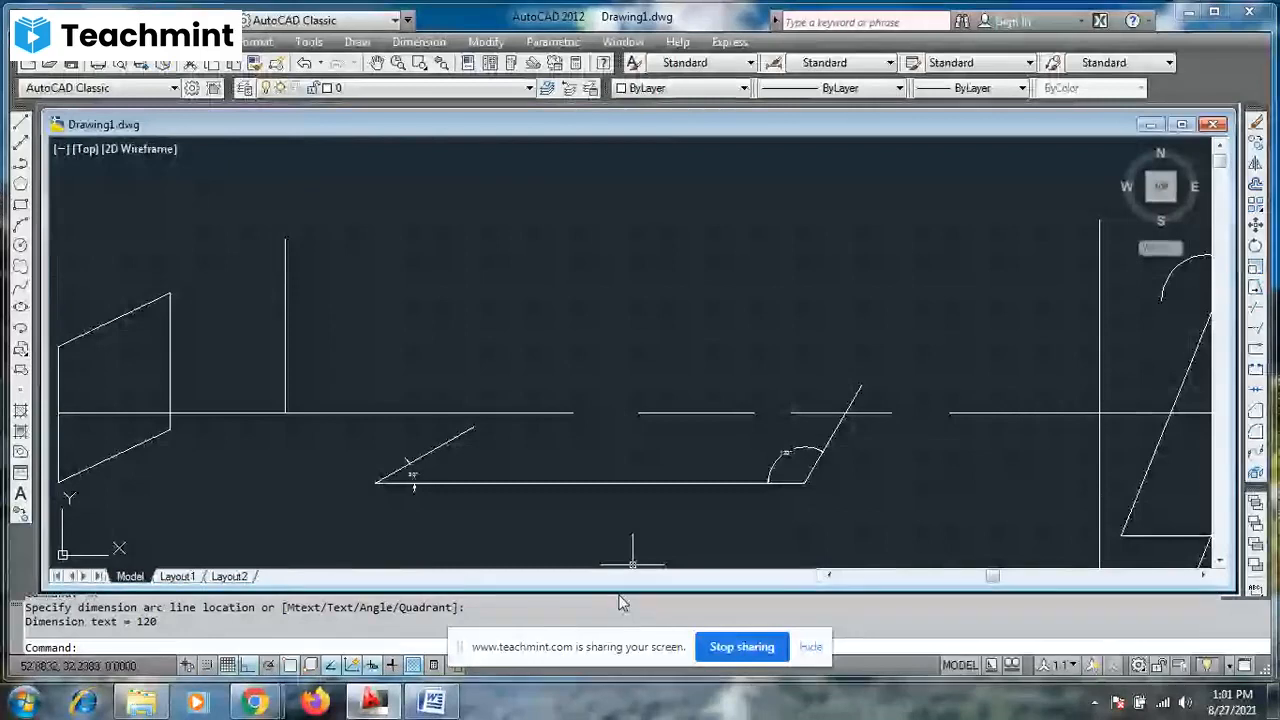
key(F7)
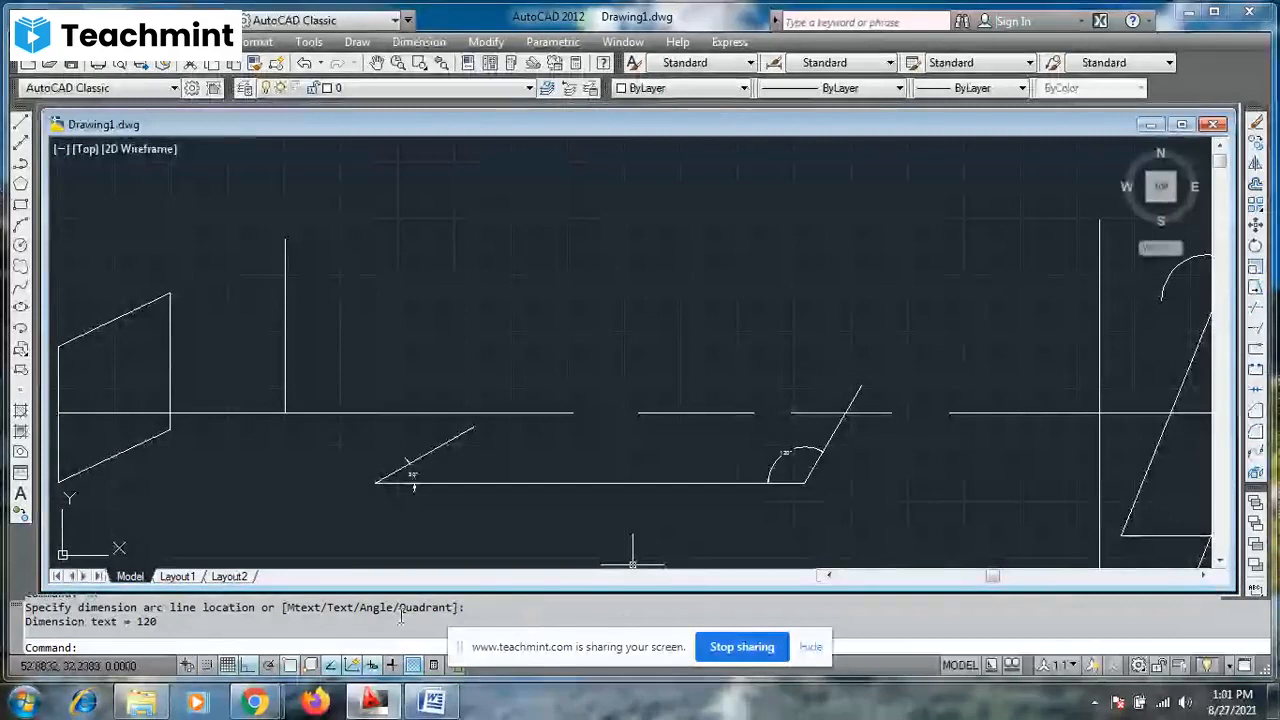
- Switch to the Teachmint class window in Chrome to check on the participants
mouse_move(265, 700)
click(202, 599)
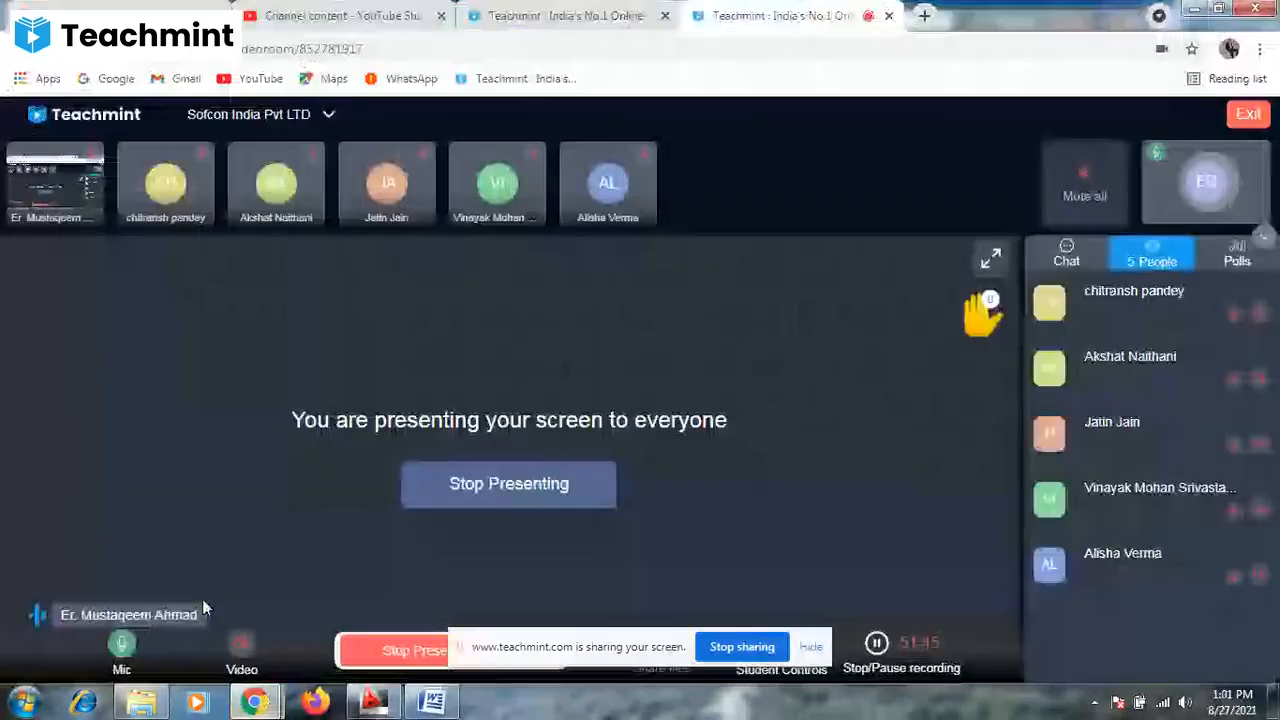